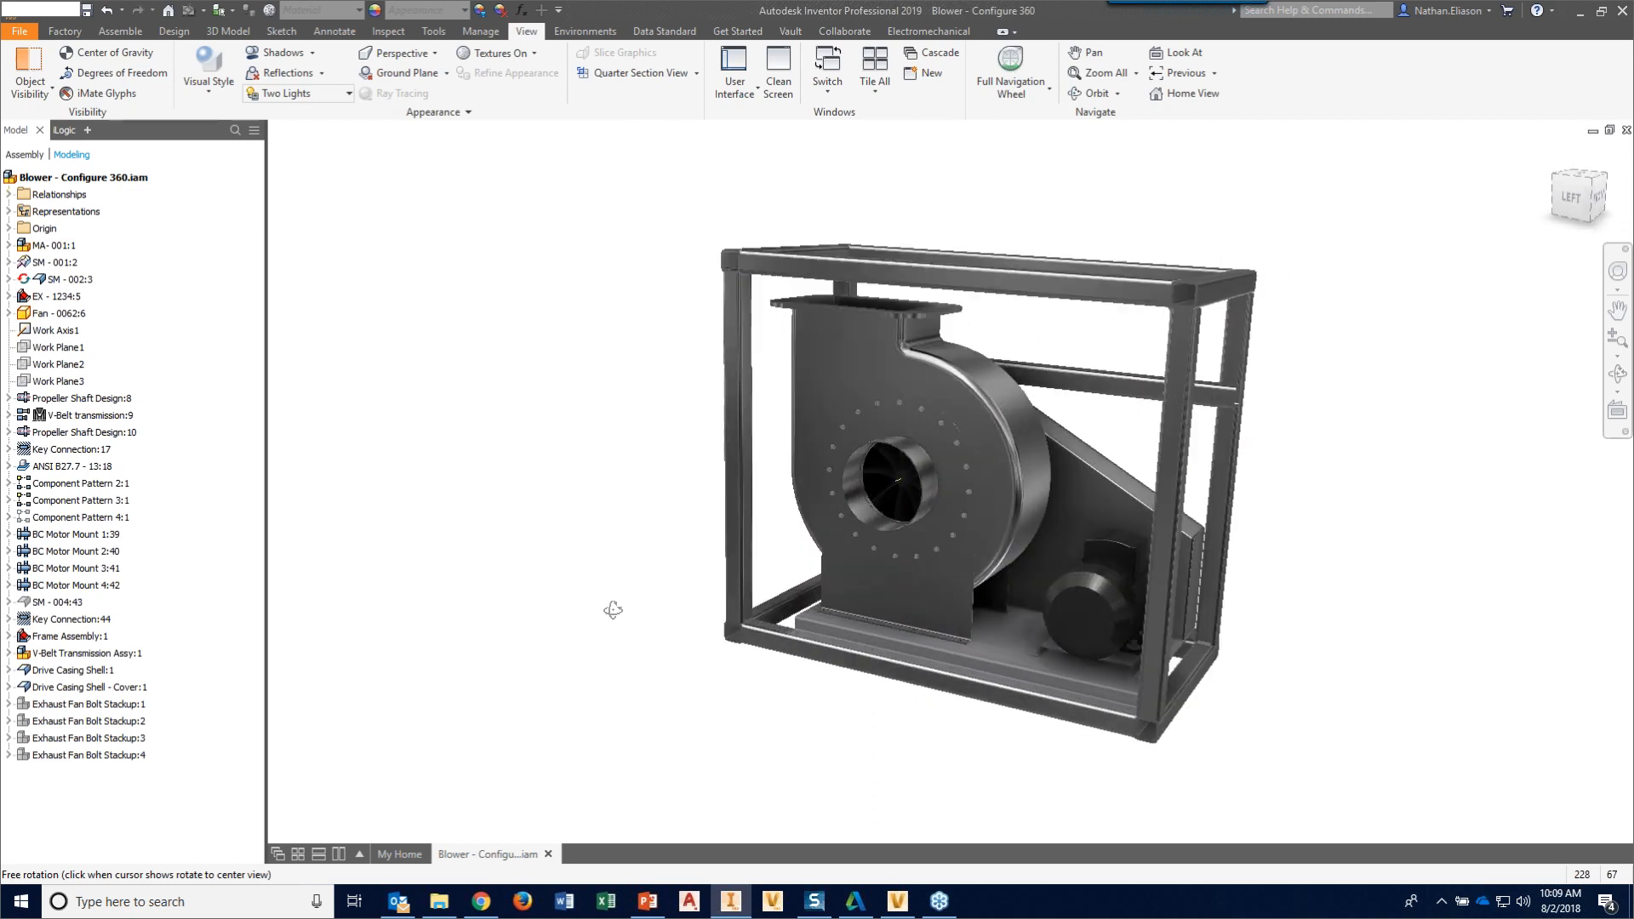
- Open the Blower Configurator form and set Blower_Height to 40 and Blower_Width to 48
key("Escape")
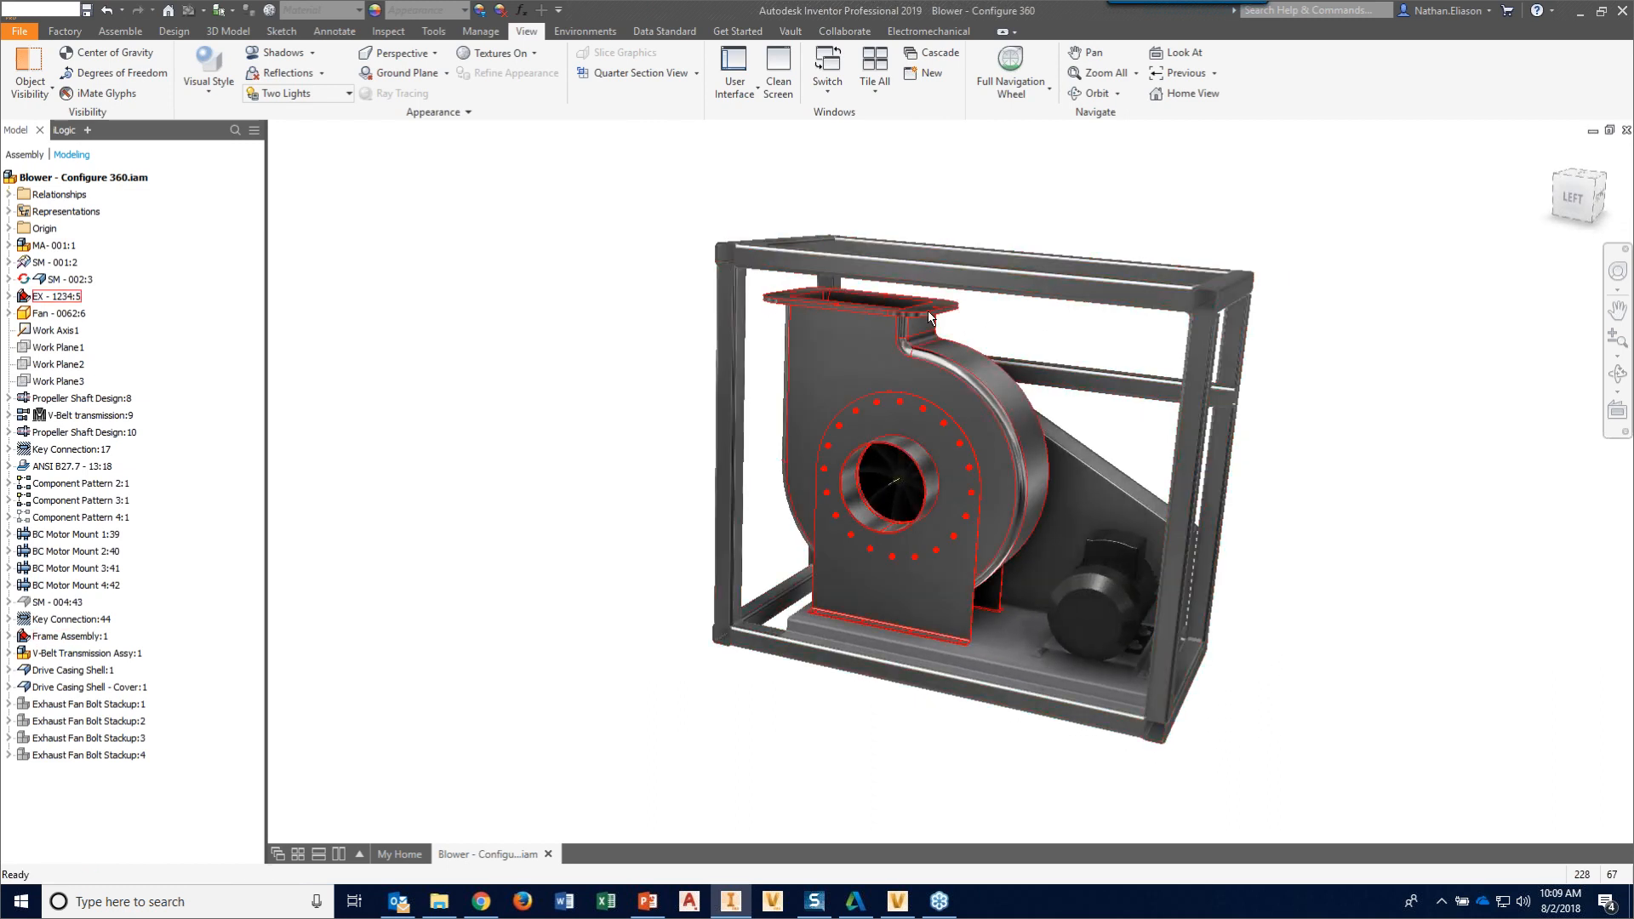
mouse_move(798, 448)
middle_mouse_down("shift")
mouse_move(795, 483)
mouse_move(781, 465)
middle_mouse_up("shift")
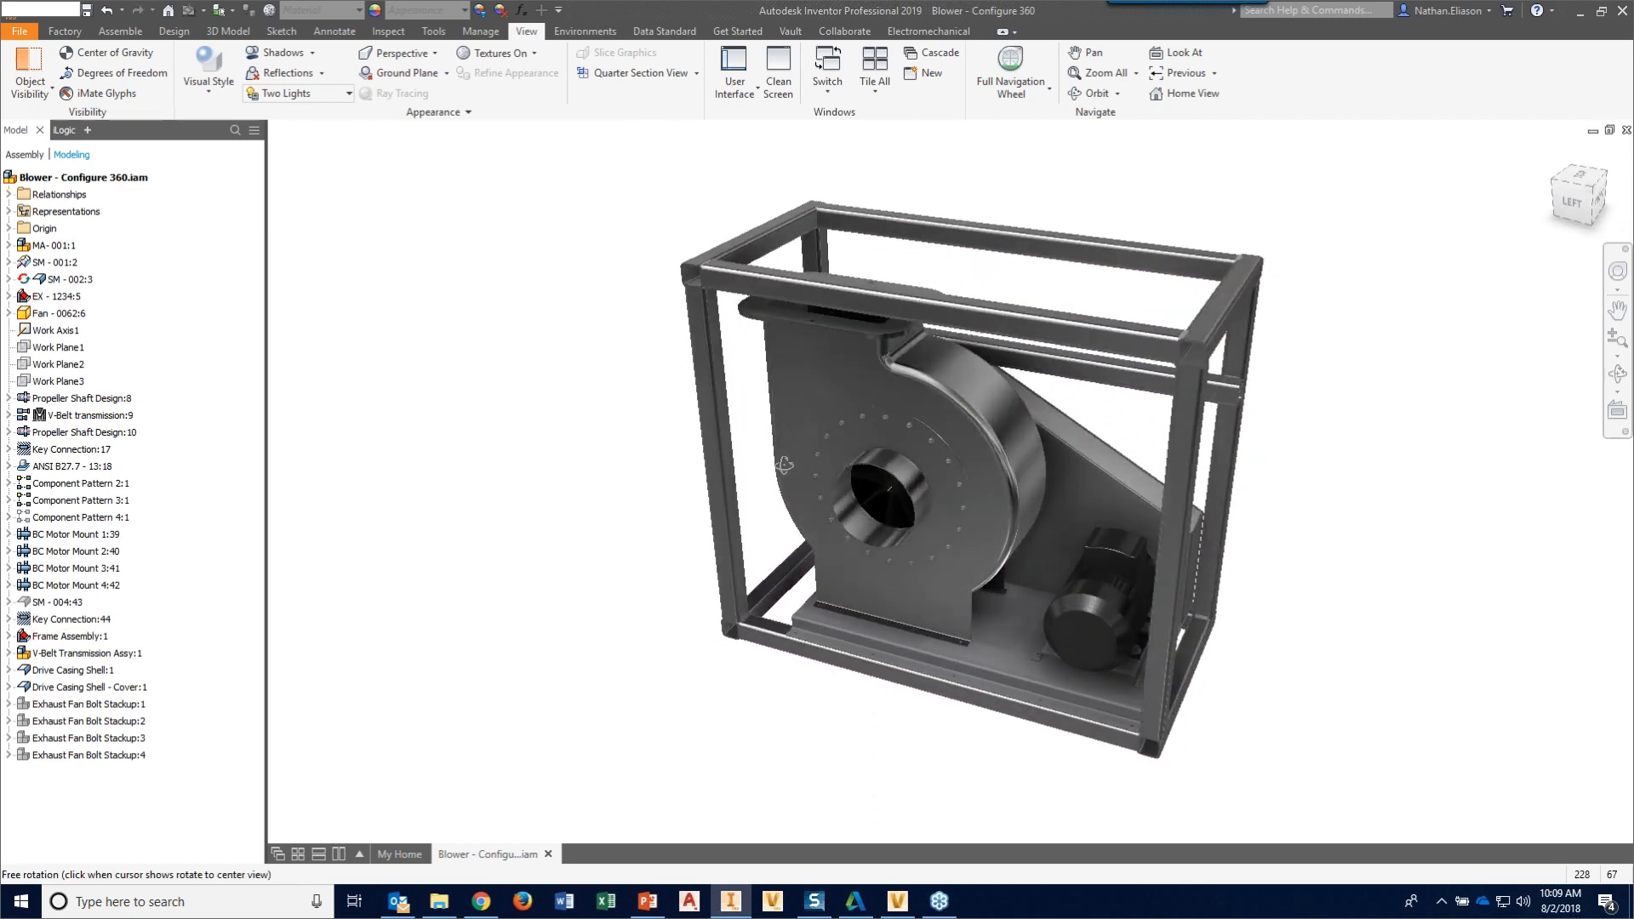
left_click(67, 131)
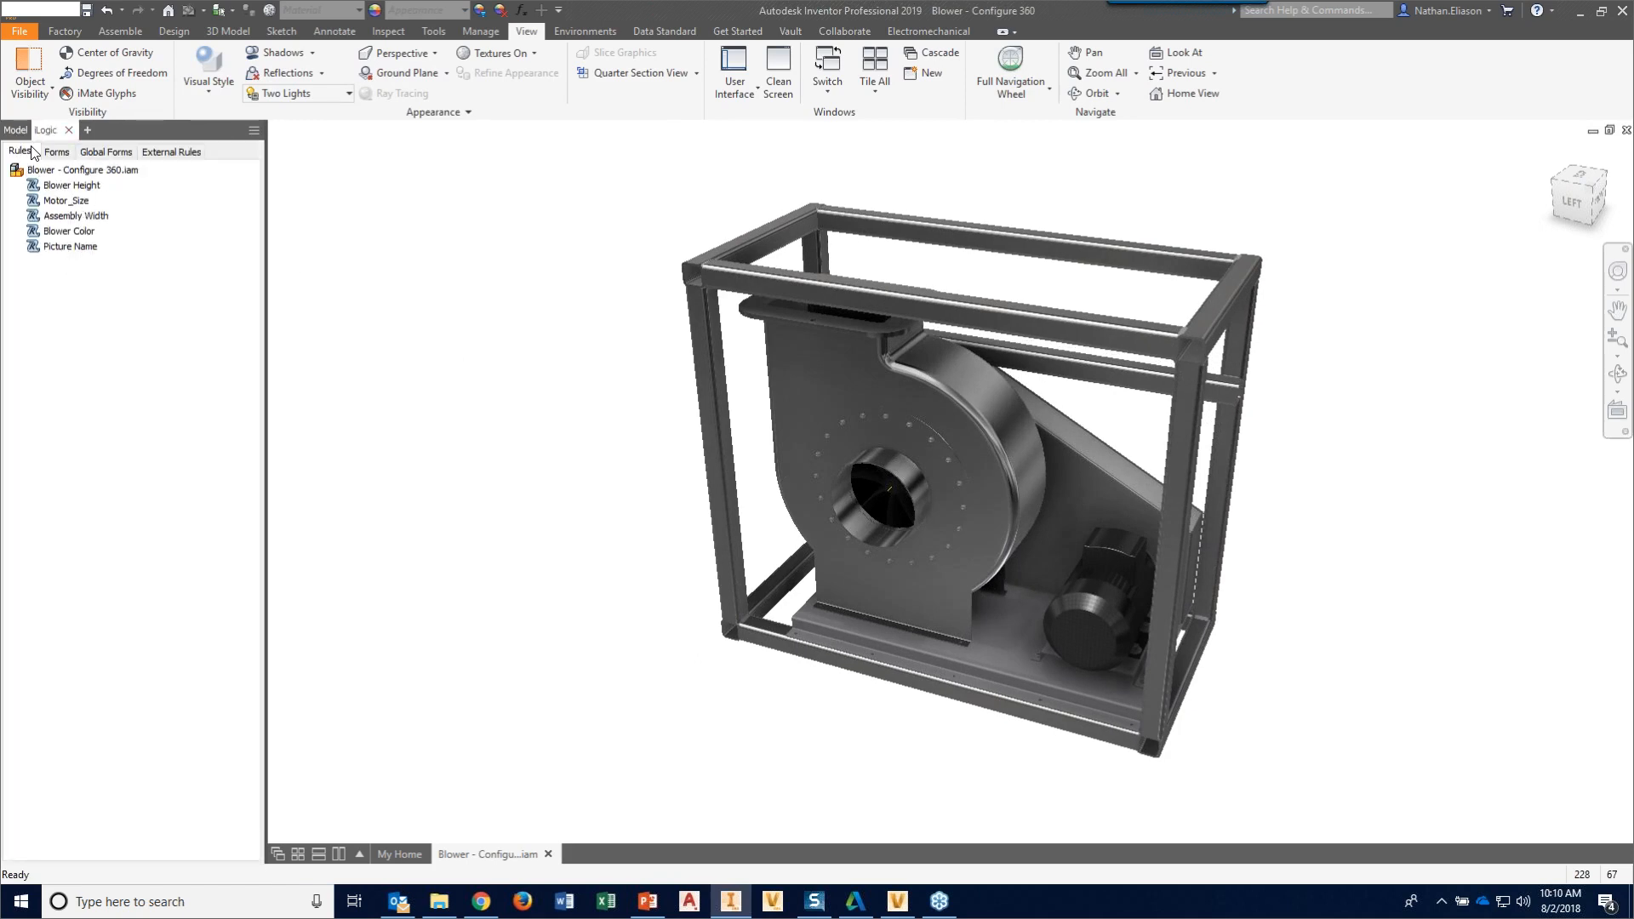
left_click(58, 154)
left_click(111, 180)
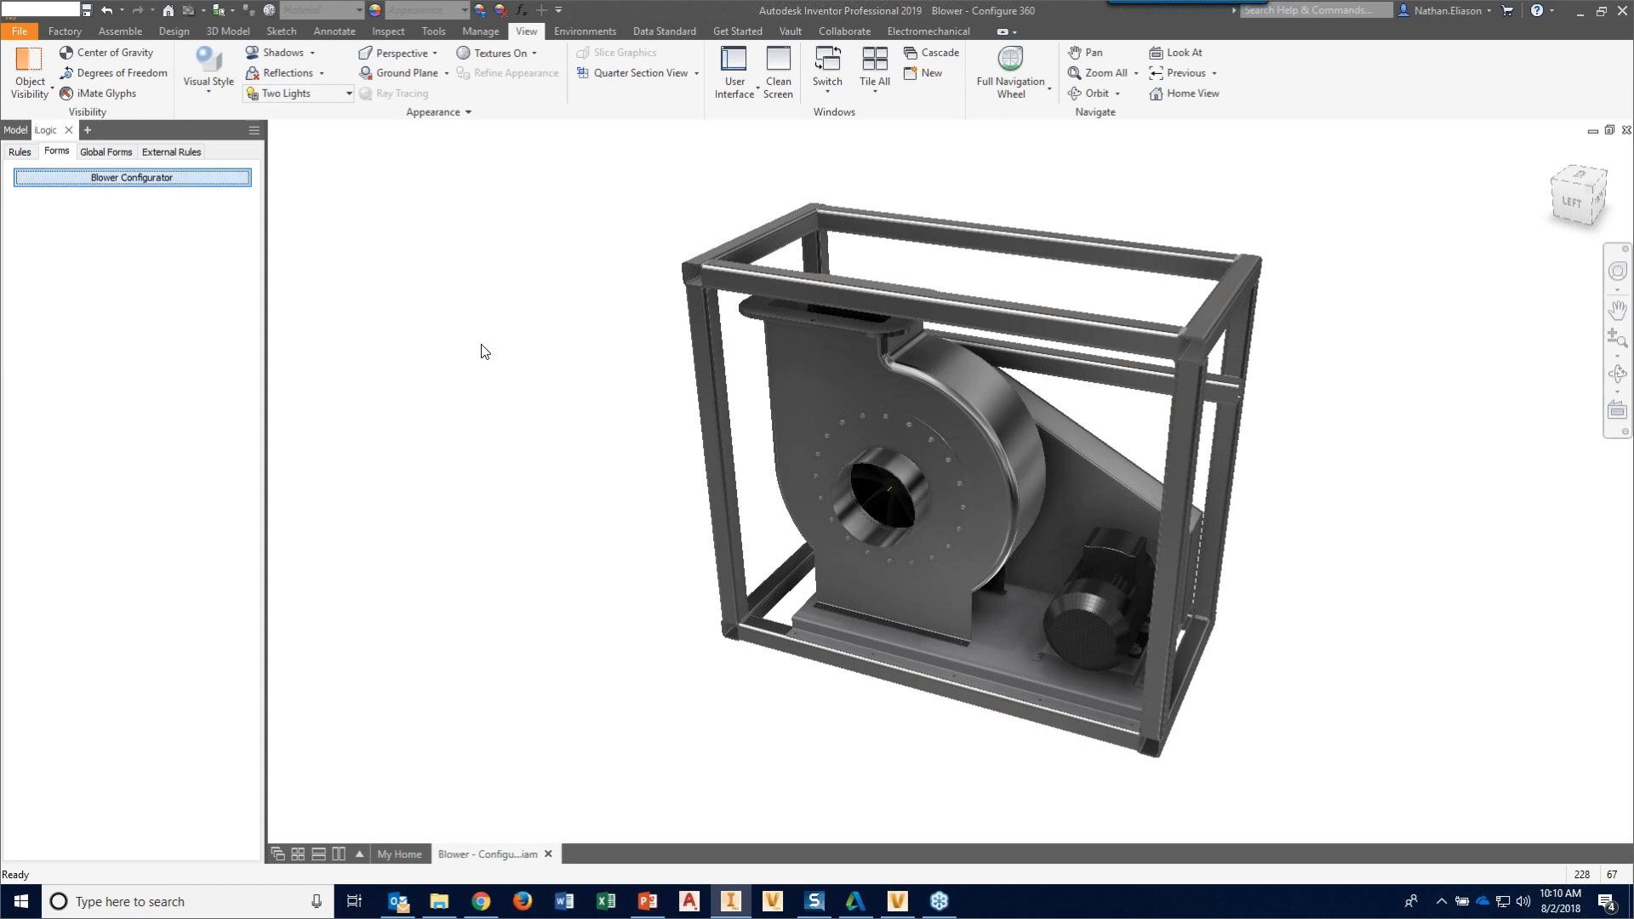
left_click(312, 238)
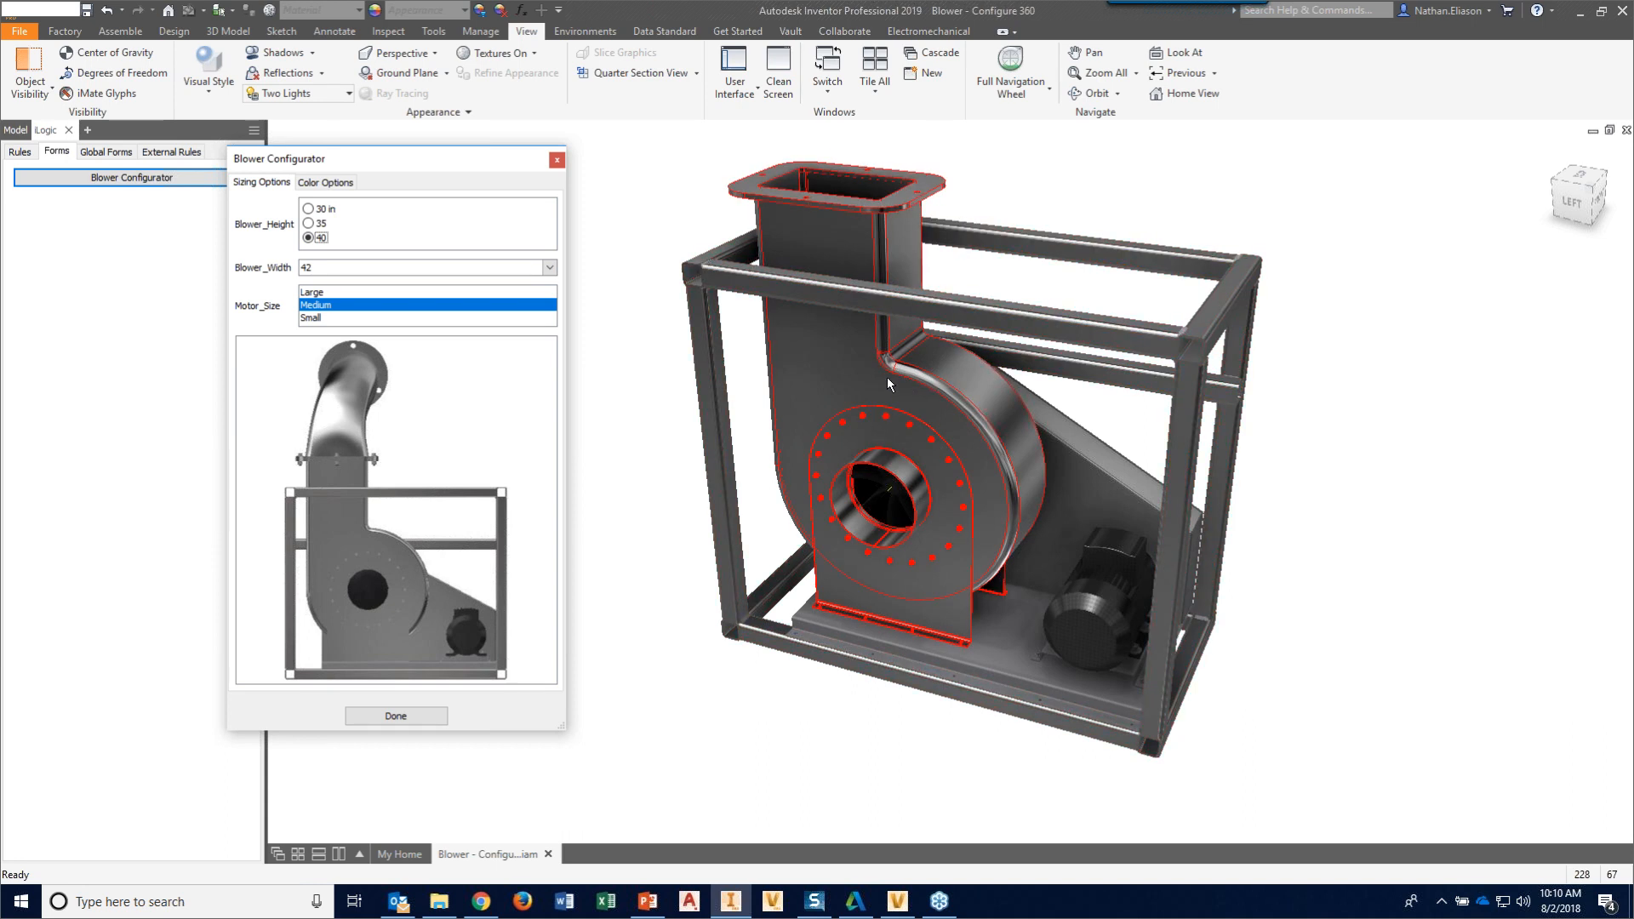
left_click(321, 270)
left_click(323, 294)
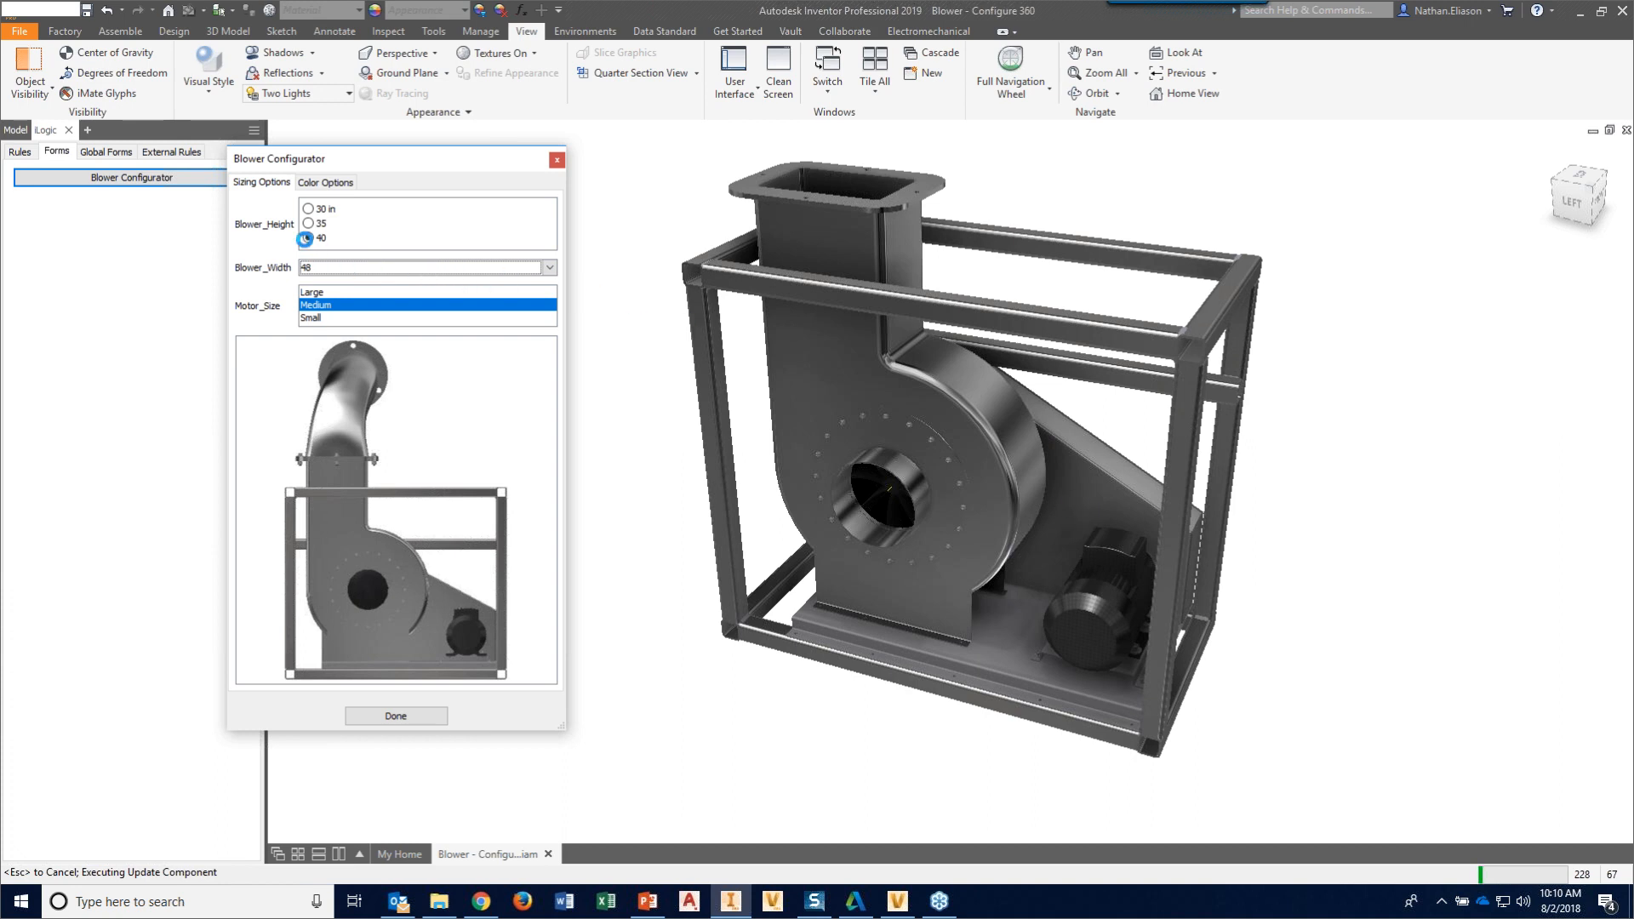
- Try the blower in Blue, Green and Red in the color options and restore Silver
left_click(334, 182)
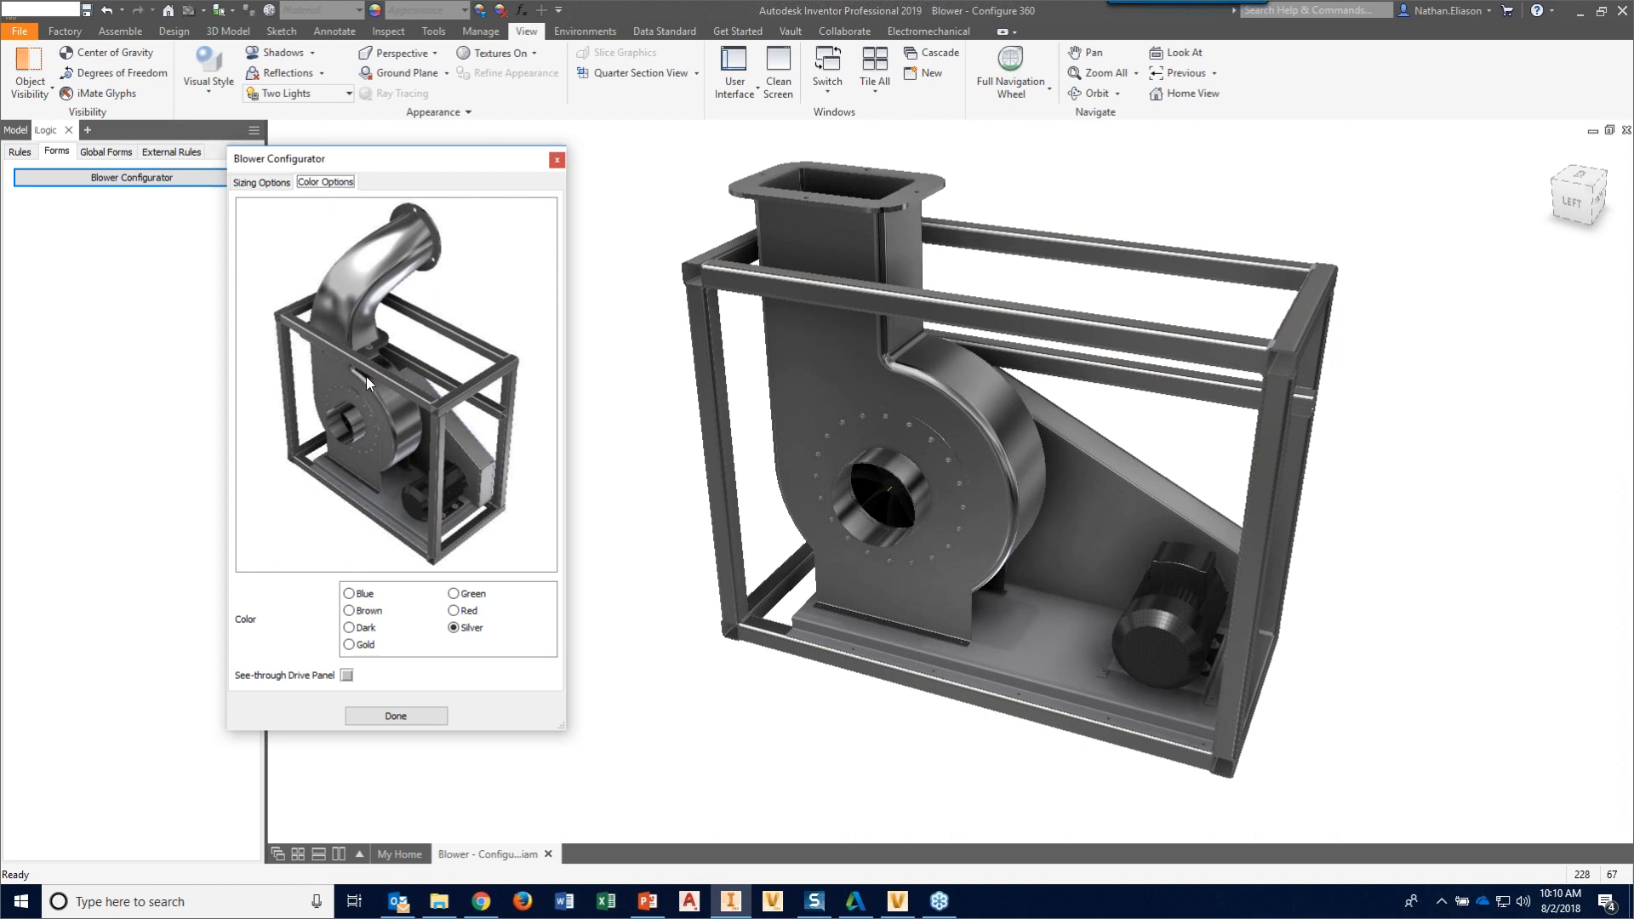
left_click(378, 594)
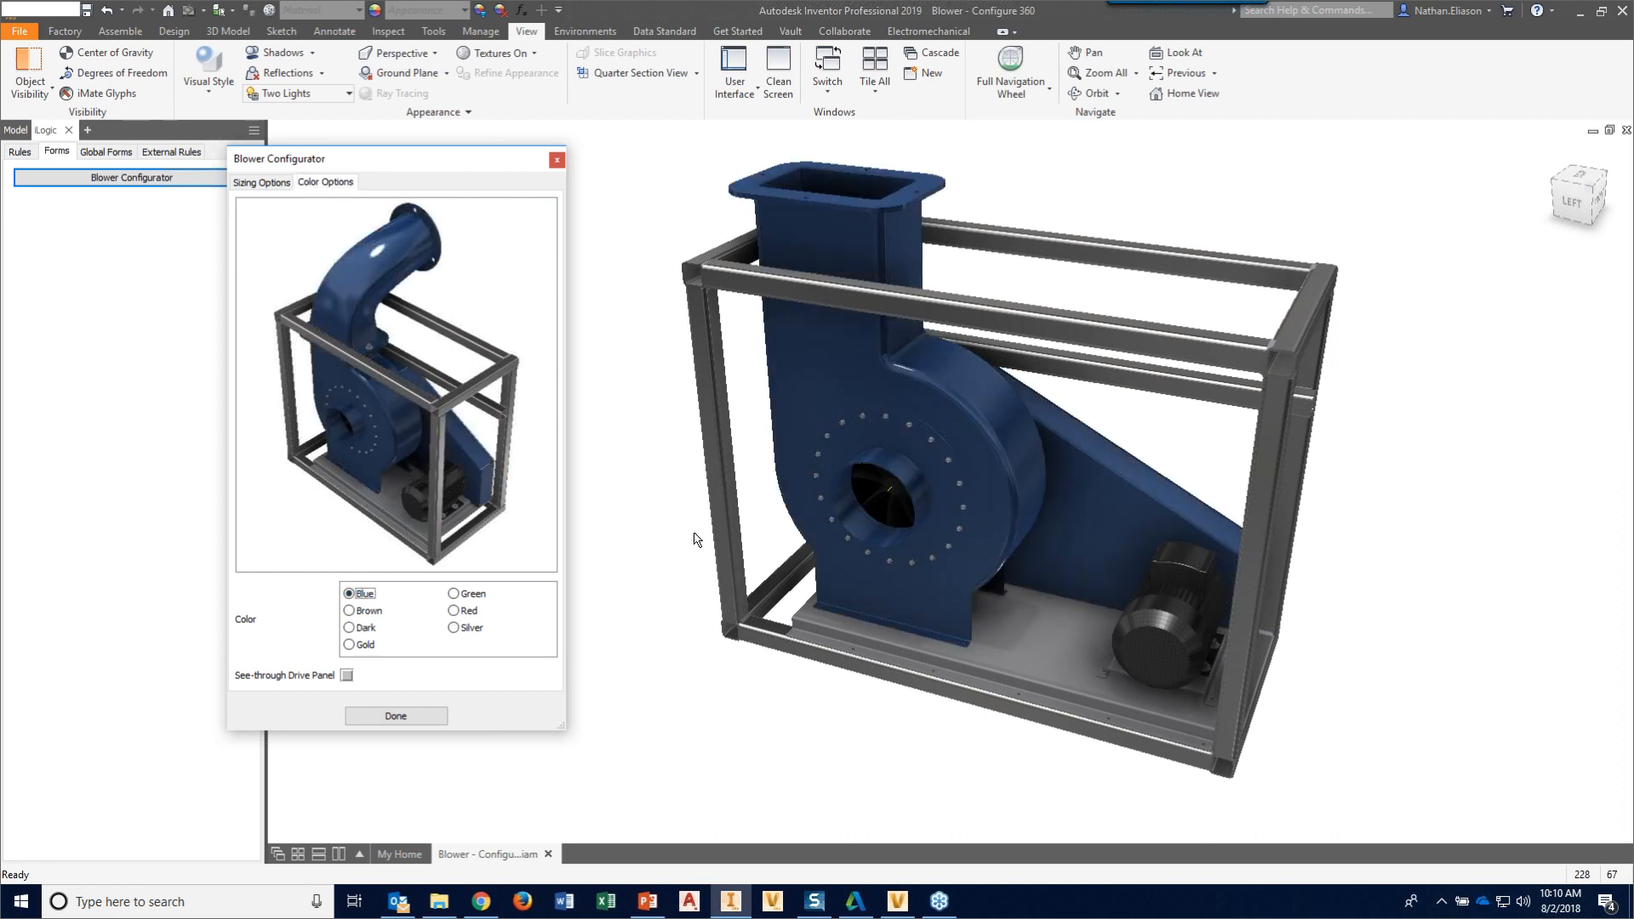
left_click(455, 593)
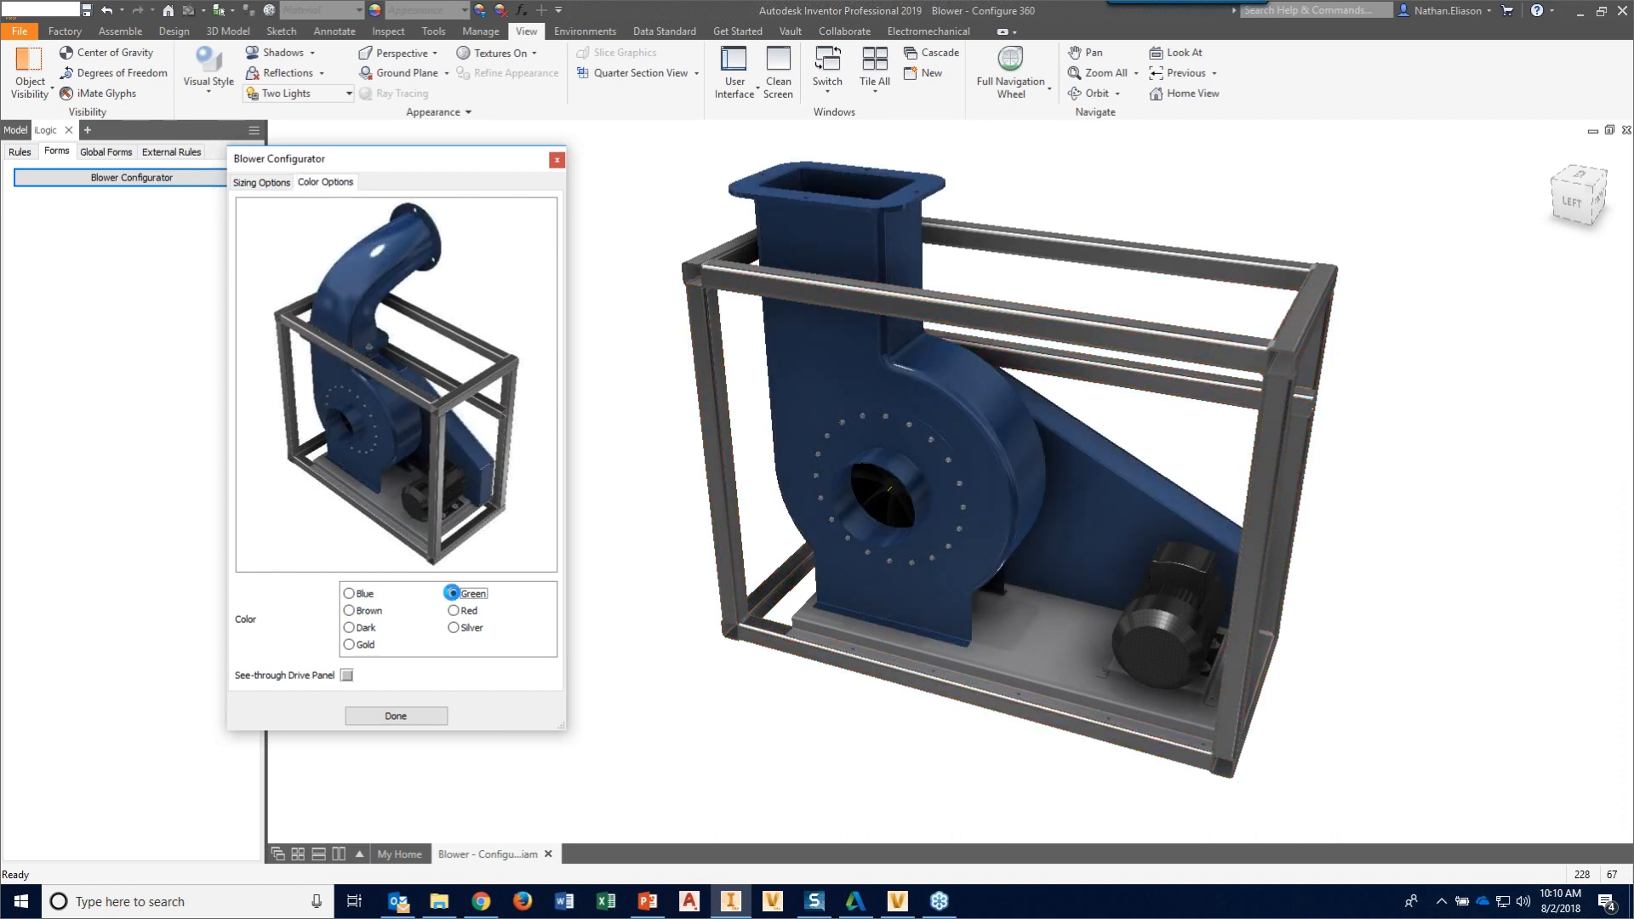
left_click(461, 612)
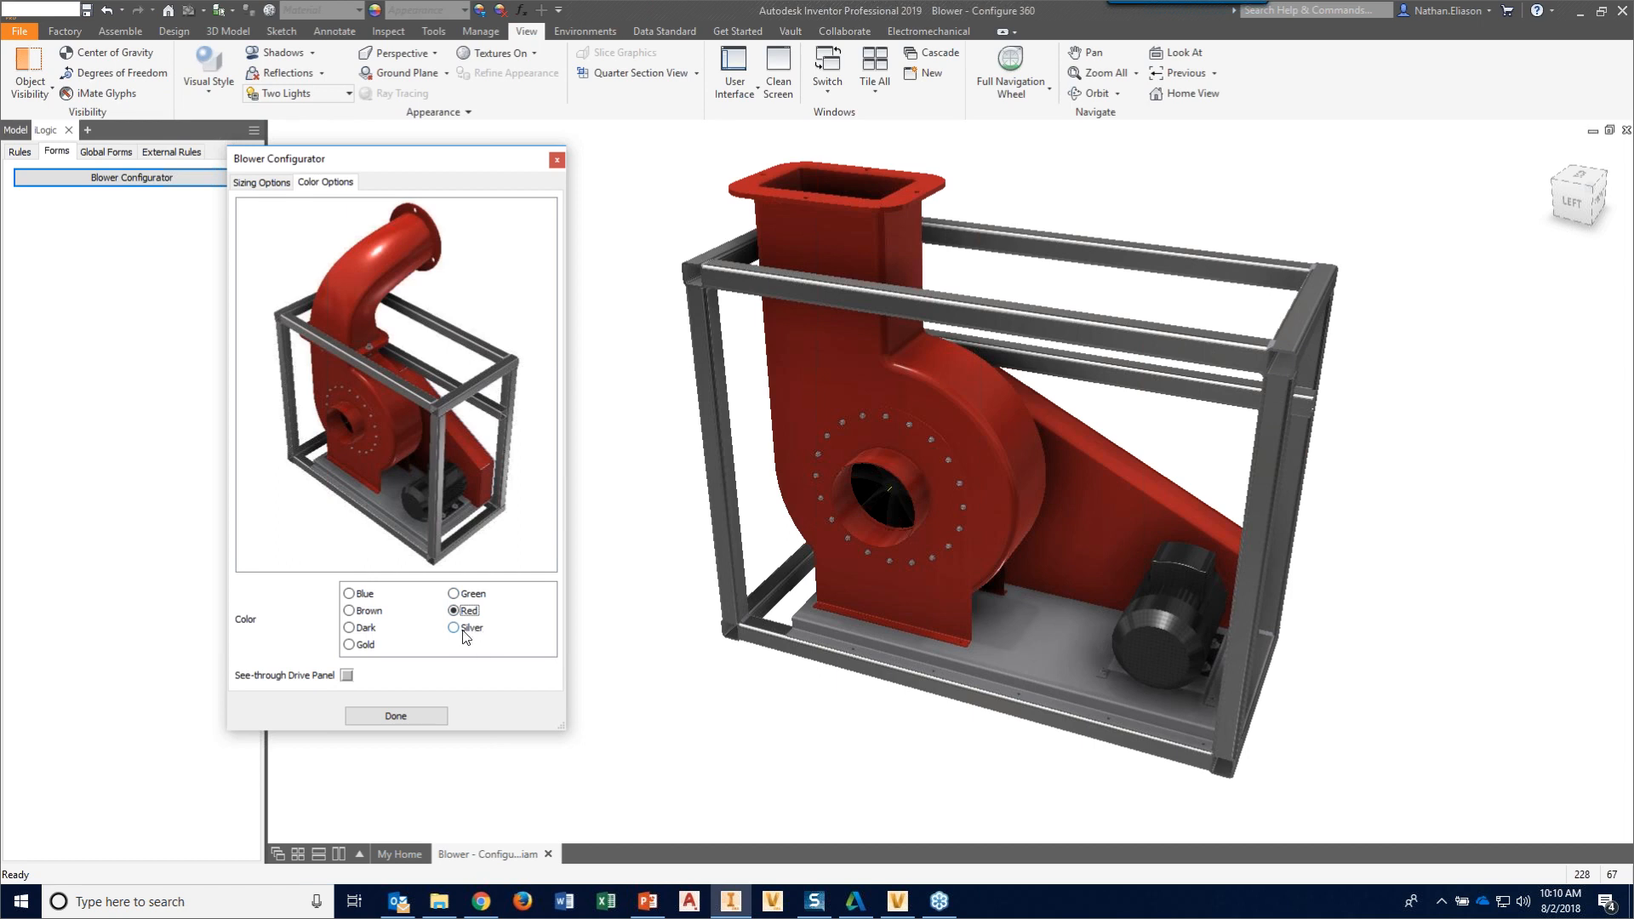
left_click(459, 629)
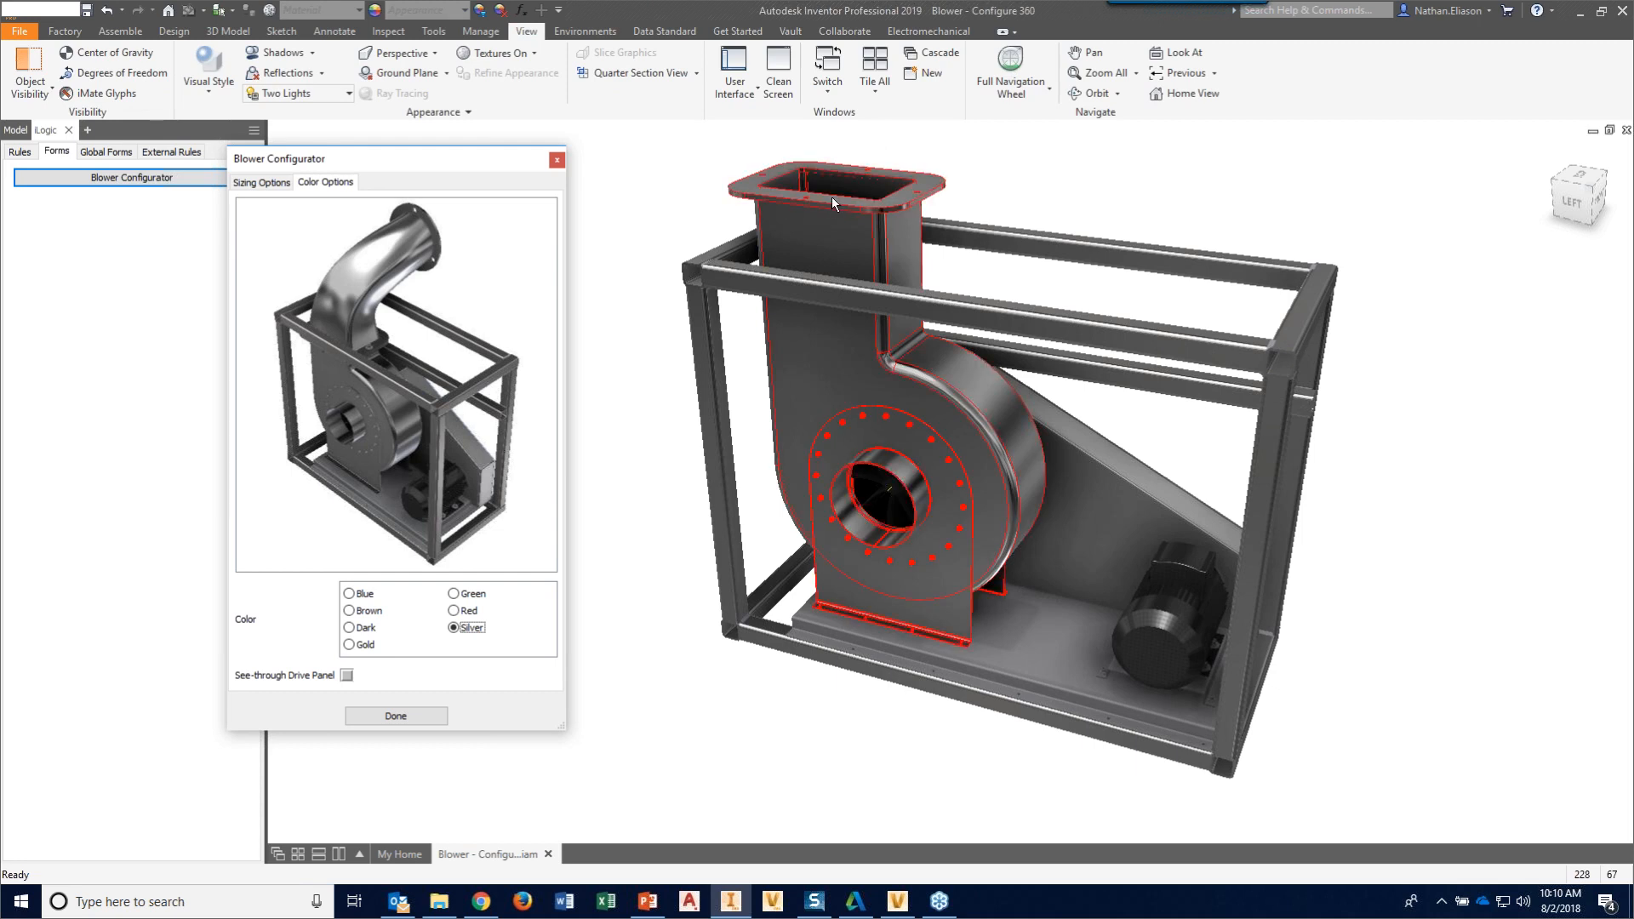
- Close the Blower Configurator form
middle_click_drag(879, 468, 874, 577)
left_click(426, 715)
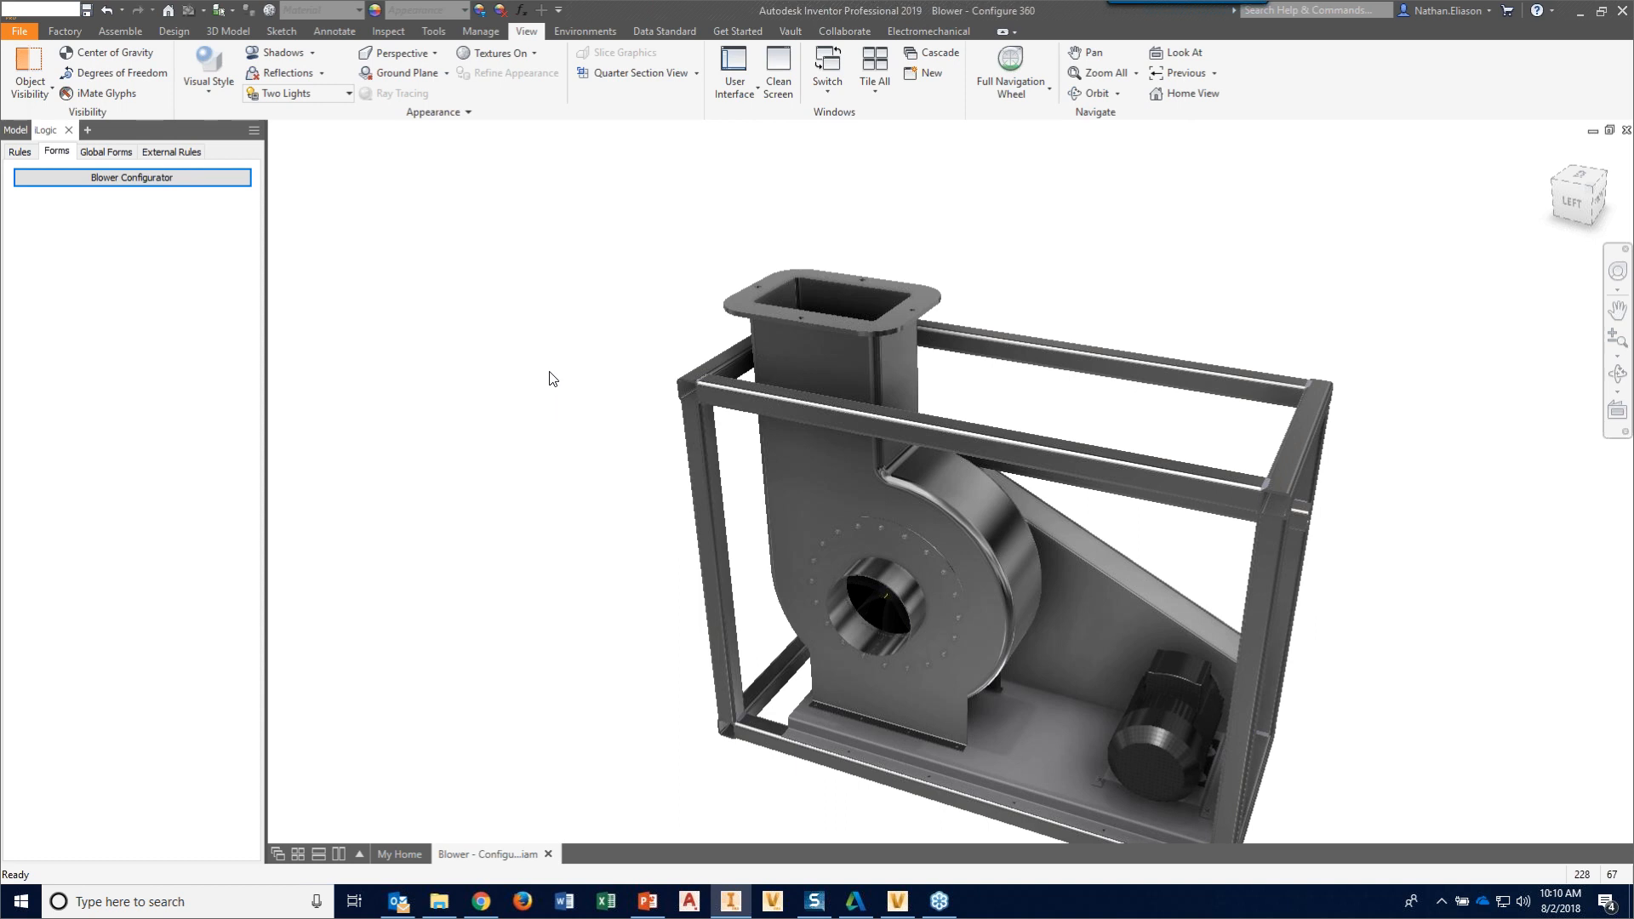
left_click(100, 31)
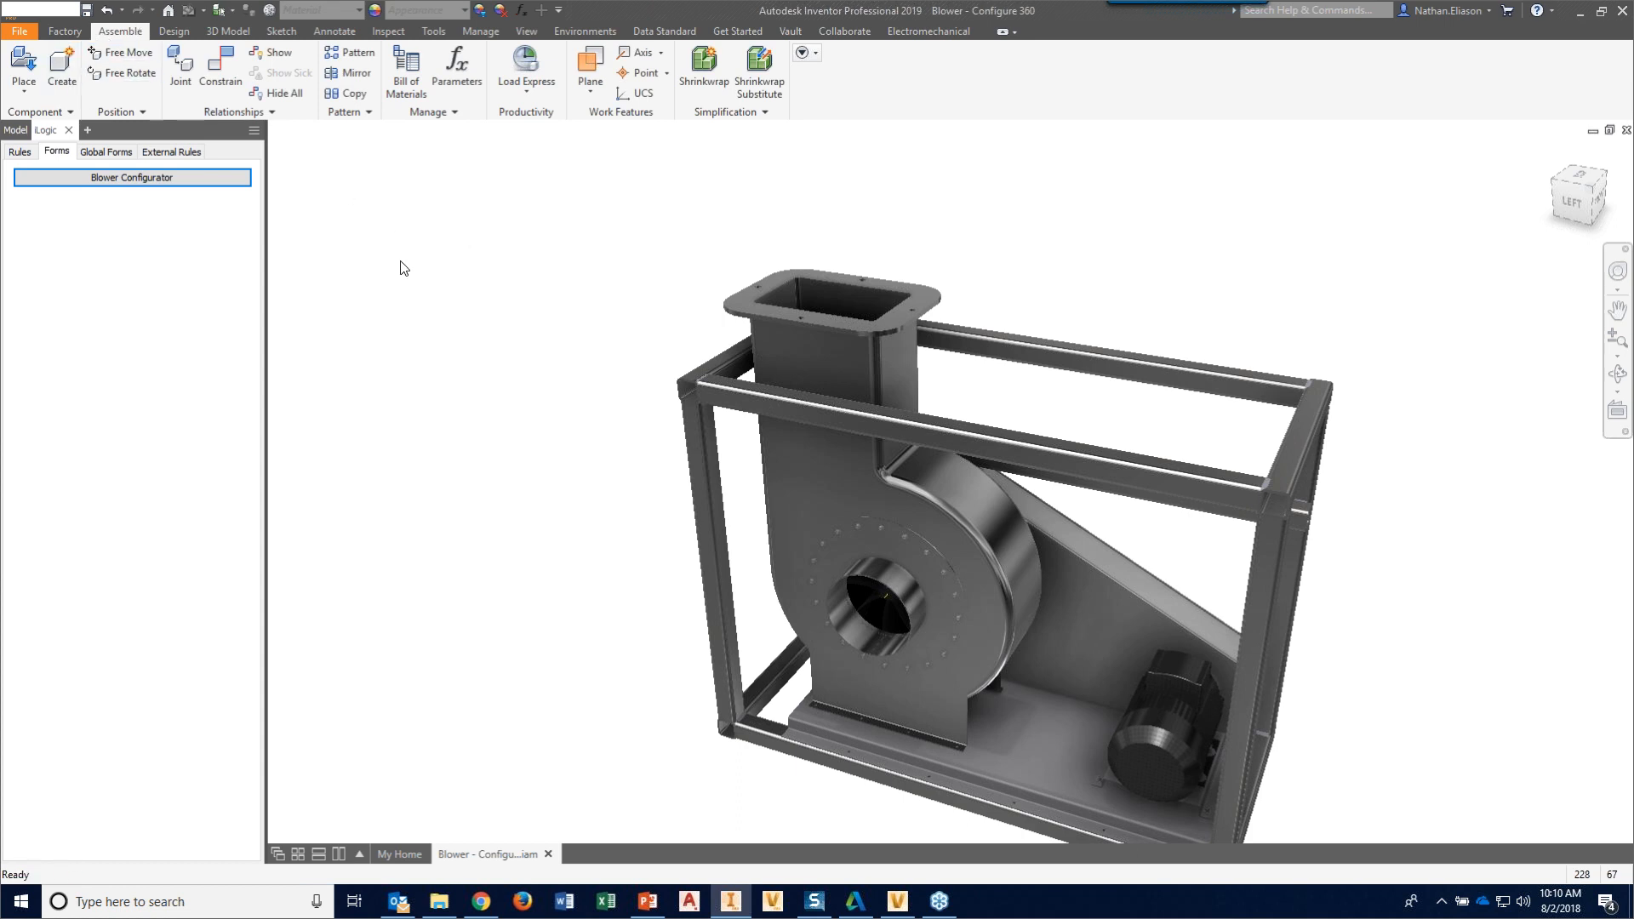
middle_click_drag(468, 378, 464, 365)
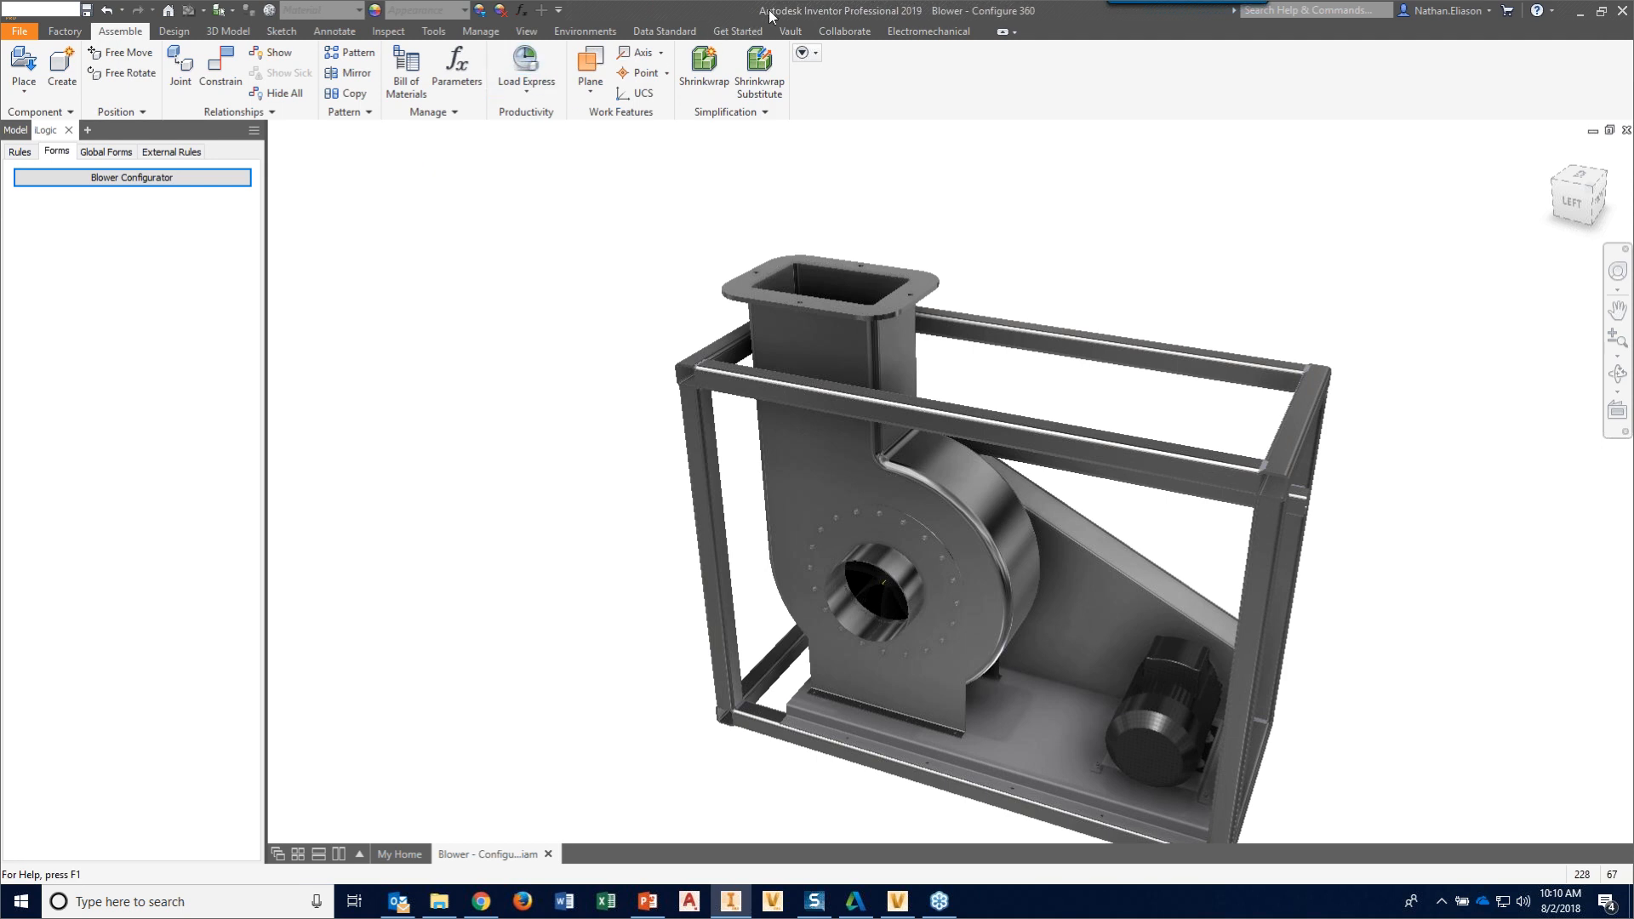
- Start opening a component file and examine the straight and elbow part previews in the Components folder in File Explorer
left_click_drag(790, 13, 814, 49)
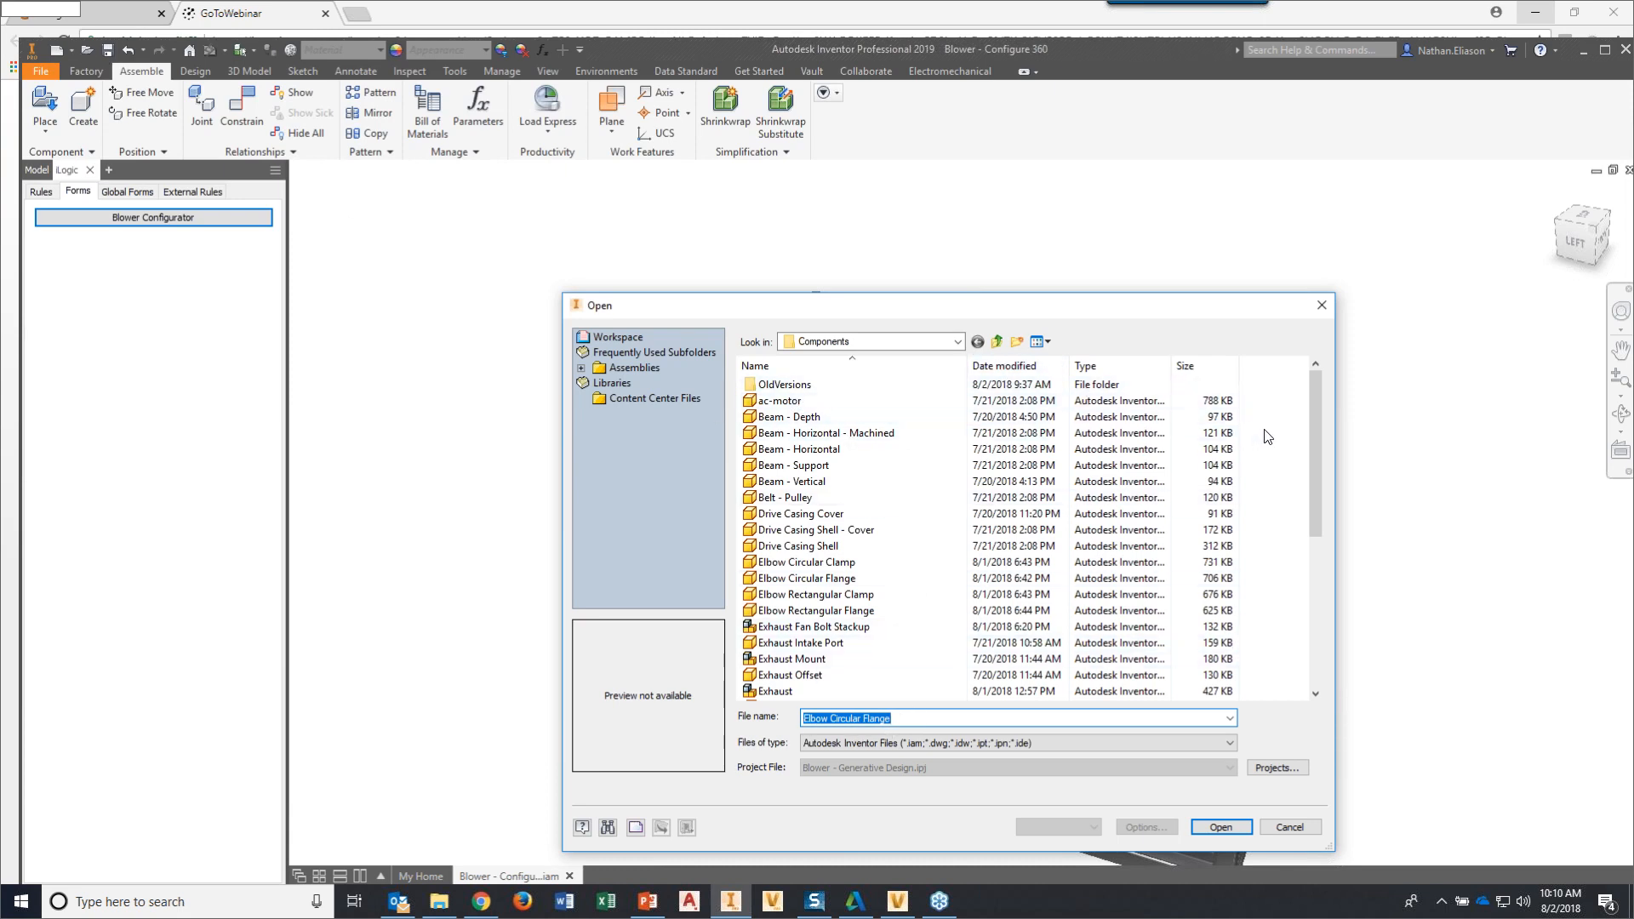
left_click_drag(1316, 435, 1316, 449)
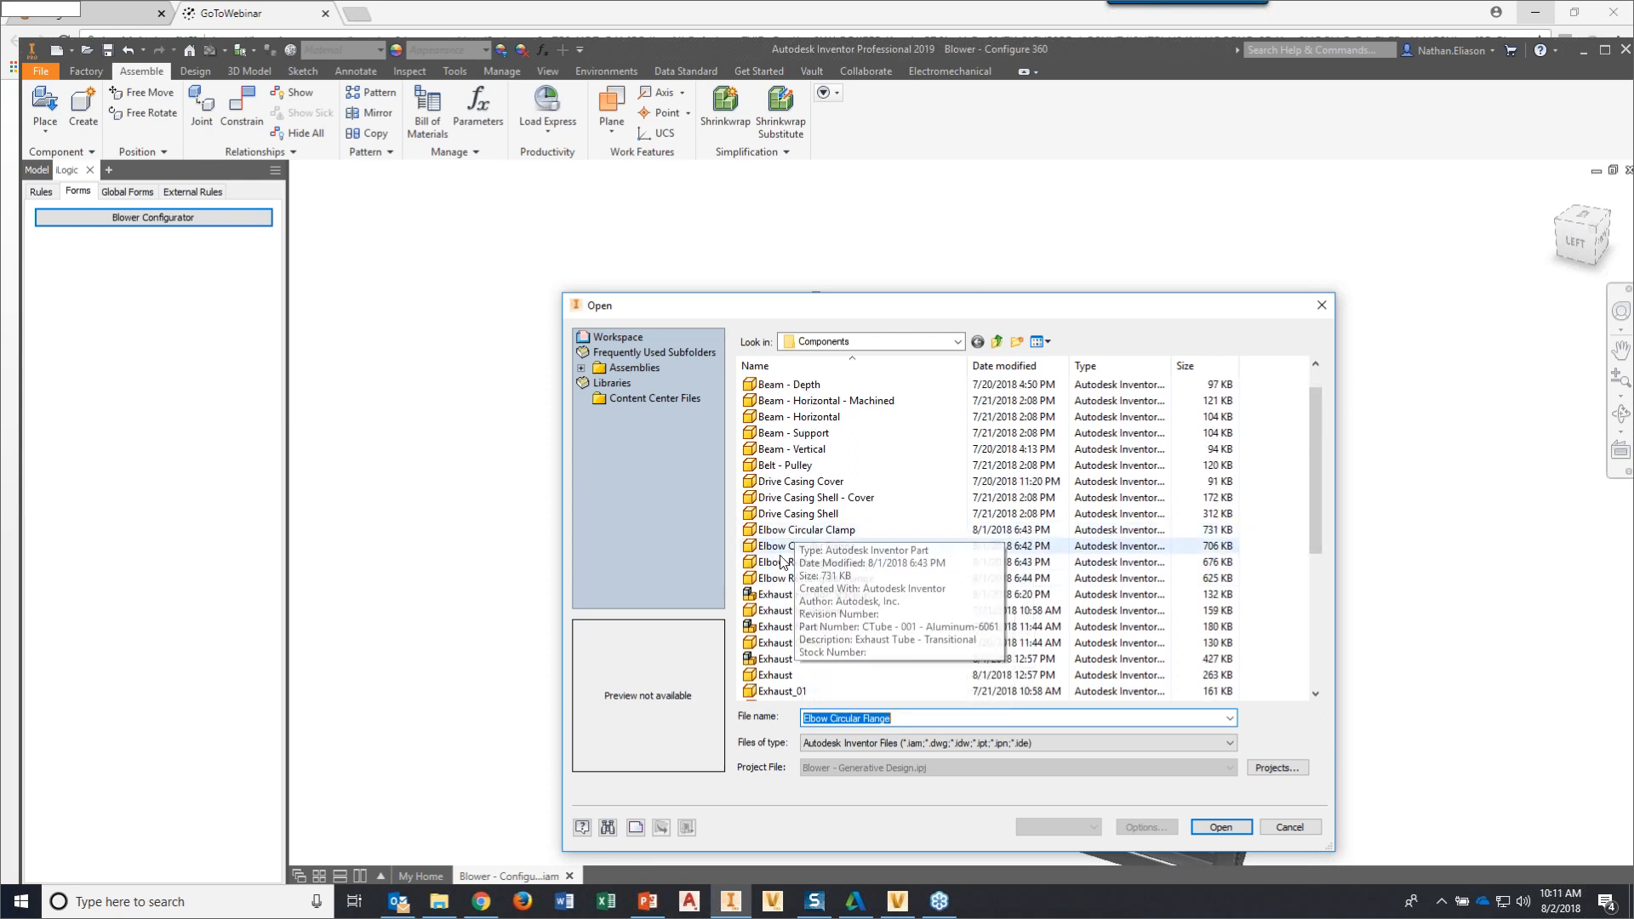
left_click(440, 901)
left_click(860, 308)
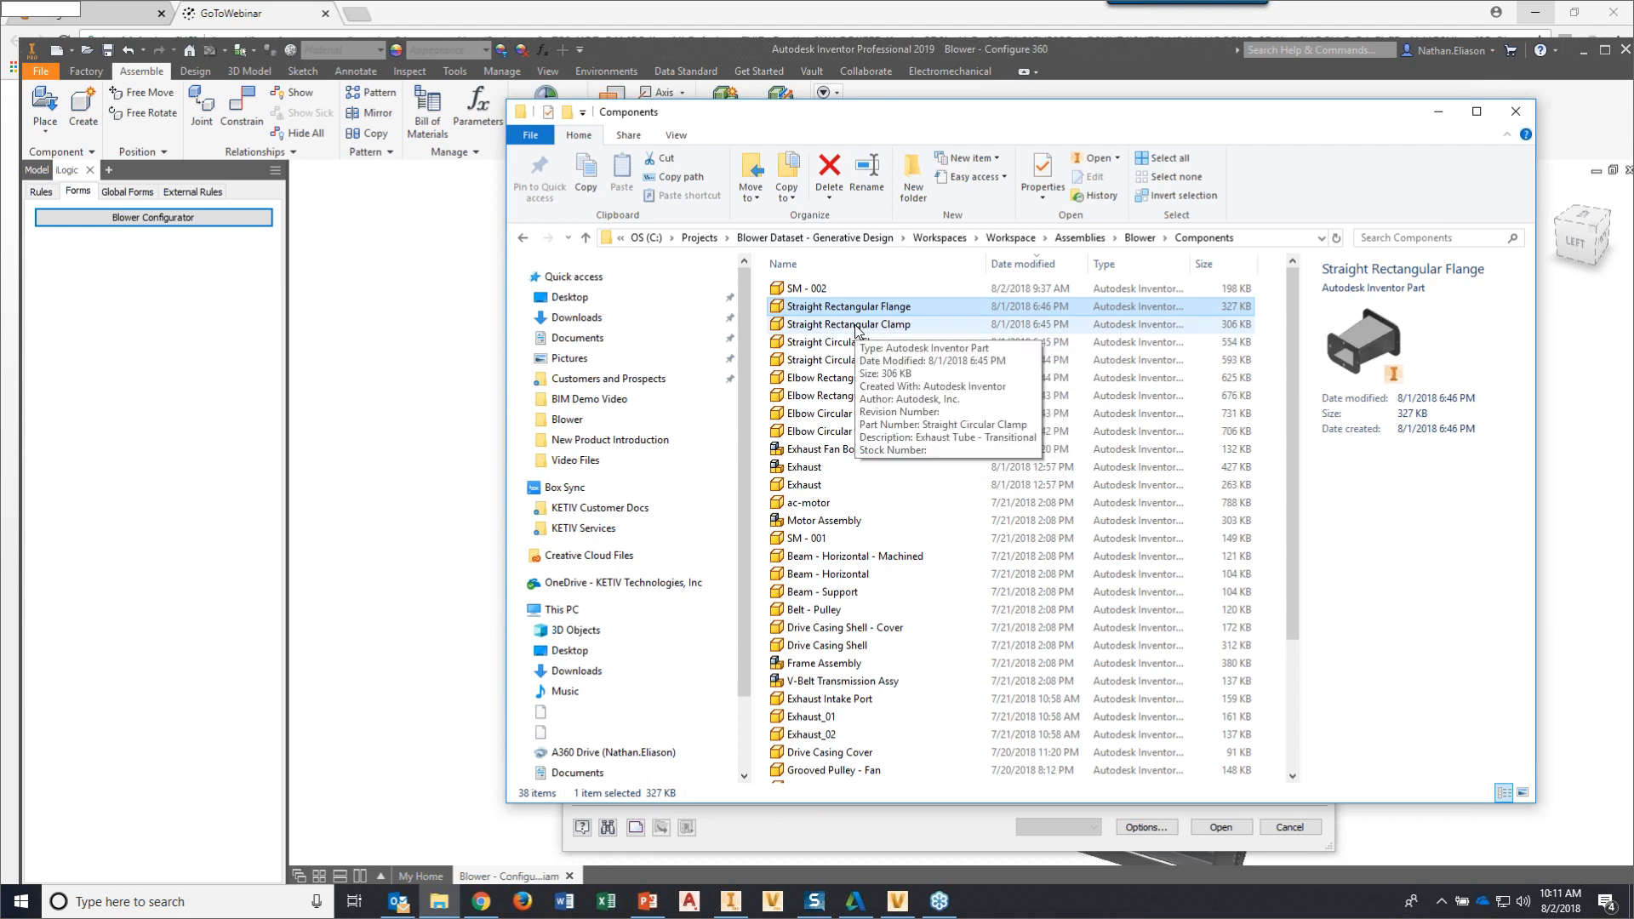
left_click(856, 329)
left_click(853, 342)
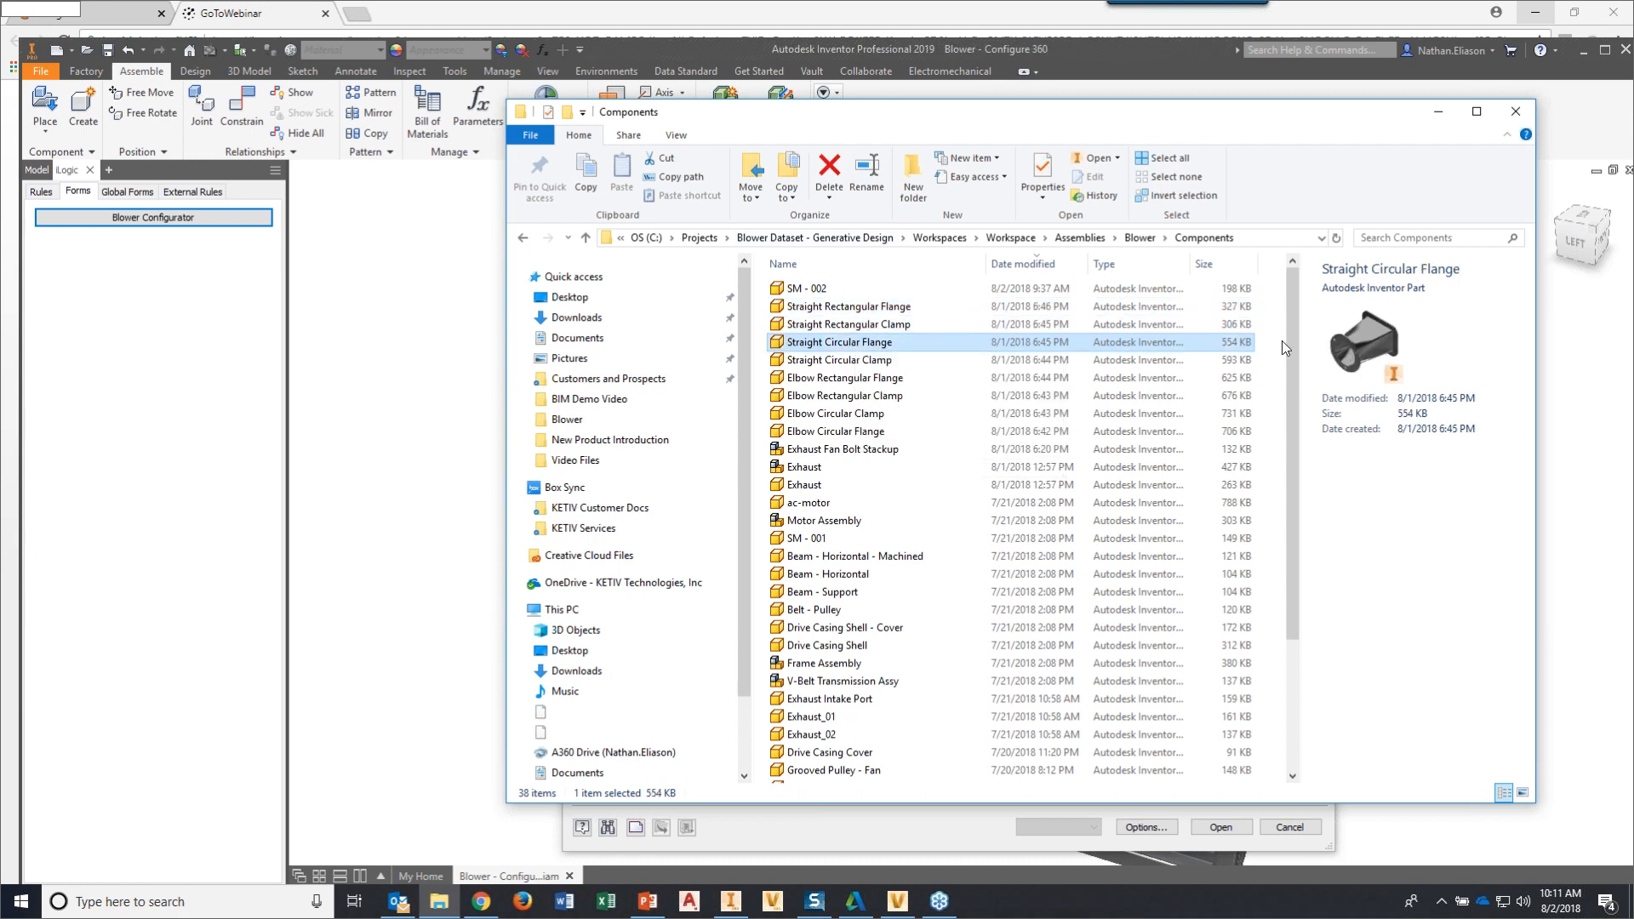
left_click(894, 360)
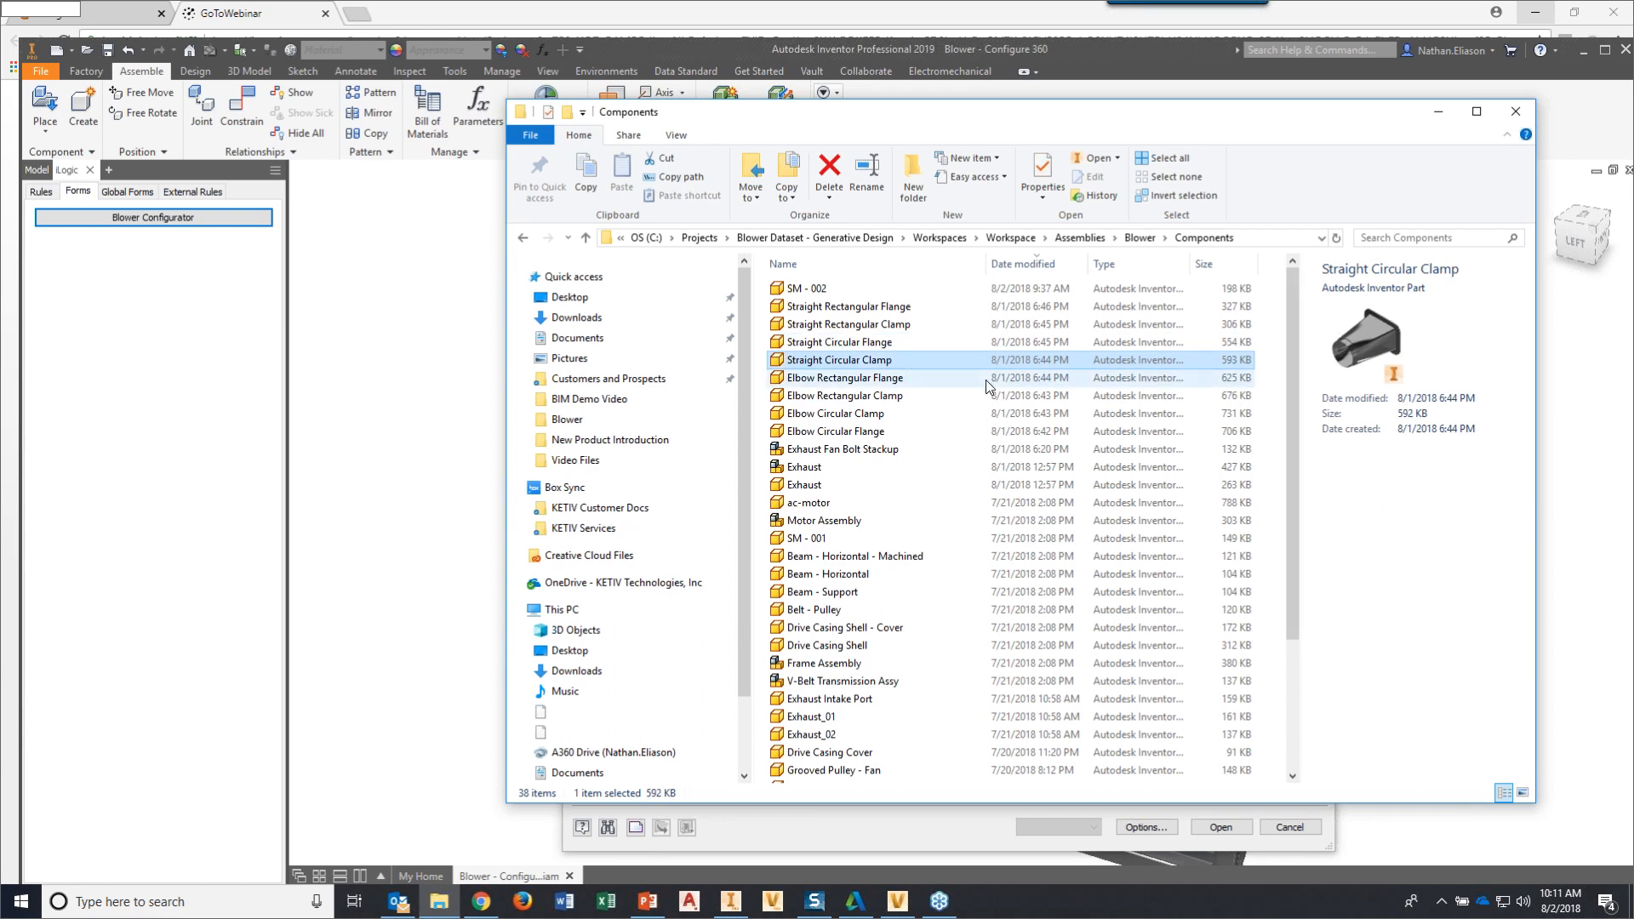
left_click(900, 381)
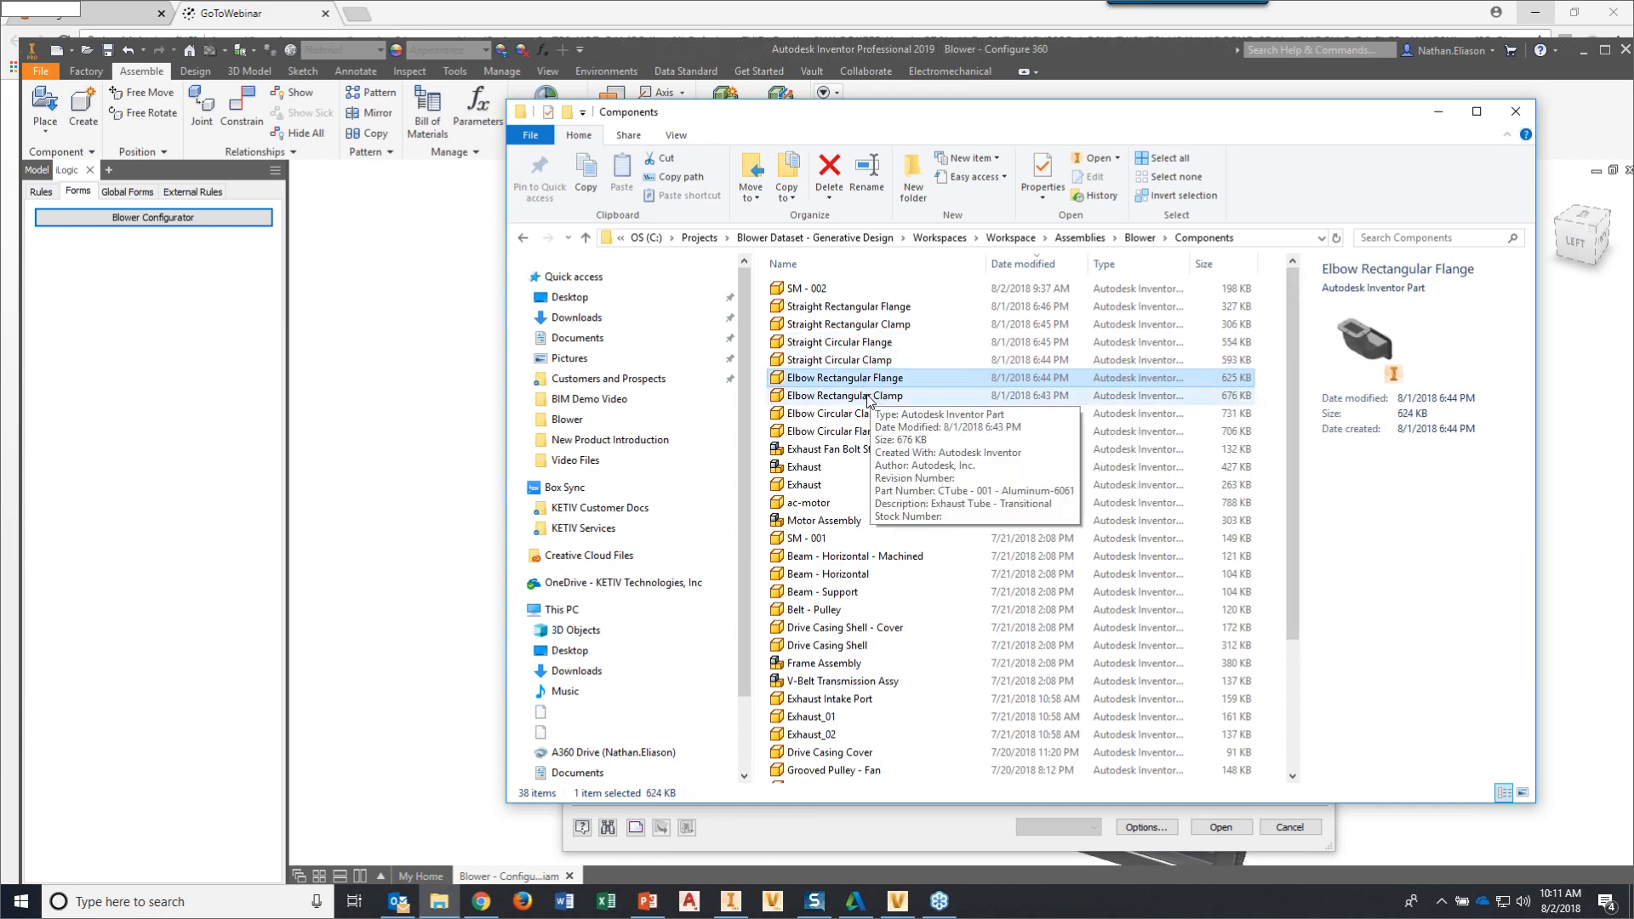
left_click(881, 396)
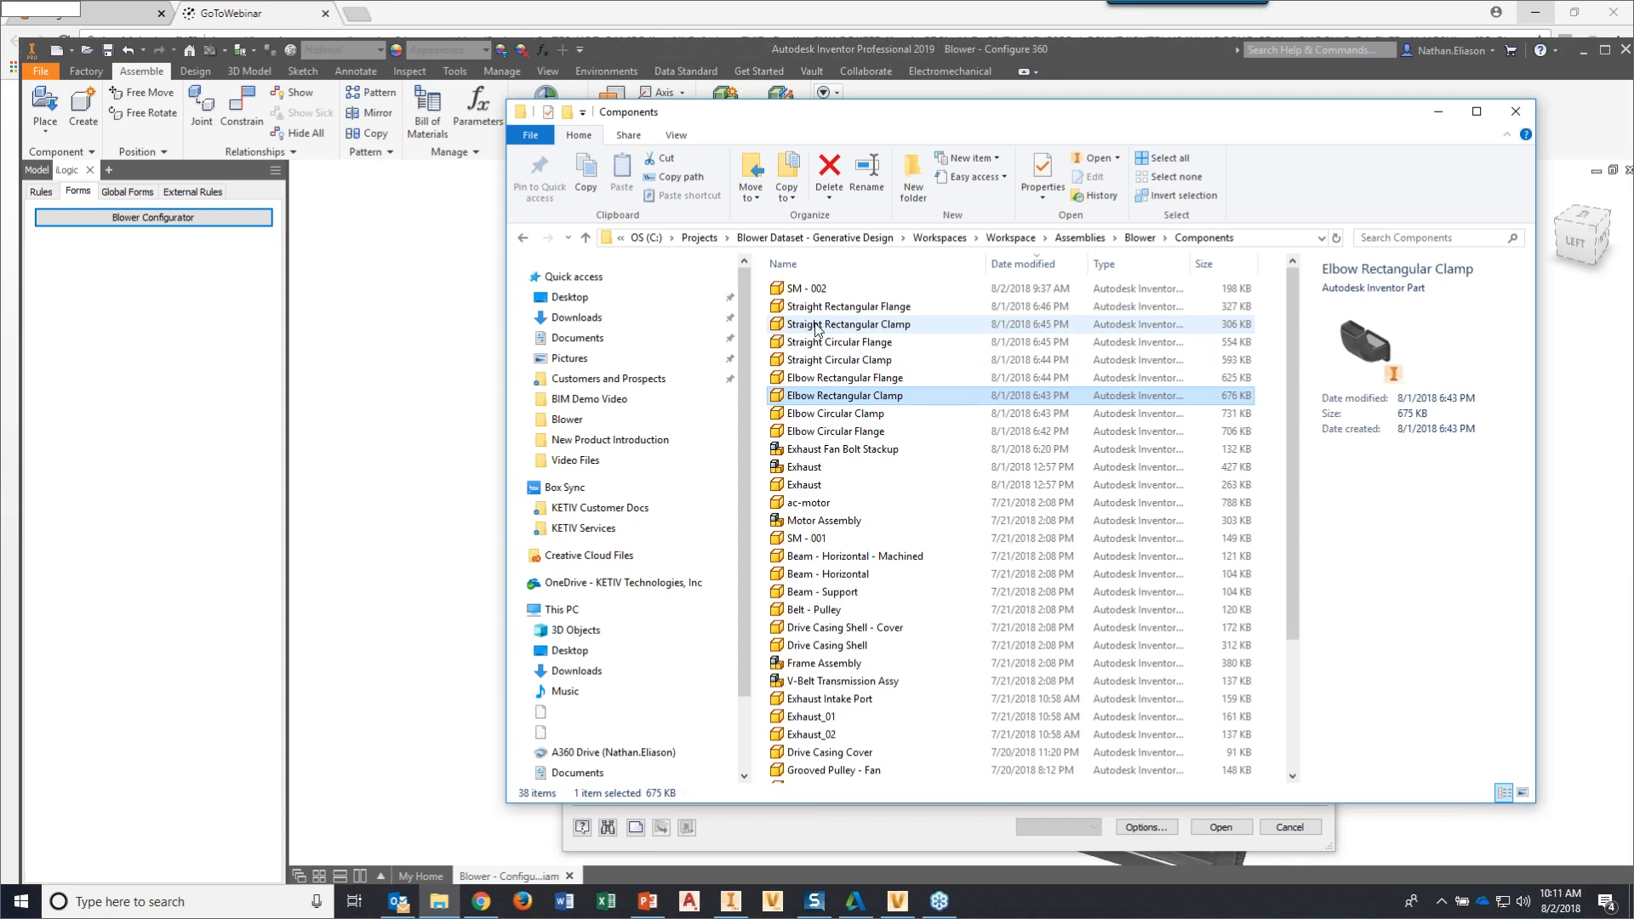
mouse_move(815, 329)
mouse_move(899, 326)
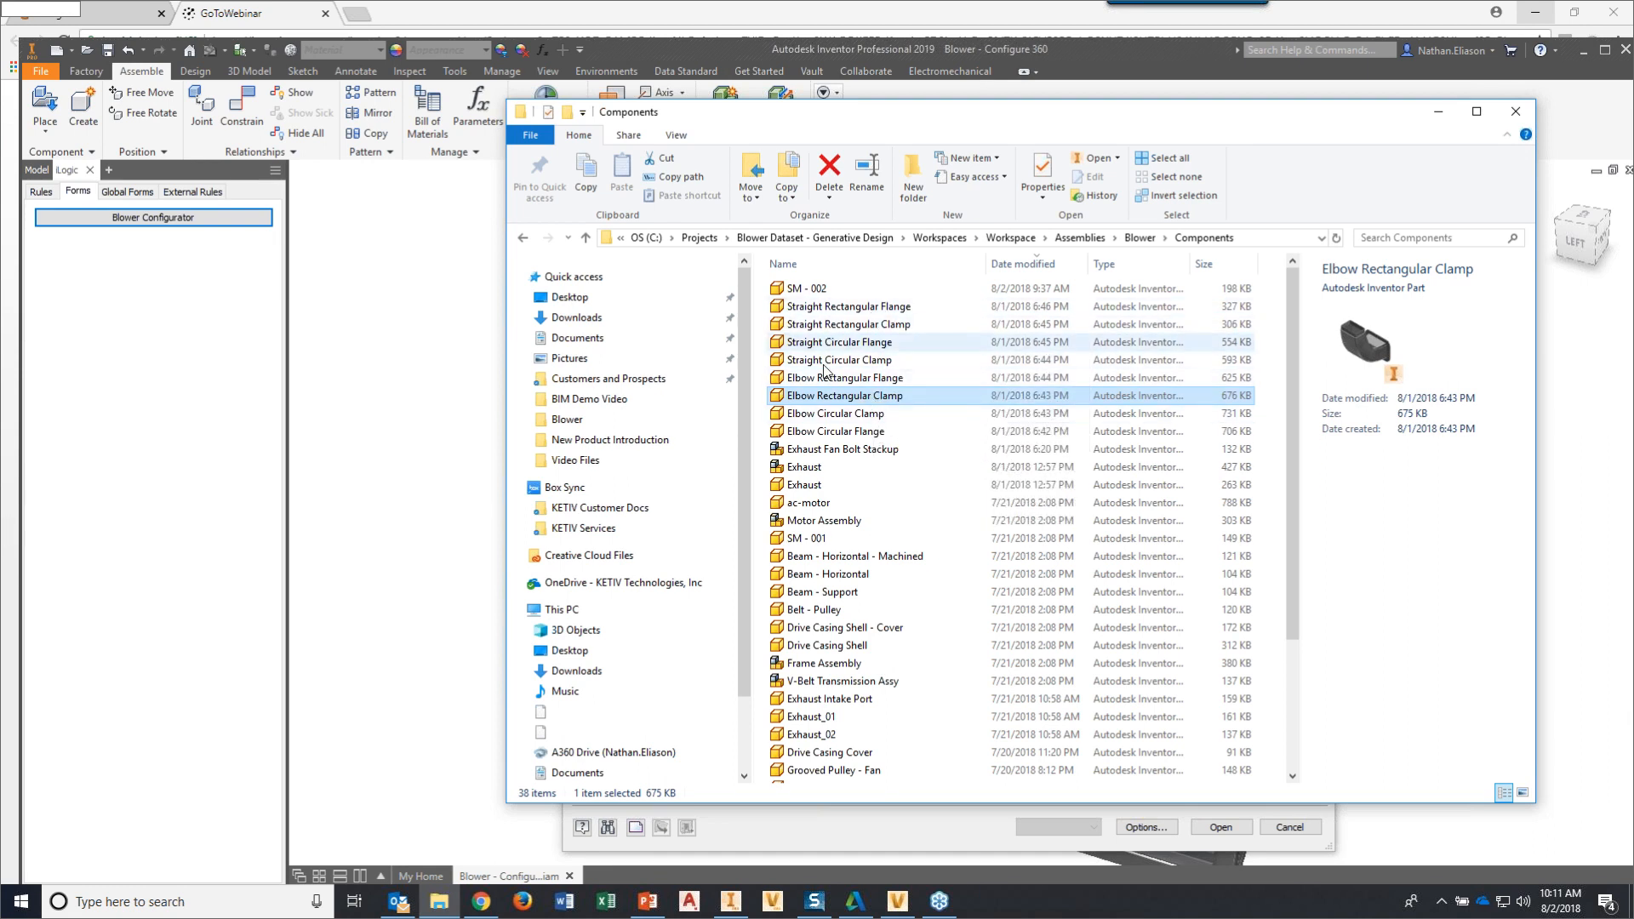
left_click(1437, 114)
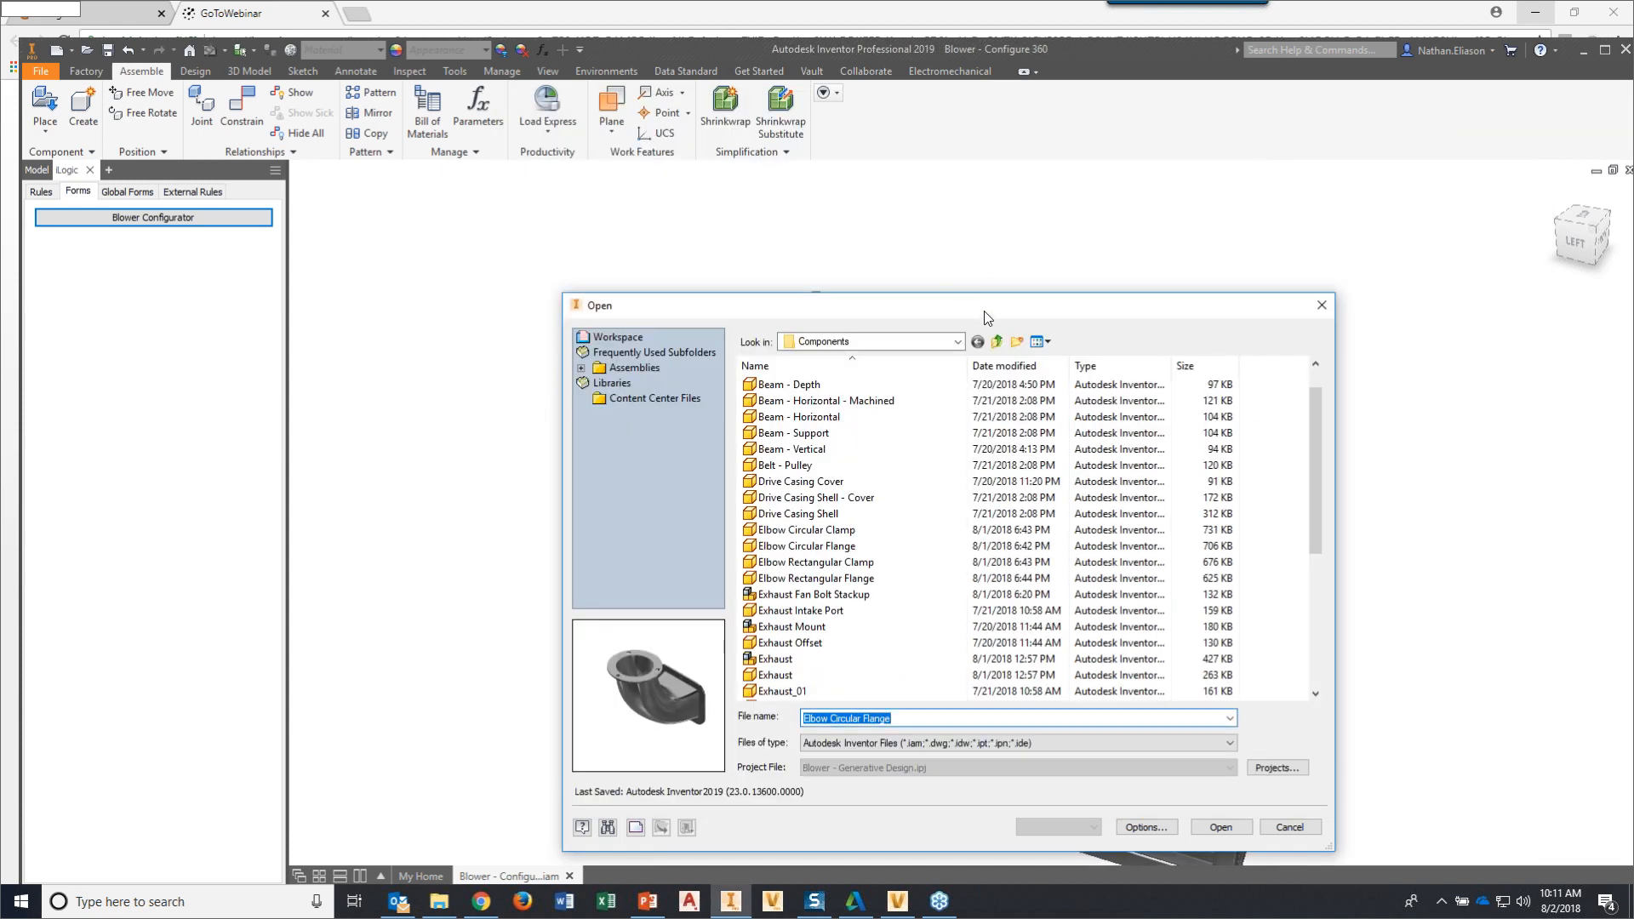
- Open the Elbow Circular Flange part from the Components folder in a maximized window and inspect its shape
left_click_drag(986, 318, 937, 226)
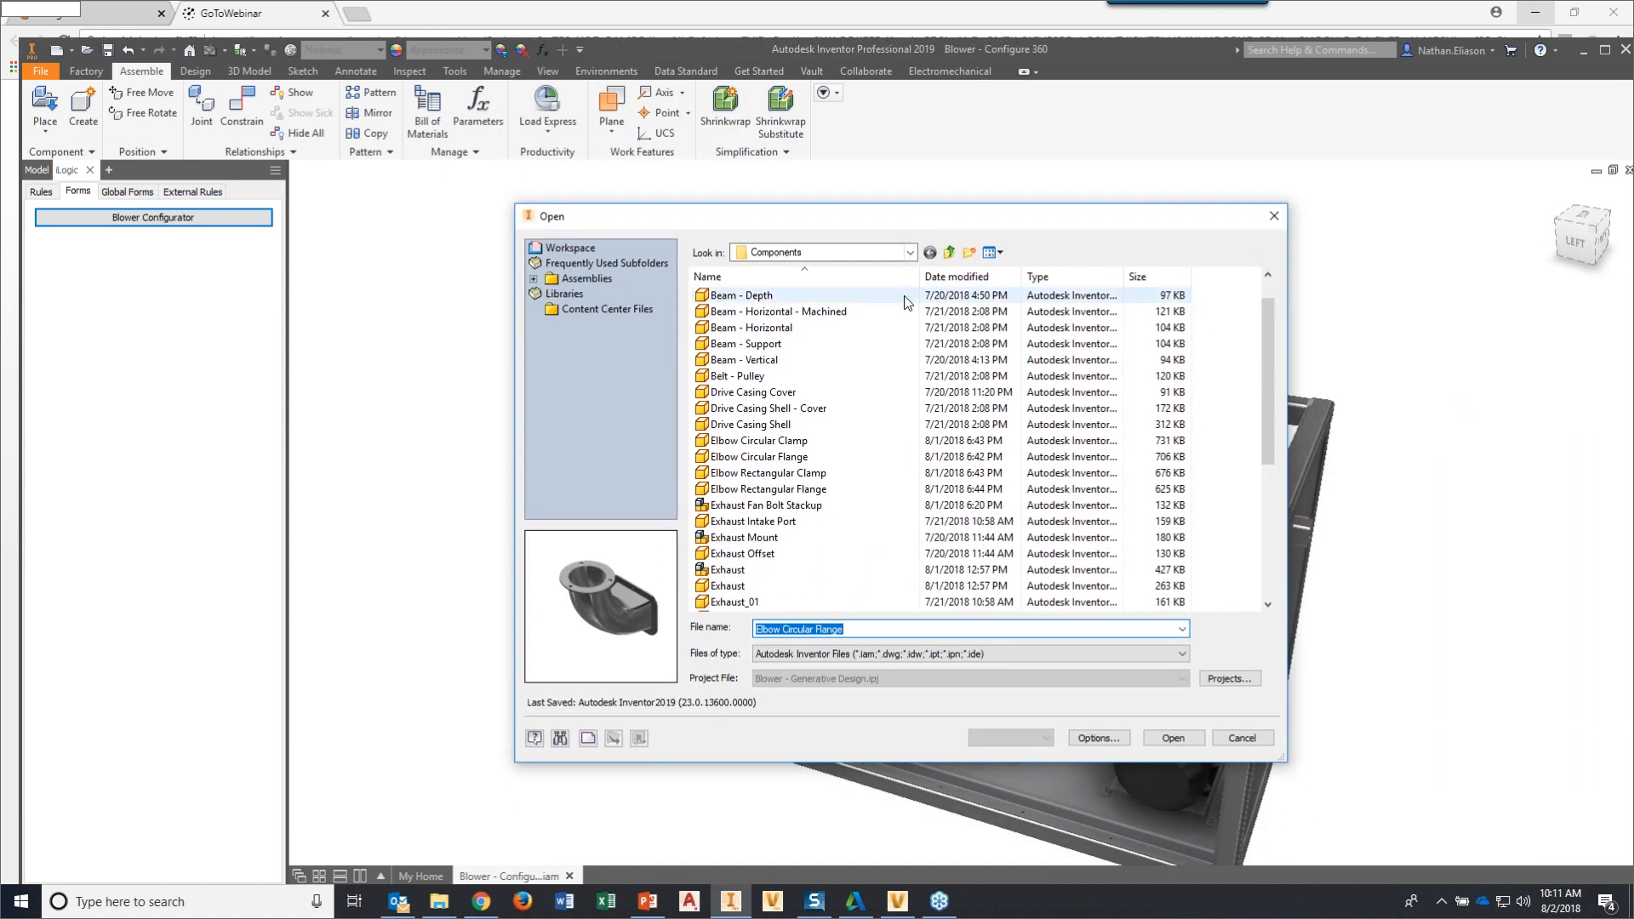
left_click(770, 457)
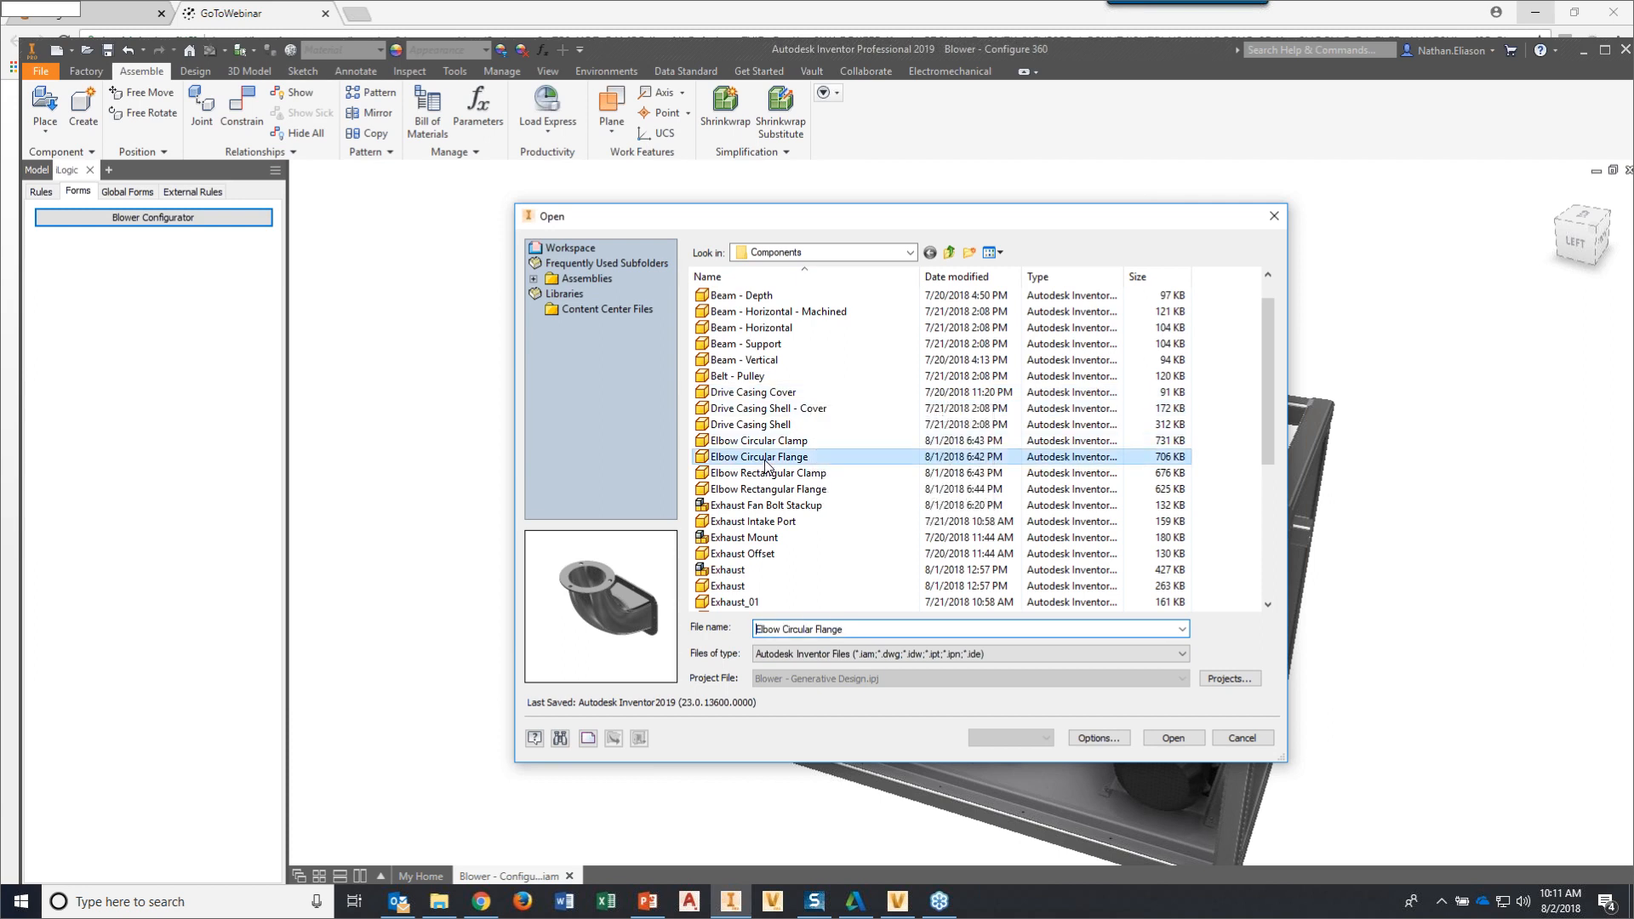
left_click(1176, 738)
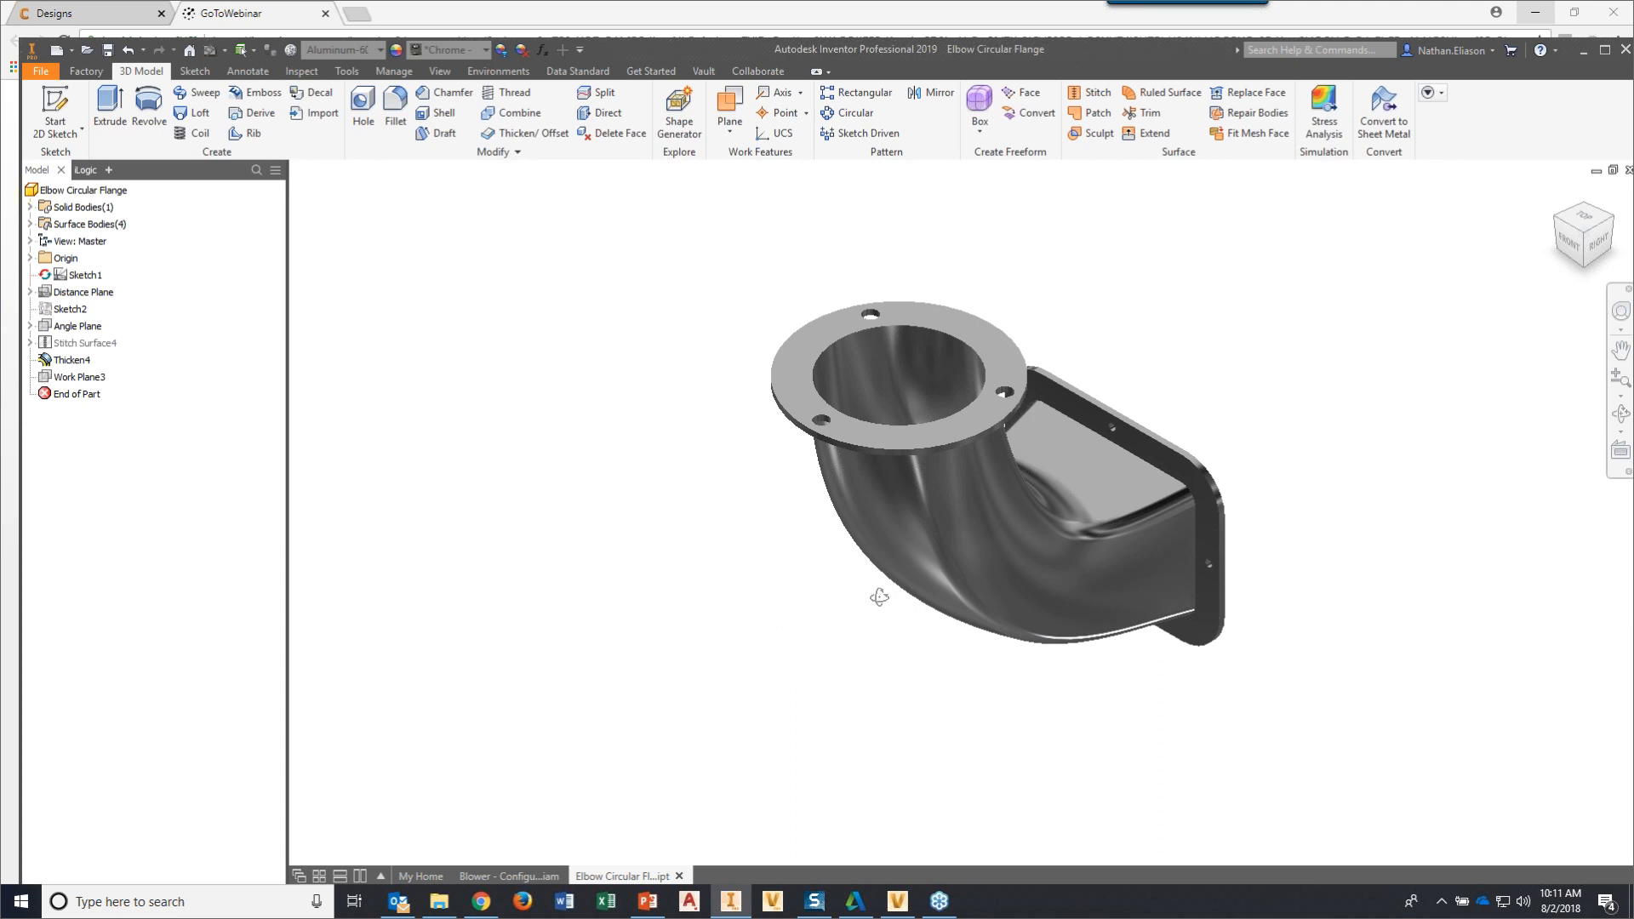
mouse_move(879, 597)
middle_mouse_down("shift")
mouse_move(781, 569)
mouse_move(825, 613)
mouse_move(885, 581)
middle_mouse_up("shift")
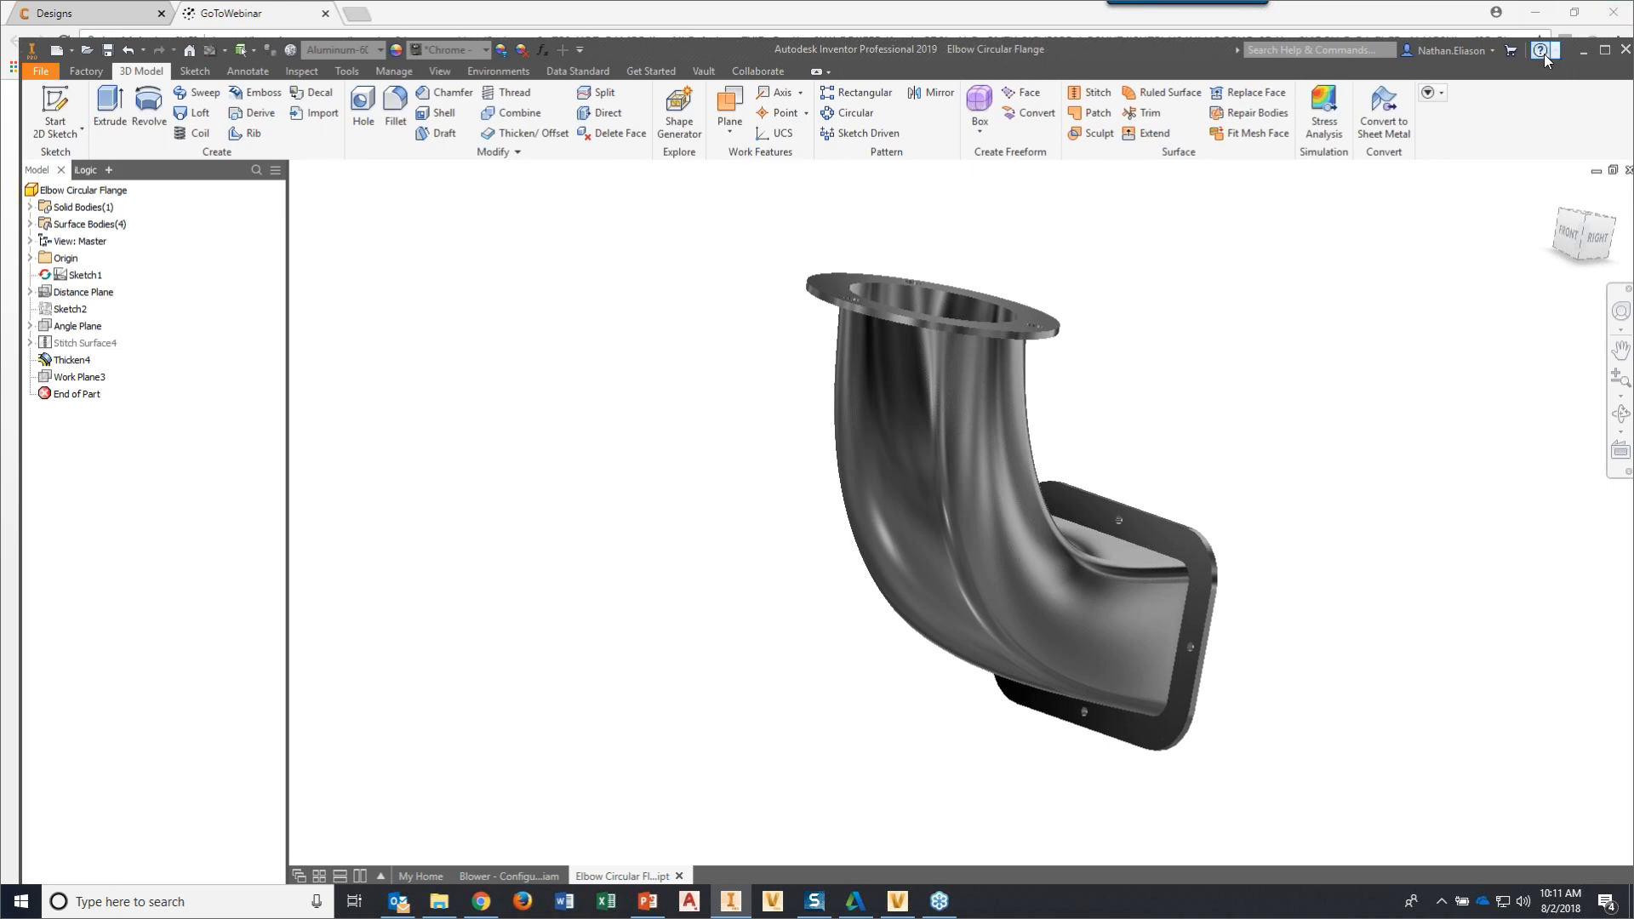
left_click(1606, 49)
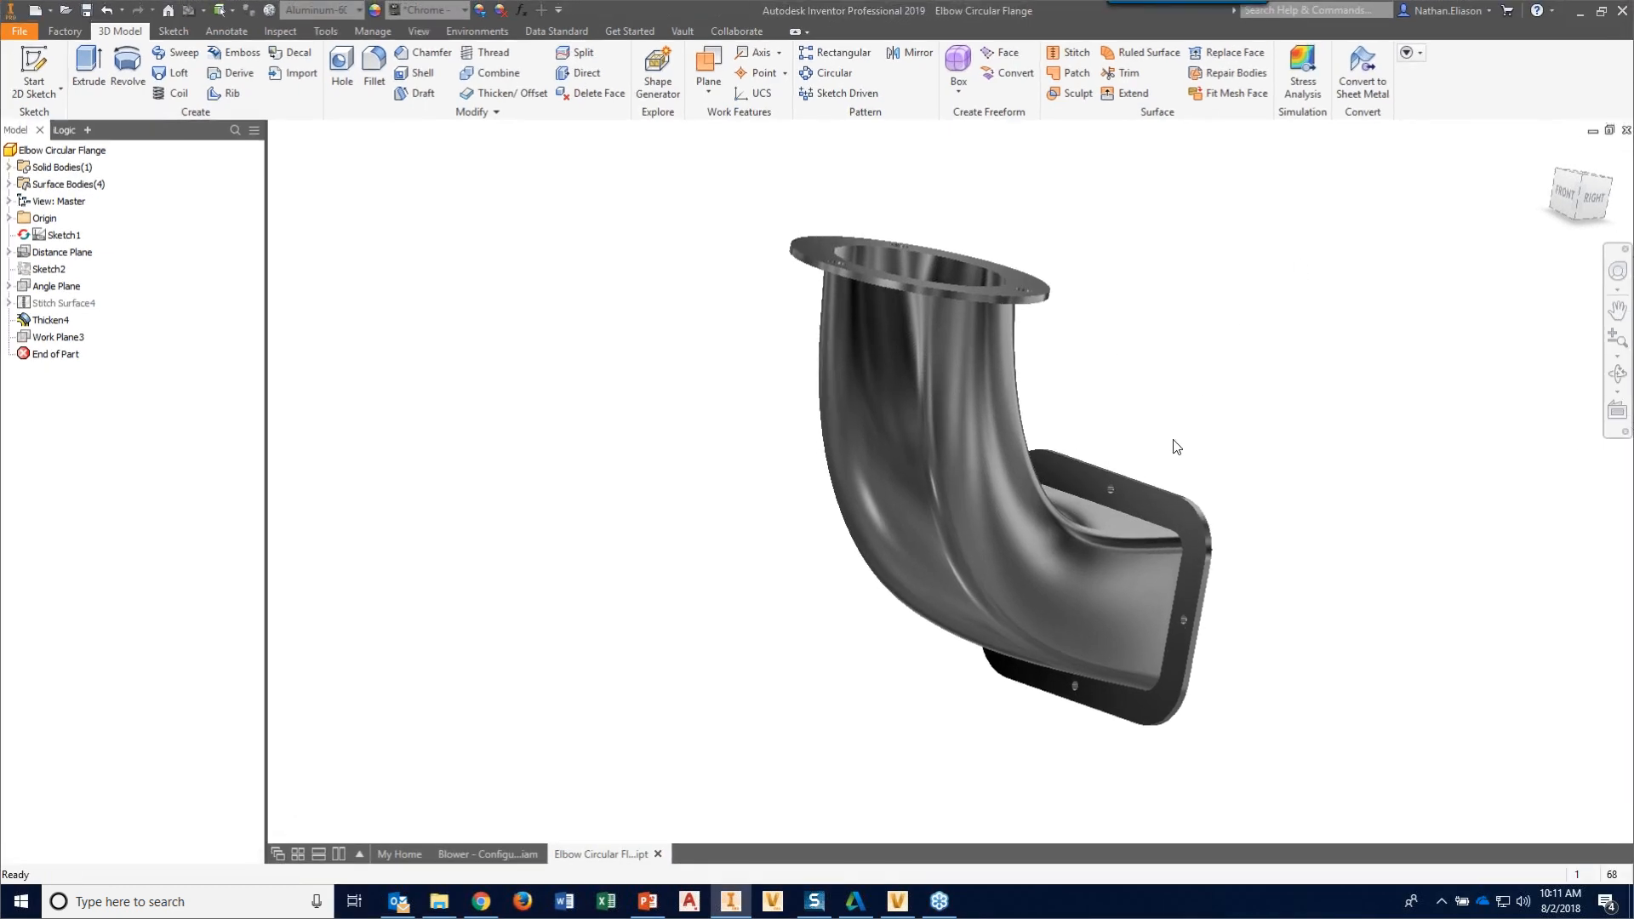
middle_click_drag(1055, 569, 728, 705, "shift")
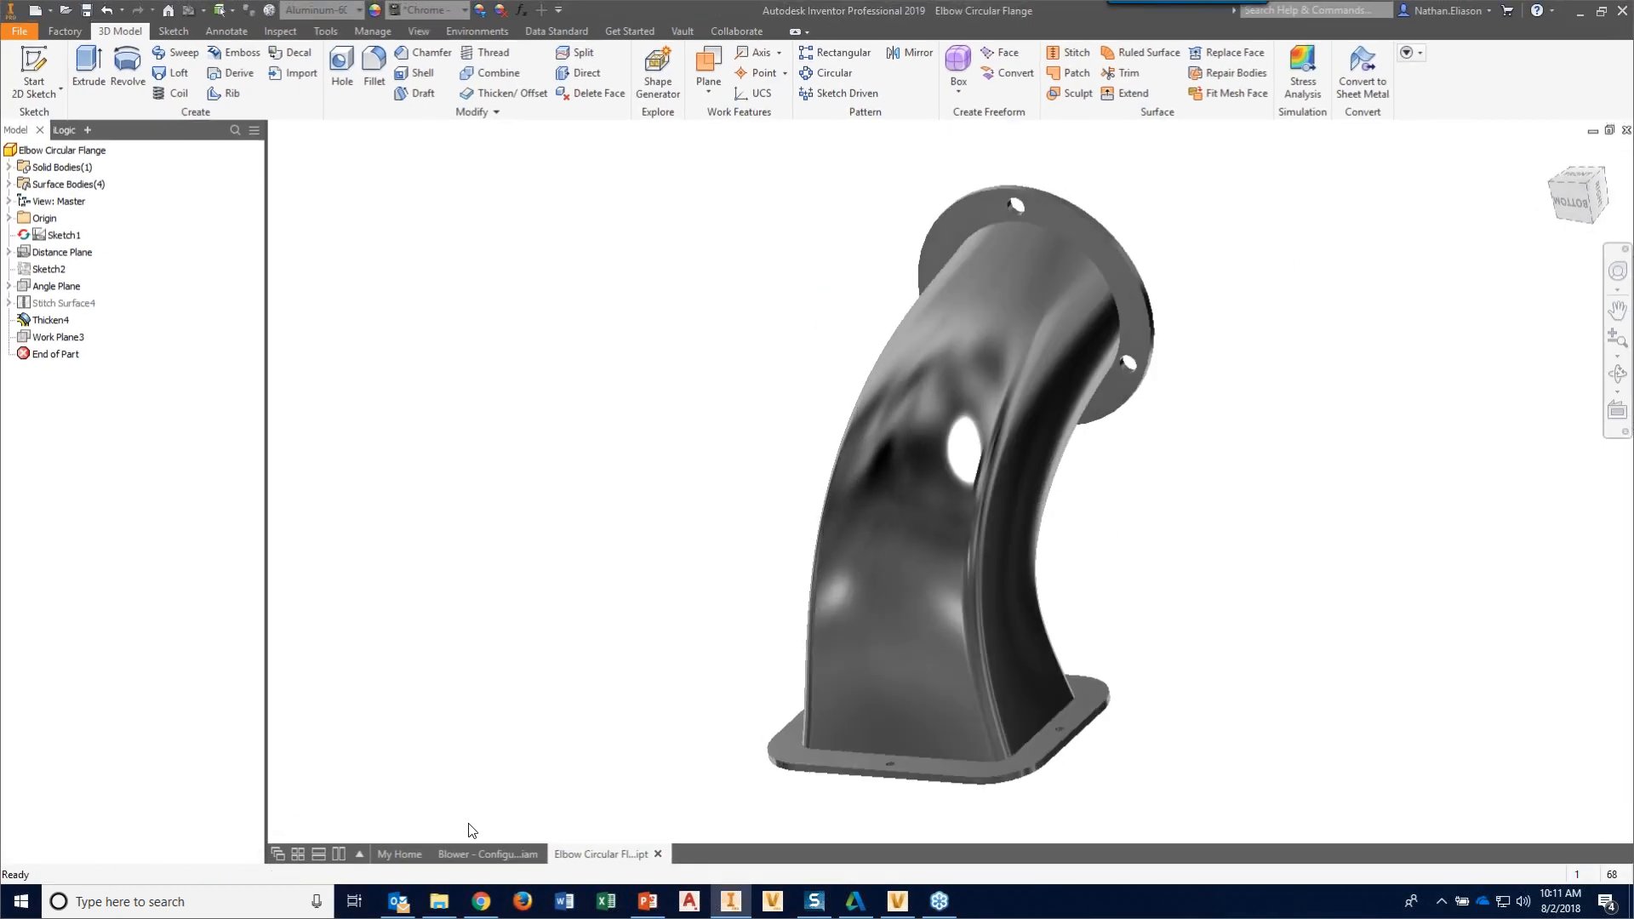
- Return to the blower assembly and examine Work Plane7 and Work Plane8 of Exhaust - 001 inside EX - 1234
left_click(472, 853)
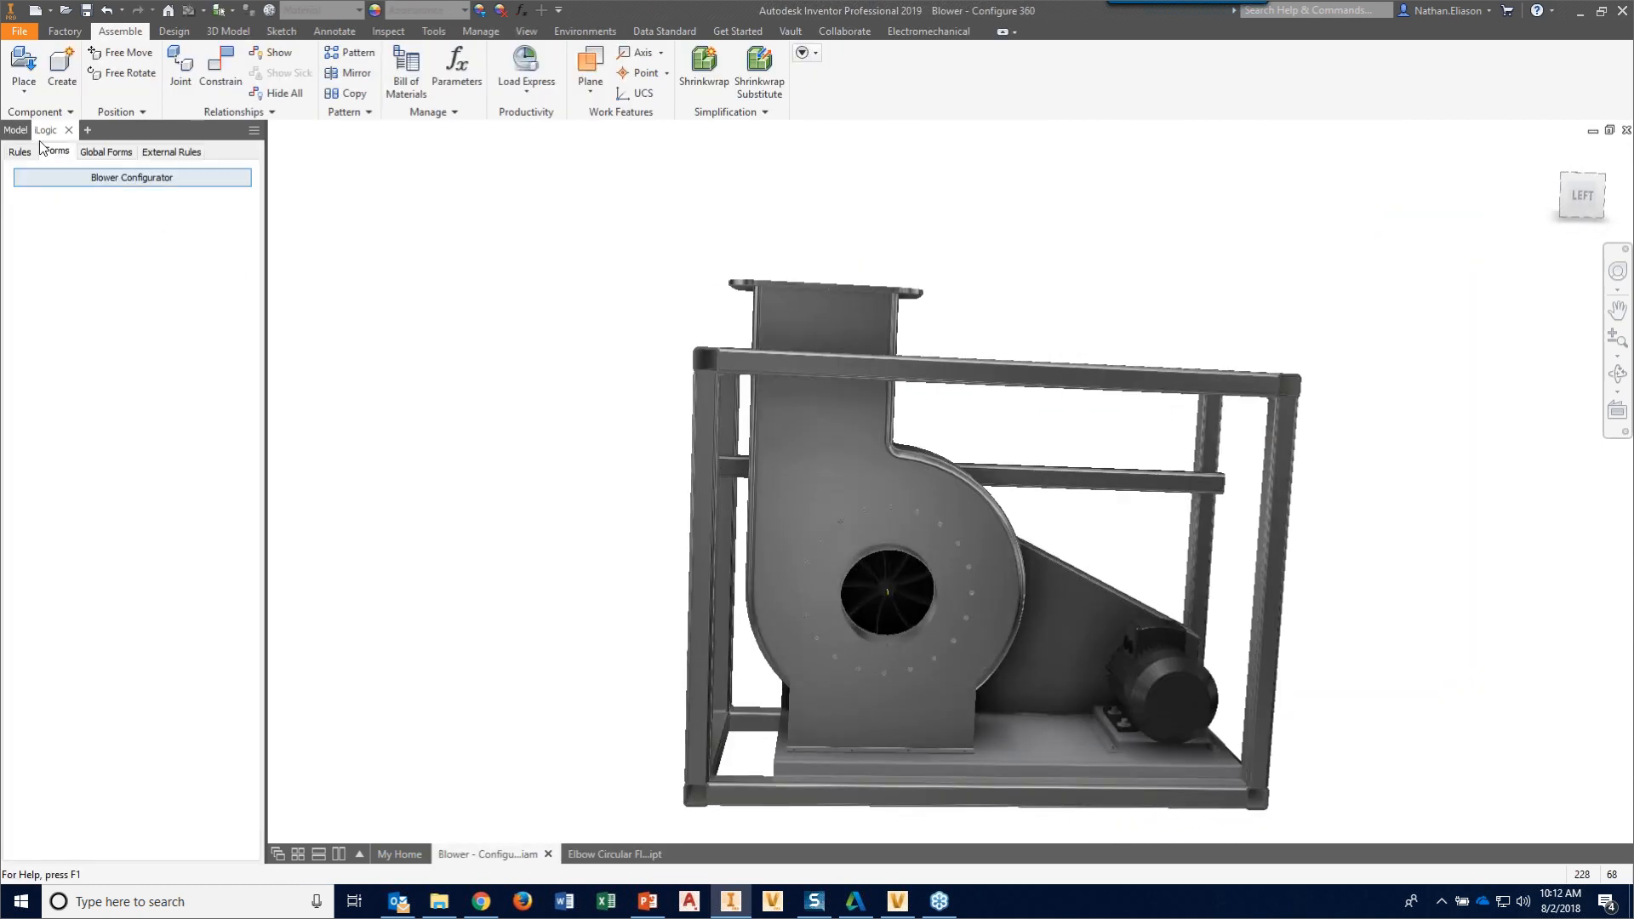
left_click(15, 129)
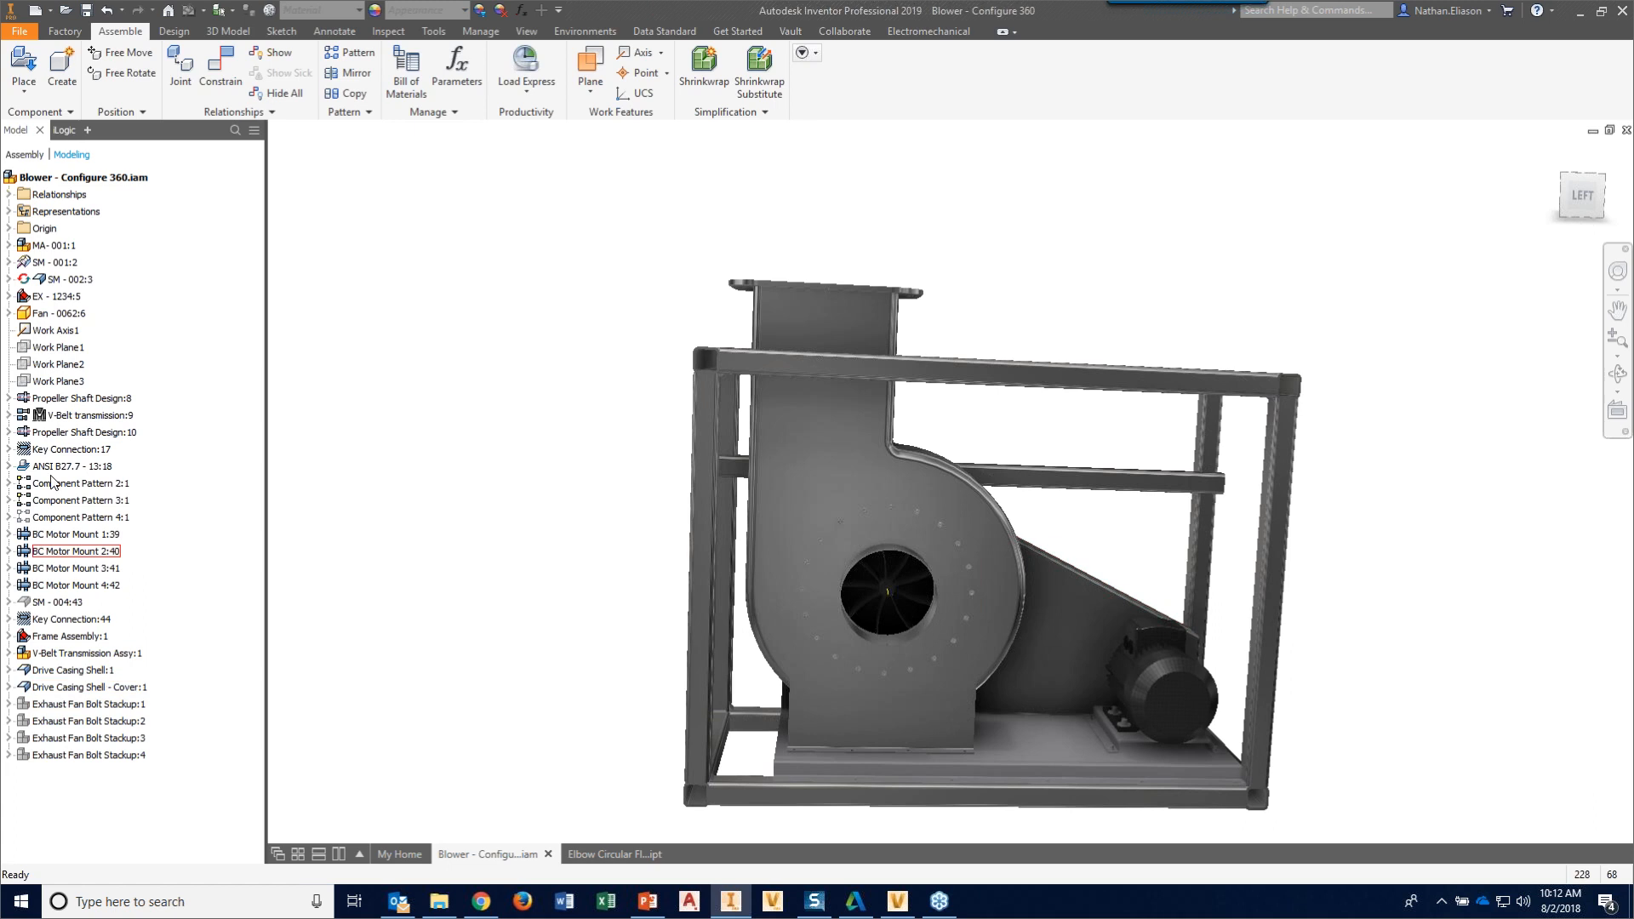
left_click(8, 297)
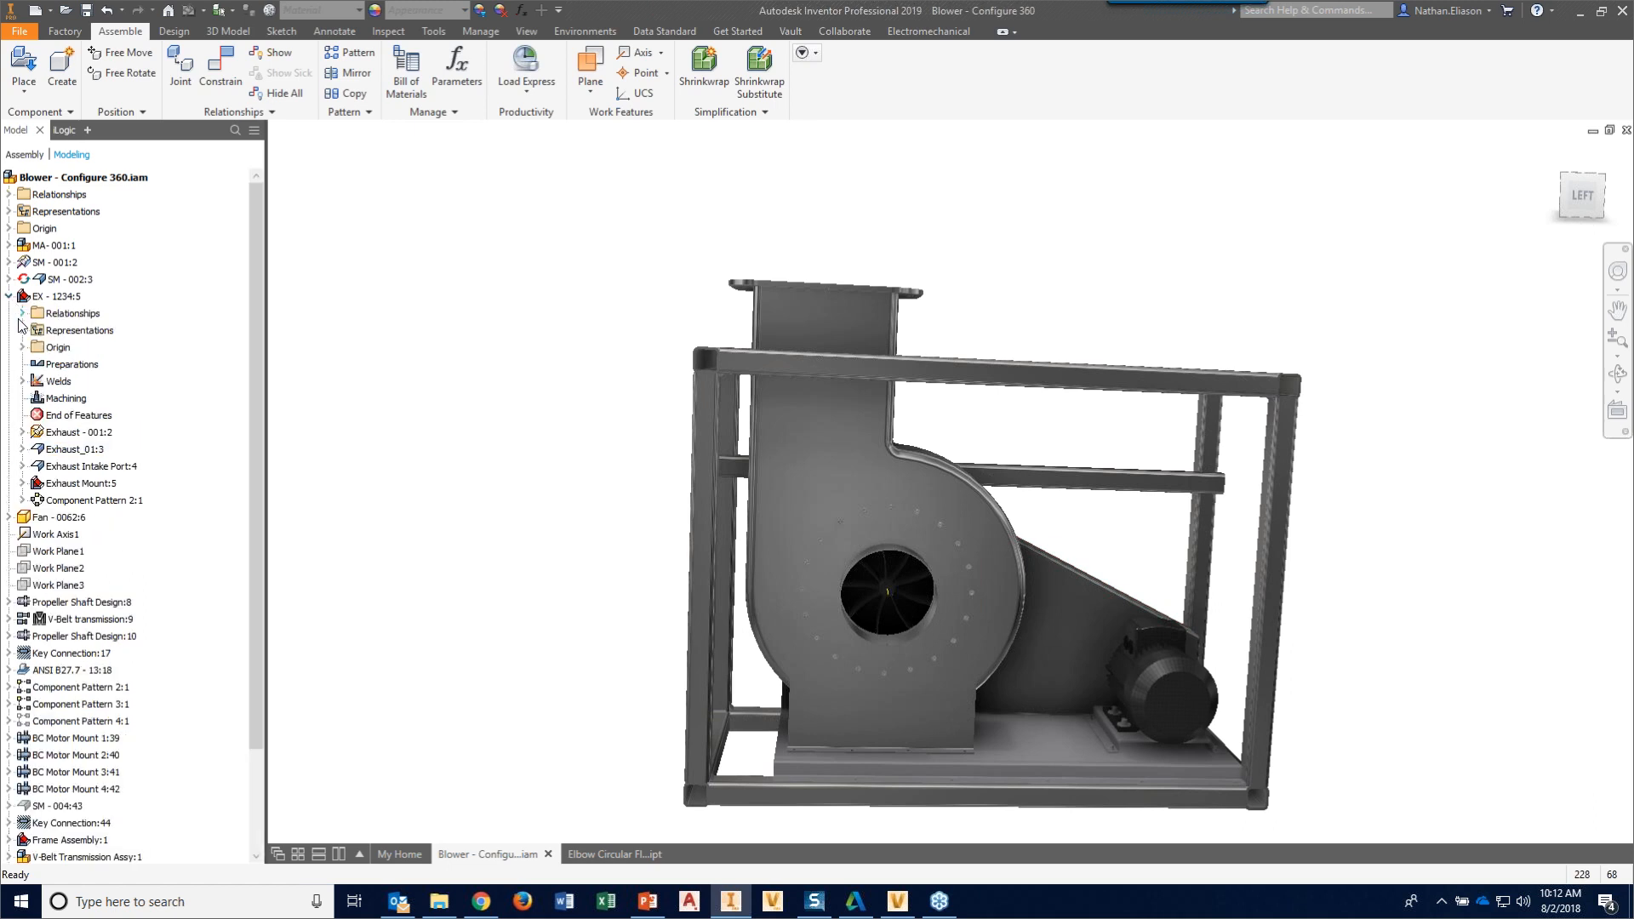
left_click(22, 432)
left_click(95, 671)
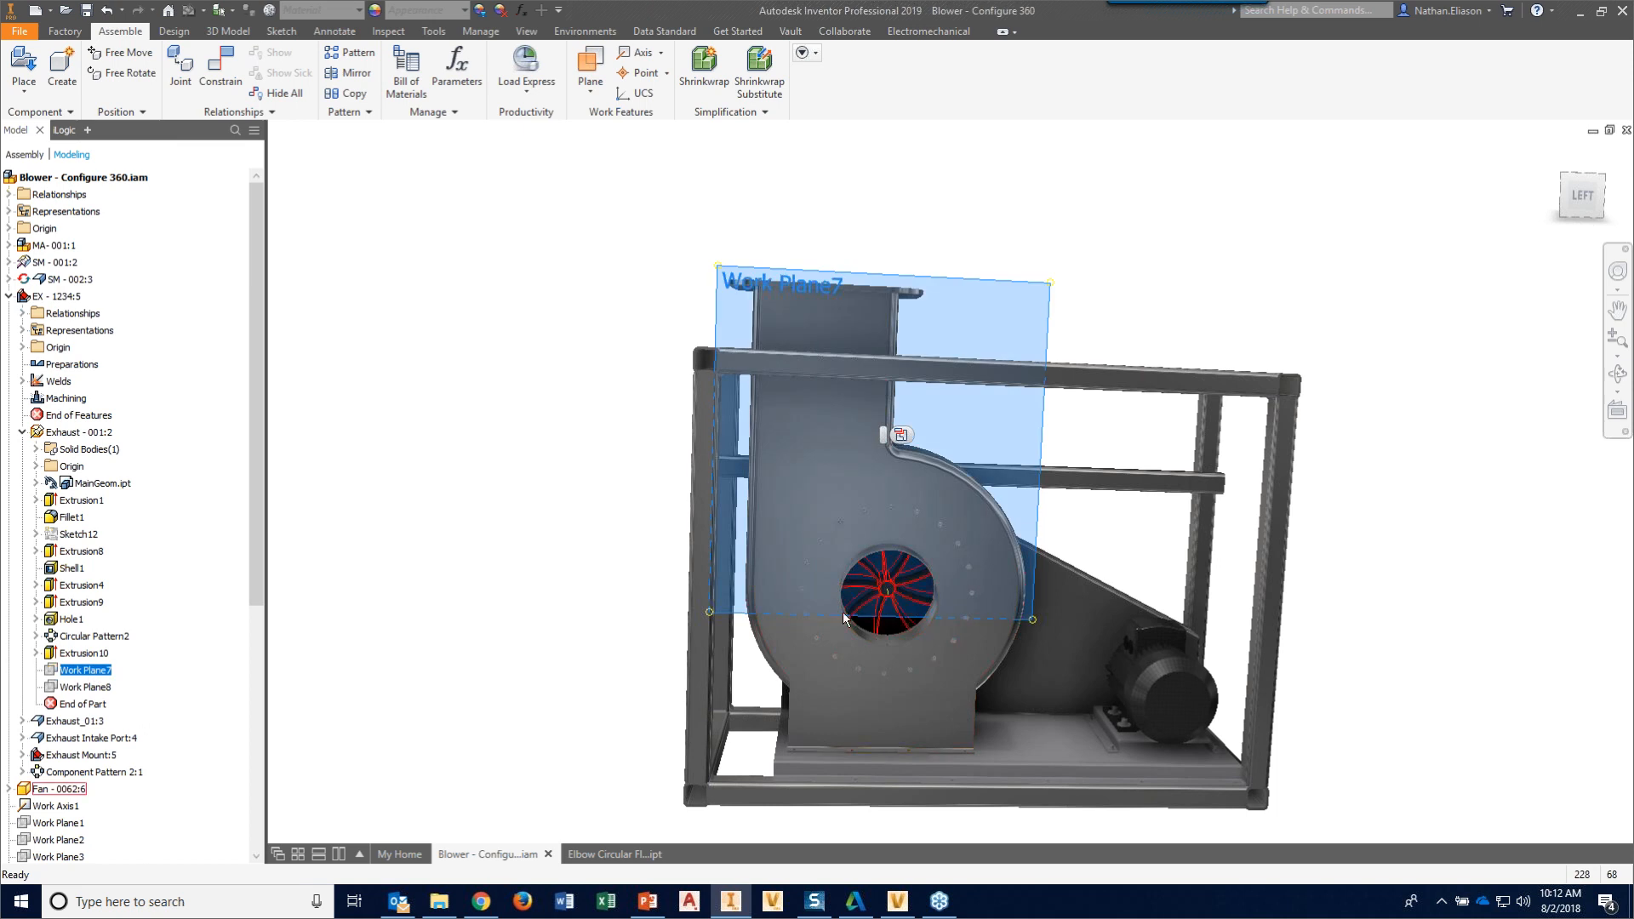
middle_click_drag(779, 610, 358, 719, "shift")
left_click(86, 687)
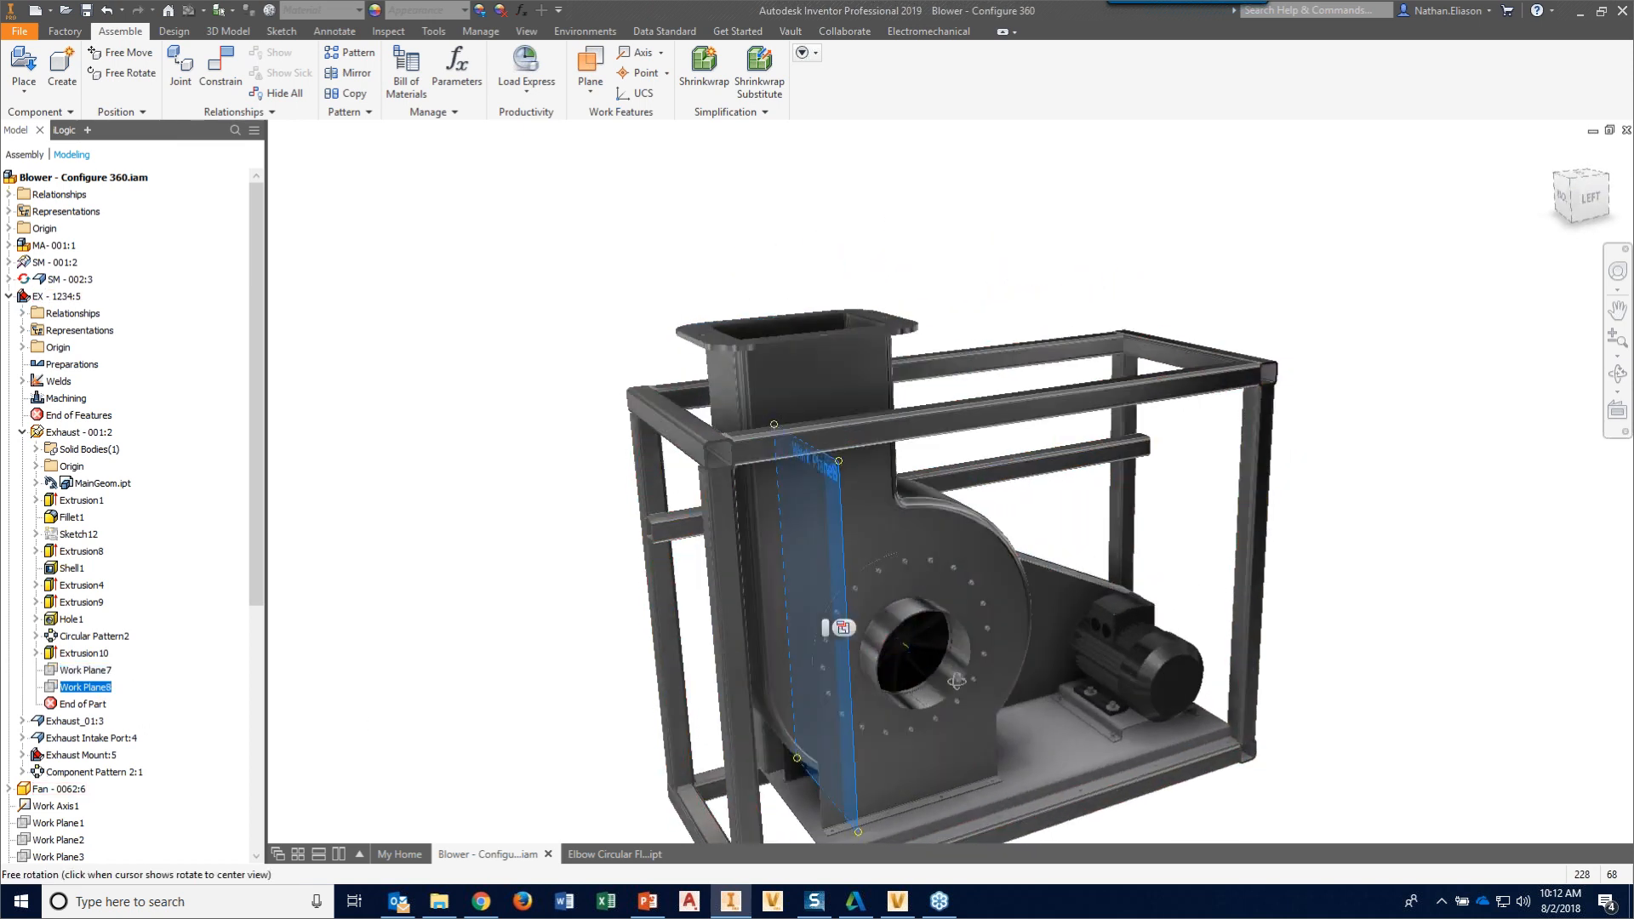
middle_click_drag(957, 681, 819, 500, "shift")
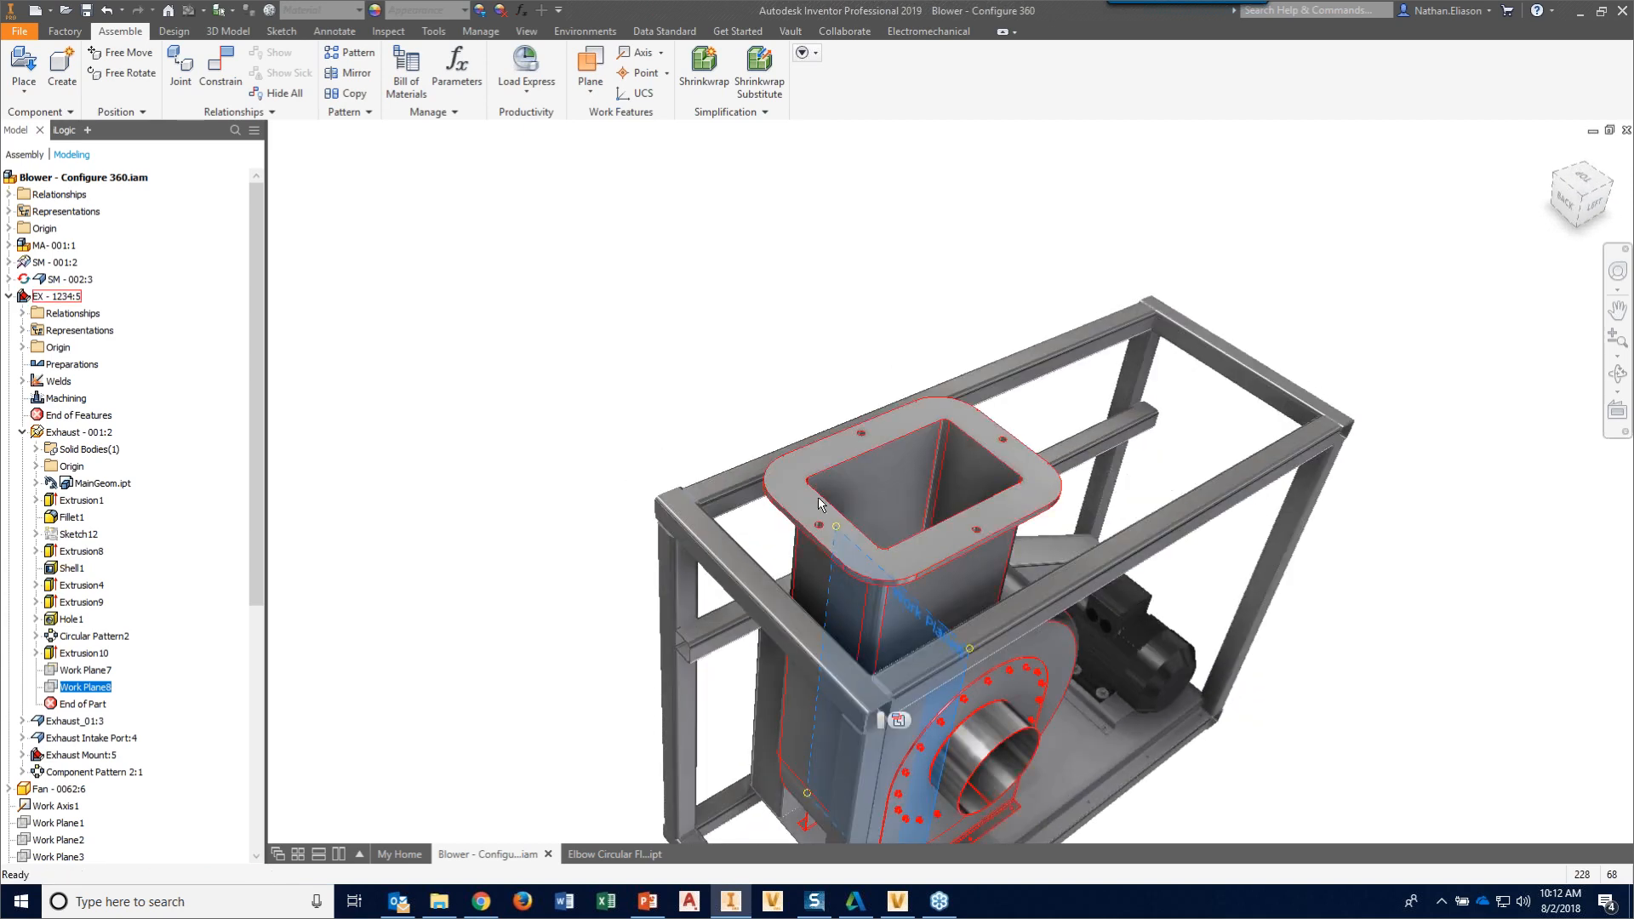
- In the Elbow Circular Flange part, assign the name Exhaust Mounting Face to the outer face of the rectangular flange
left_click(611, 855)
middle_click_drag(1159, 728, 929, 570, "shift")
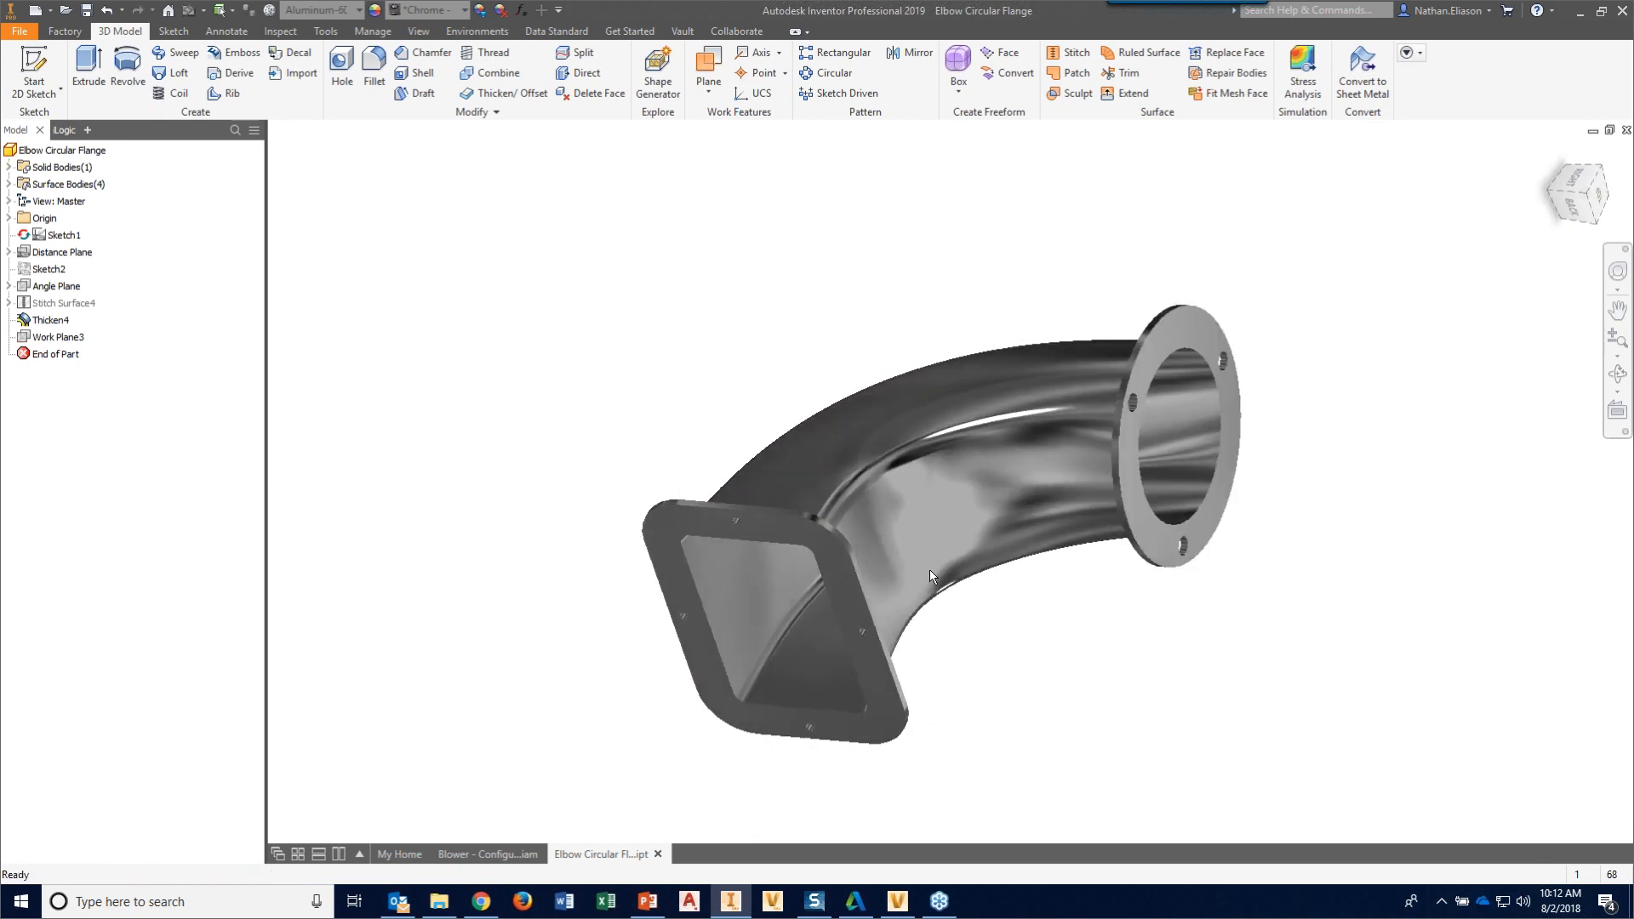
left_click(665, 537)
right_click(665, 537)
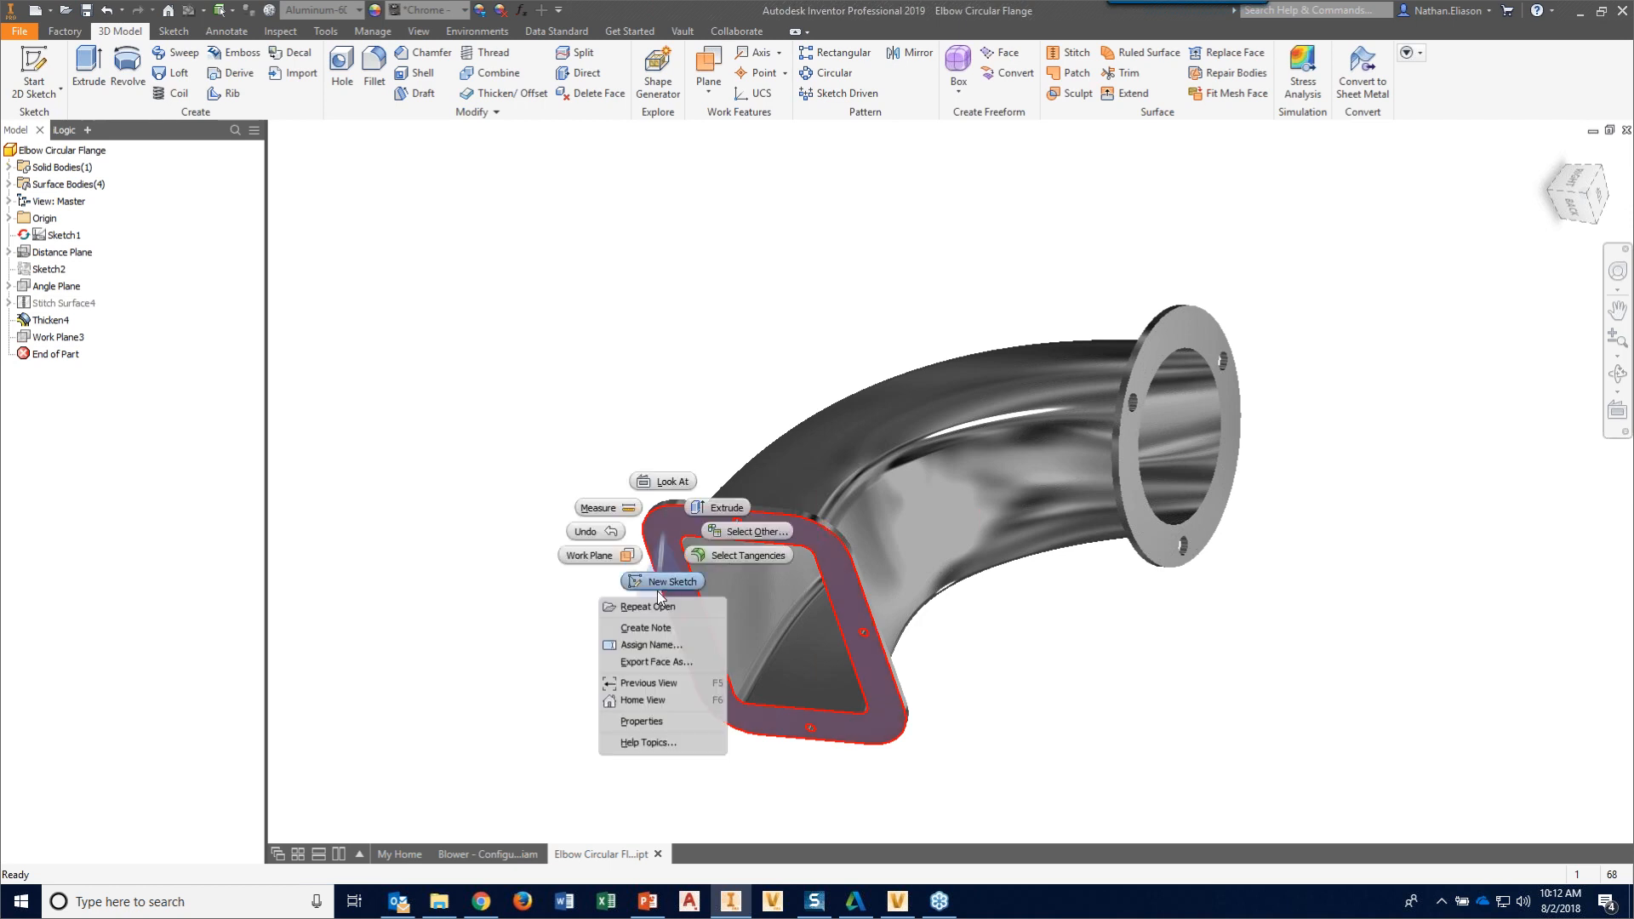
left_click(669, 646)
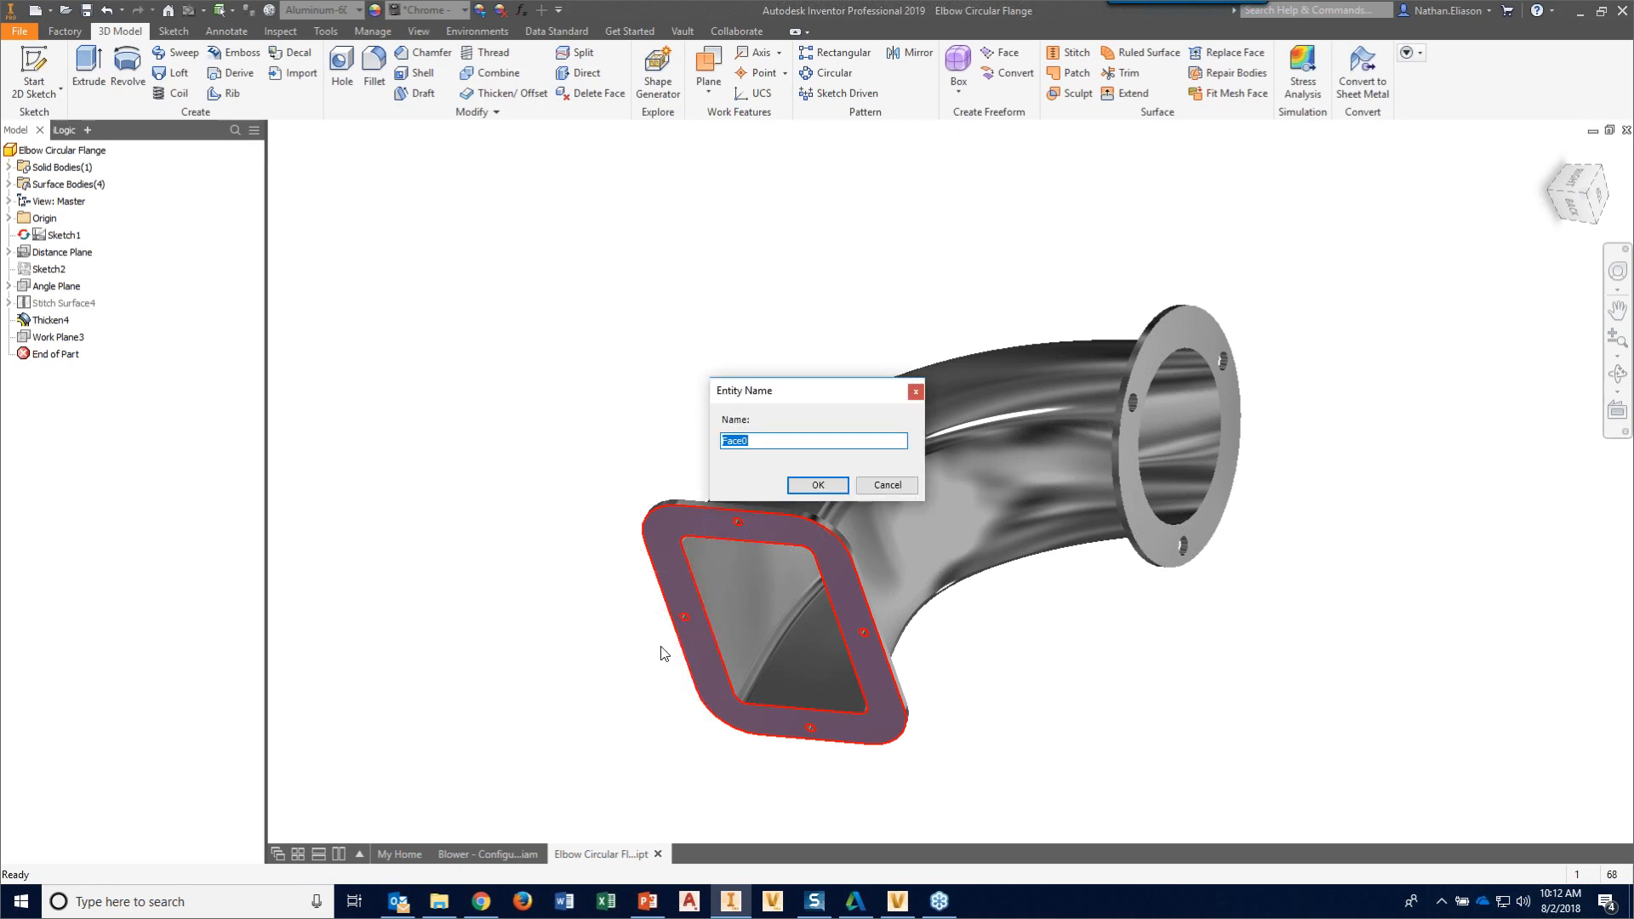
type("Ex")
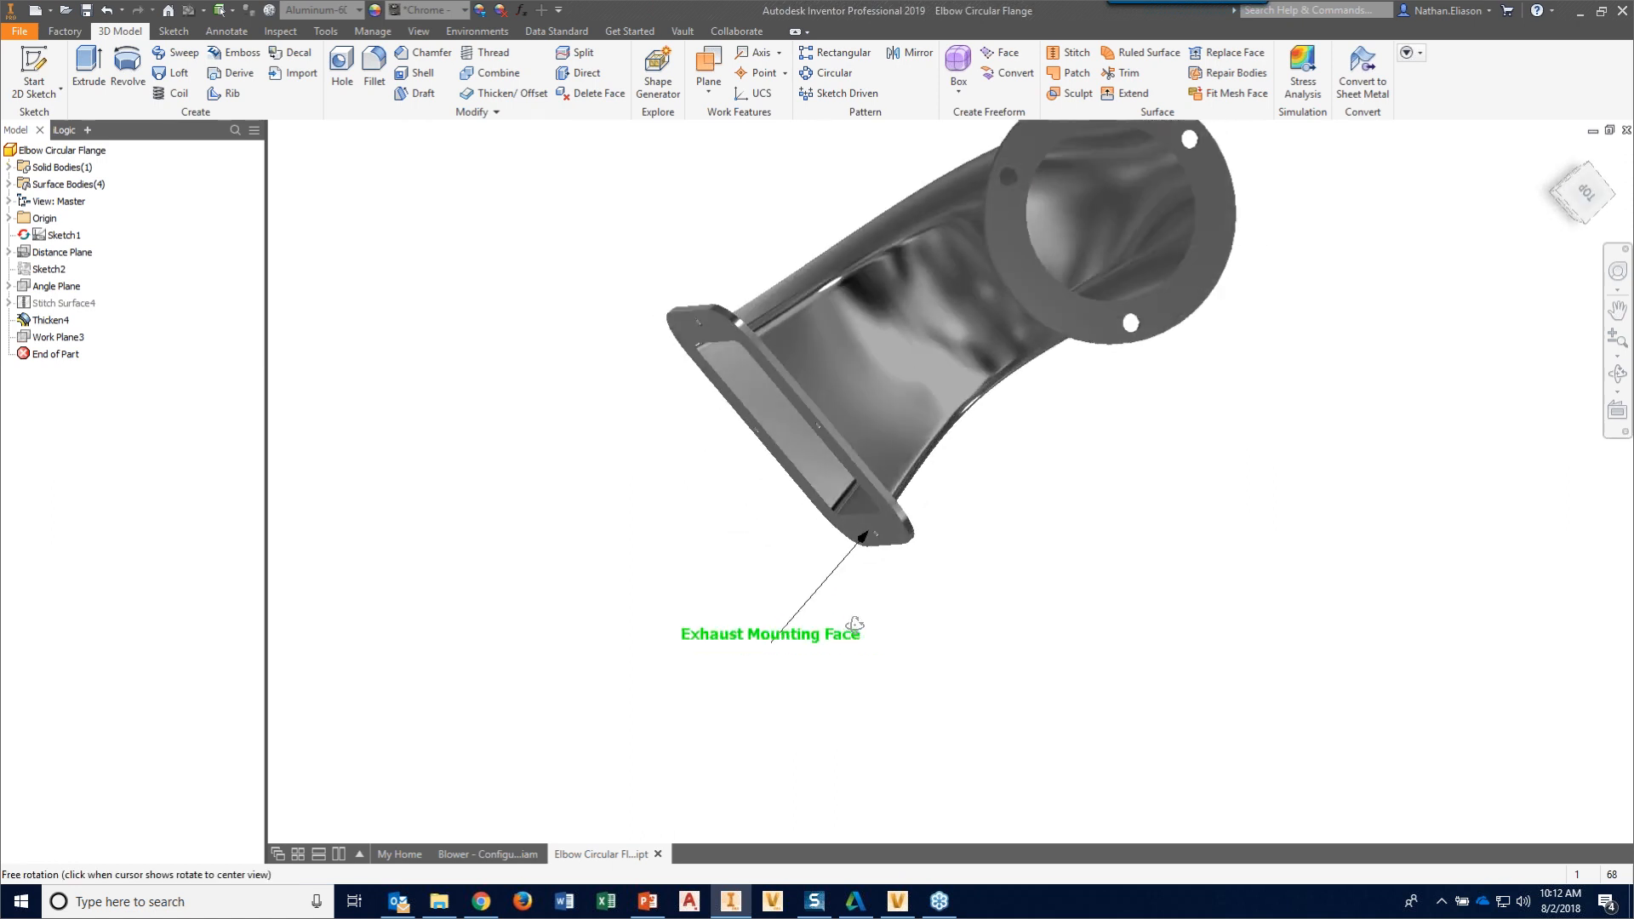
- Hide the Exhaust Mounting Face label in the iLogic named geometry, then restore the home view and close the part
left_click(56, 131)
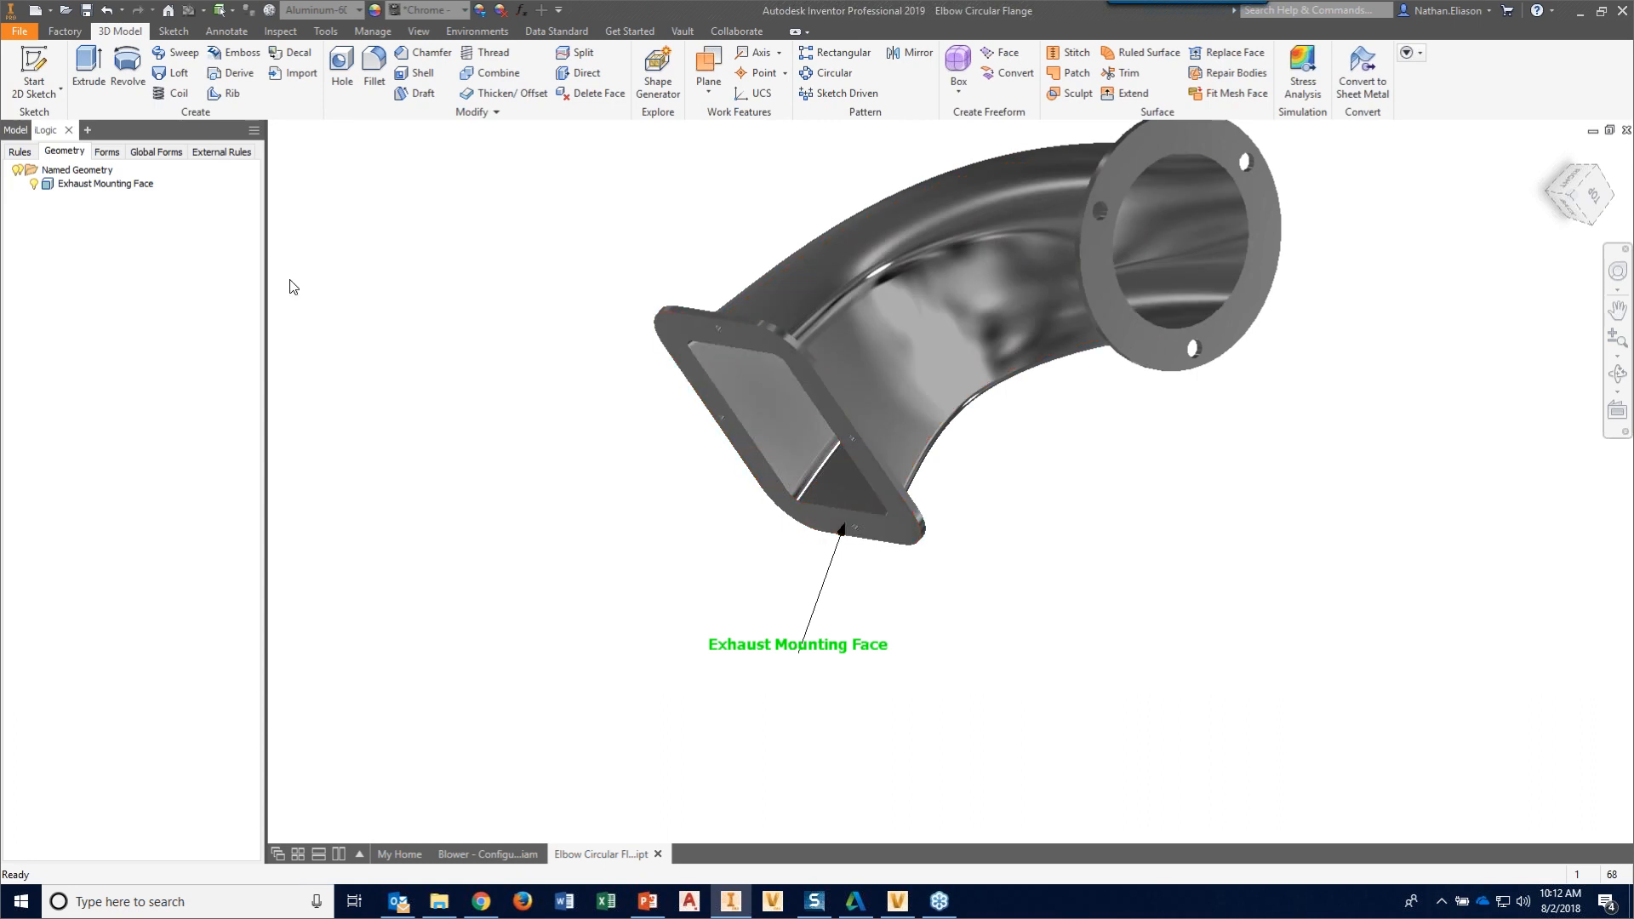
right_click(94, 191)
left_click(140, 201)
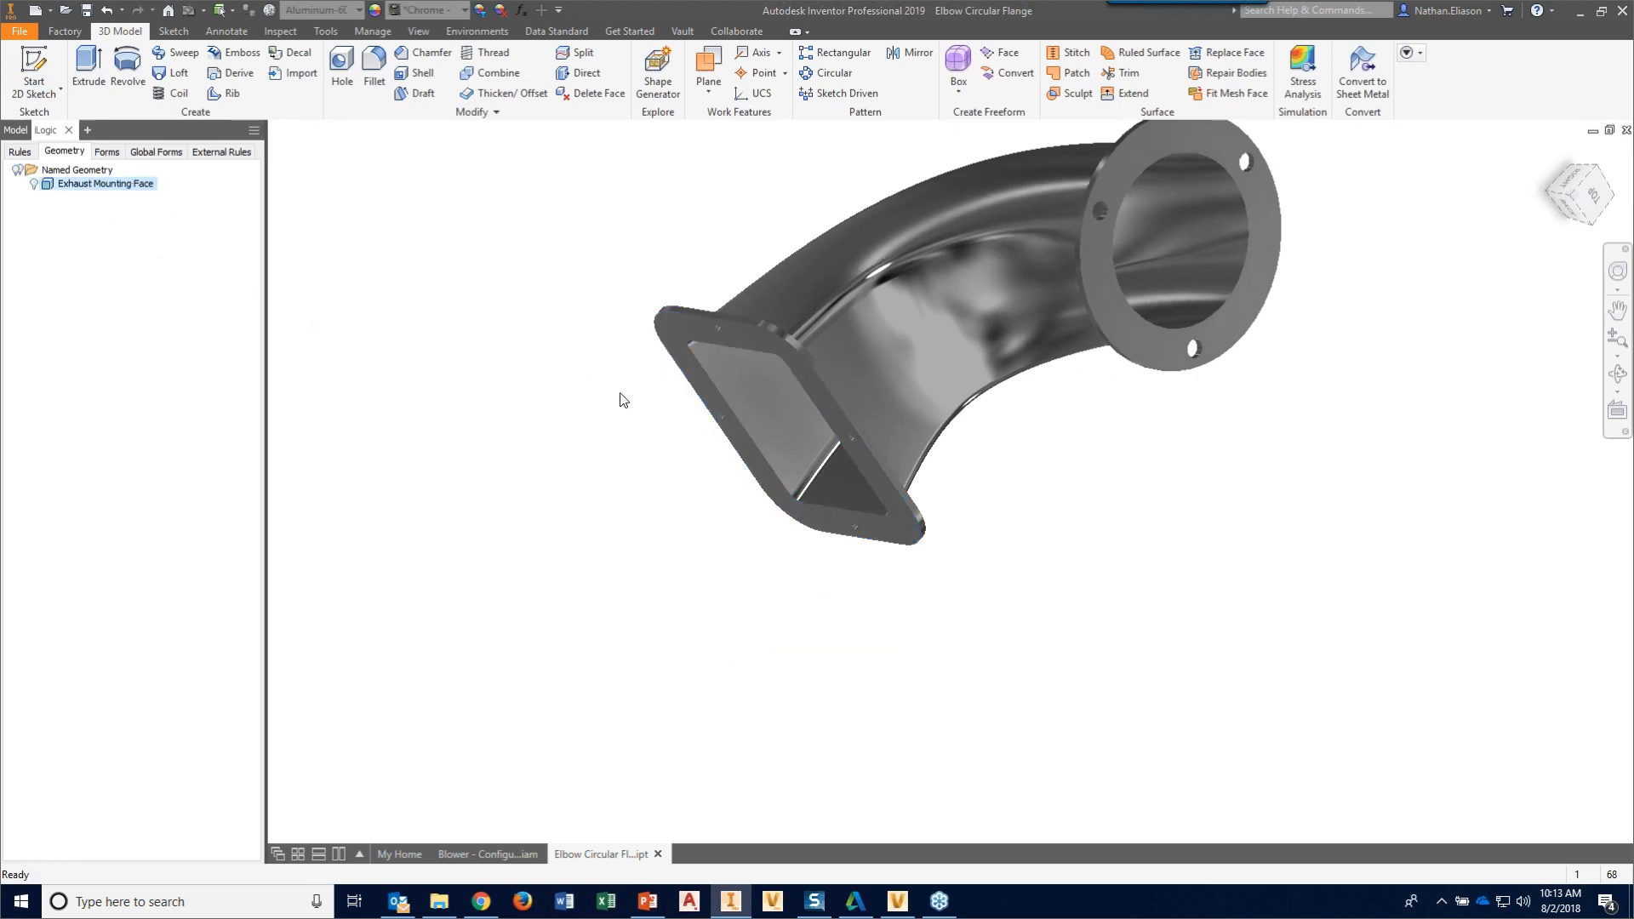
left_click(20, 151)
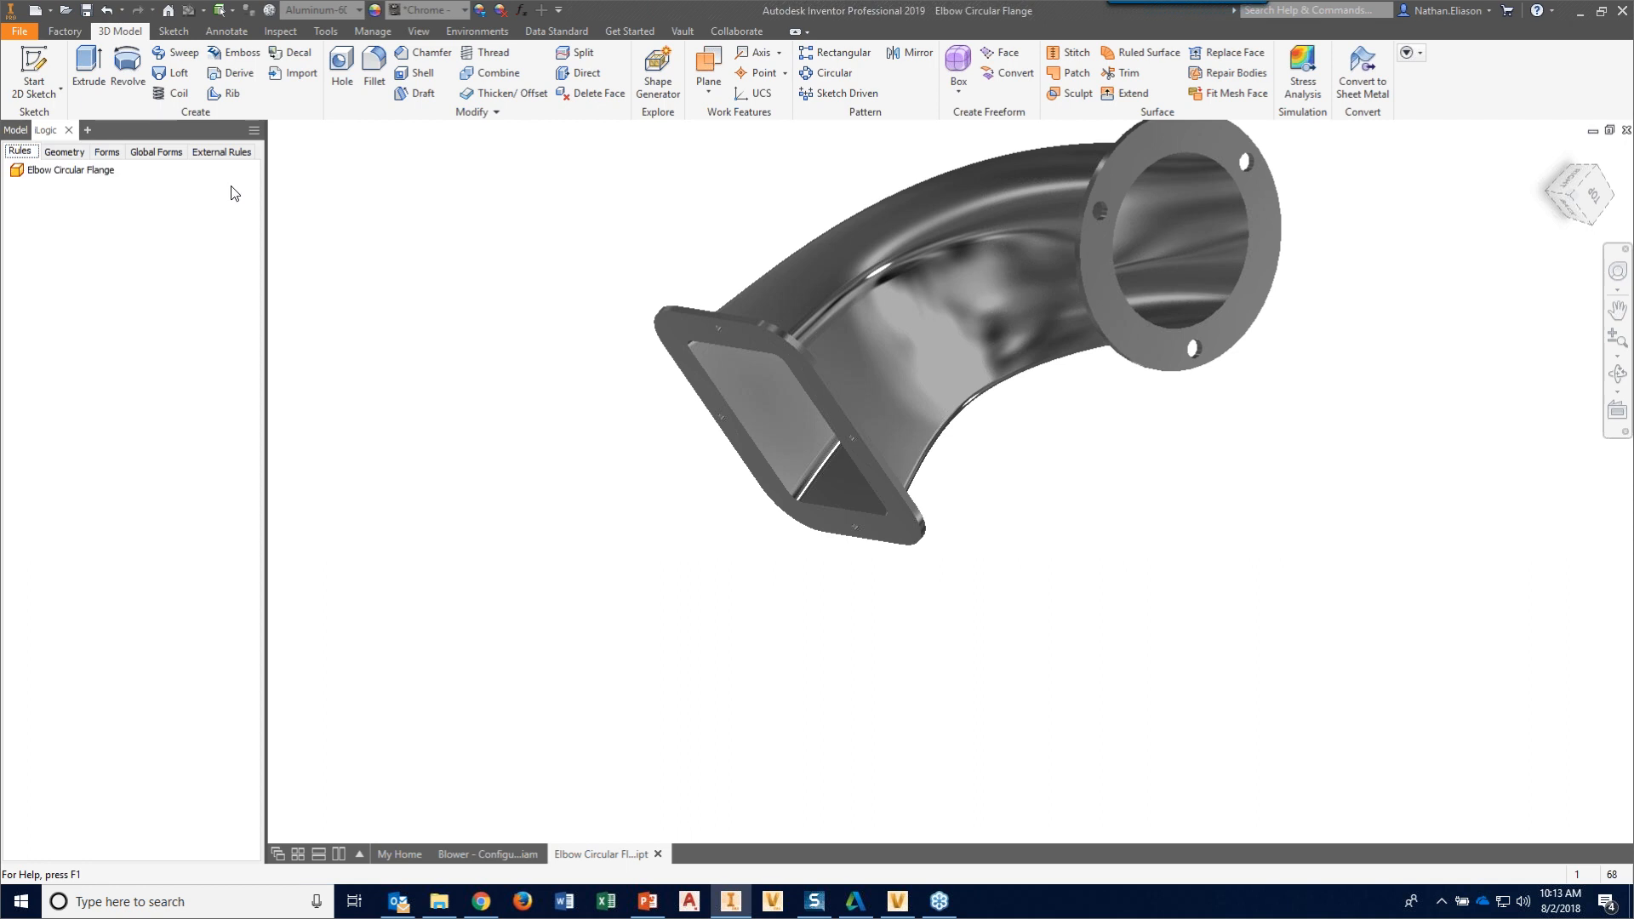
left_click(1556, 156)
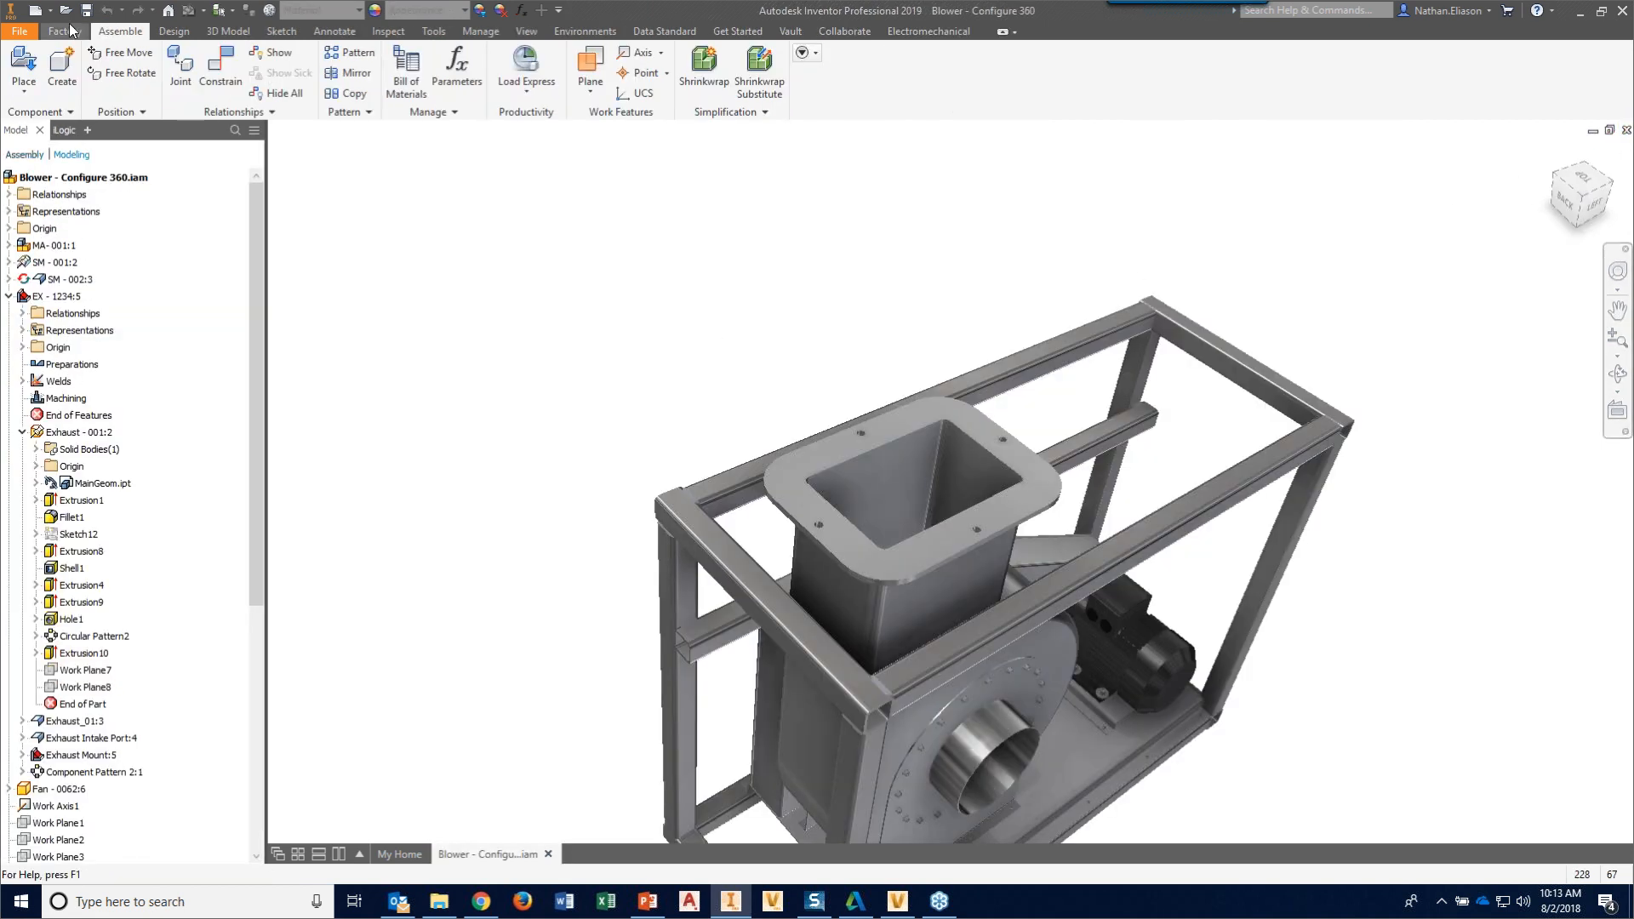
- Place one Elbow Circular Flange from the Components folder into the blower assembly, above the frame
key("p")
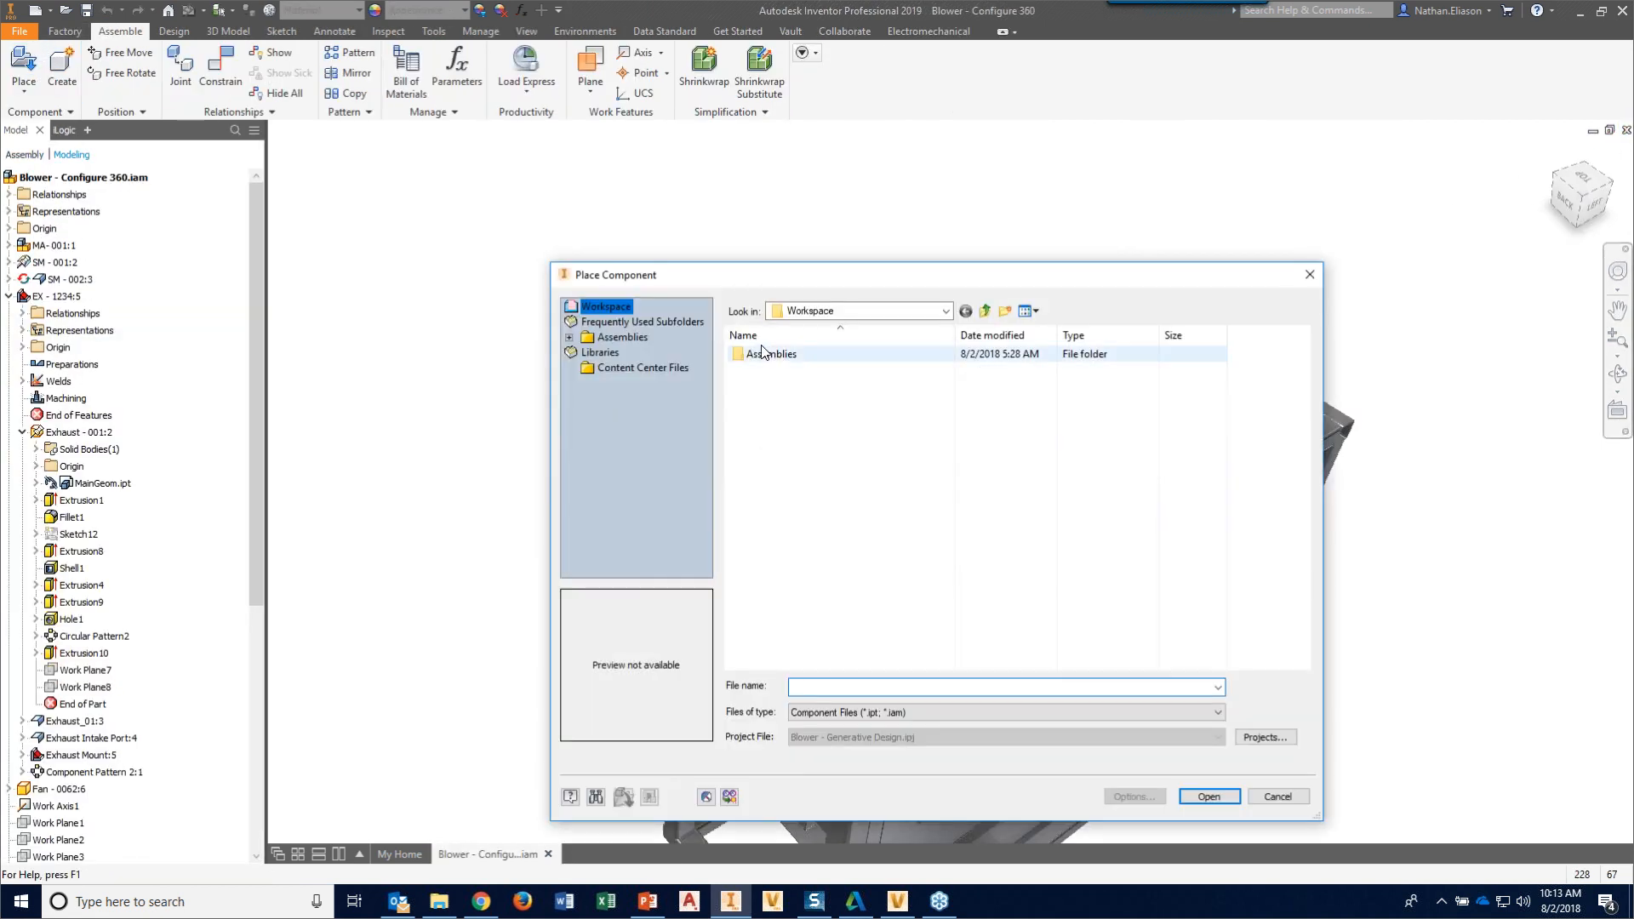
double_click(768, 357)
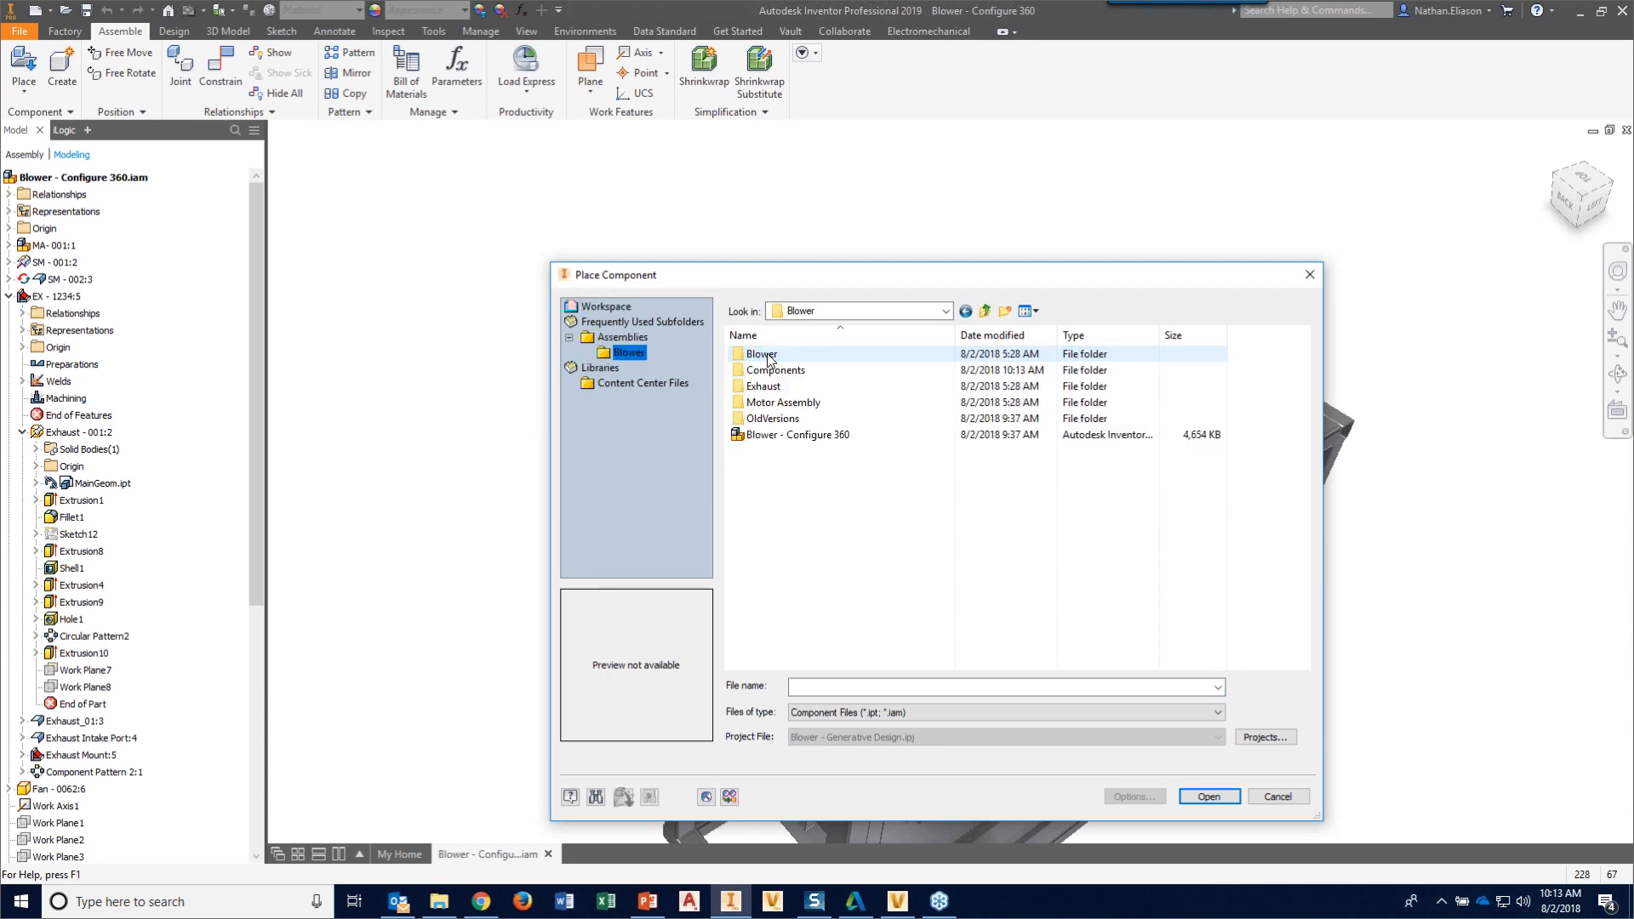
double_click(770, 371)
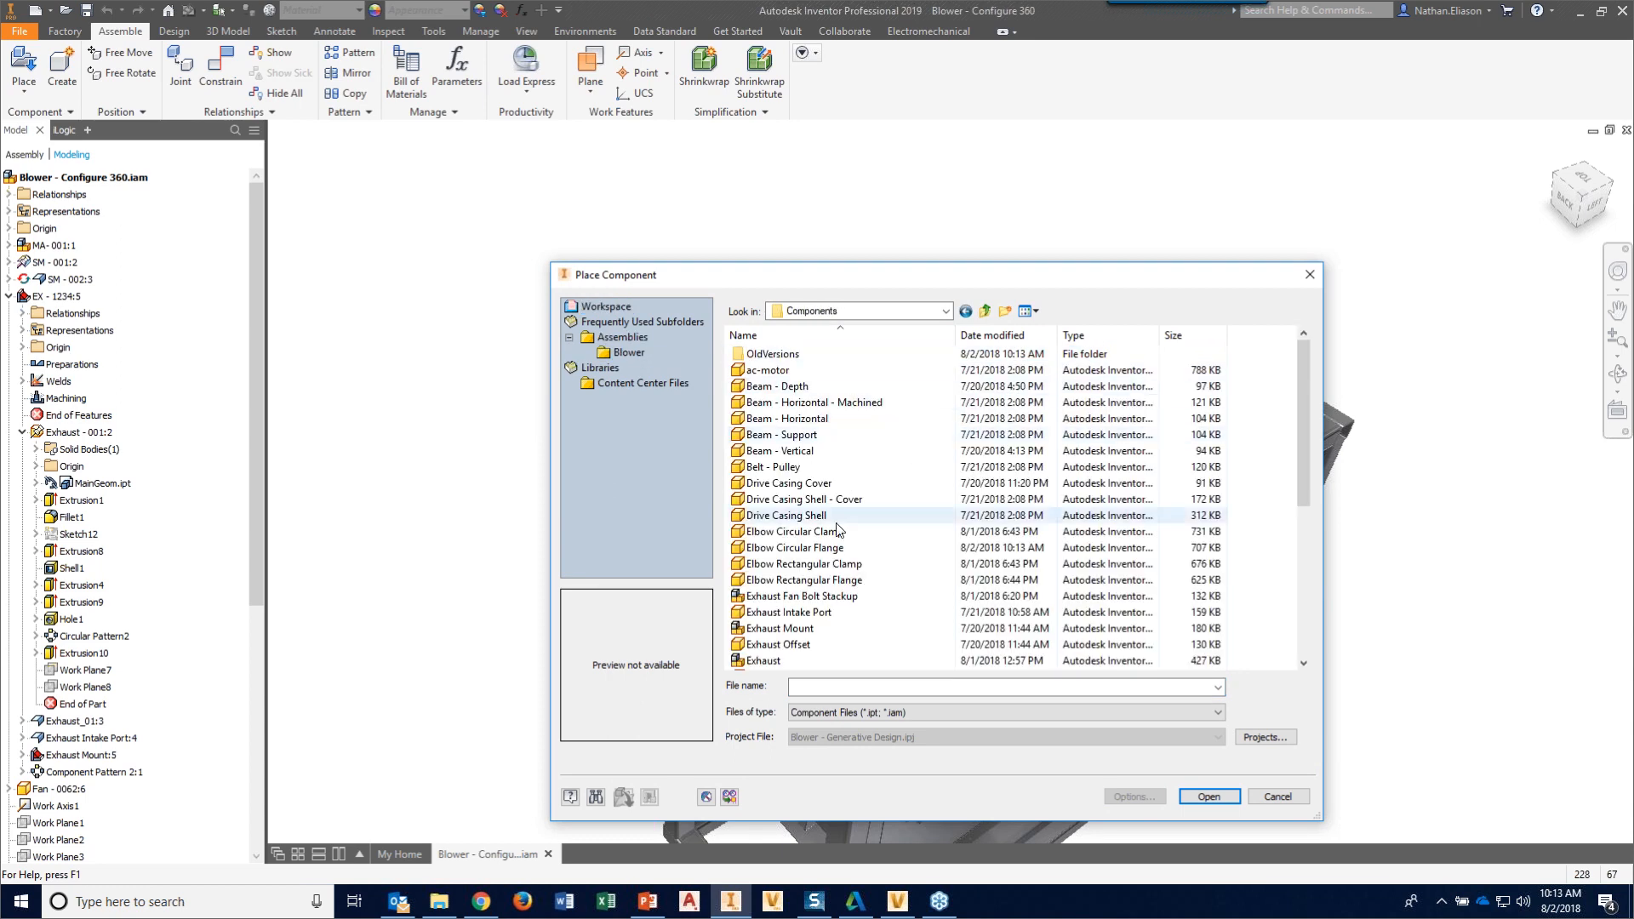
left_click(800, 547)
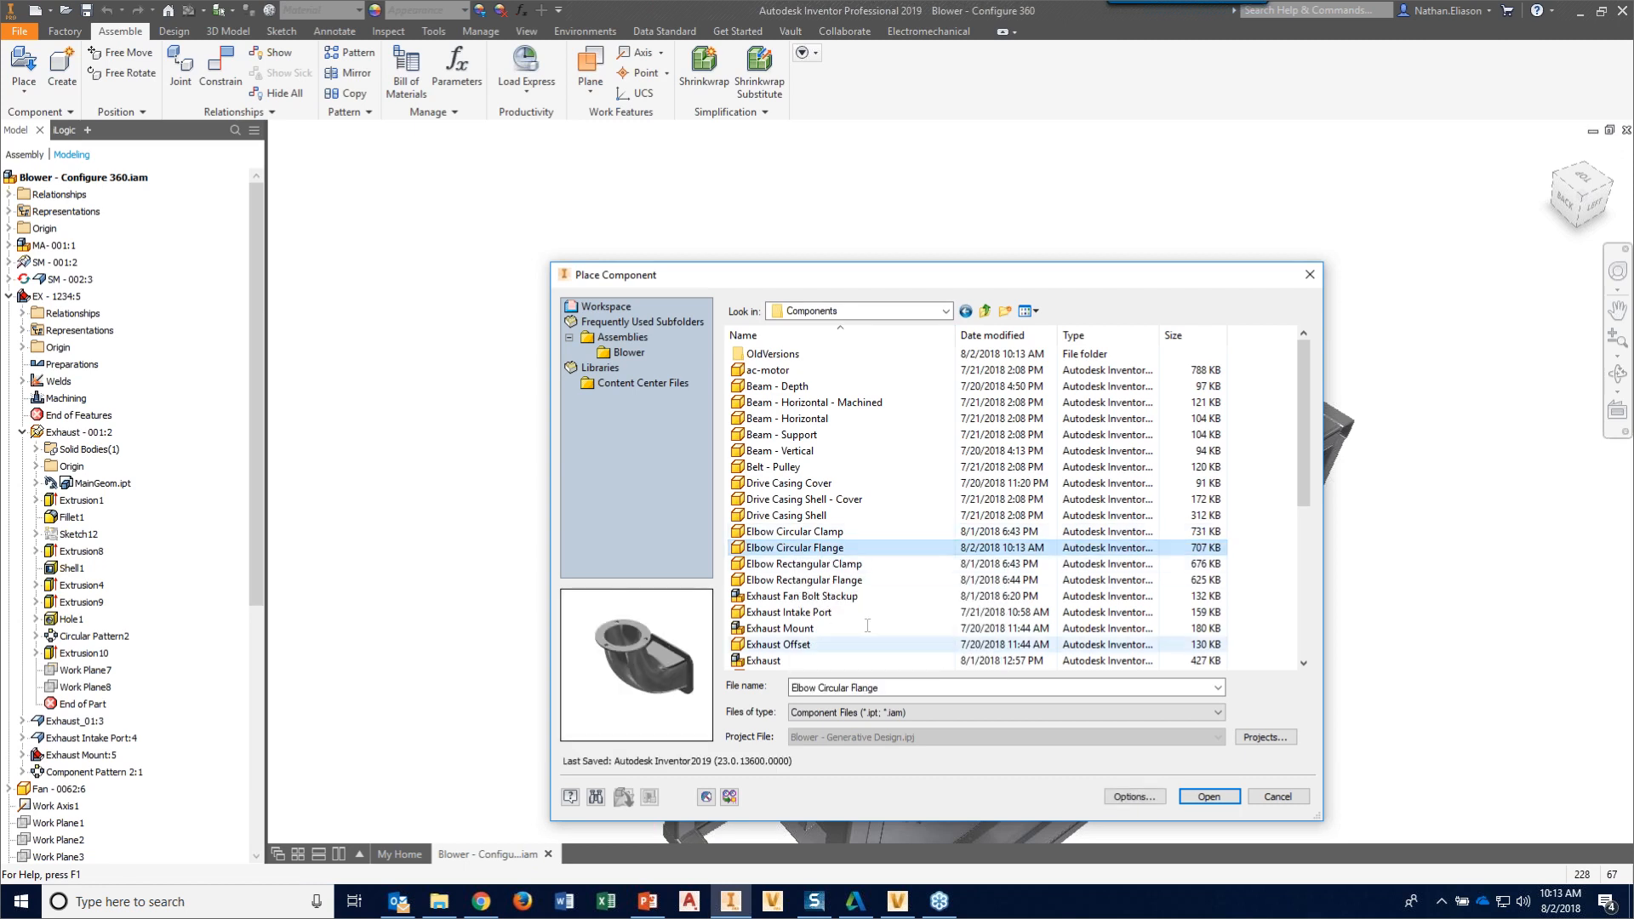
left_click(1209, 797)
left_click(717, 287)
right_click(716, 288)
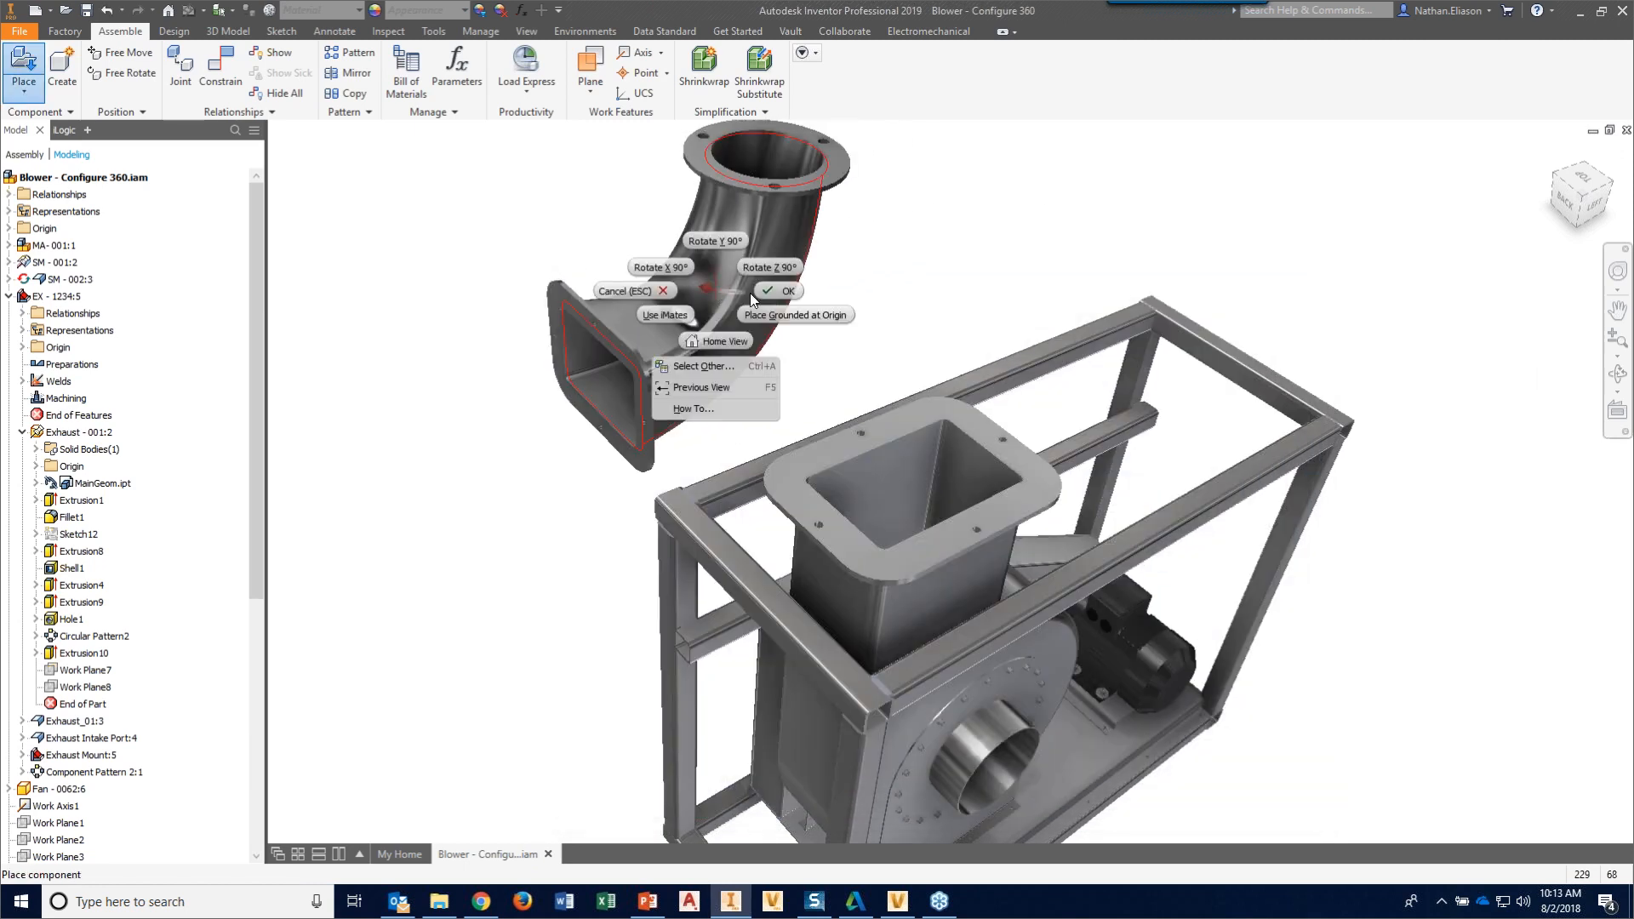
left_click(771, 292)
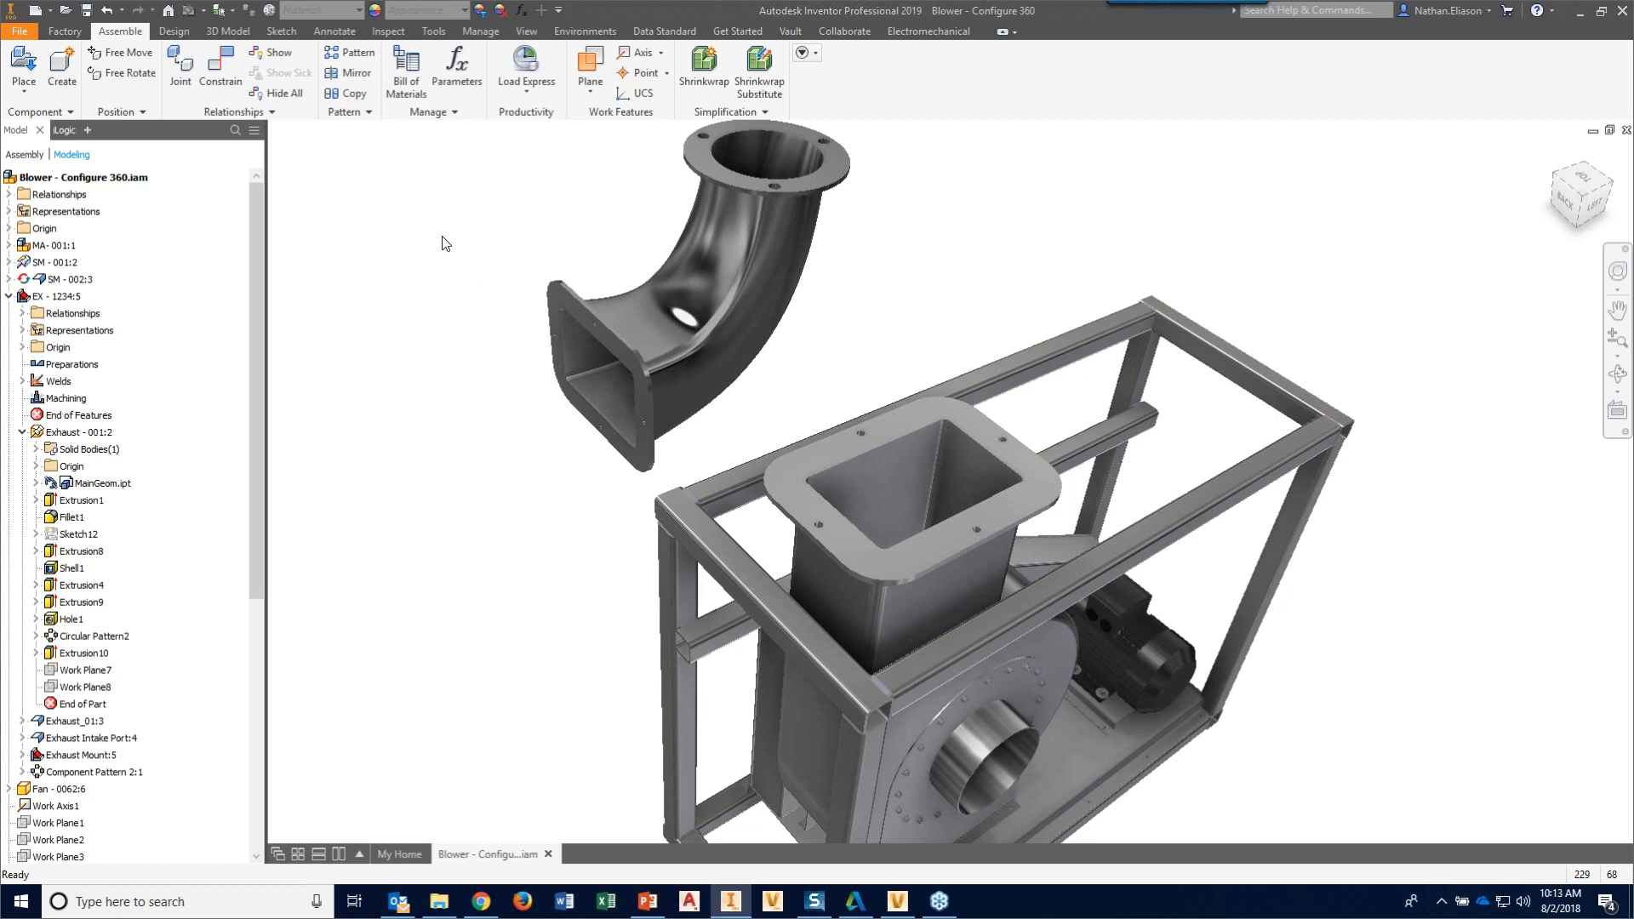
- Mate the elbow's rectangular flange face to the top face of the blower's exhaust flange with a 0.000 in offset
left_click(220, 66)
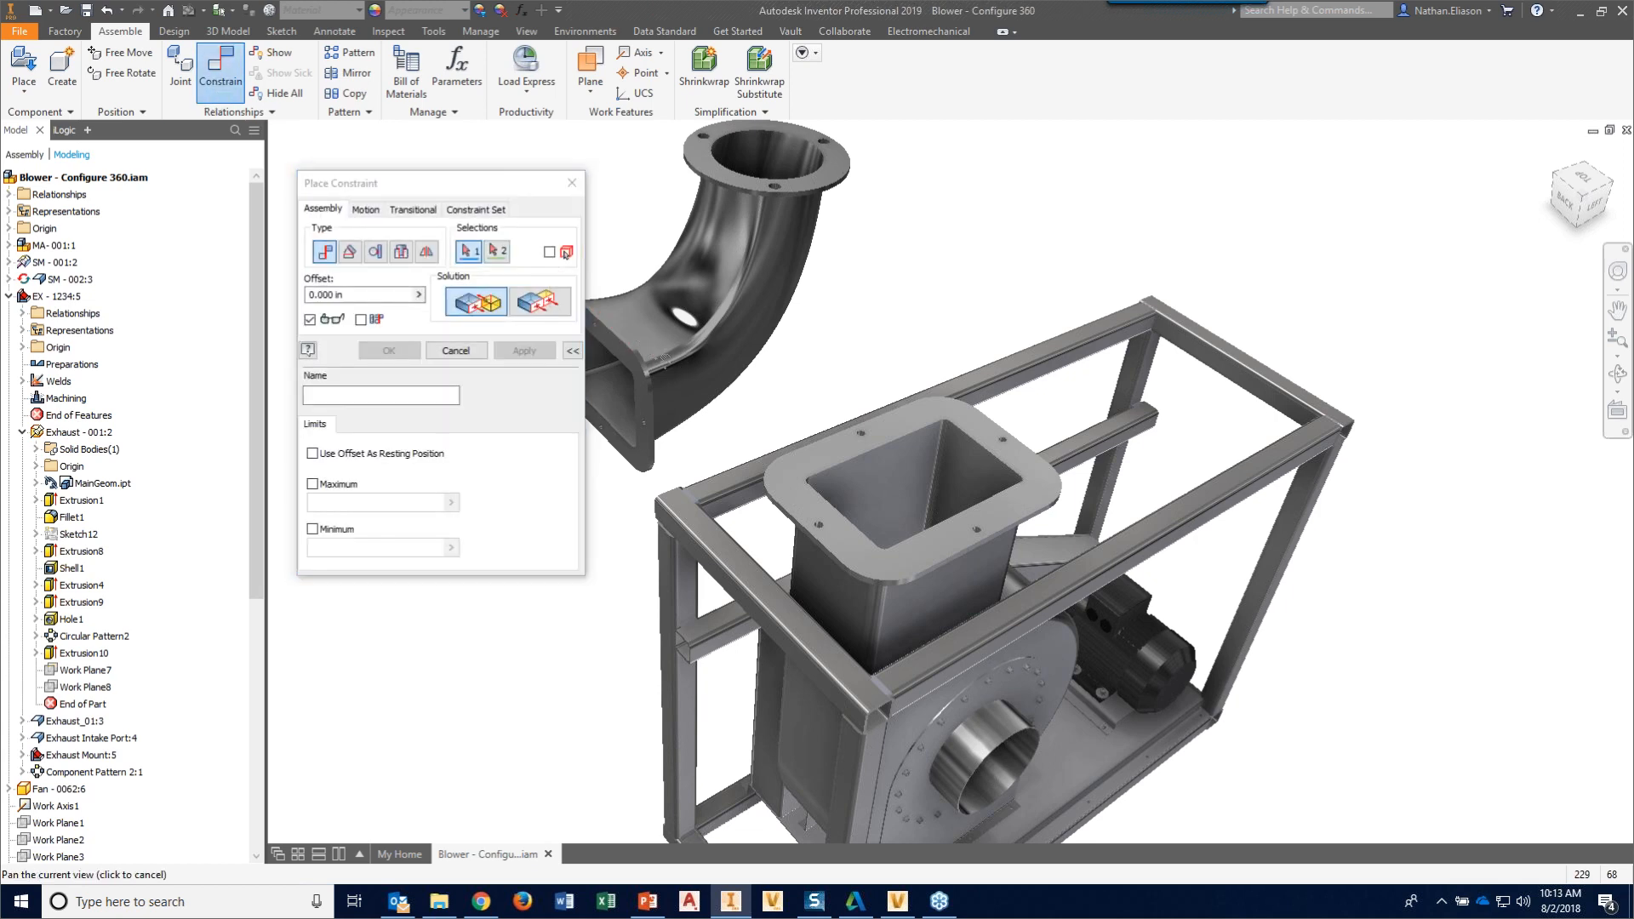
scroll(832, 308, "down", 5)
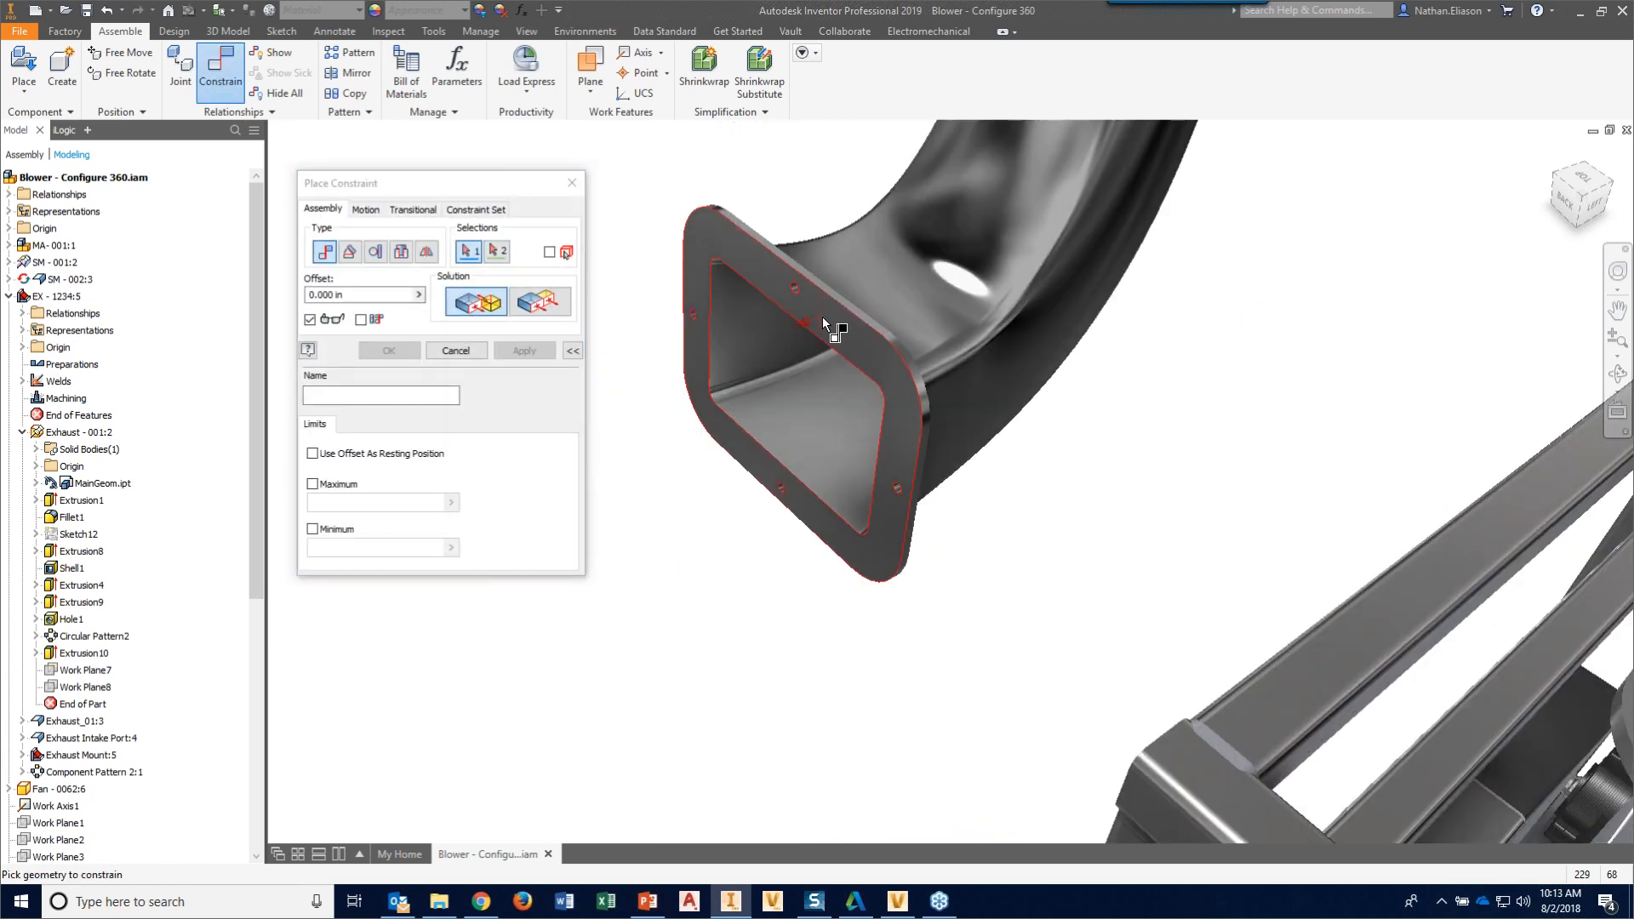
left_click(823, 317)
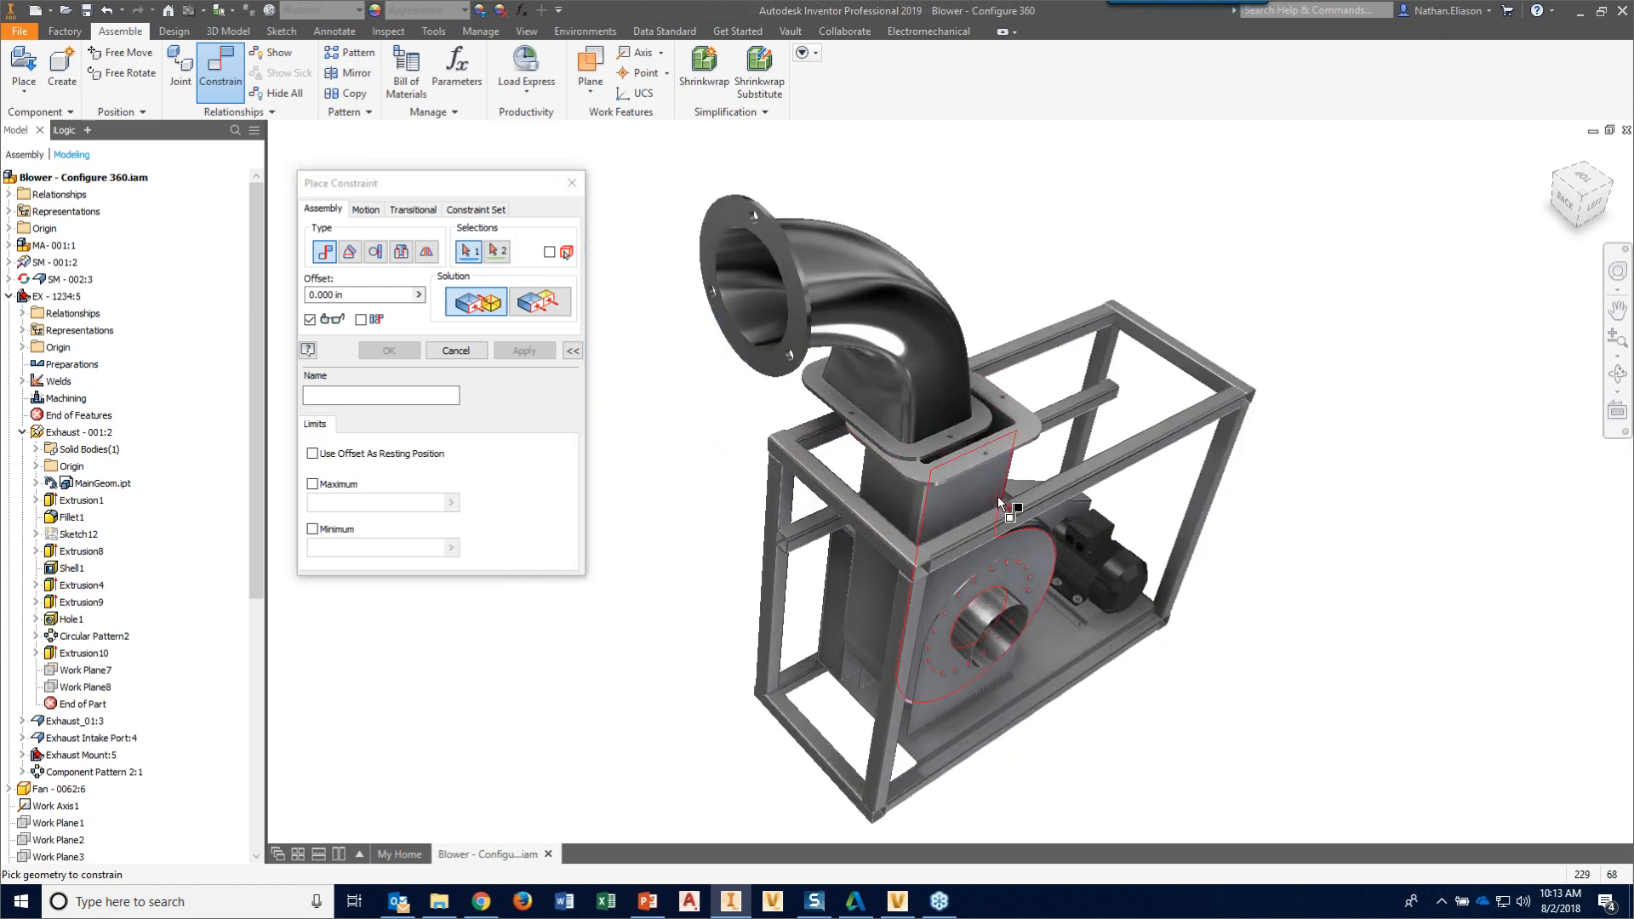
- Align the elbow with the exhaust opening by constraining their work planes with the flush solution
middle_click_drag(996, 498, 927, 456, "shift")
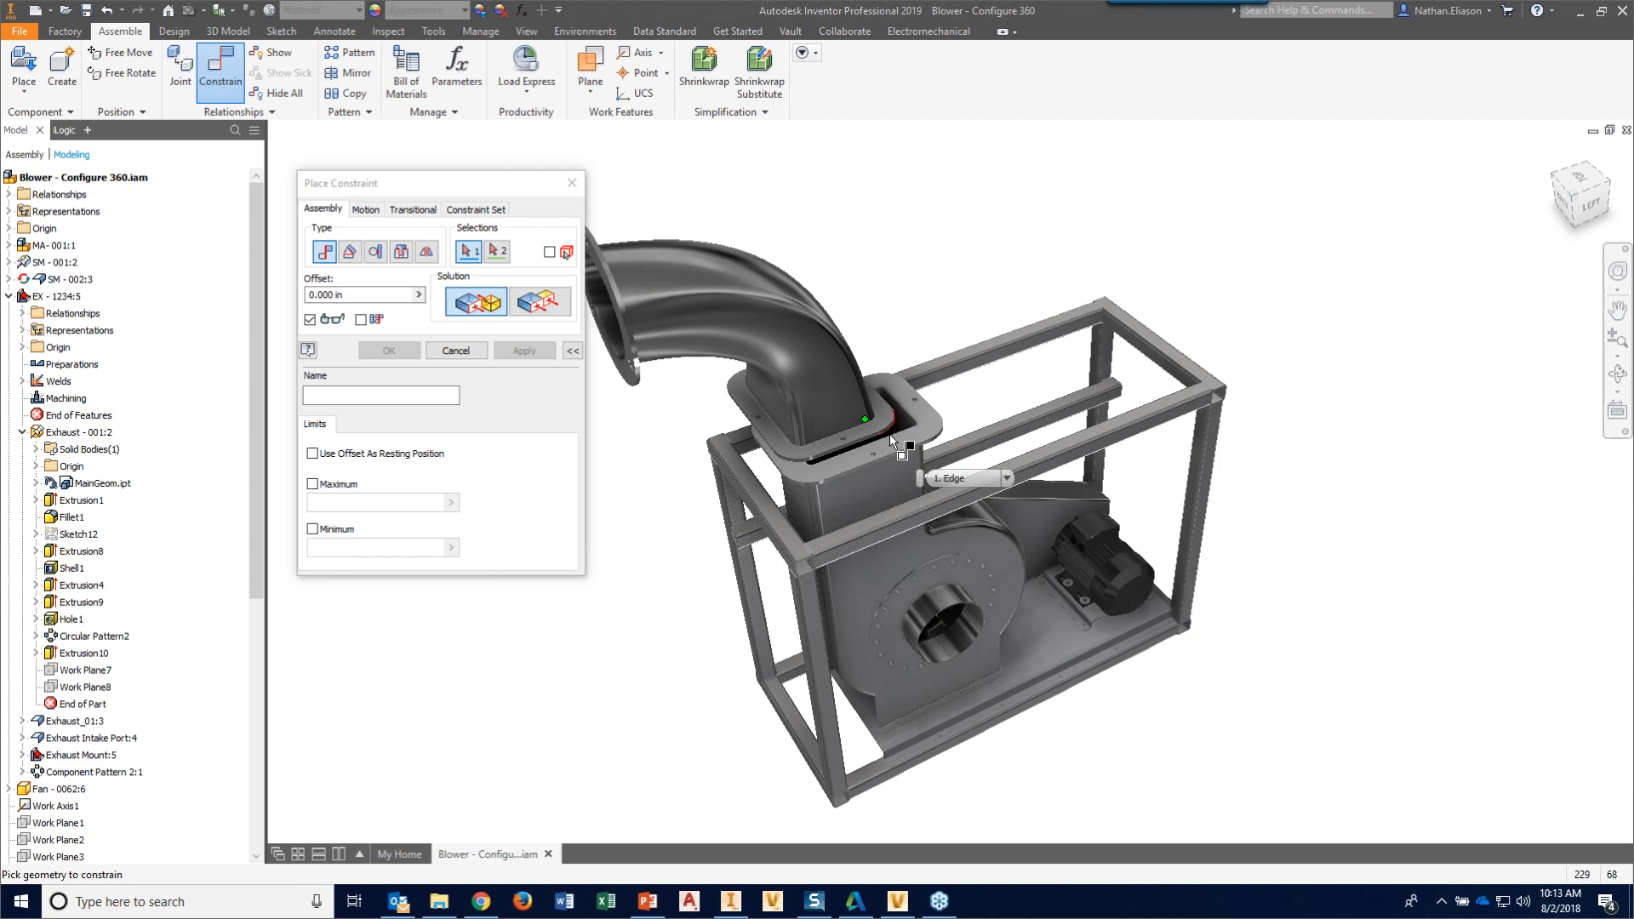
left_click(890, 434)
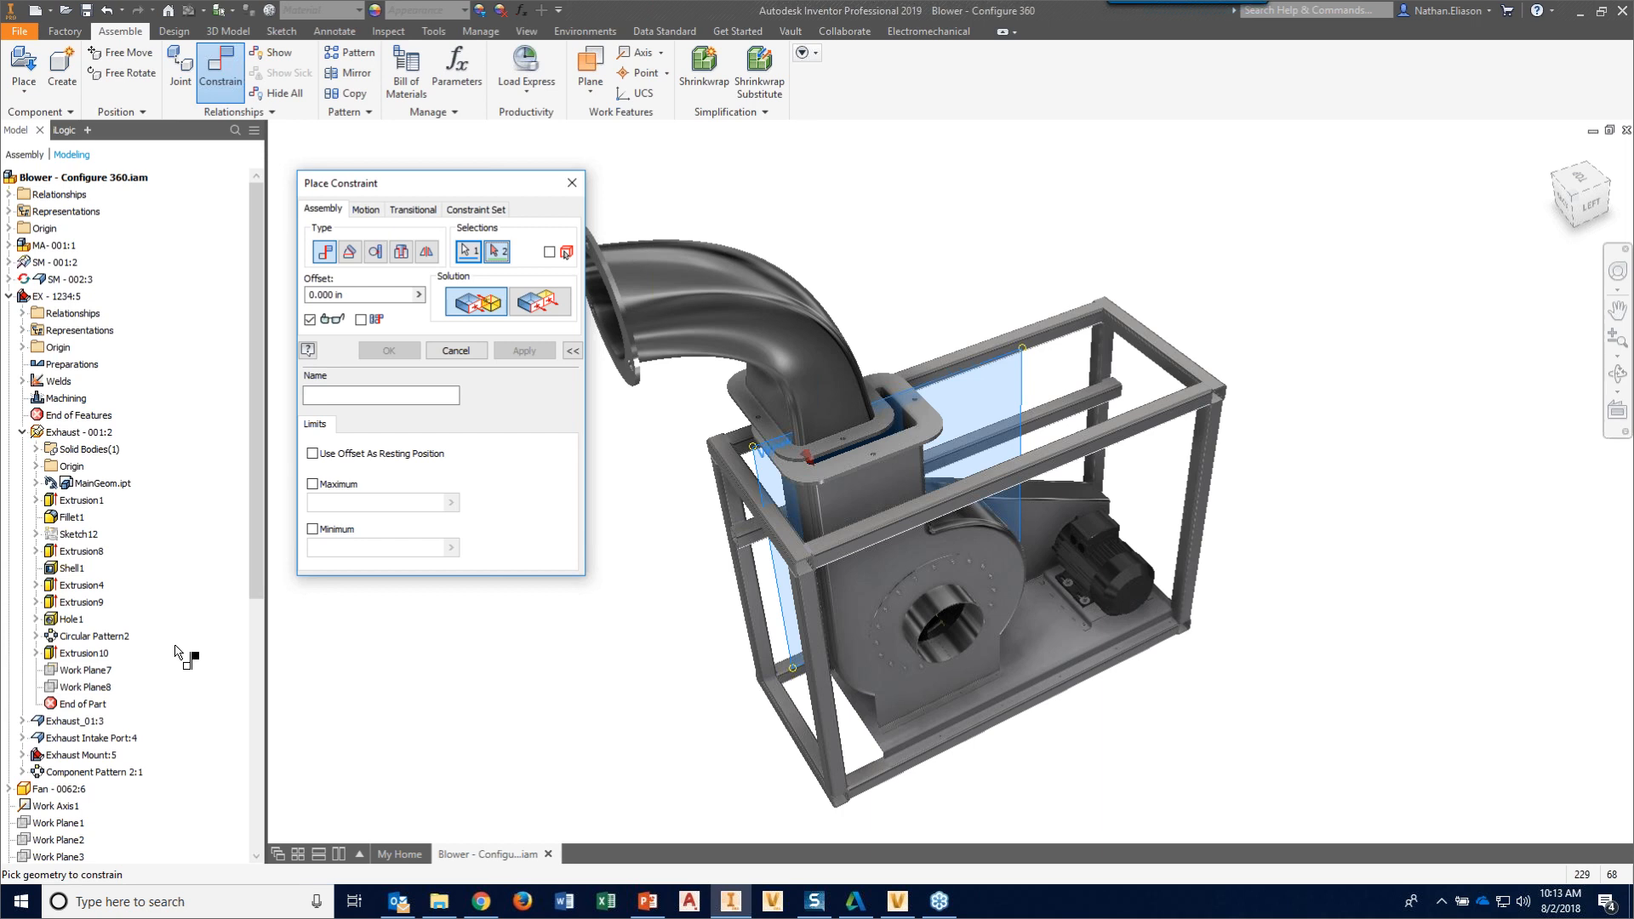
left_click(540, 302)
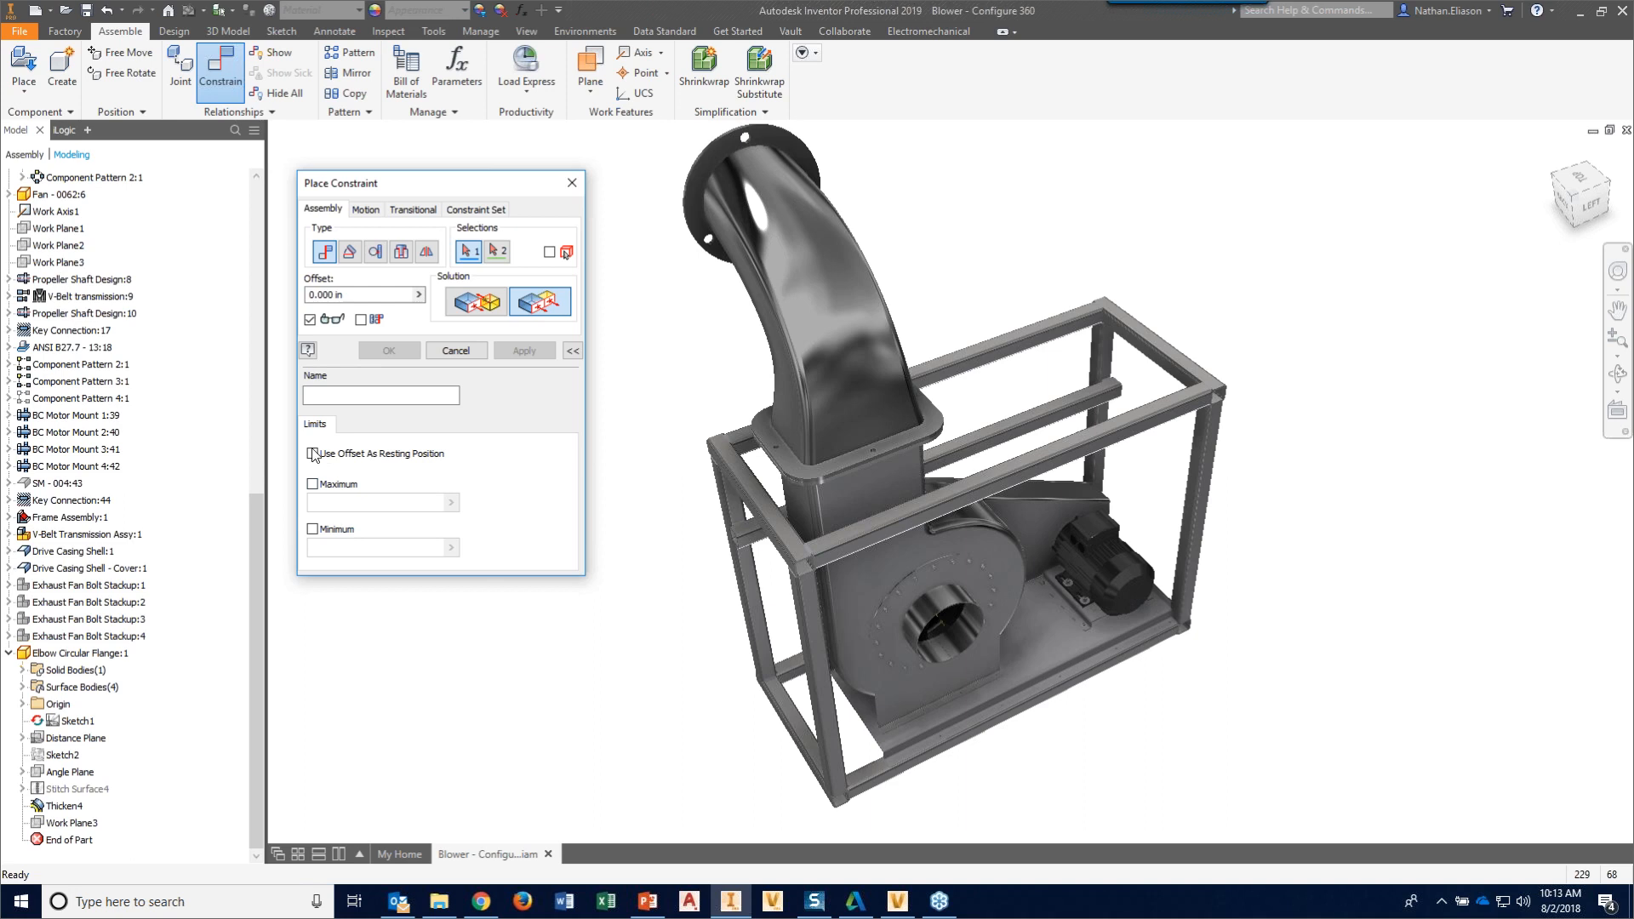
- Make the four Exhaust Fan Bolt Stackup components visible, then inspect the bolted elbow connection and restore the home view
left_click_drag(251, 521, 266, 647)
left_click(892, 634)
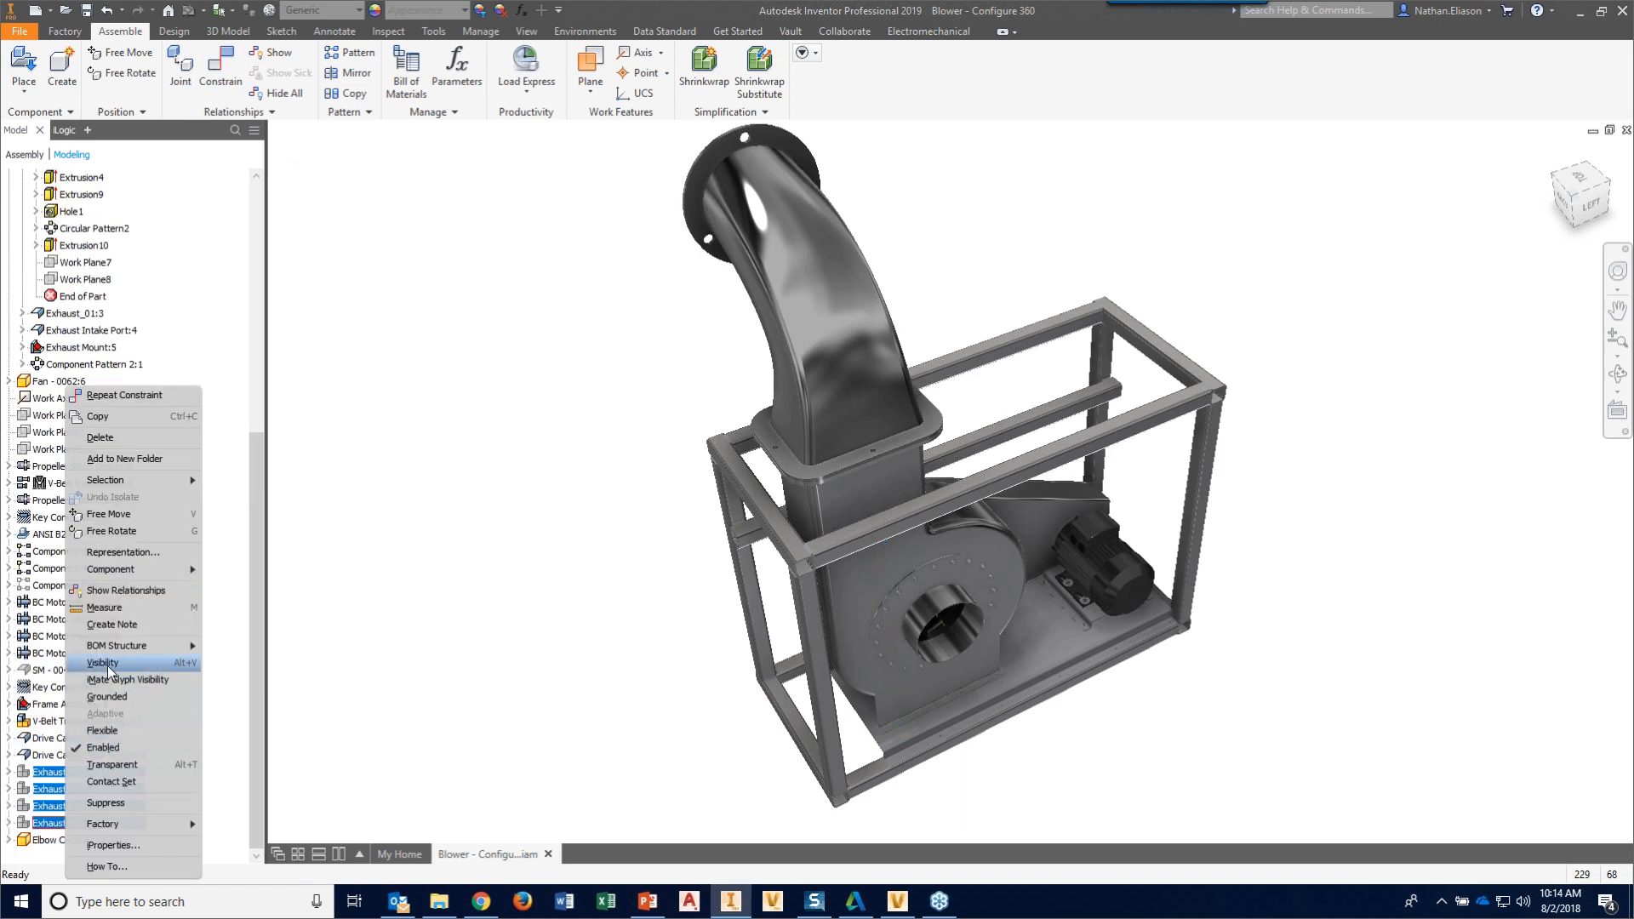
left_click(107, 665)
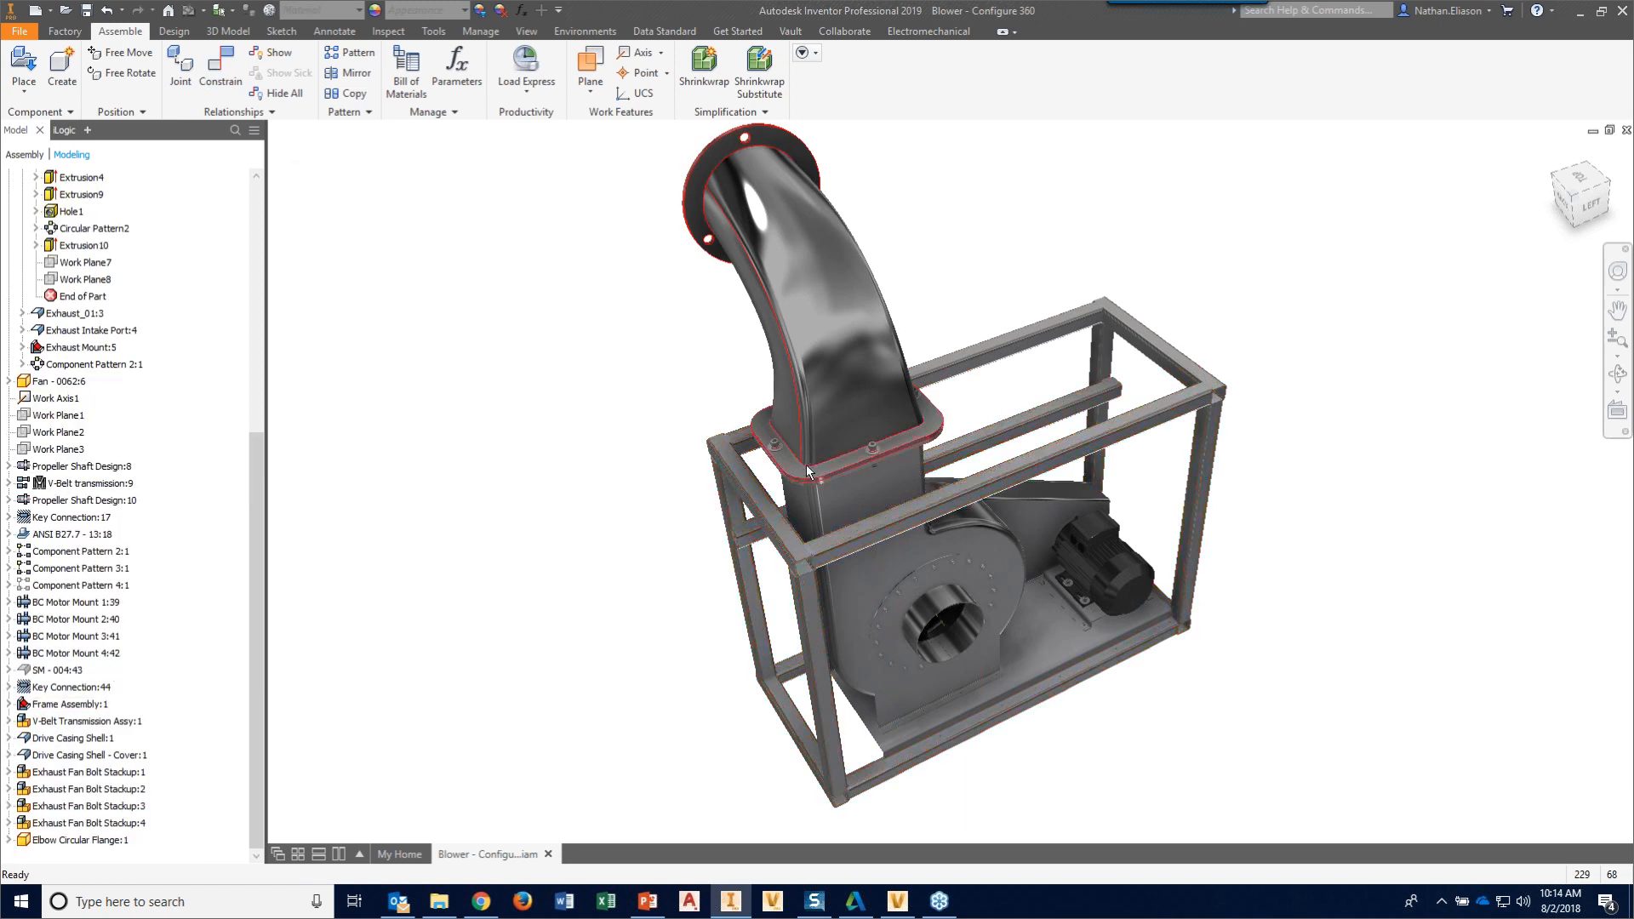
scroll(805, 465, "down", 3)
scroll(732, 488, "up", 3)
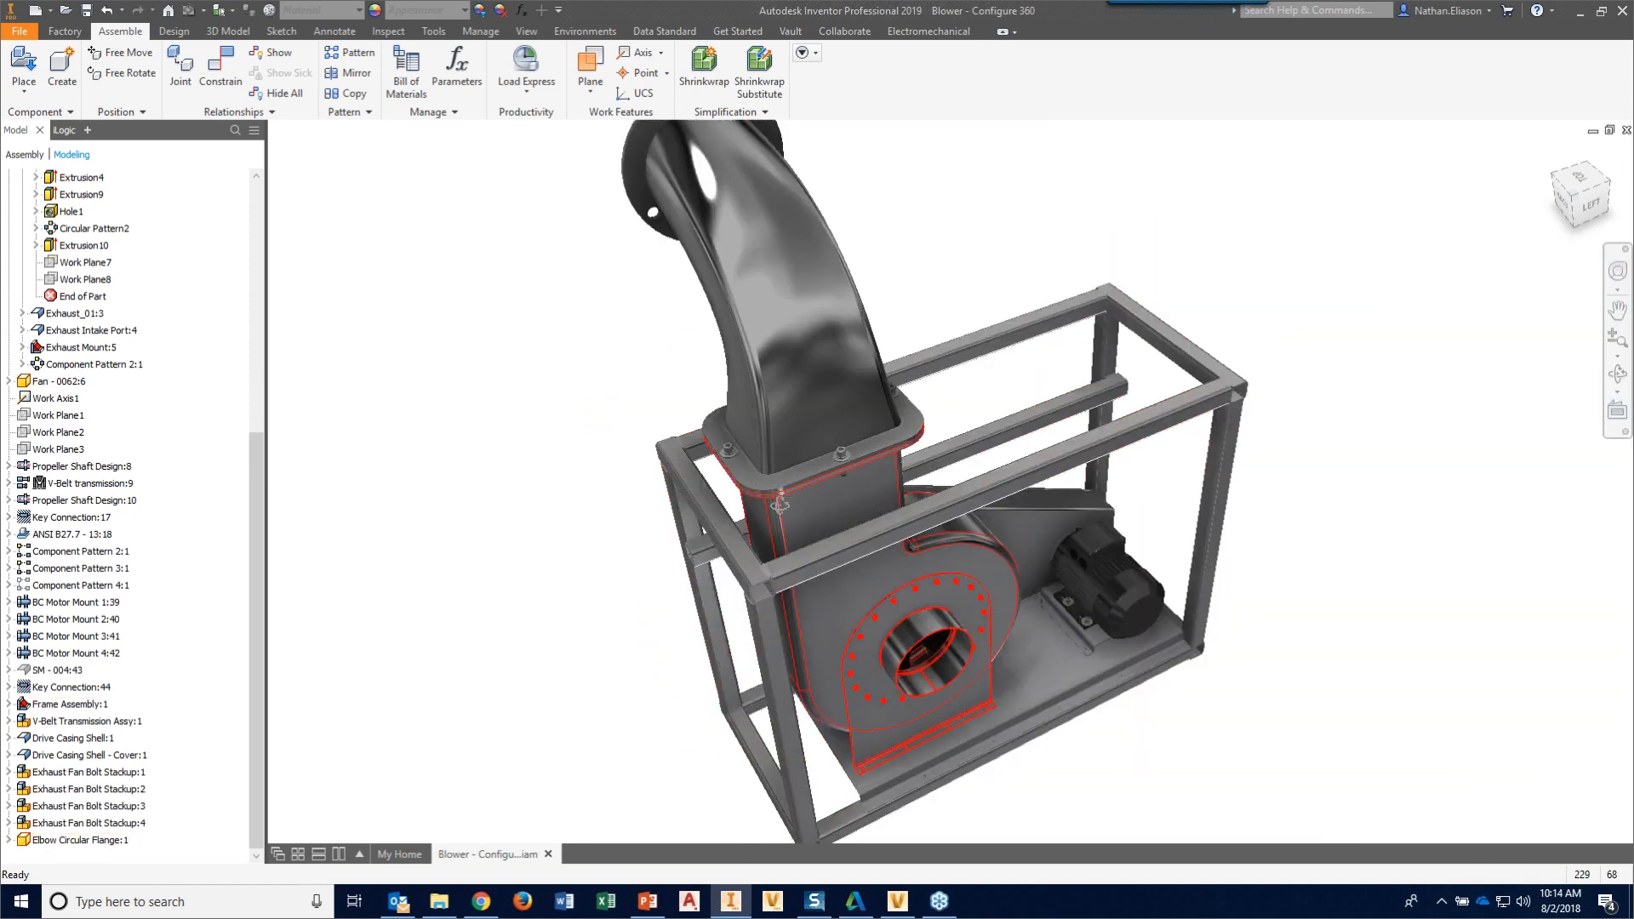
middle_click_drag(784, 510, 886, 504, "shift")
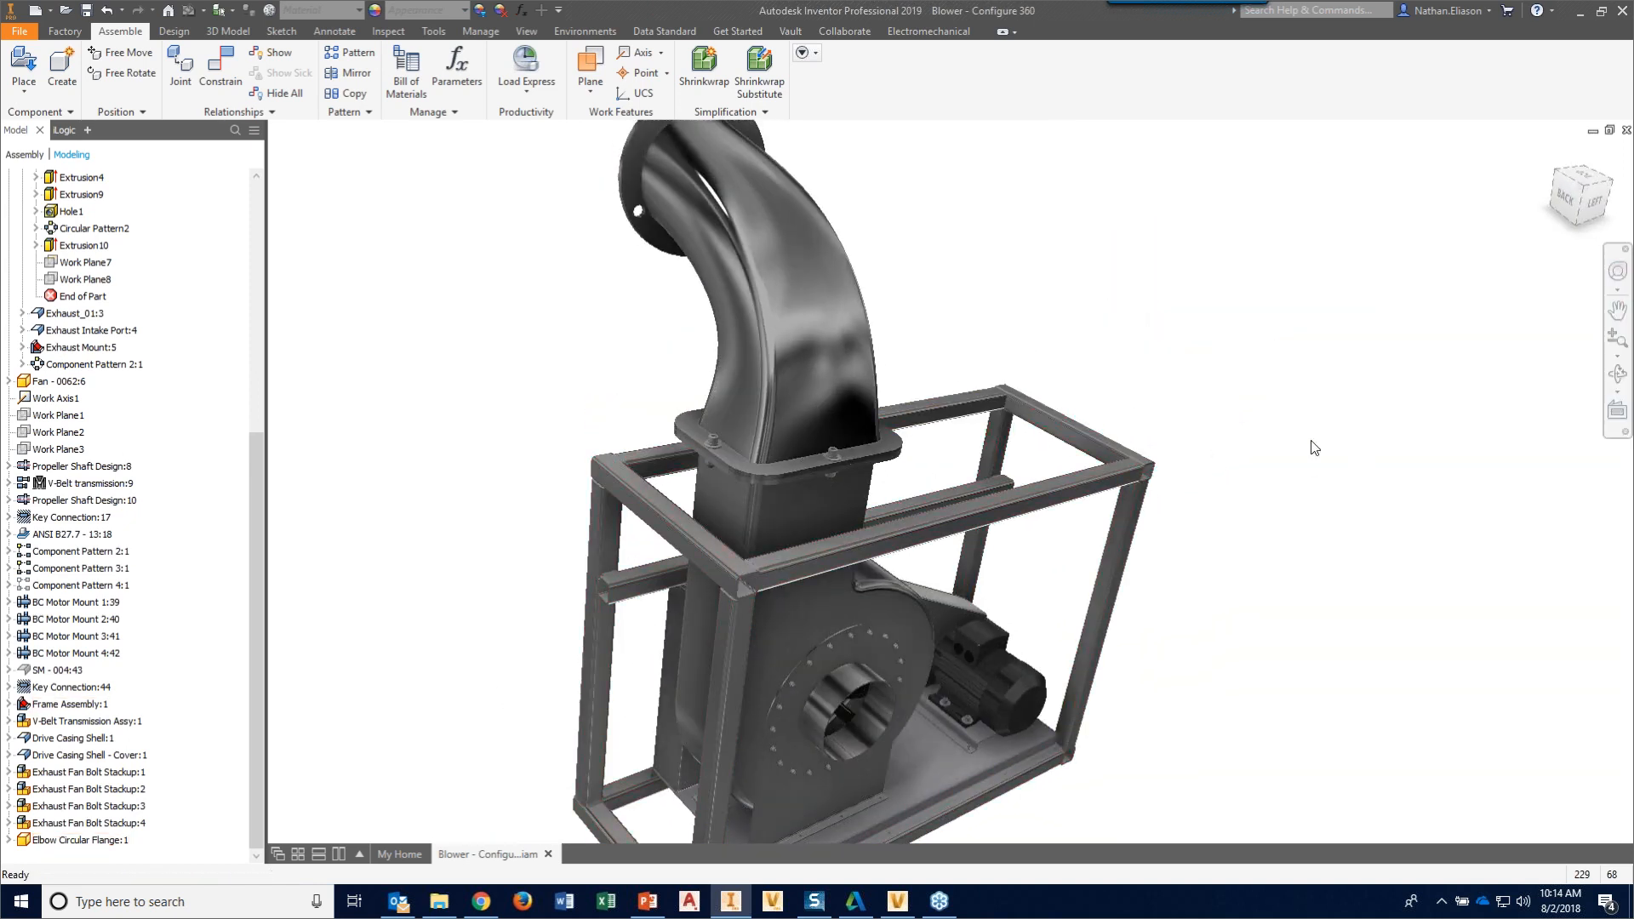
left_click(1562, 163)
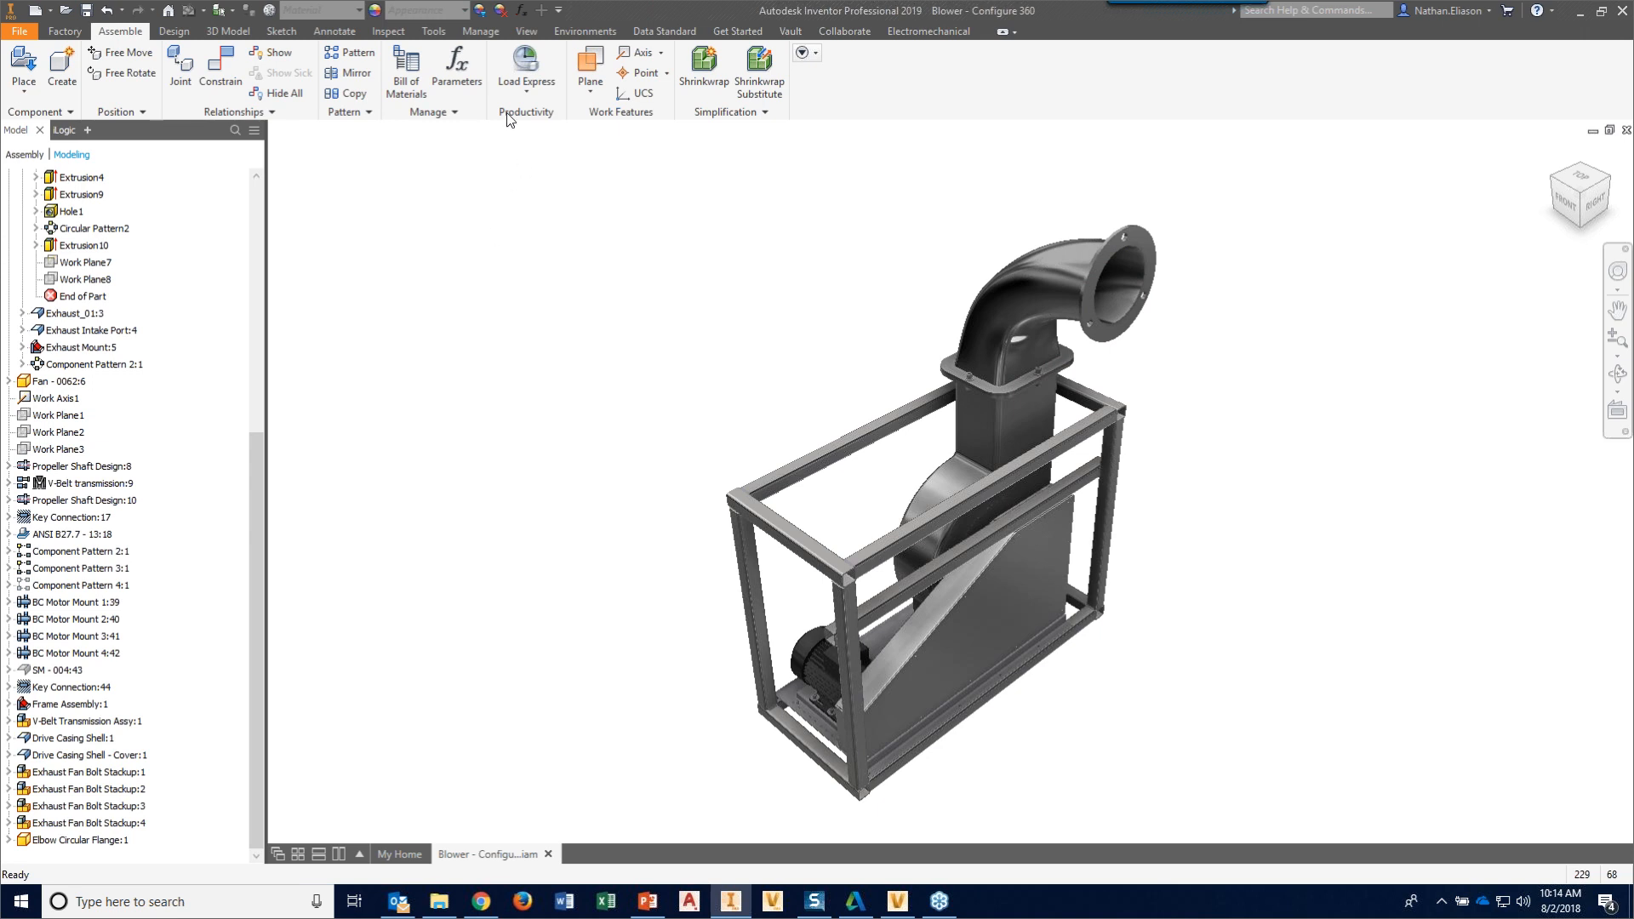
- Add a text user parameter named Exhaust_Blower_Config with the value Elbow Circular Flange
left_click(522, 11)
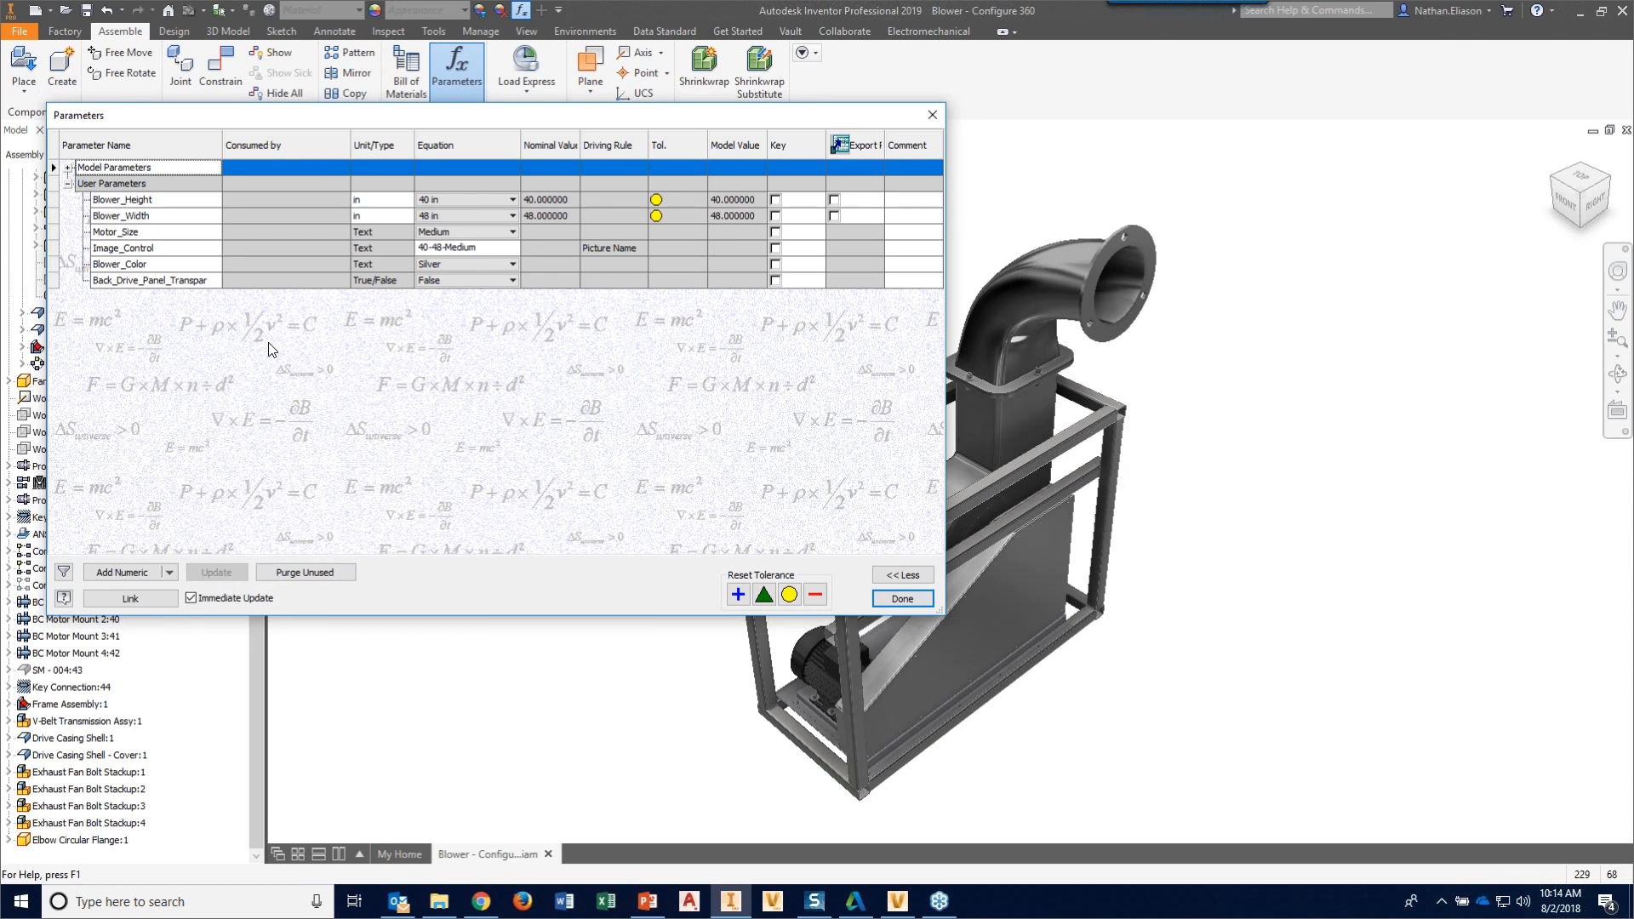
left_click(171, 574)
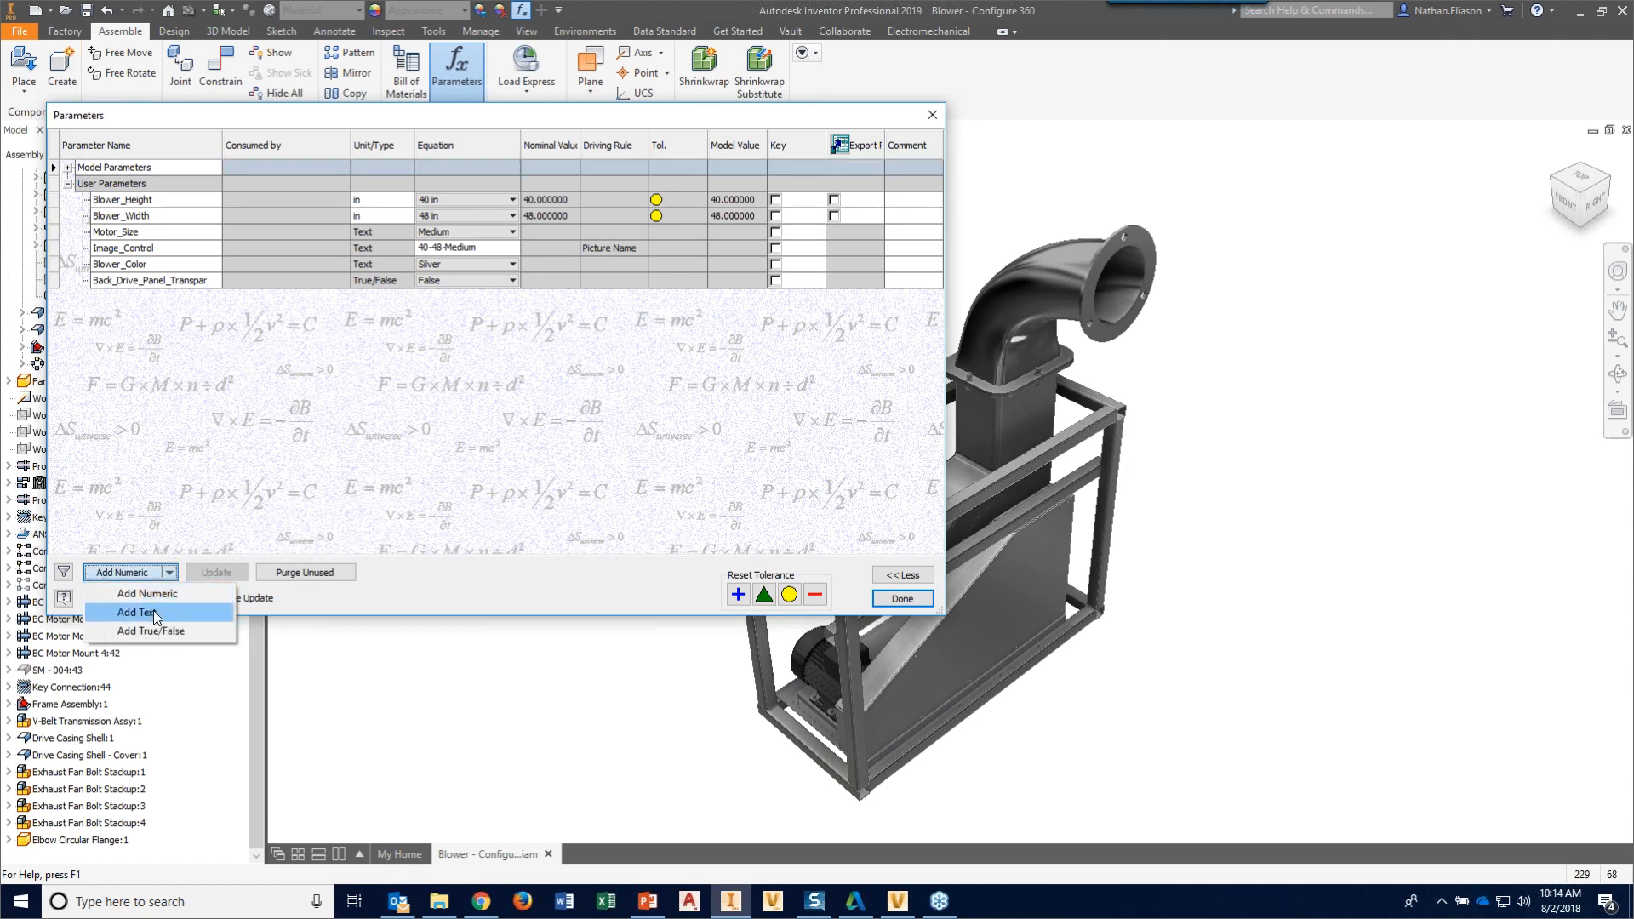
left_click(154, 611)
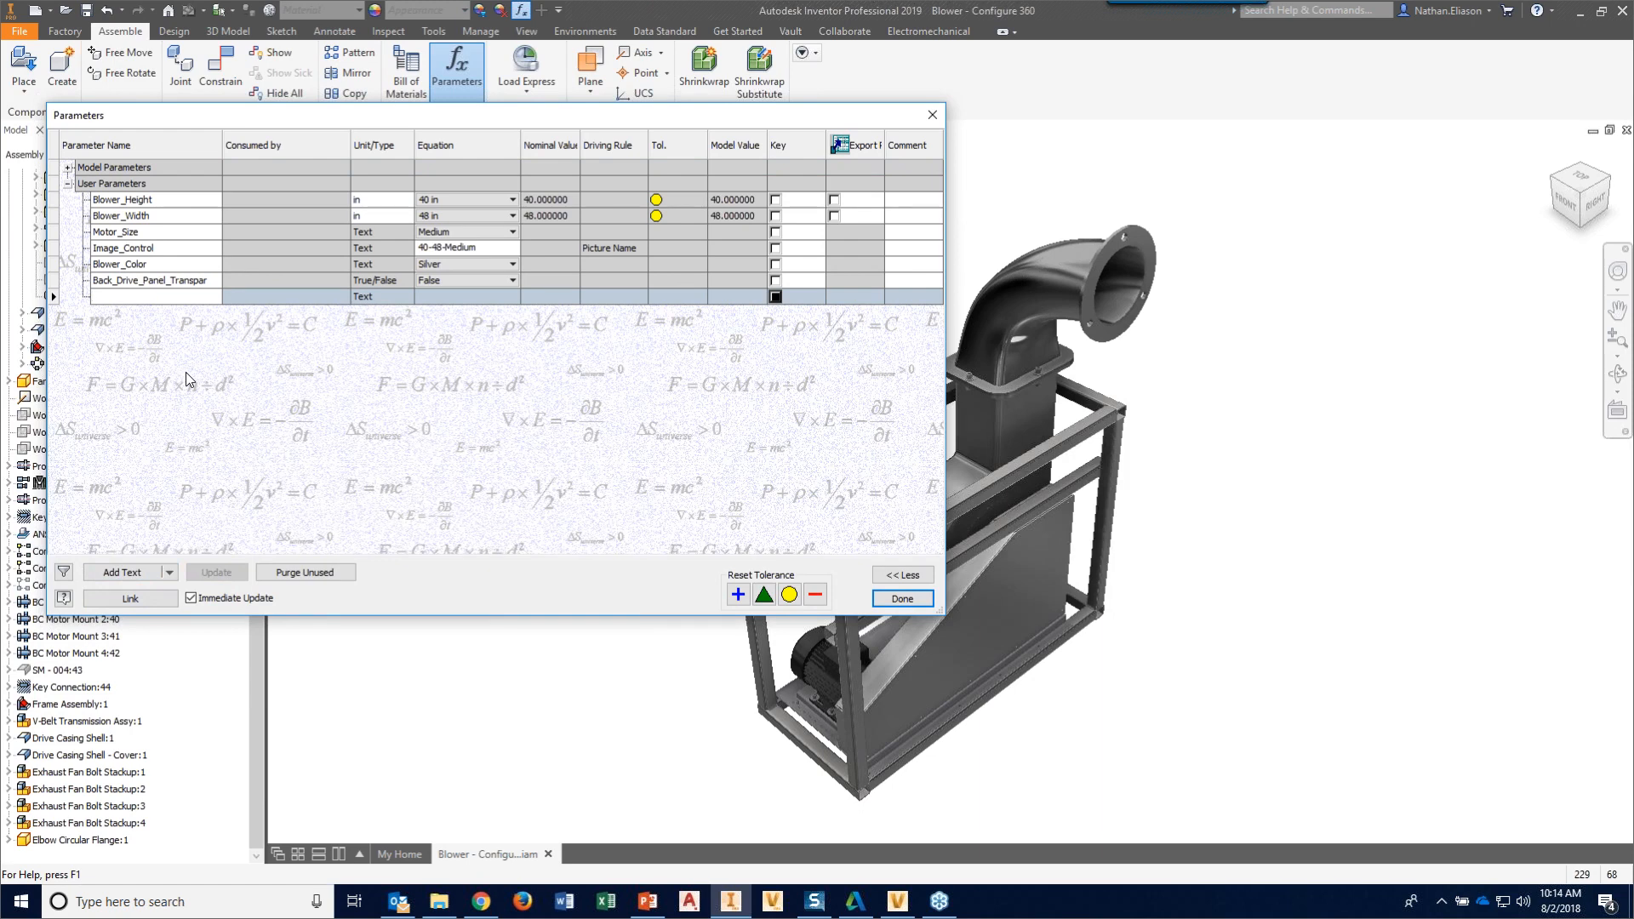
type("Exhaust_Blower_Config")
key("Return")
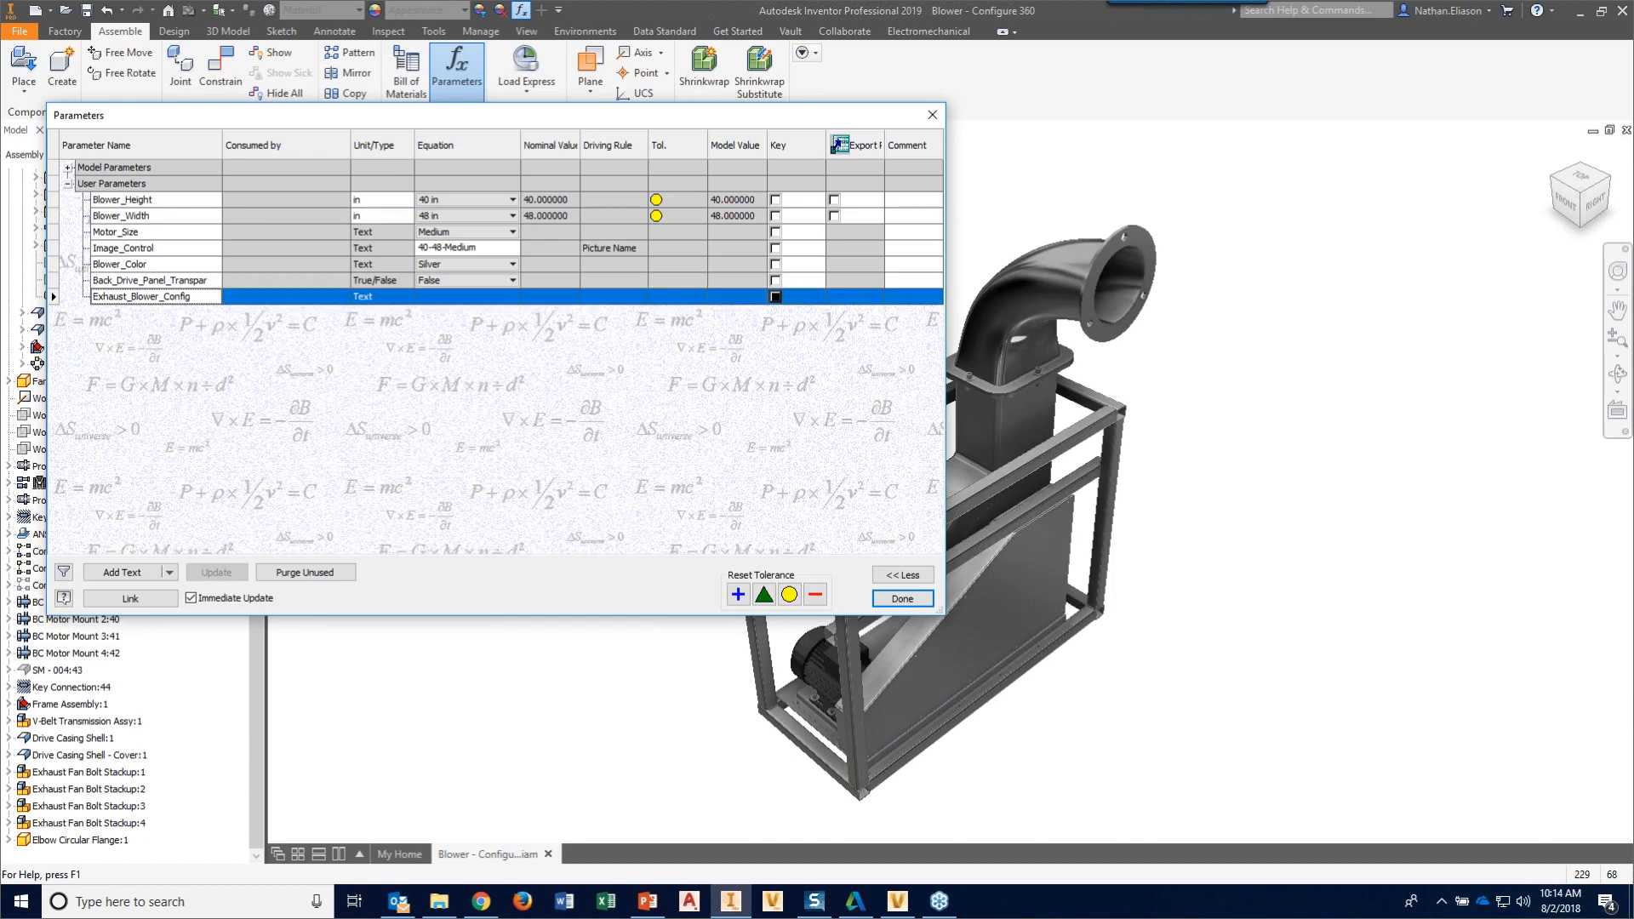
left_click(433, 297)
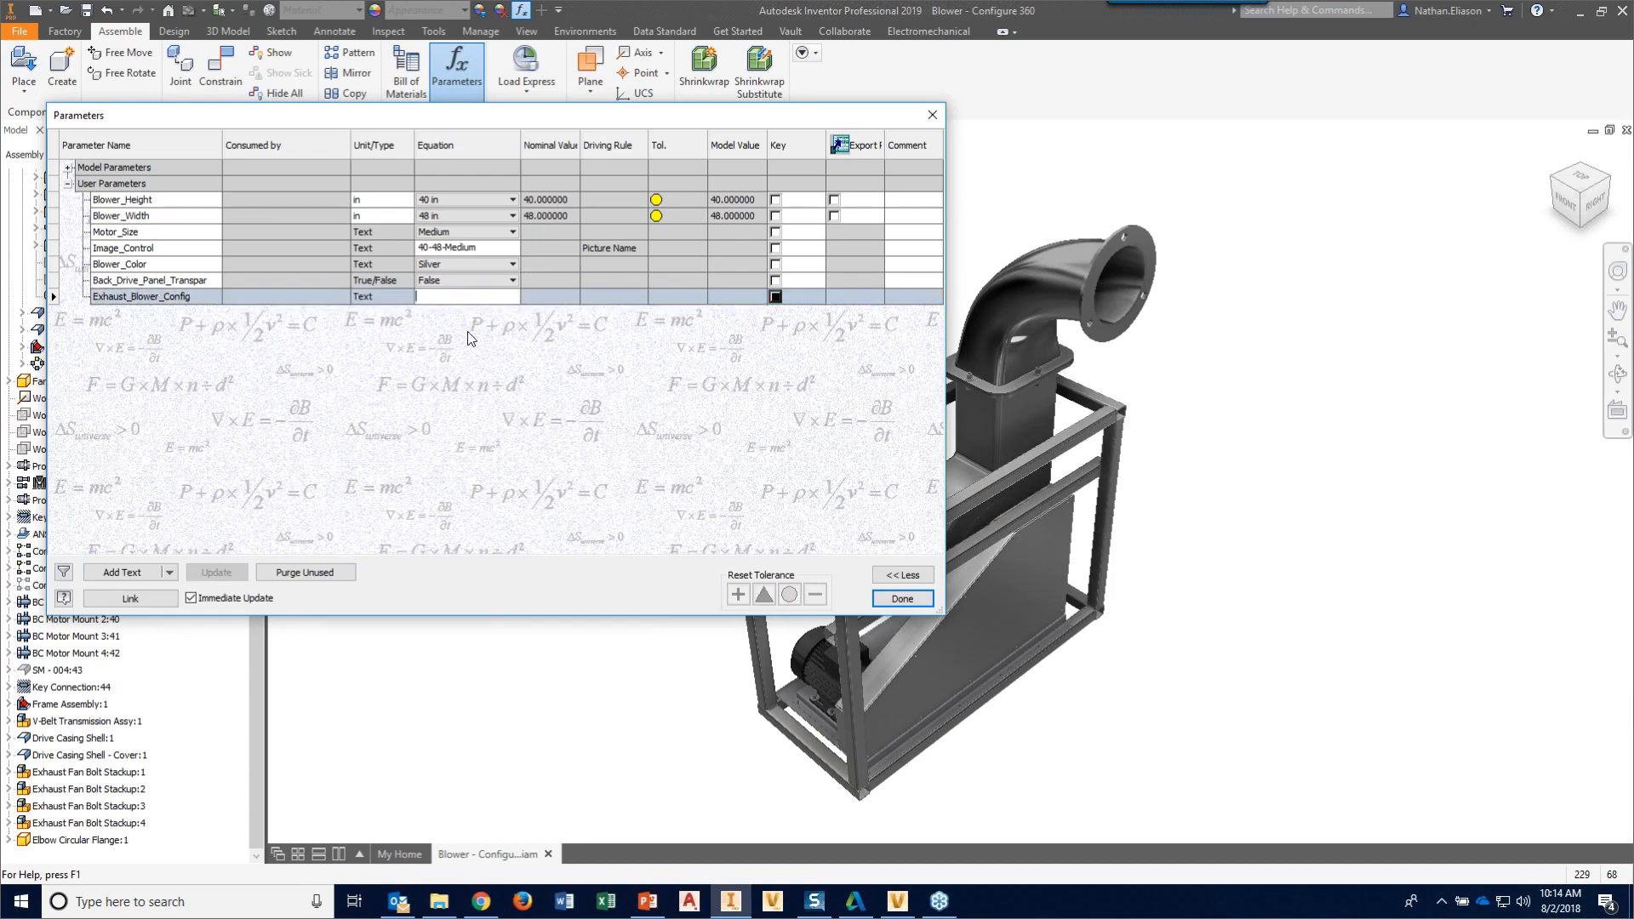
type("Elbow Circular Flange")
key("Return")
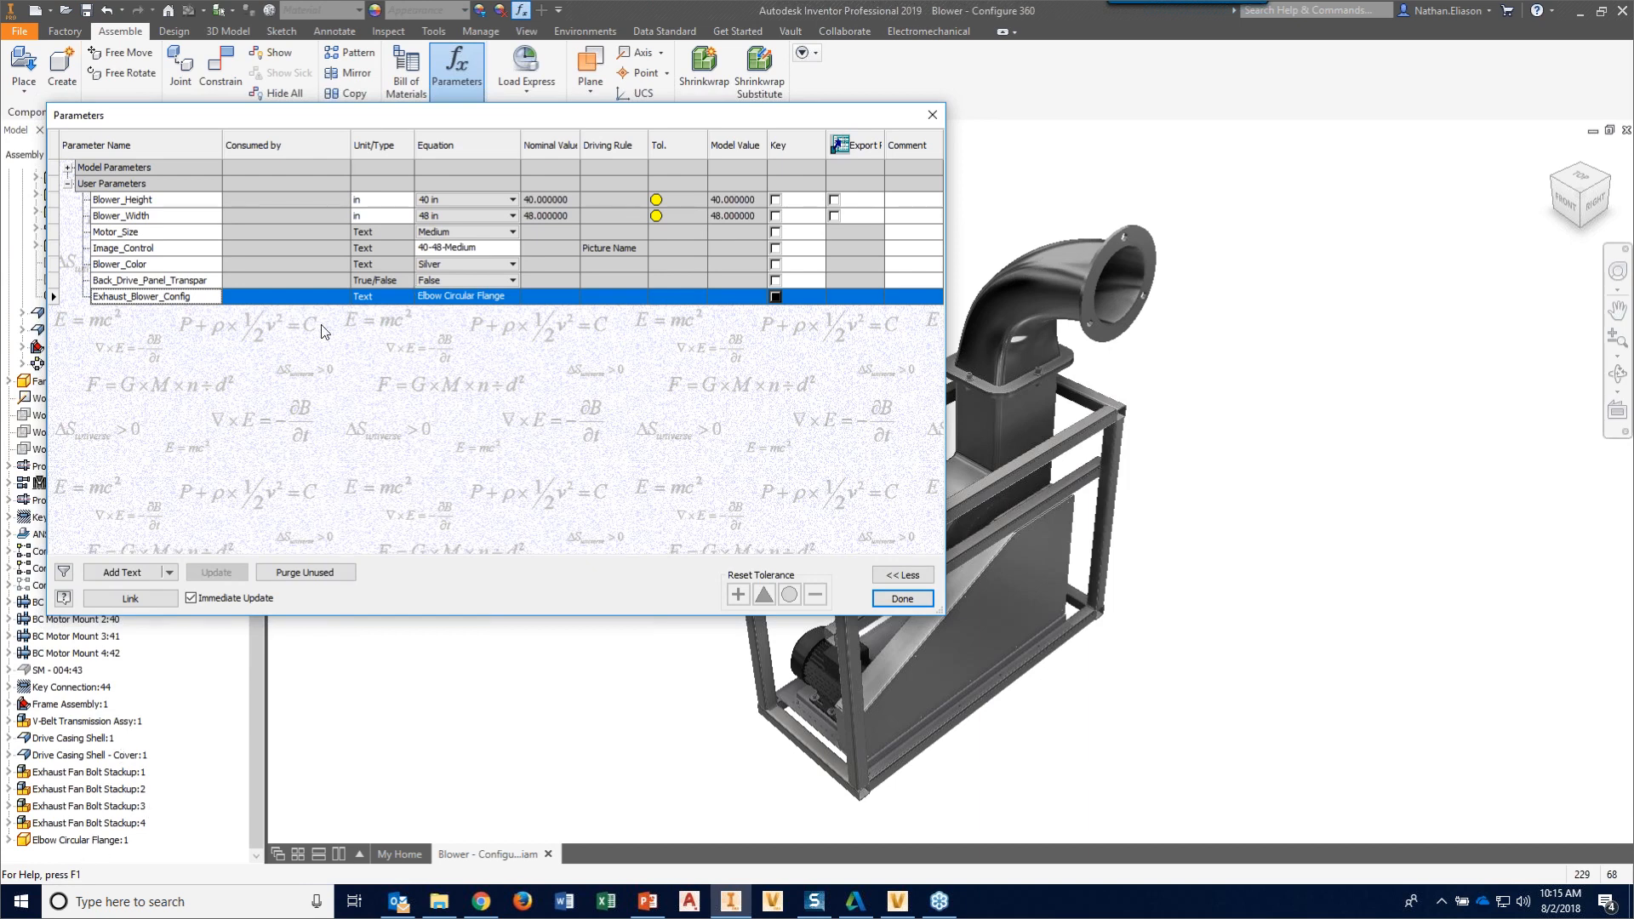
- Add a text user parameter named Exhaust_Fitting_Type and make it multi-value with the options Elbow and Straight
left_click(122, 572)
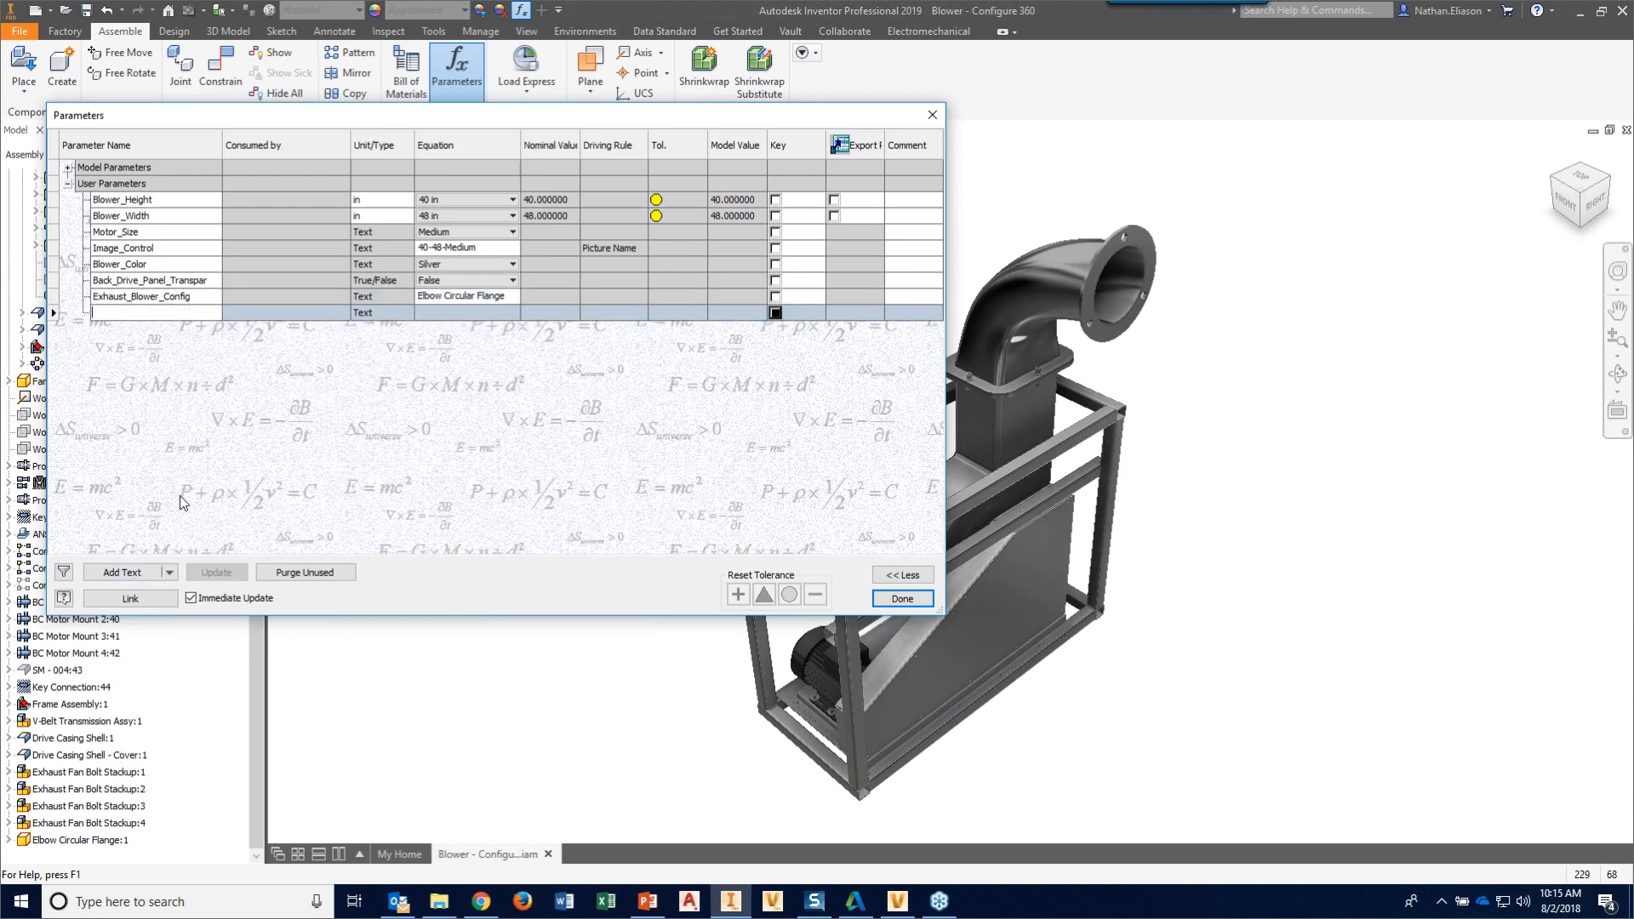
type("Exhaust_Fitting_Type")
key("Return")
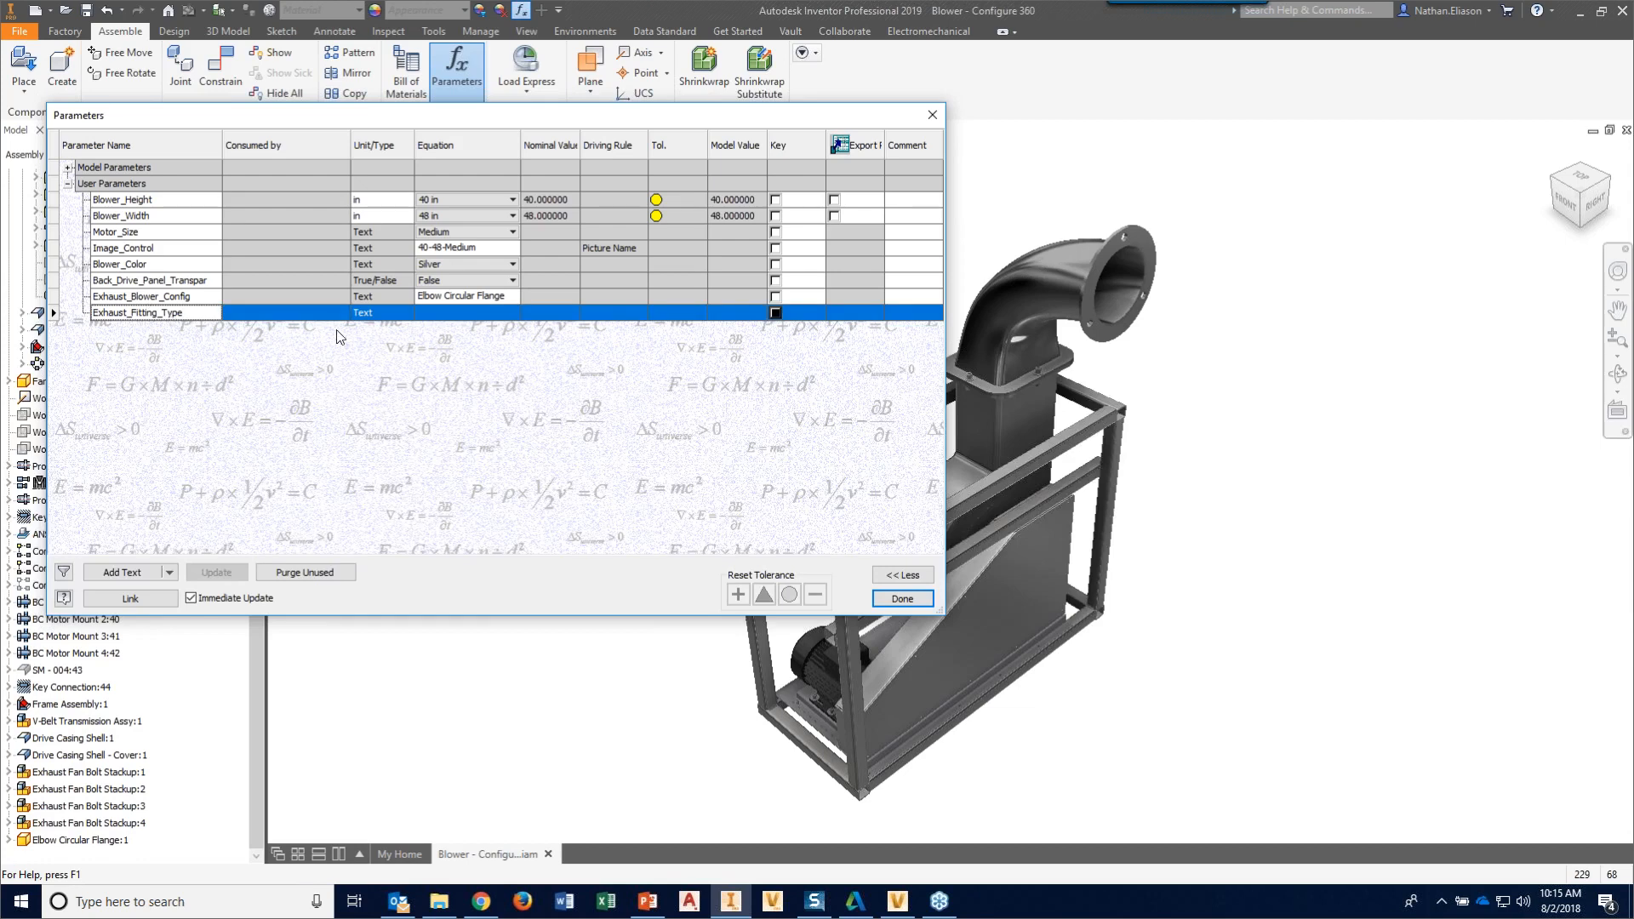
right_click(443, 320)
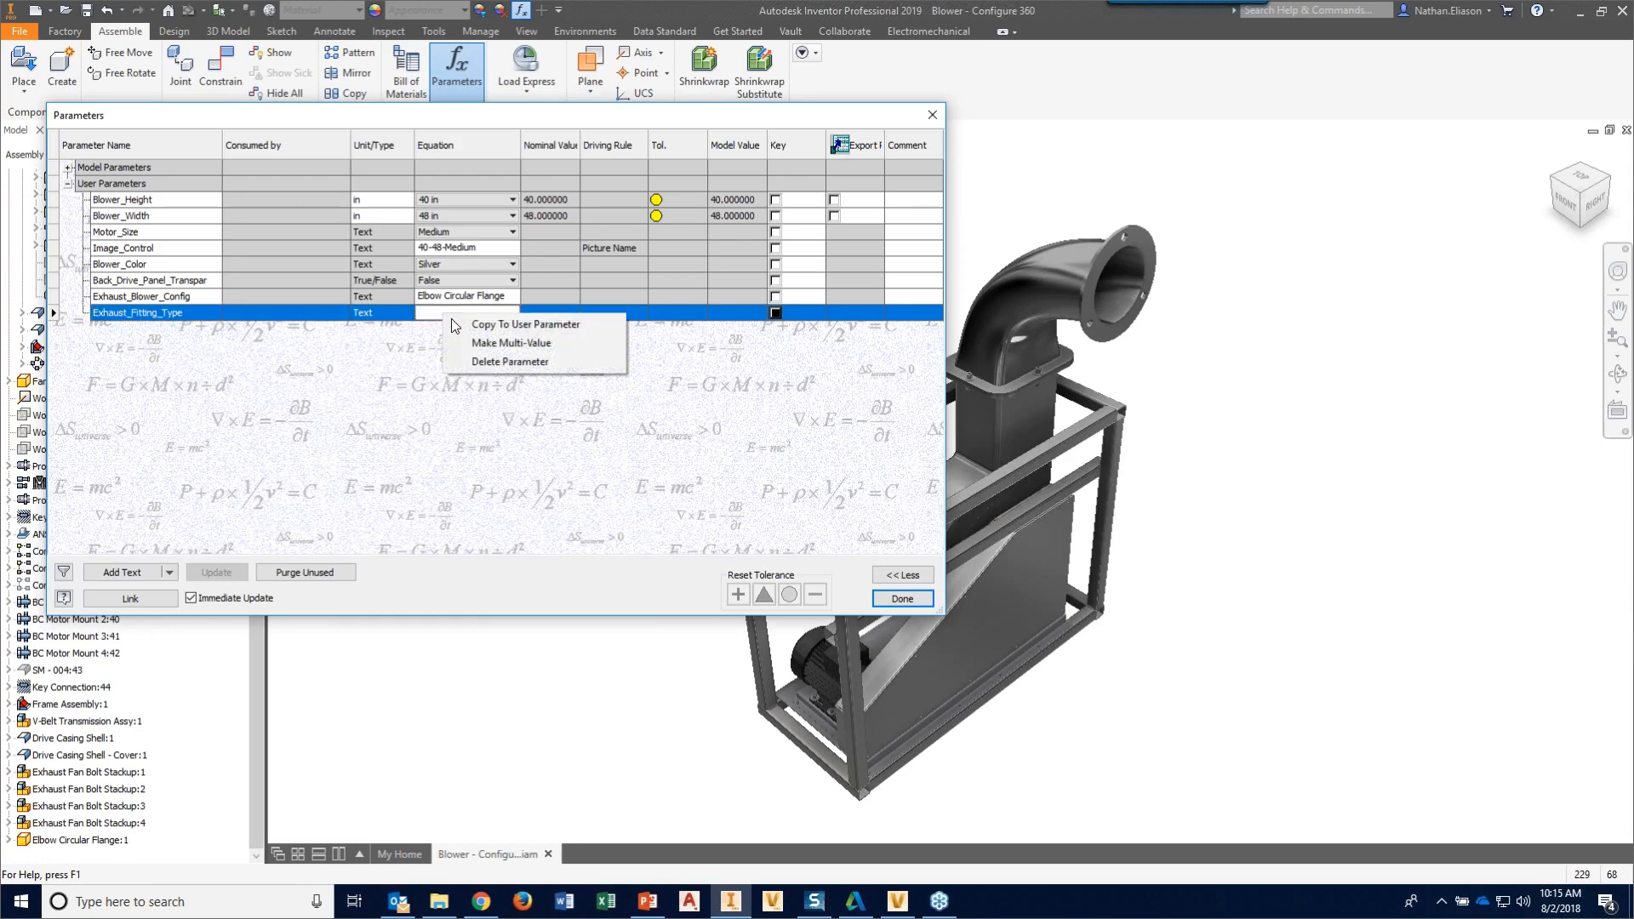
left_click(489, 344)
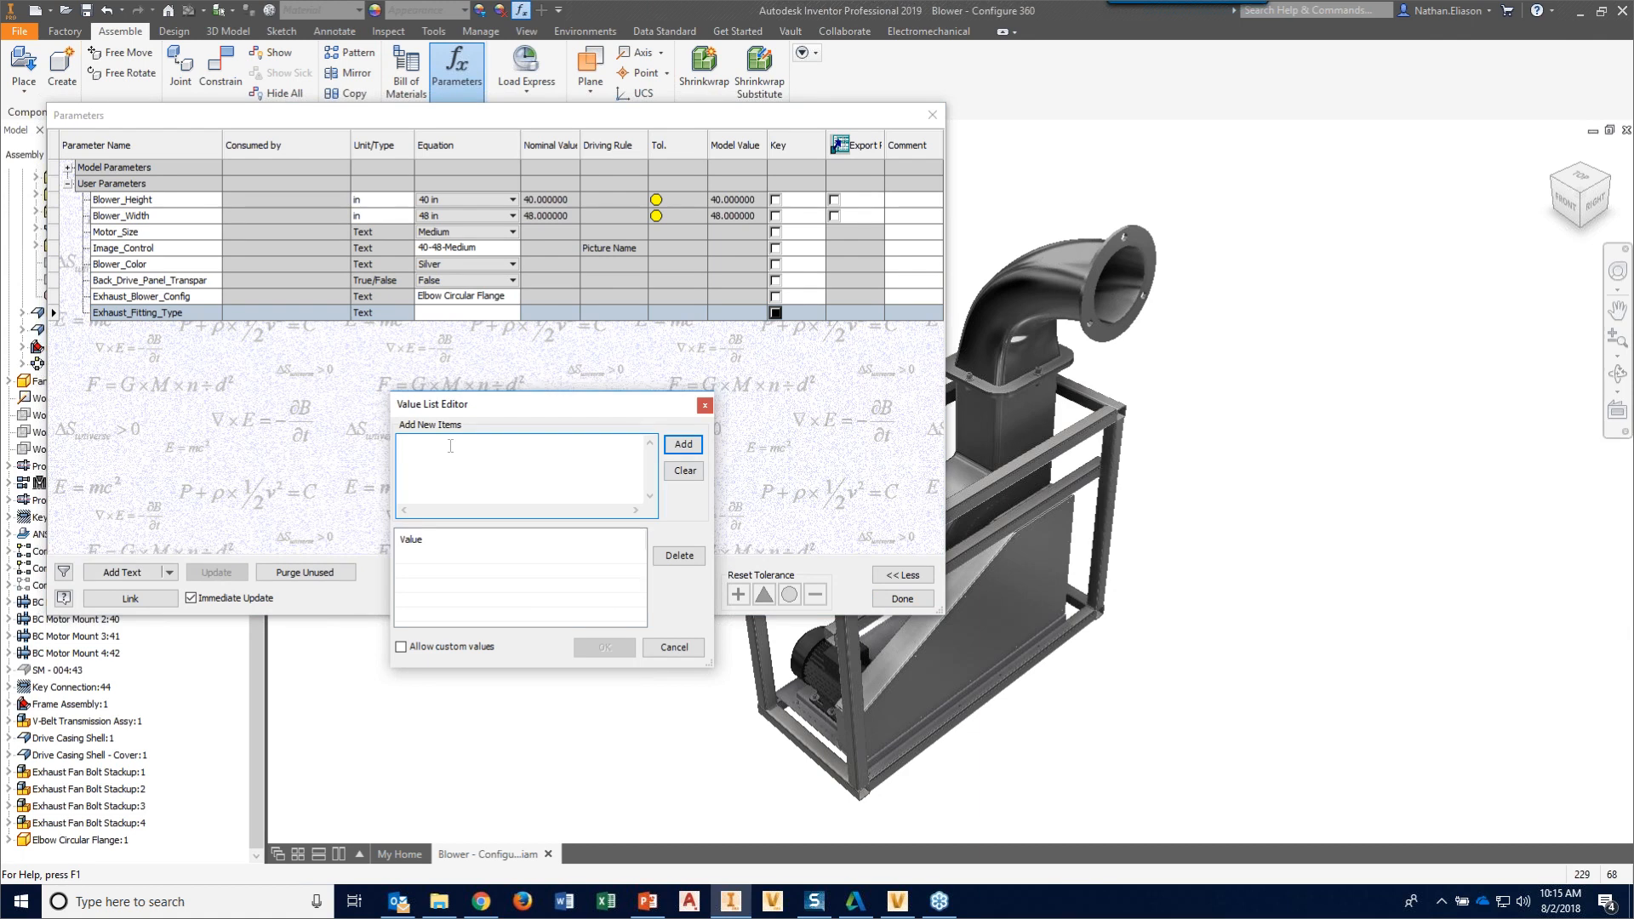
type("Elbow ")
type("Straight")
left_click(686, 446)
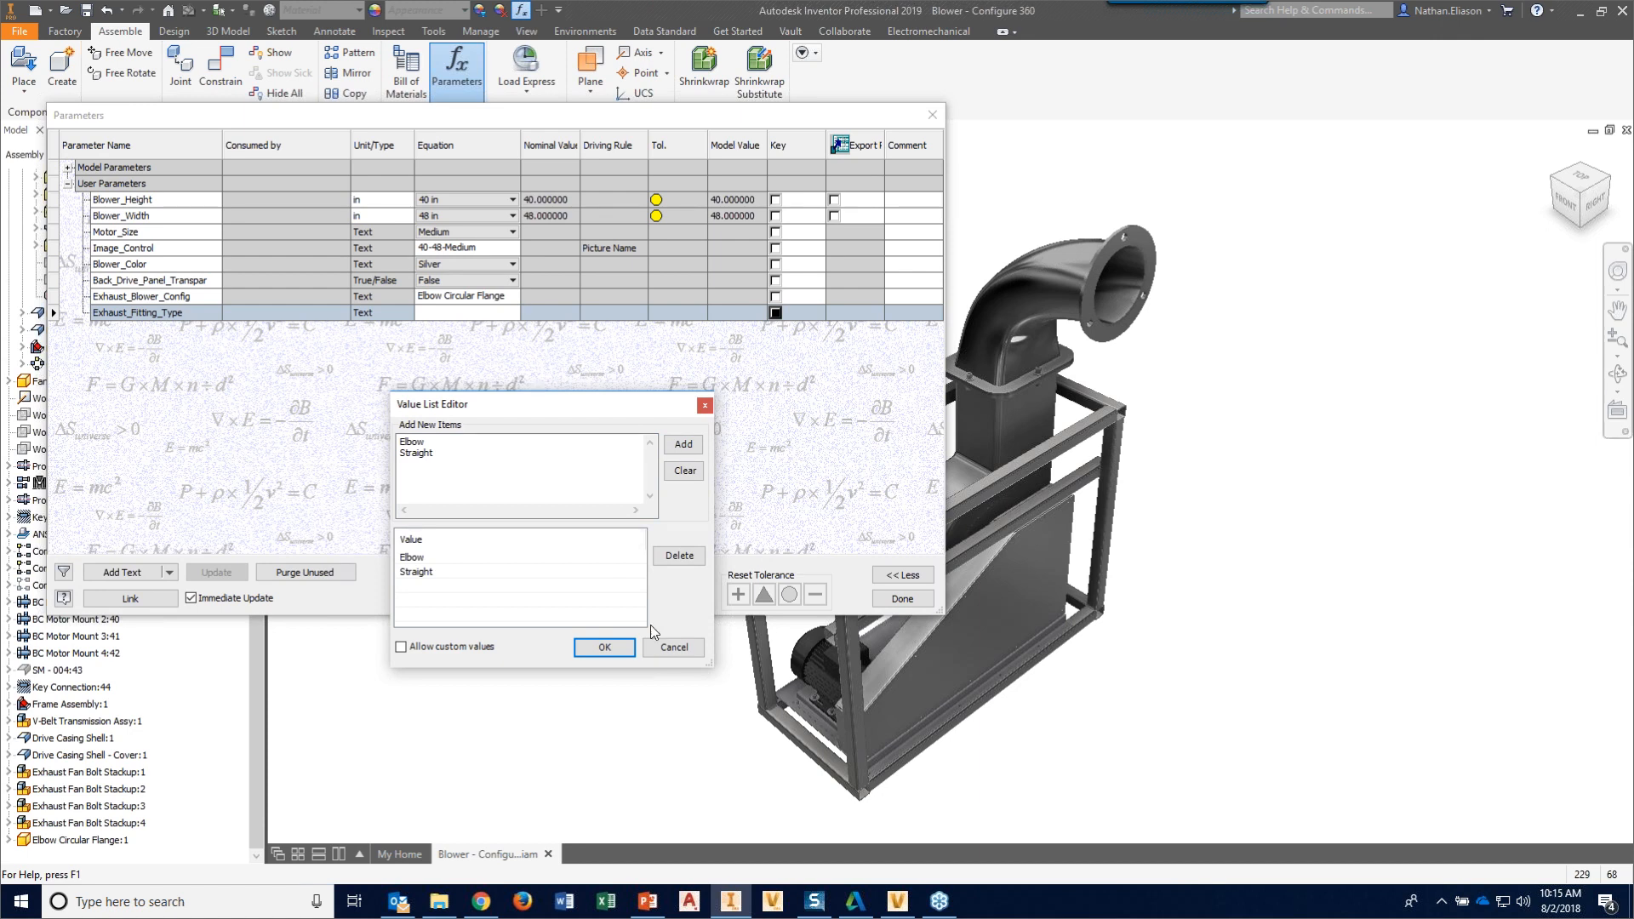
left_click(613, 649)
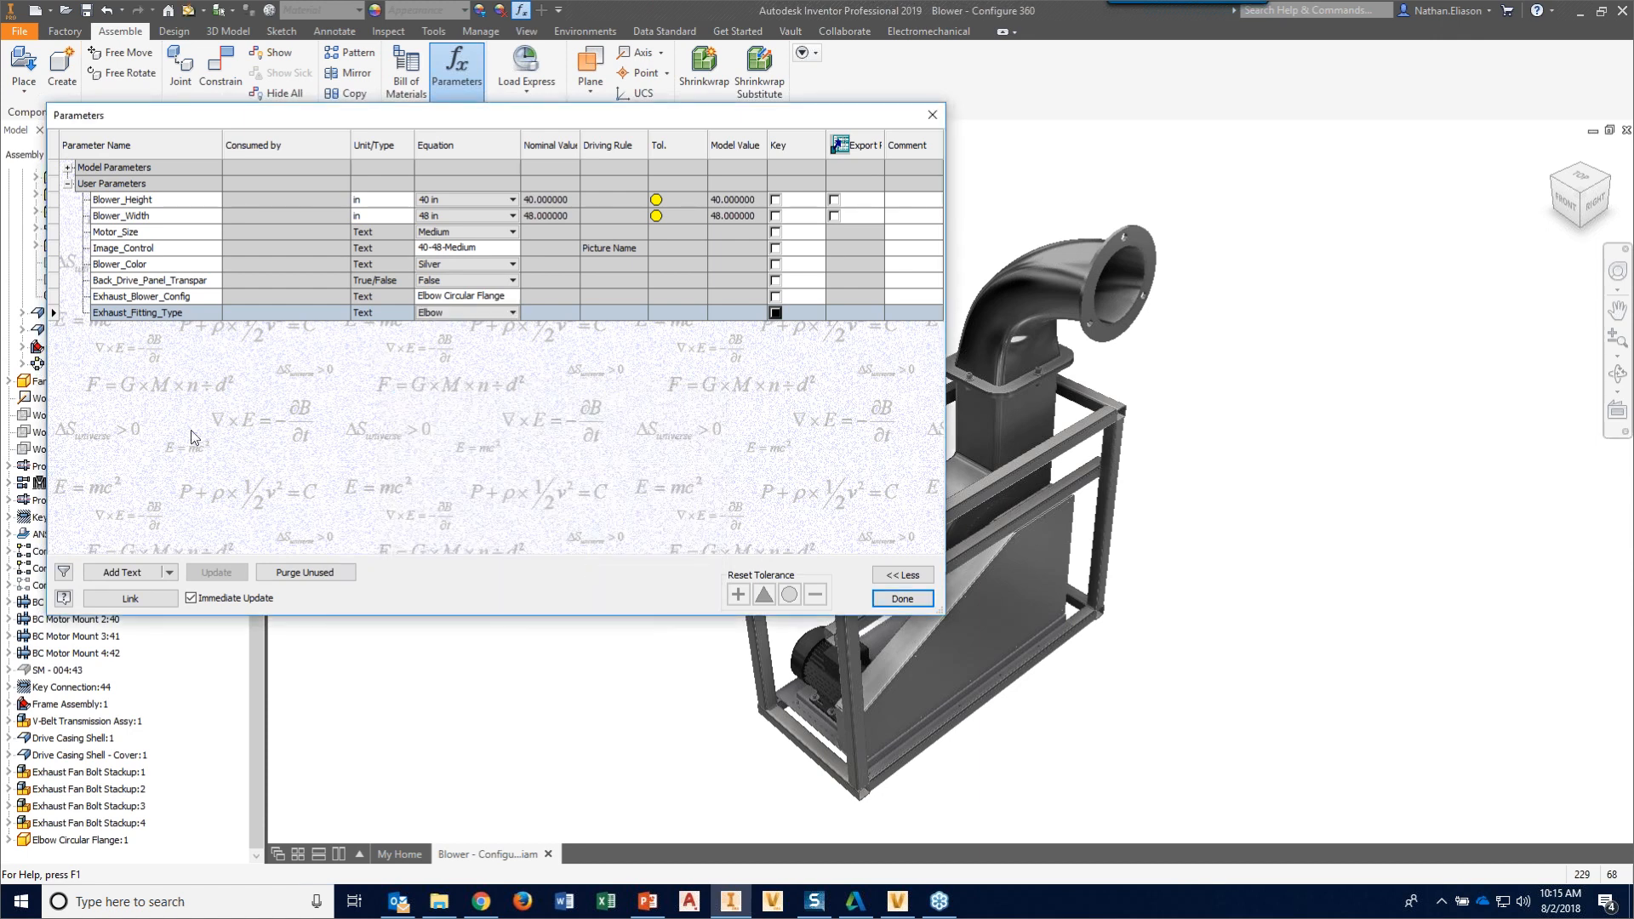
- Add a text user parameter named Exhaust_Fitting_Shape and make it multi-value with the options Circular and Rectangular
left_click(123, 572)
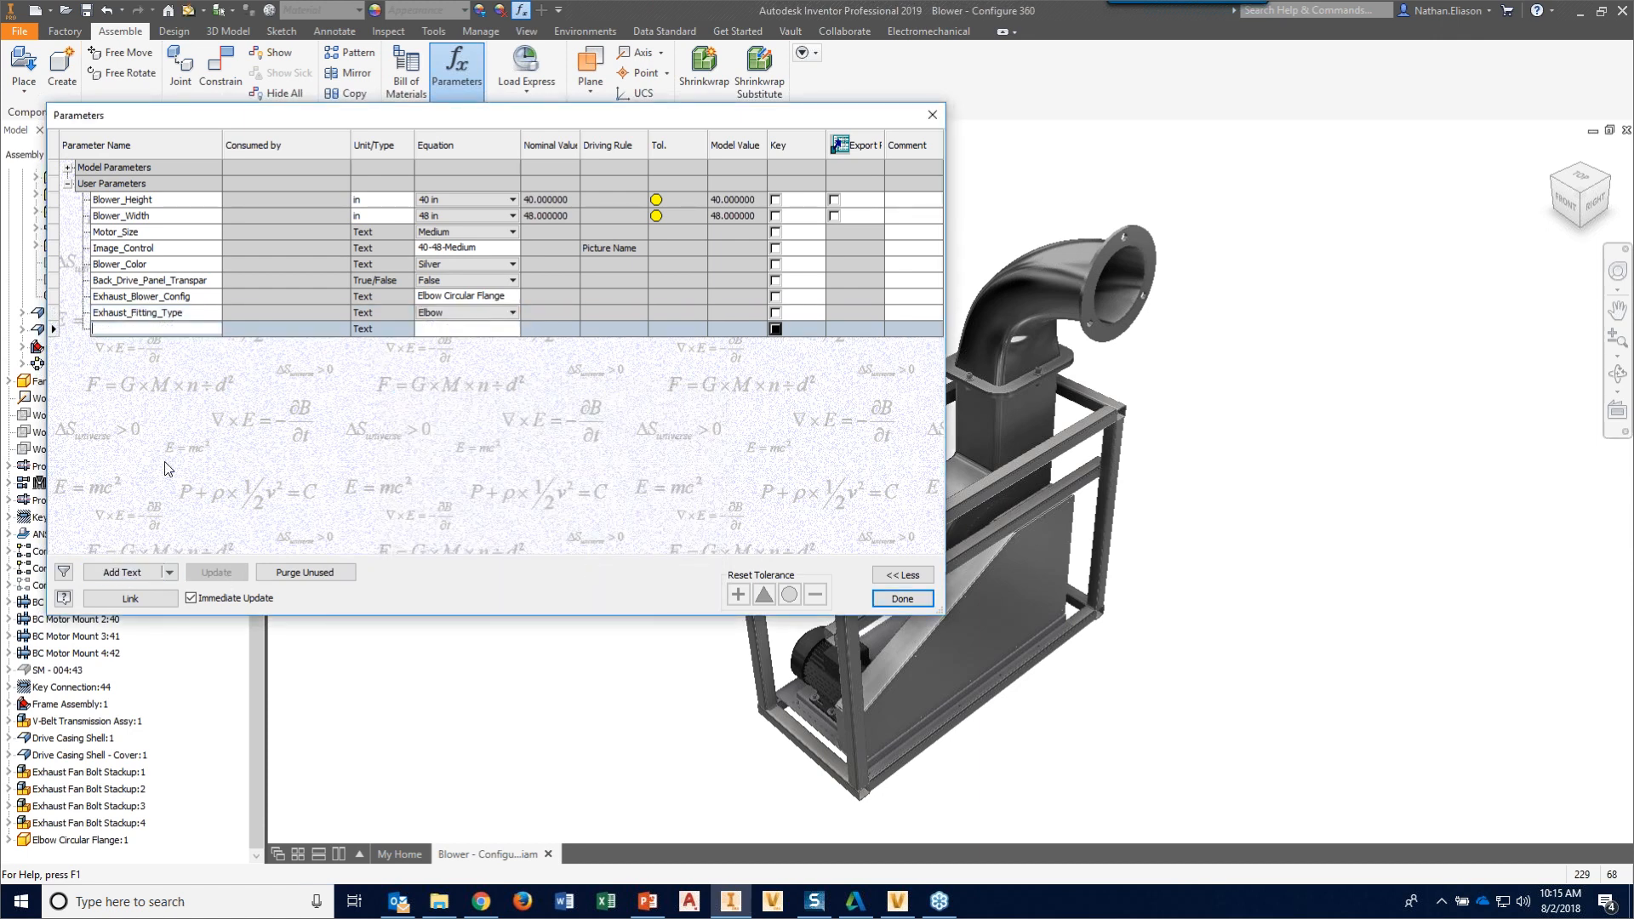
type("Exhaust_Fitting_Shape")
left_click(462, 420)
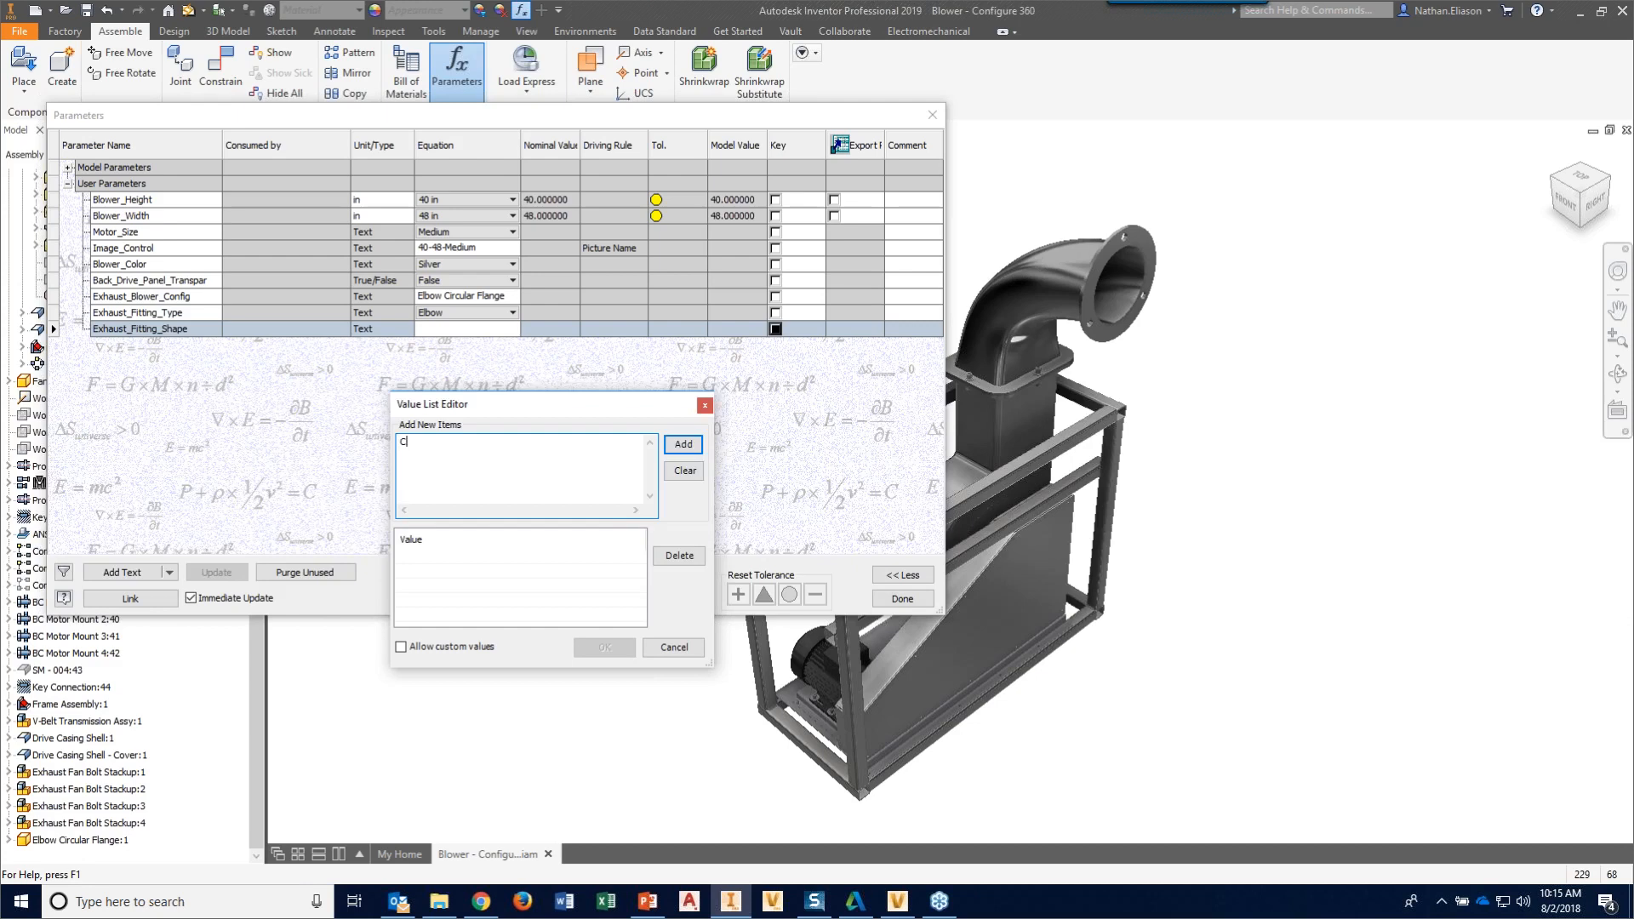
type("Circular ")
type("Rectangular")
left_click(684, 444)
left_click(605, 647)
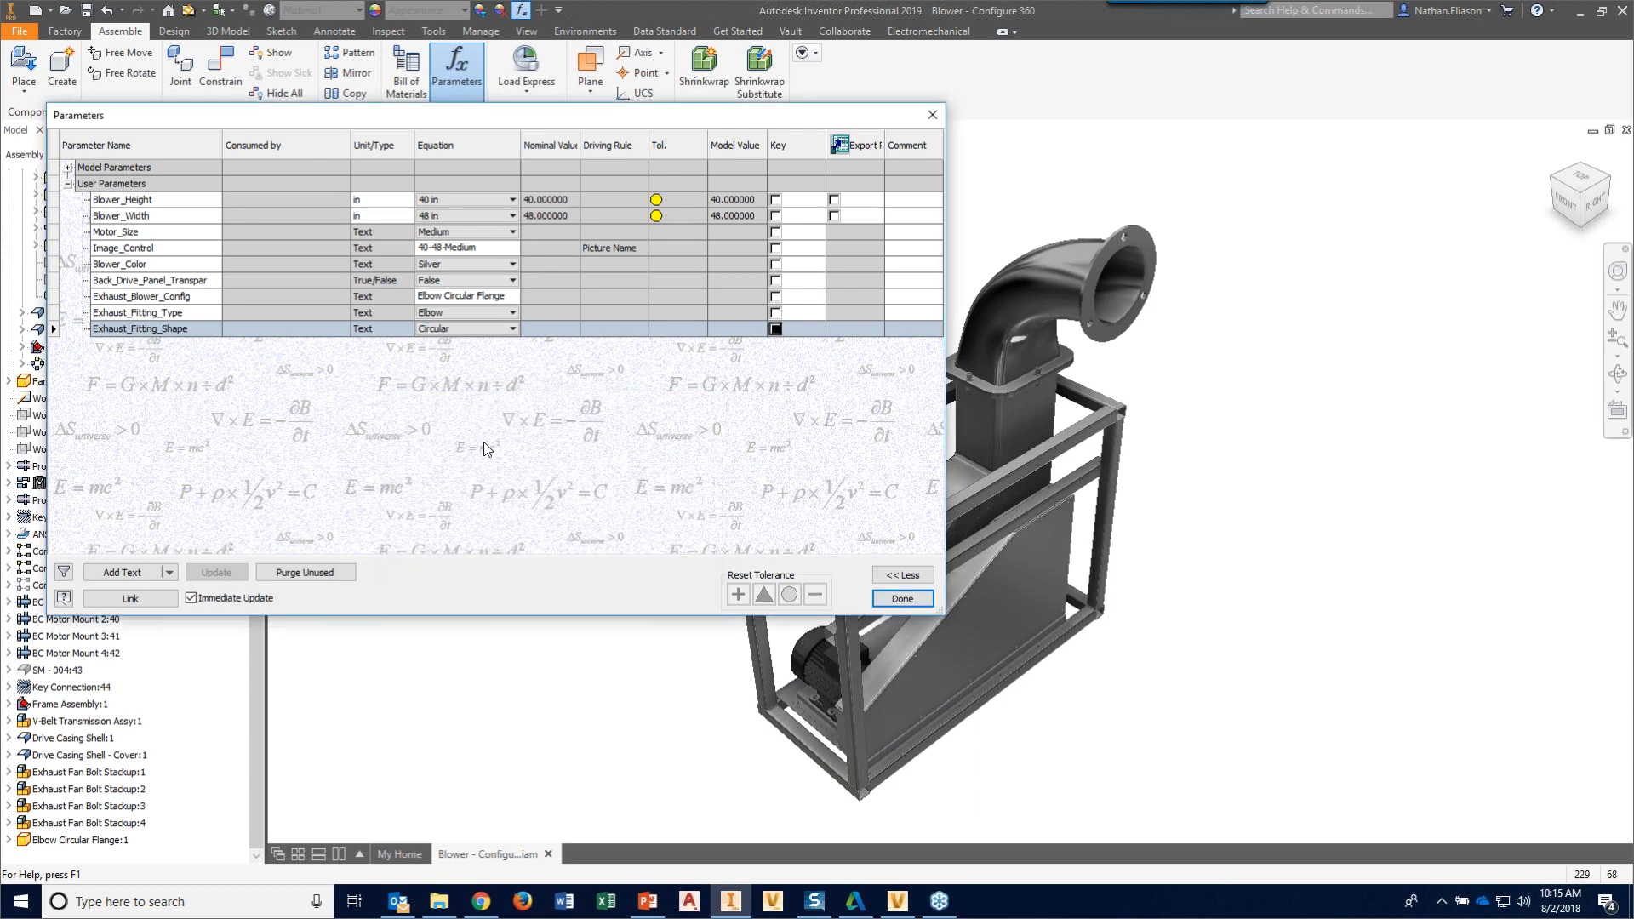
- Add a multi-value text user parameter named Exhaust_Connect_Type with the options Flange and Clamp, and set it to Flange
left_click(138, 573)
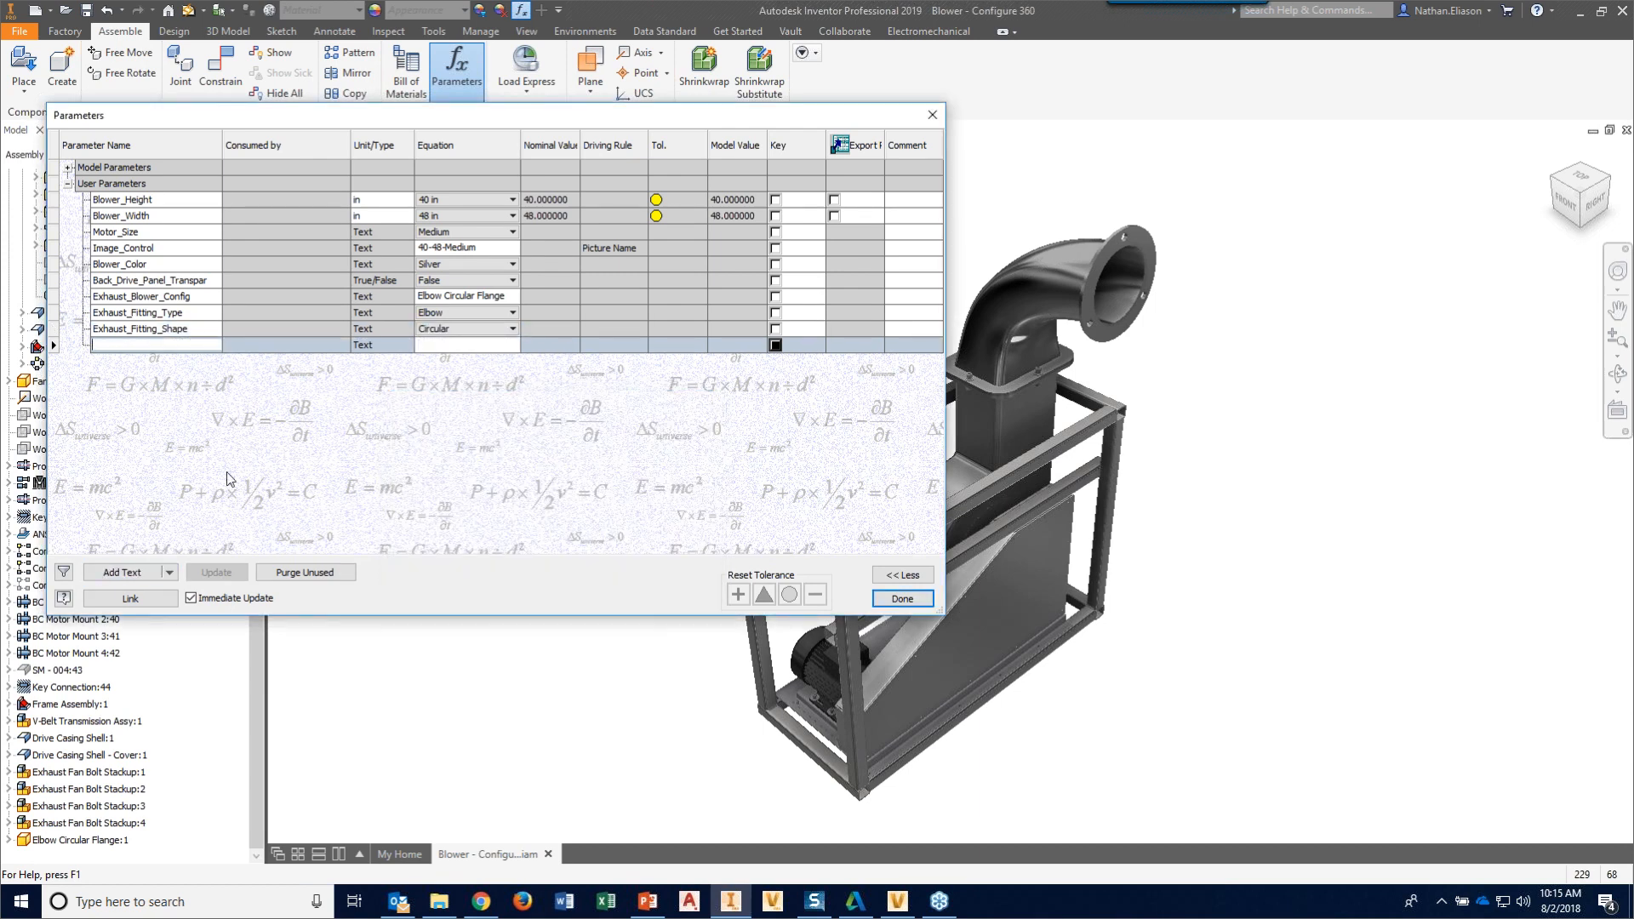
type("Exhaust_Connect_Type")
key("Return")
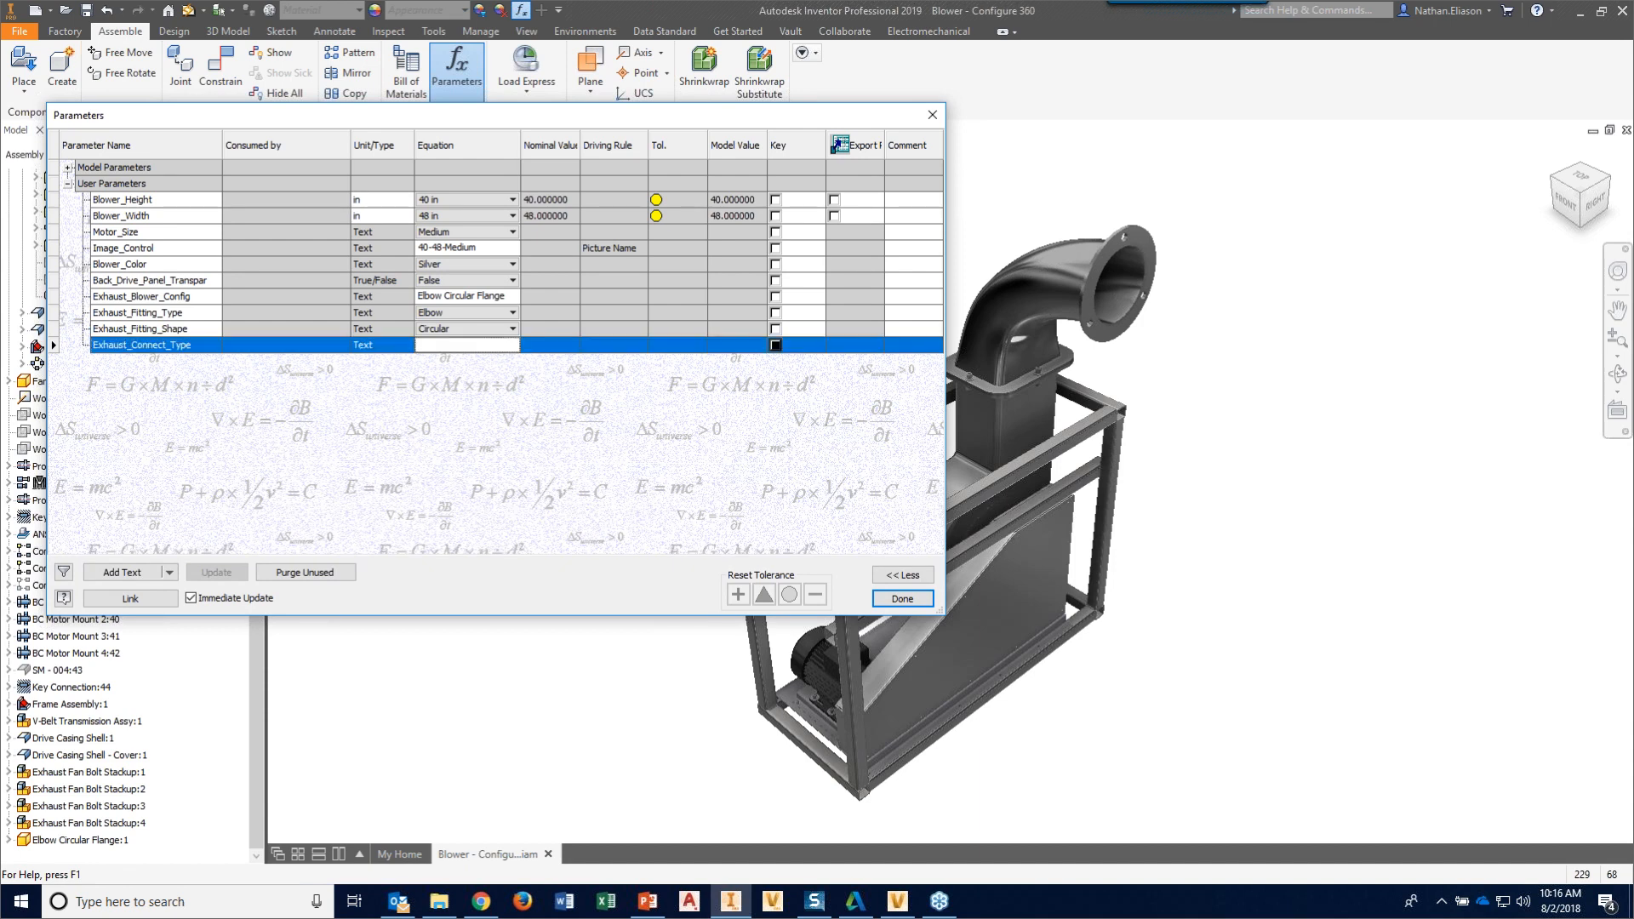
right_click(425, 347)
left_click(453, 376)
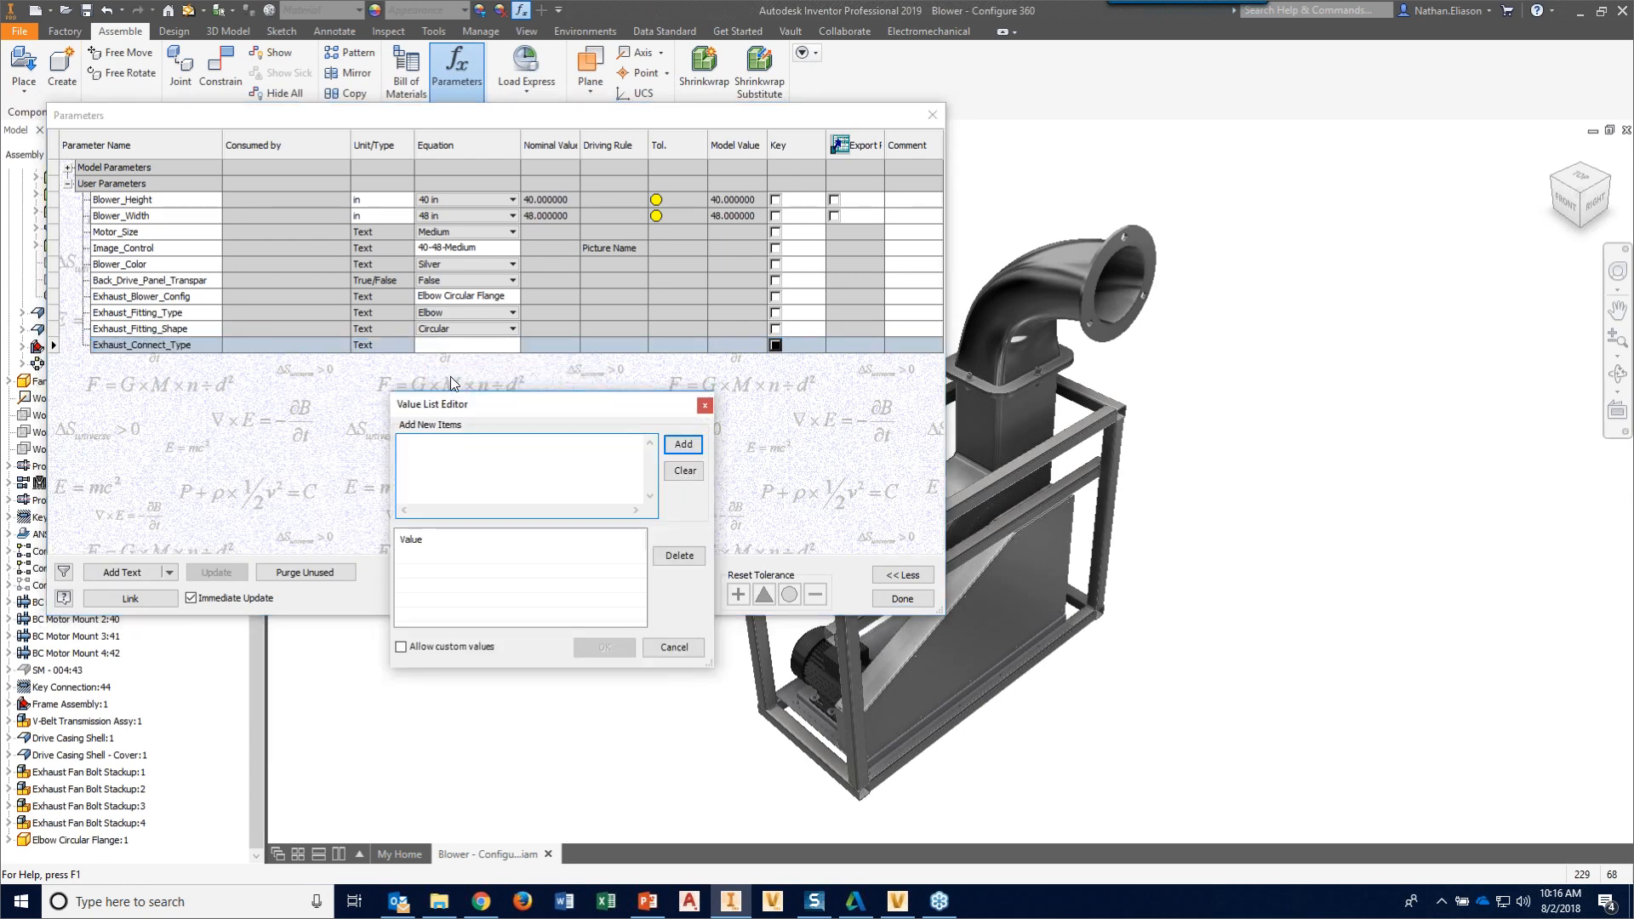
type("Flange")
key("Return")
type("Clamp")
left_click(684, 444)
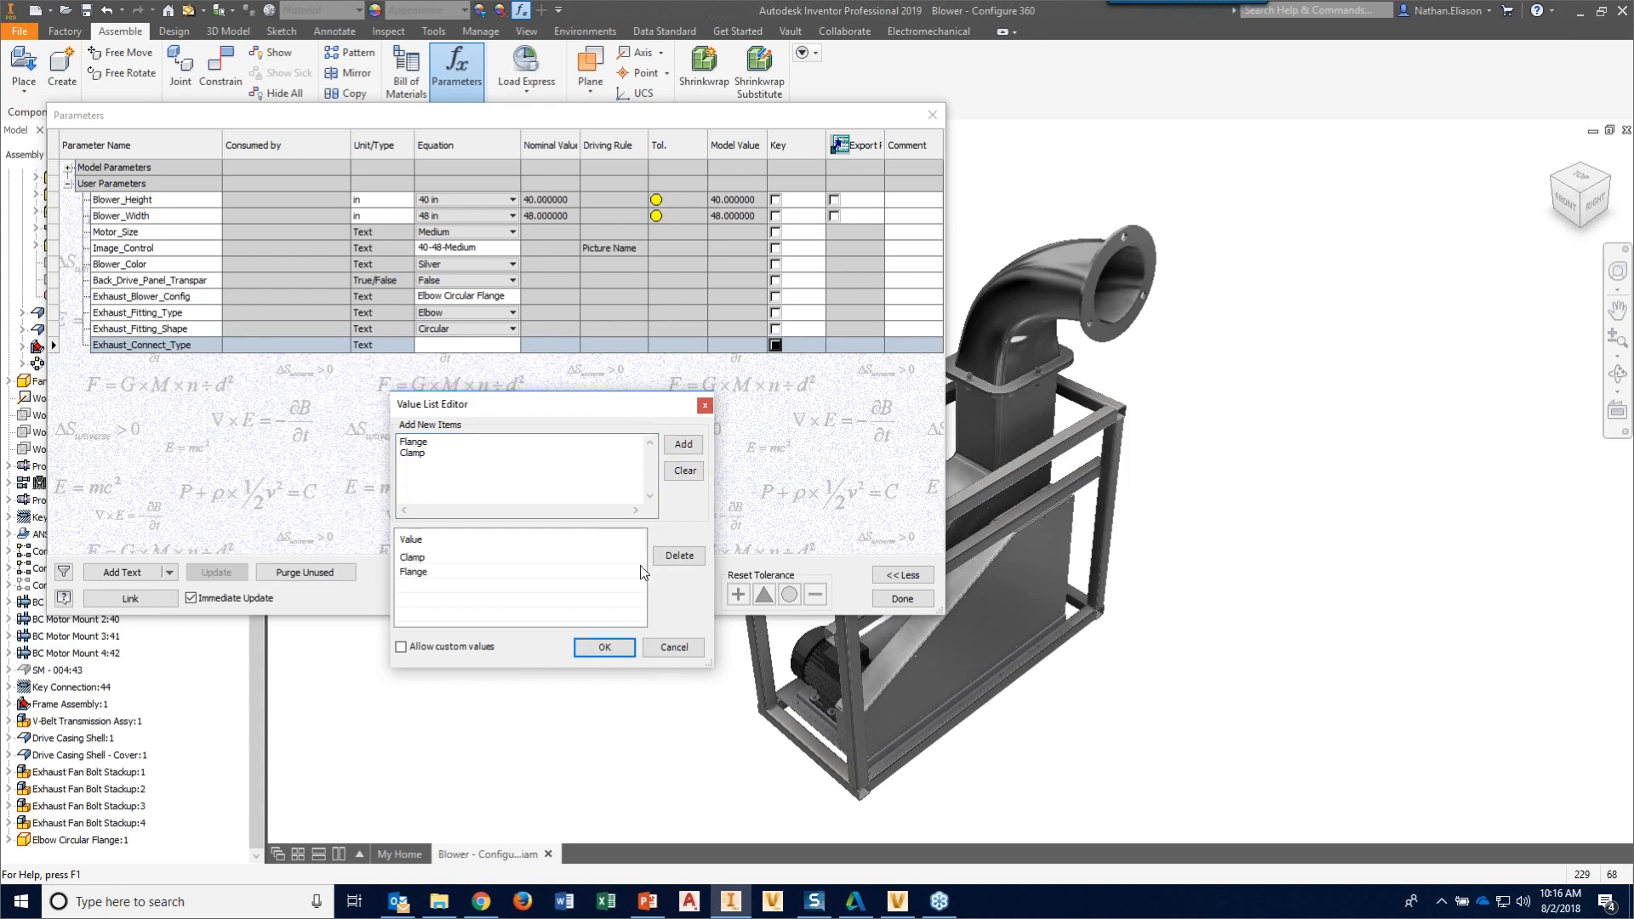
left_click(601, 648)
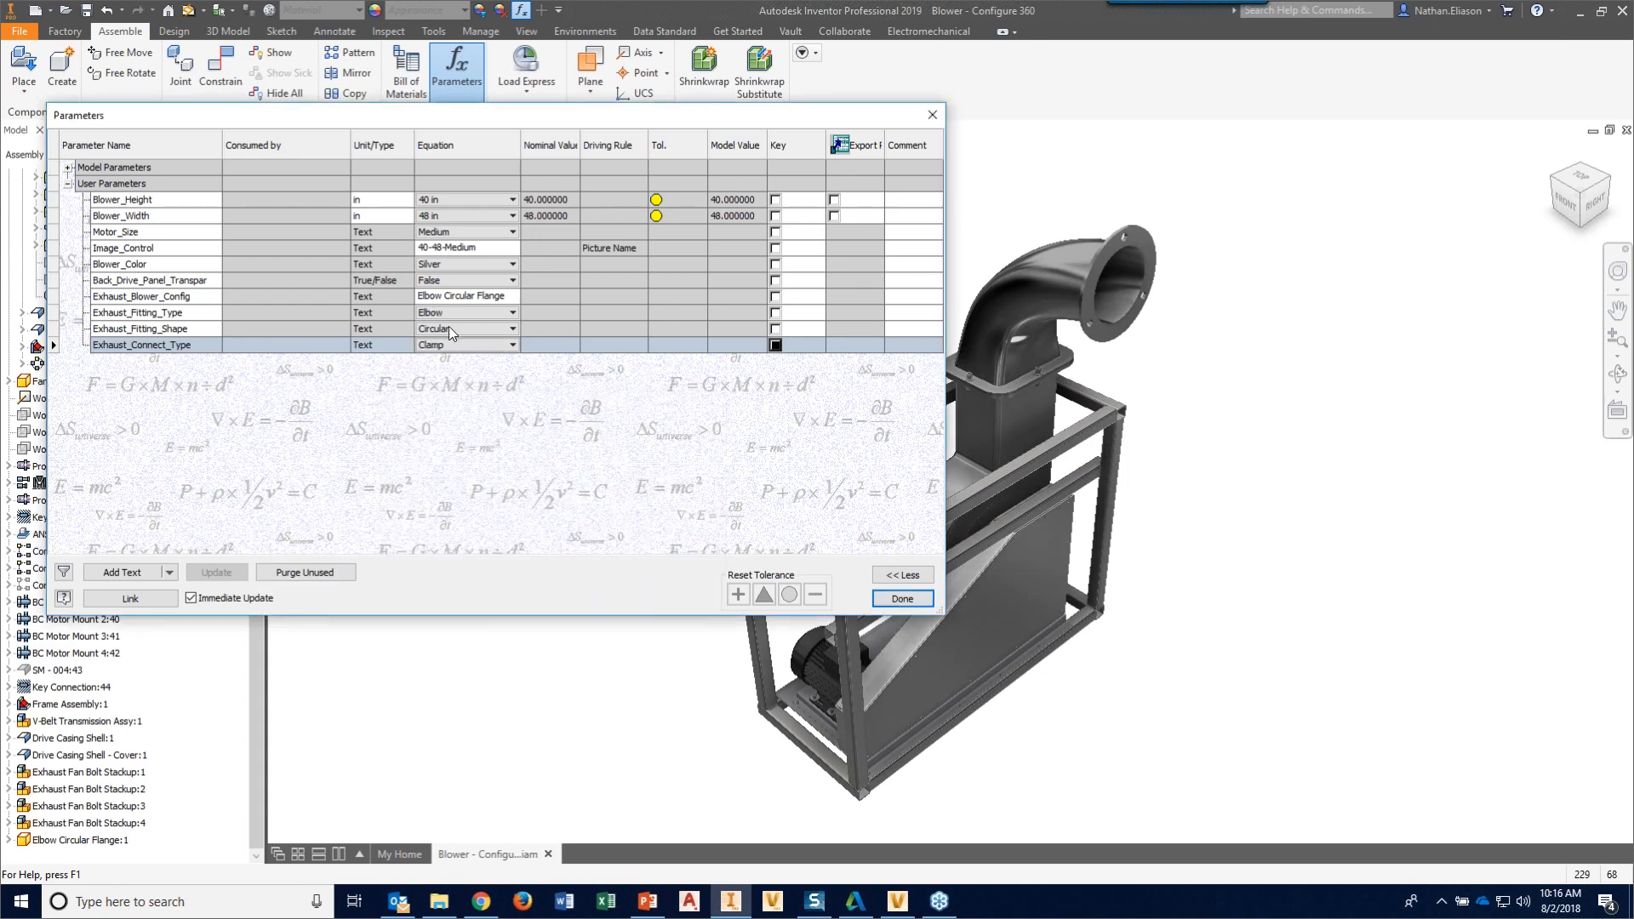
left_click(441, 347)
left_click(445, 371)
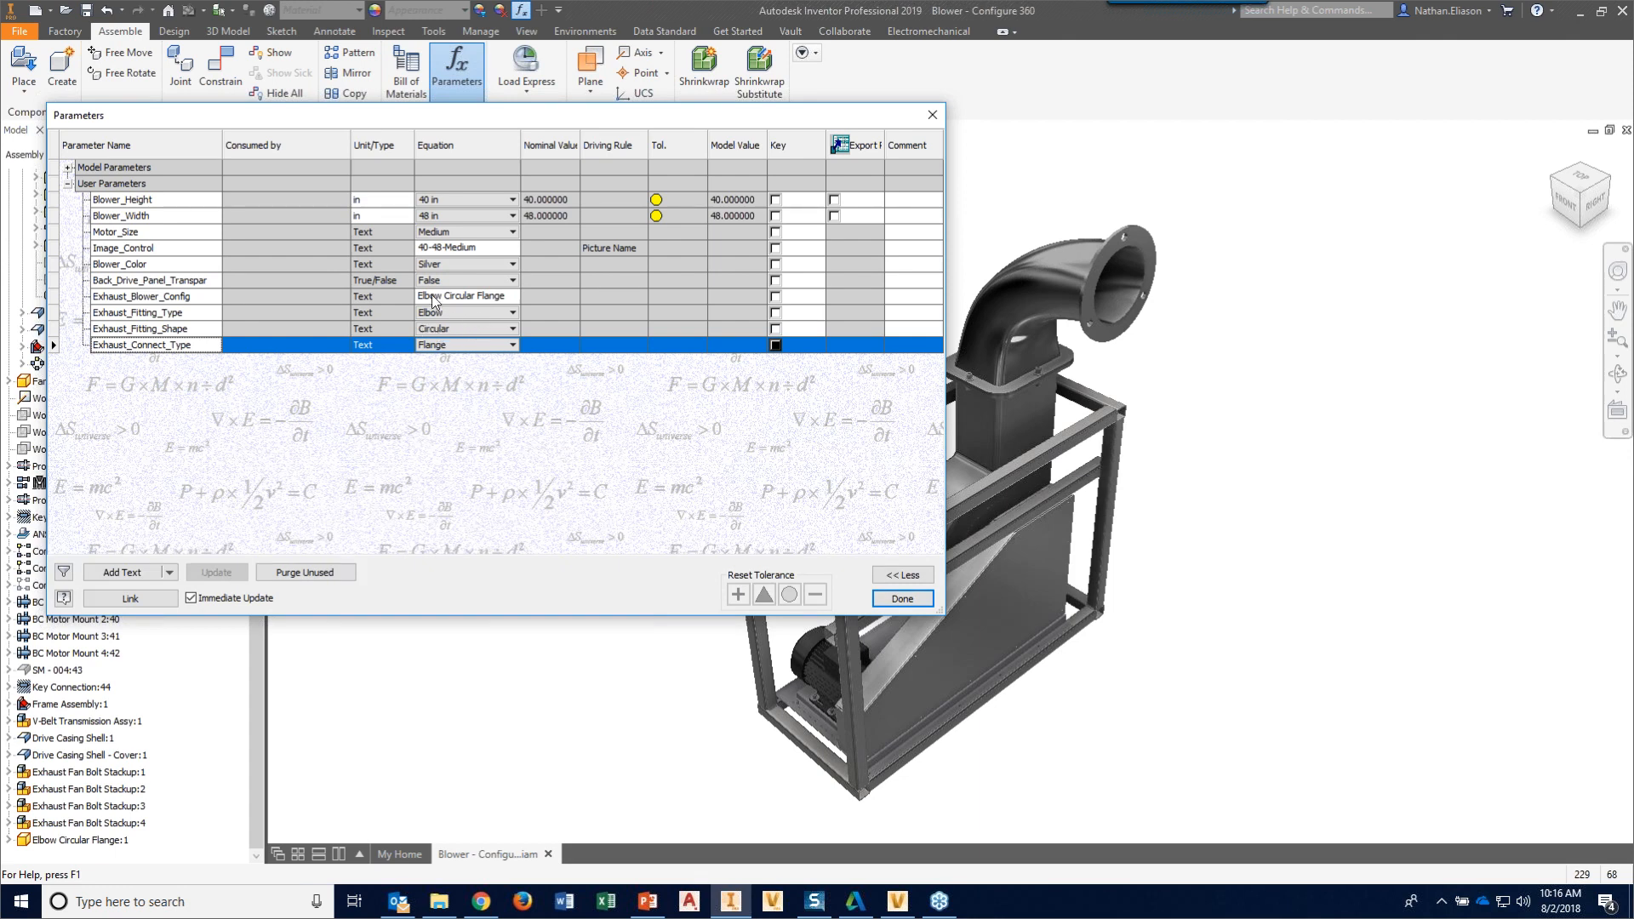
left_click(902, 598)
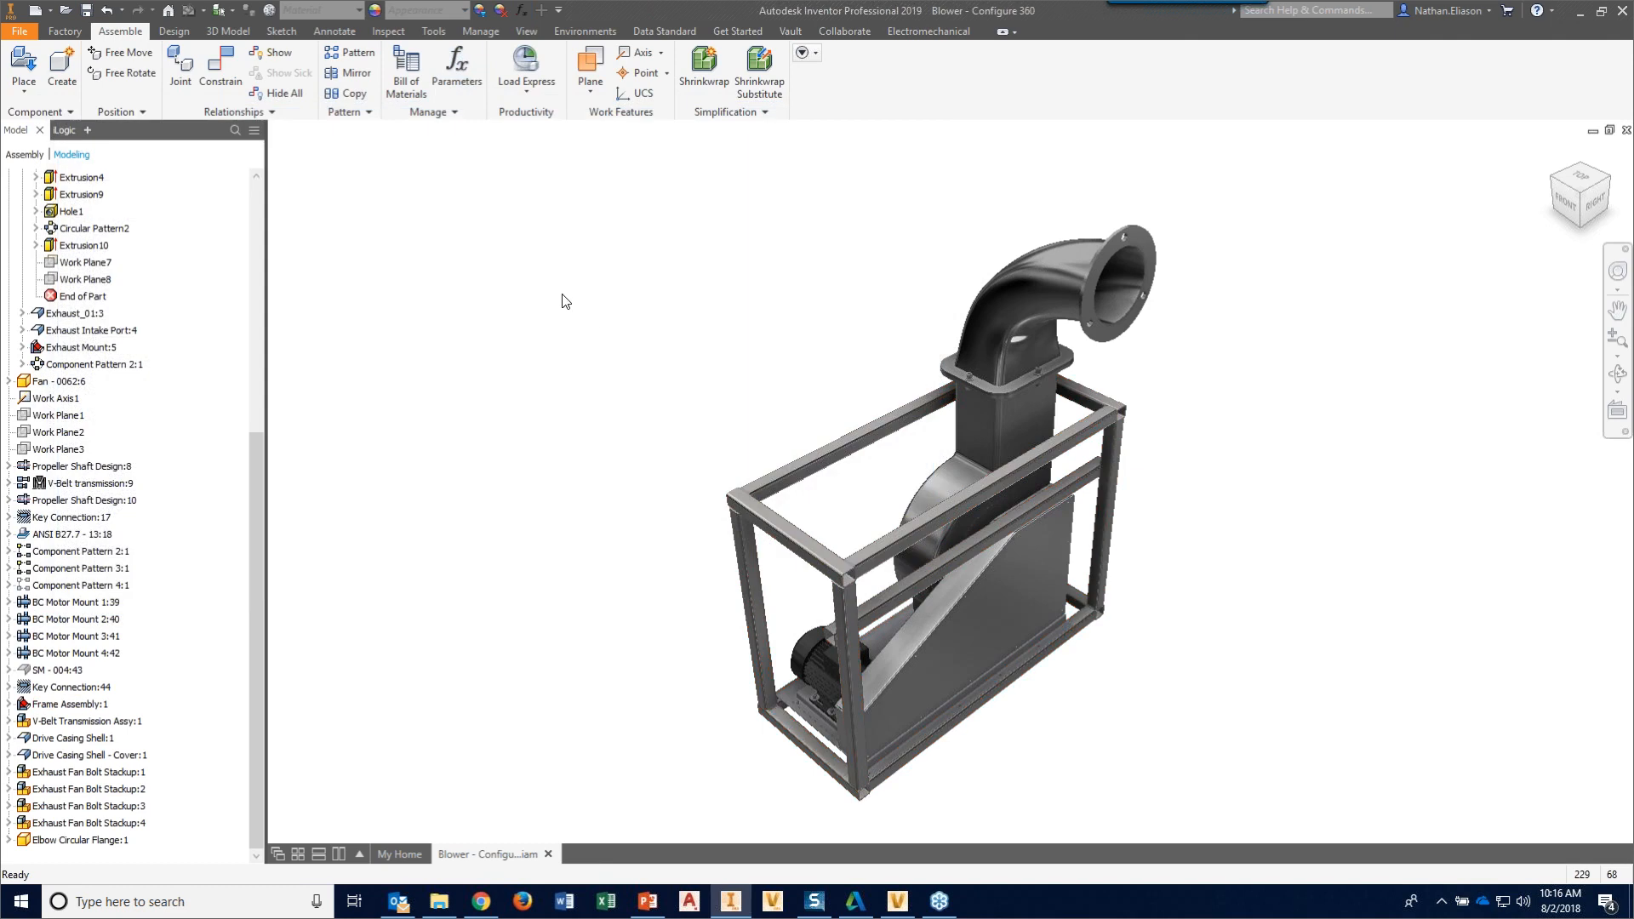
- Create a new iLogic rule named Exhaust Output Connector in the blower assembly
left_click(64, 130)
left_click(57, 153)
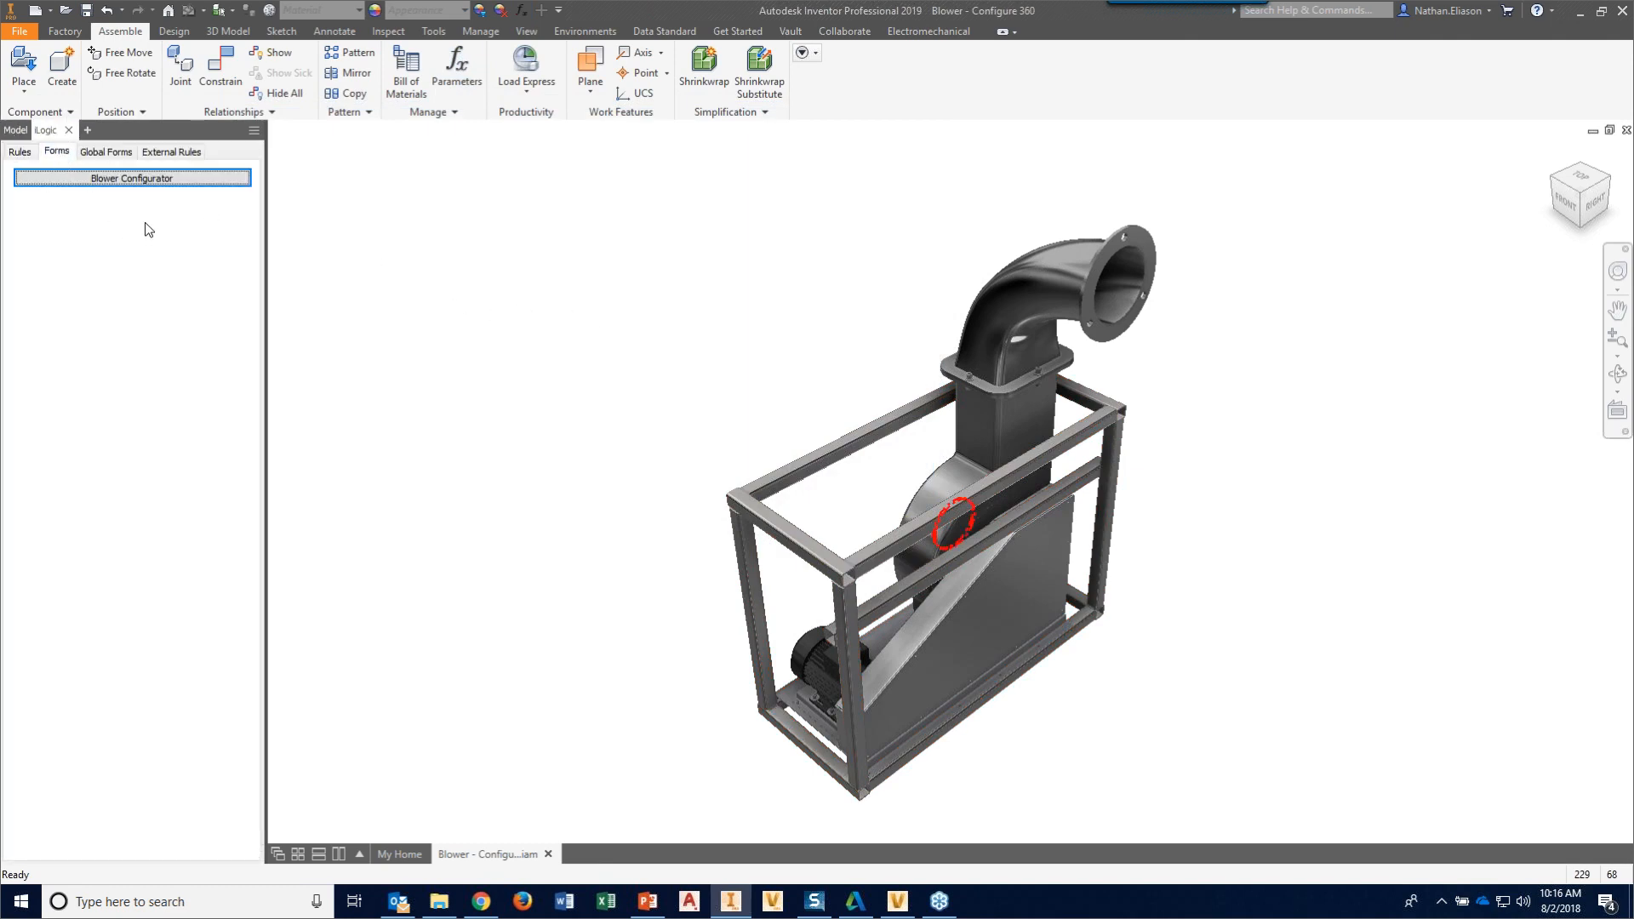
left_click(19, 152)
right_click(109, 294)
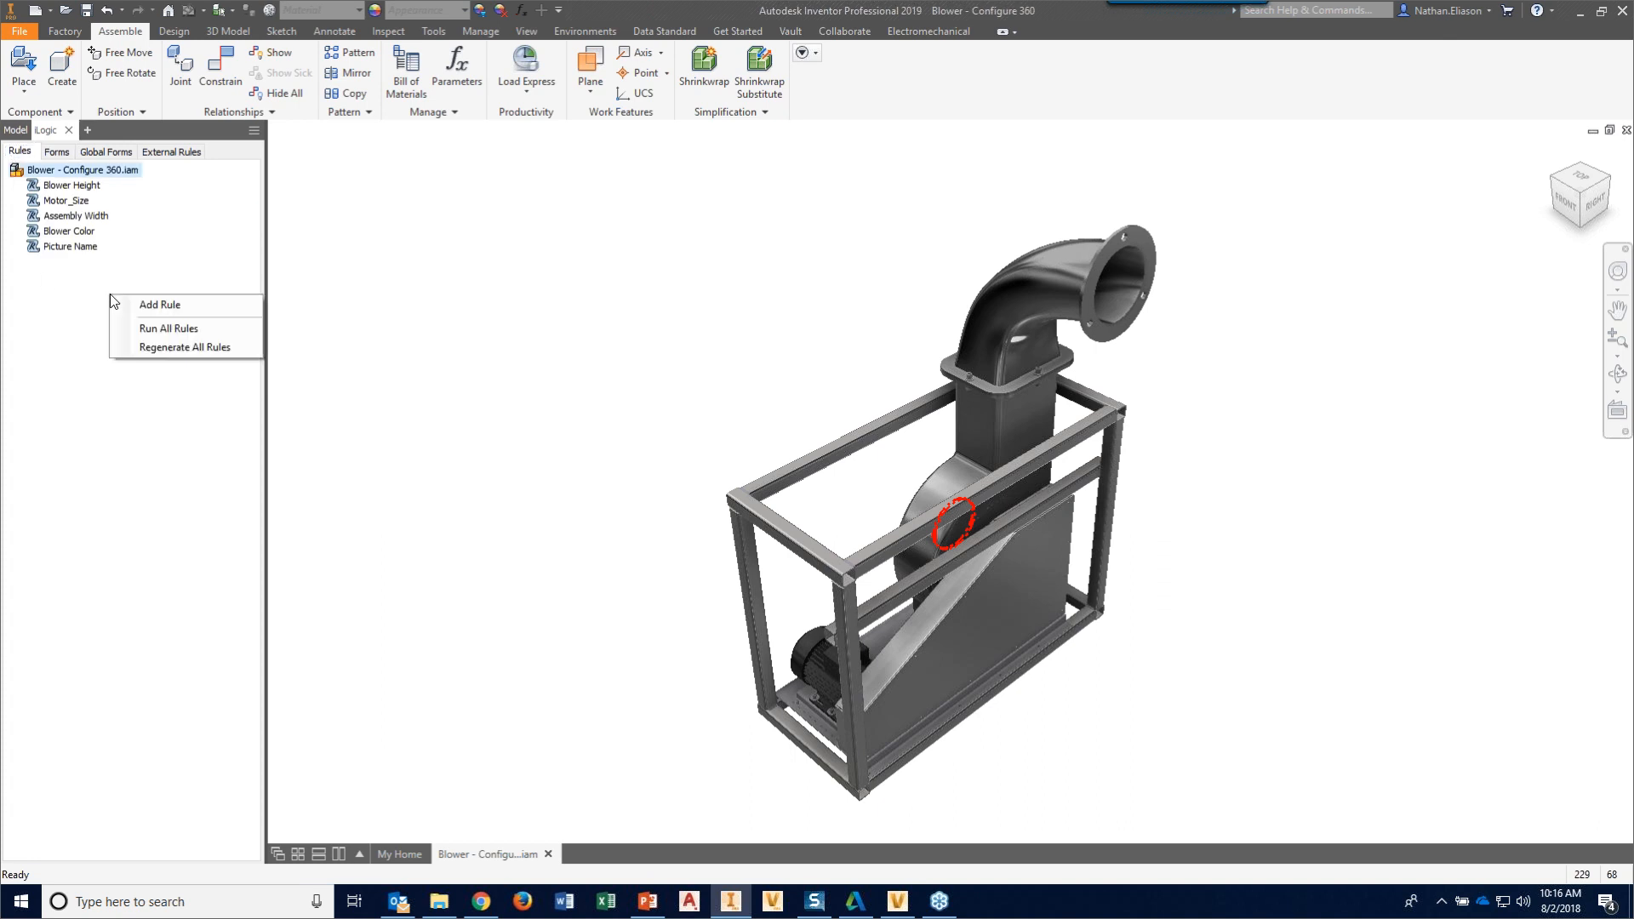
left_click(143, 304)
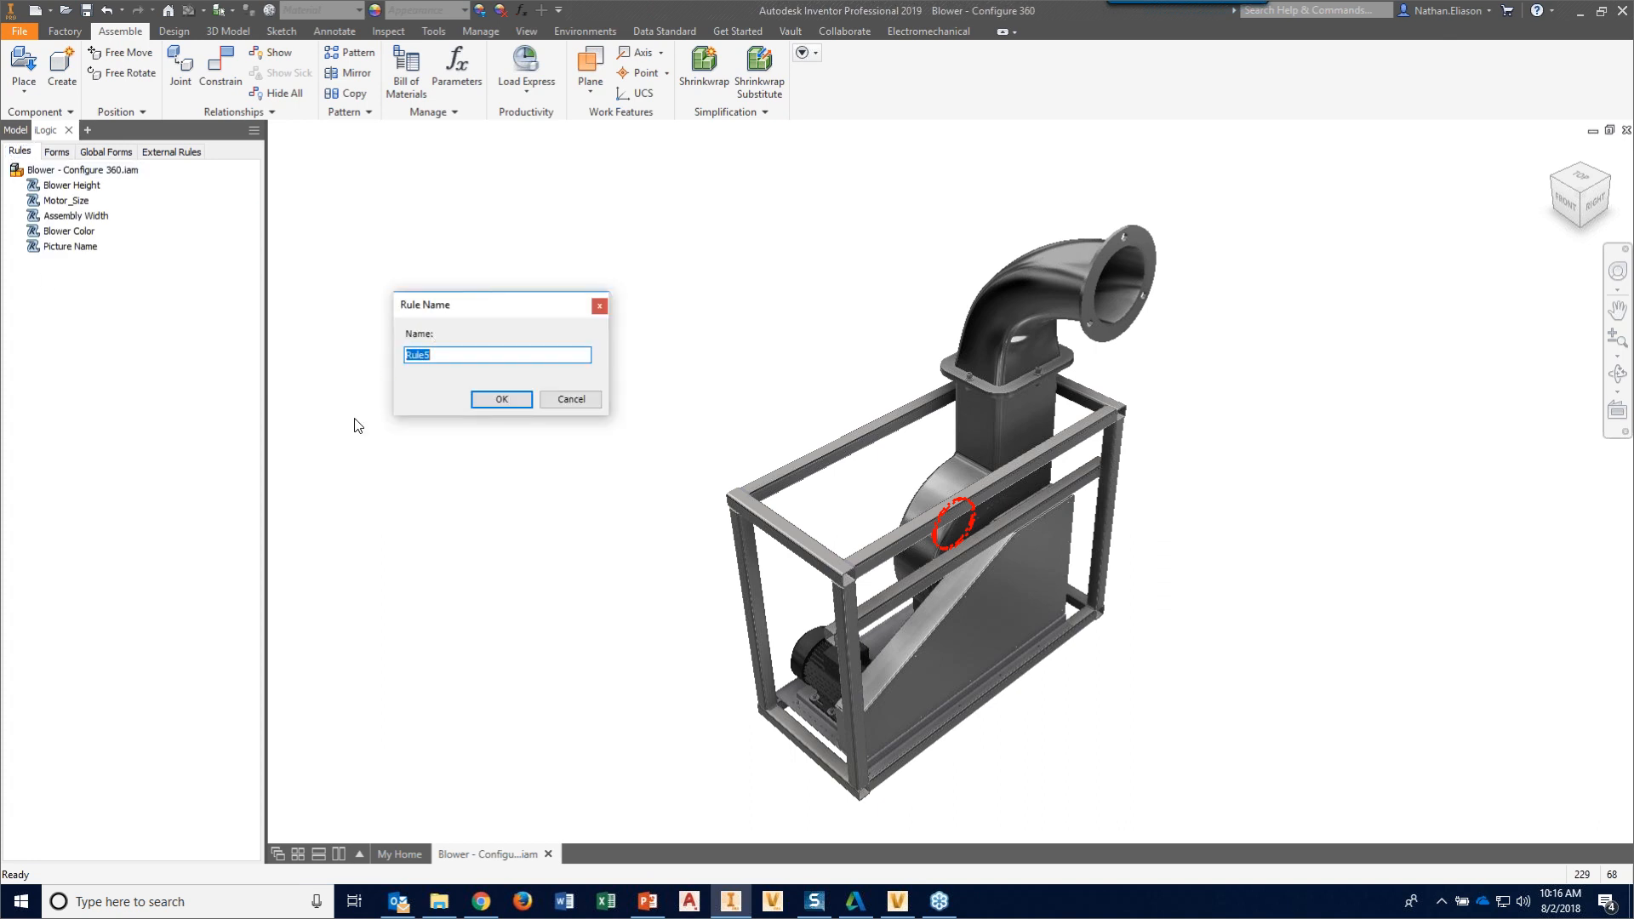
type("Exhaust Output Connector")
key("Return")
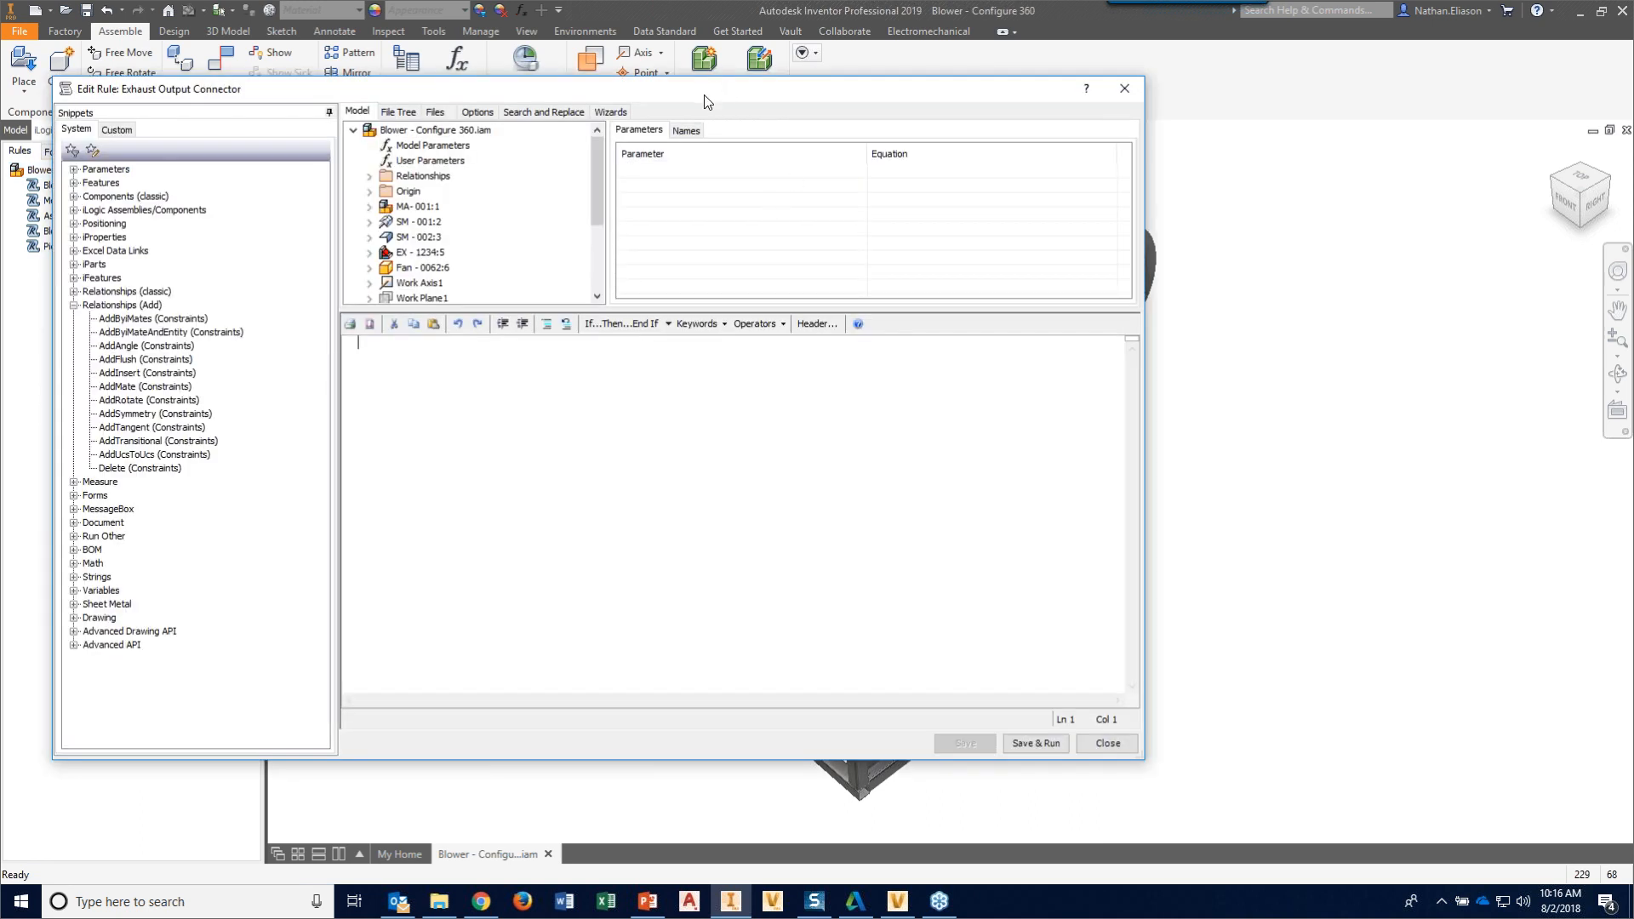
left_click_drag(714, 92, 946, 111)
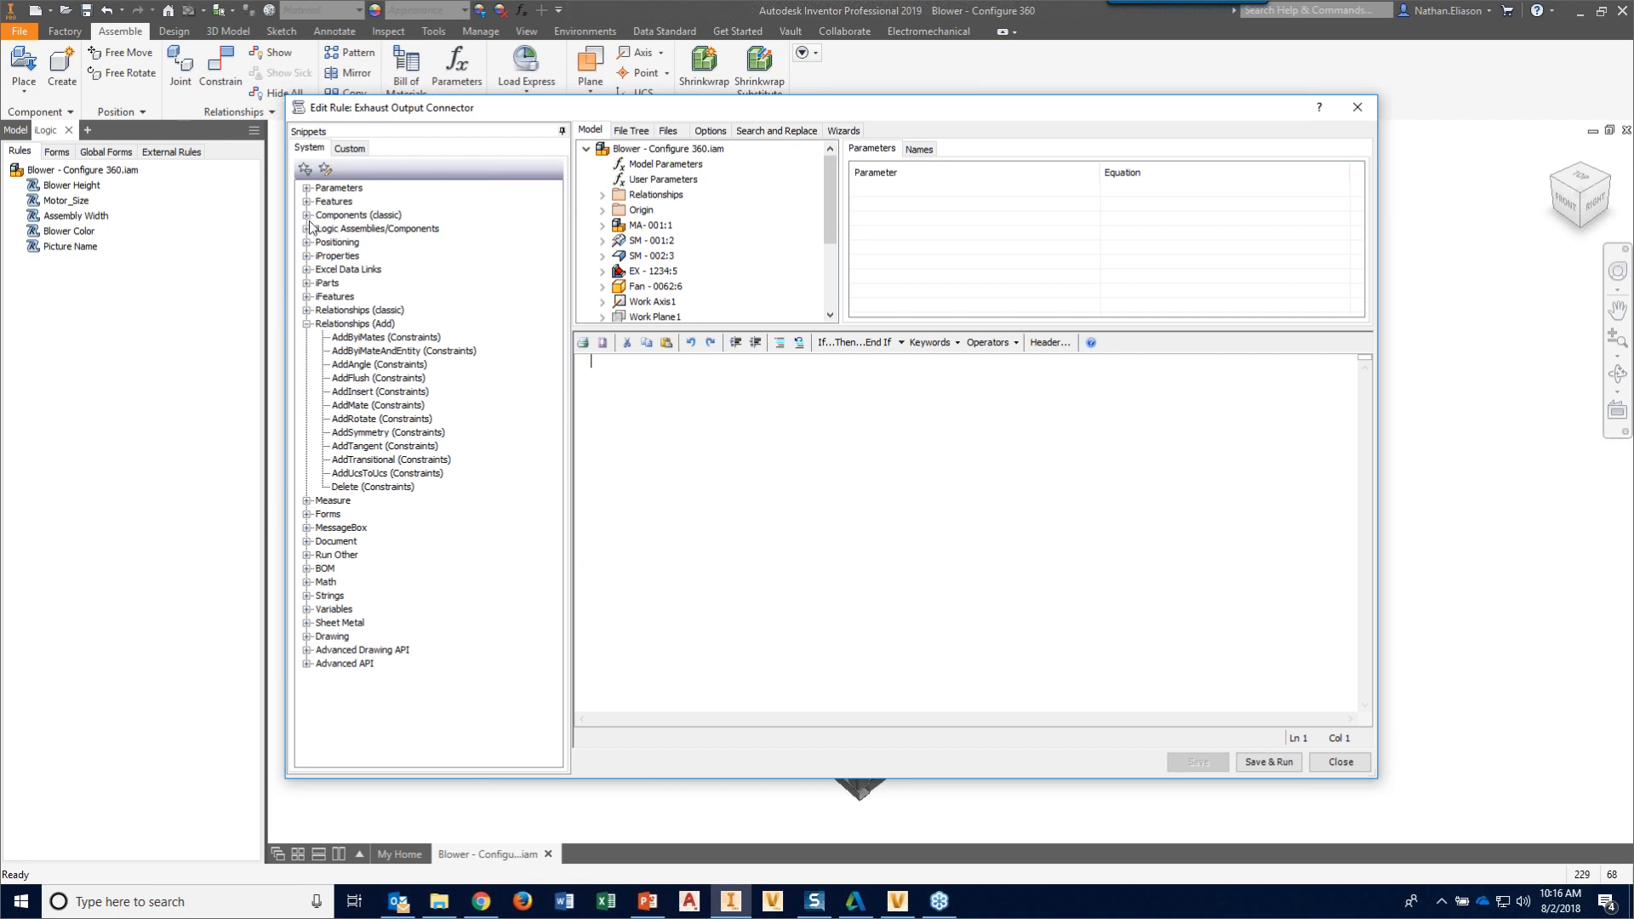
- Examine the rule snippets available for iLogic Assemblies/Components and for adding constraint relationships
left_click(307, 324)
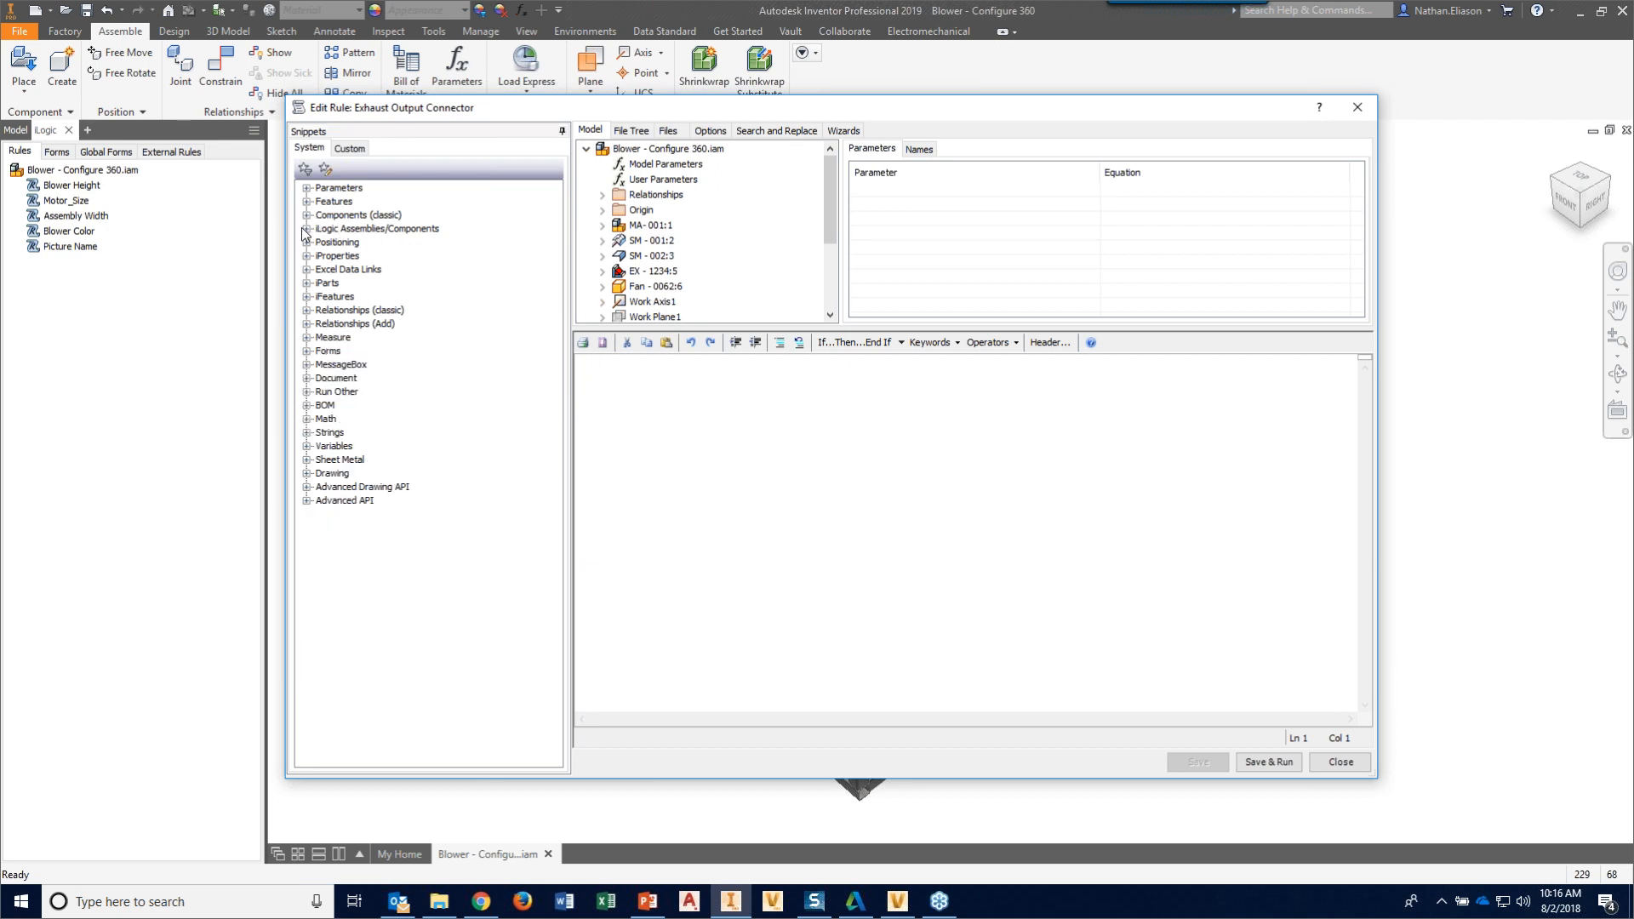
left_click(306, 229)
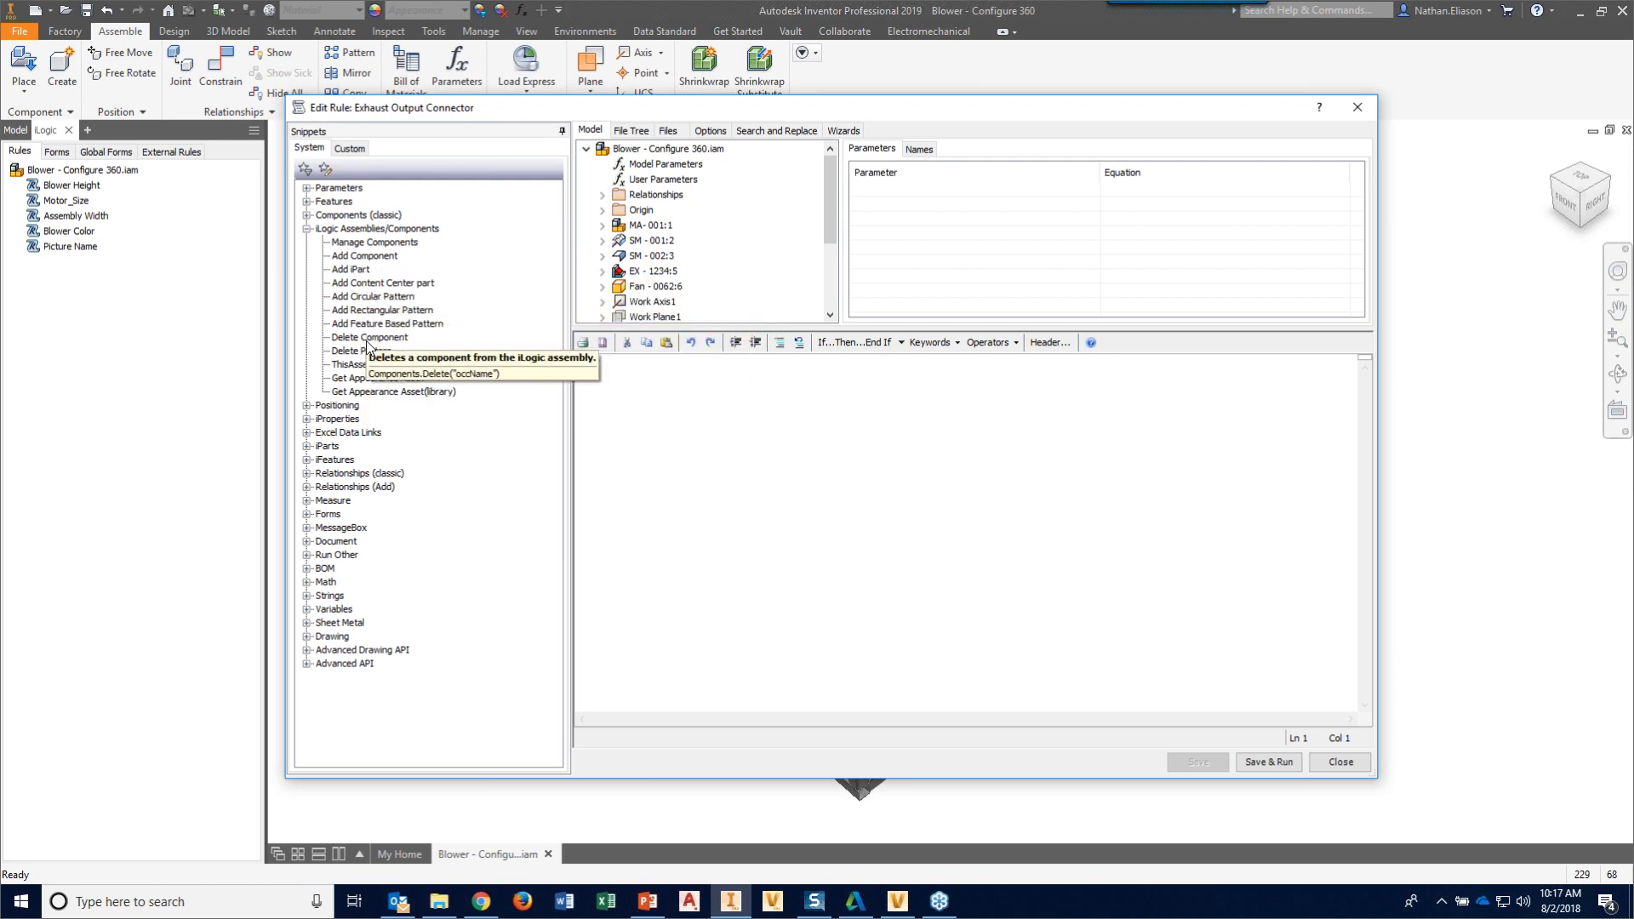
left_click(306, 229)
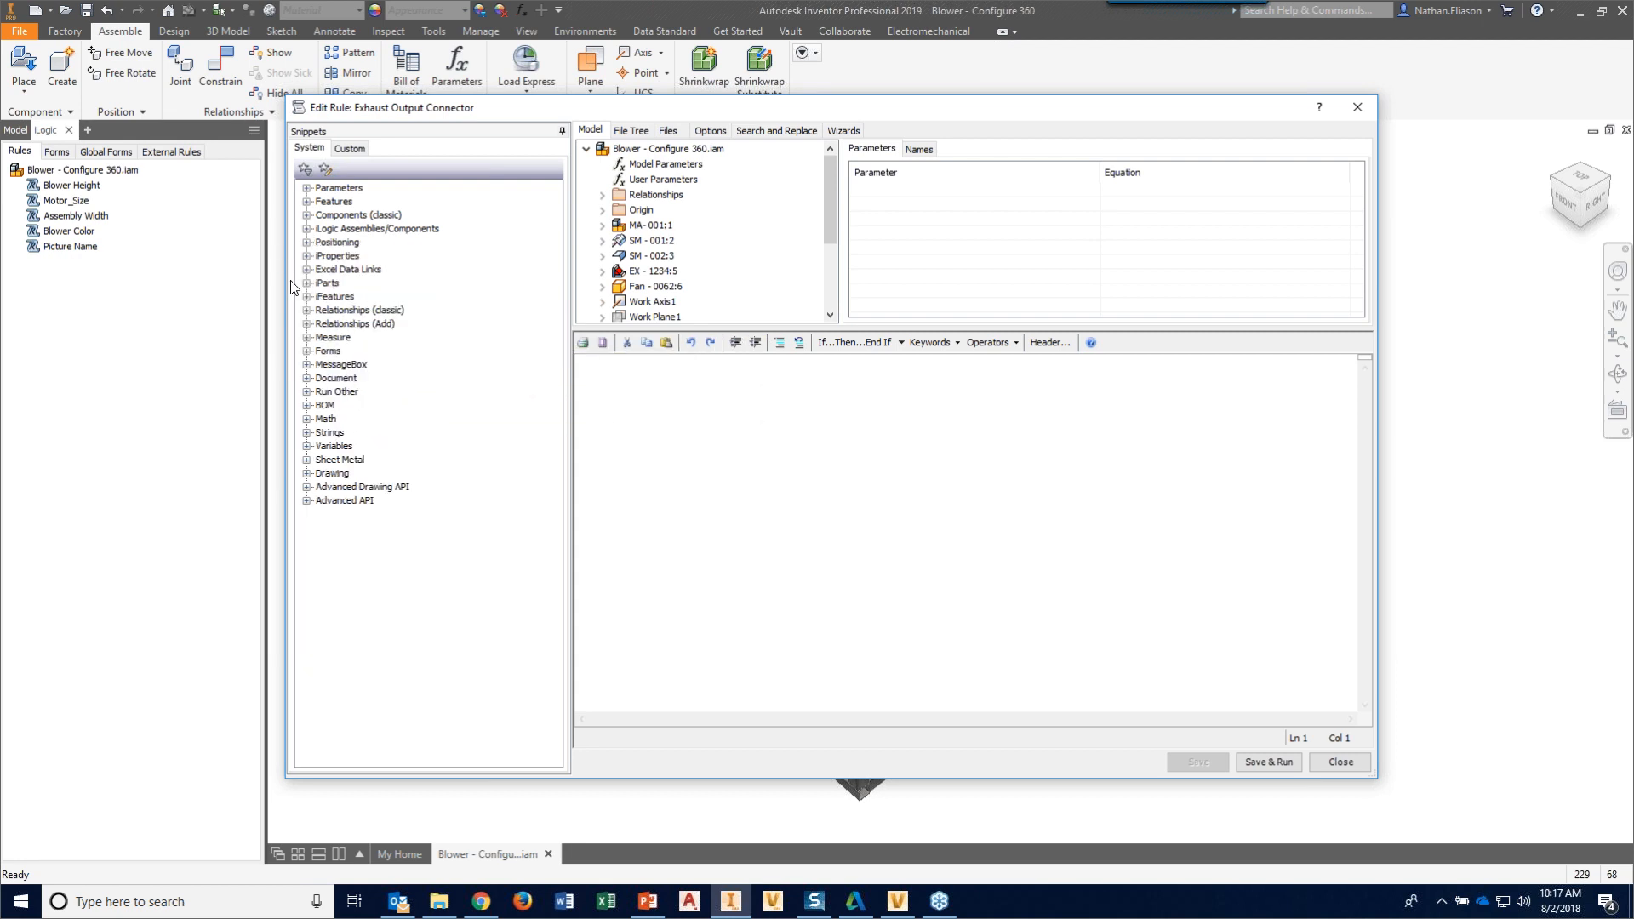
left_click(306, 324)
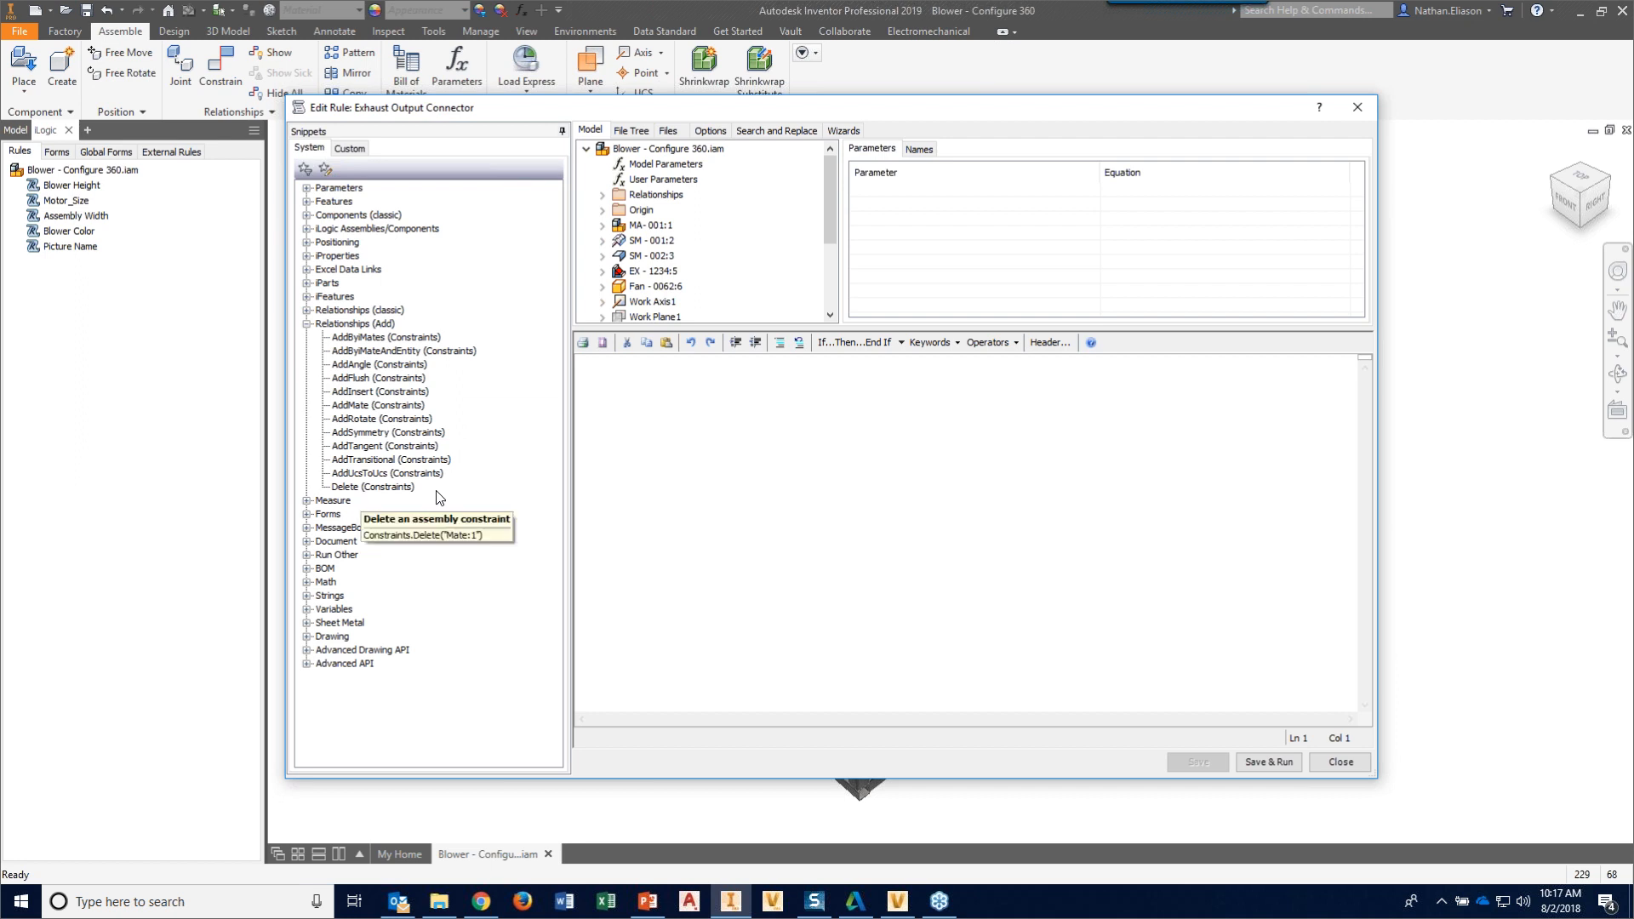
left_click(307, 325)
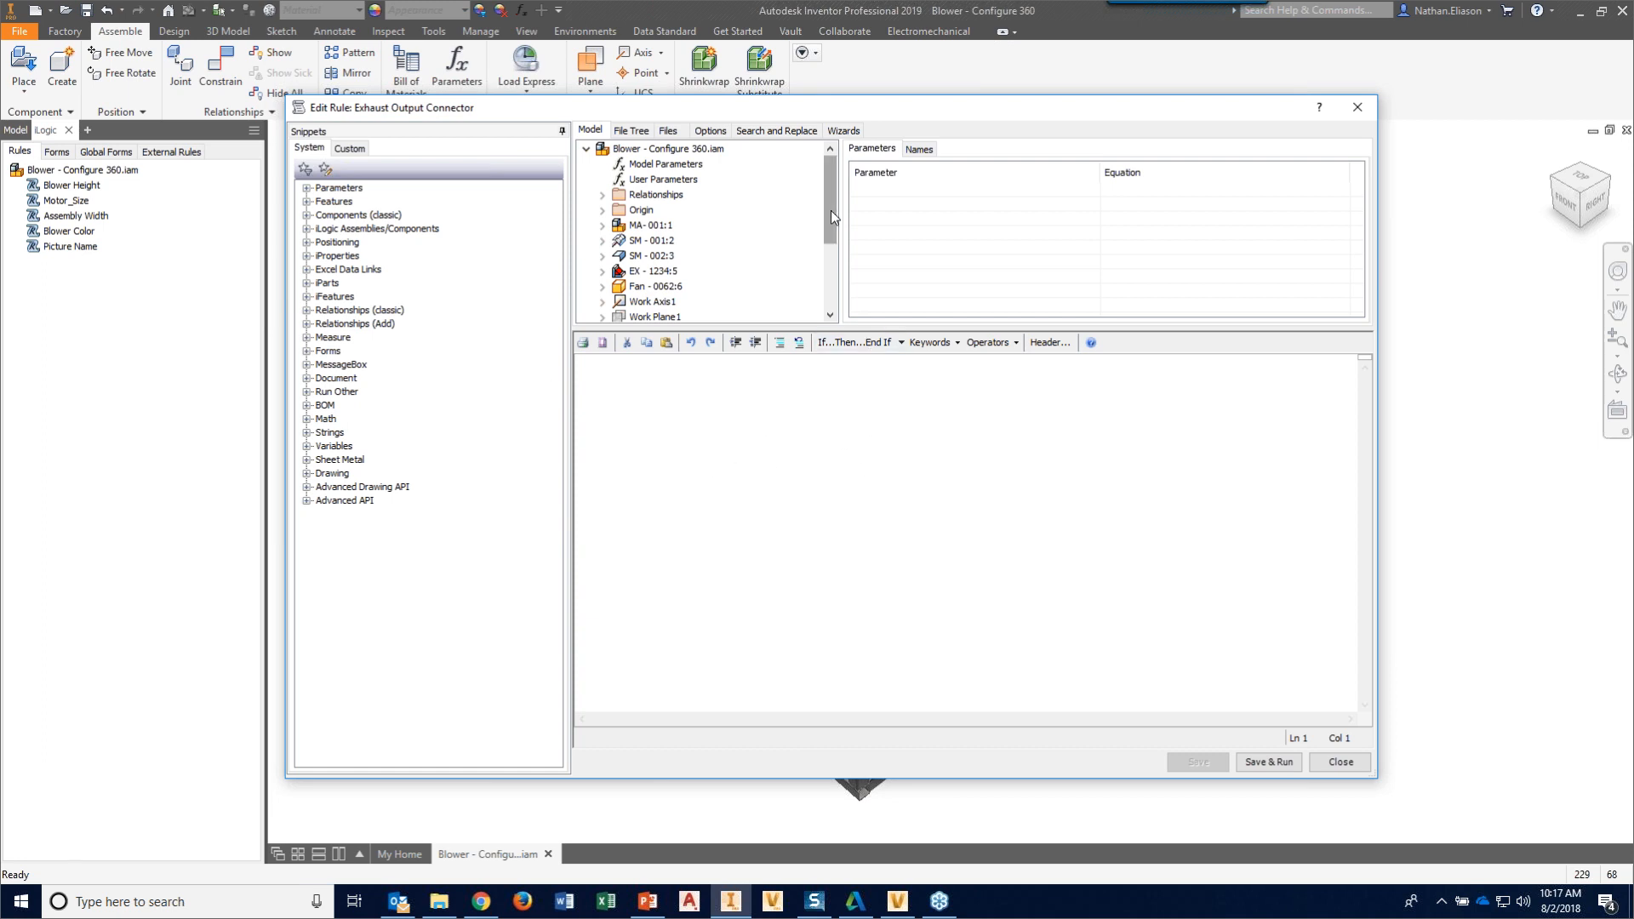
- Try capturing the current state of Elbow Circular Flange:1 as Components.Add code in the rule, and undo the insertion
scroll(831, 212, "down", 3)
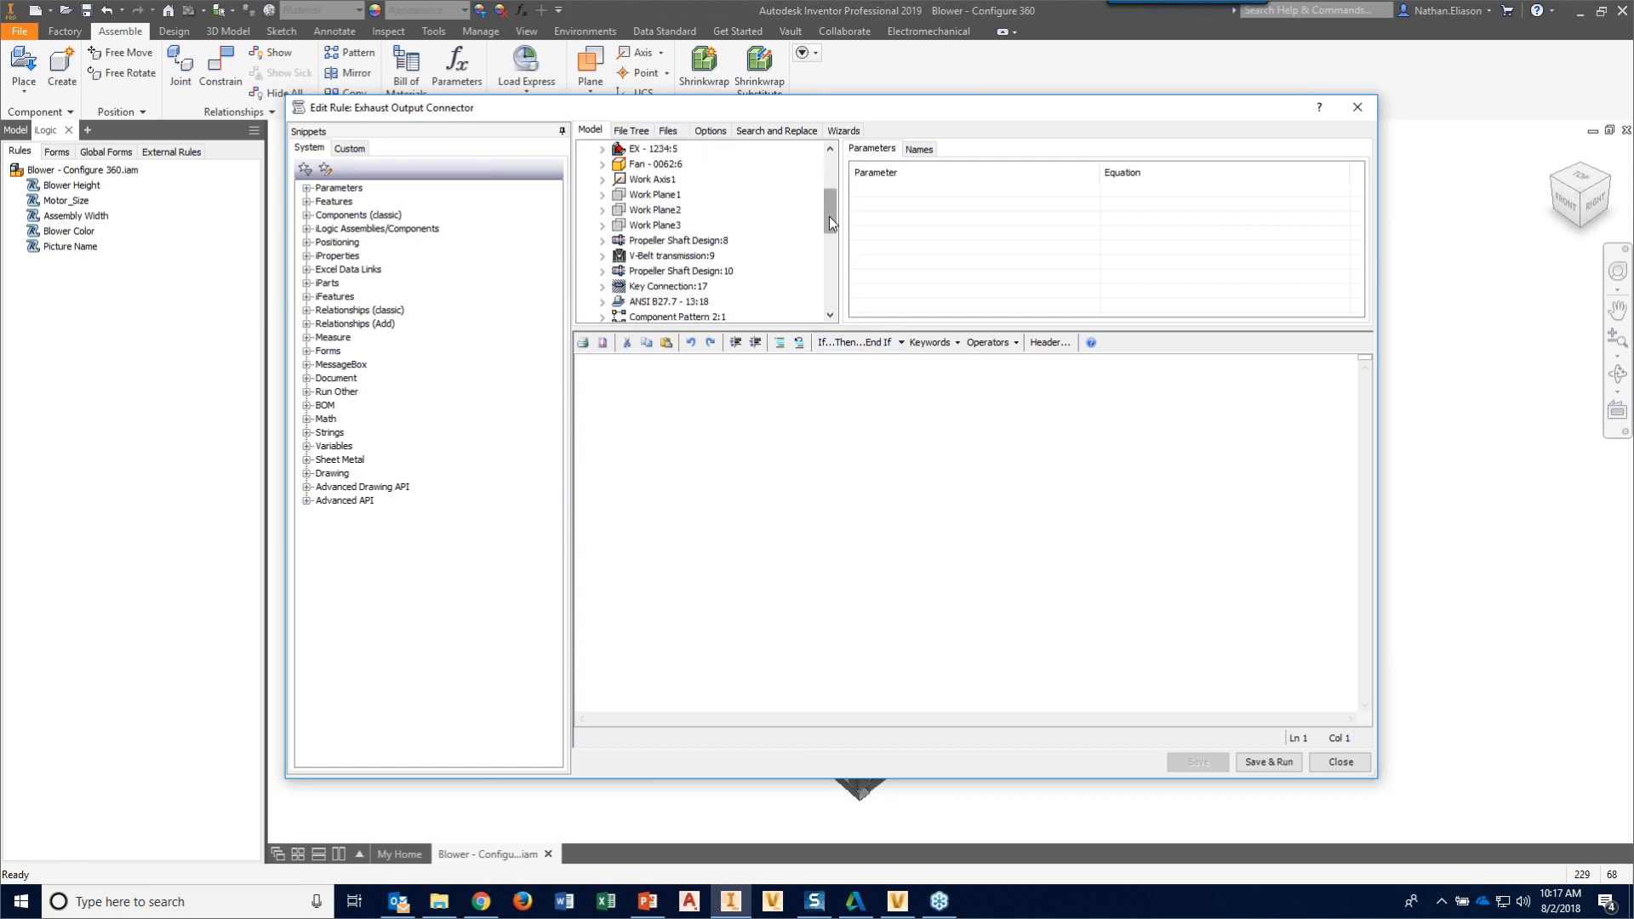
left_click_drag(829, 217, 830, 290)
left_click(685, 304)
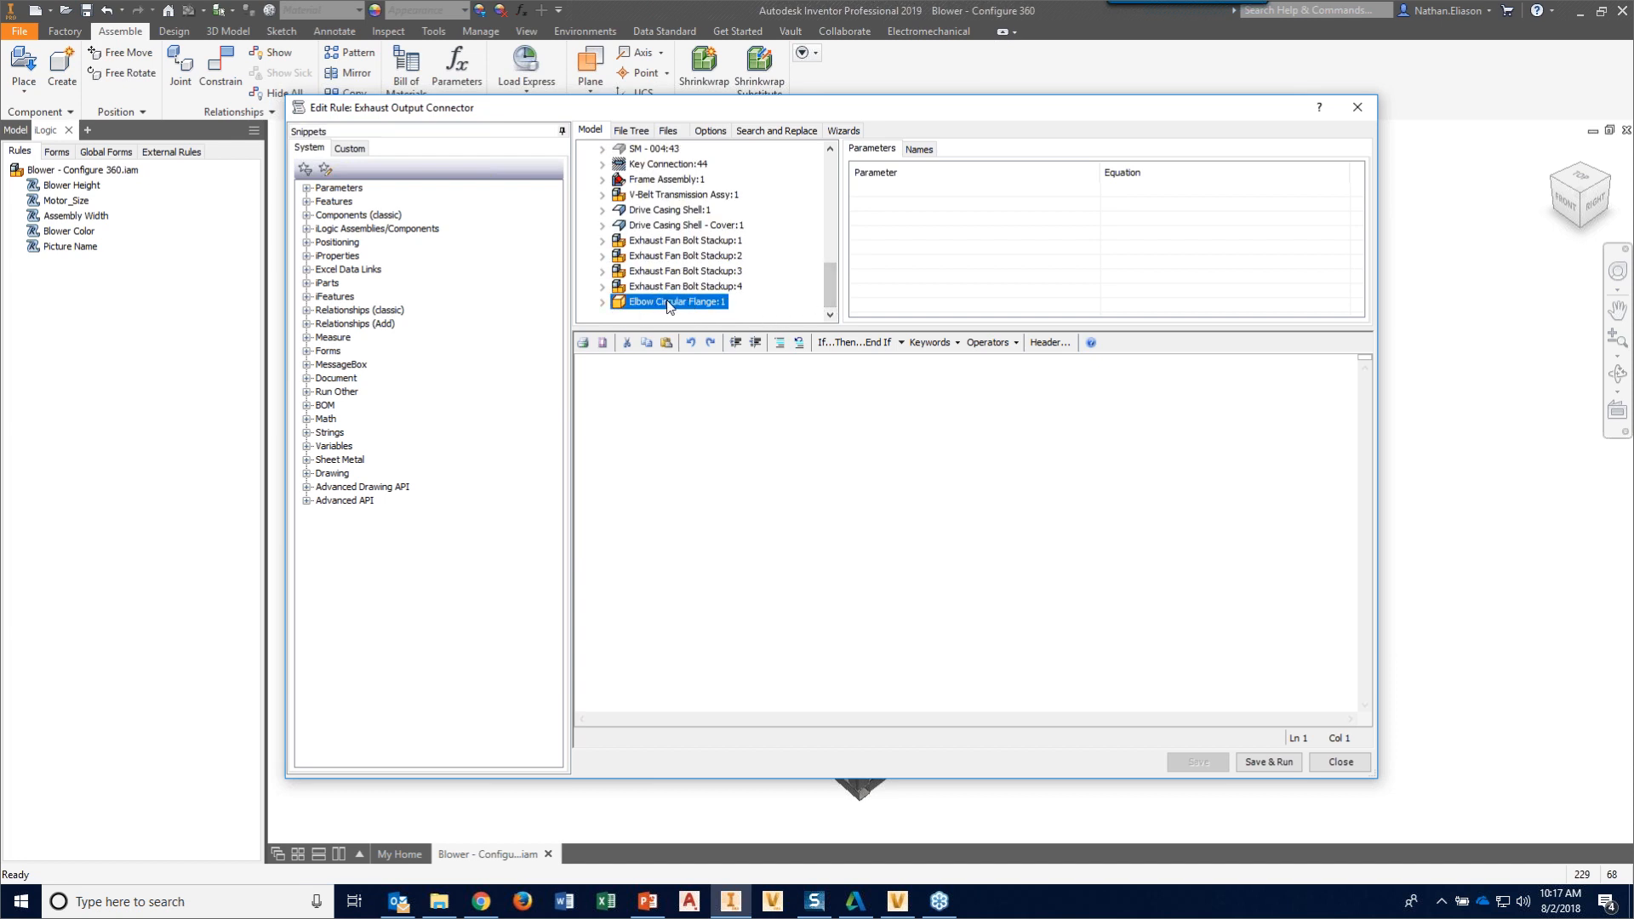
right_click(669, 306)
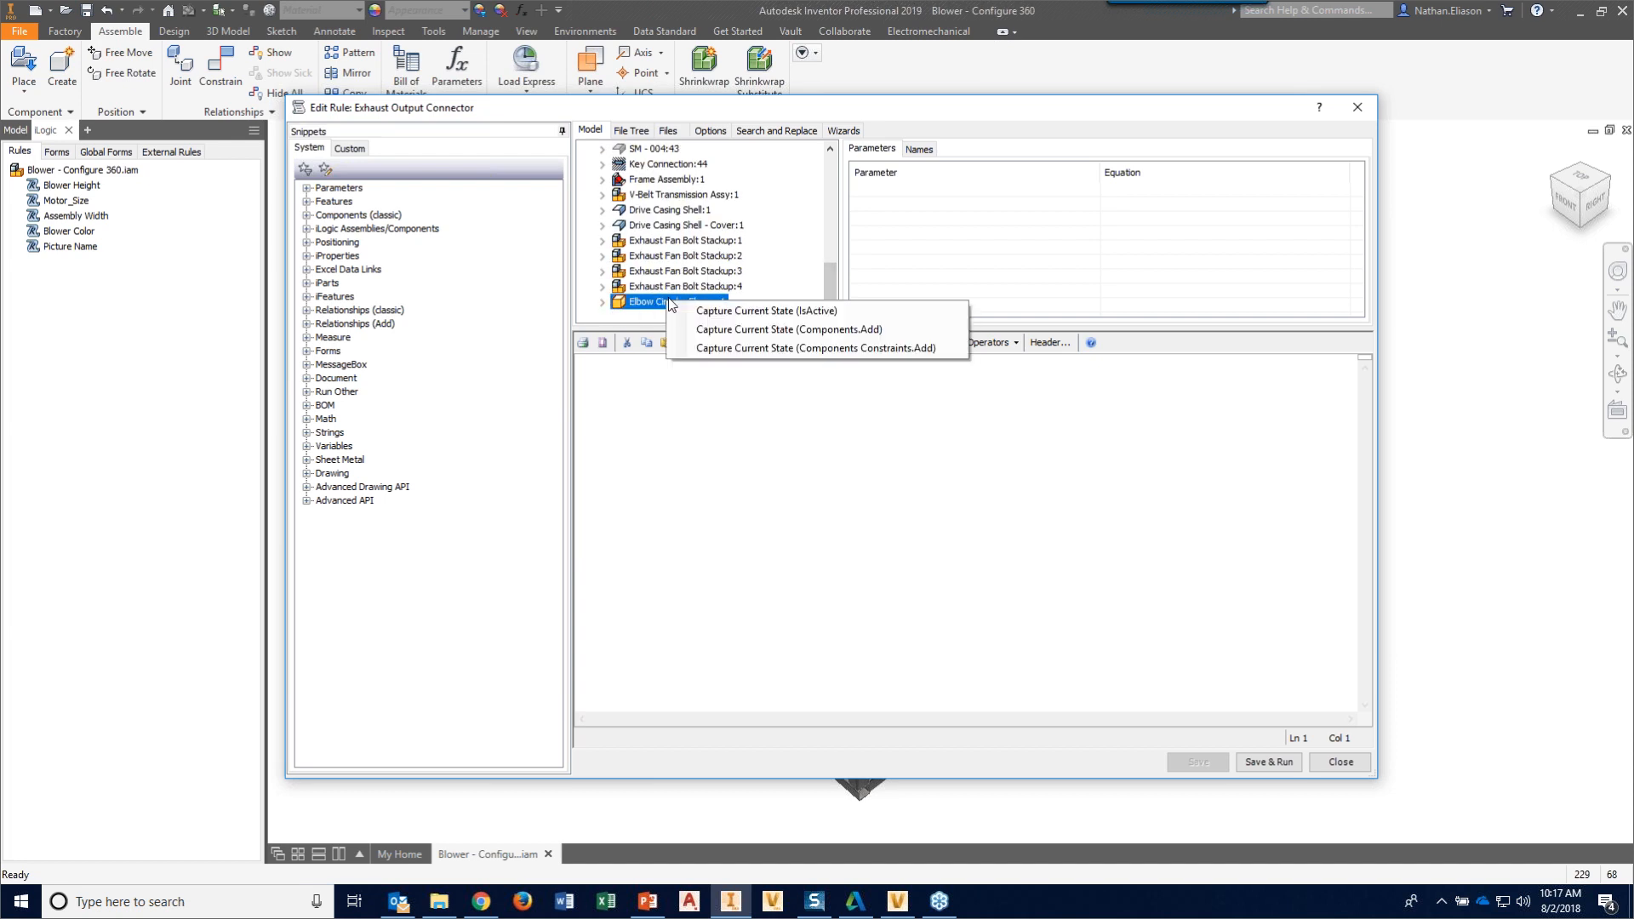
left_click(754, 331)
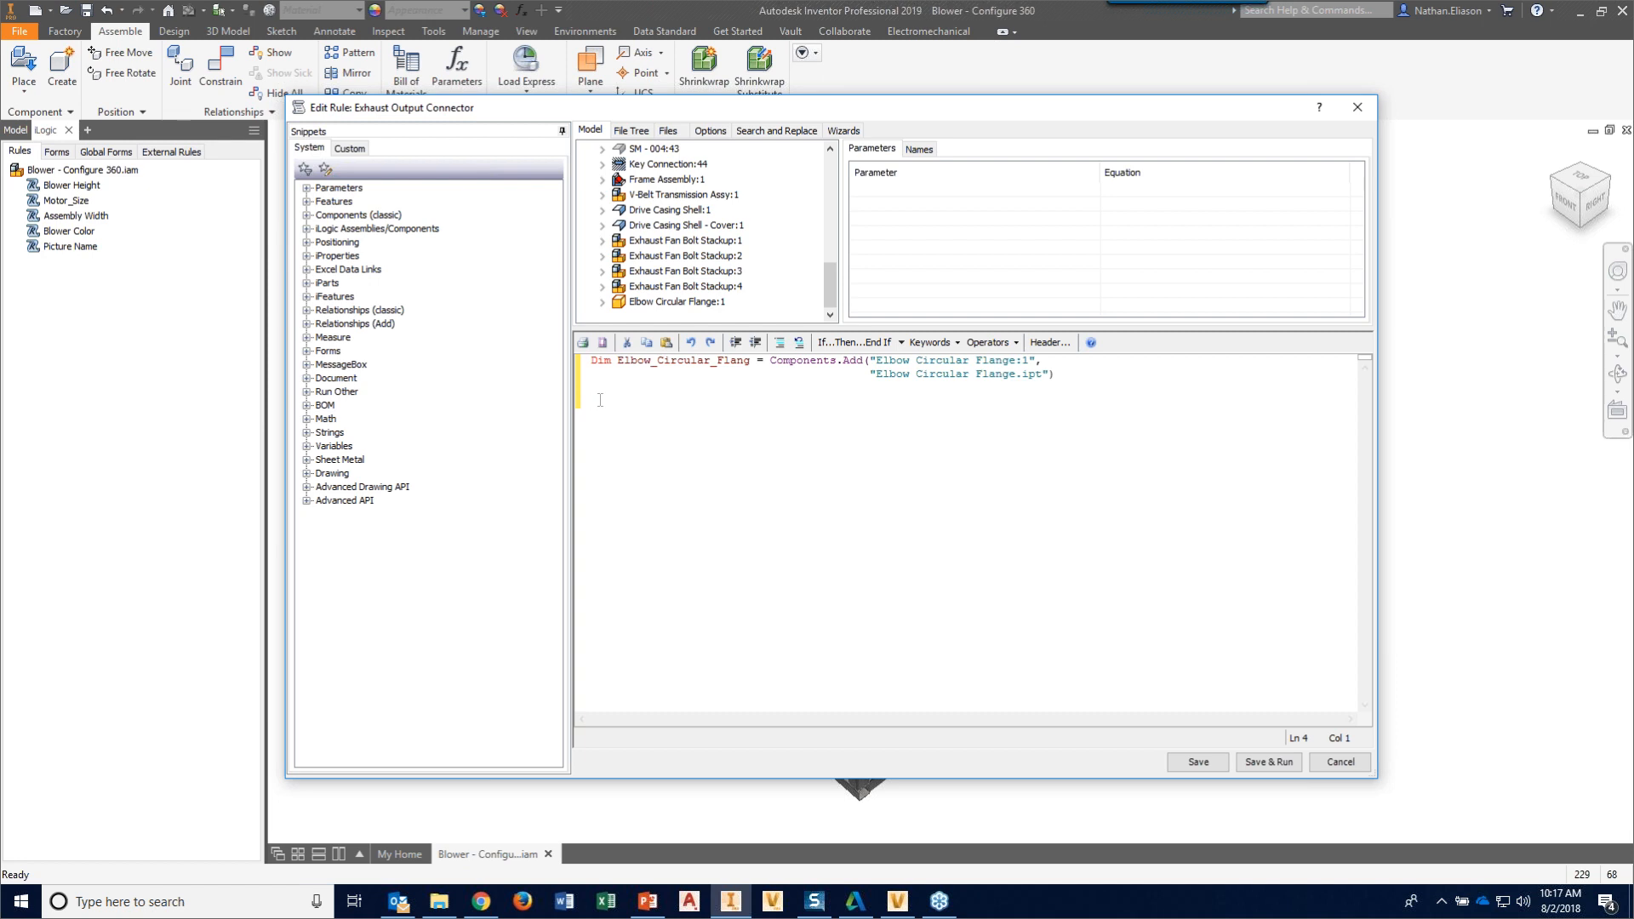
key("ctrl+z")
- Capture the current state of Elbow Circular Flange:1 with its constraints (Components Constraints.Add) in the rule, and save the rule
right_click(669, 305)
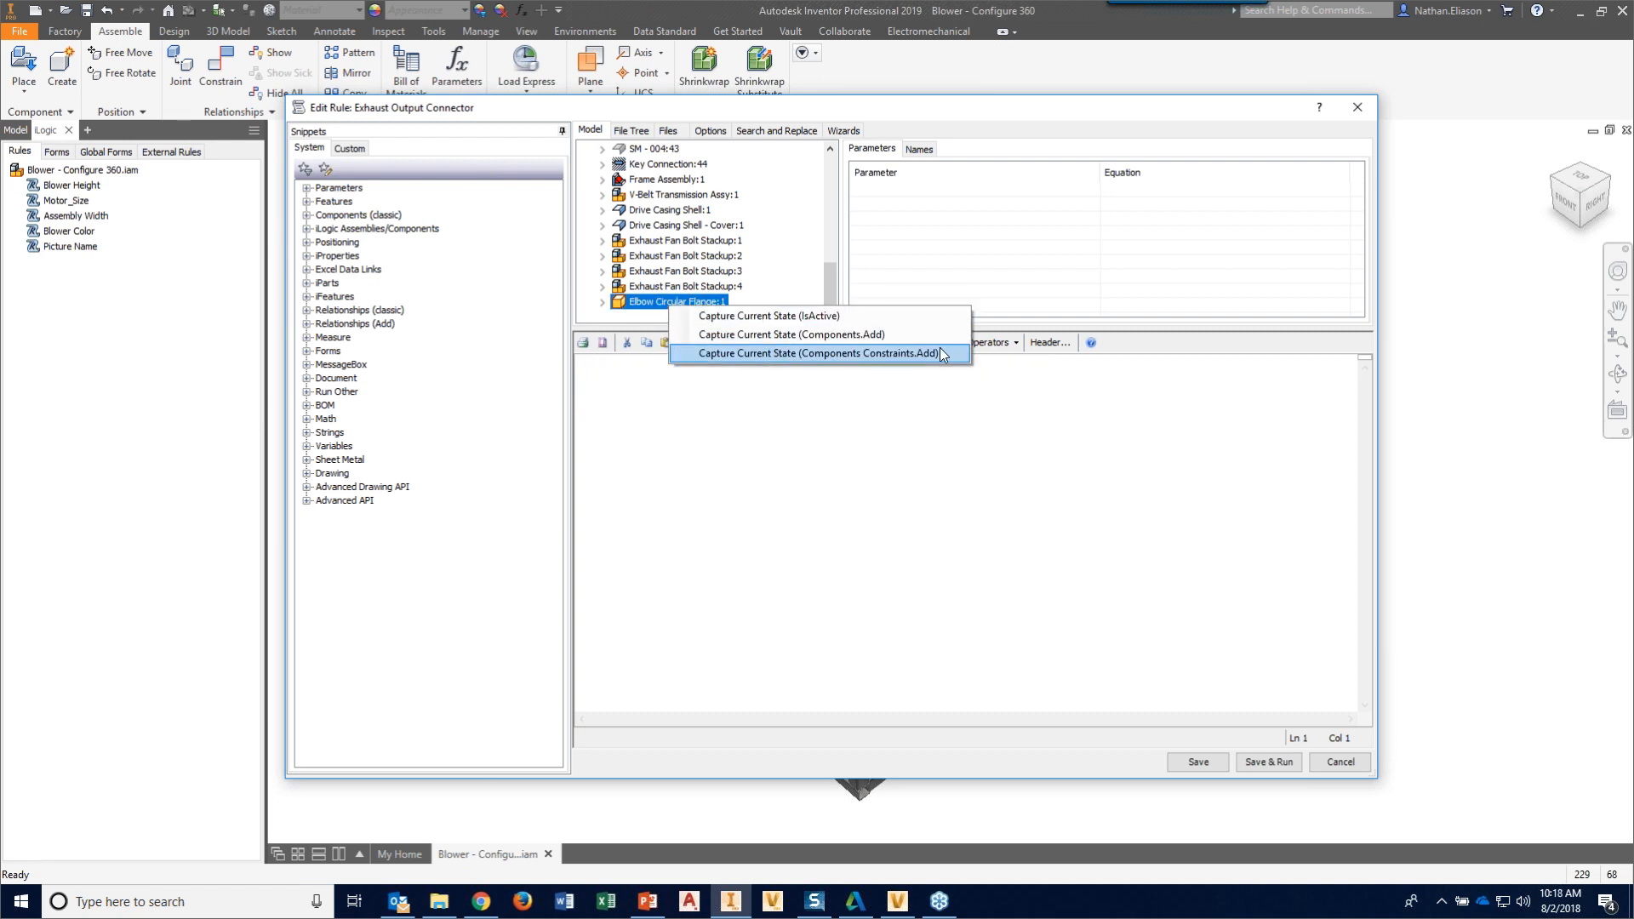
left_click(886, 353)
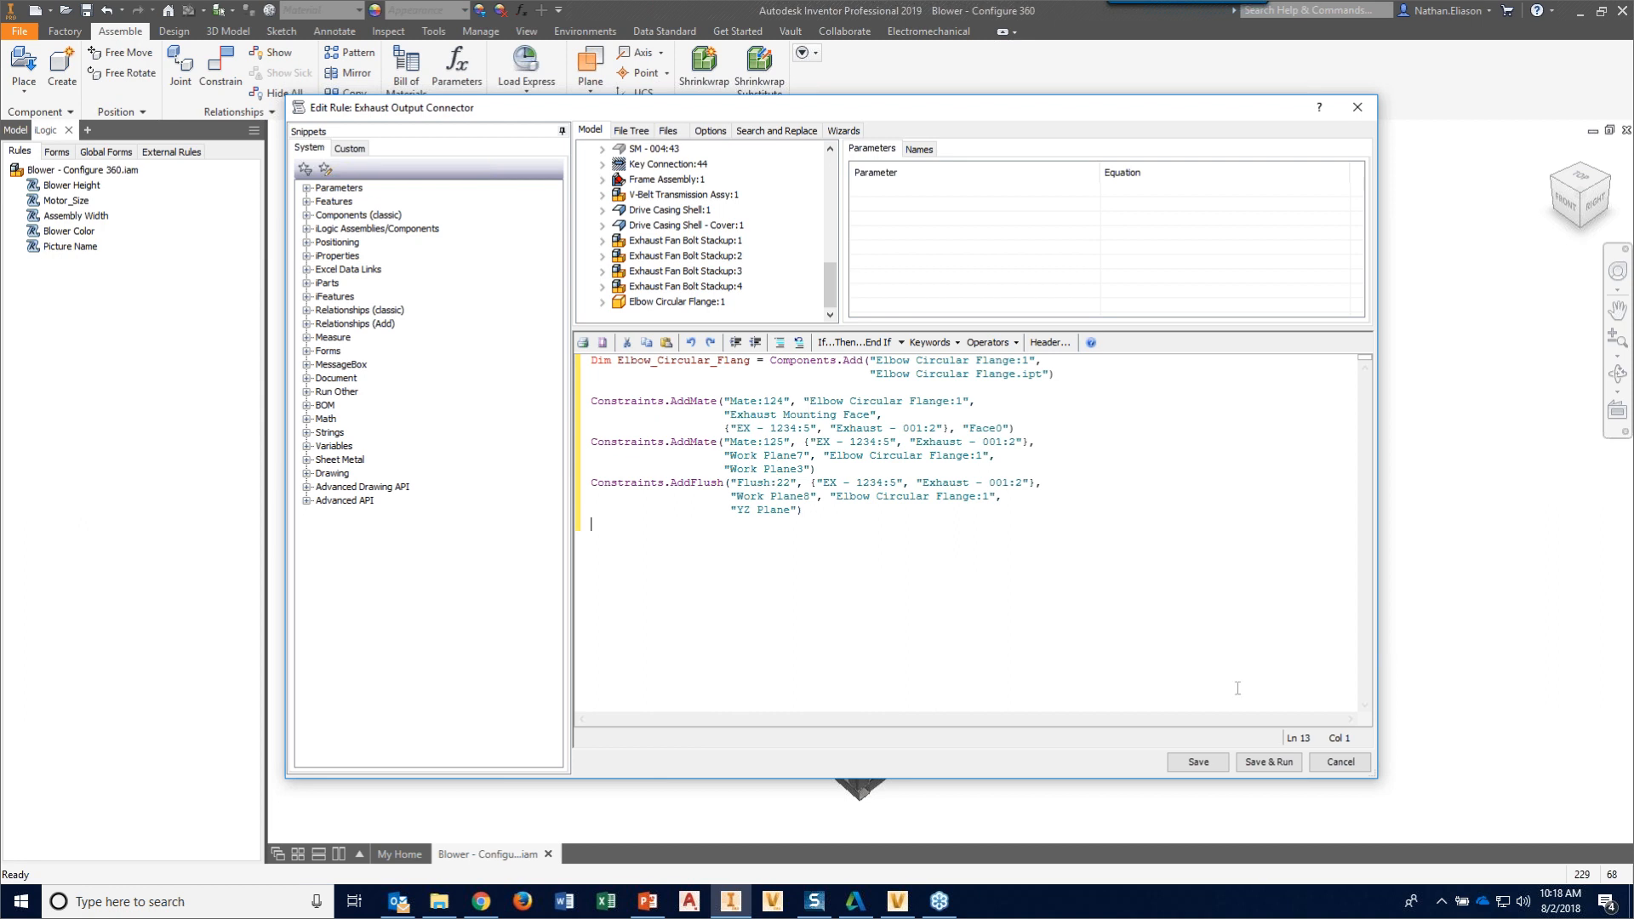
left_click(1197, 762)
left_click(1337, 762)
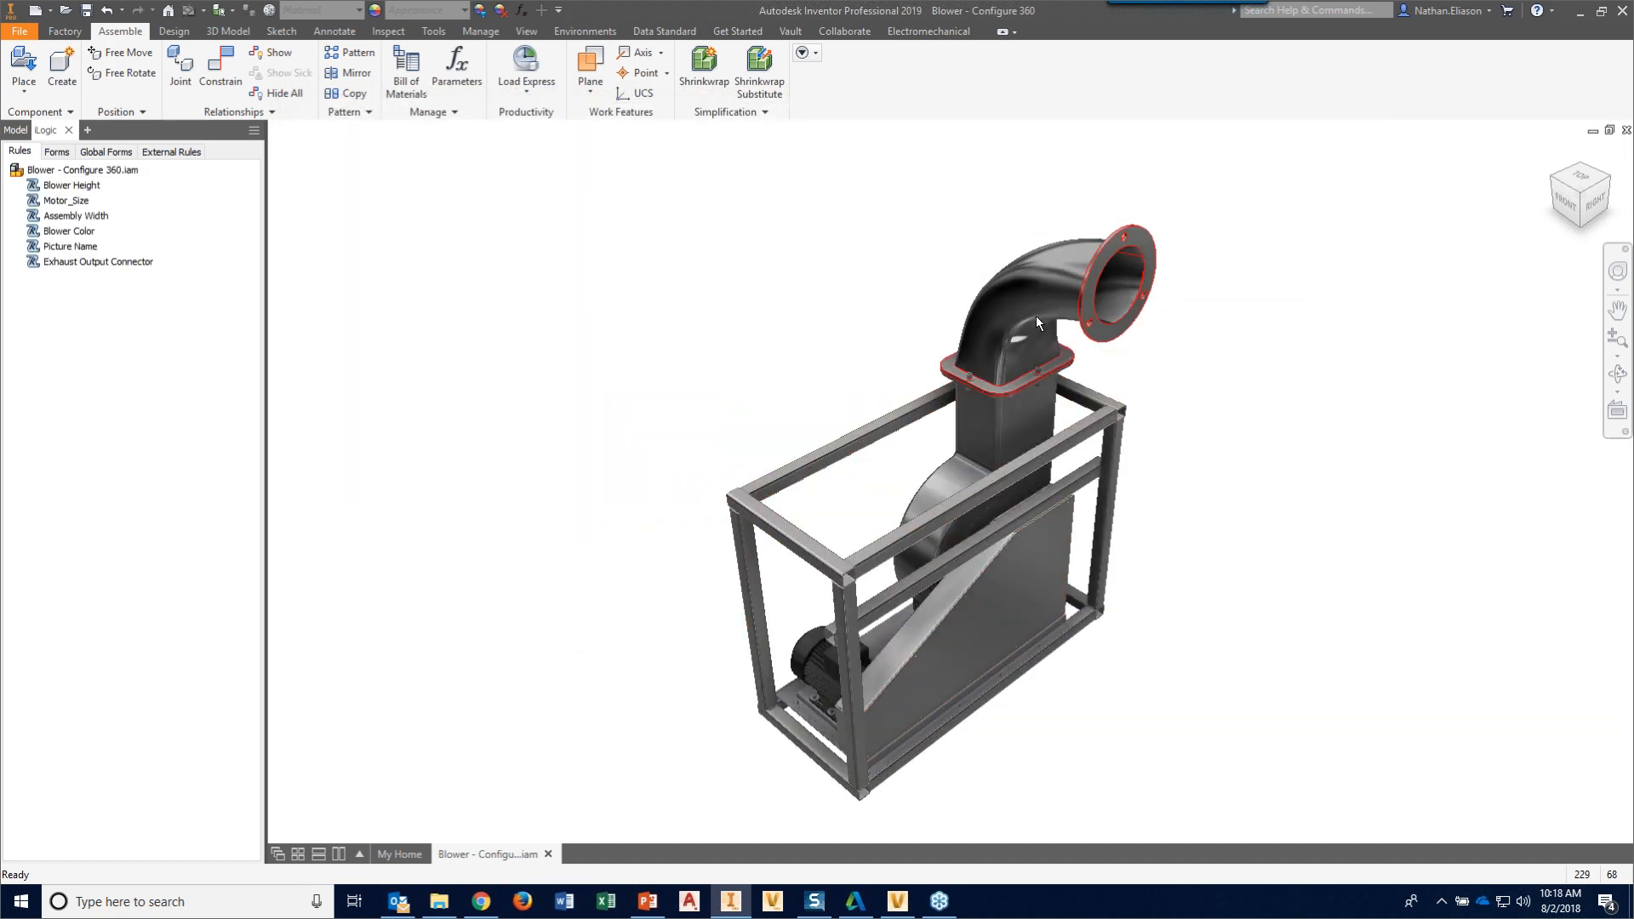
- Delete the Elbow Circular Flange:1 component from the blower assembly
left_click(15, 130)
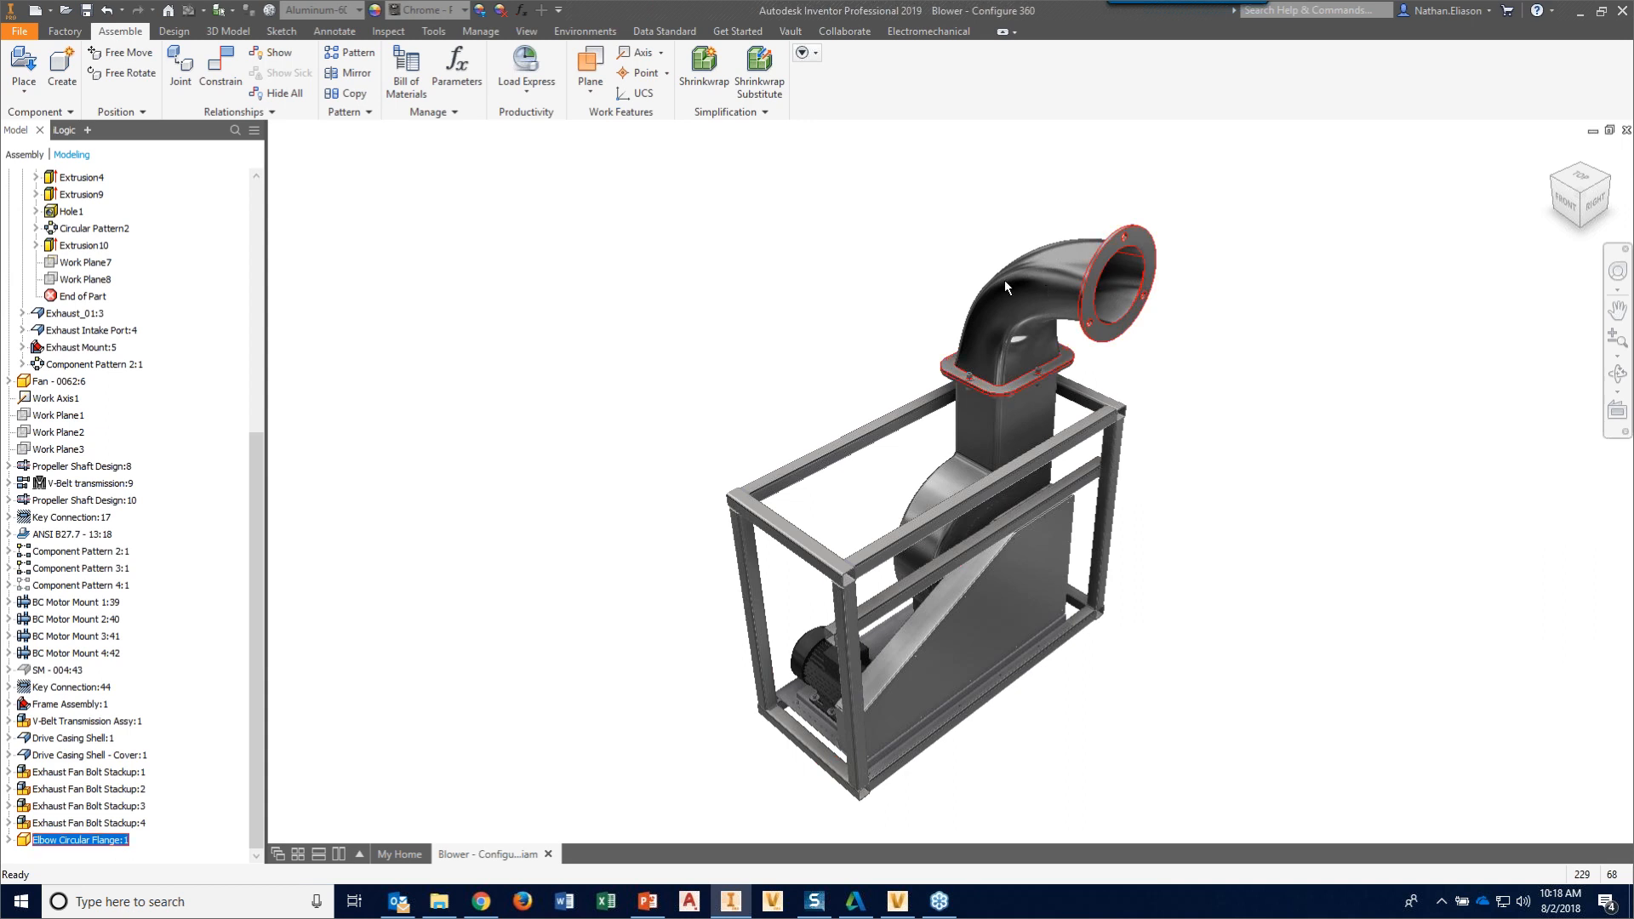
key("Delete")
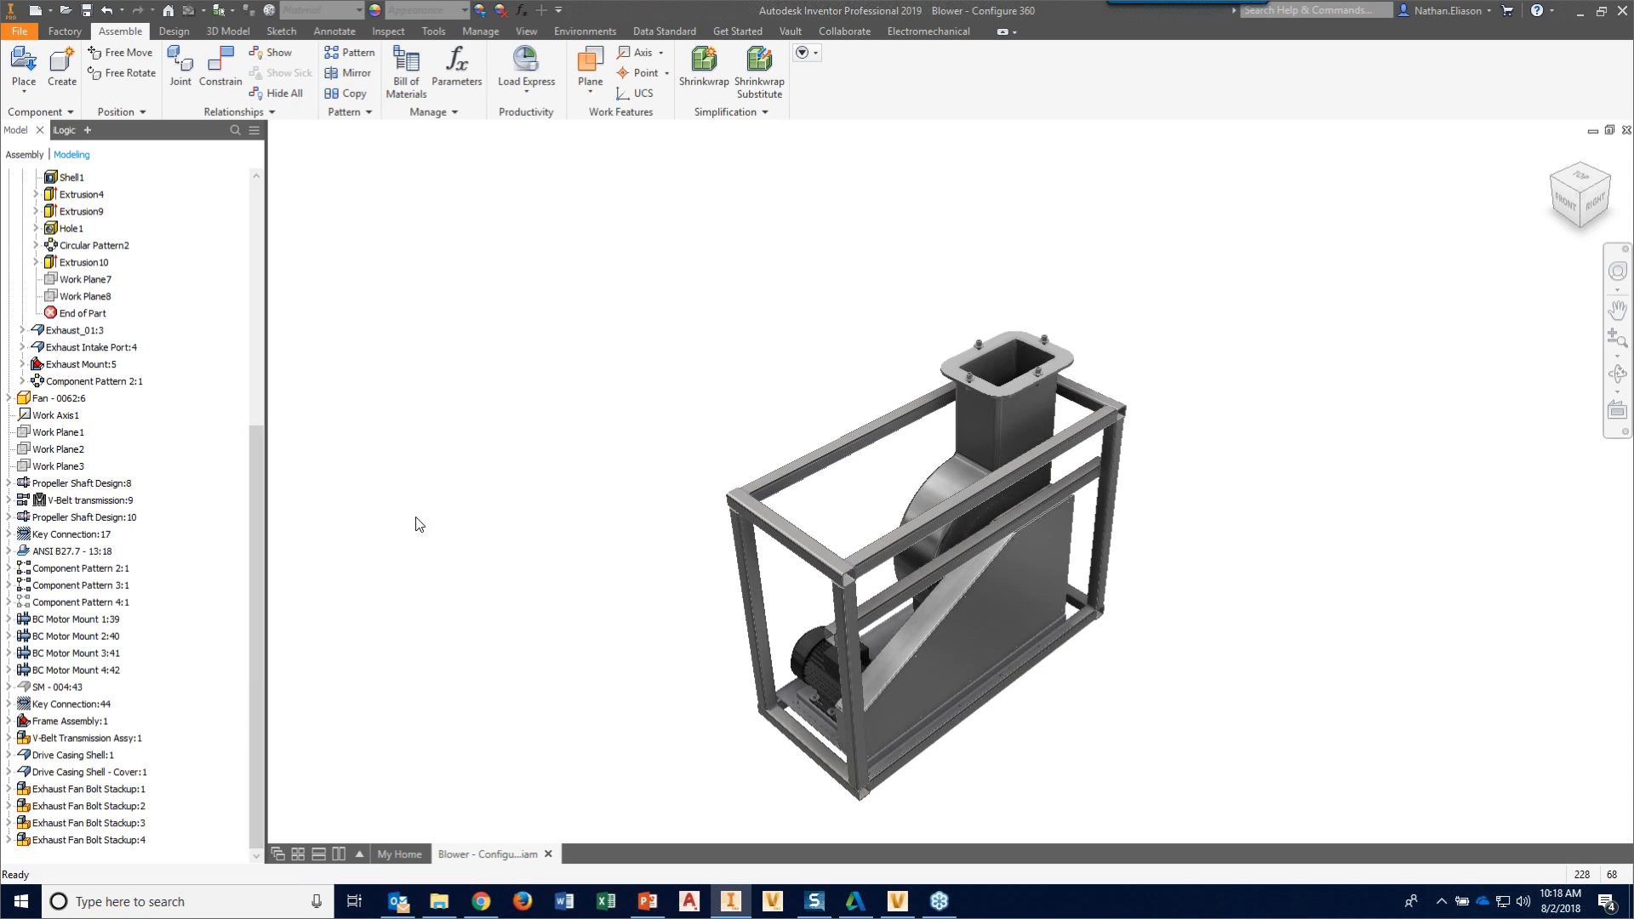
- Run the Exhaust Output Connector iLogic rule to place the elbow on the blower
left_click(66, 131)
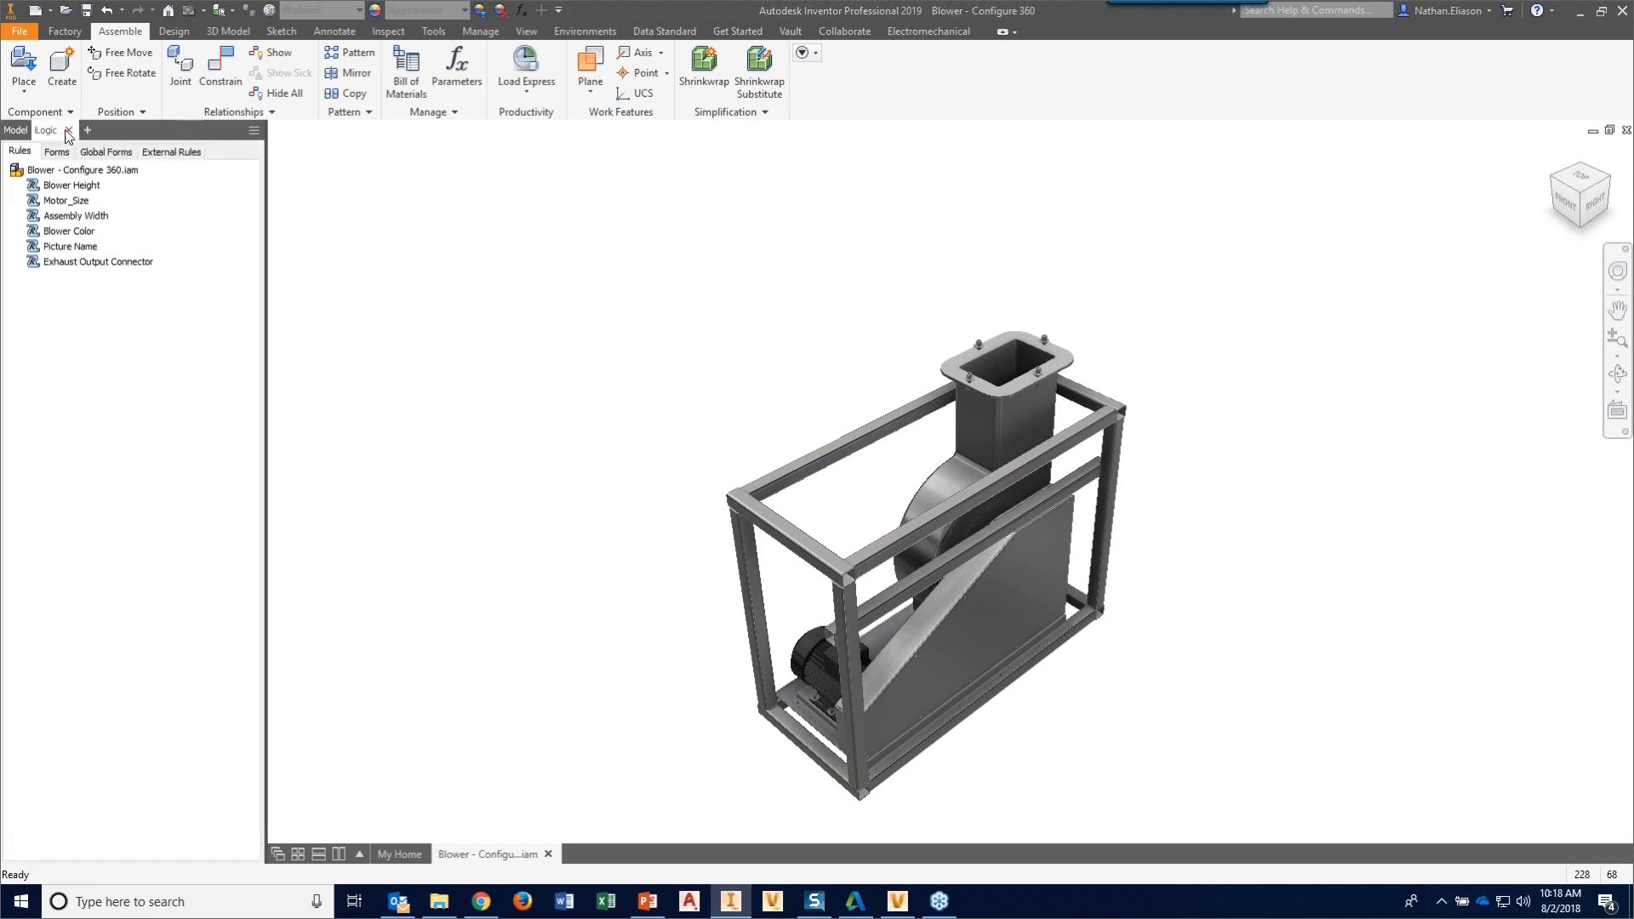
right_click(104, 263)
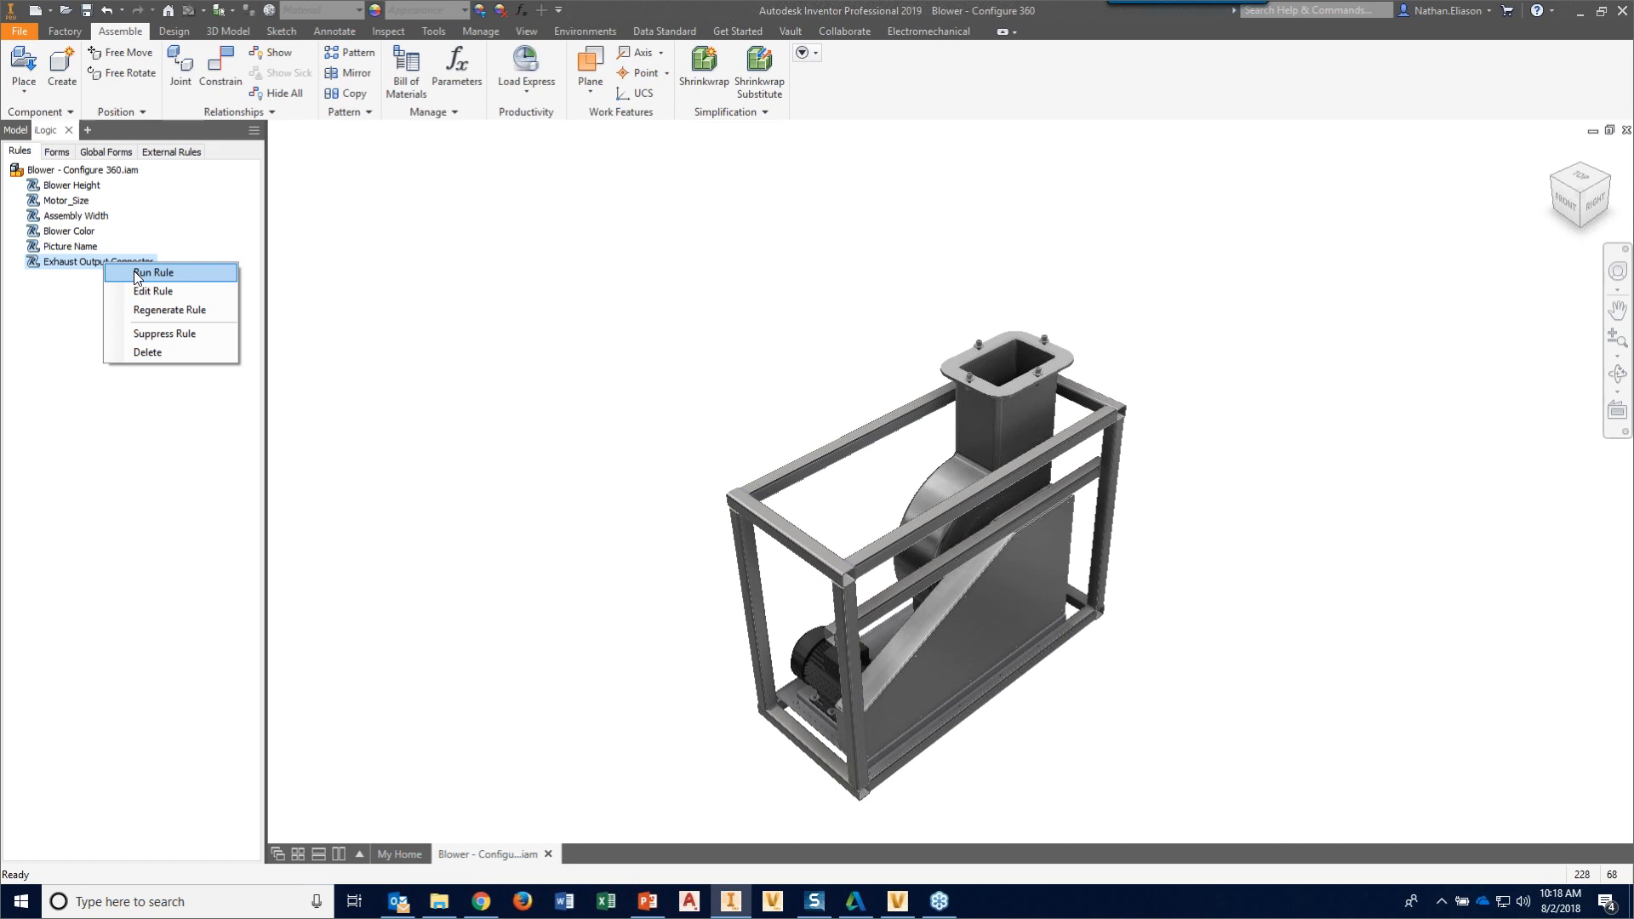
left_click(138, 274)
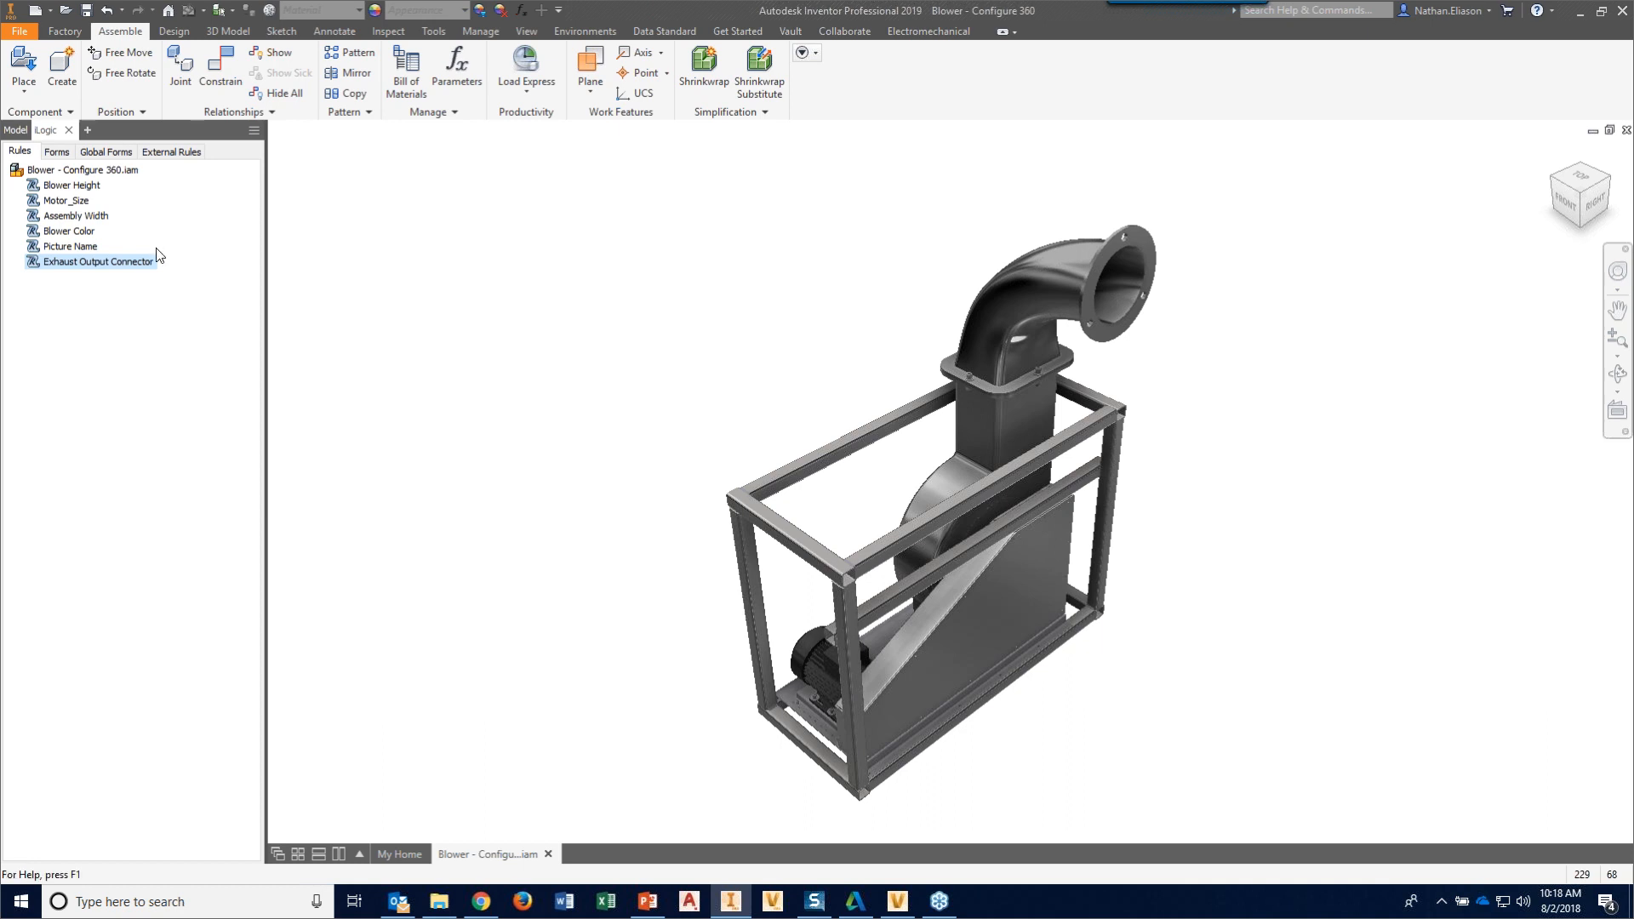
- Open the Exhaust Output Connector rule for editing, with blank lines above its code and the exhaust user parameters listed
right_click(106, 262)
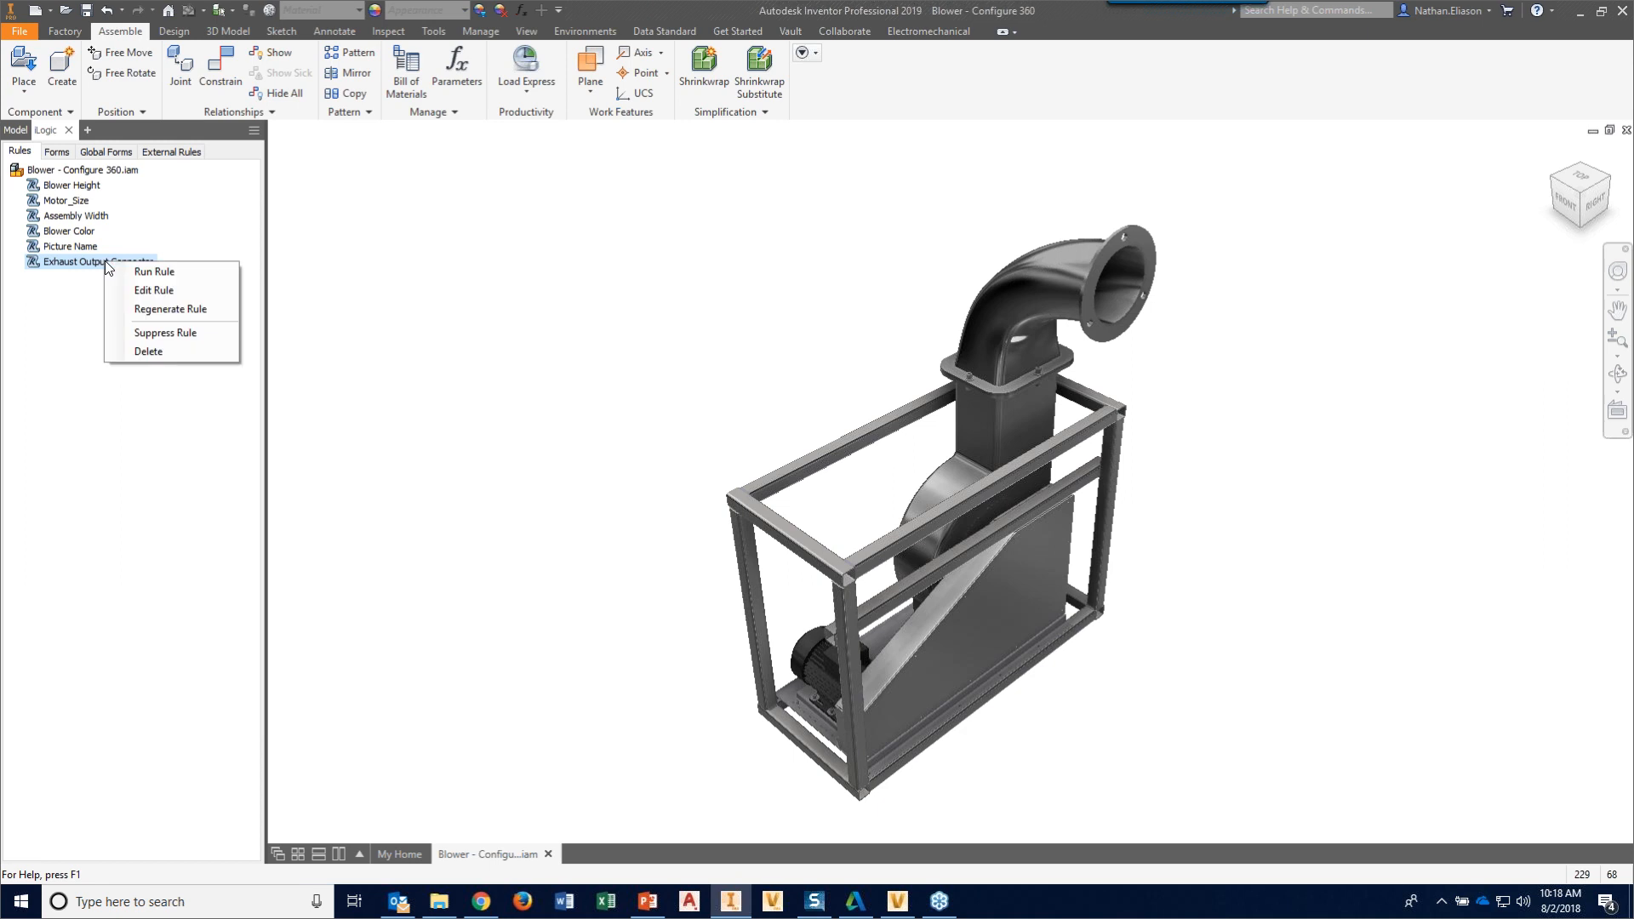
left_click(155, 293)
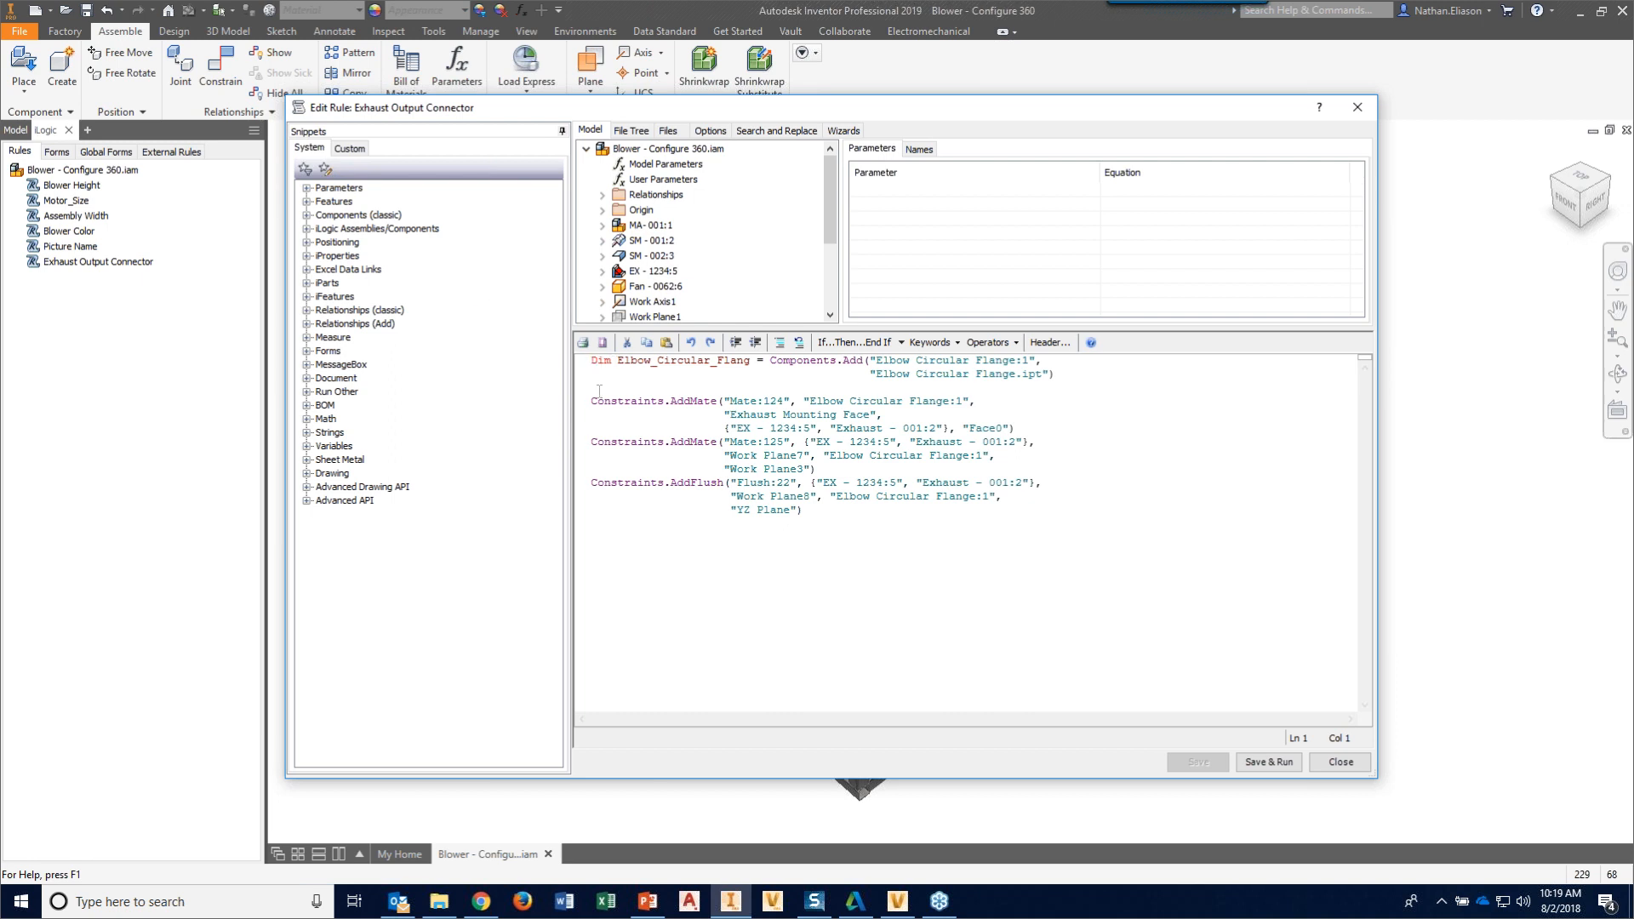
key("Return")
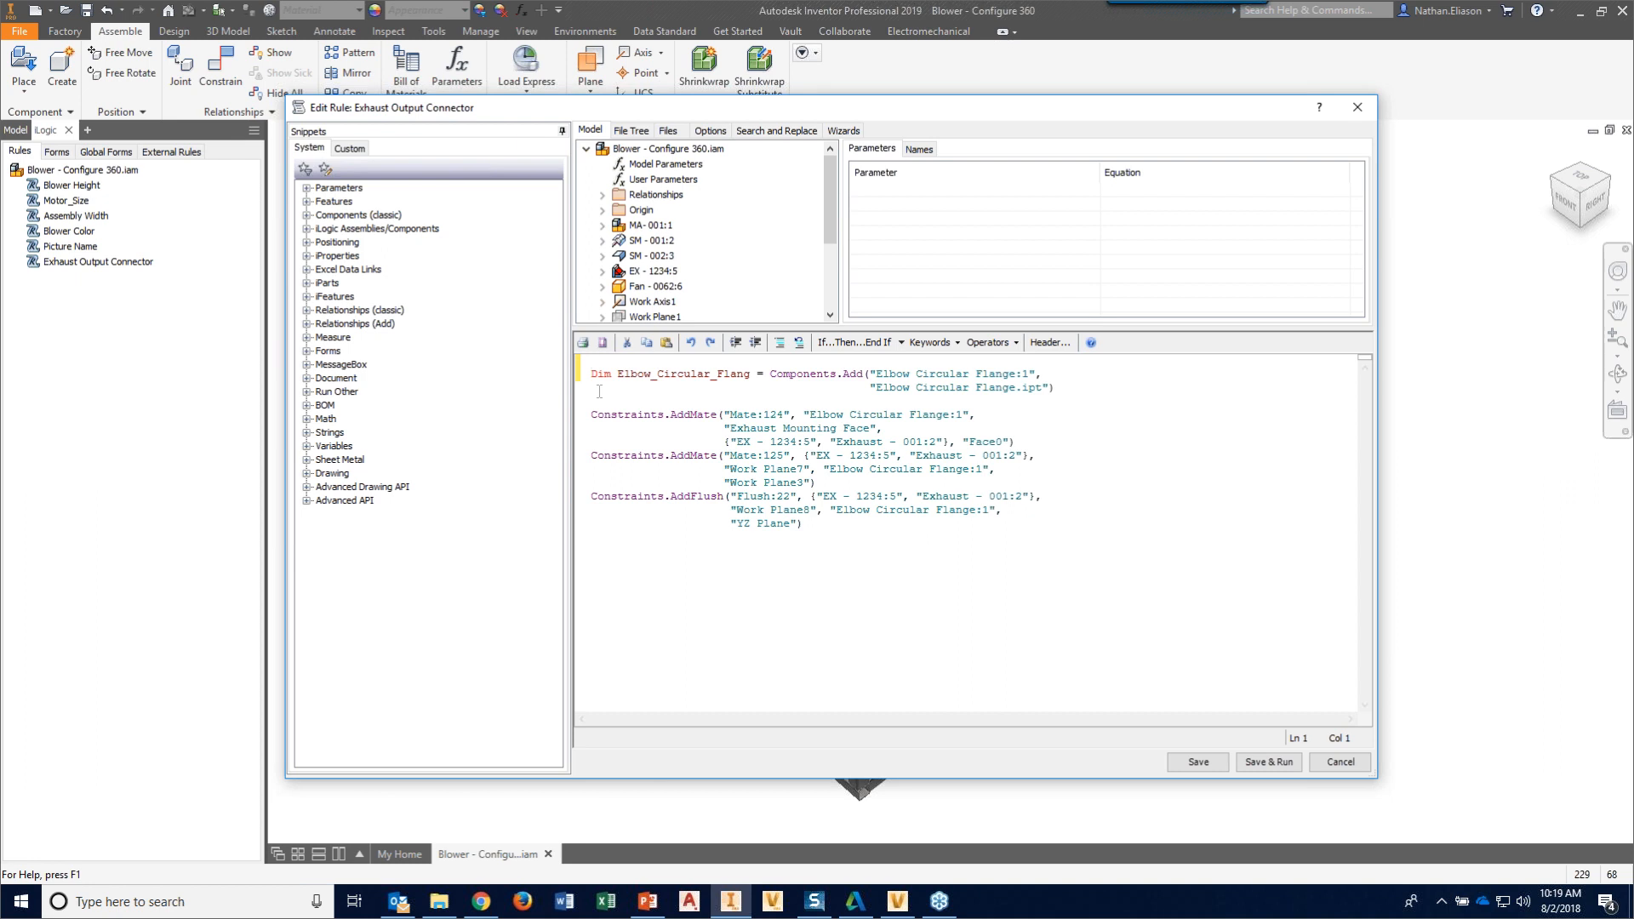
key("Return")
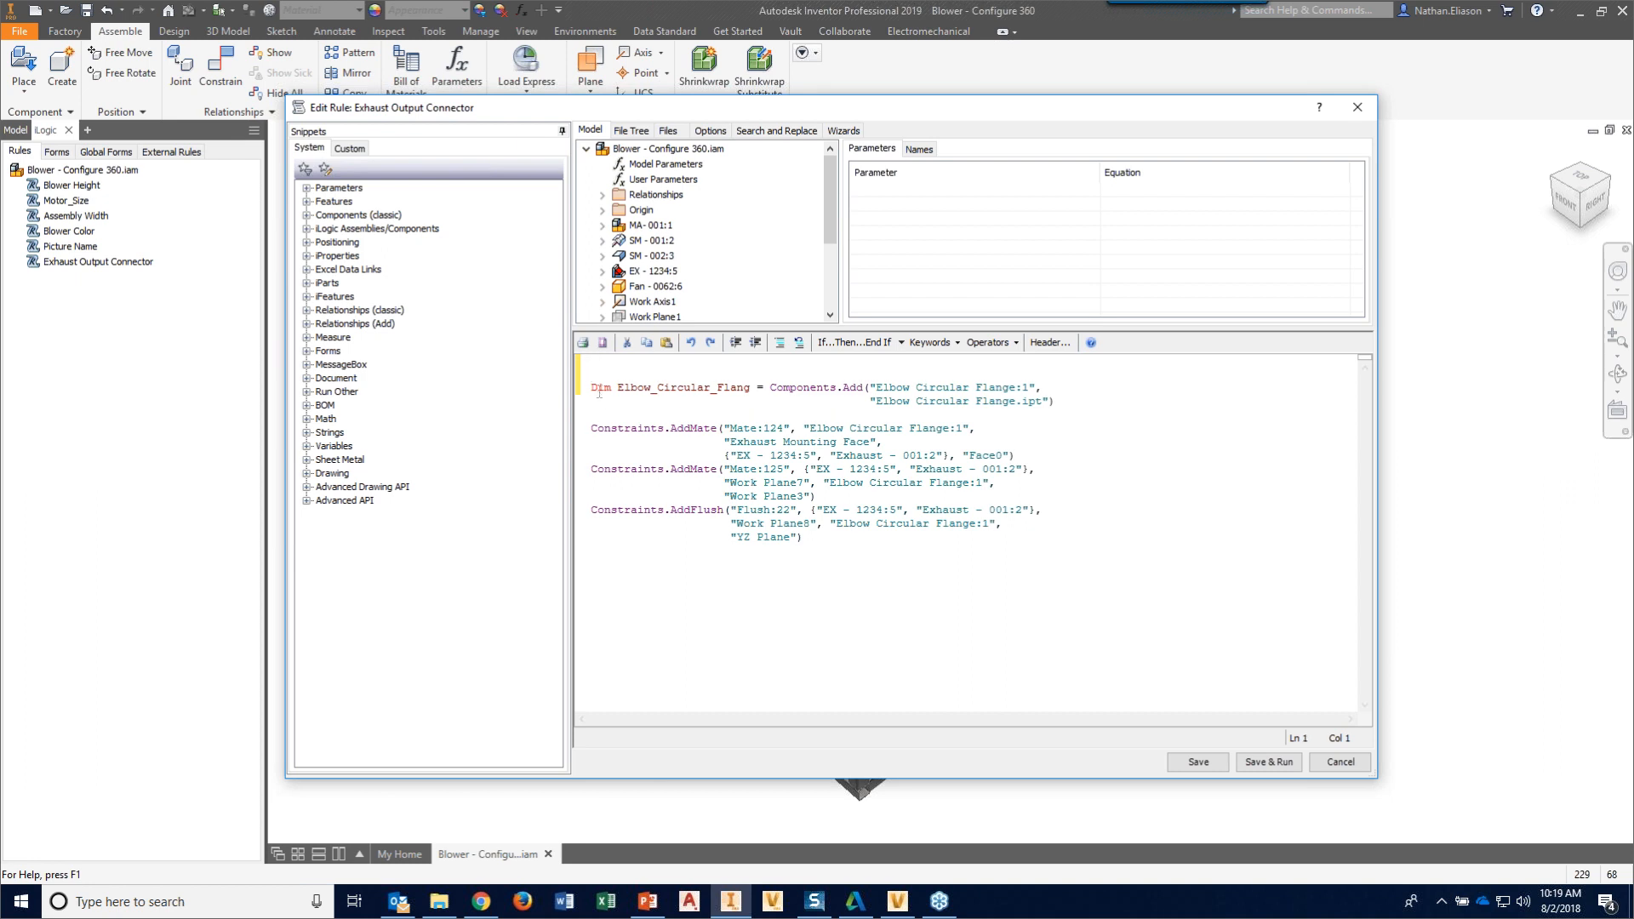
left_click(664, 178)
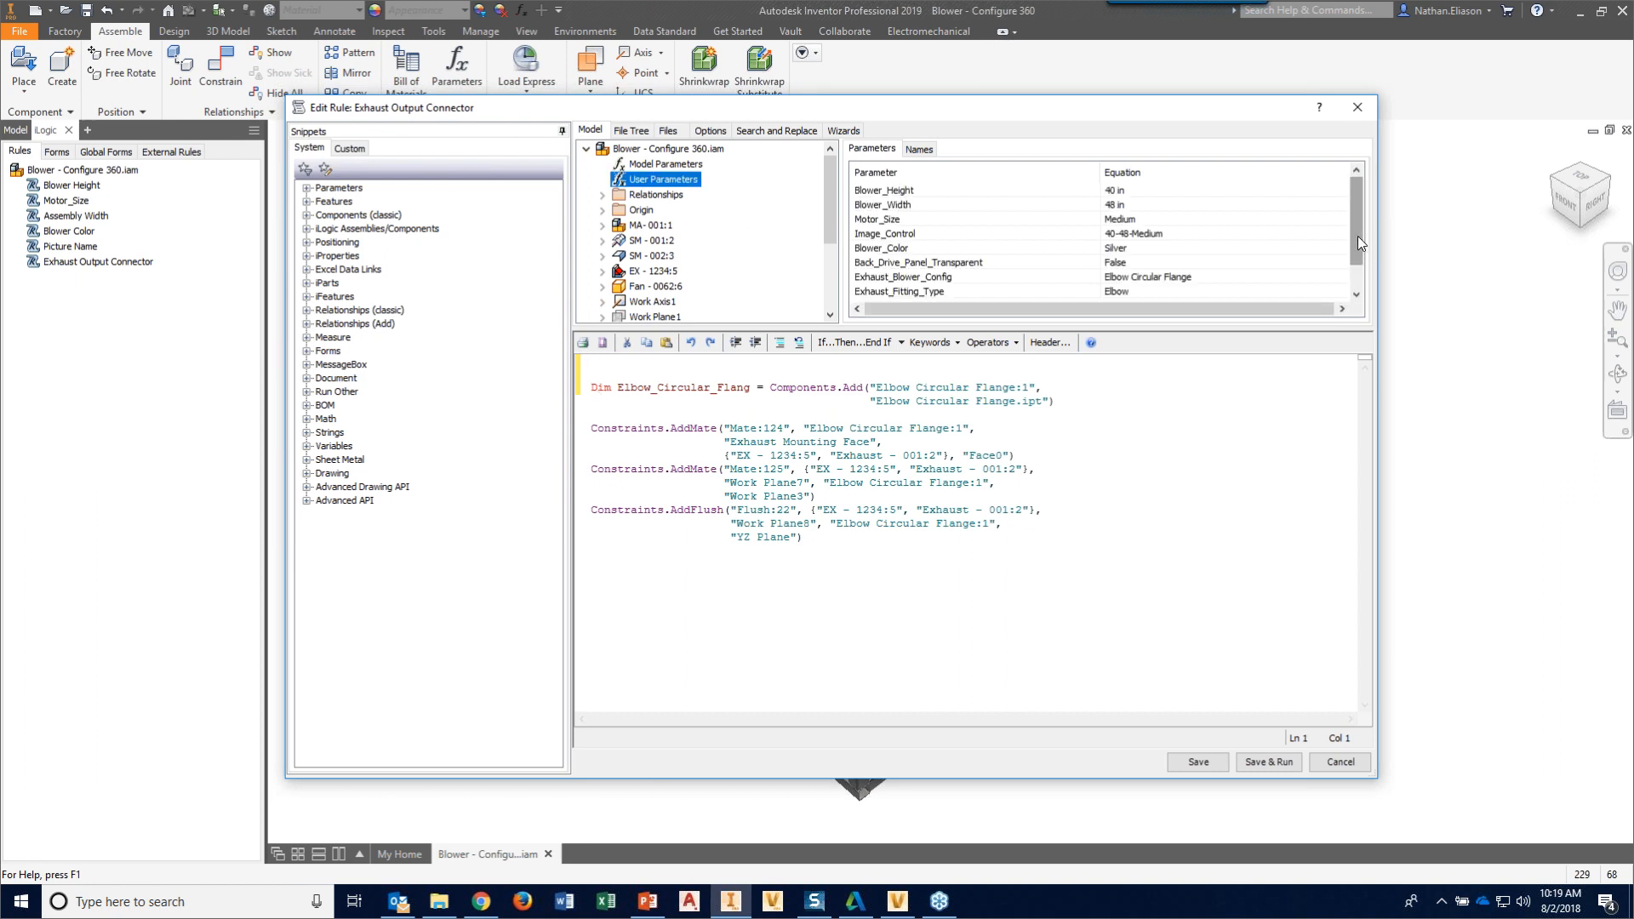
left_click_drag(1360, 241, 1360, 264)
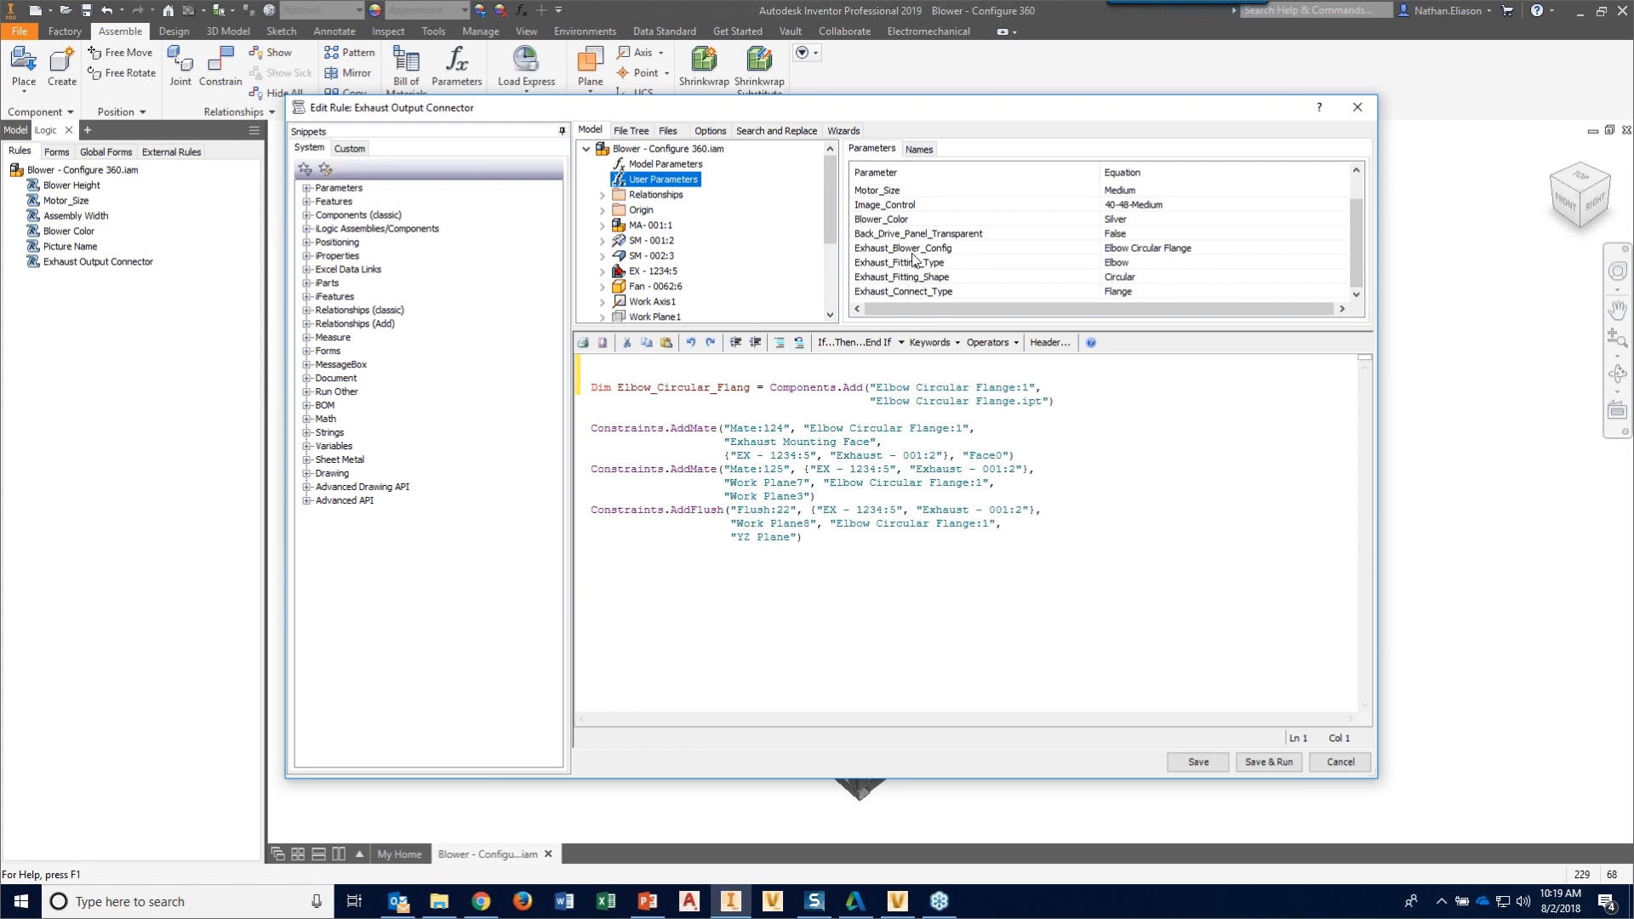
- Declare the variable strCADFileName As String on the first line of the rule
left_click(623, 361)
type("str")
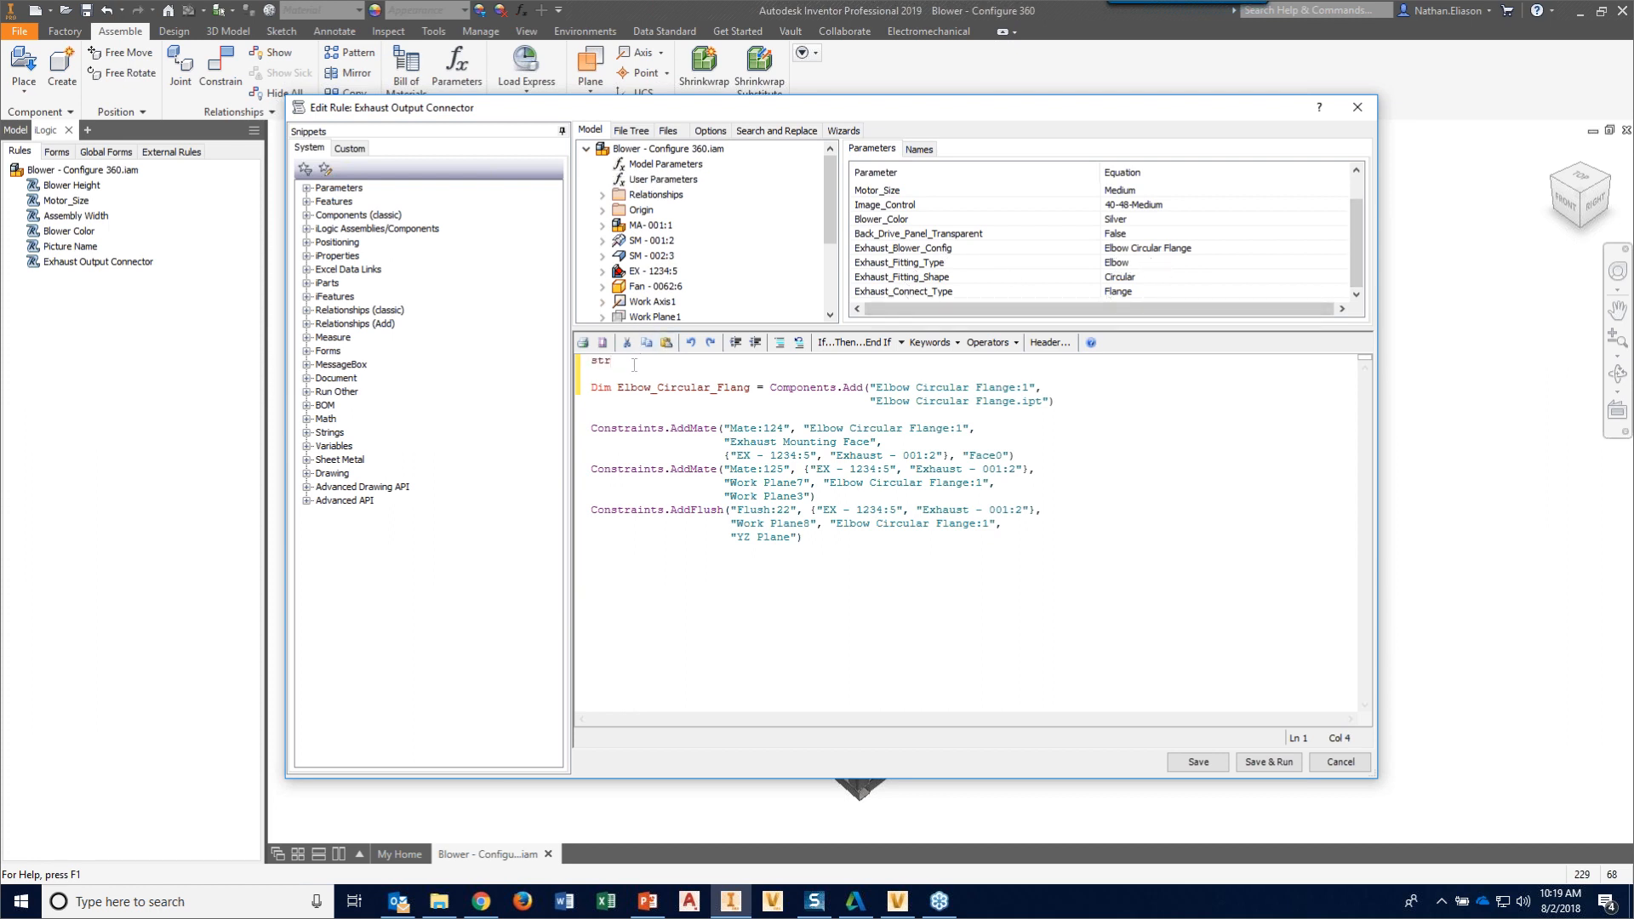
key("BackSpace")
key("BackSpace")
key("BackSpace")
type("Dim strCADFileName As STring")
key("Return")
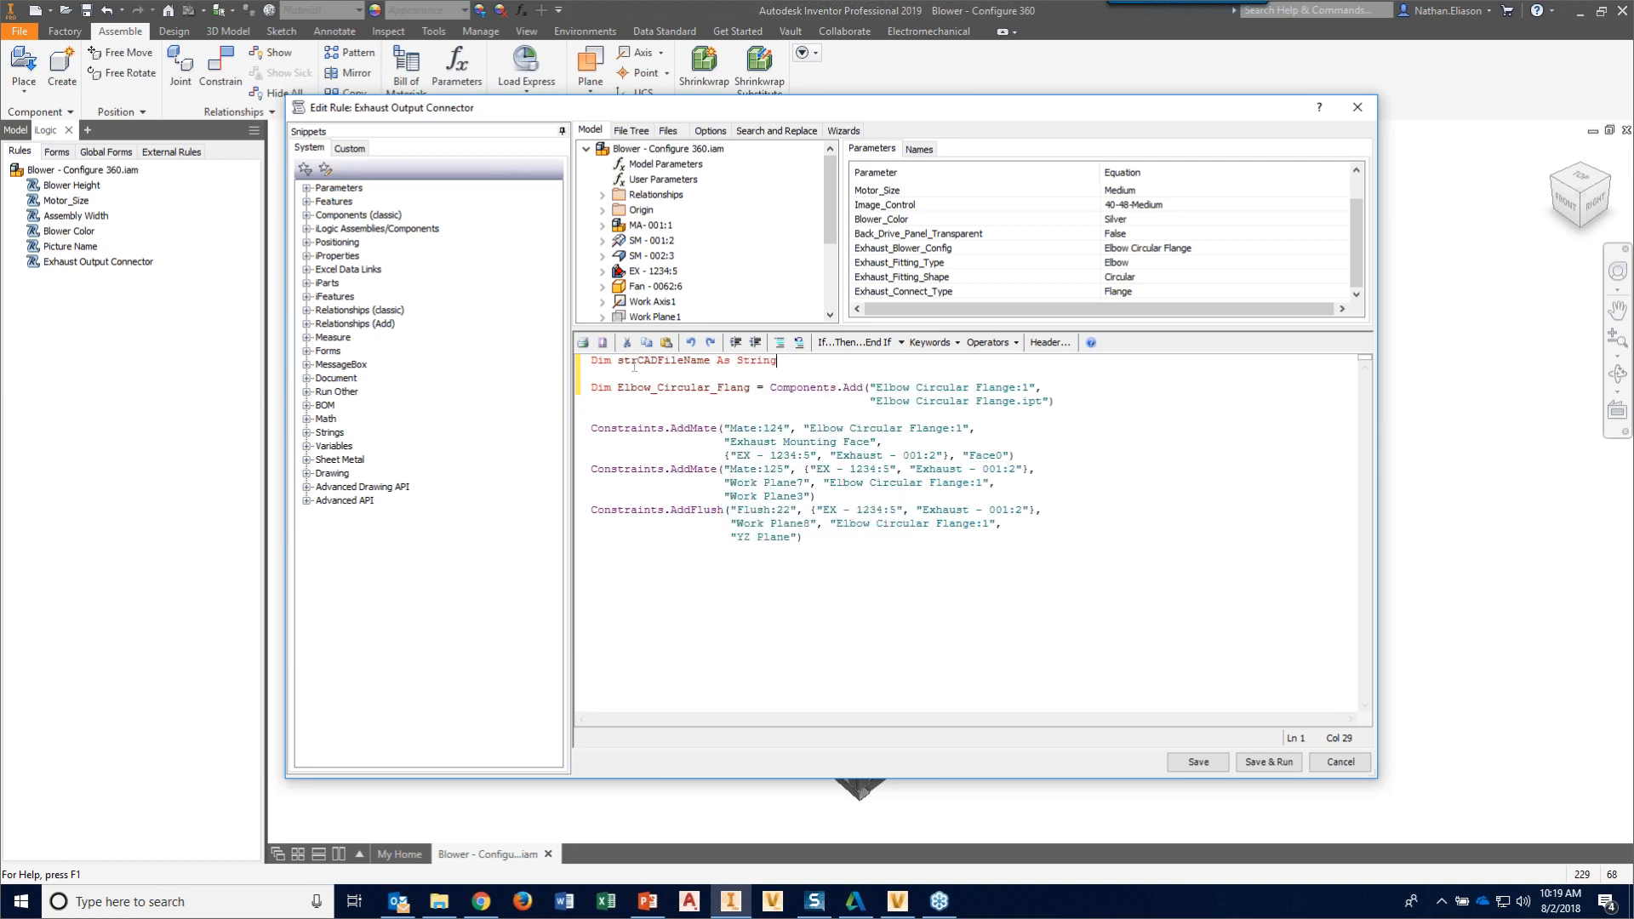
- Declare strComponentName As String below the strCADFileName declaration, followed by blank lines
key("Return")
type("Dim ")
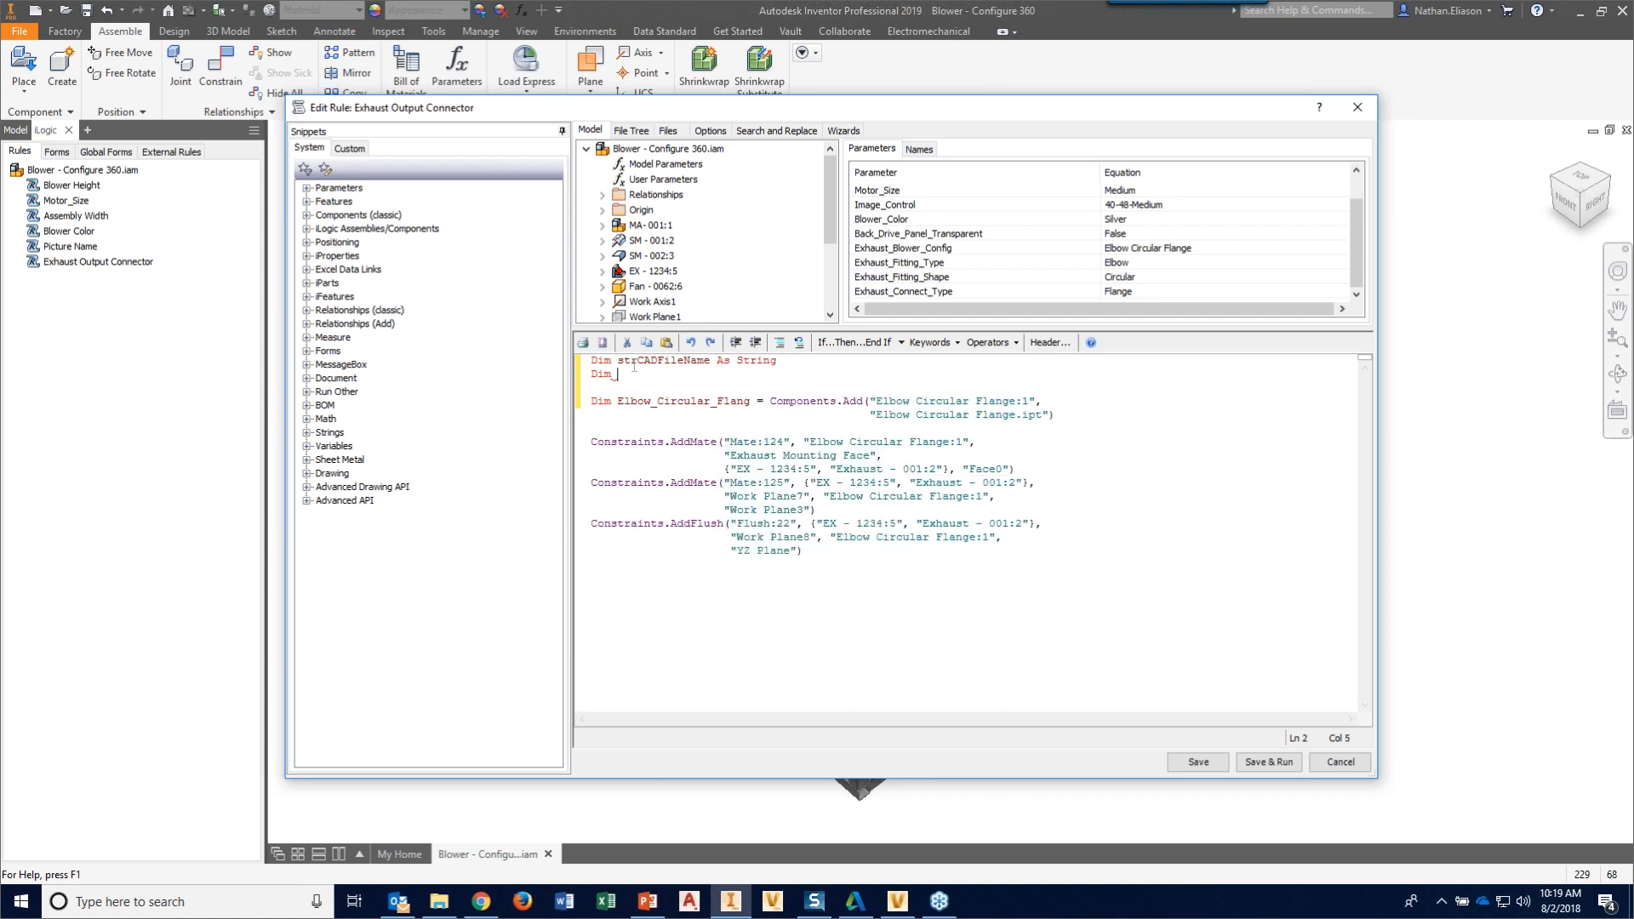
type("strComponentName As String")
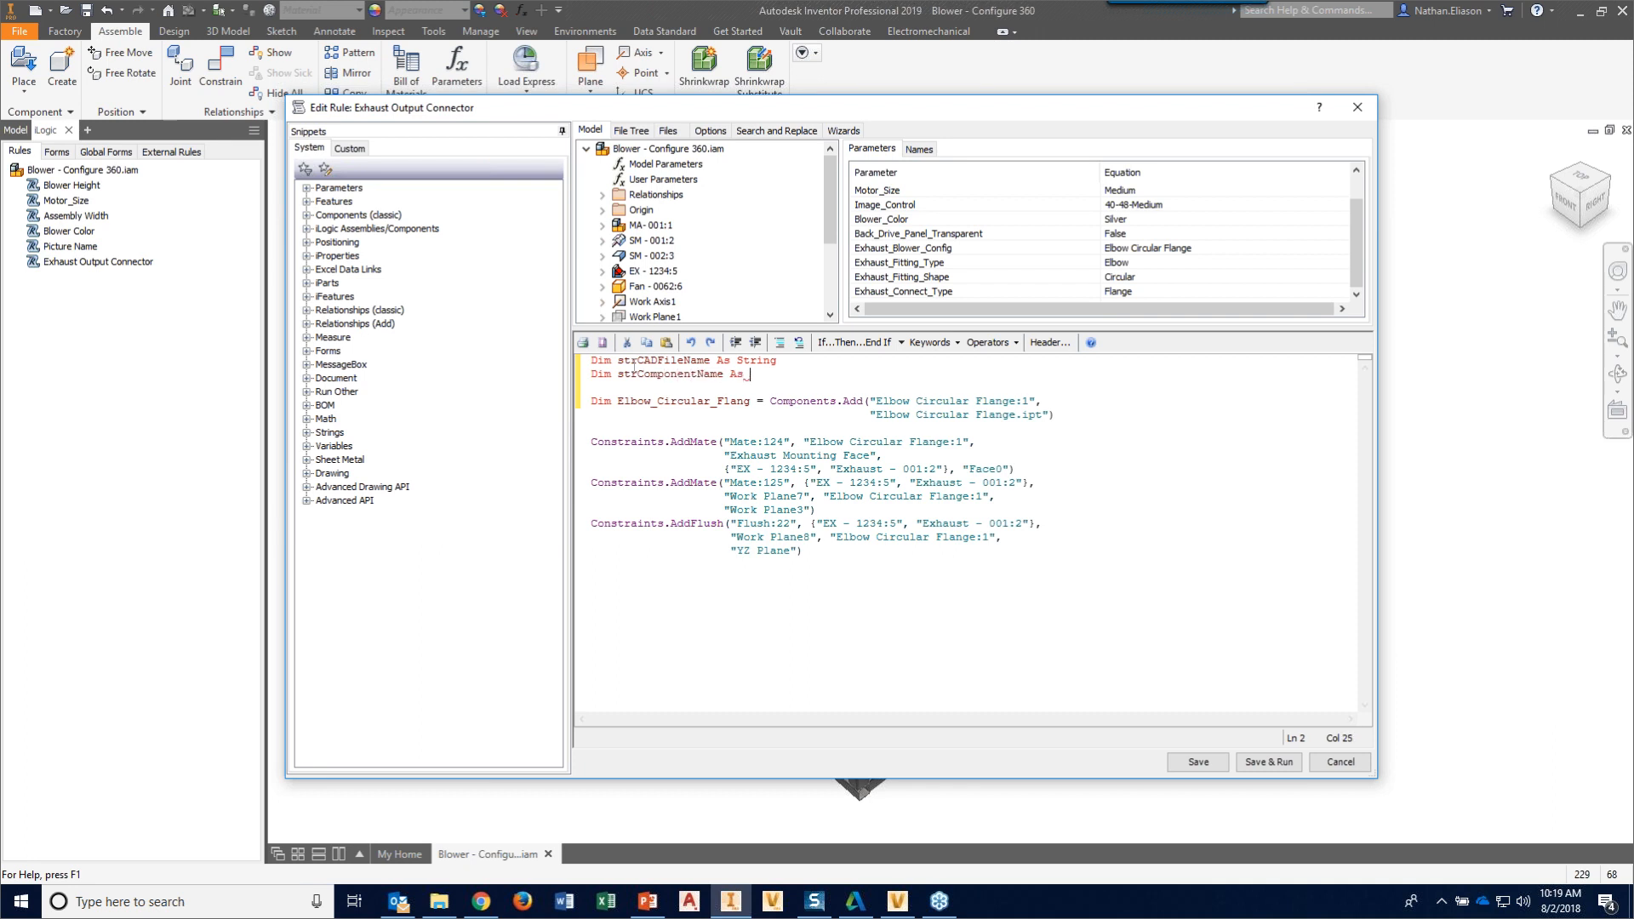
key("Return")
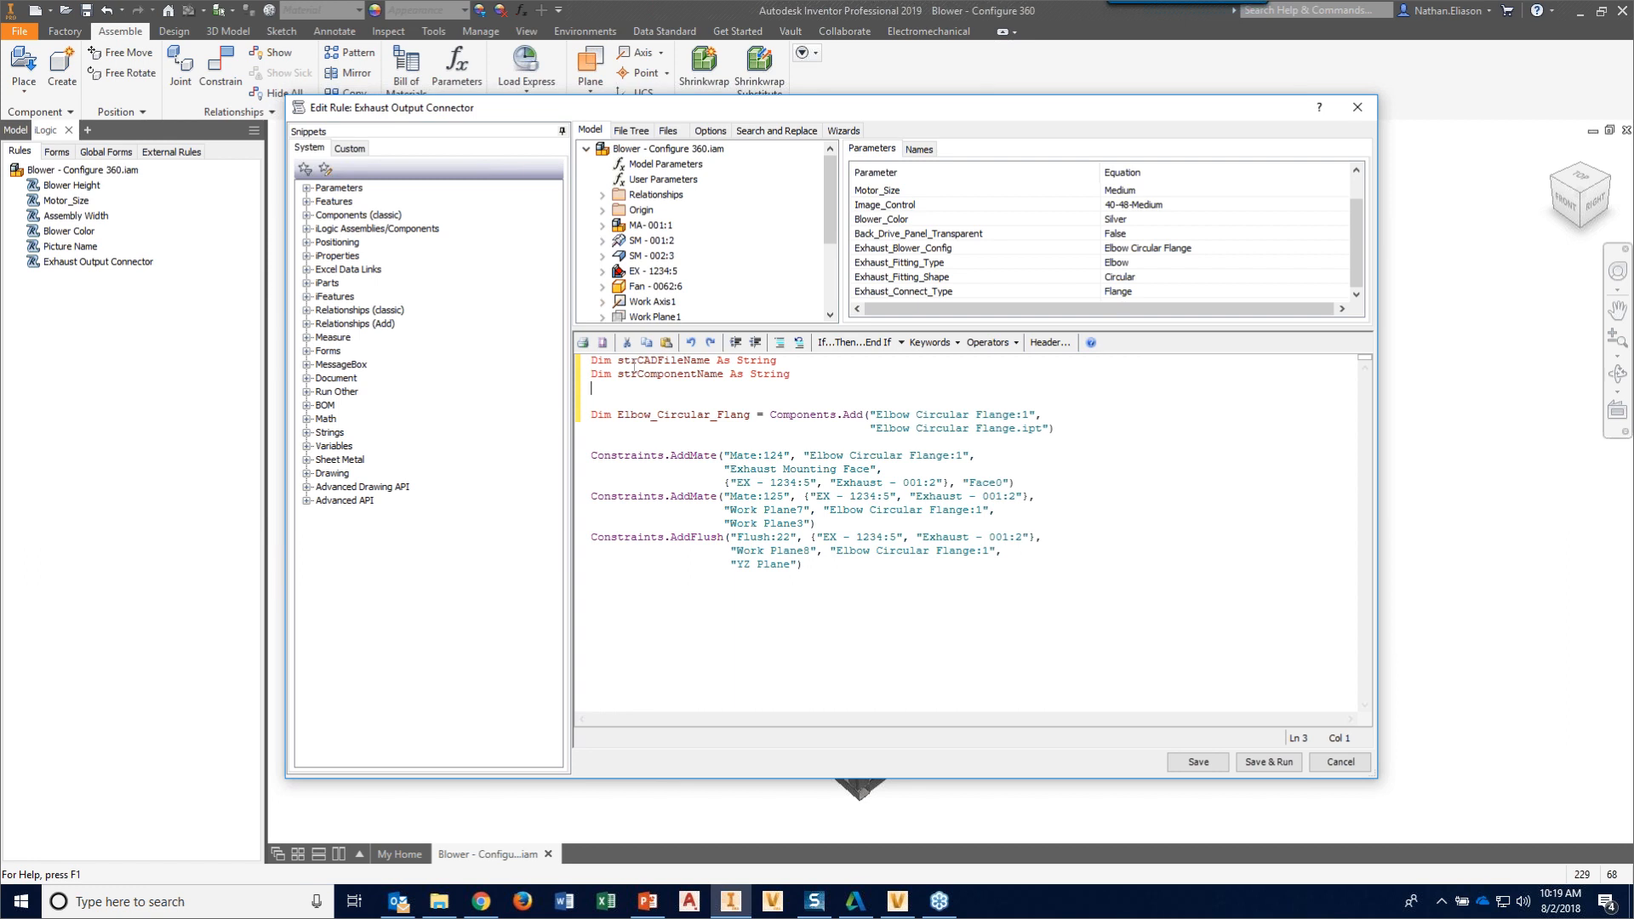
key("Return")
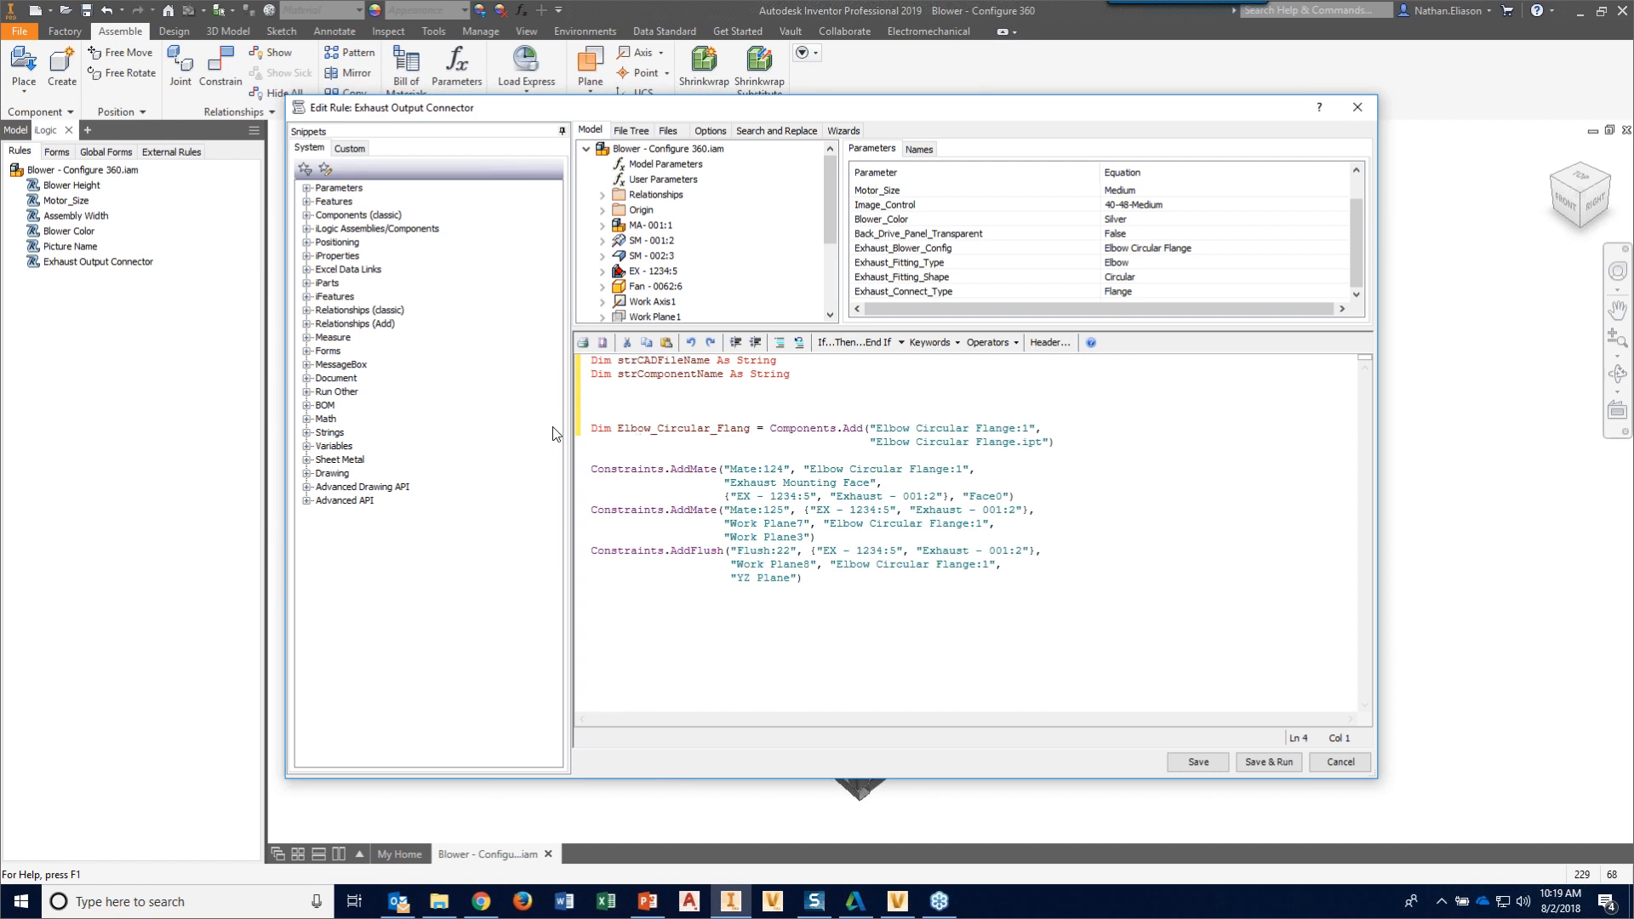
- Examine the component name and file name arguments of the Components.Add line against the model tree and the Exhaust_Blower_Config parameter
left_click_drag(593, 428, 851, 429)
left_click_drag(861, 423, 865, 425)
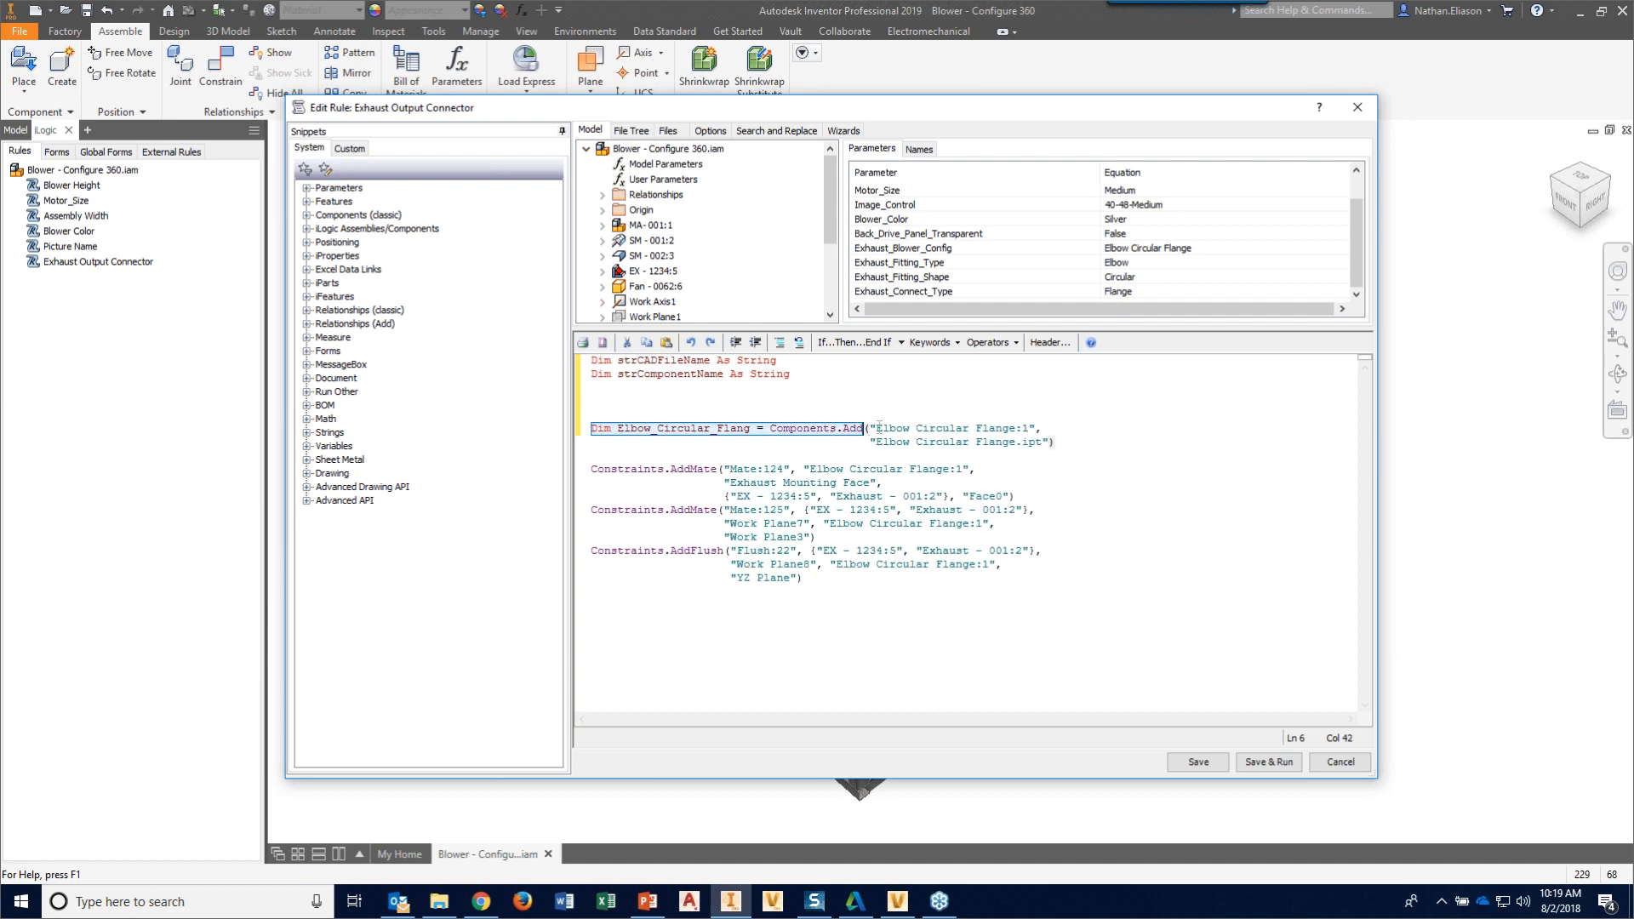
left_click_drag(876, 429, 1029, 429)
scroll(831, 216, "down", 10)
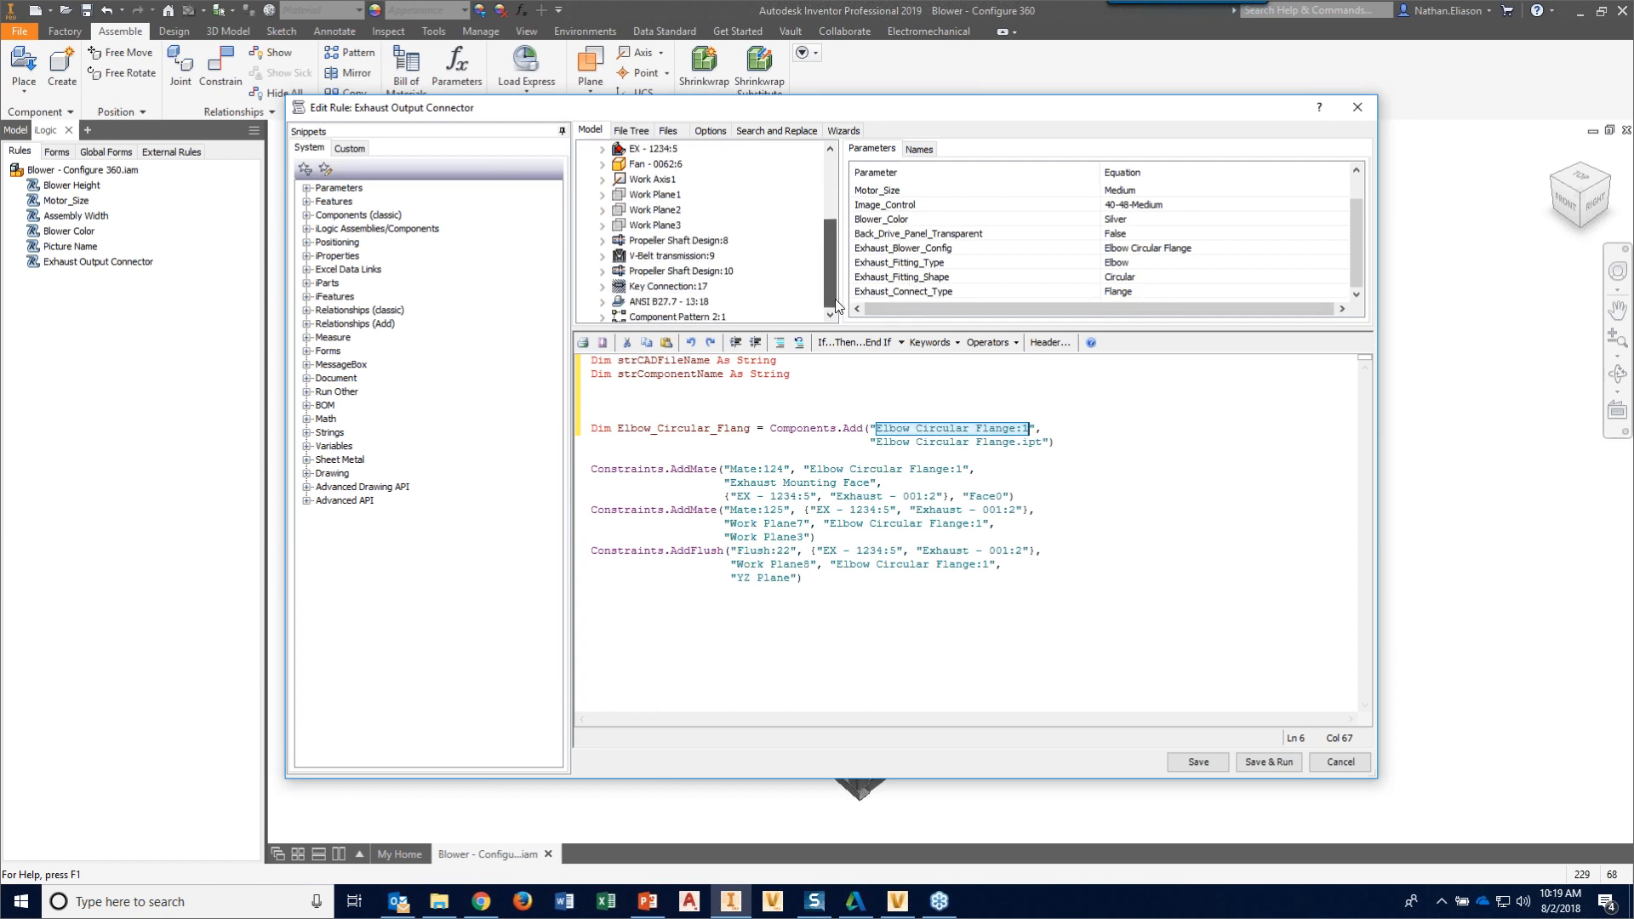
scroll(842, 285, "down", 2)
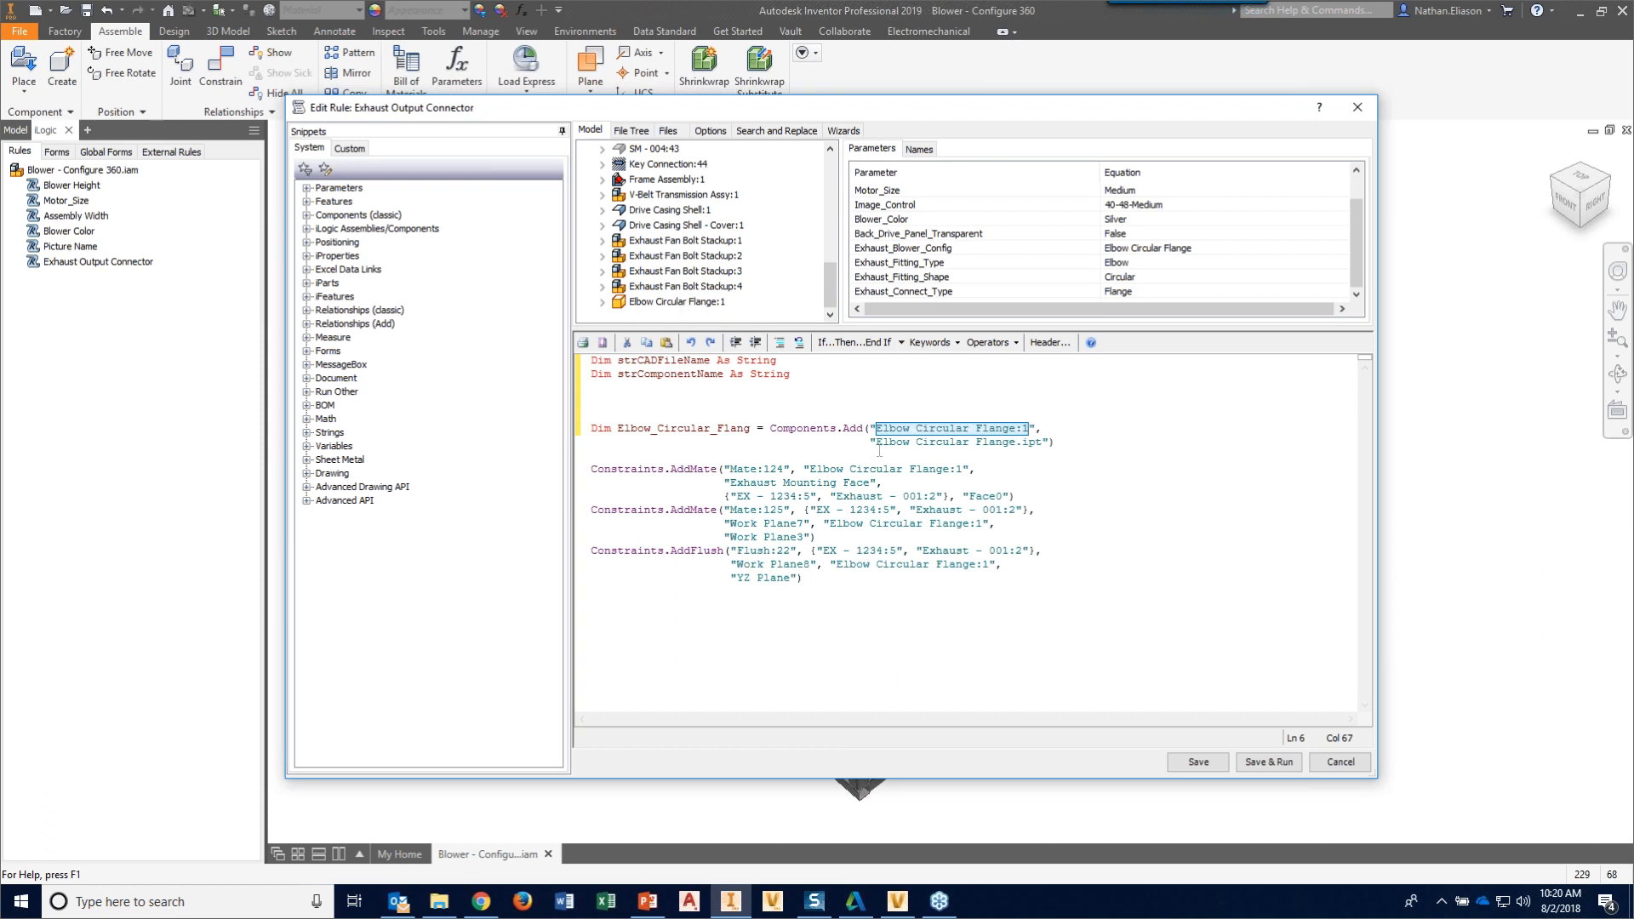
left_click_drag(877, 443, 1040, 451)
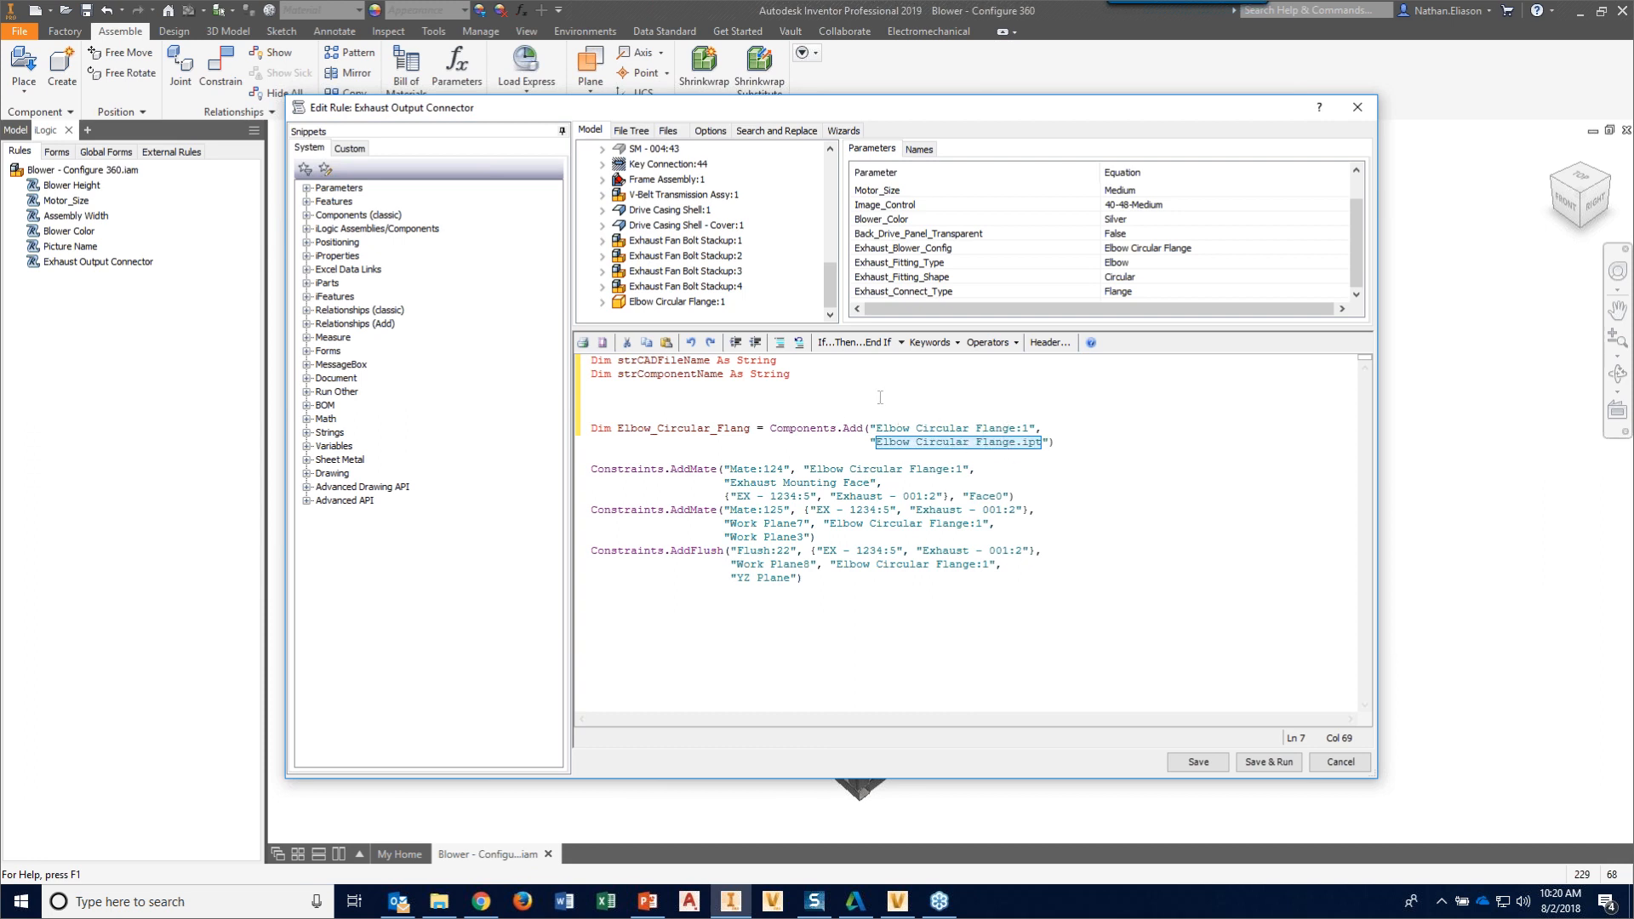
left_click(618, 398)
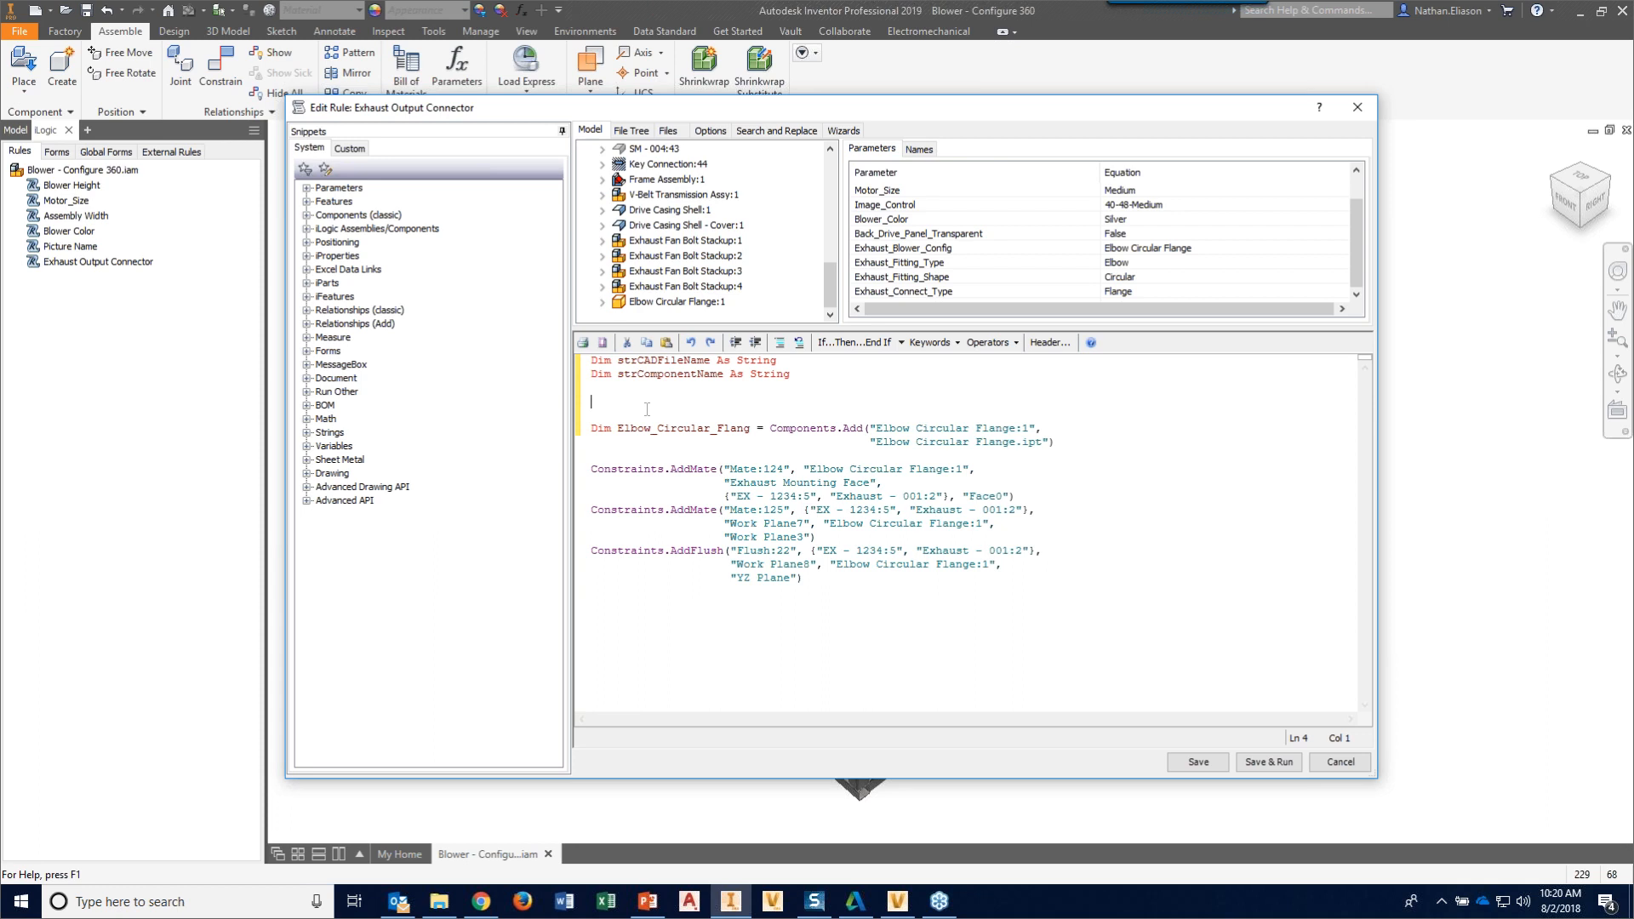
left_click(883, 251)
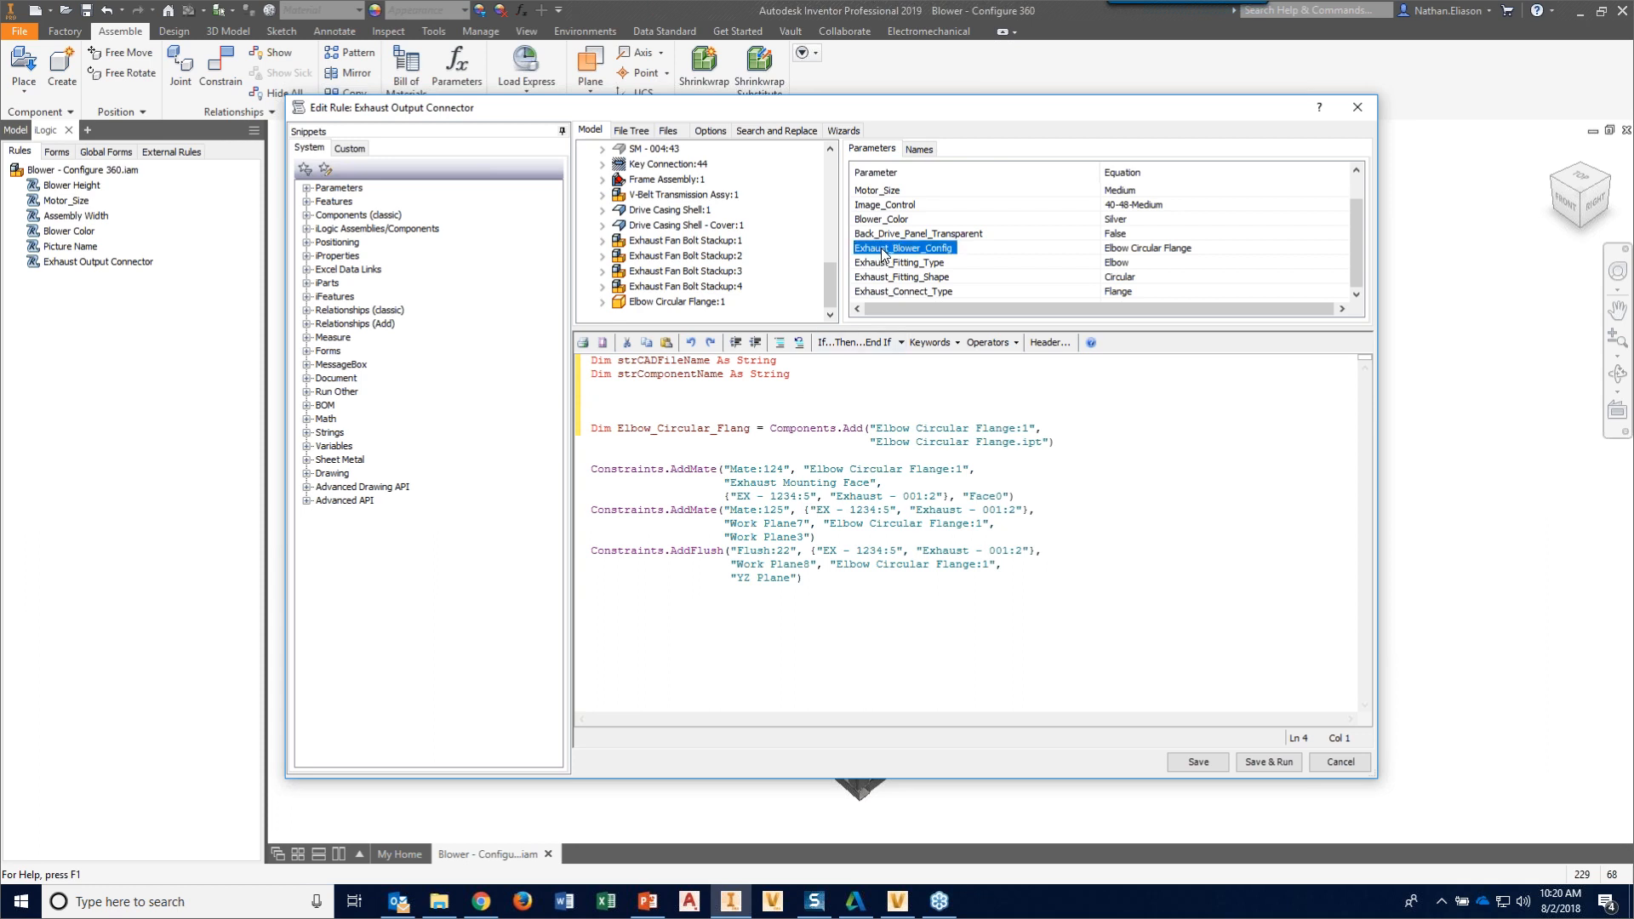
left_click(1119, 250)
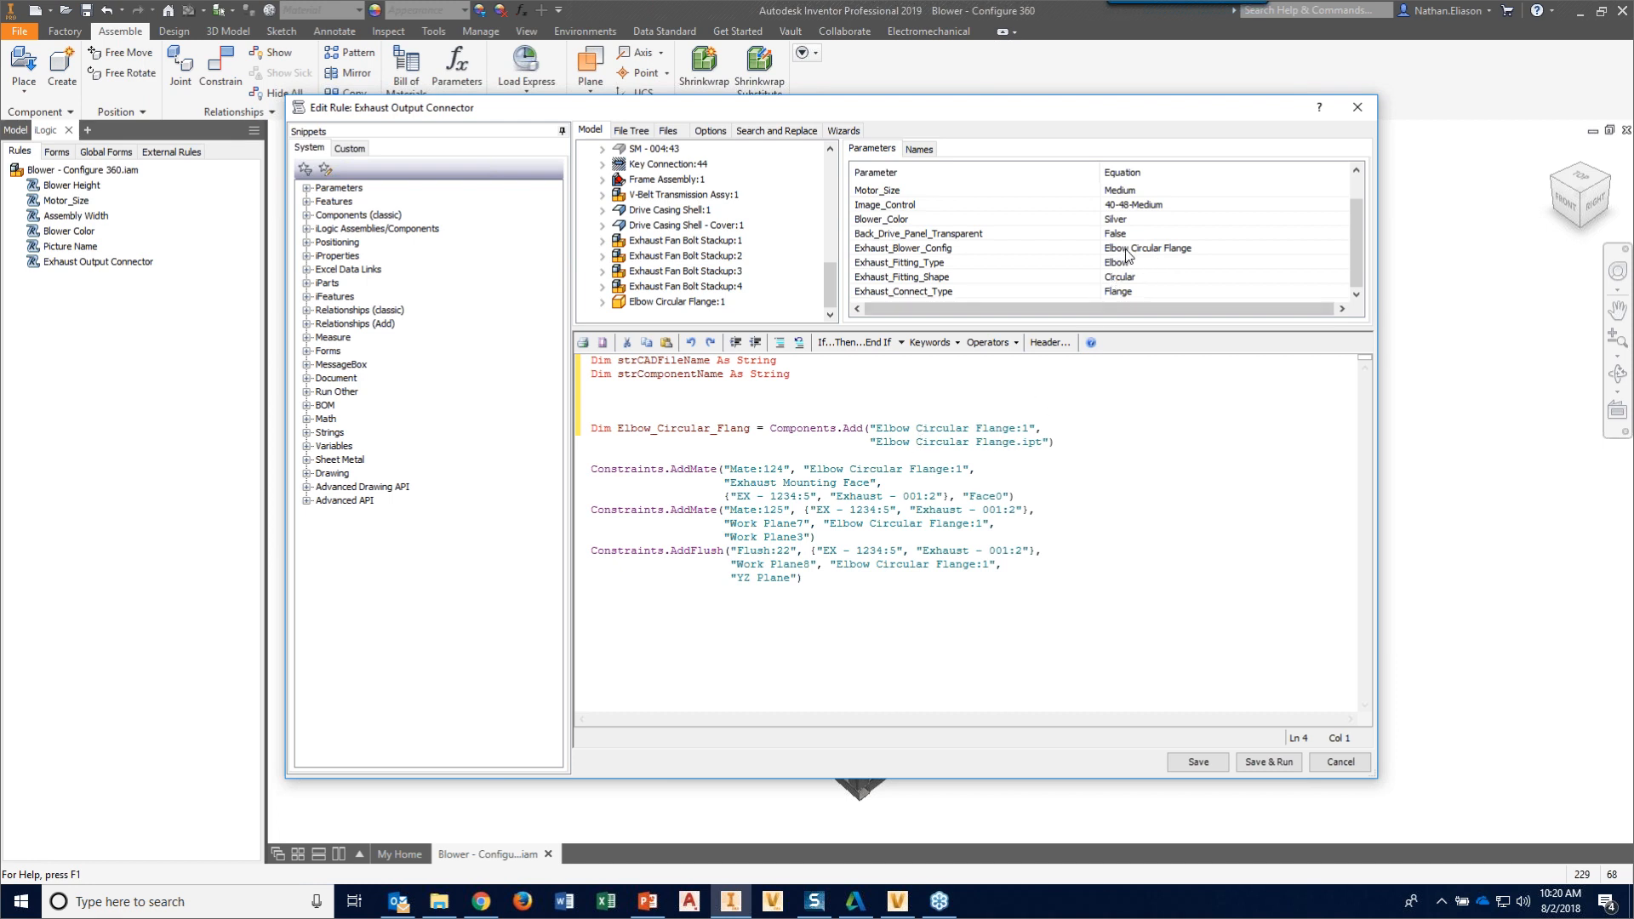
left_click_drag(877, 443, 1009, 443)
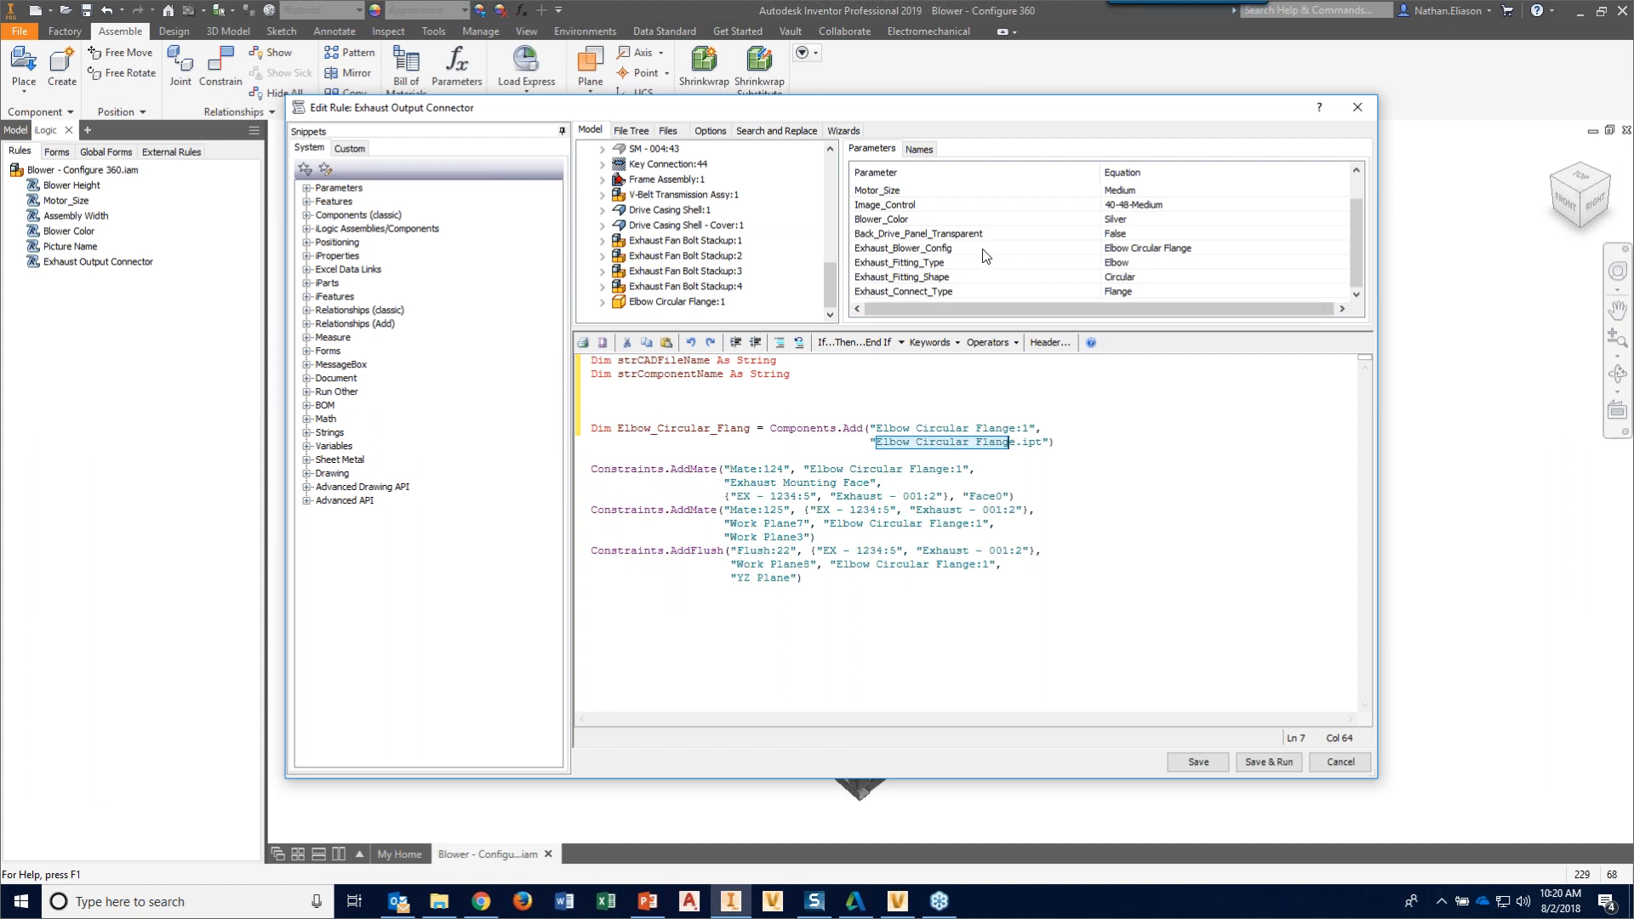
left_click(954, 248)
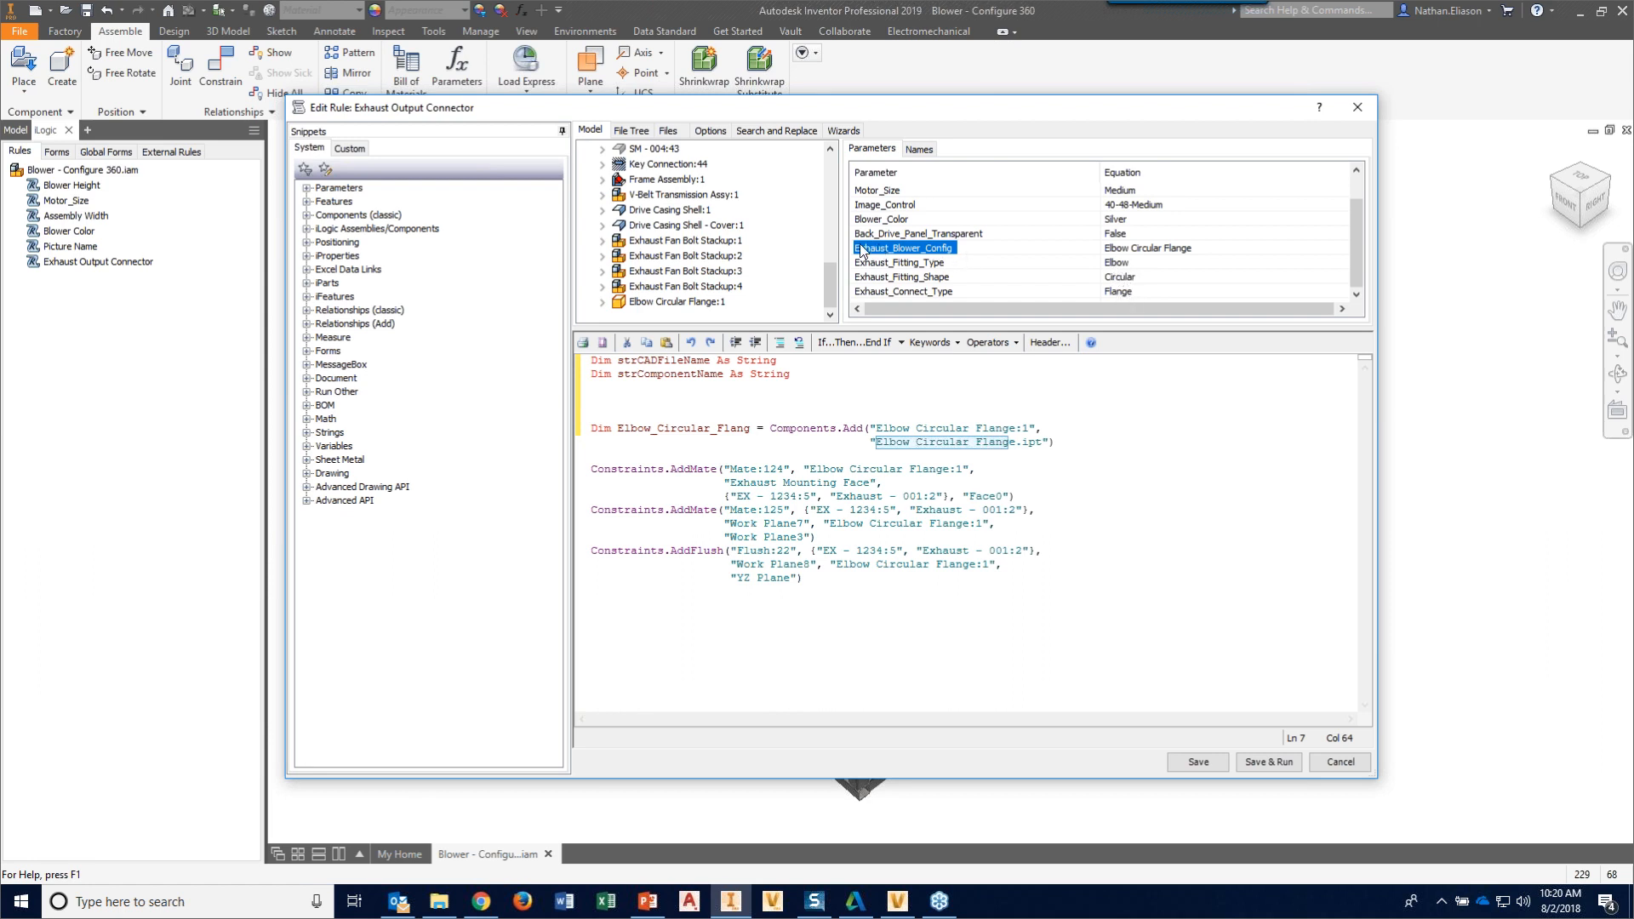
- Insert an assignment below the declarations that sets Exhaust_Blower_Config = Exhaust_Fitting_Type
left_click(664, 388)
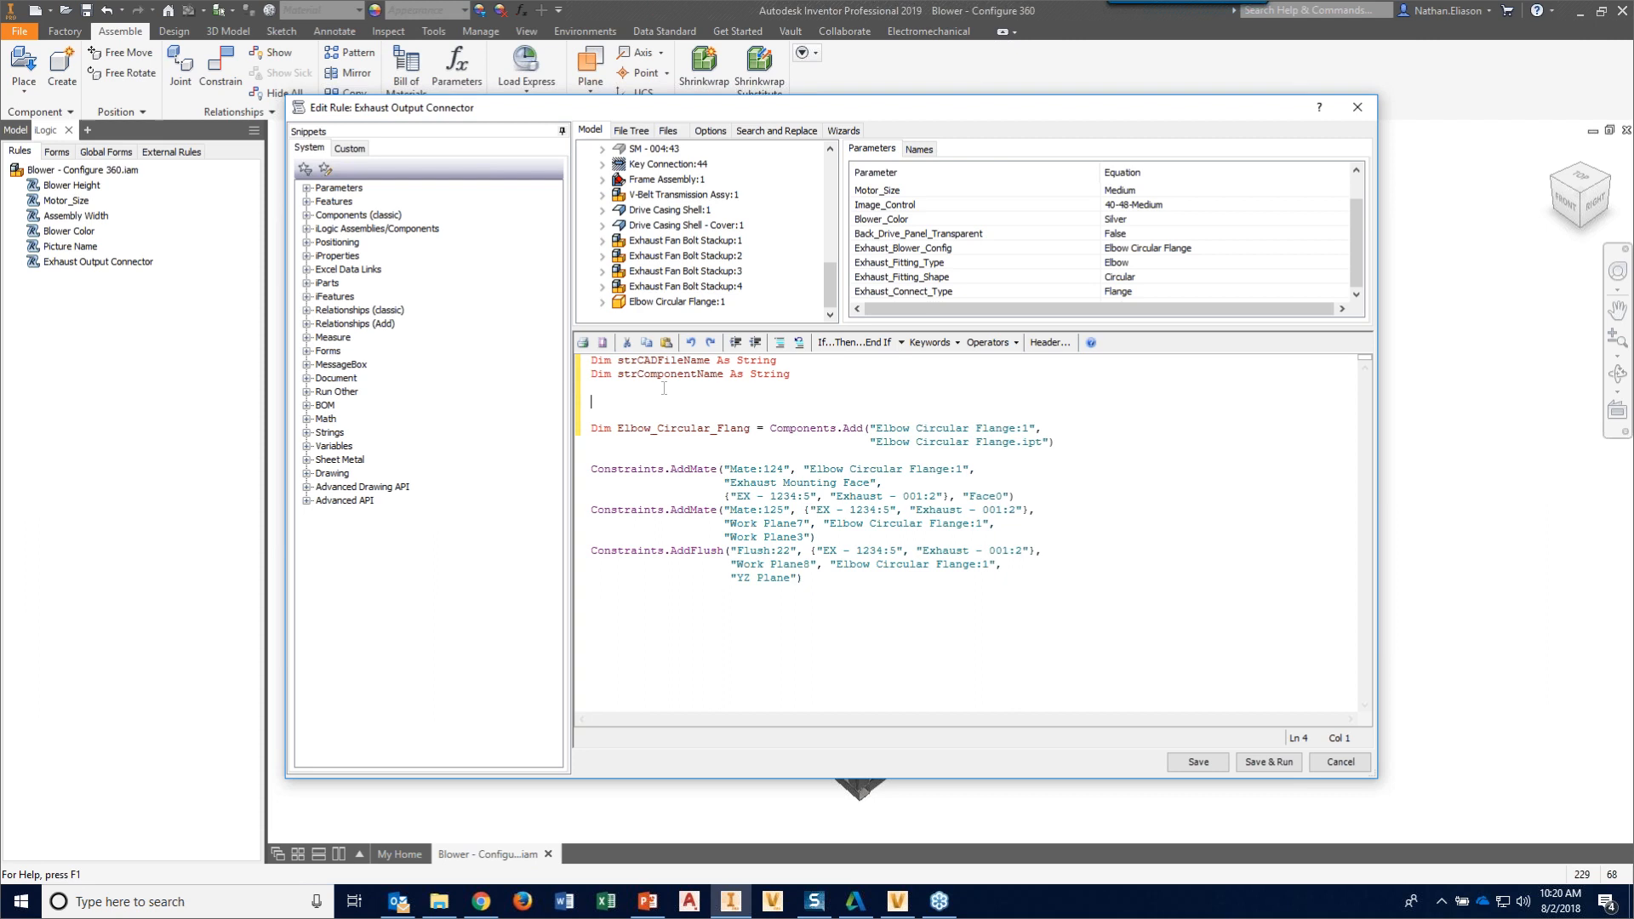
double_click(910, 251)
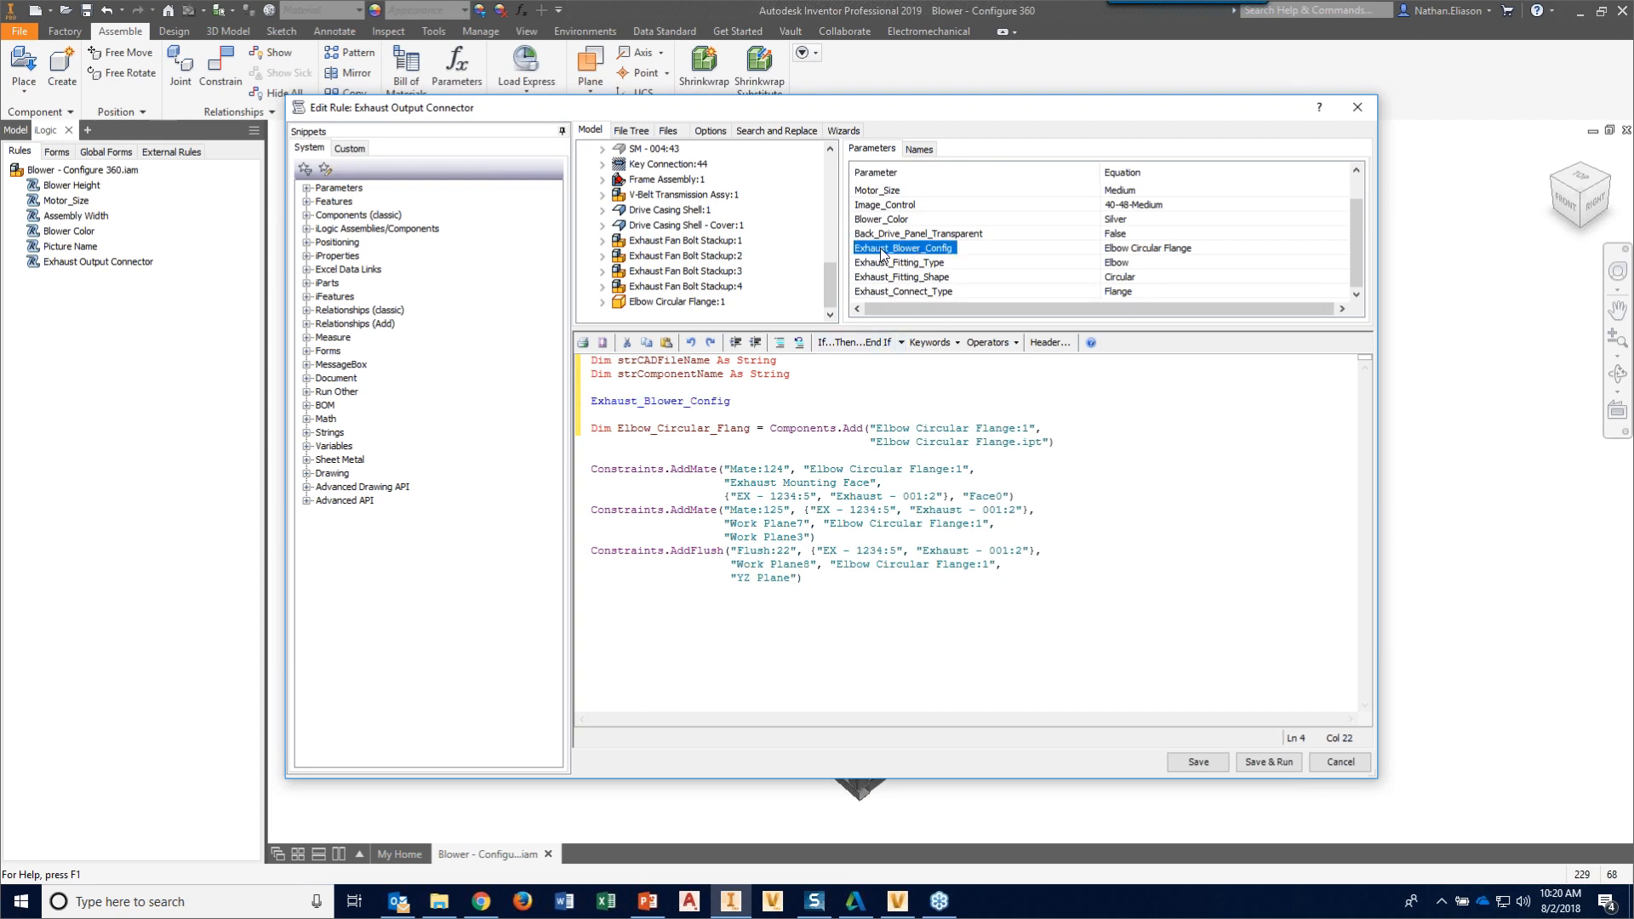
left_click(759, 404)
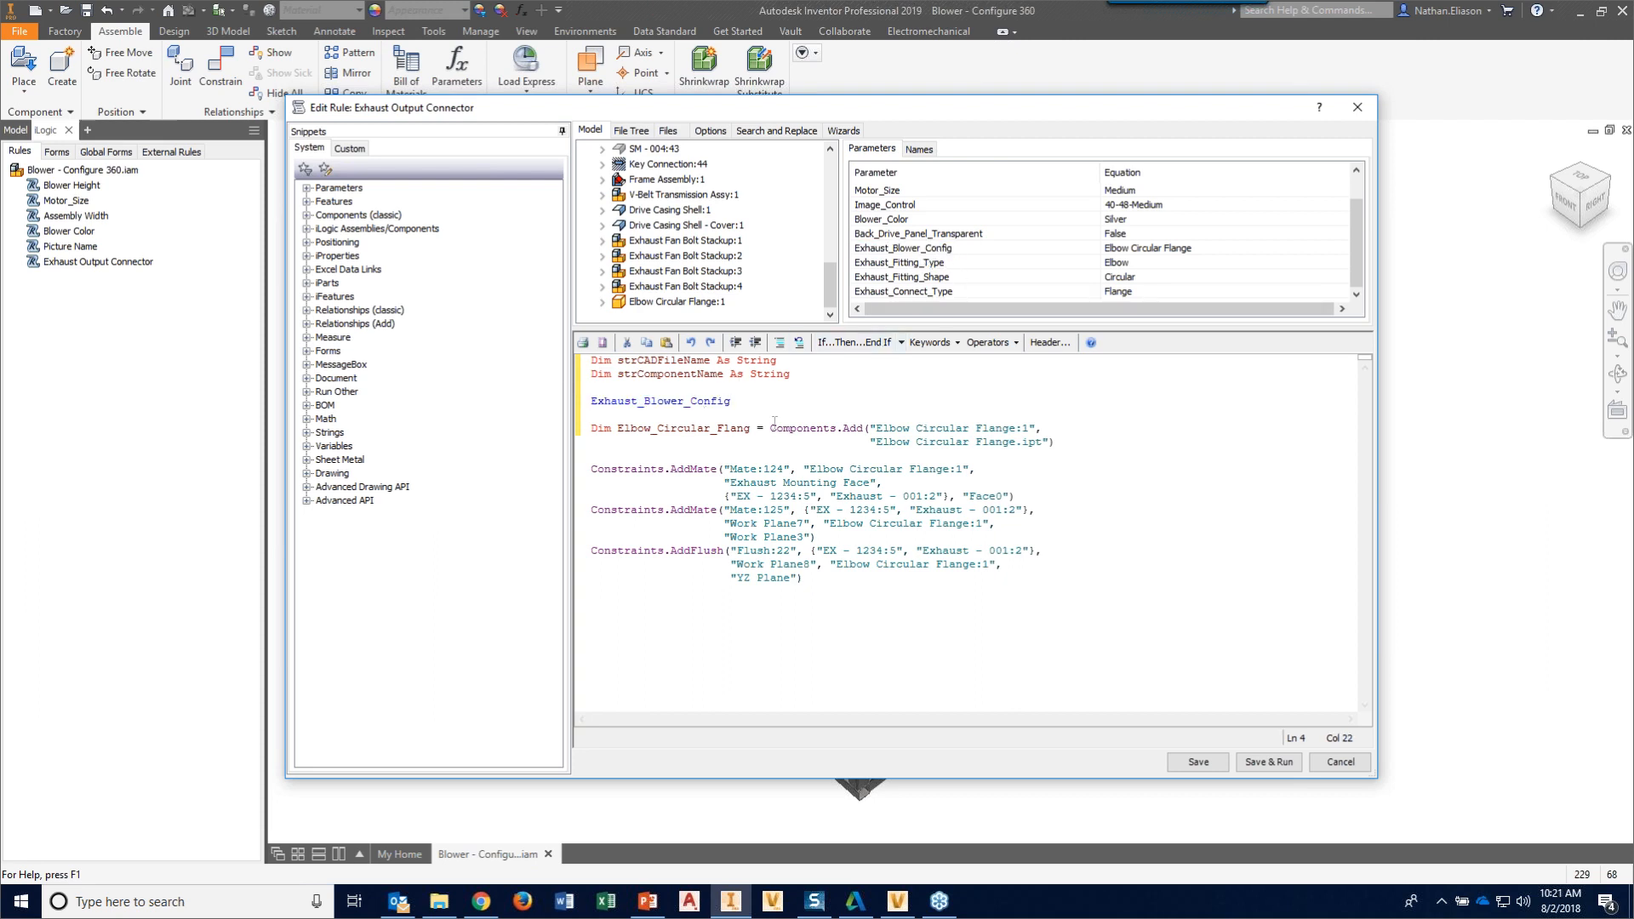
mouse_move(776, 422)
type("=")
double_click(888, 266)
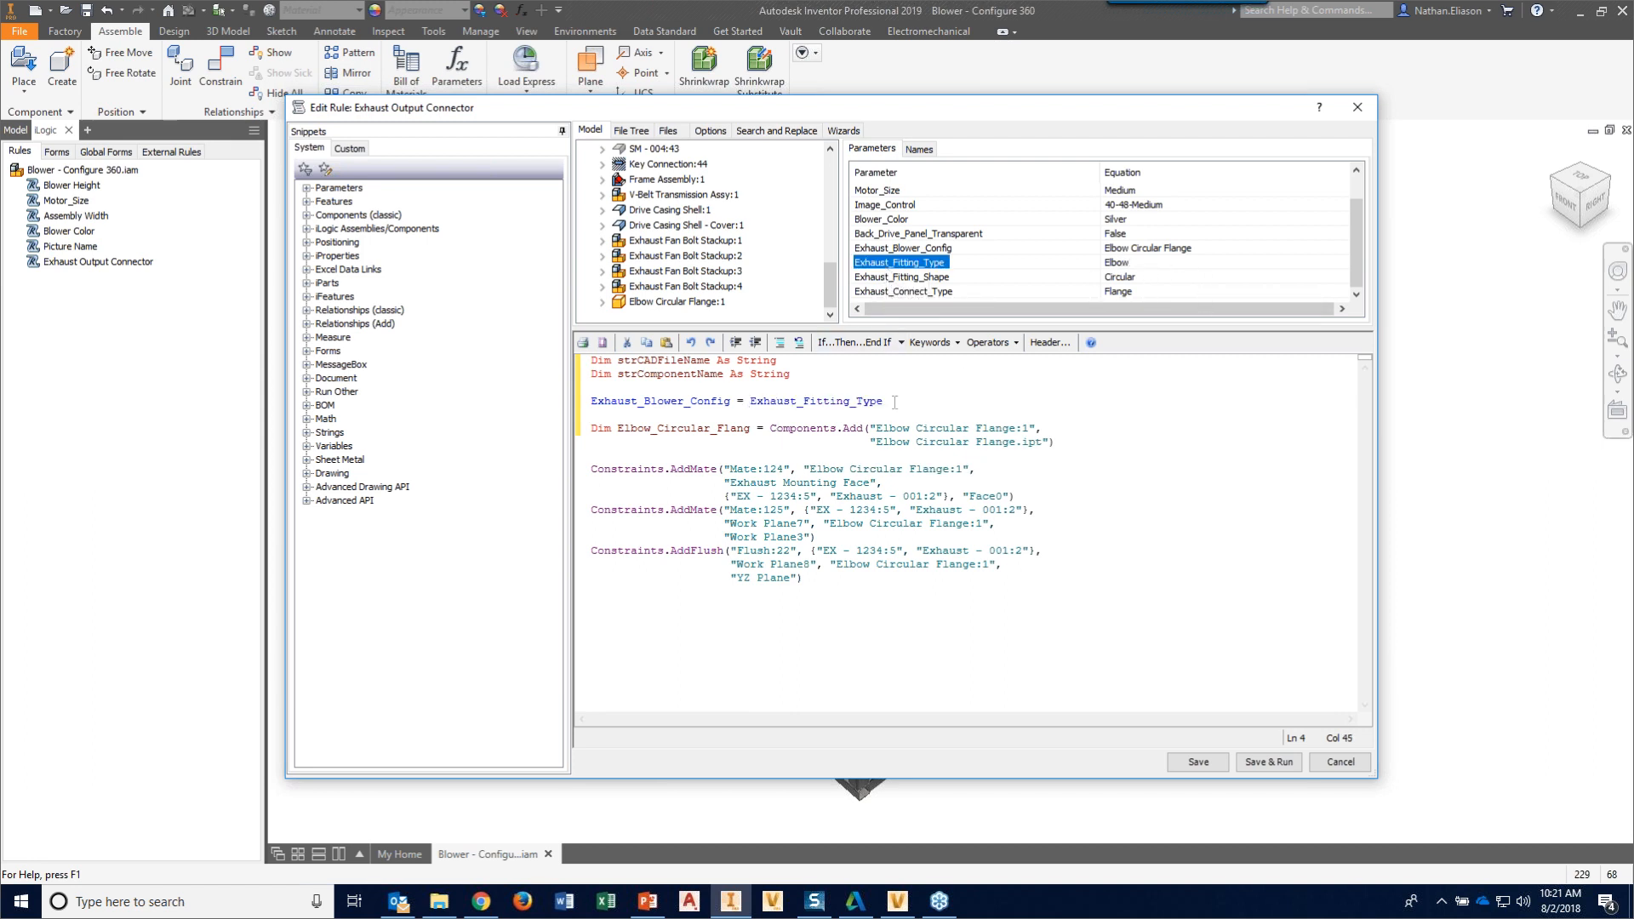
- Append Exhaust_Fitting_Shape and Exhaust_Connect_Type to the Exhaust_Blower_Config expression with &, placing " " between the parameters
left_click(898, 399)
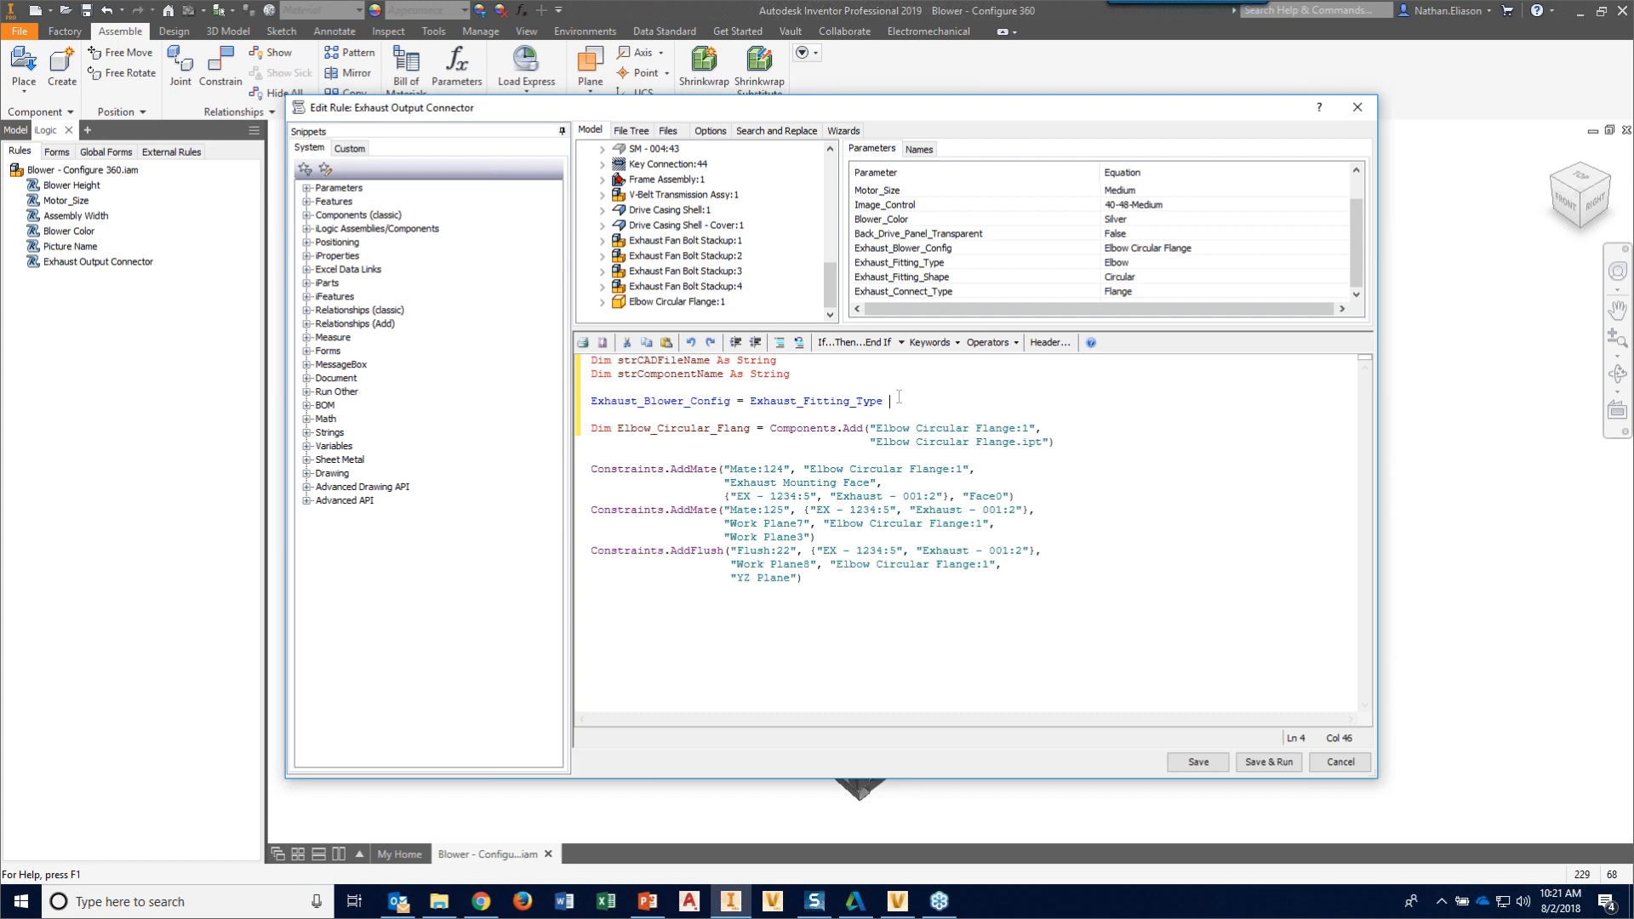
type("& \"")
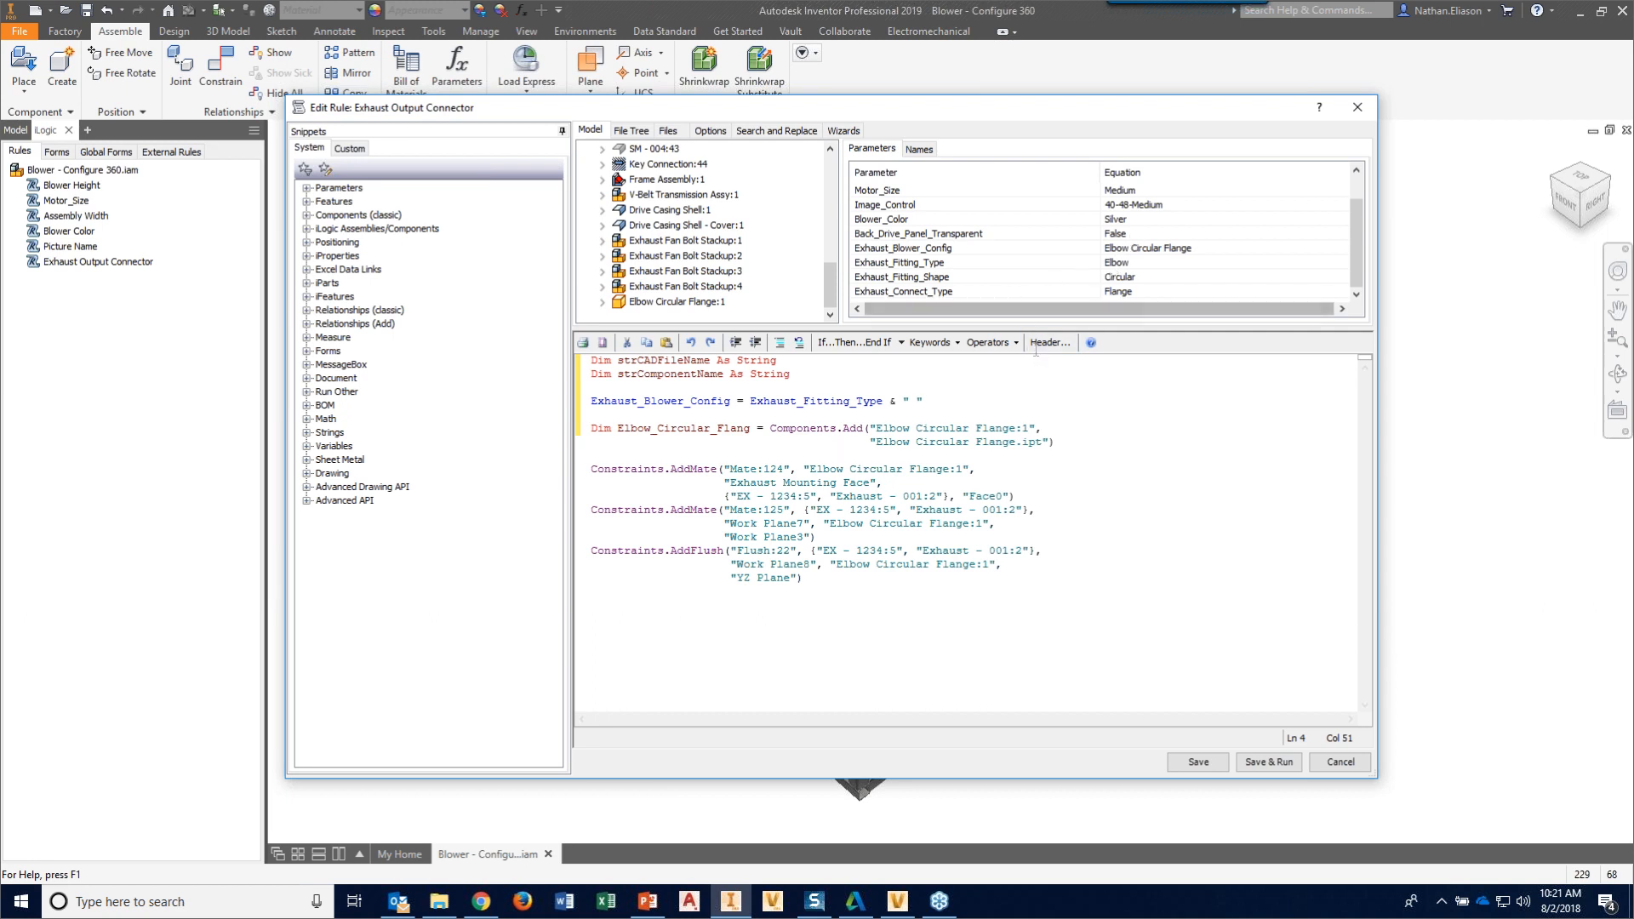
type("&")
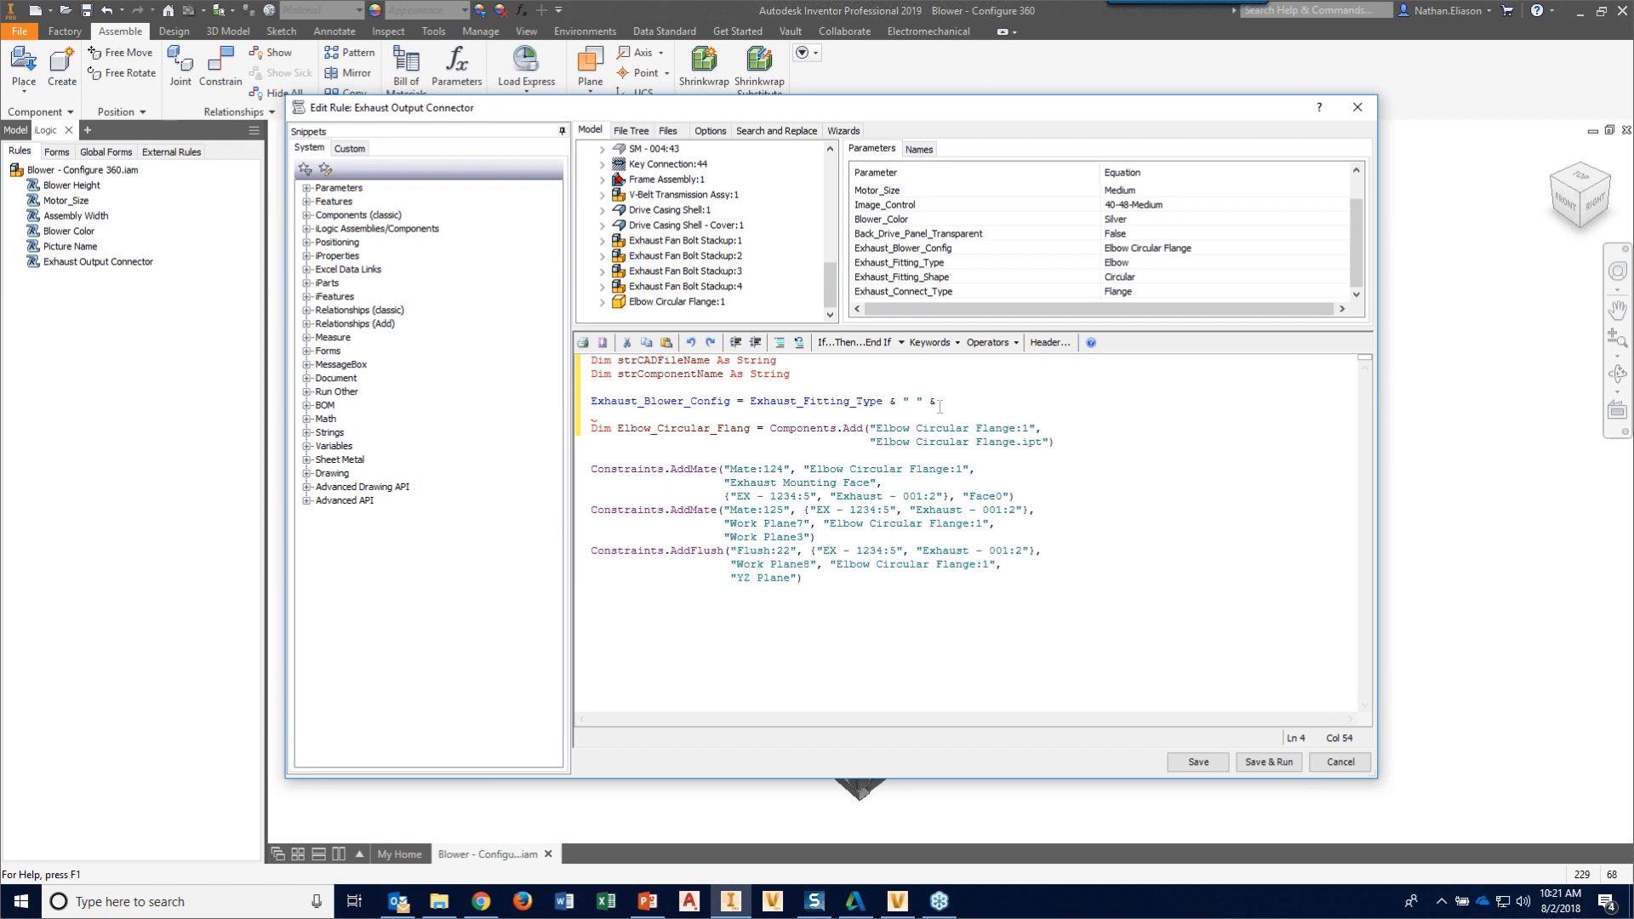
left_click(892, 280)
double_click(892, 281)
type("& \" \" &")
double_click(908, 291)
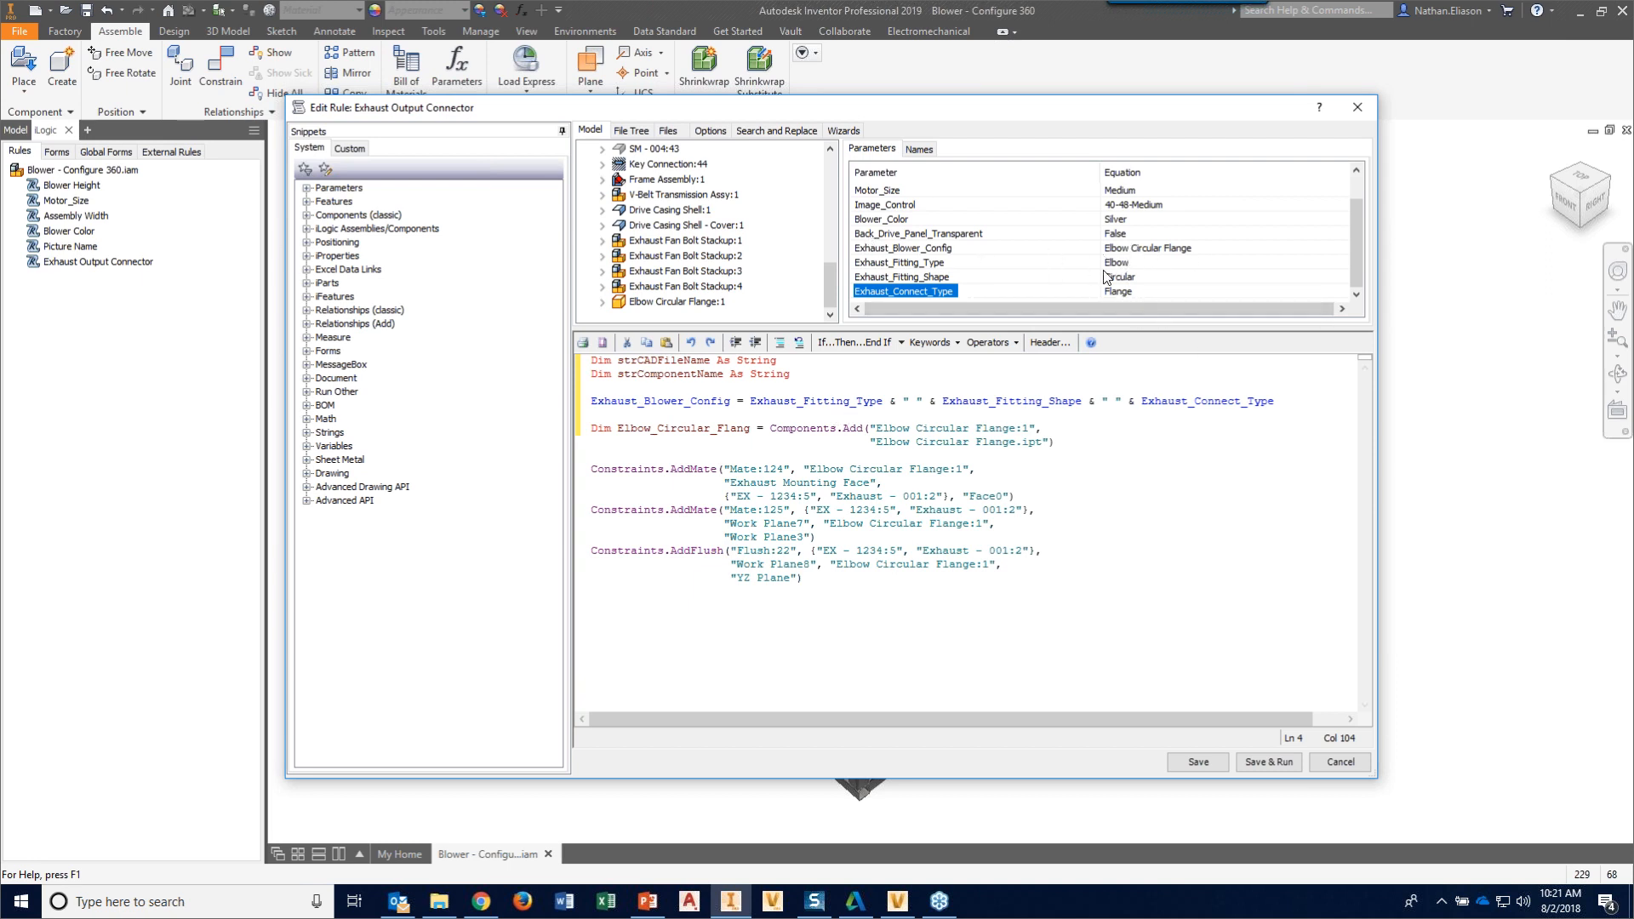
- Add a line below the Exhaust_Blower_Config assignment that sets strCADFileName = Exhaust_Blower_Config & ".ipt"
left_click(1286, 408)
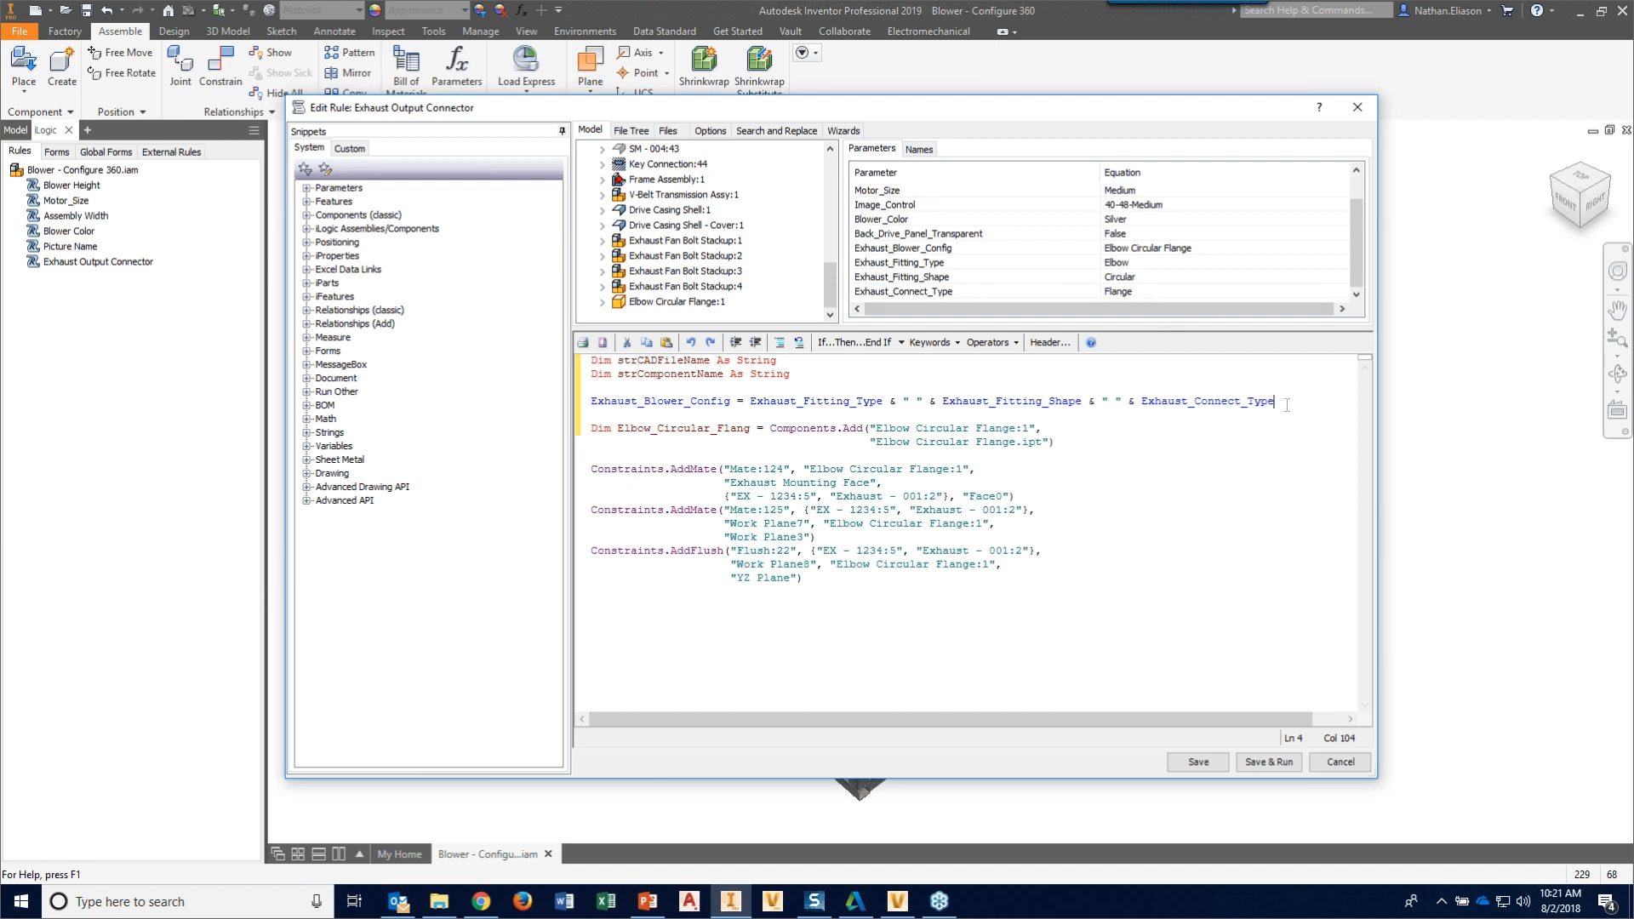
key("Return")
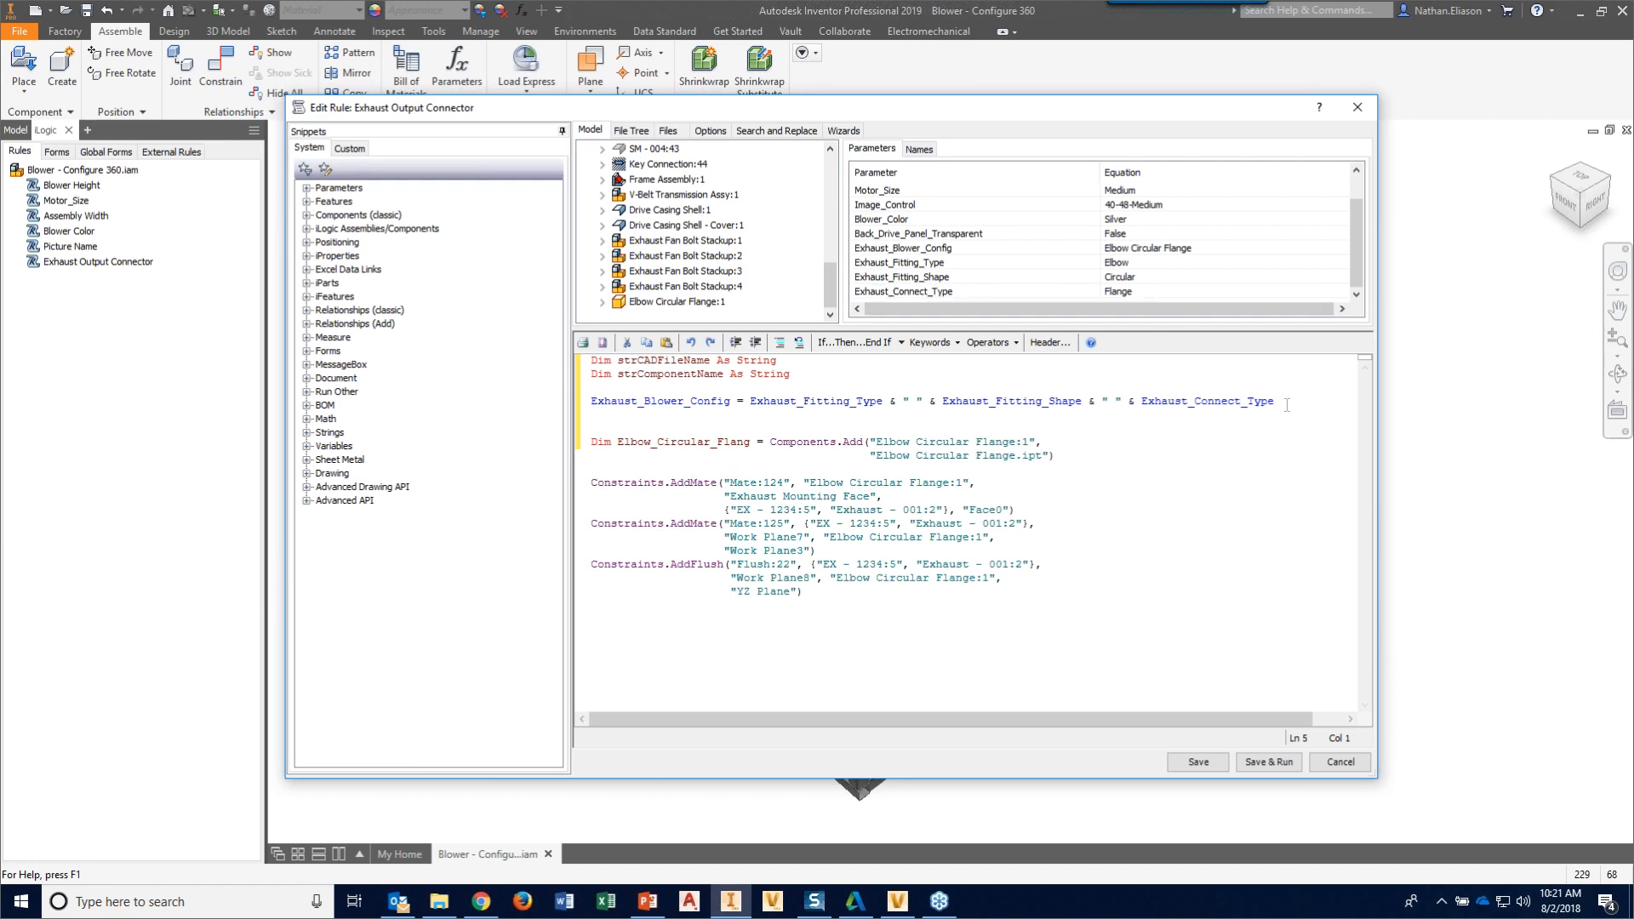
type("strCADFileName =")
double_click(877, 248)
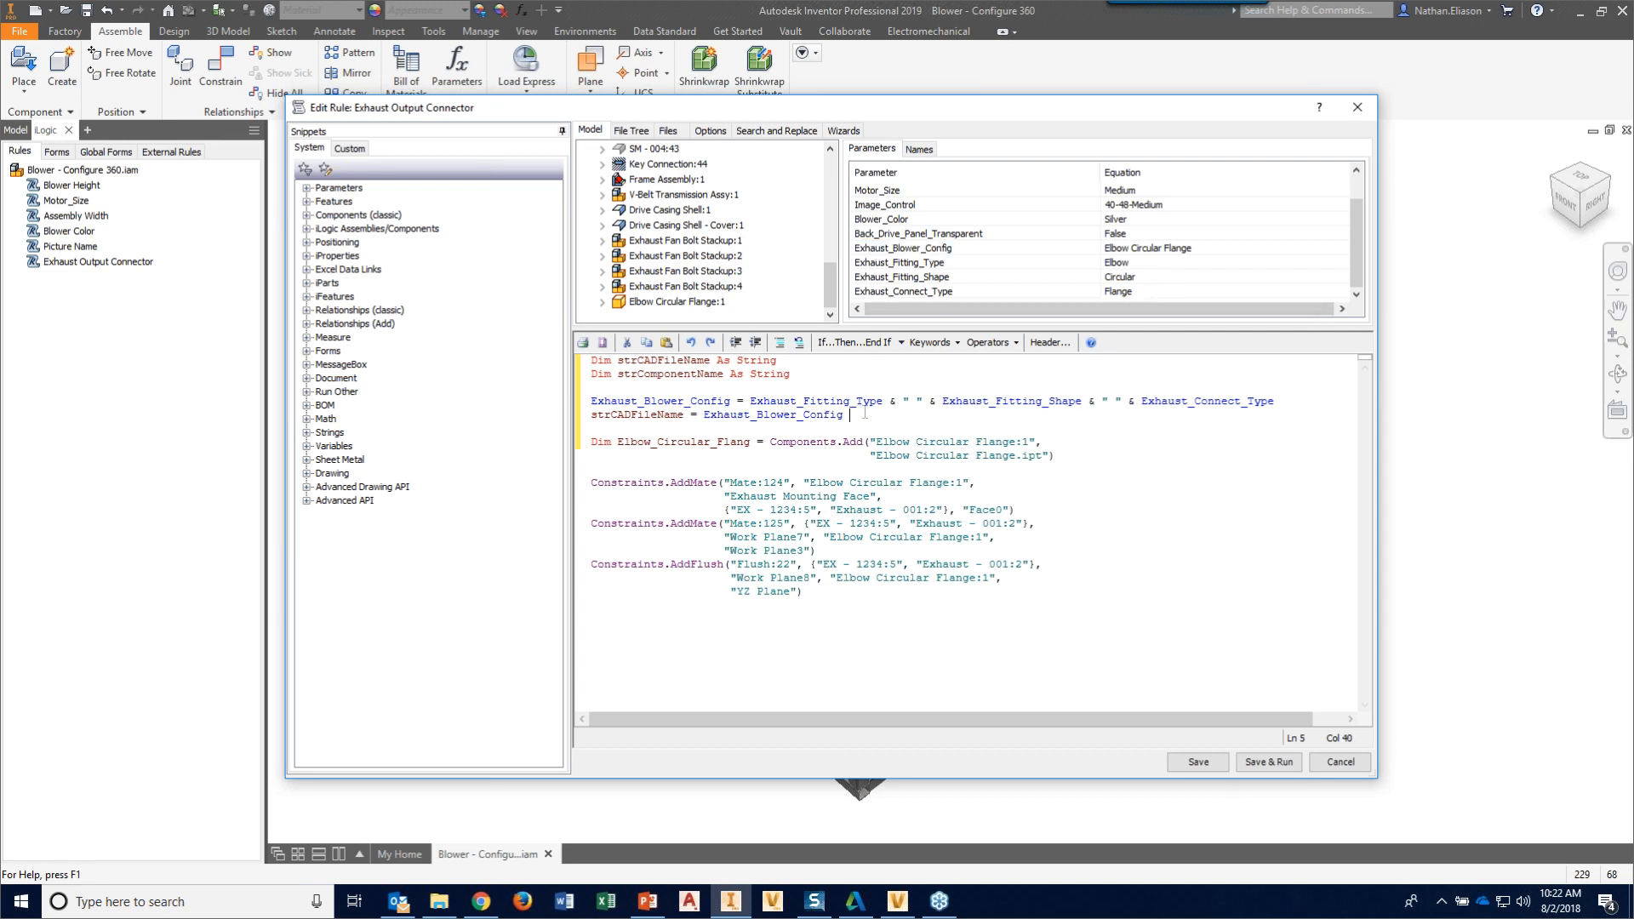
type("& \".ipt")
- Add a line below the strCADFileName assignment that sets strComponentName = Exhaust_Blower_Config & ":1"
key("Return")
type("str")
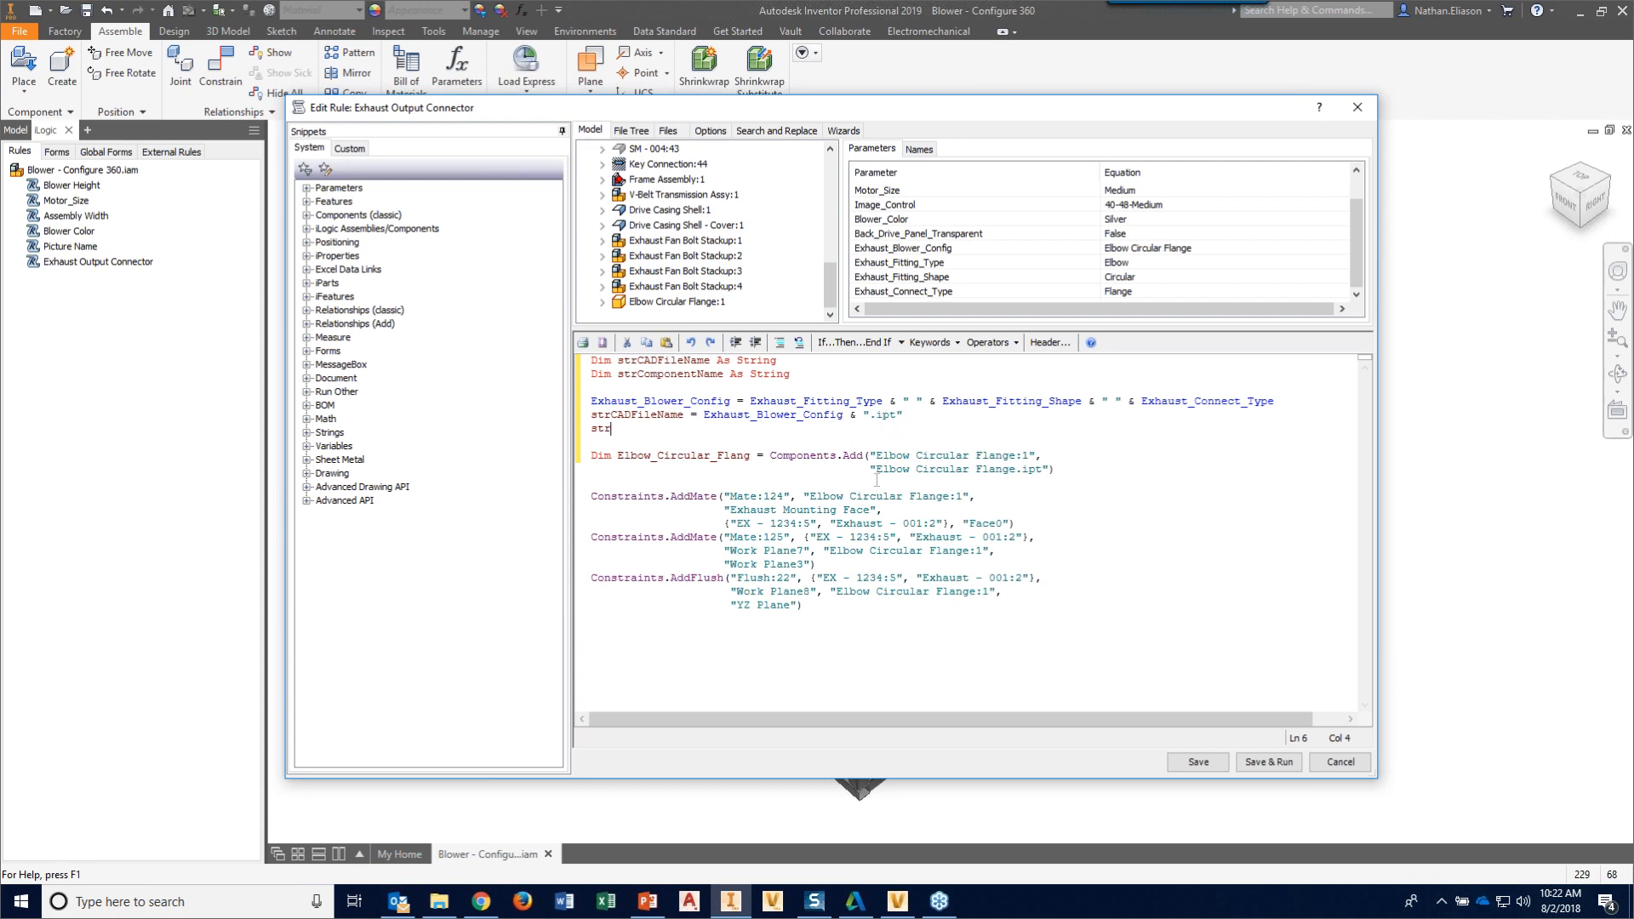
type("ComponentName =")
double_click(916, 249)
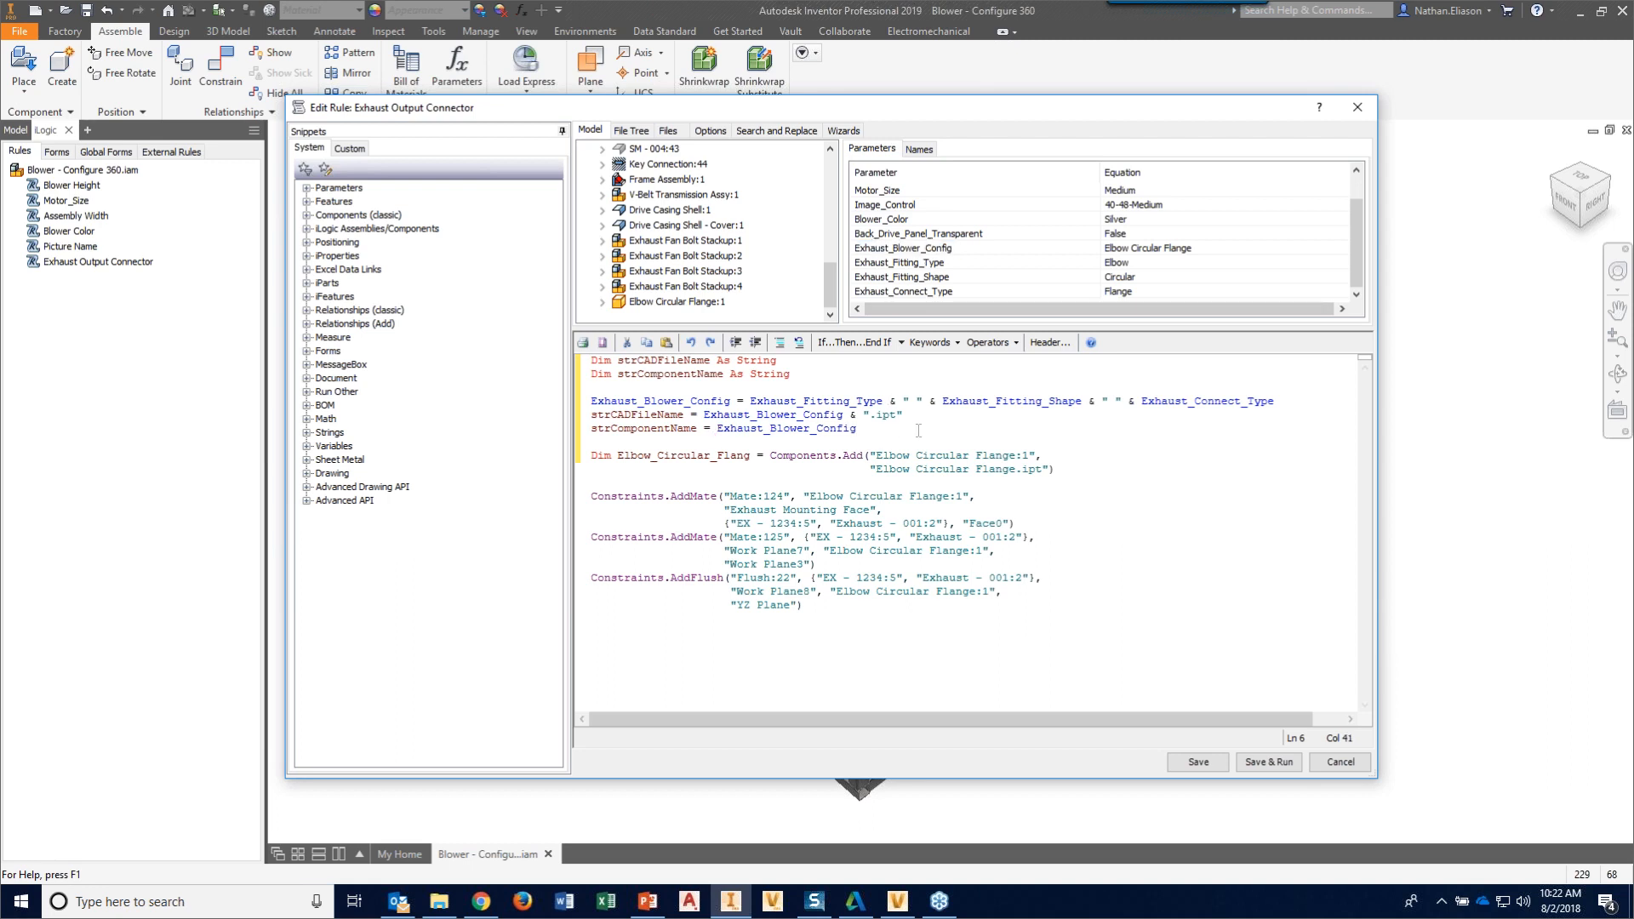
type("& ")
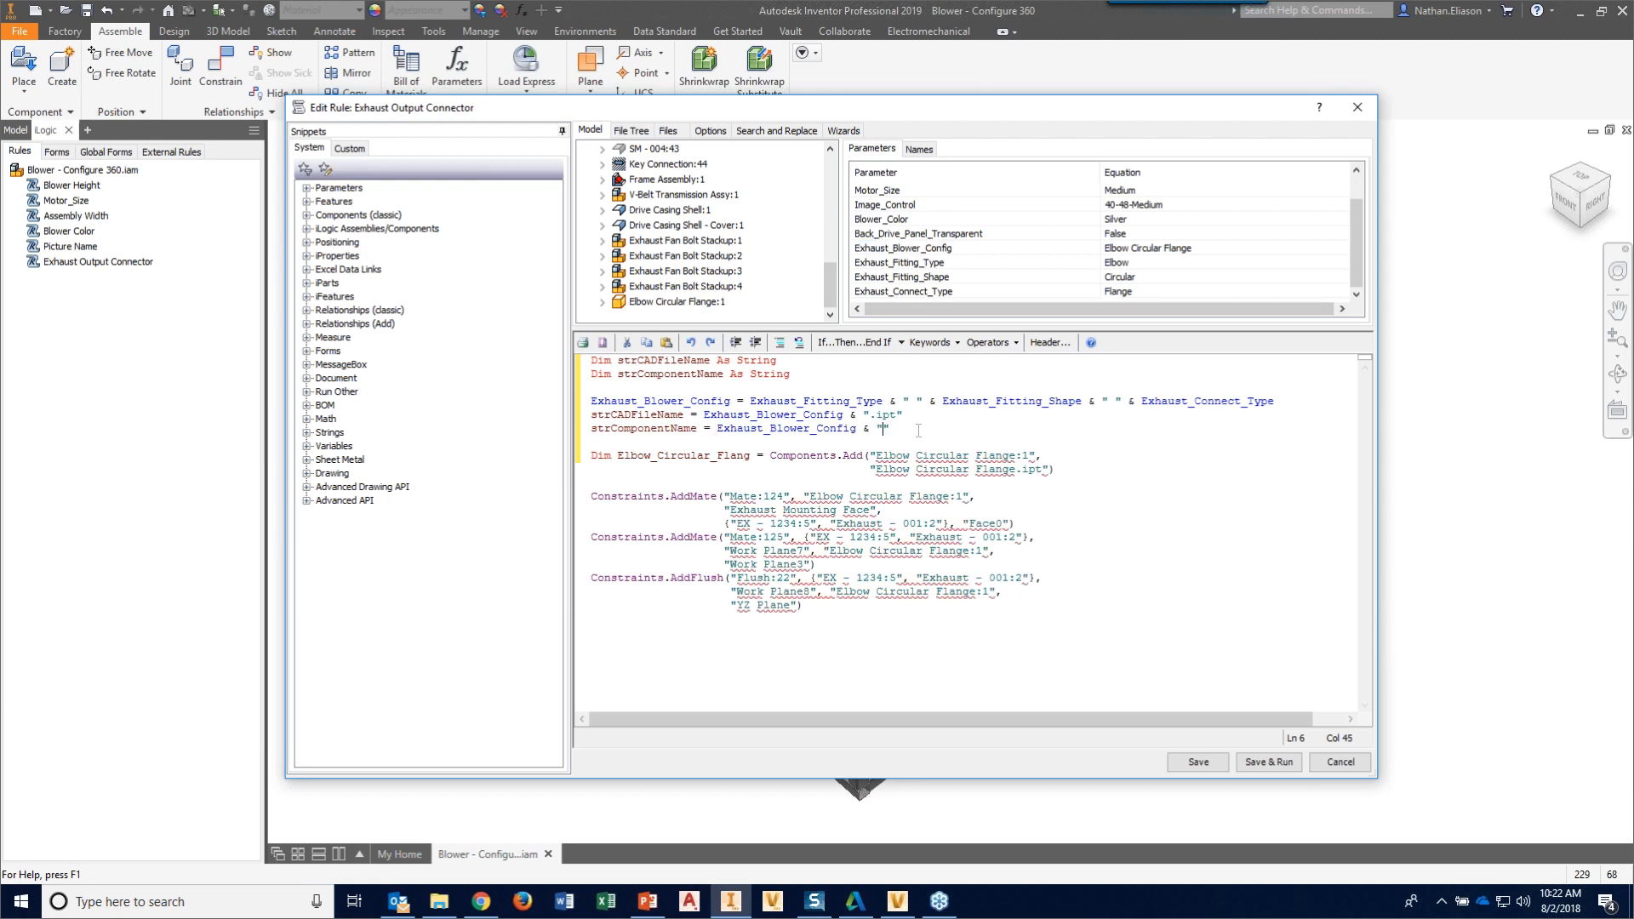
type("\":1\"")
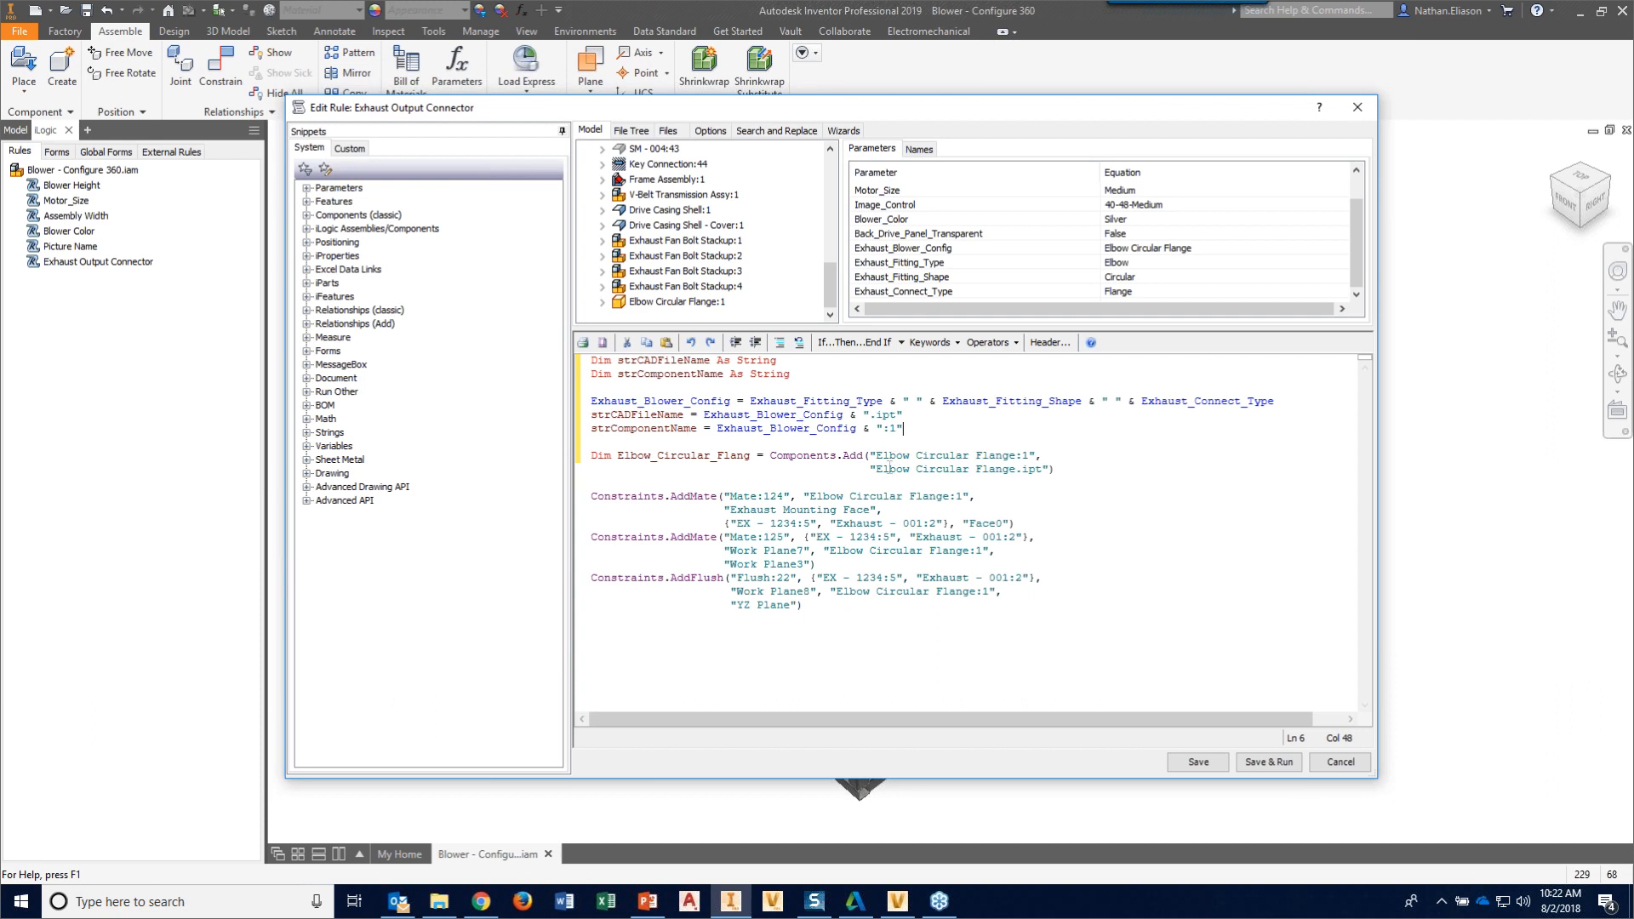
- Replace the two fixed name arguments of Components.Add with strComponentName and strCADFileName
left_click_drag(871, 457, 1032, 448)
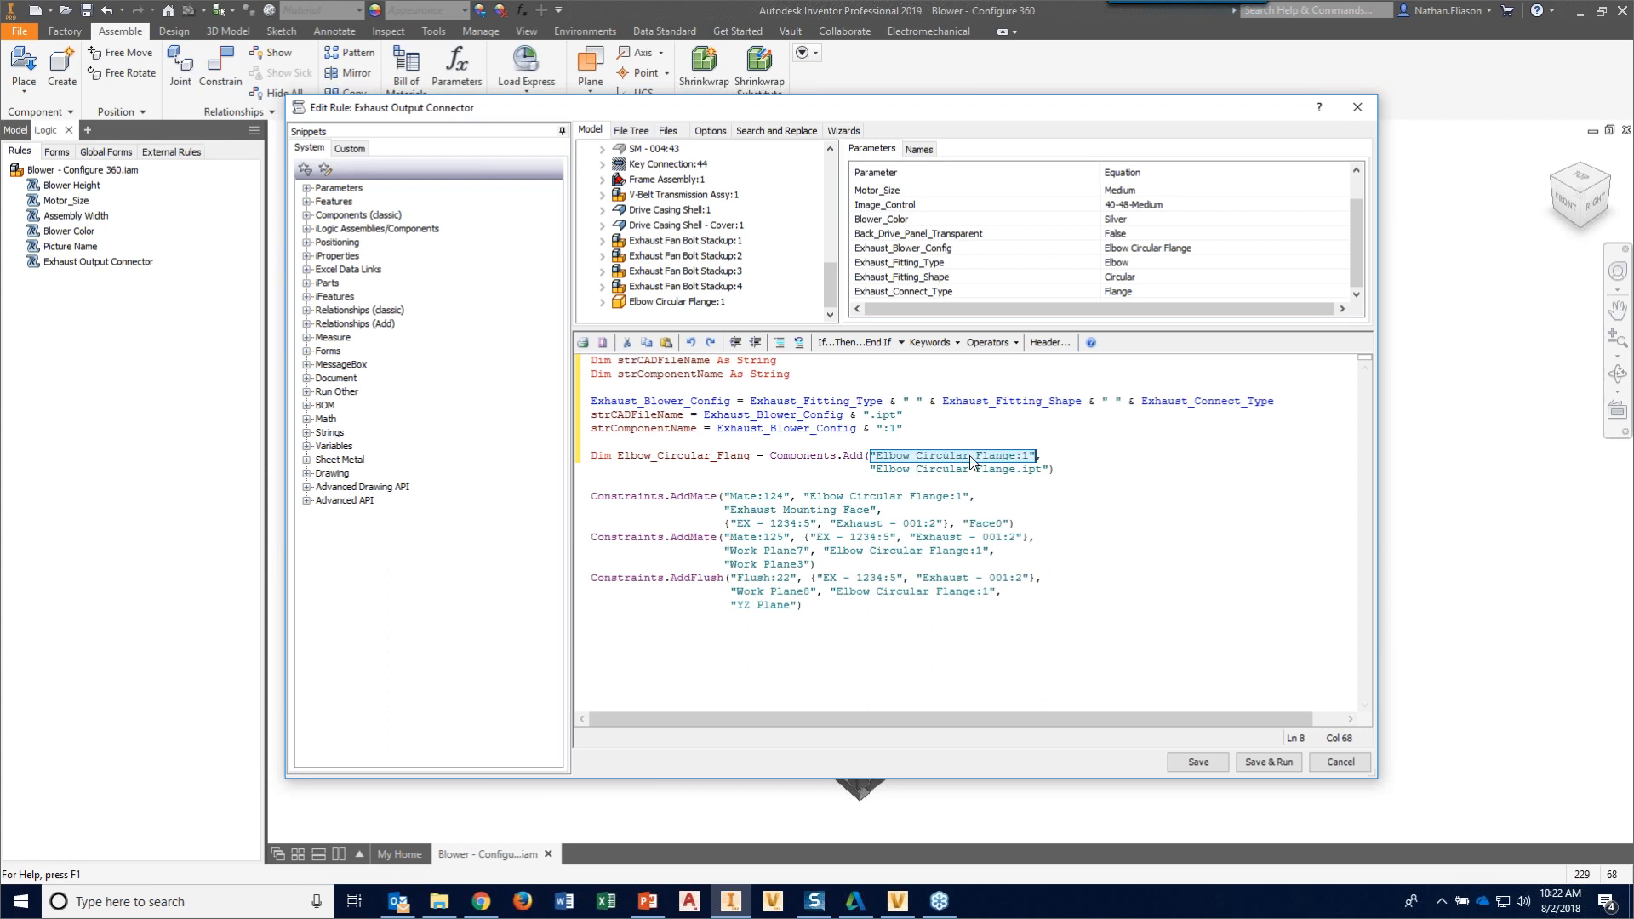
type("strComponent")
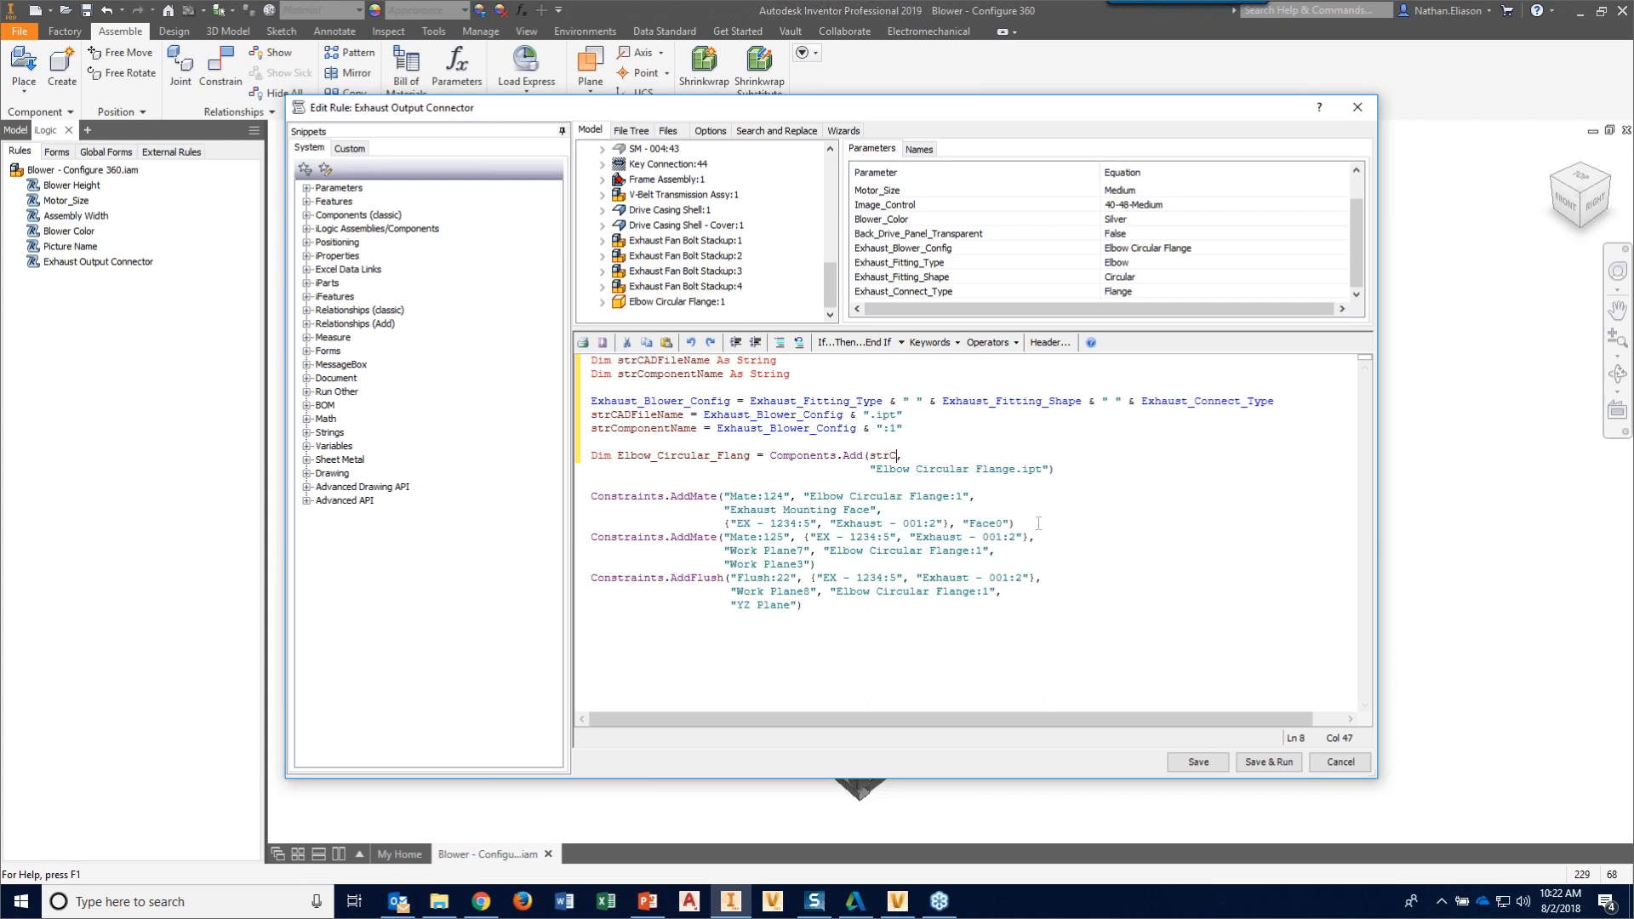
type("Name")
left_click_drag(871, 471, 1050, 473)
type("strCADFi")
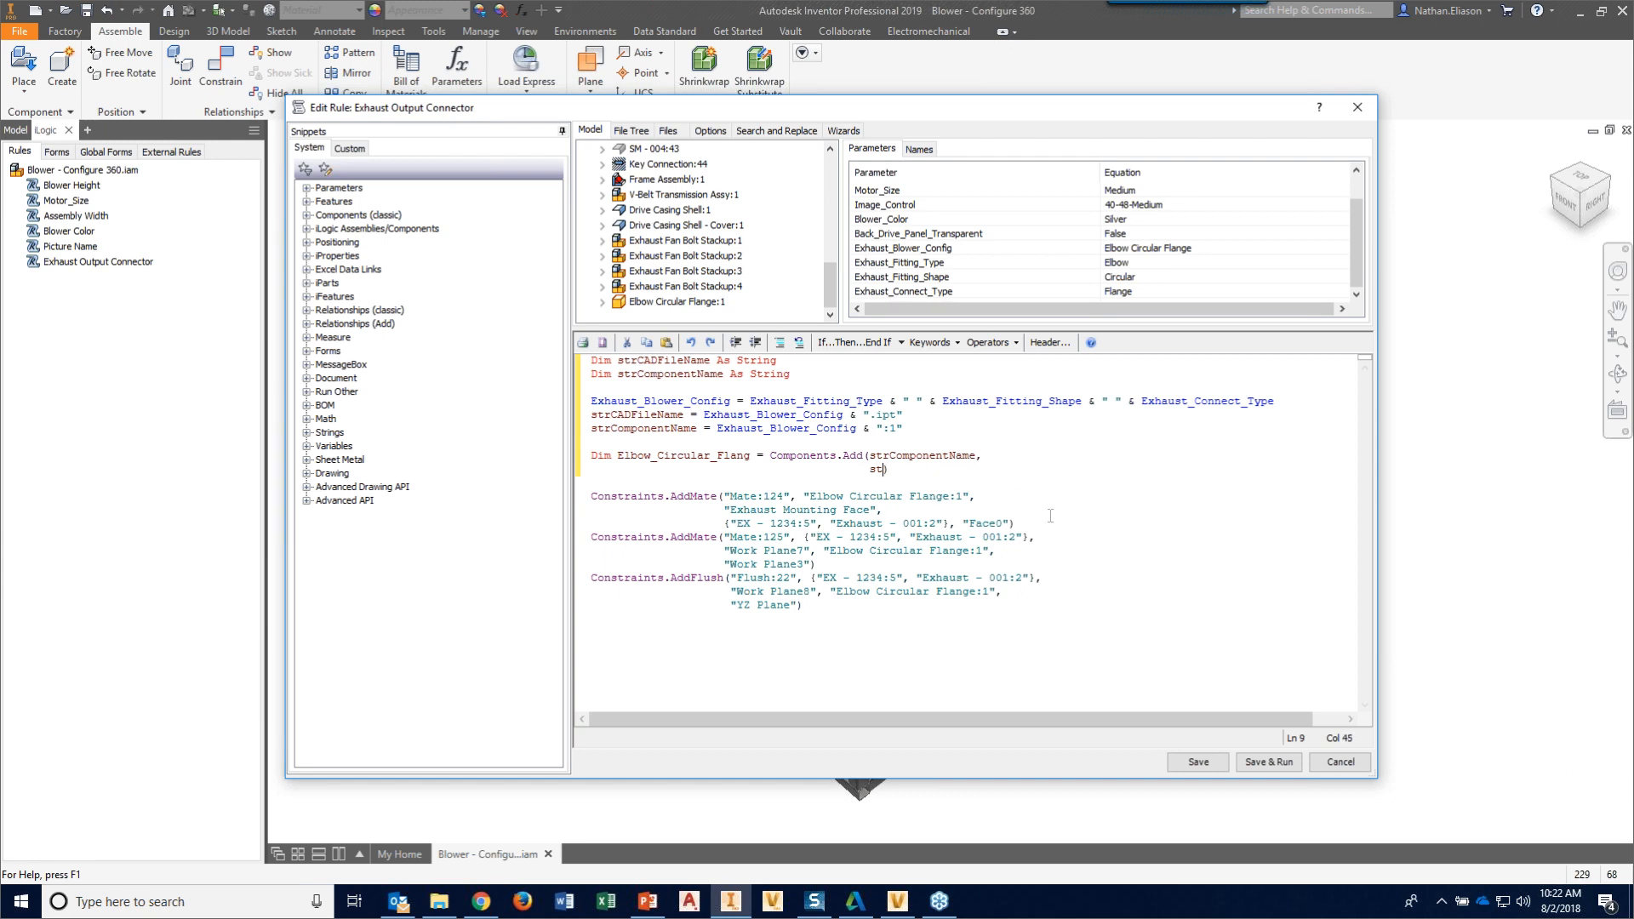
type("leName")
- Replace the fixed component name in the Mate:124 constraint with strComponentName and review its face and target component arguments
left_click_drag(731, 496, 967, 503)
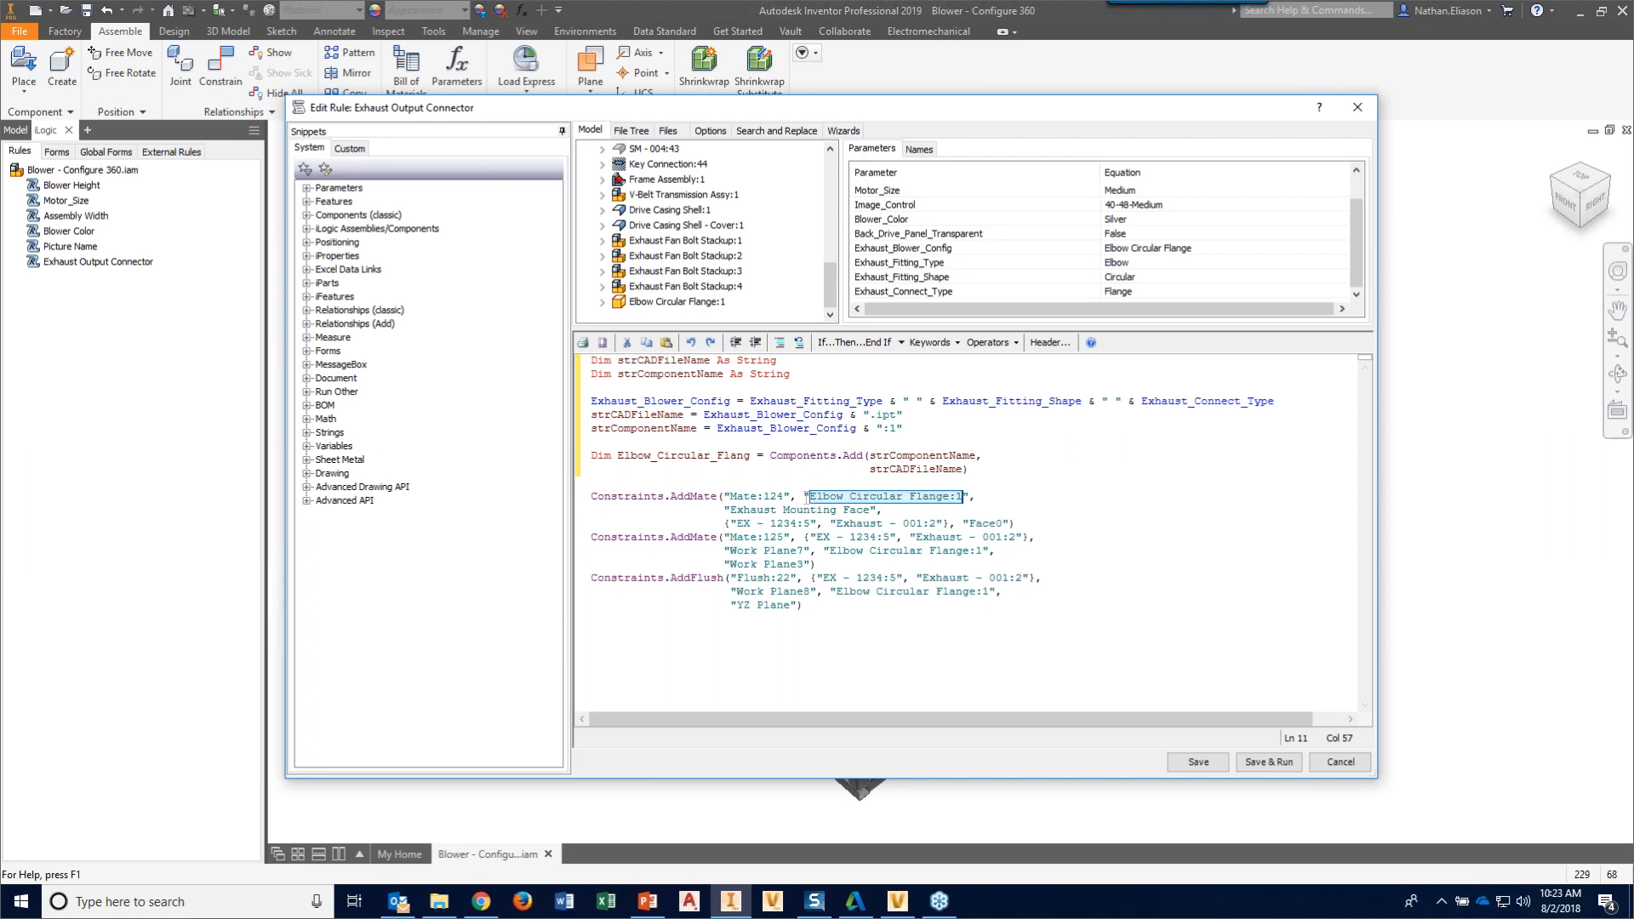
left_click_drag(805, 497, 969, 504)
type("strt")
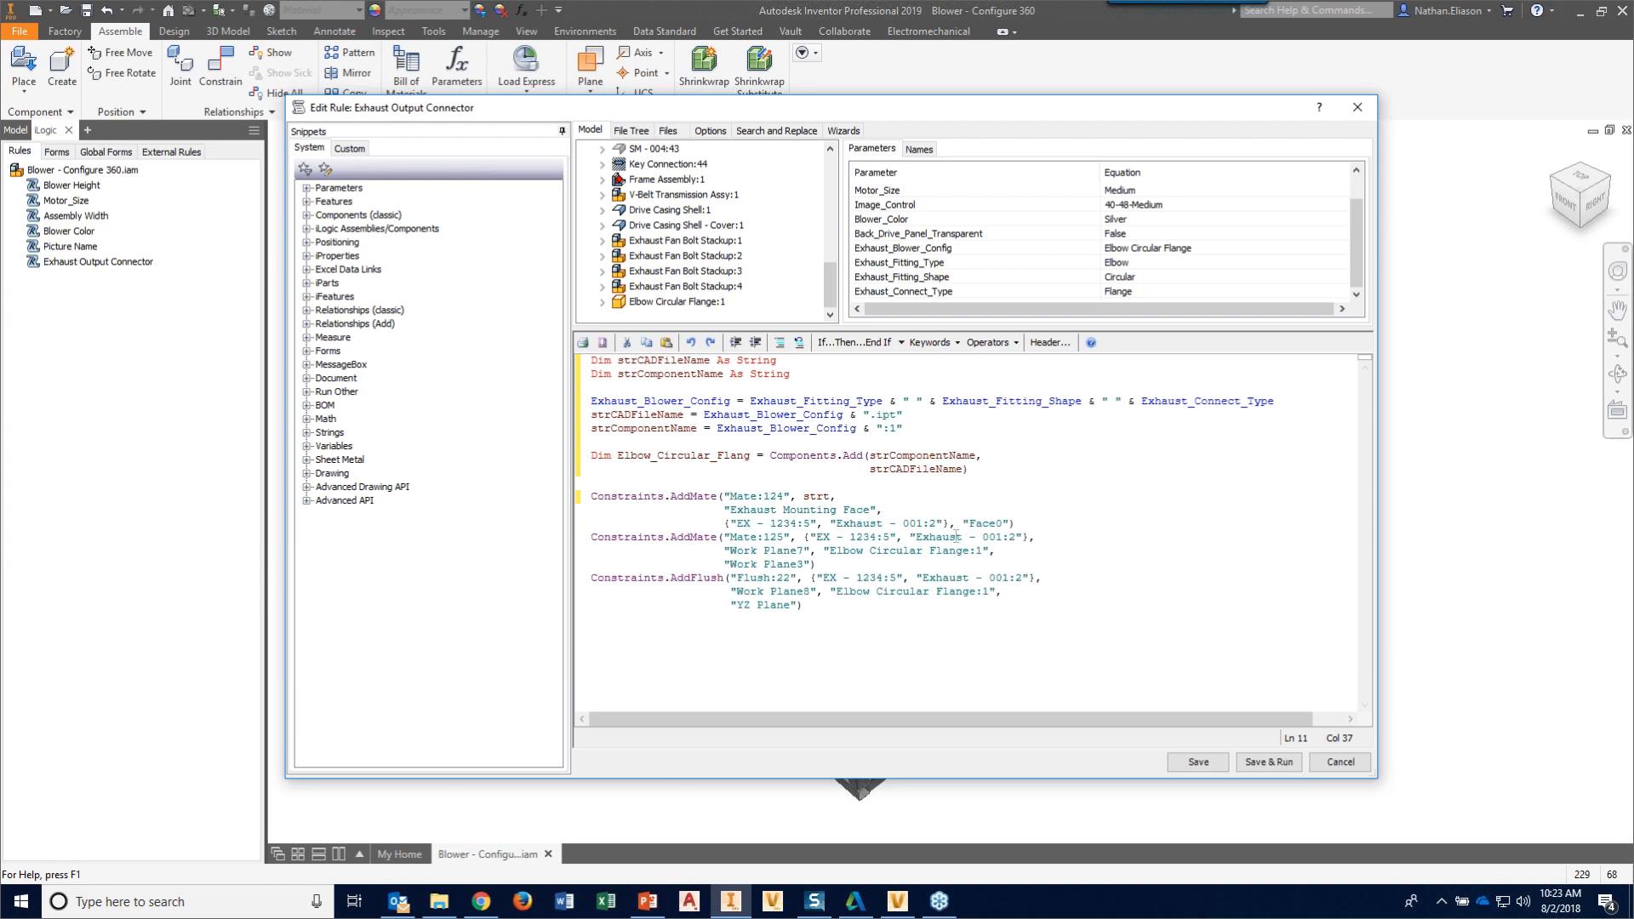
type("ComponentName")
left_click_drag(733, 511, 870, 511)
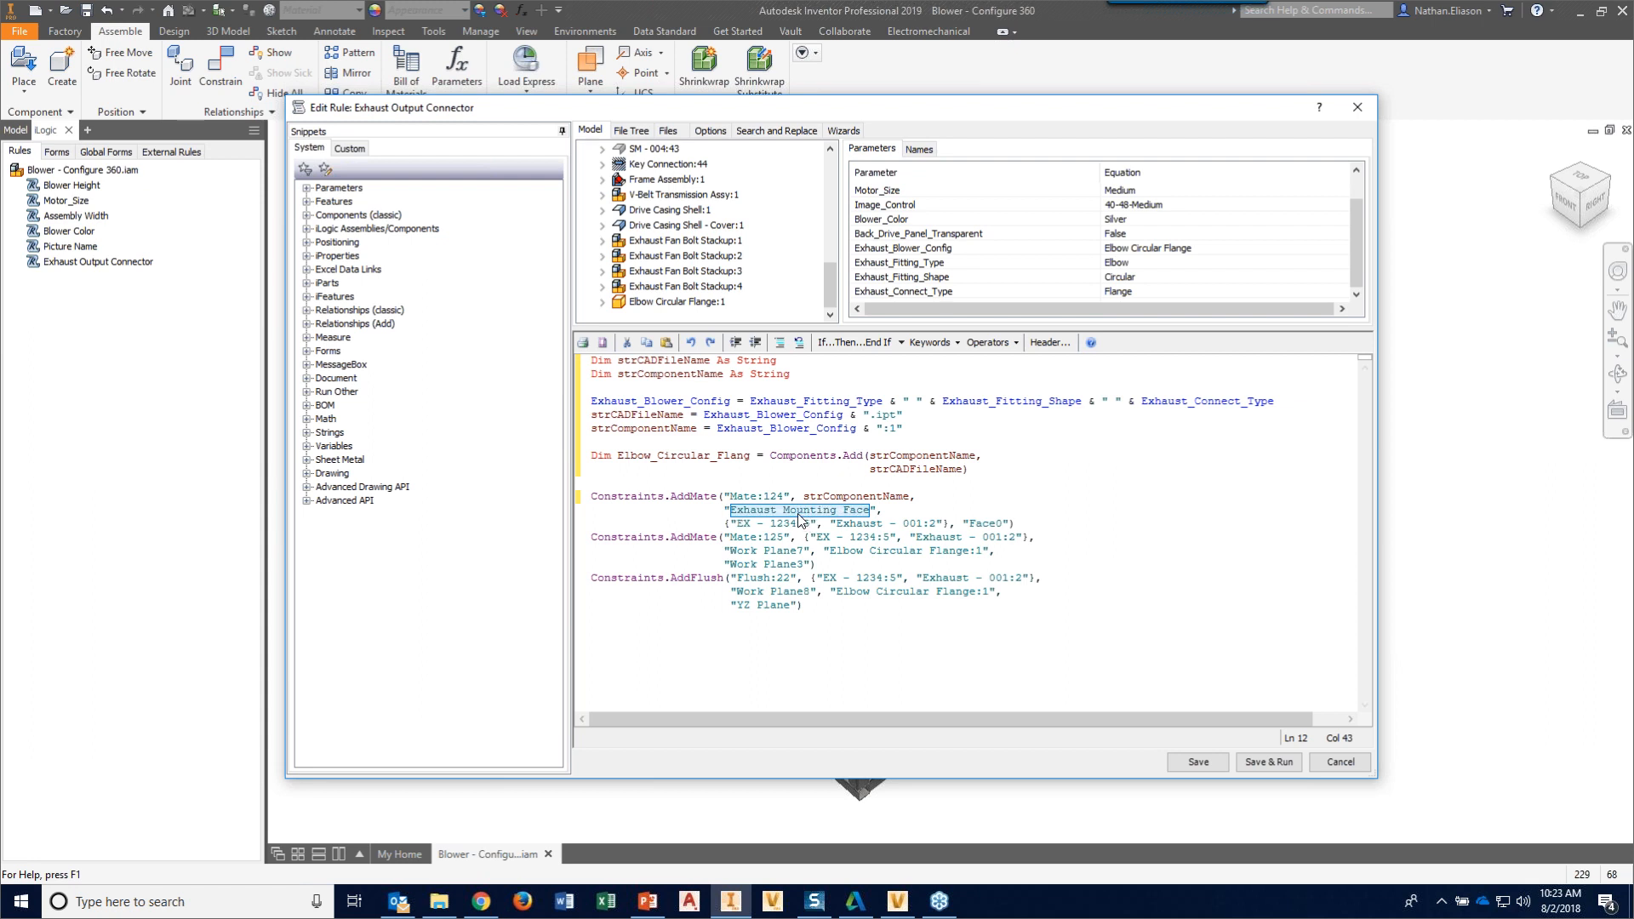
left_click_drag(731, 523, 1018, 524)
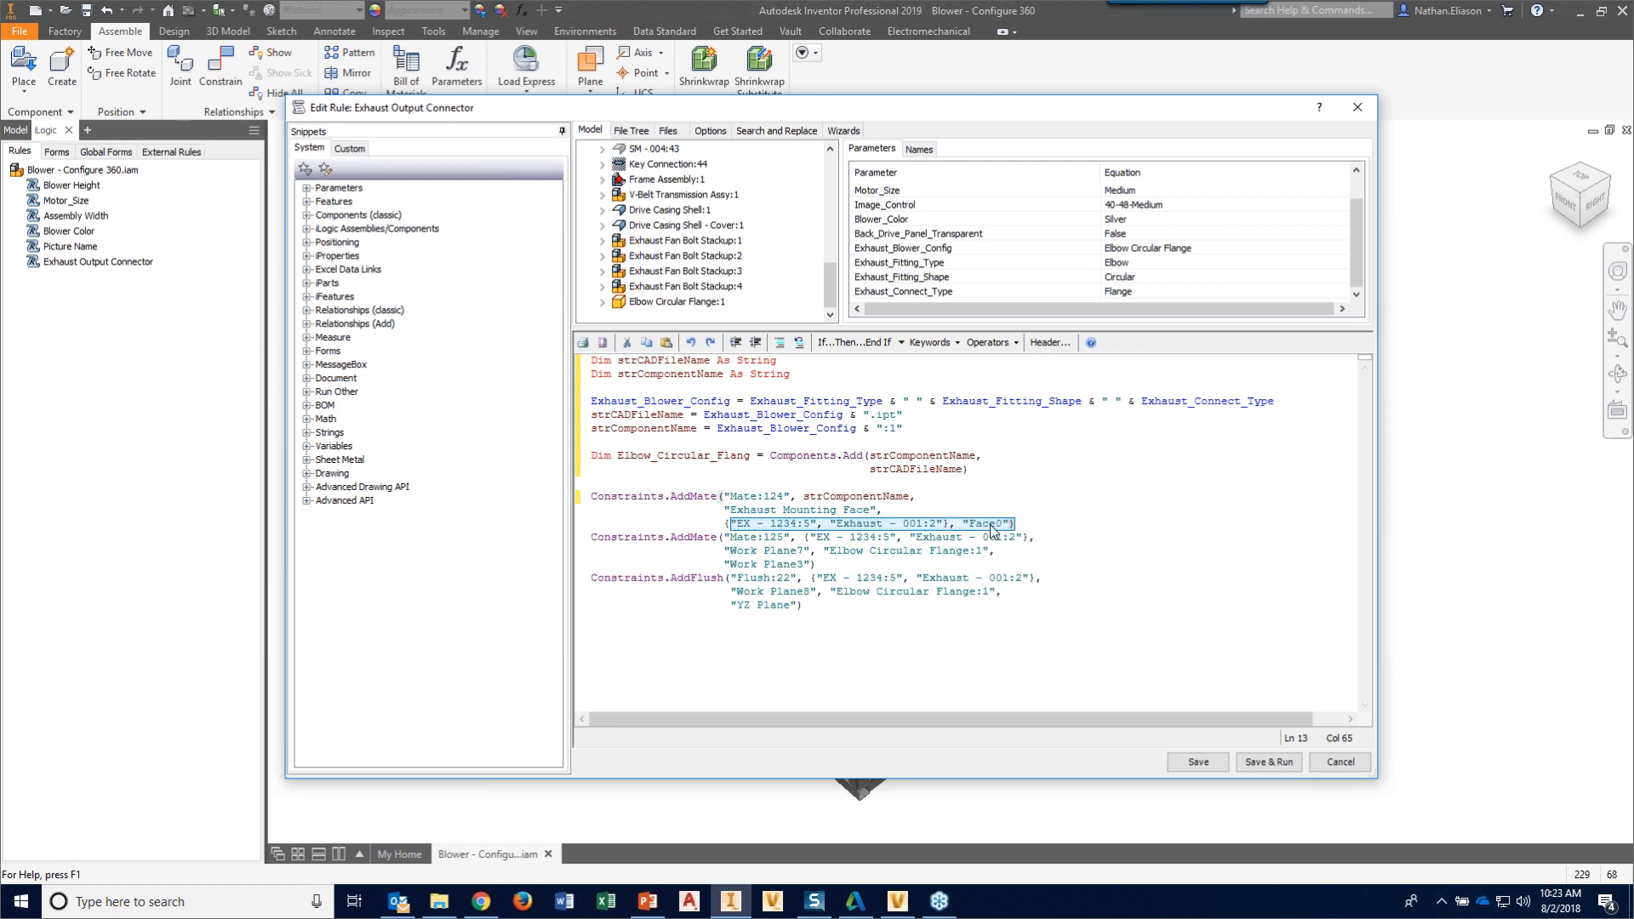
- Replace the fixed component name in the Mate:125 constraint with strComponentName
left_click(738, 538)
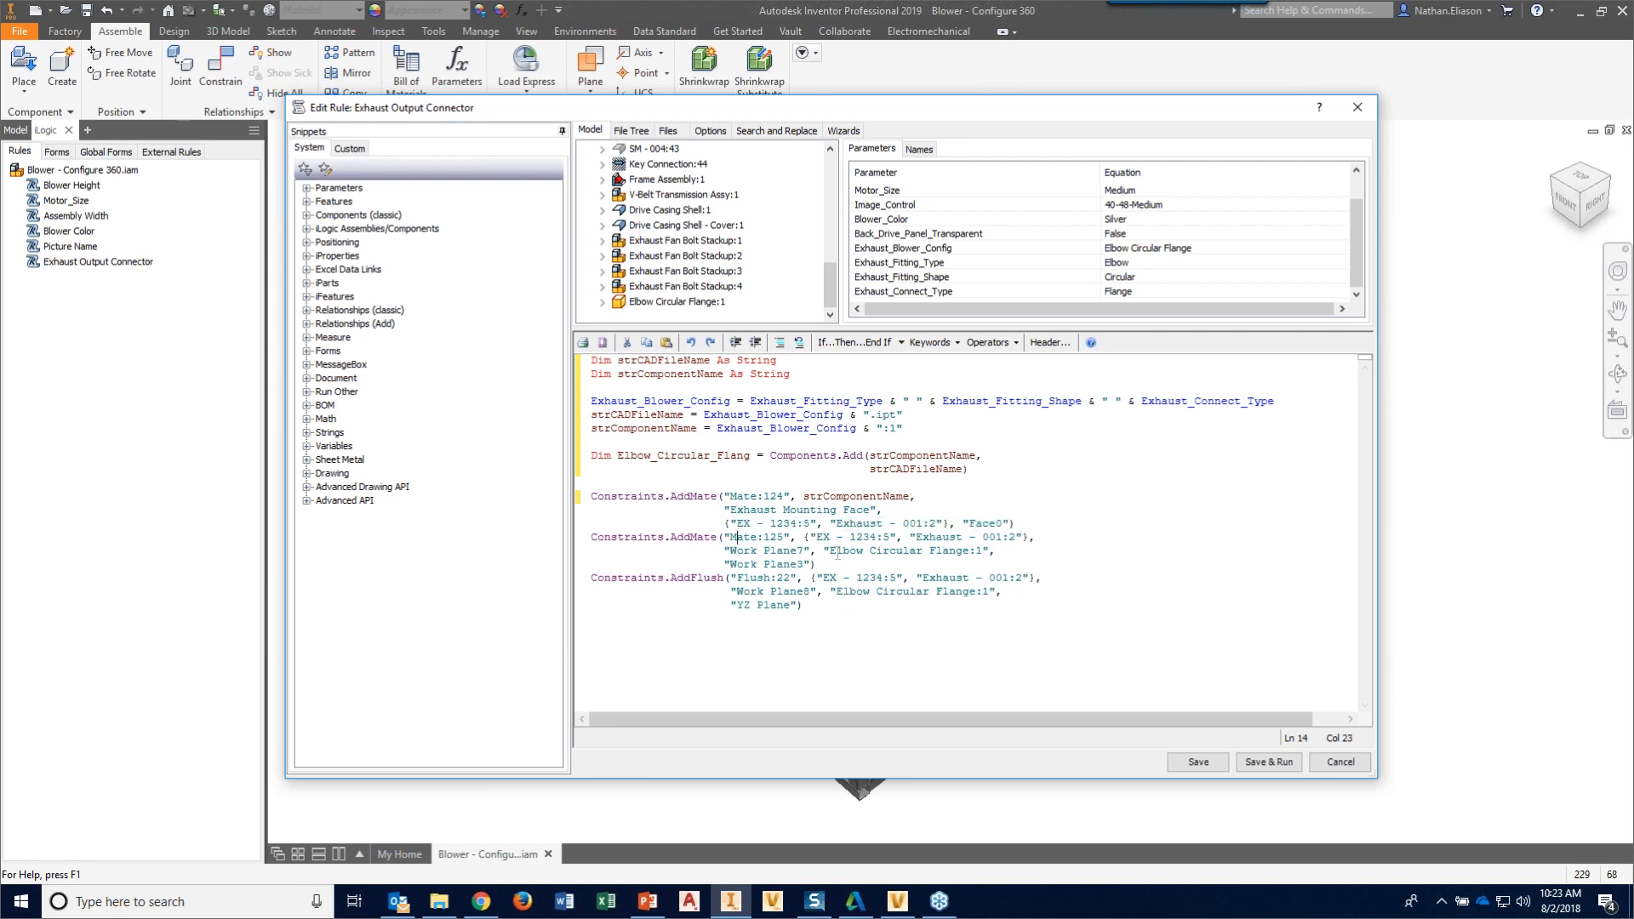
left_click_drag(822, 553, 990, 554)
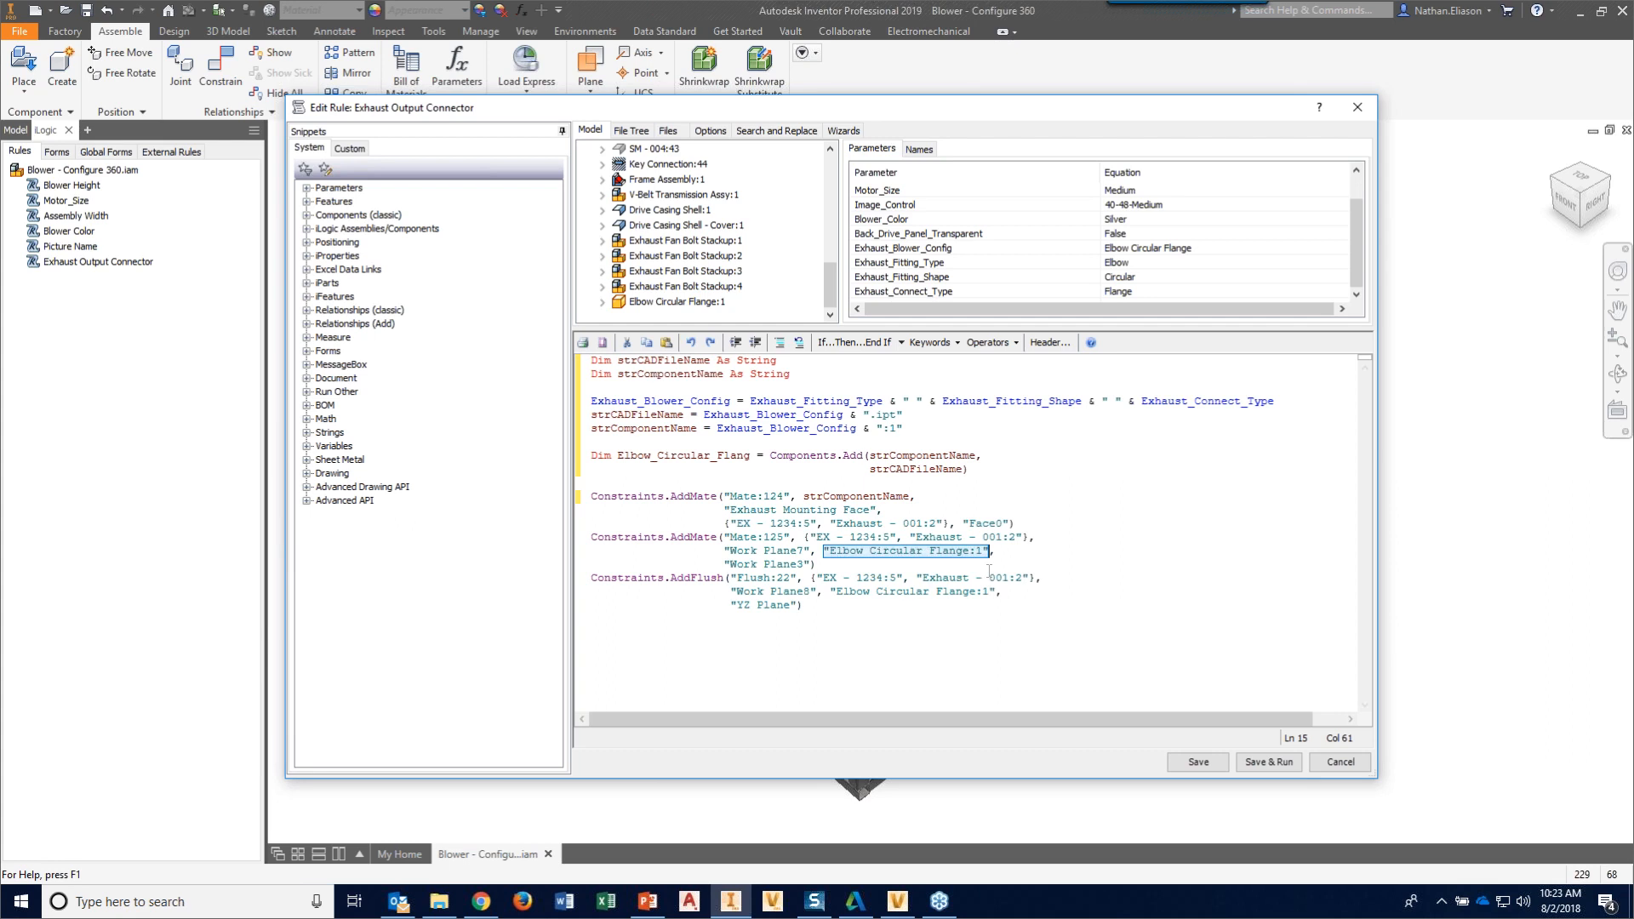
type("strComponent")
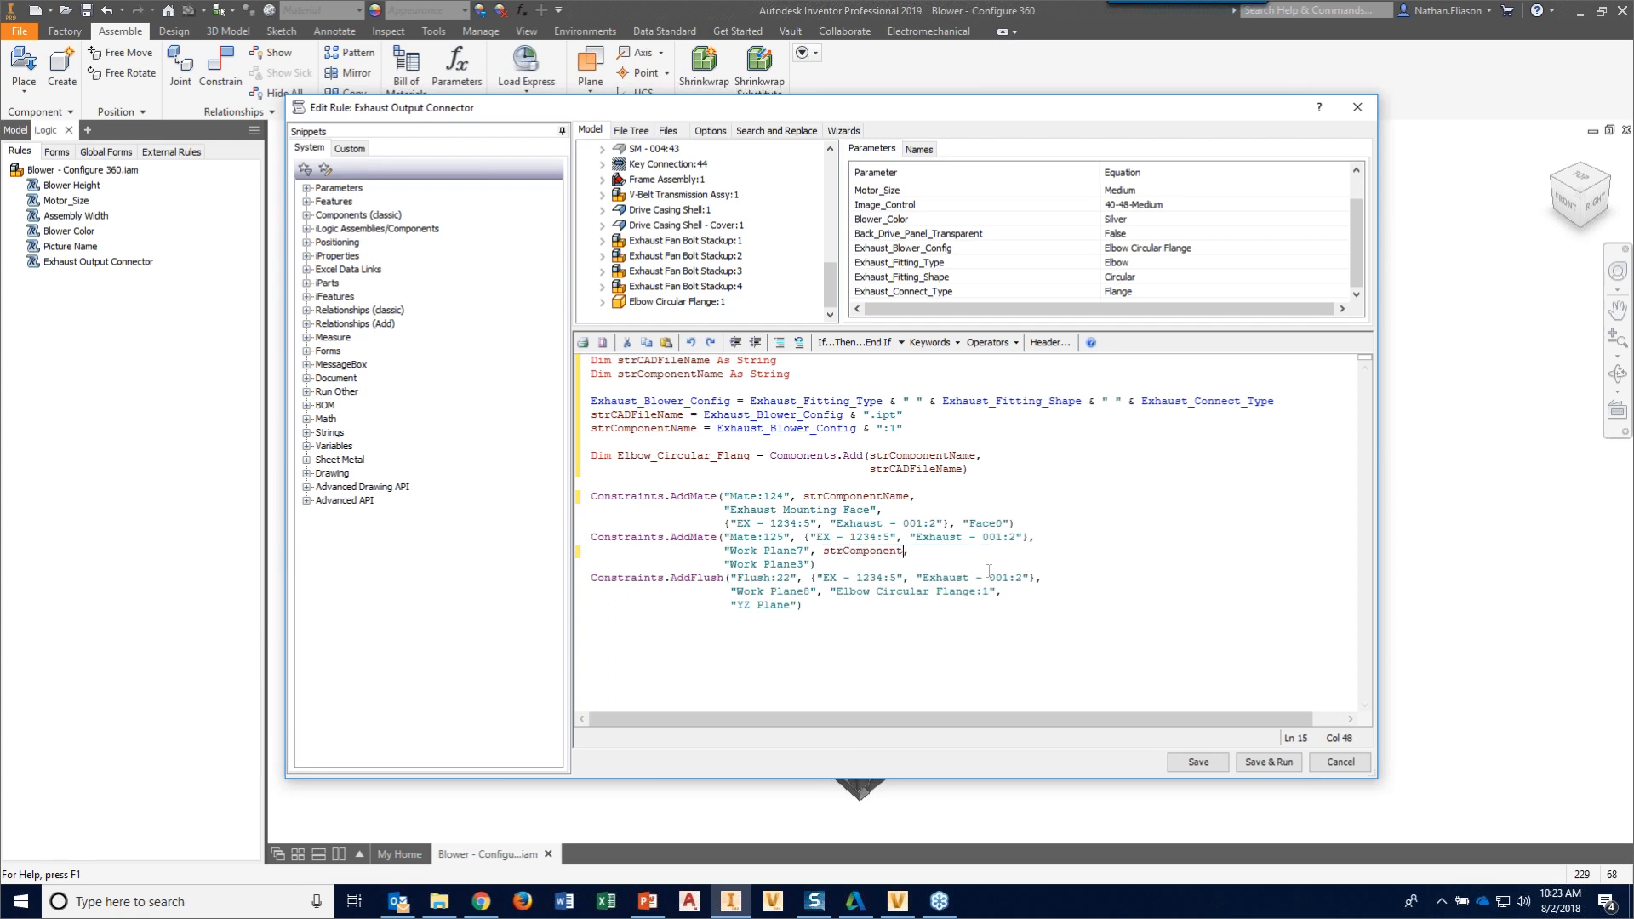
type("Name")
- Replace the fixed component name in the Flush:22 constraint with strComponentName, and save and close the rule
left_click_drag(832, 591, 998, 592)
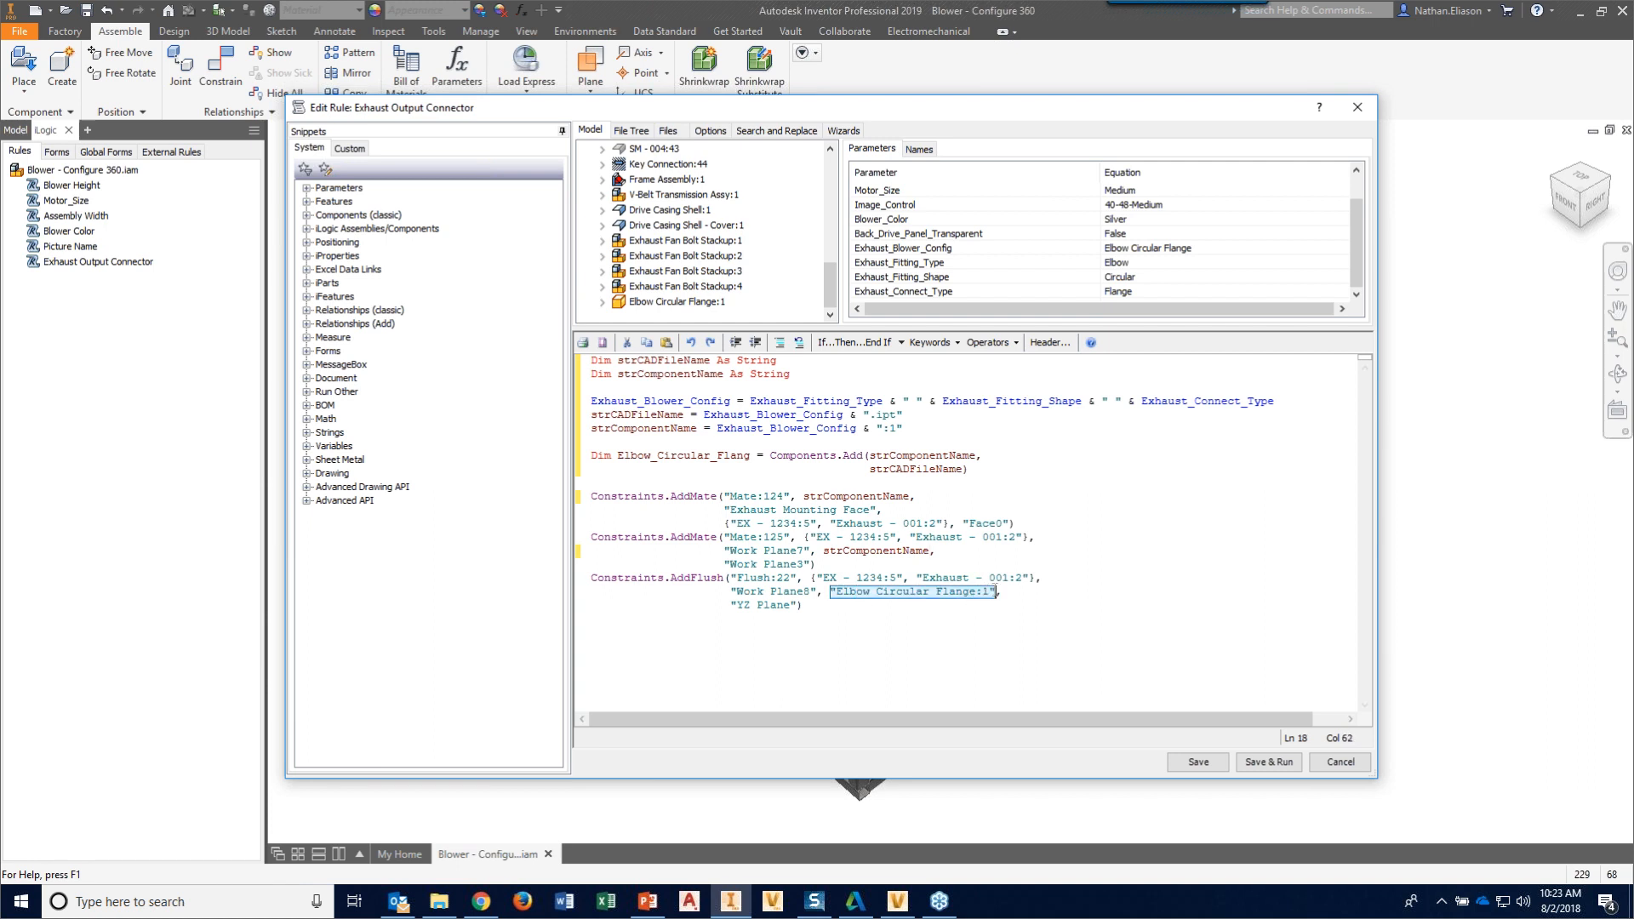
type("strComponen")
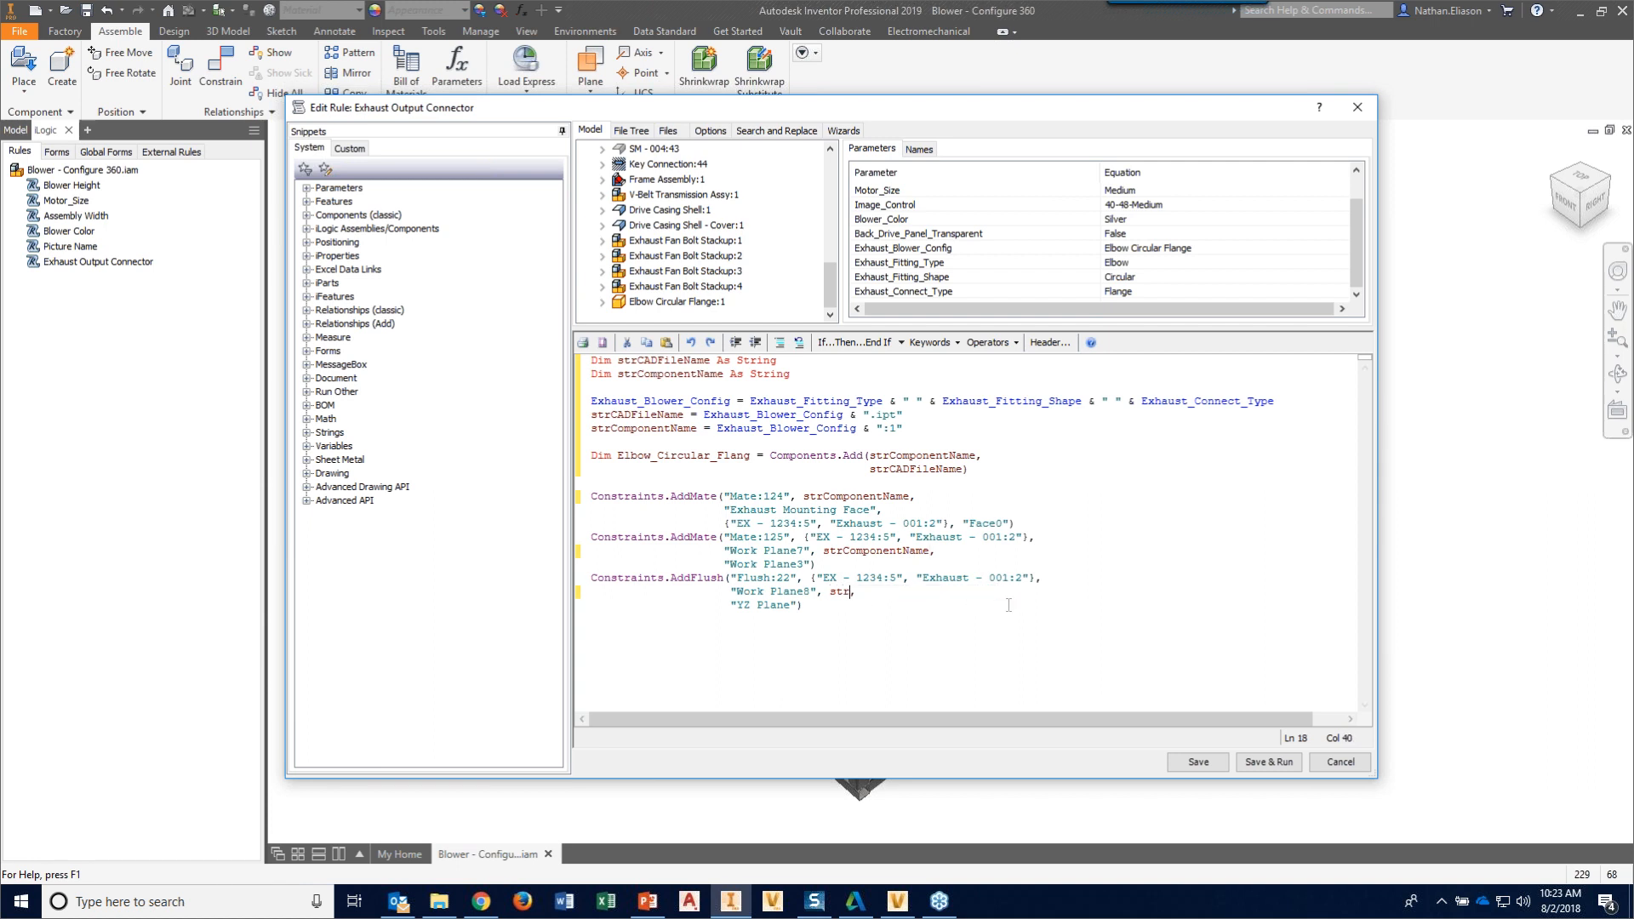
type("tName")
left_click(1200, 762)
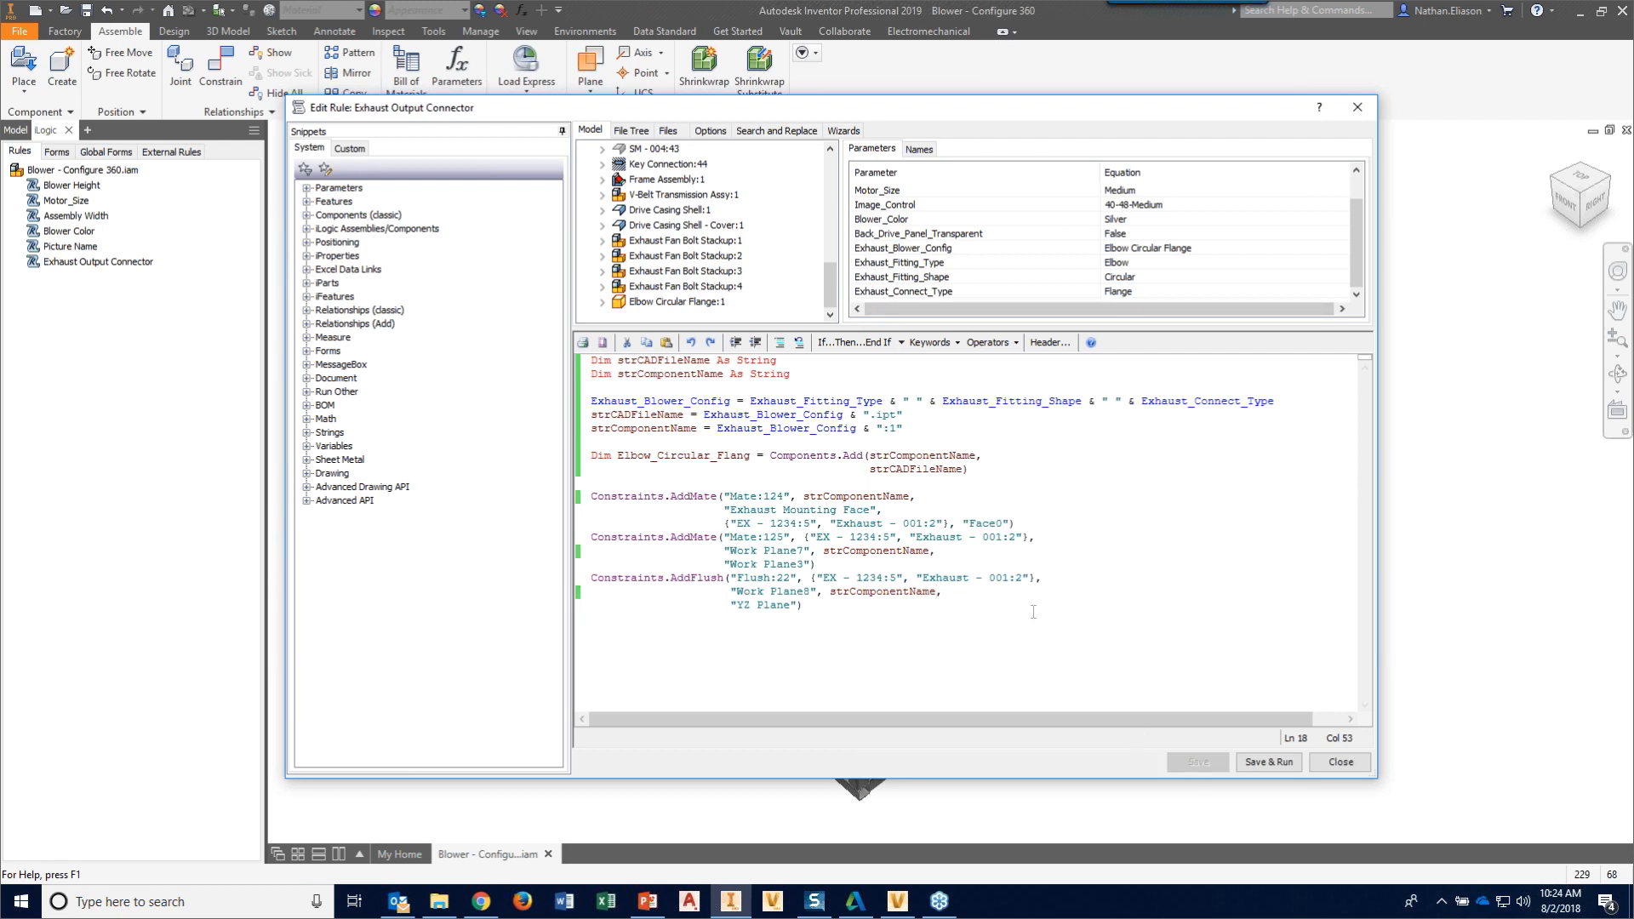
left_click(1340, 763)
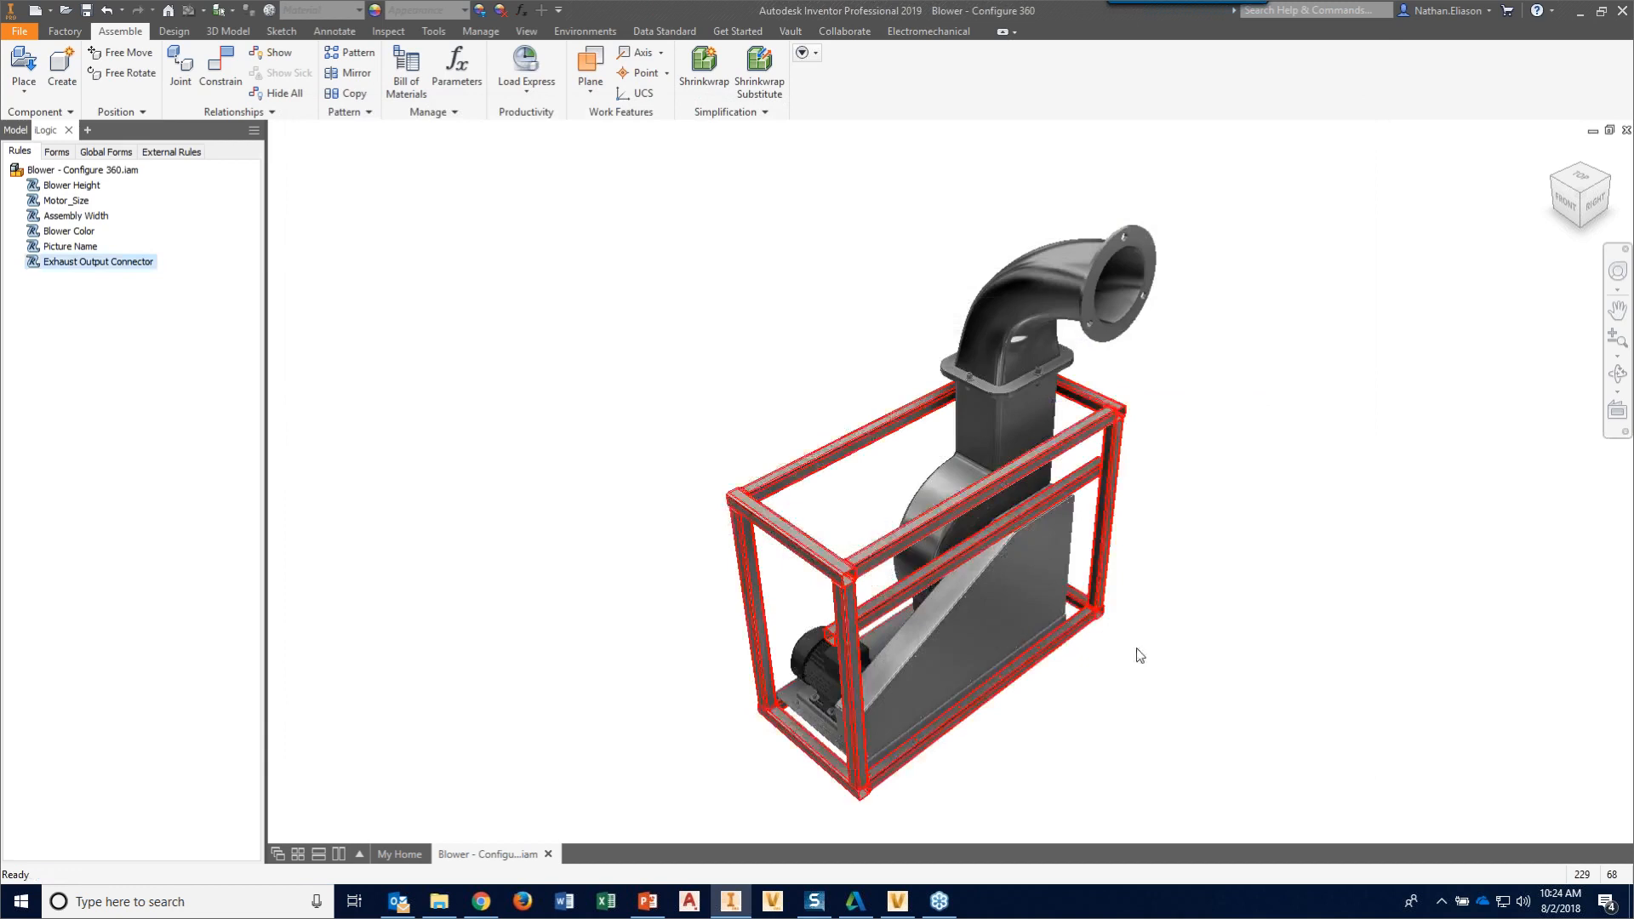
- Set the Exhaust_Fitting_Type parameter to Straight and delete the leftover elbow fitting from the assembly
middle_click_drag(628, 383, 769, 366)
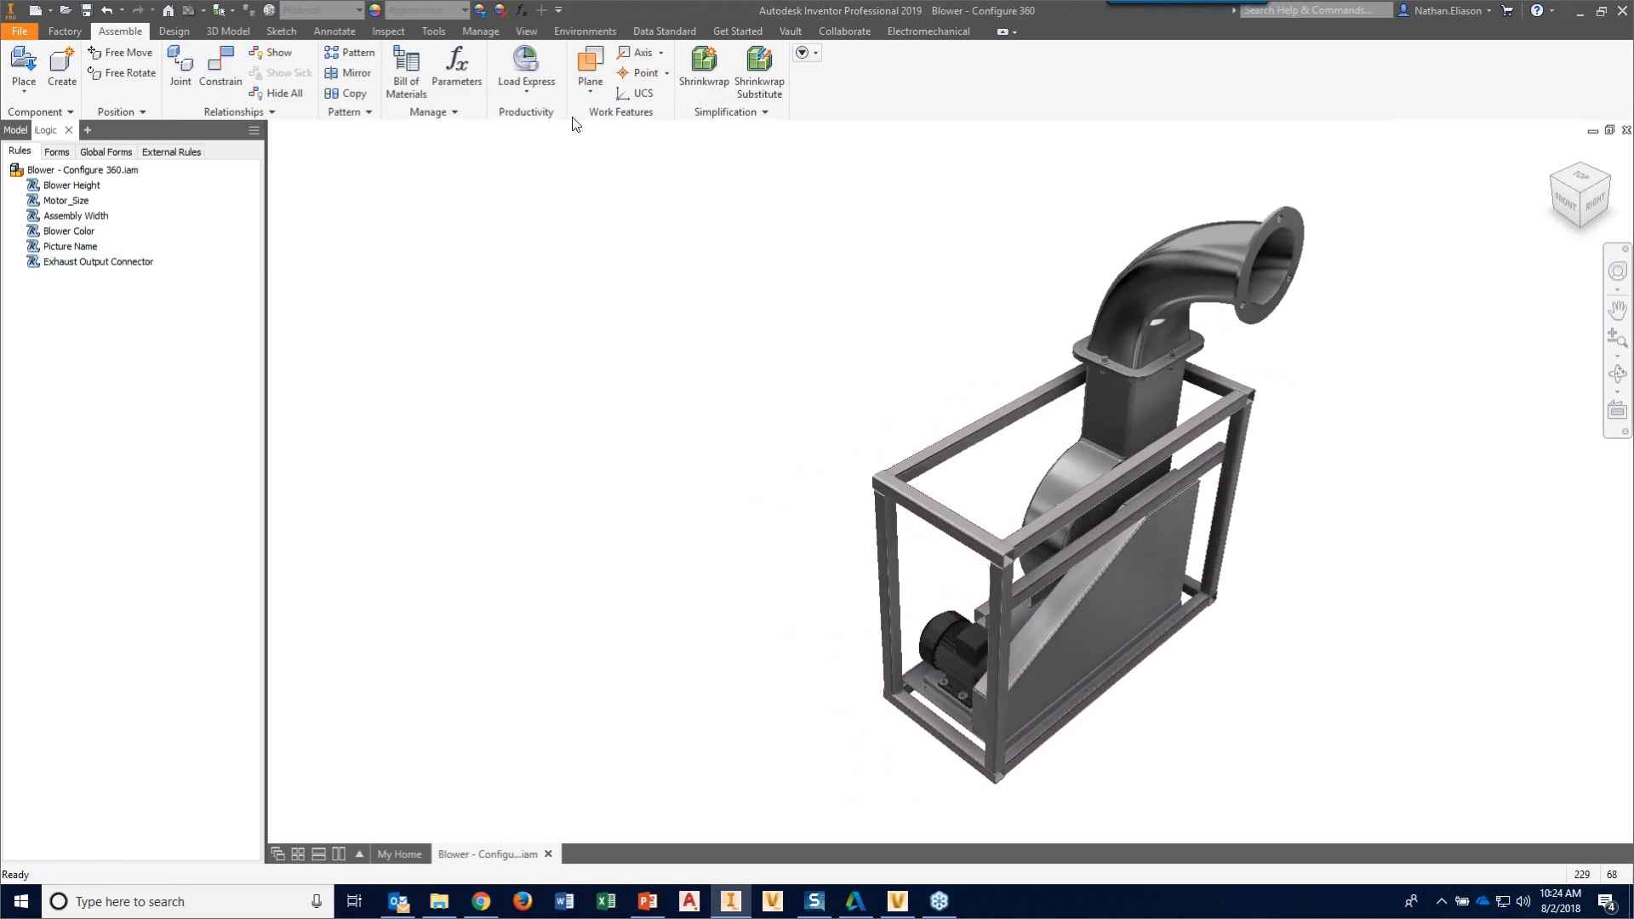
left_click(522, 11)
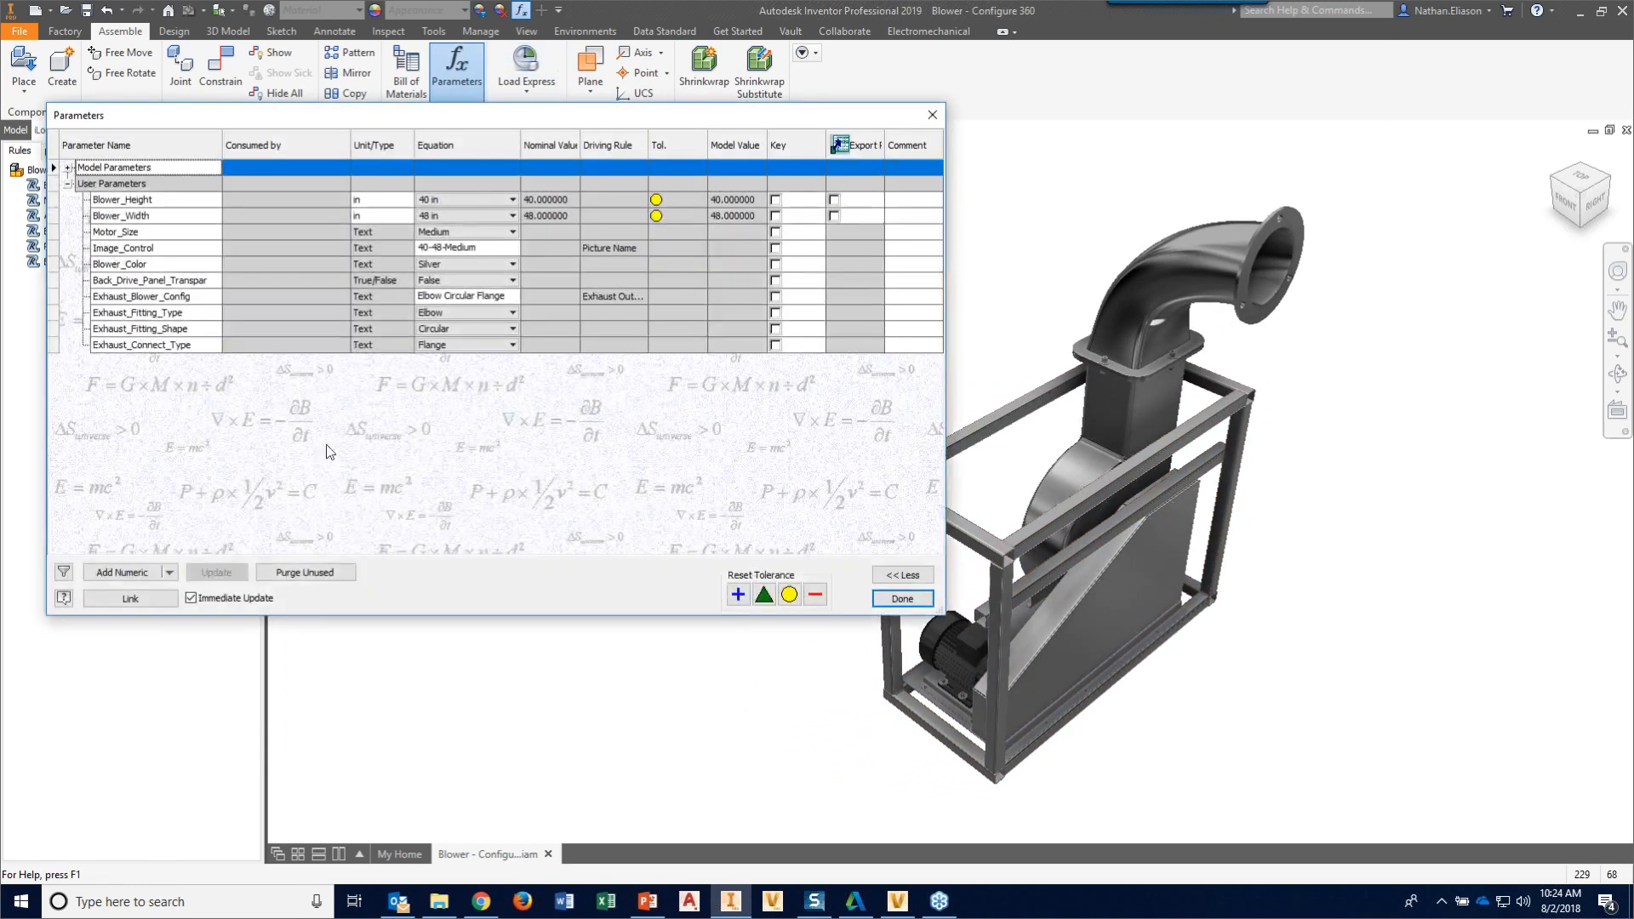
left_click(443, 313)
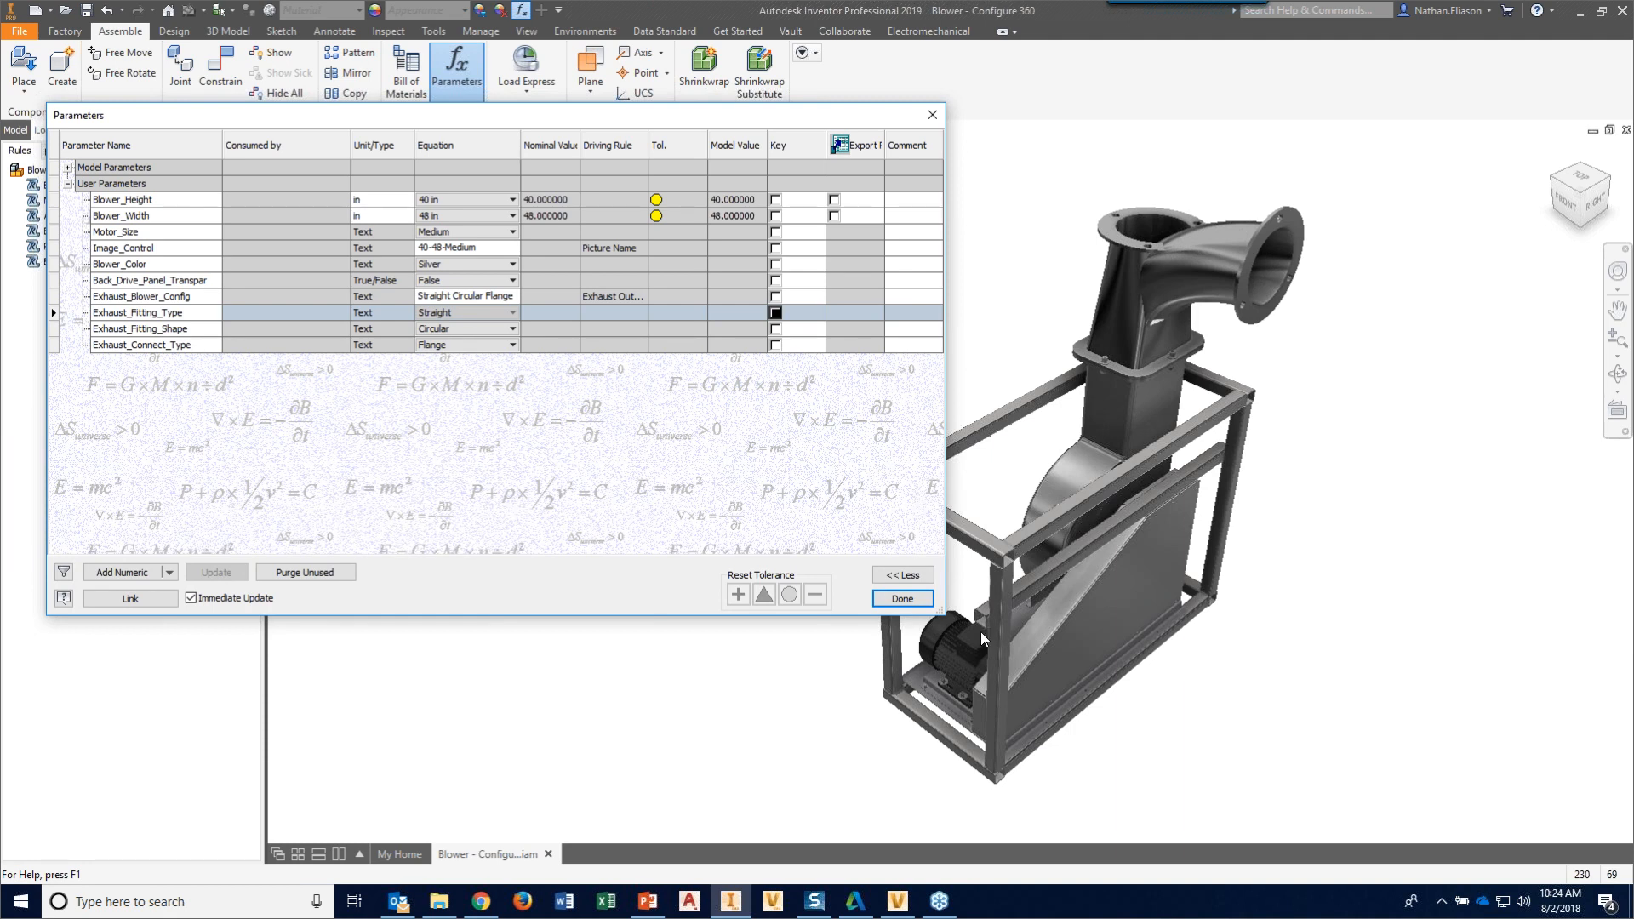
left_click(906, 599)
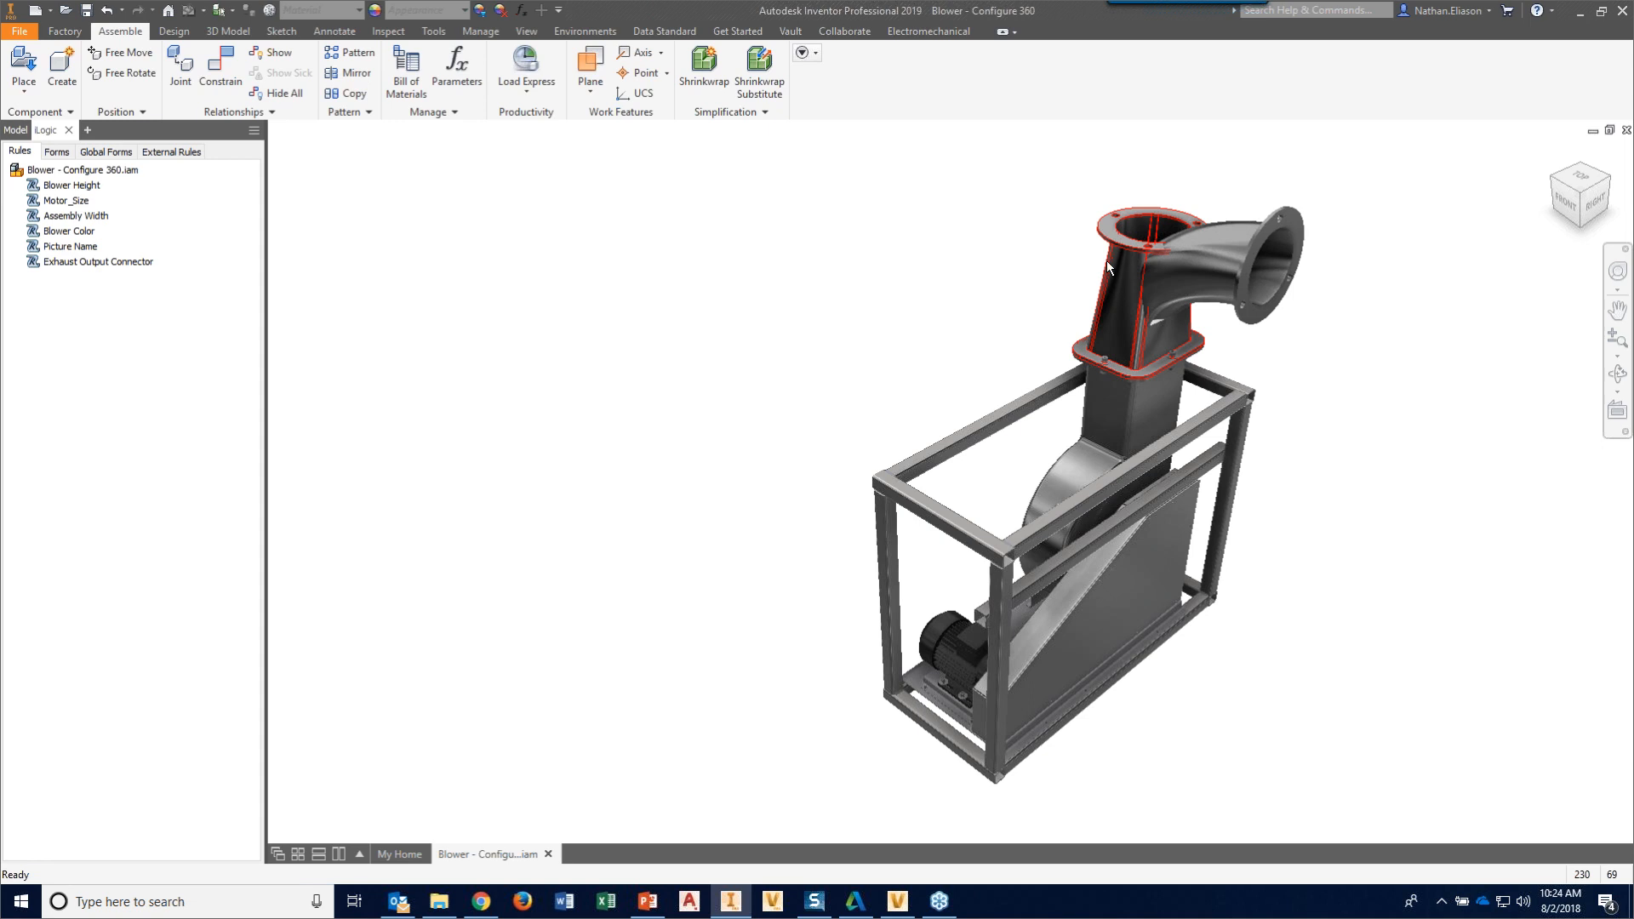
left_click(1234, 252)
key("Delete")
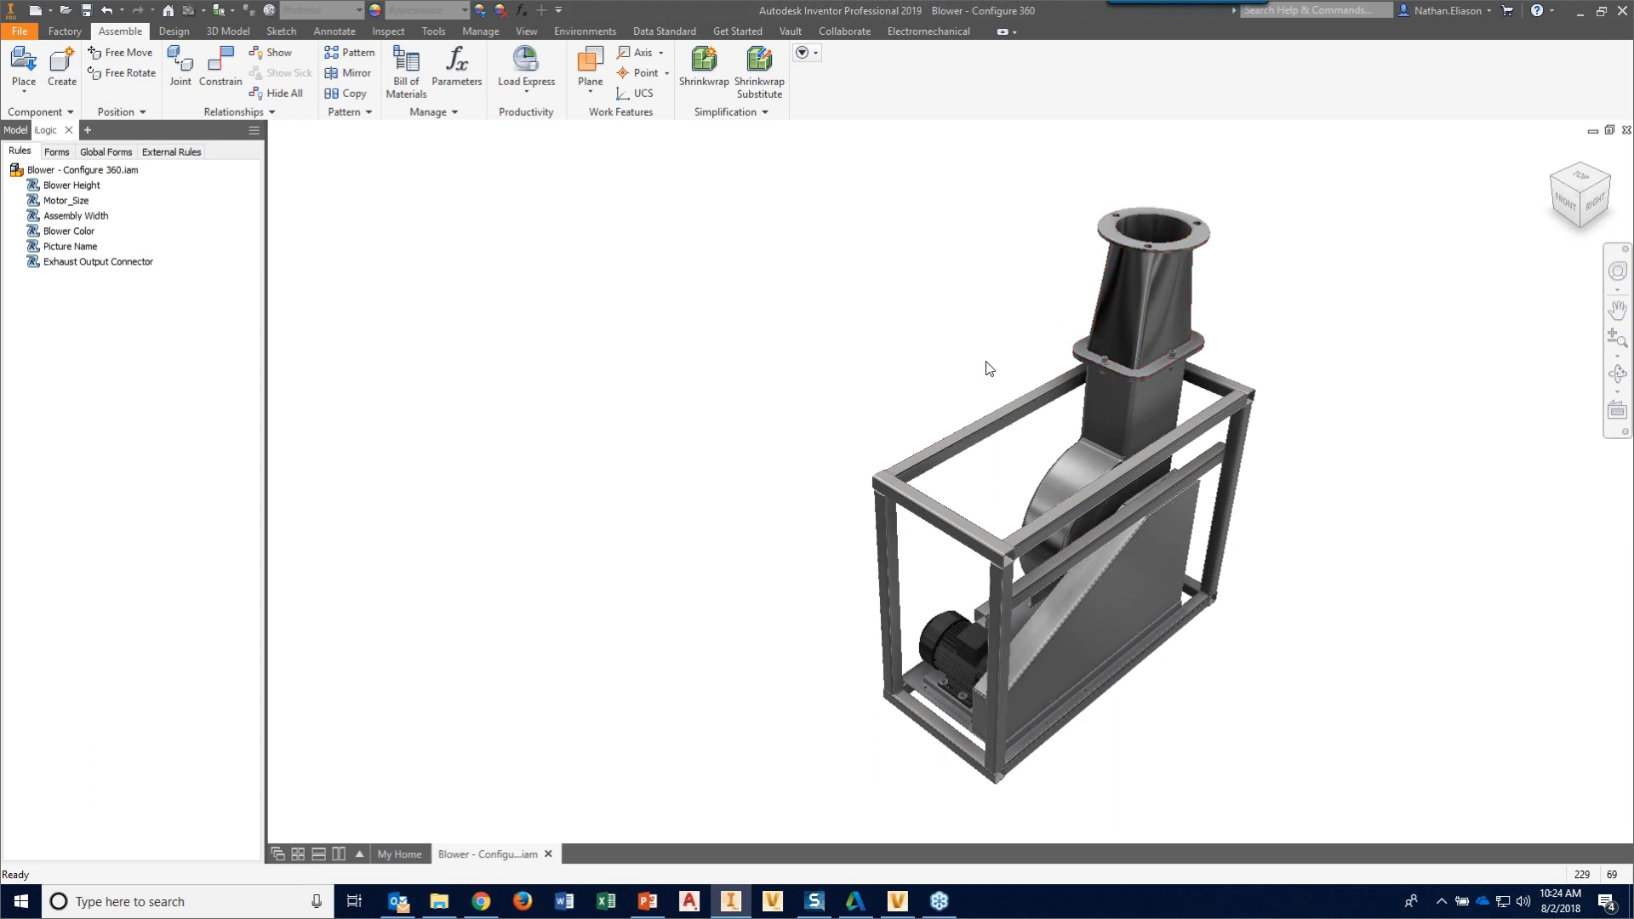
- Reopen the Exhaust Output Connector rule and insert the Delete Component snippet between the Dim declarations and the Exhaust_Blower_Config assignment
right_click(73, 263)
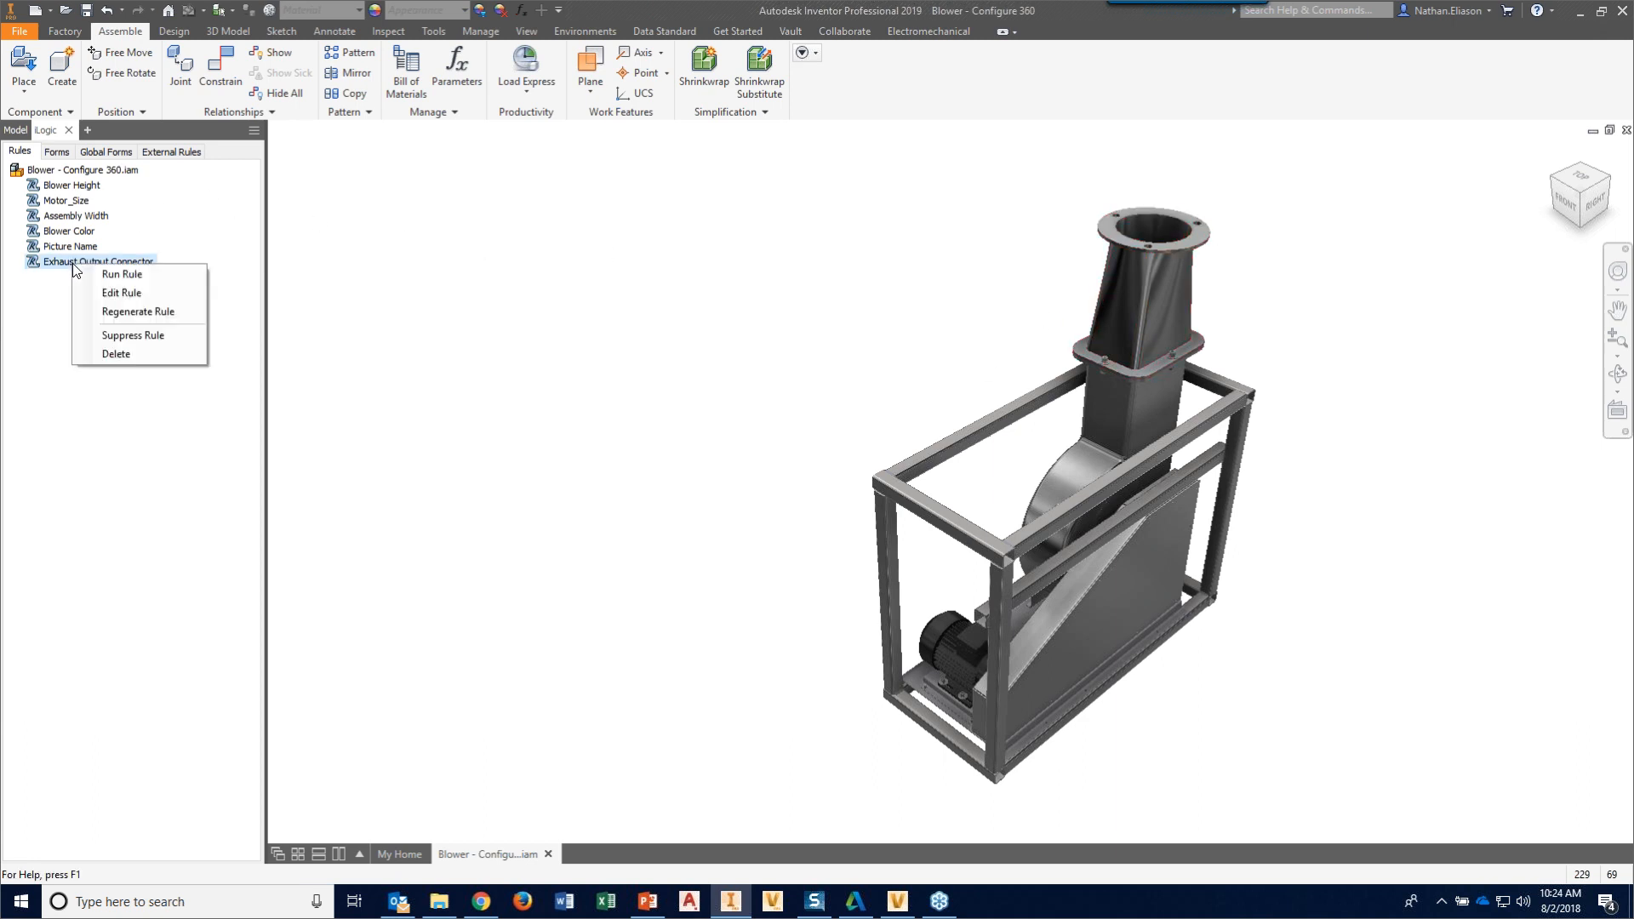
left_click(117, 293)
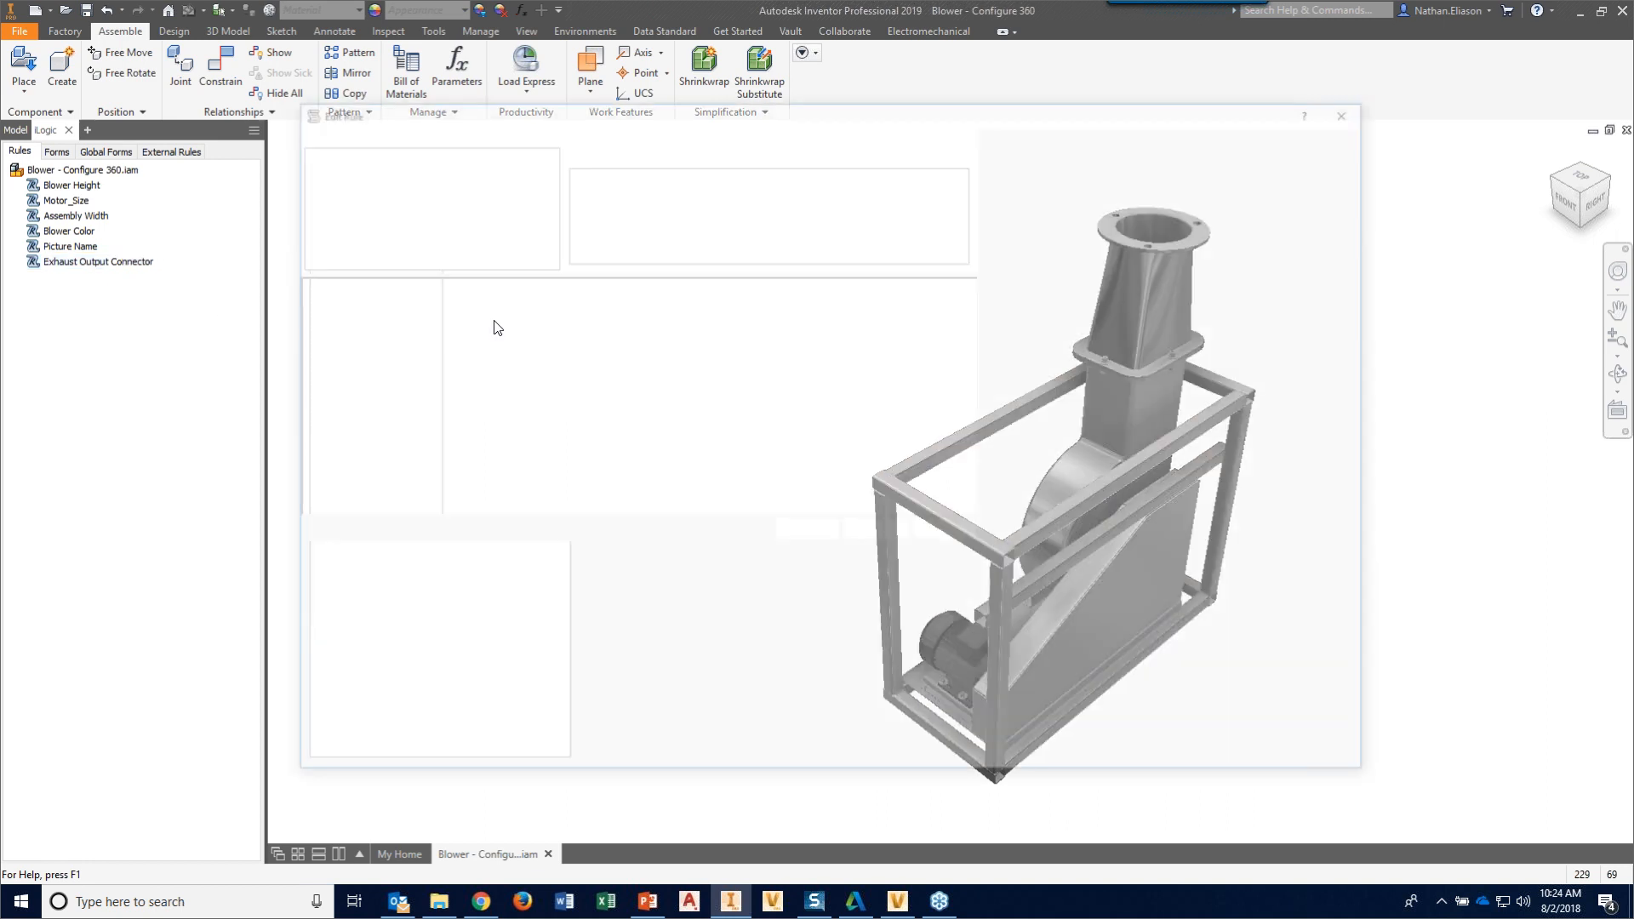
left_click(609, 389)
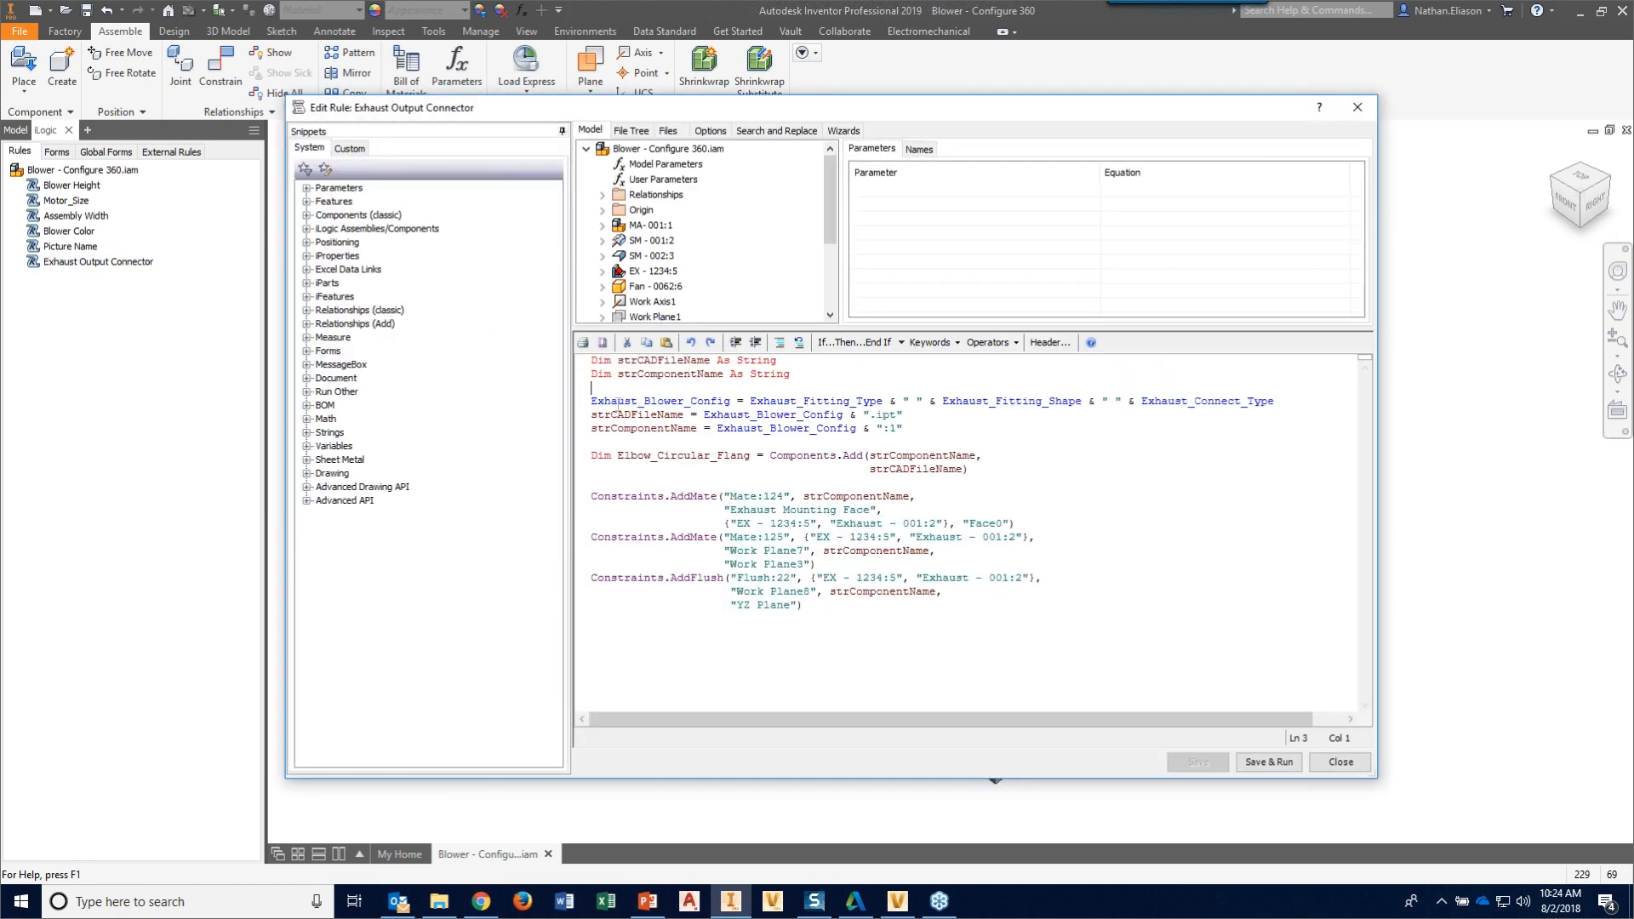
key("Return")
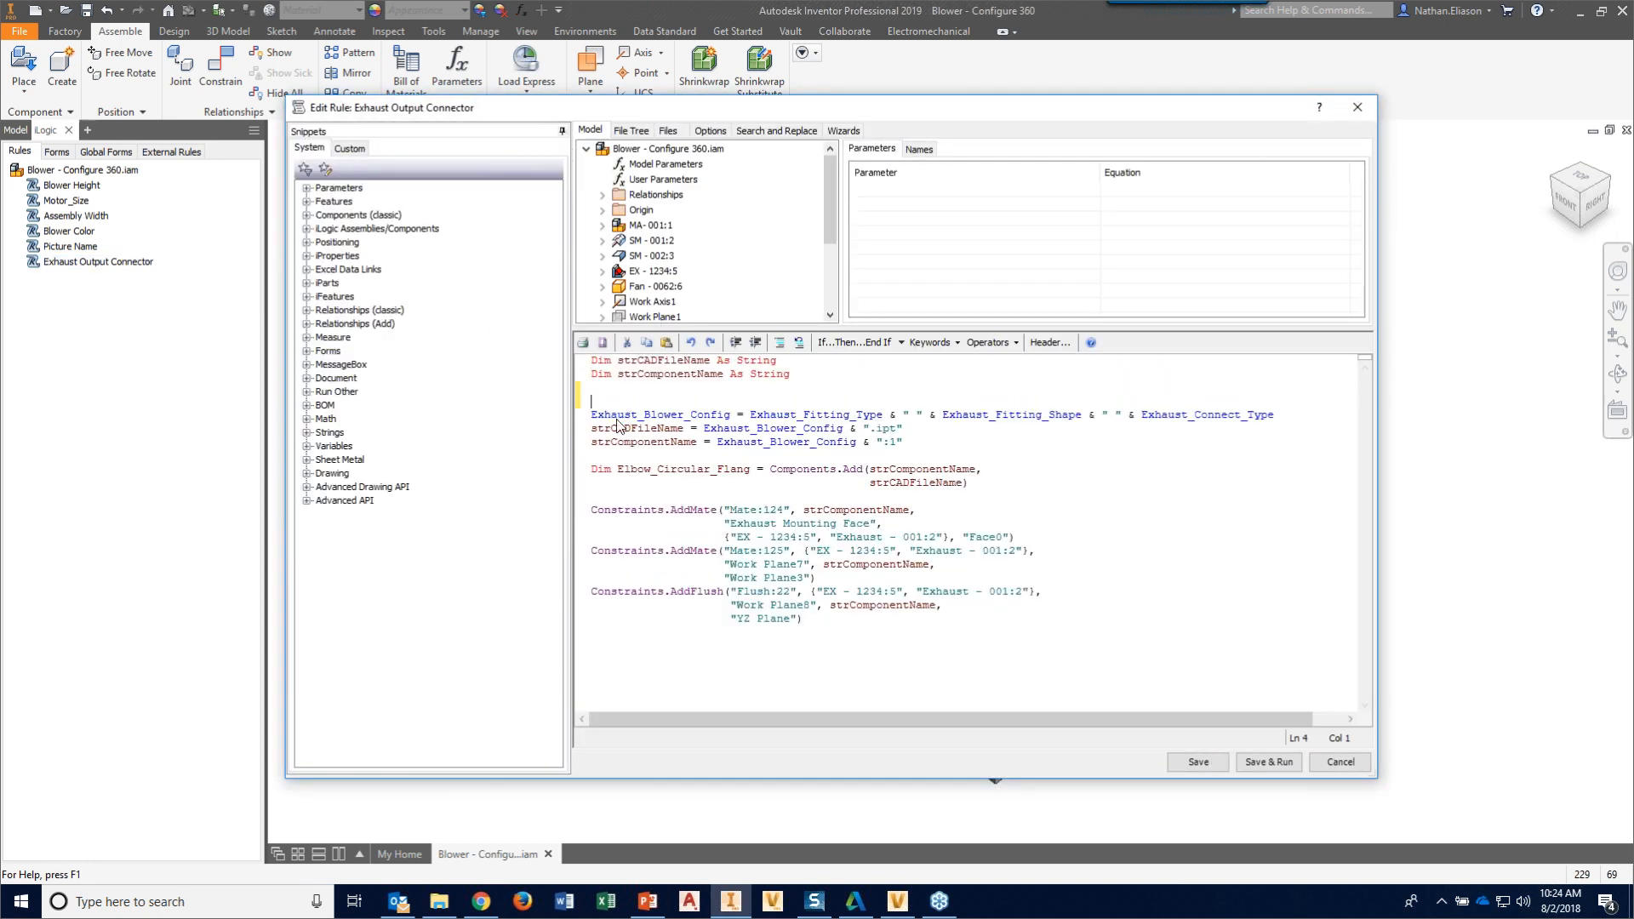
left_click(657, 180)
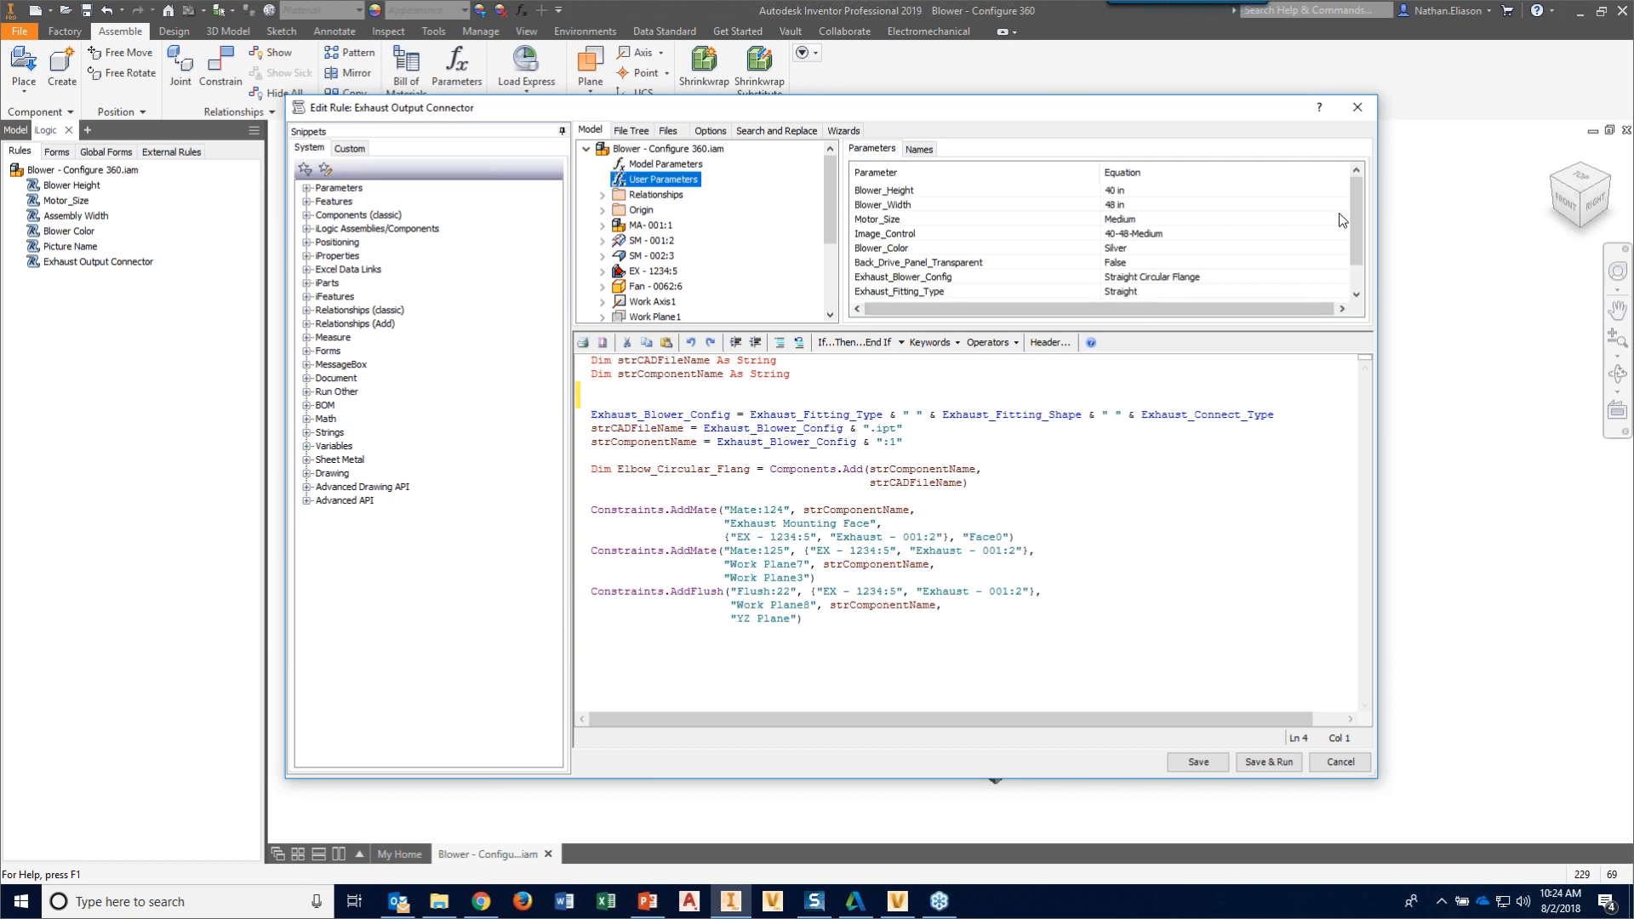
scroll(1356, 211, "down", 1)
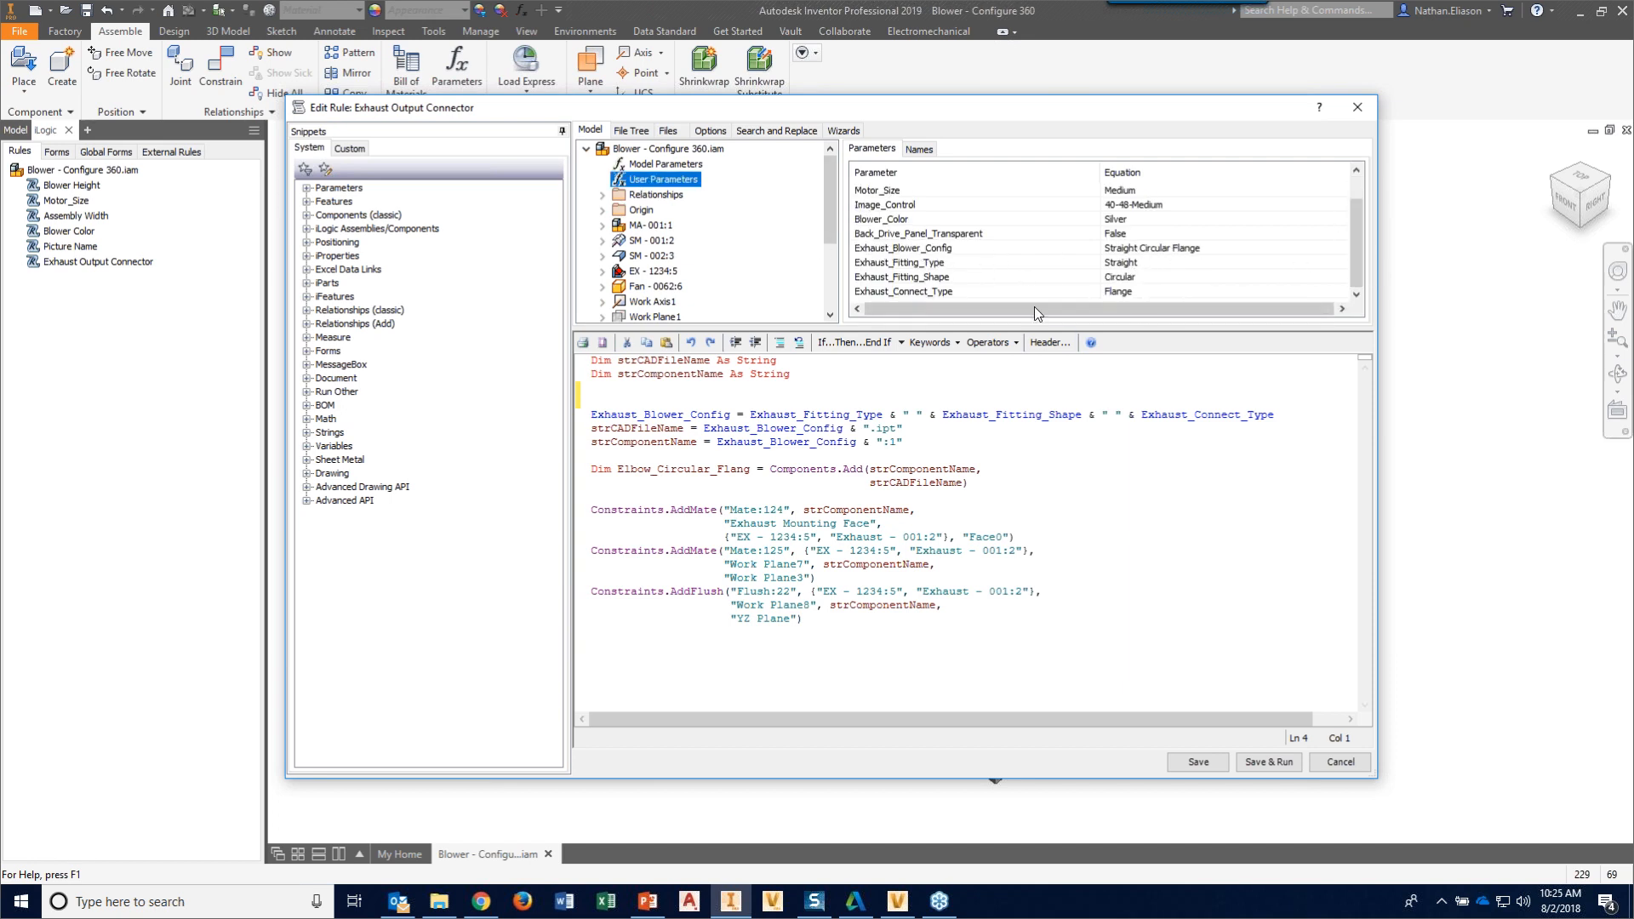
left_click_drag(1090, 100, 1130, 87)
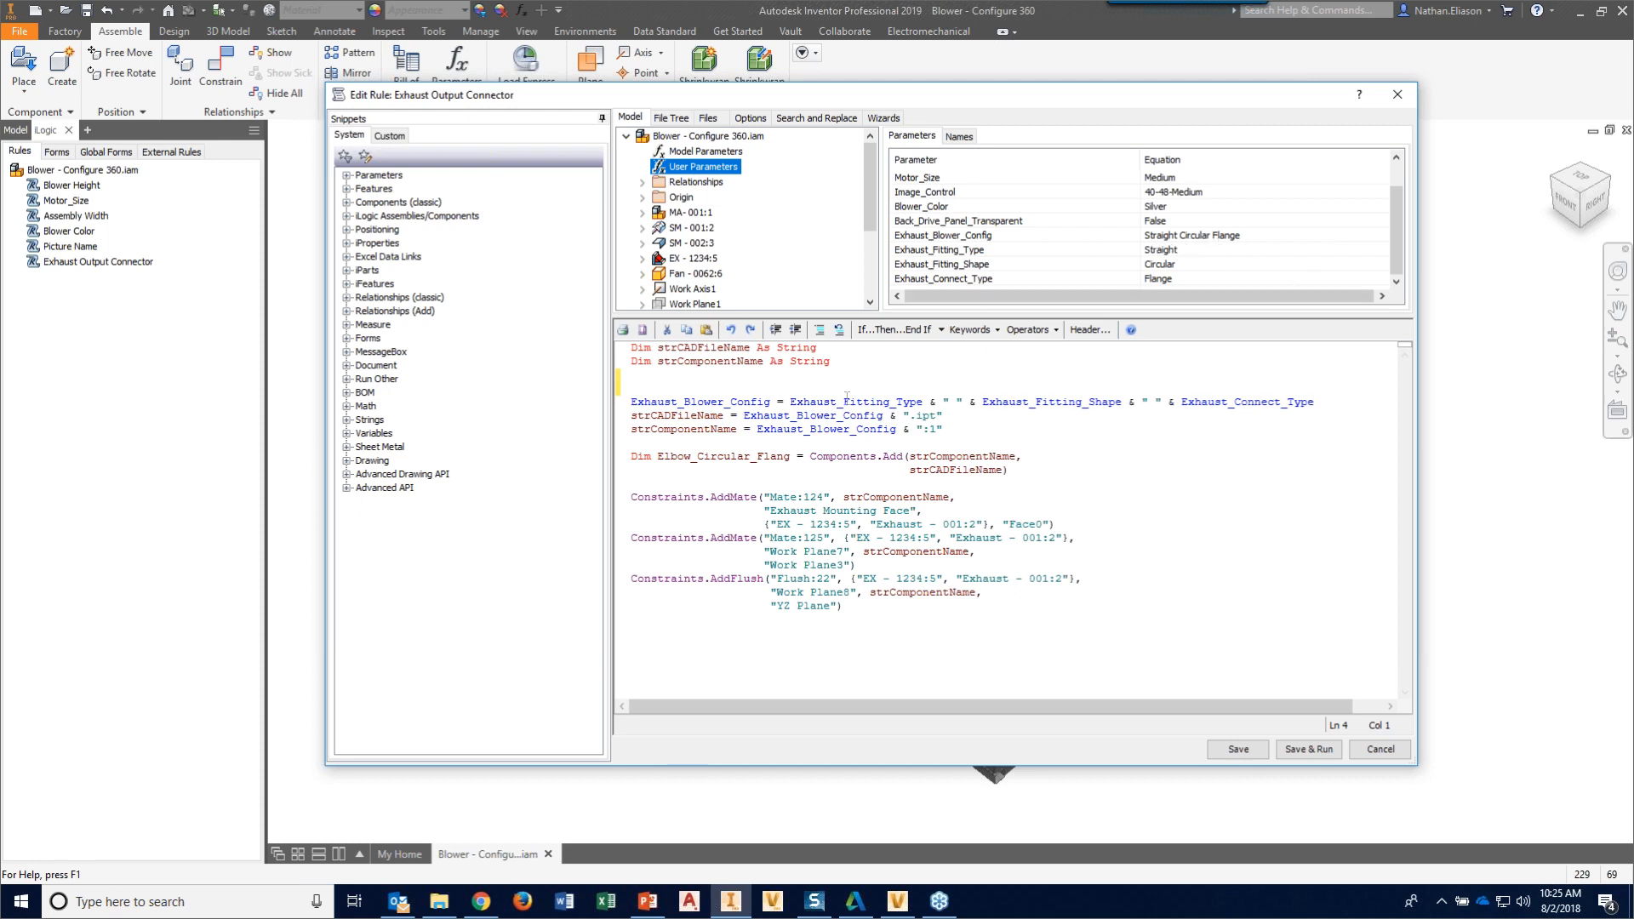
left_click(346, 216)
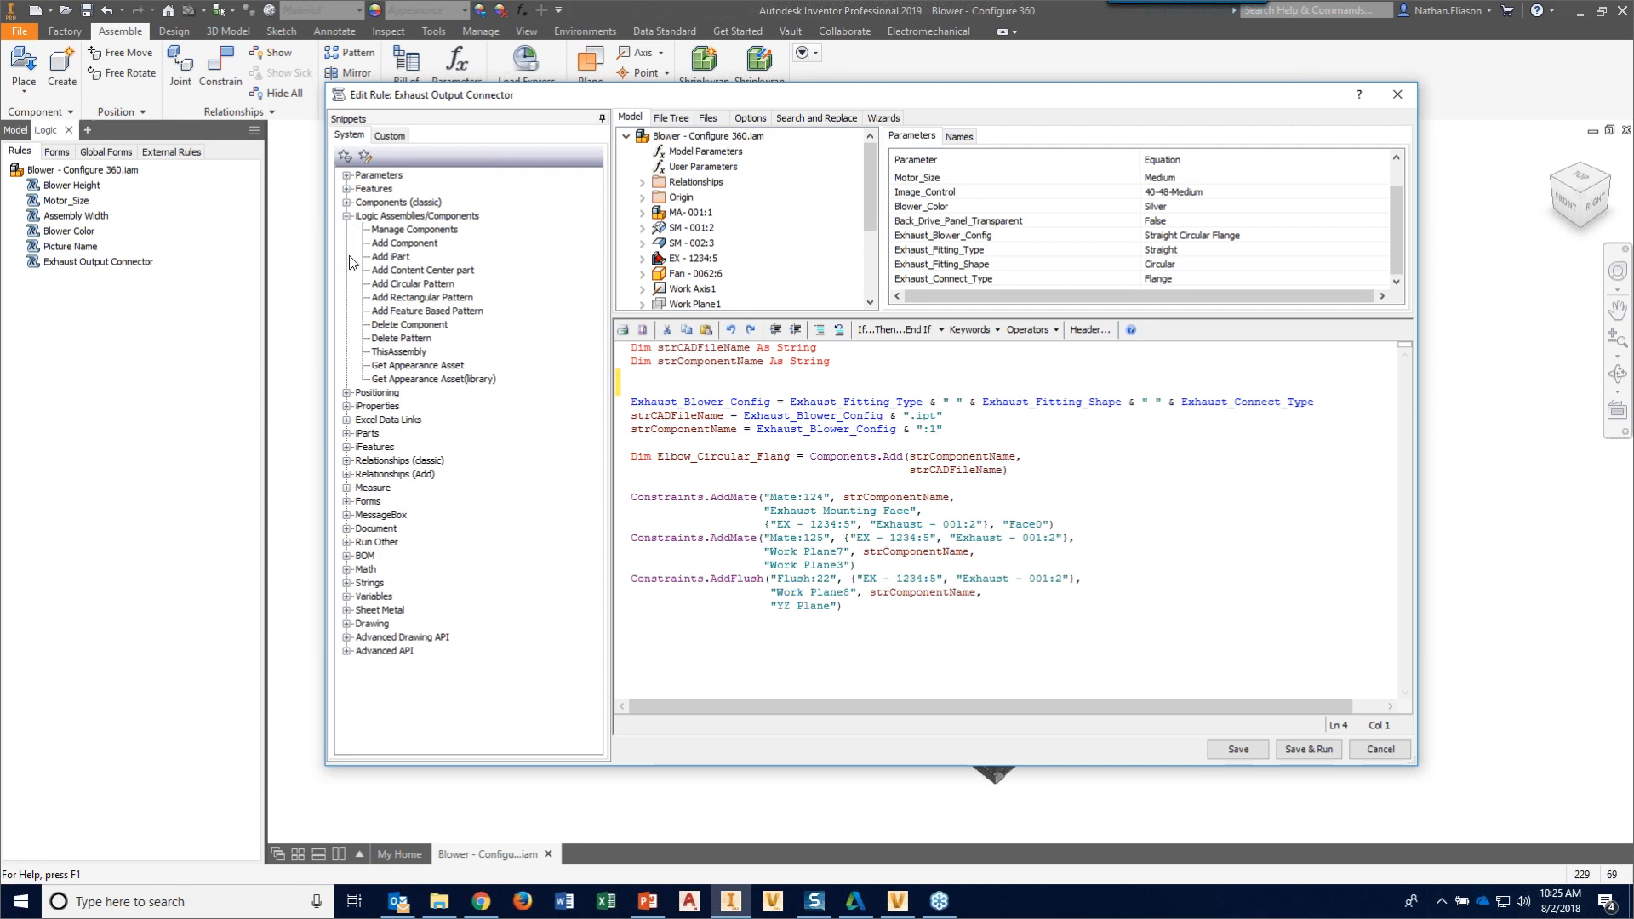
double_click(396, 325)
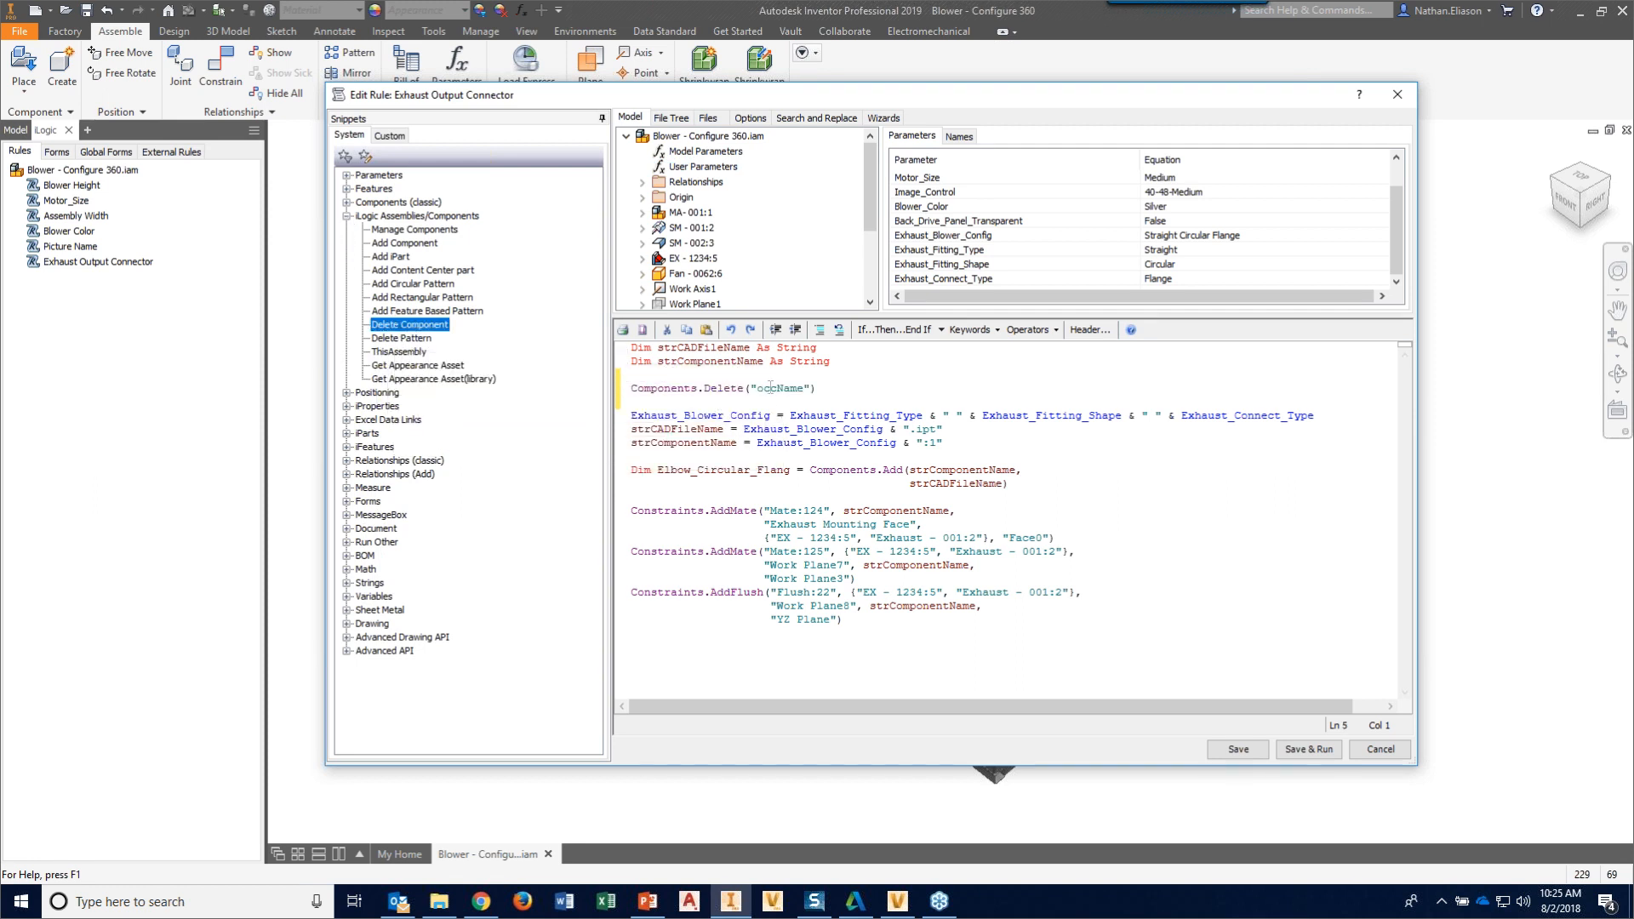
- Replace the occName placeholder in Components.Delete with Exhaust_Blower_Config & ":1", and save and close the rule
left_click_drag(751, 389, 813, 396)
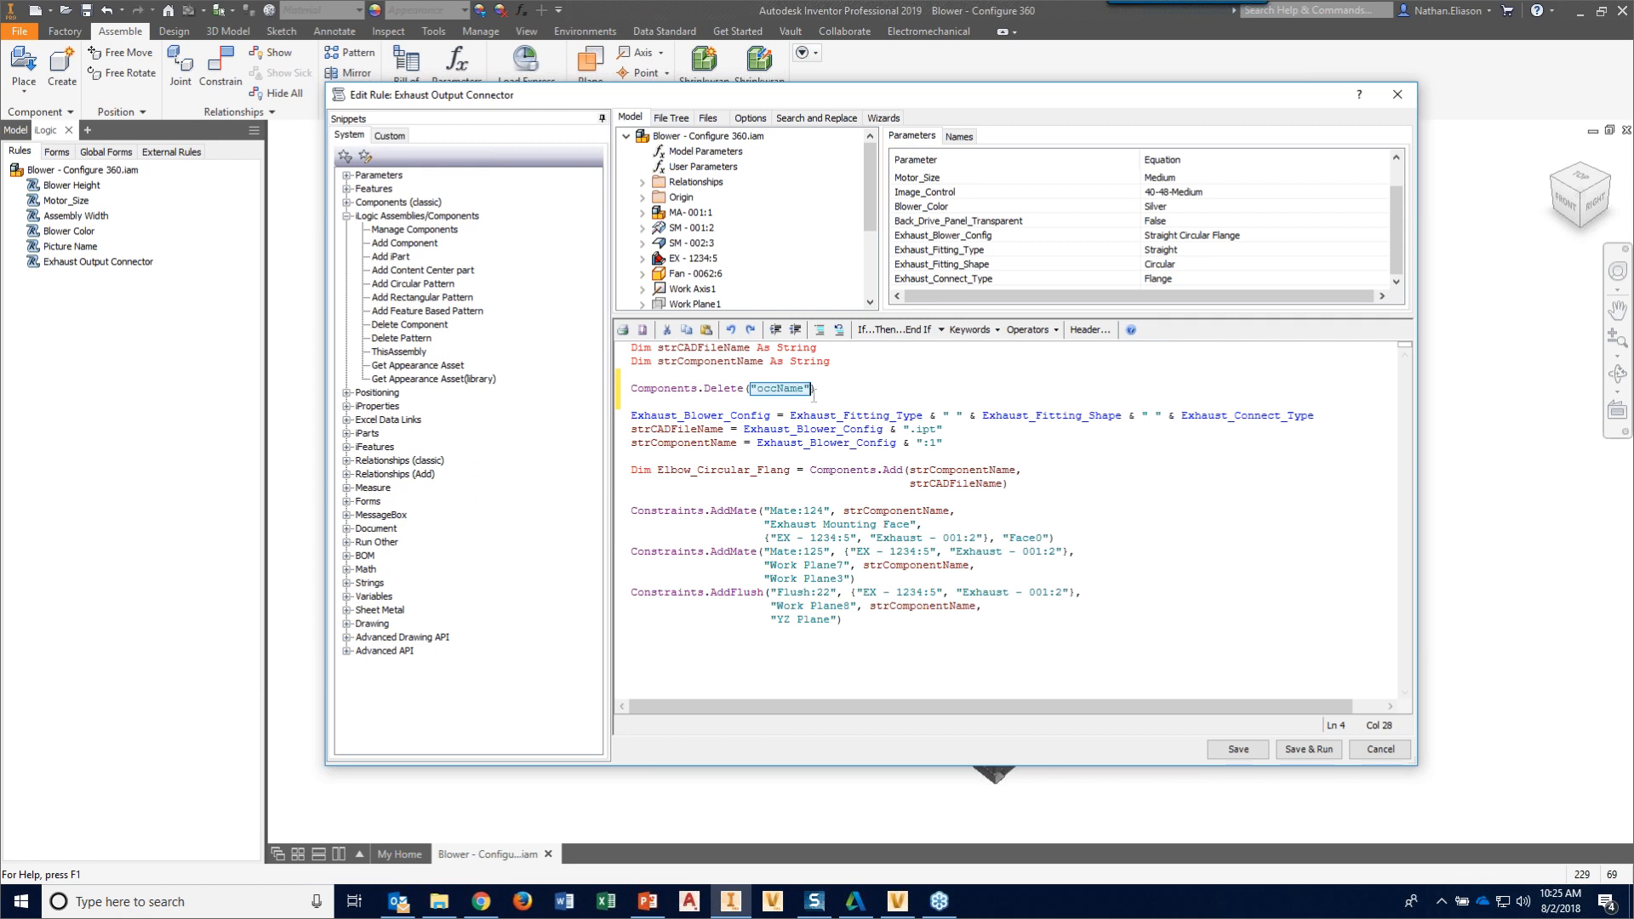
double_click(953, 235)
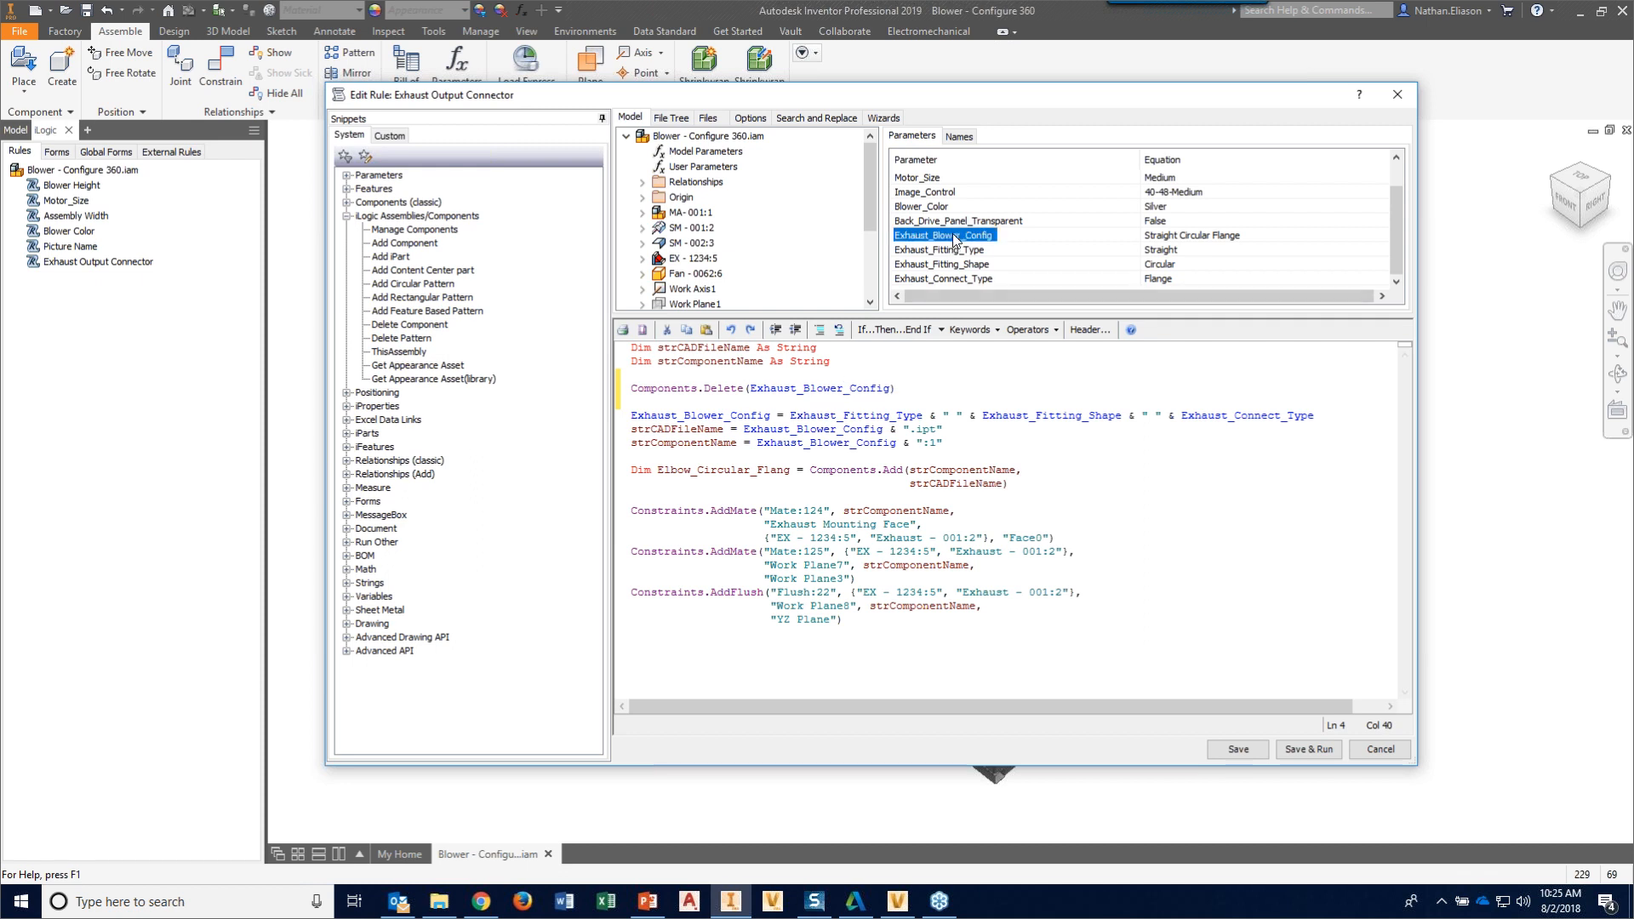
left_click(888, 387)
type("& \":1")
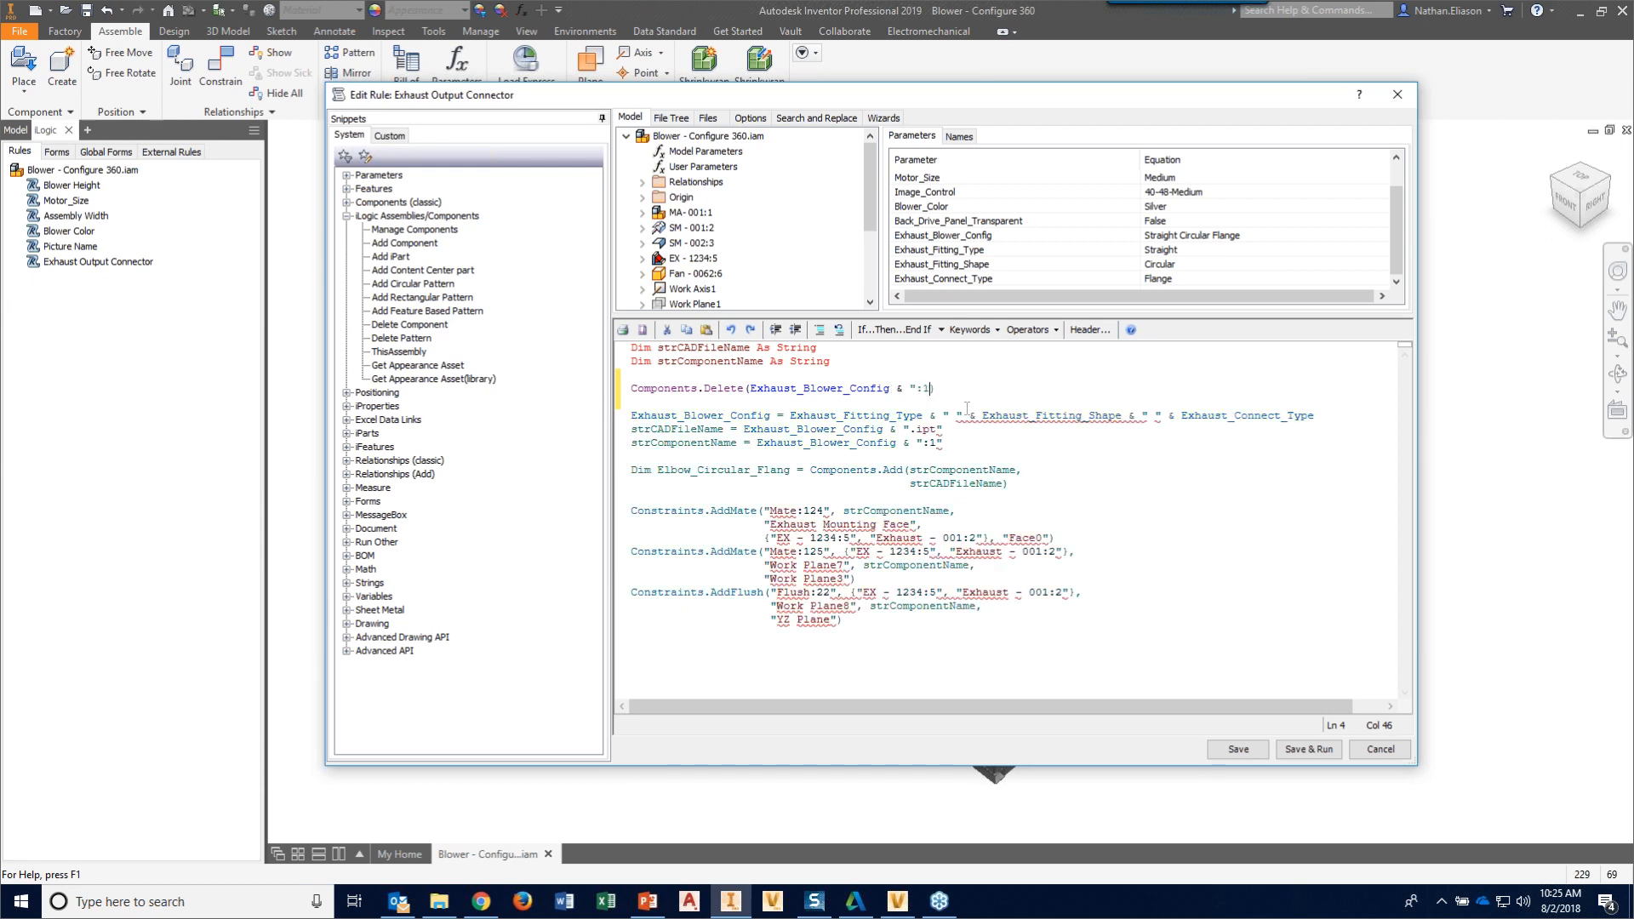
type("\"")
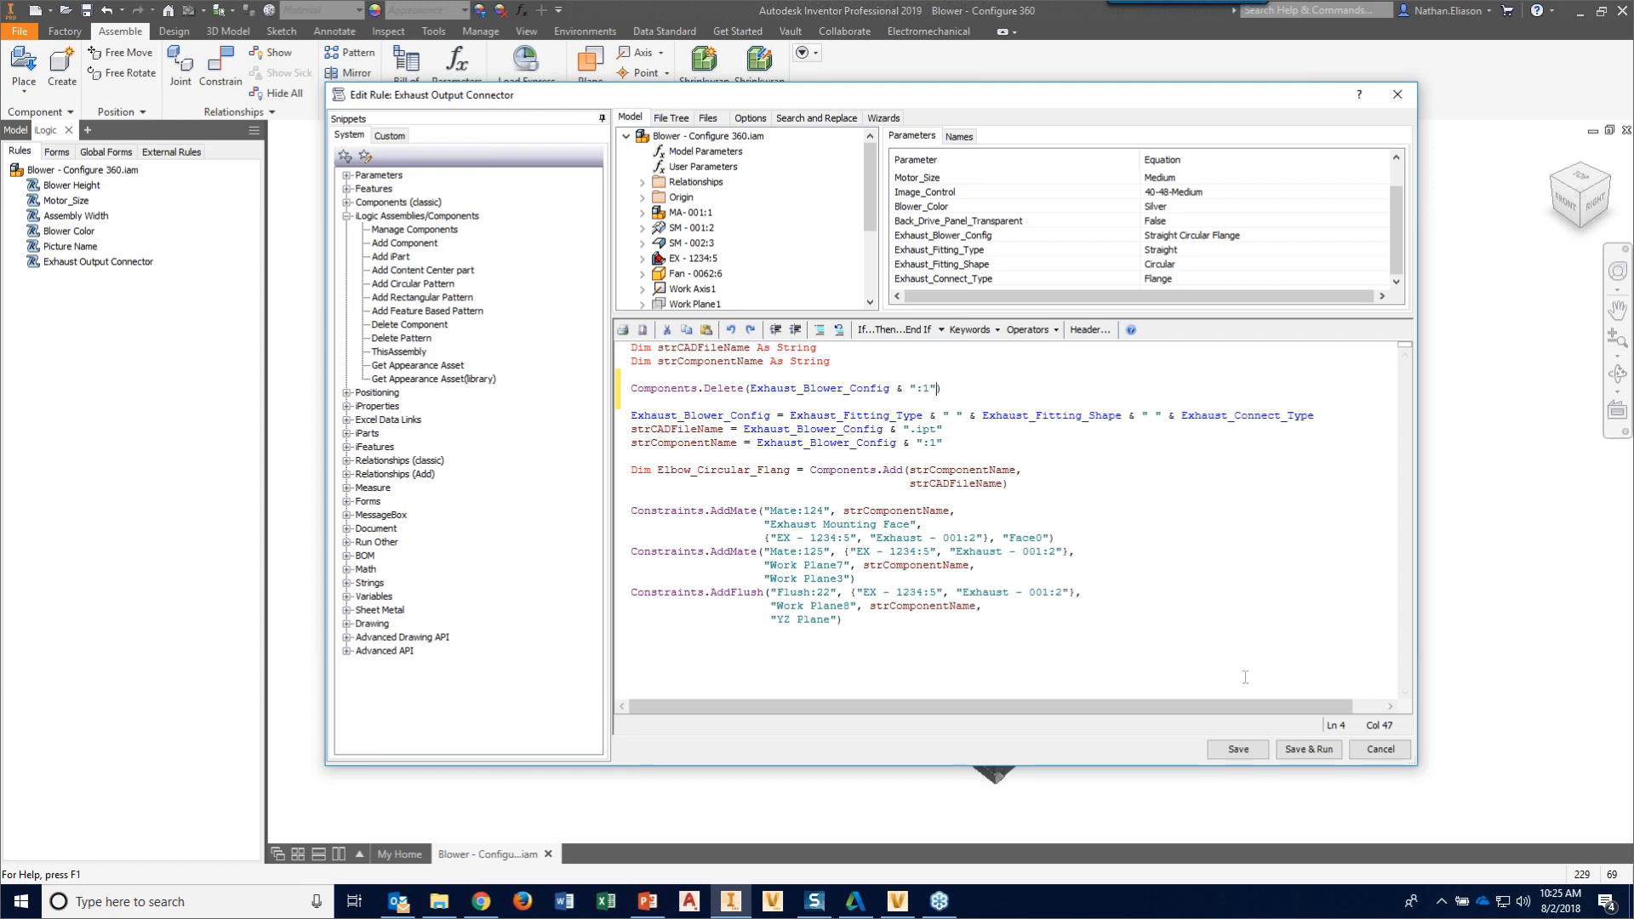
left_click(1258, 744)
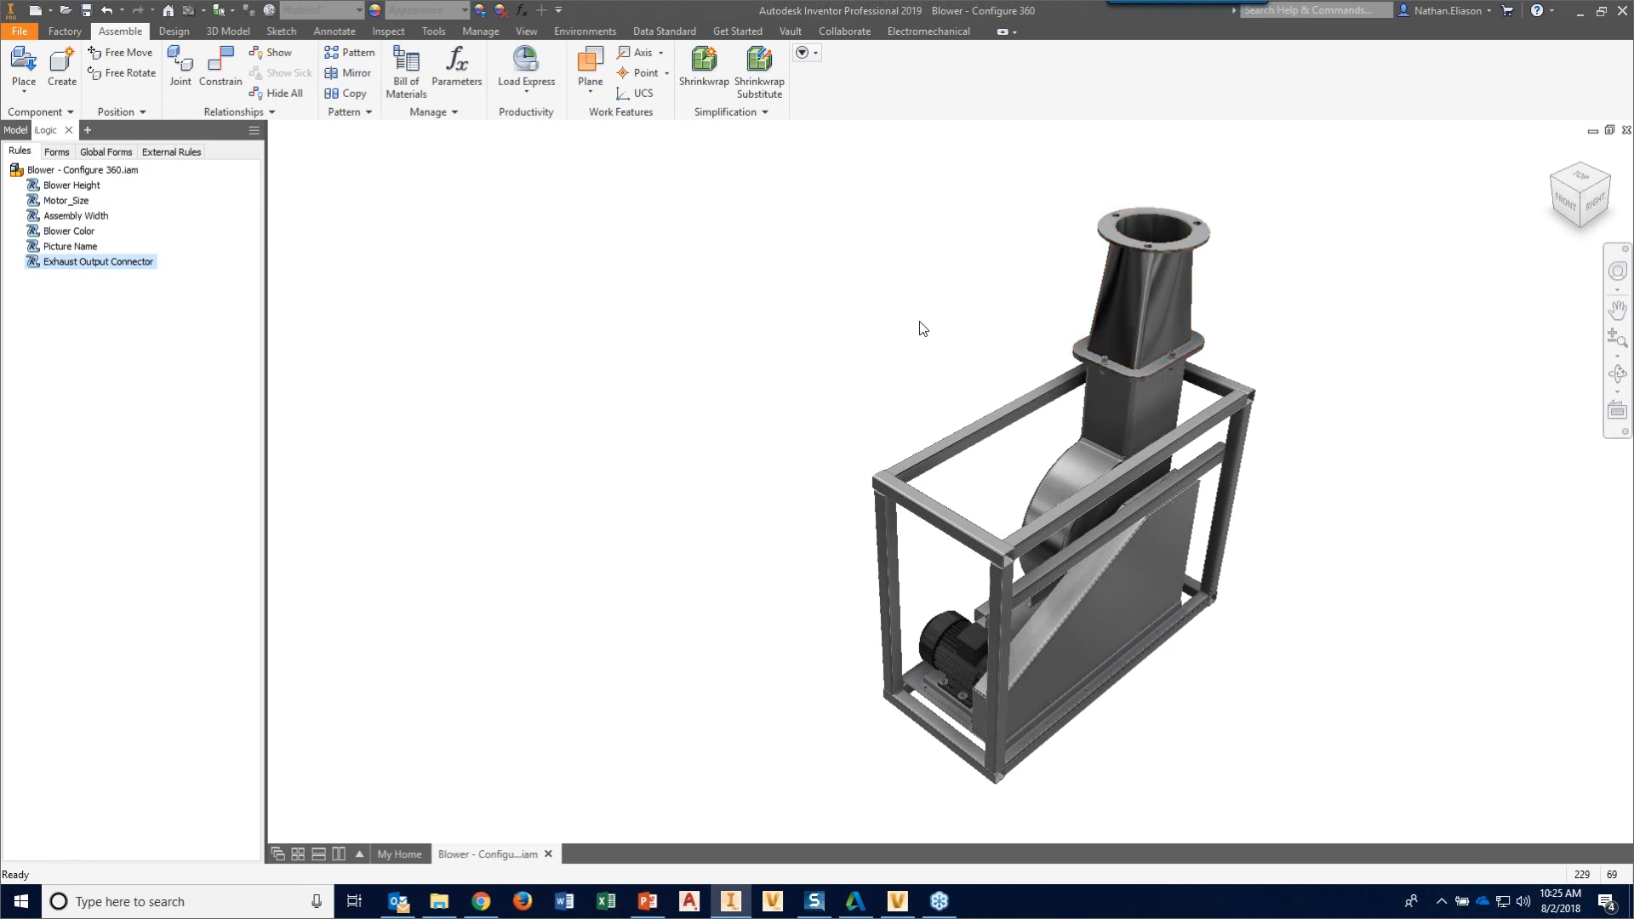
- Open the assembly parameters and set Exhaust_Fitting_Shape to Rectangular and Exhaust_Connect_Type to Clamp
left_click(521, 9)
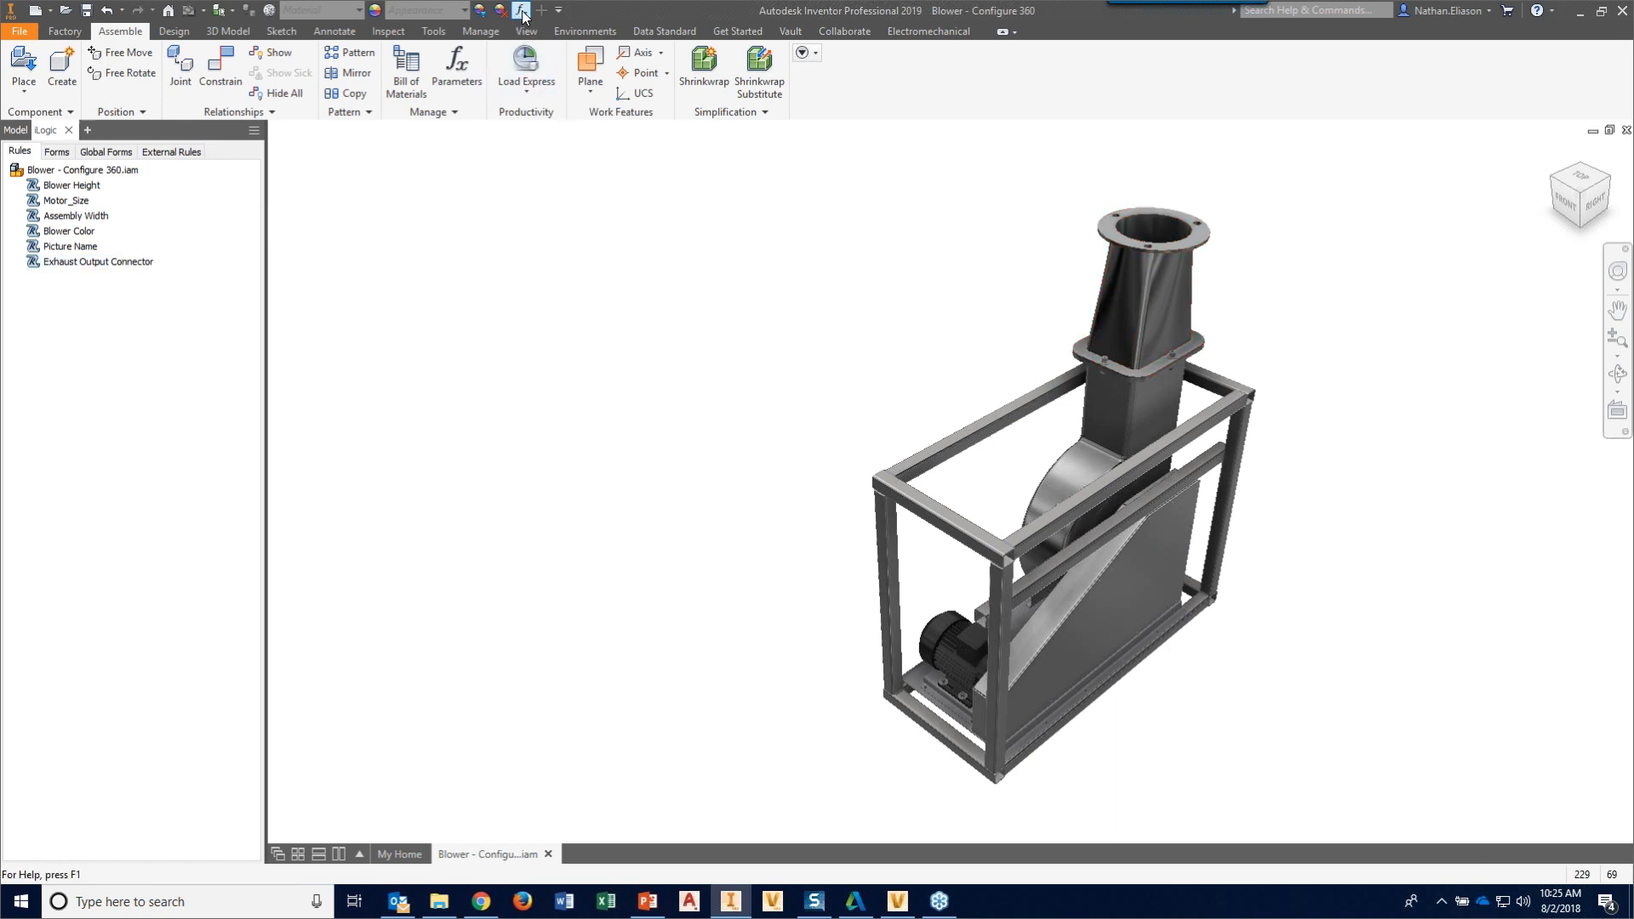
left_click(450, 329)
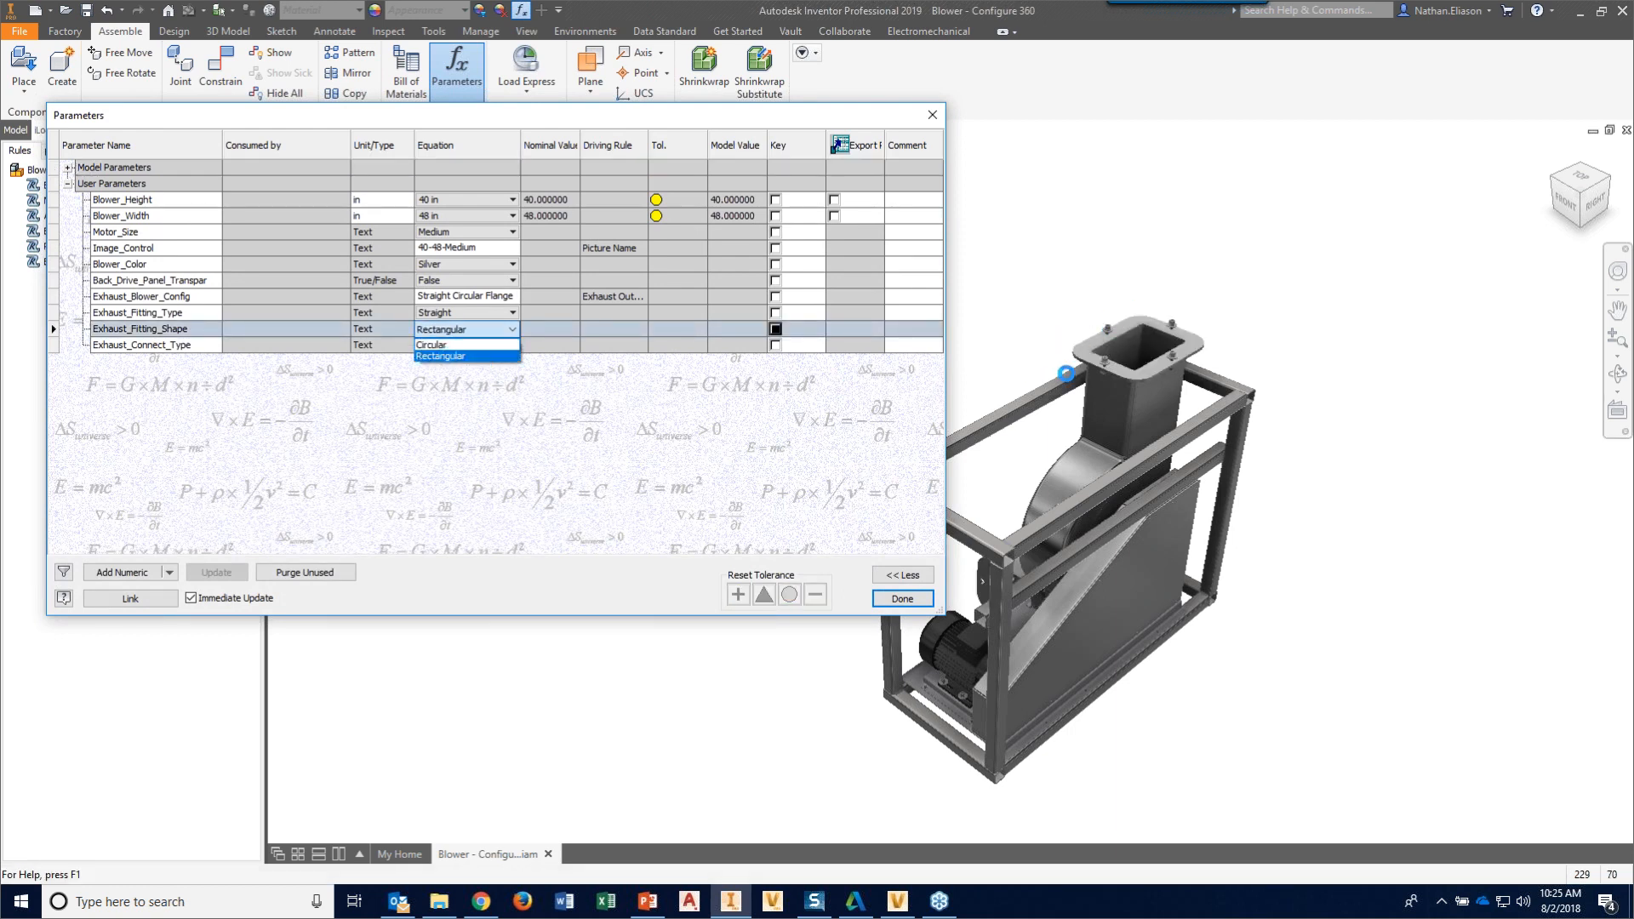
left_click(458, 354)
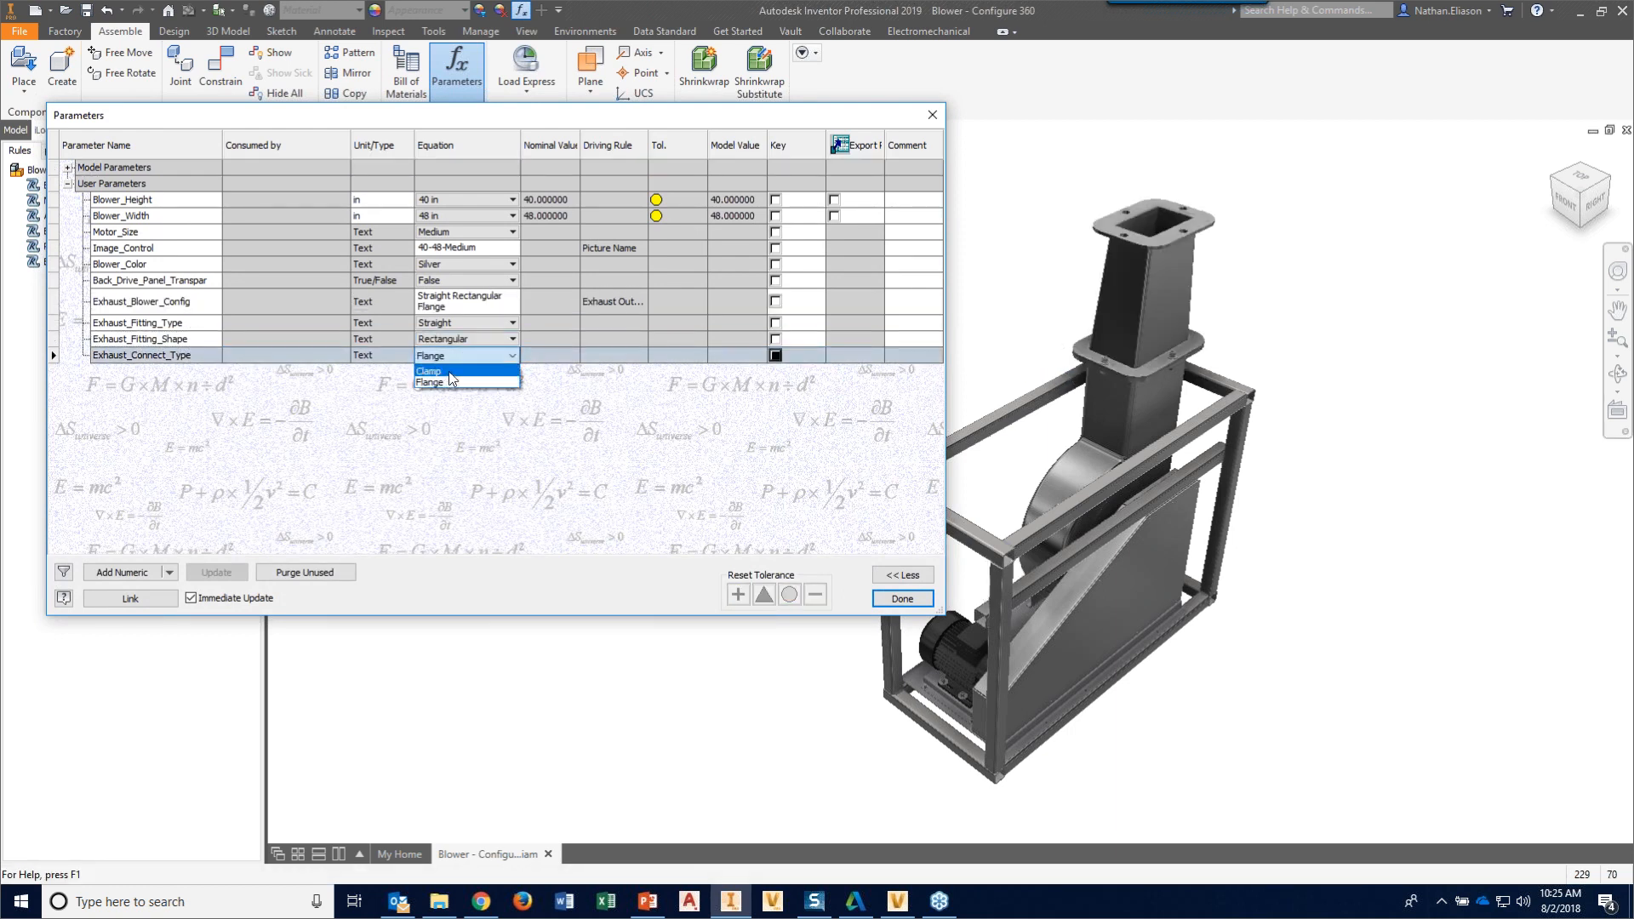
left_click(446, 372)
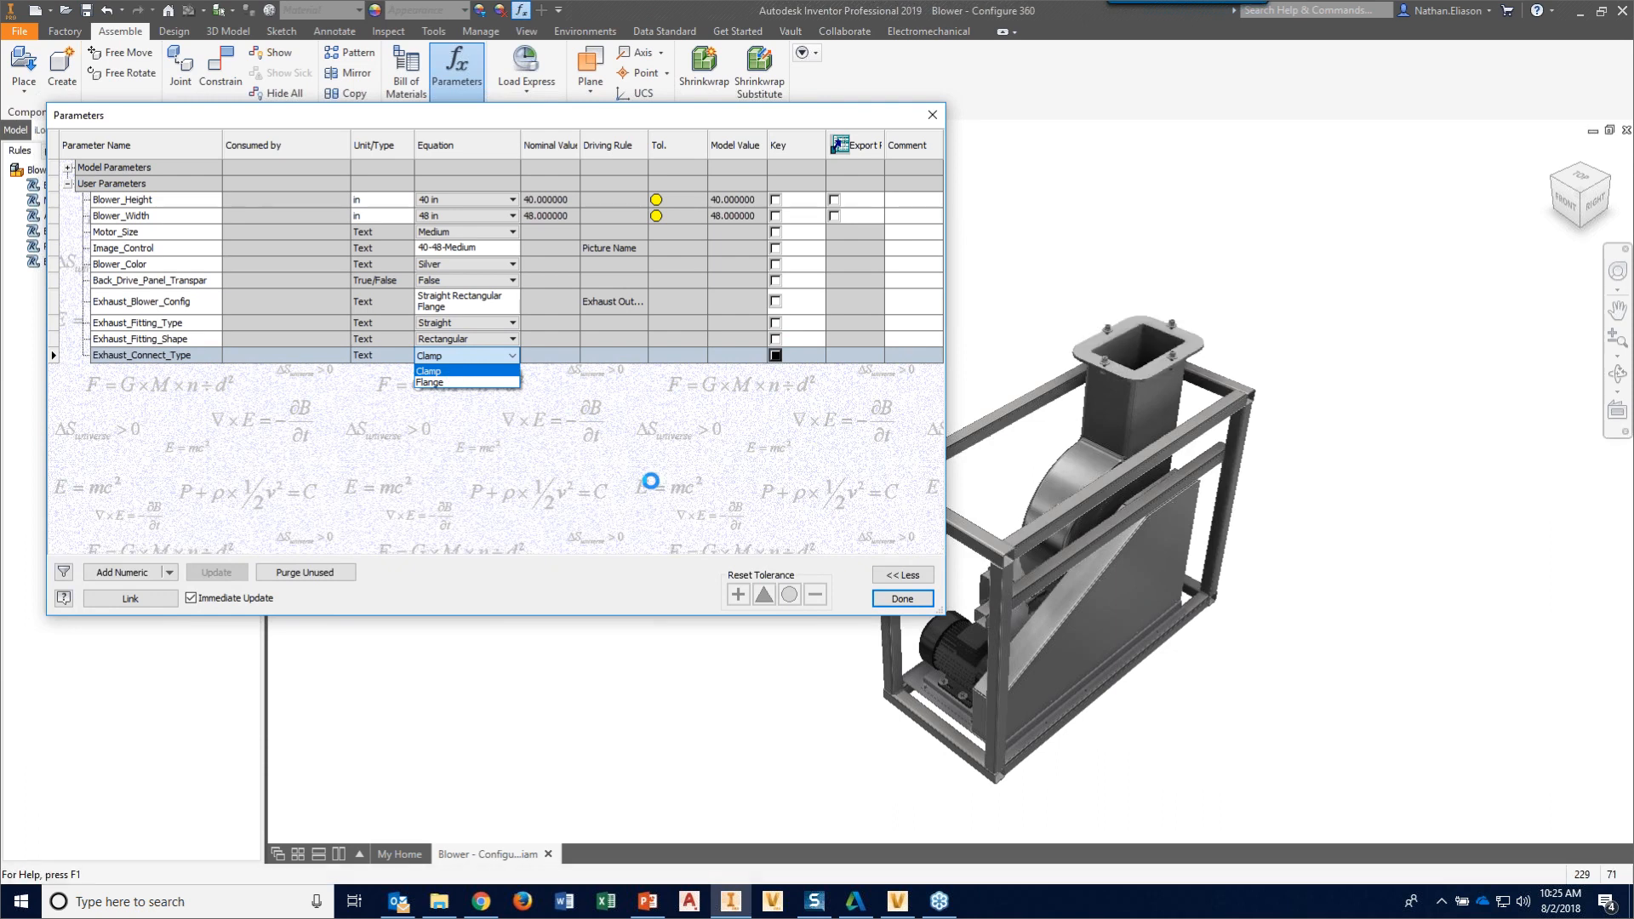
- Set Exhaust_Fitting_Shape to Circular and Exhaust_Fitting_Type to Elbow
left_click(470, 339)
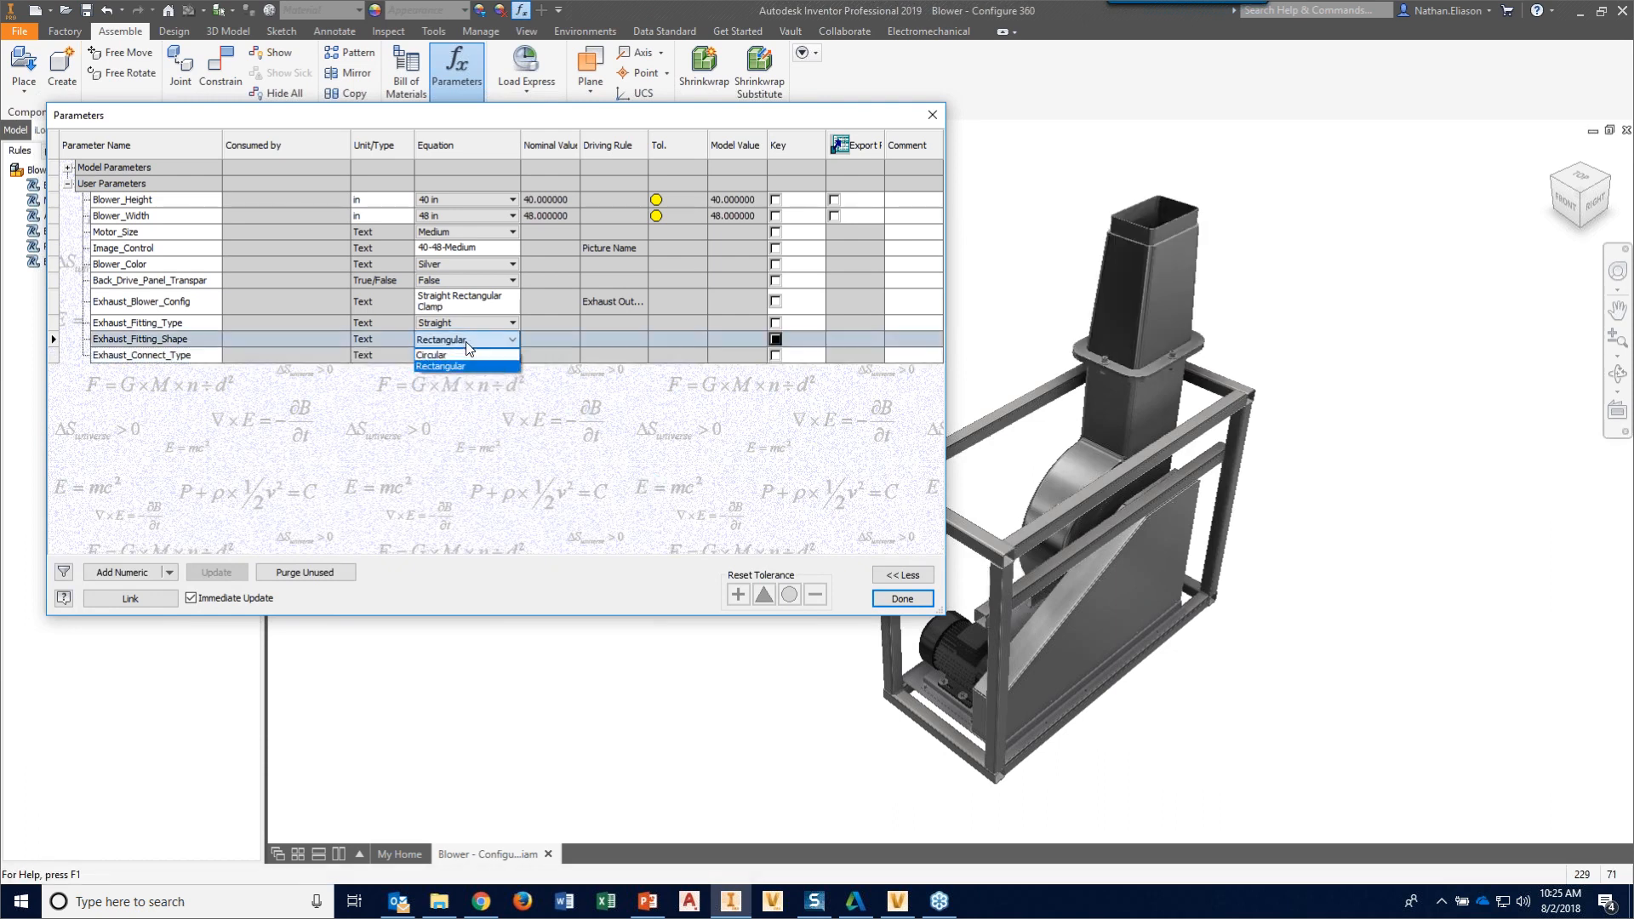
left_click(462, 355)
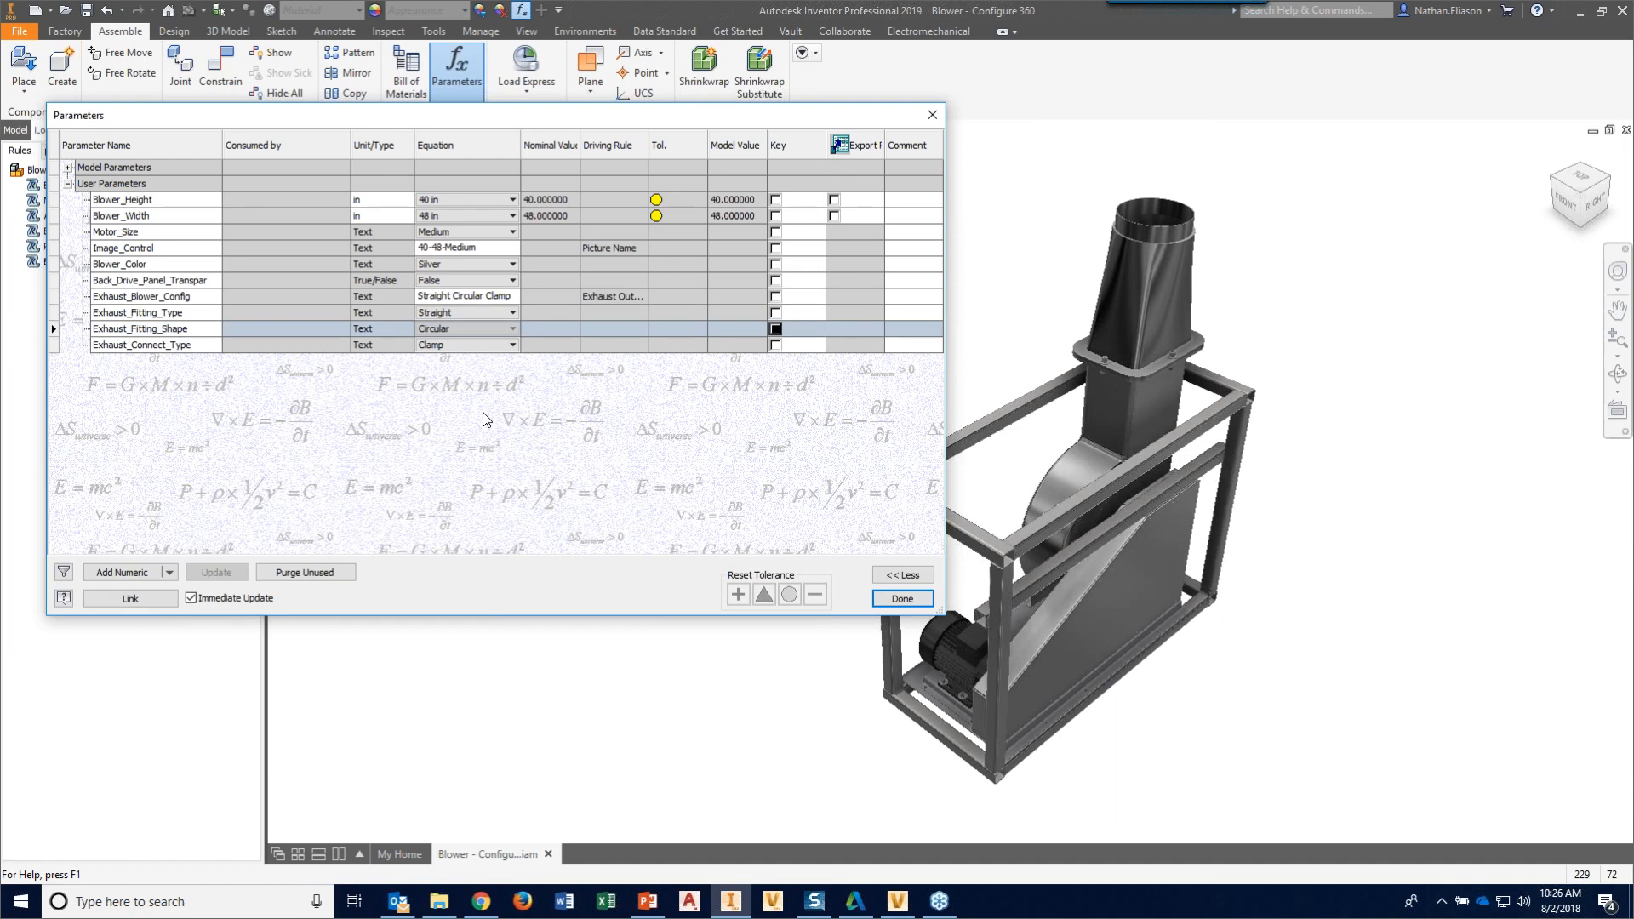
left_click(468, 313)
left_click(456, 329)
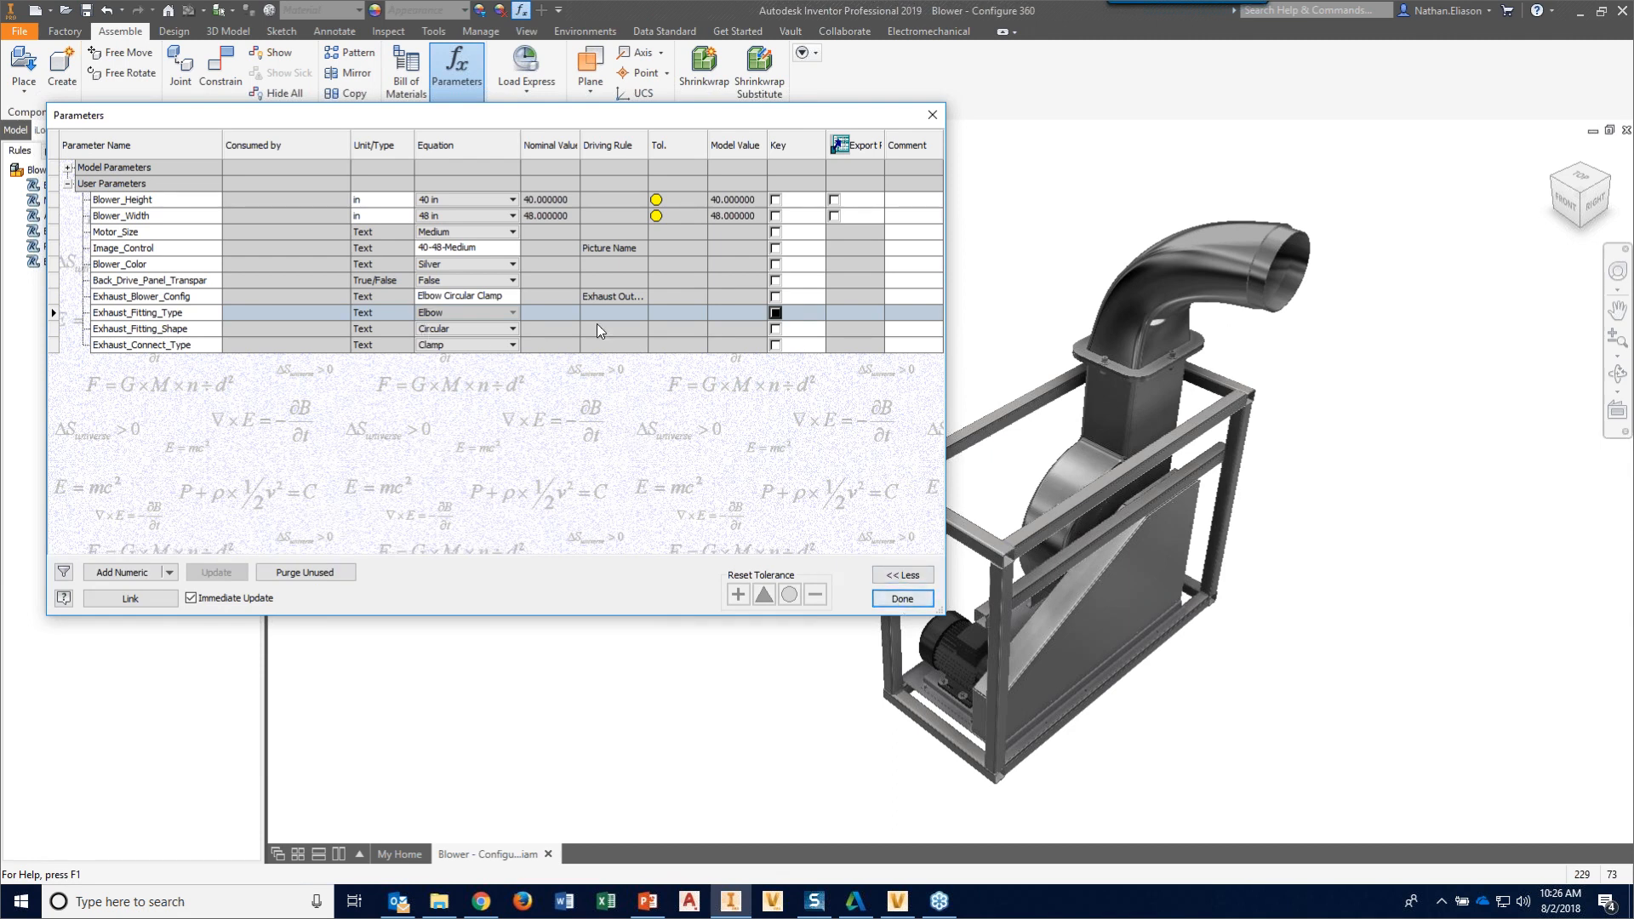
- Set Exhaust_Connect_Type to Flange and close the parameters
left_click(464, 345)
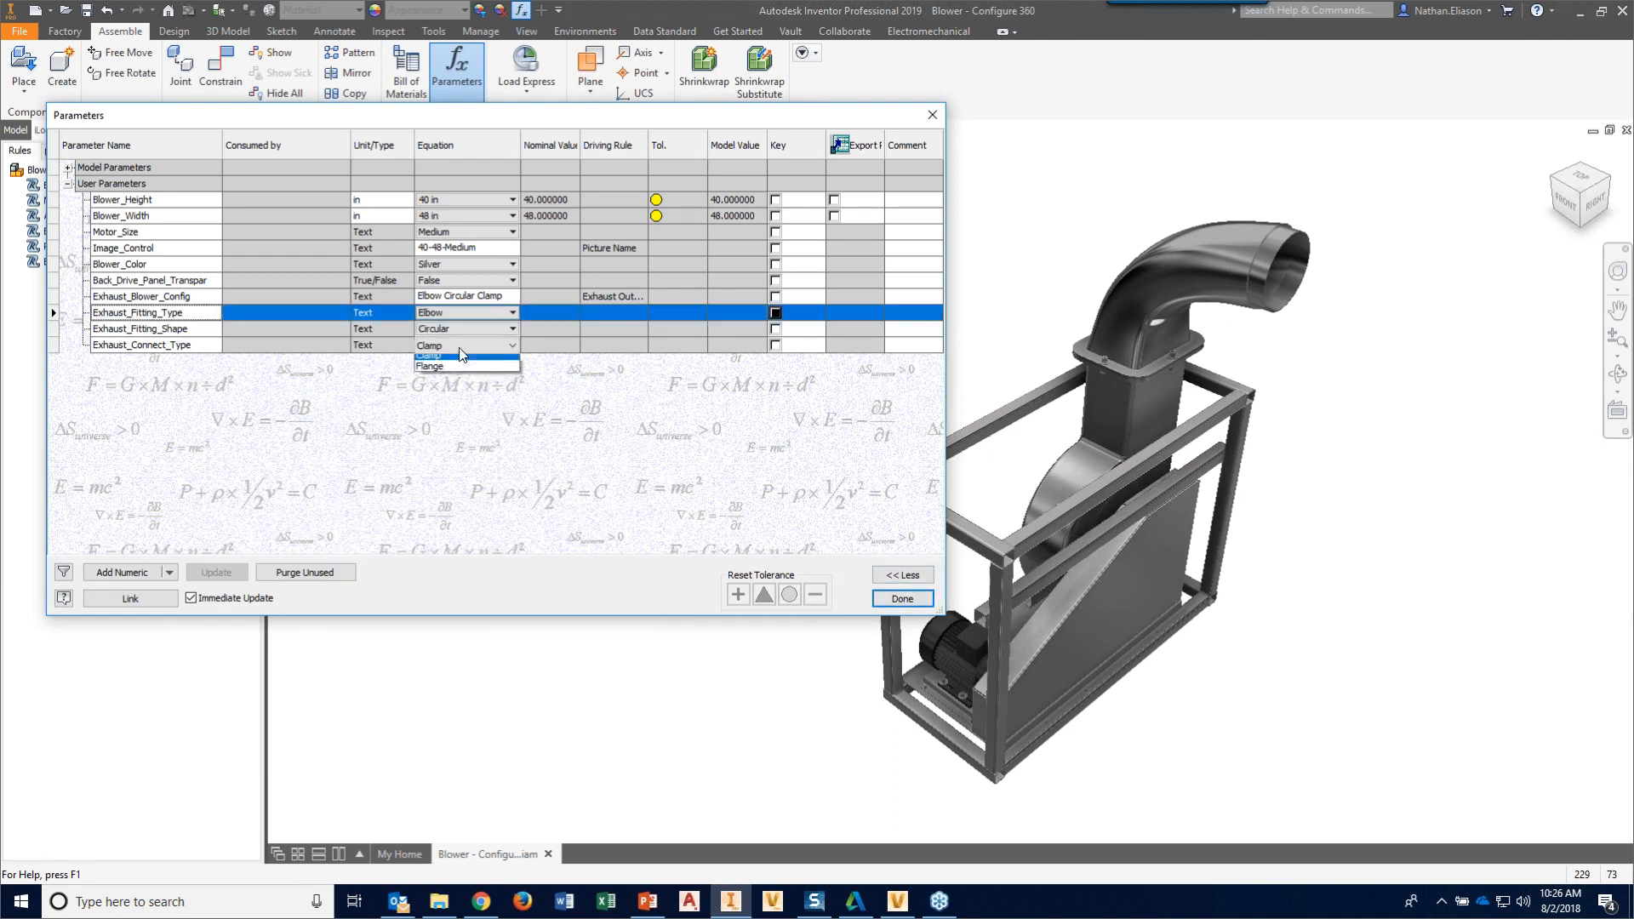
left_click(455, 372)
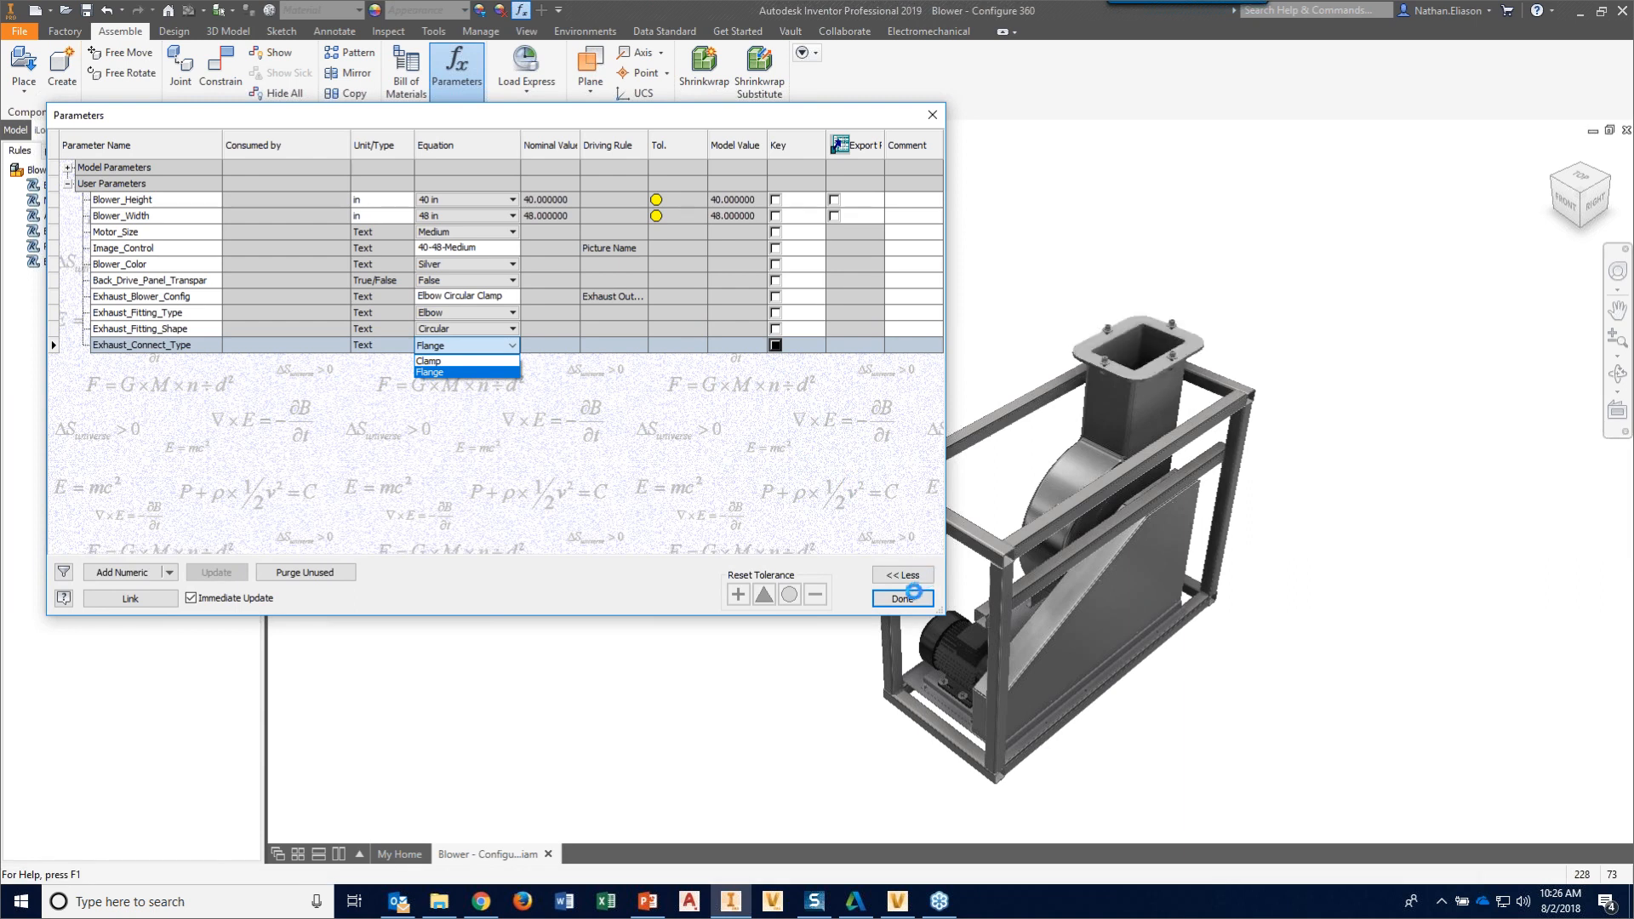
left_click(902, 600)
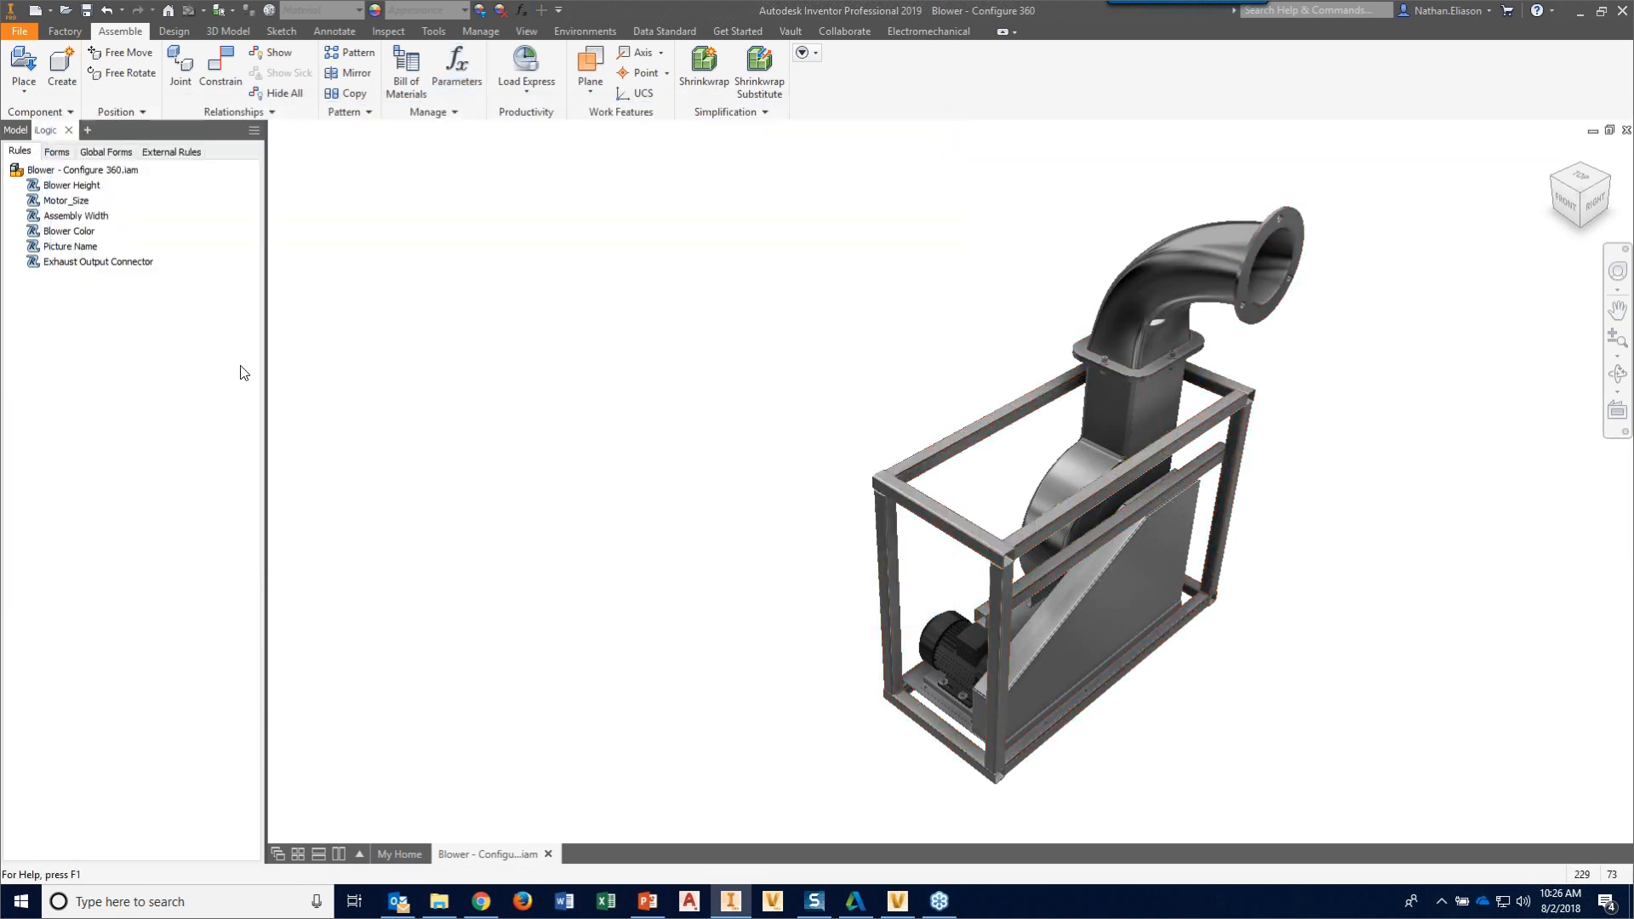
- Edit the Blower Configurator form and add a tab group as the first item inside Color Options
left_click(62, 154)
right_click(100, 179)
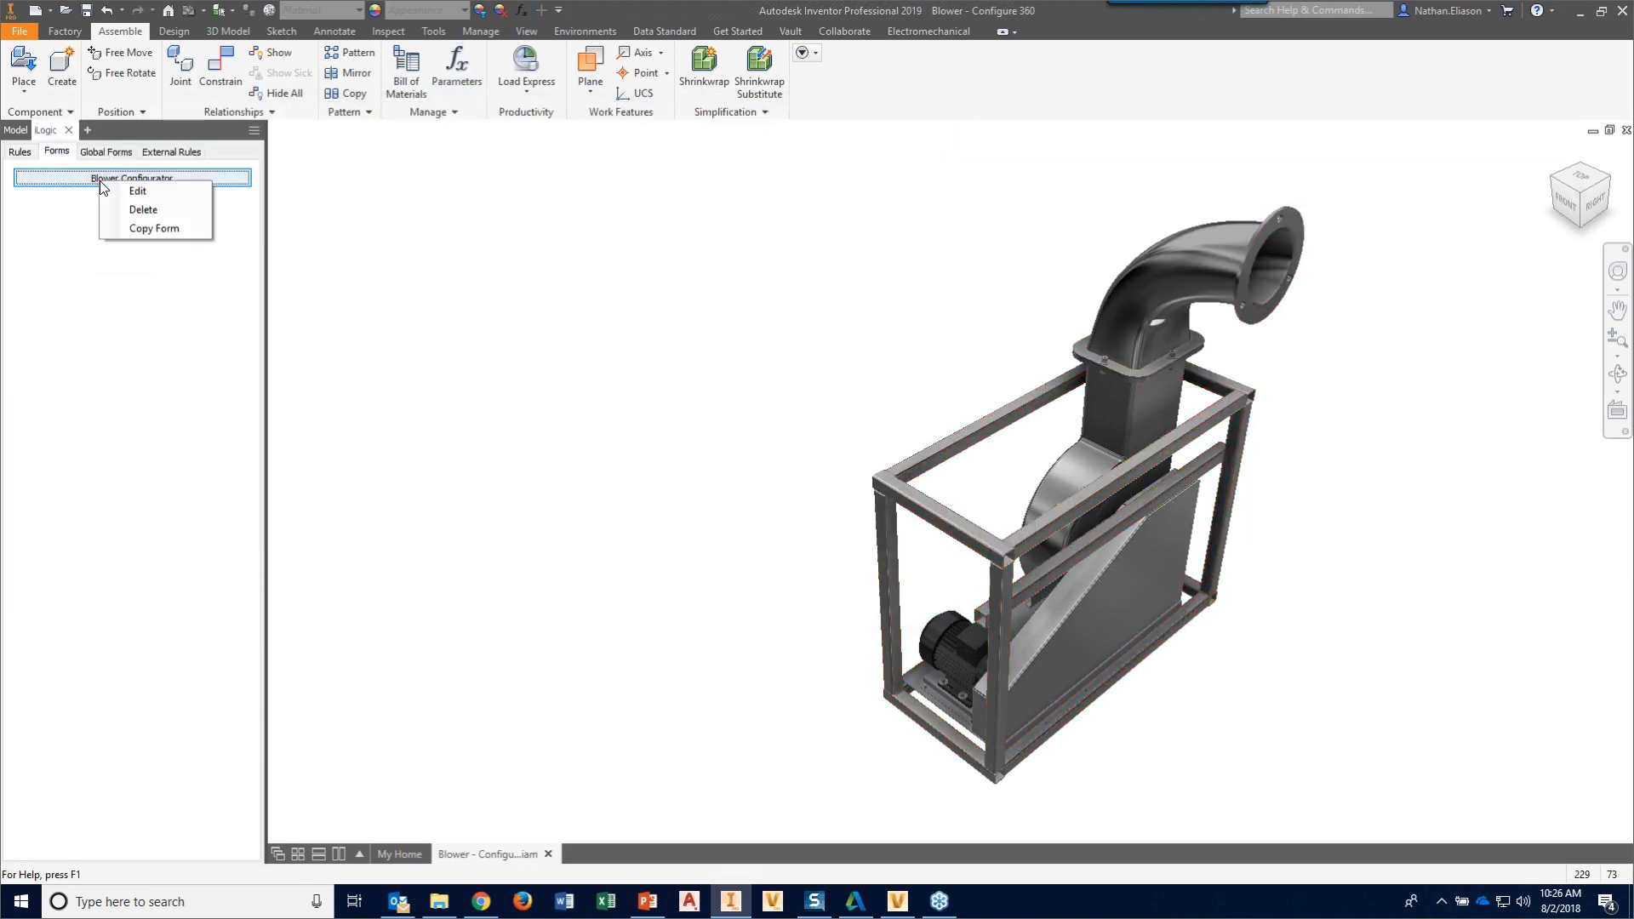
left_click(136, 191)
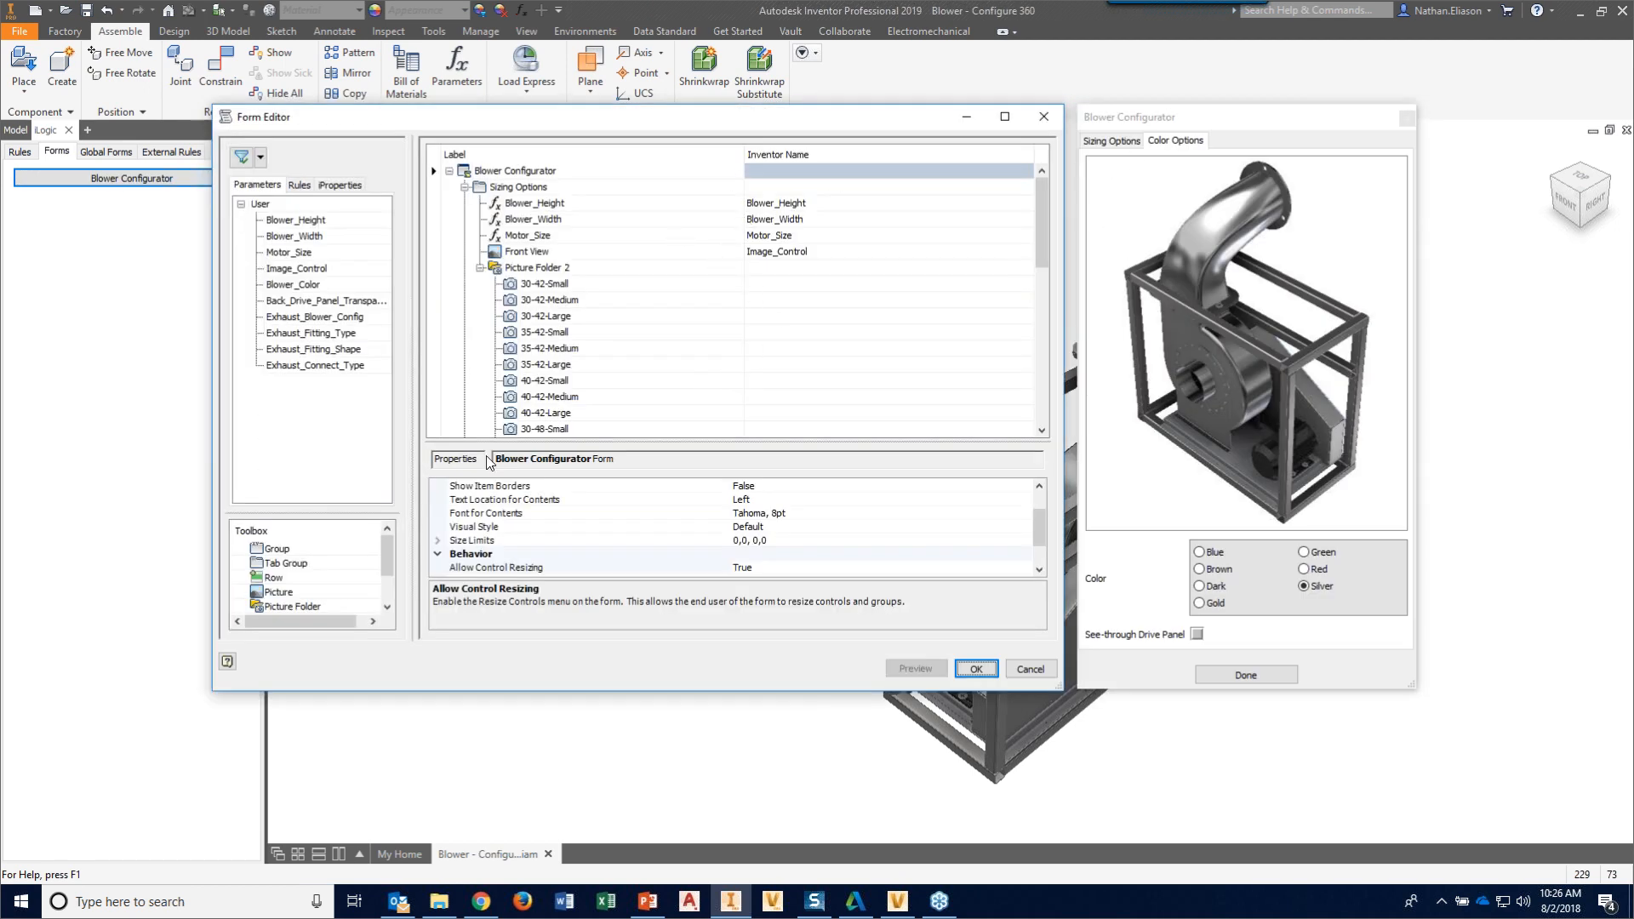
left_click(287, 566)
left_click_drag(288, 565, 500, 258)
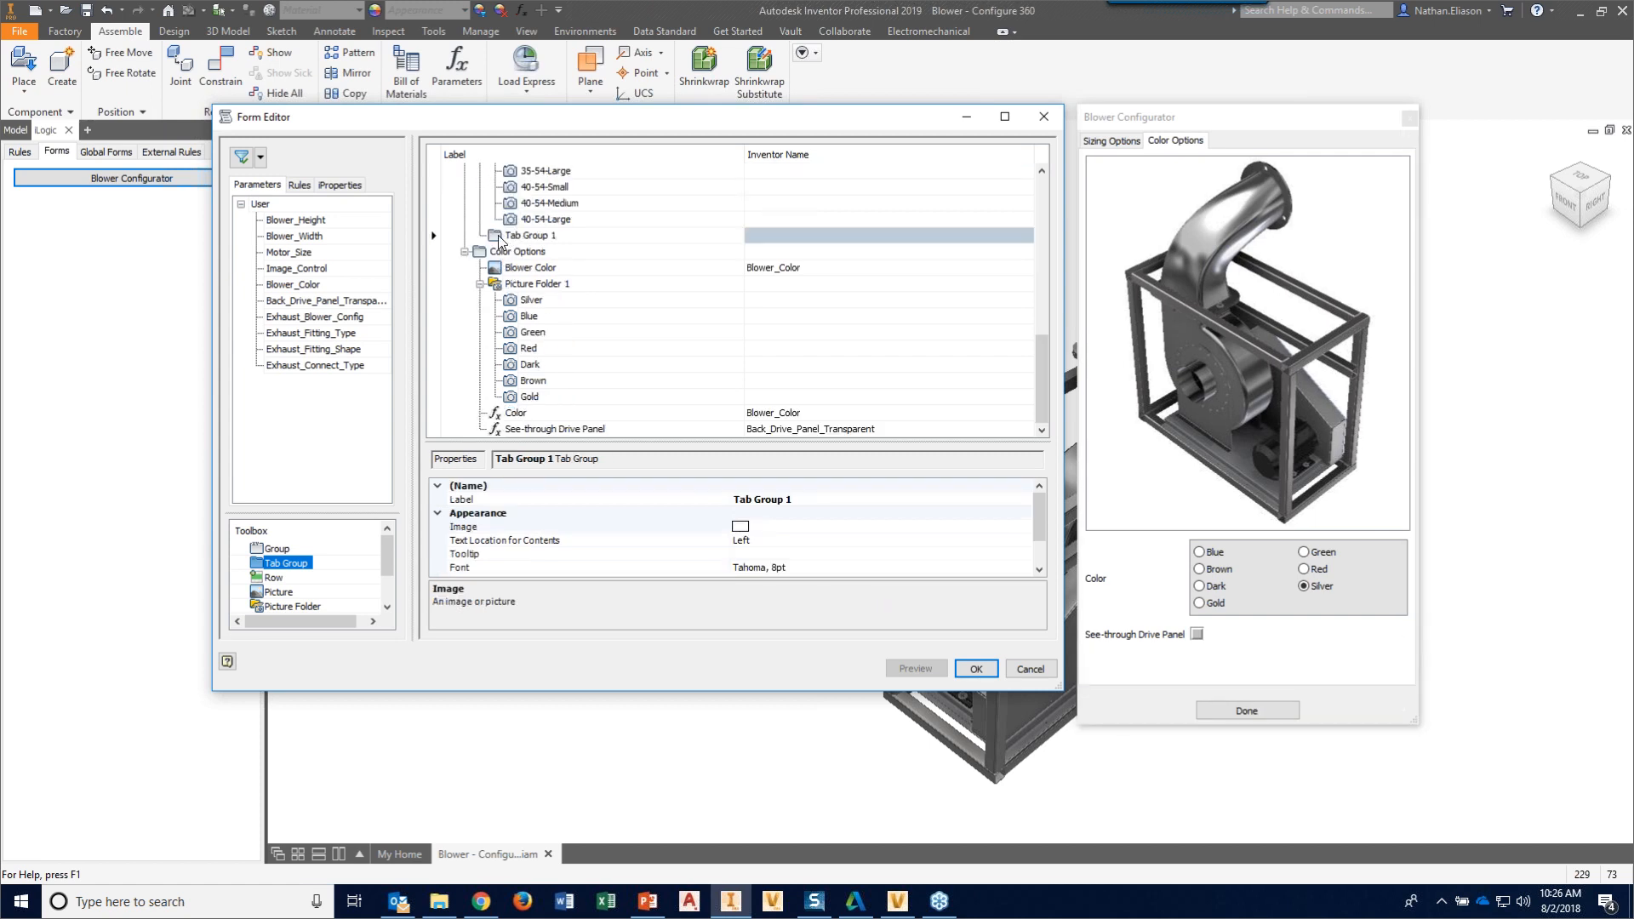
left_click_drag(494, 236, 510, 254)
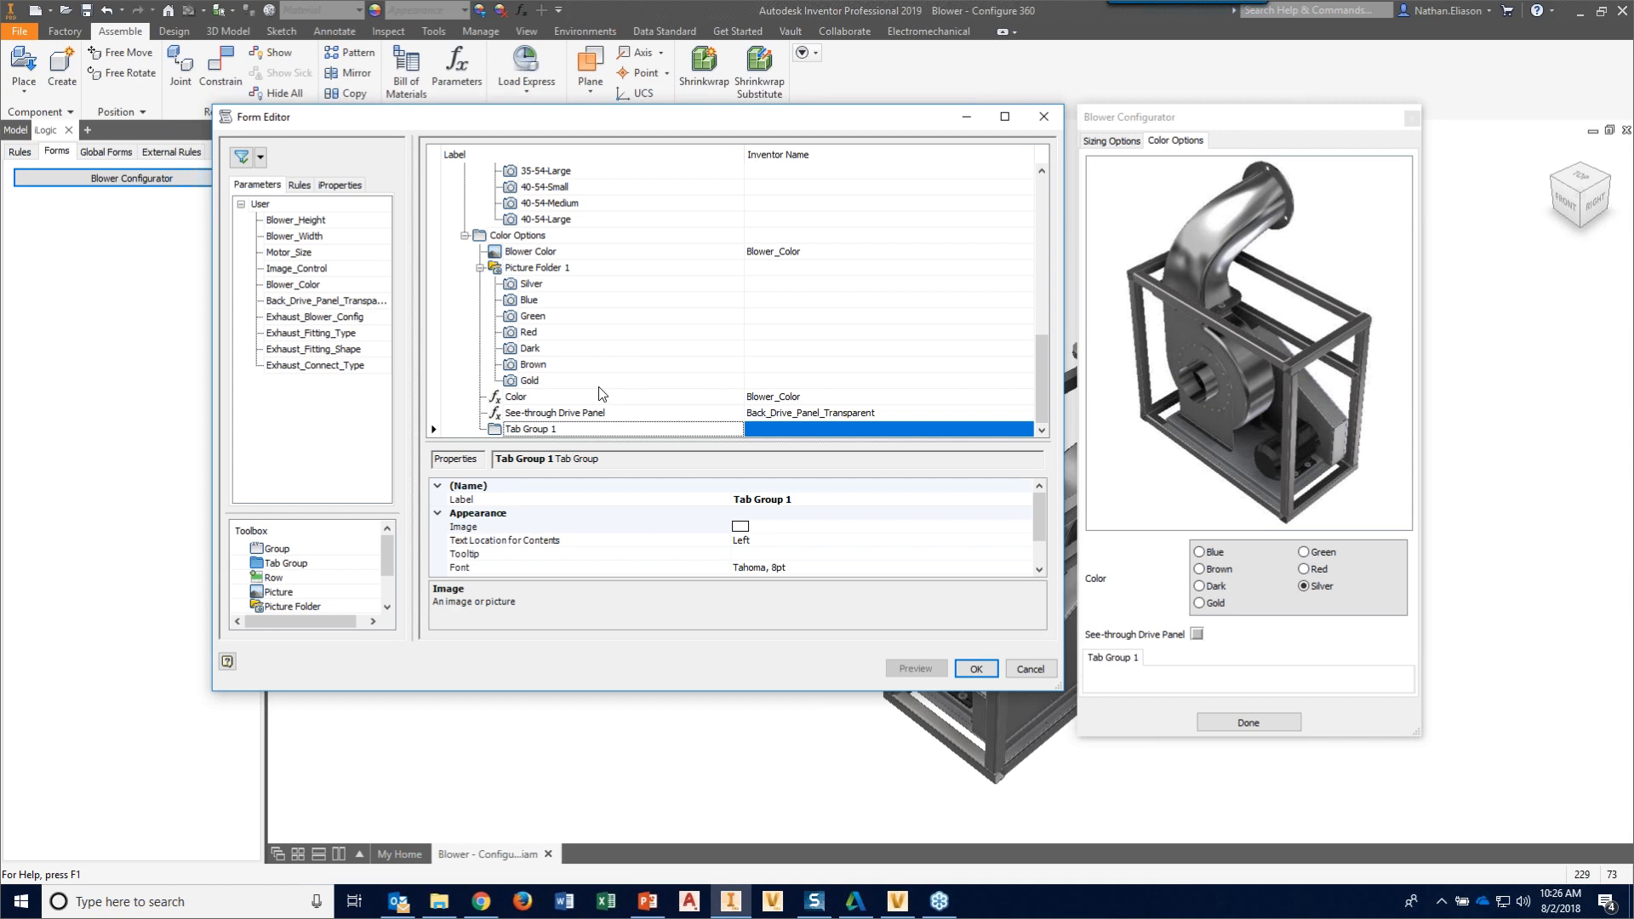
left_click_drag(502, 432, 492, 249)
- Rename the new tab group Output Sizing Options
left_click(545, 252)
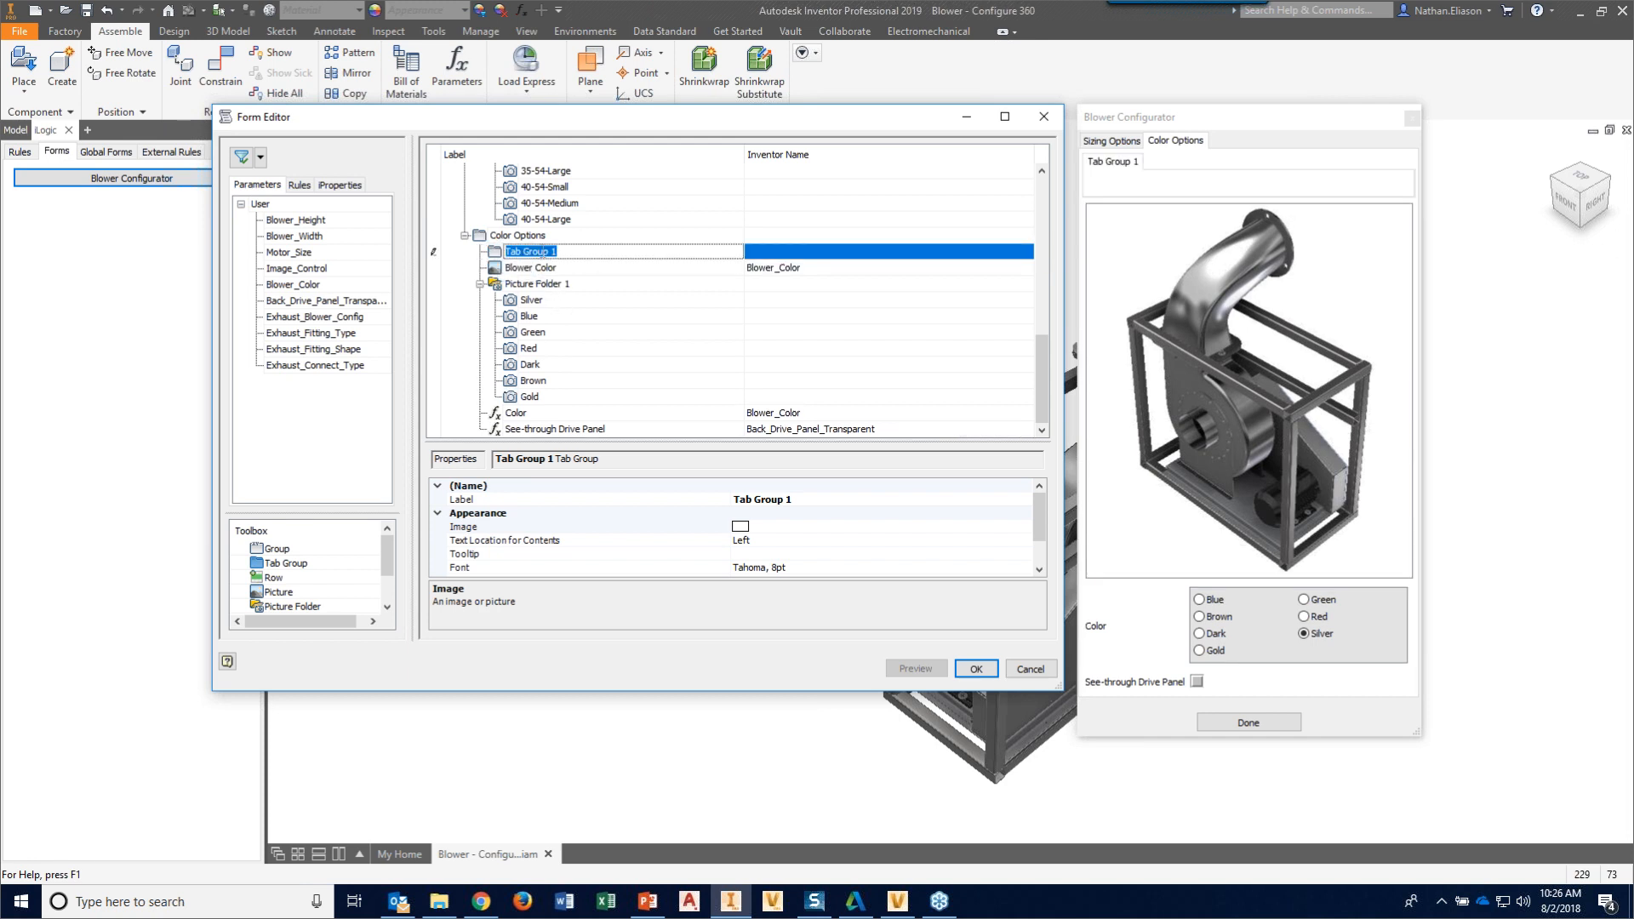
type("Output Sizing Options")
key("Return")
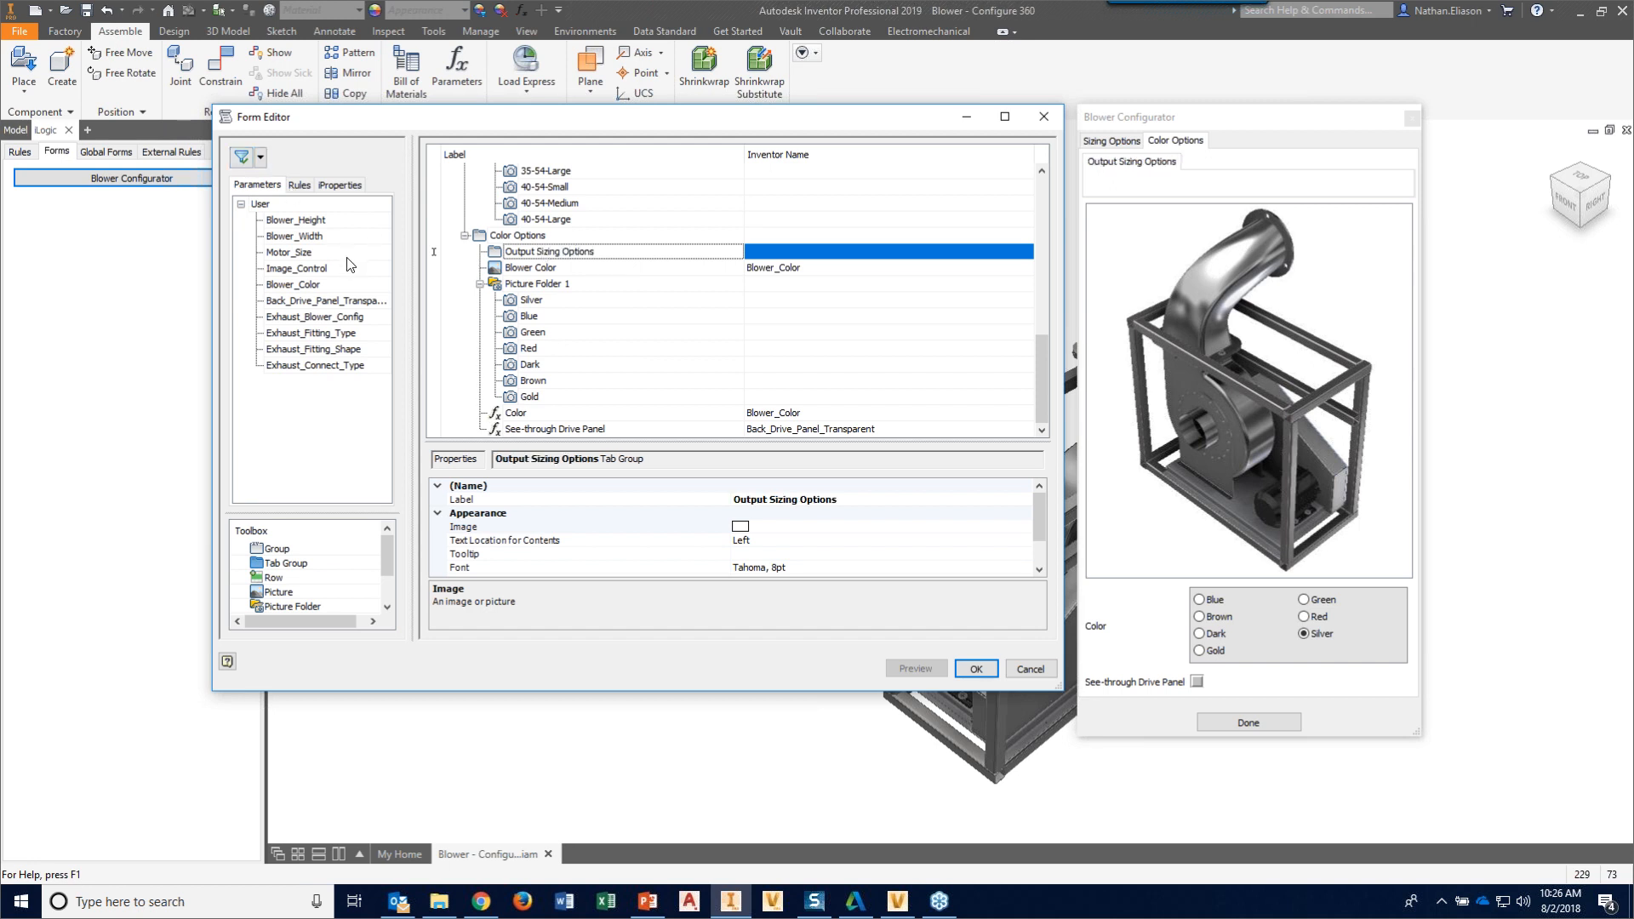
- Add Exhaust_Fitting_Type, Exhaust_Fitting_Shape and Exhaust_Connect_Type to the Output Sizing Options group and accept the form changes
mouse_move(321, 337)
left_mouse_down()
mouse_move(393, 331)
mouse_move(521, 272)
left_mouse_up()
left_click_drag(308, 350, 400, 332)
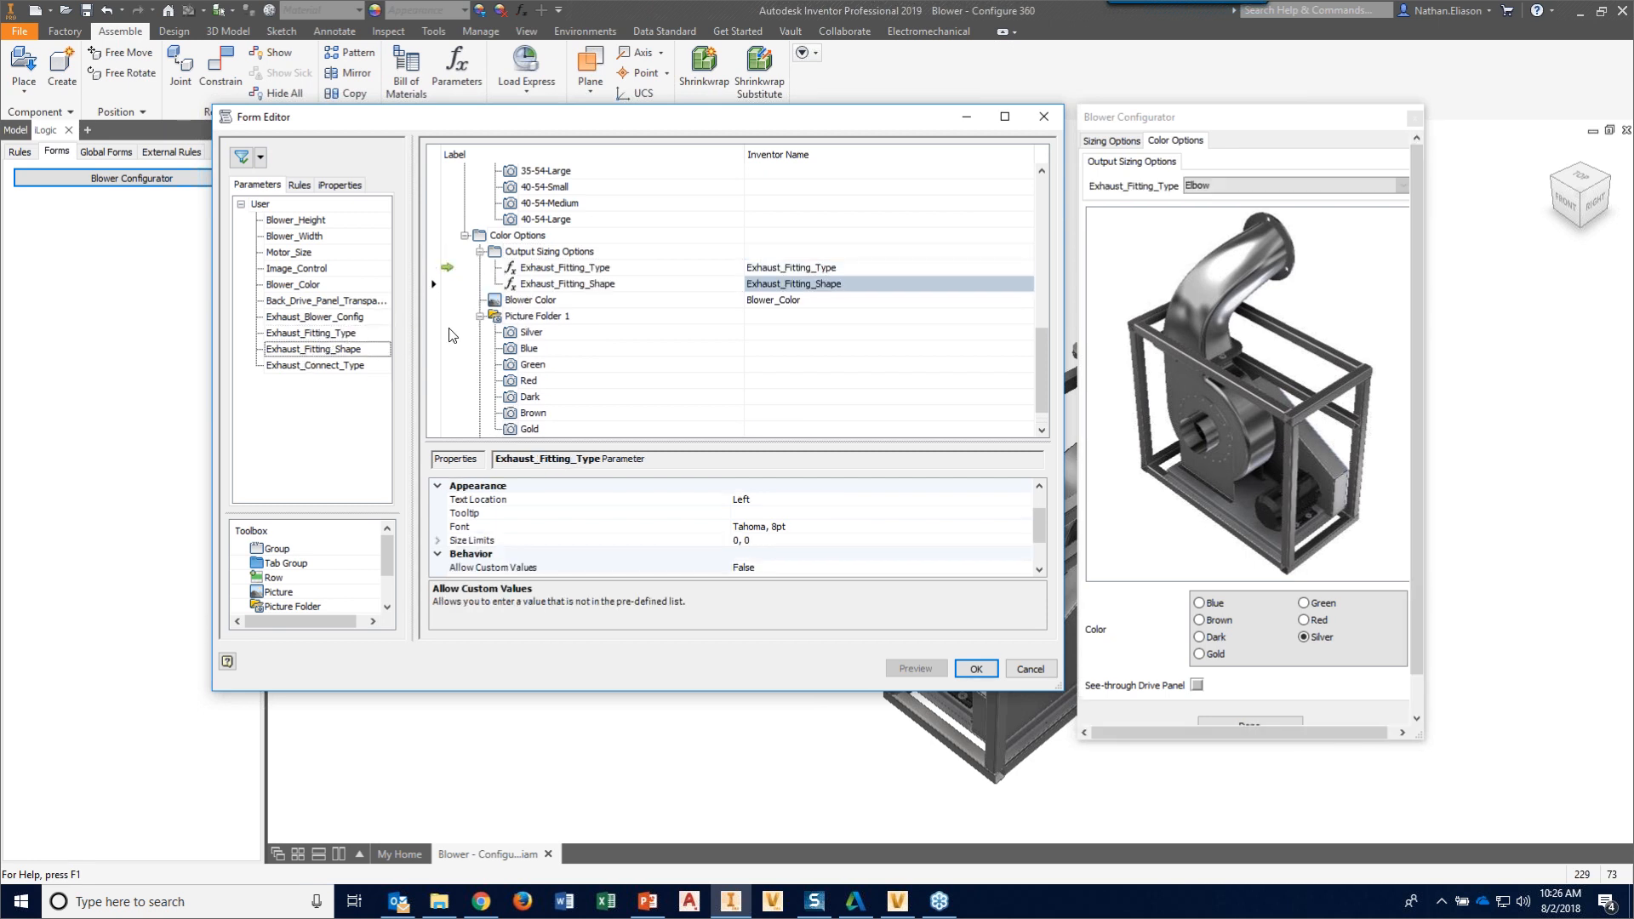
left_click(314, 368)
left_click_drag(312, 368, 436, 314)
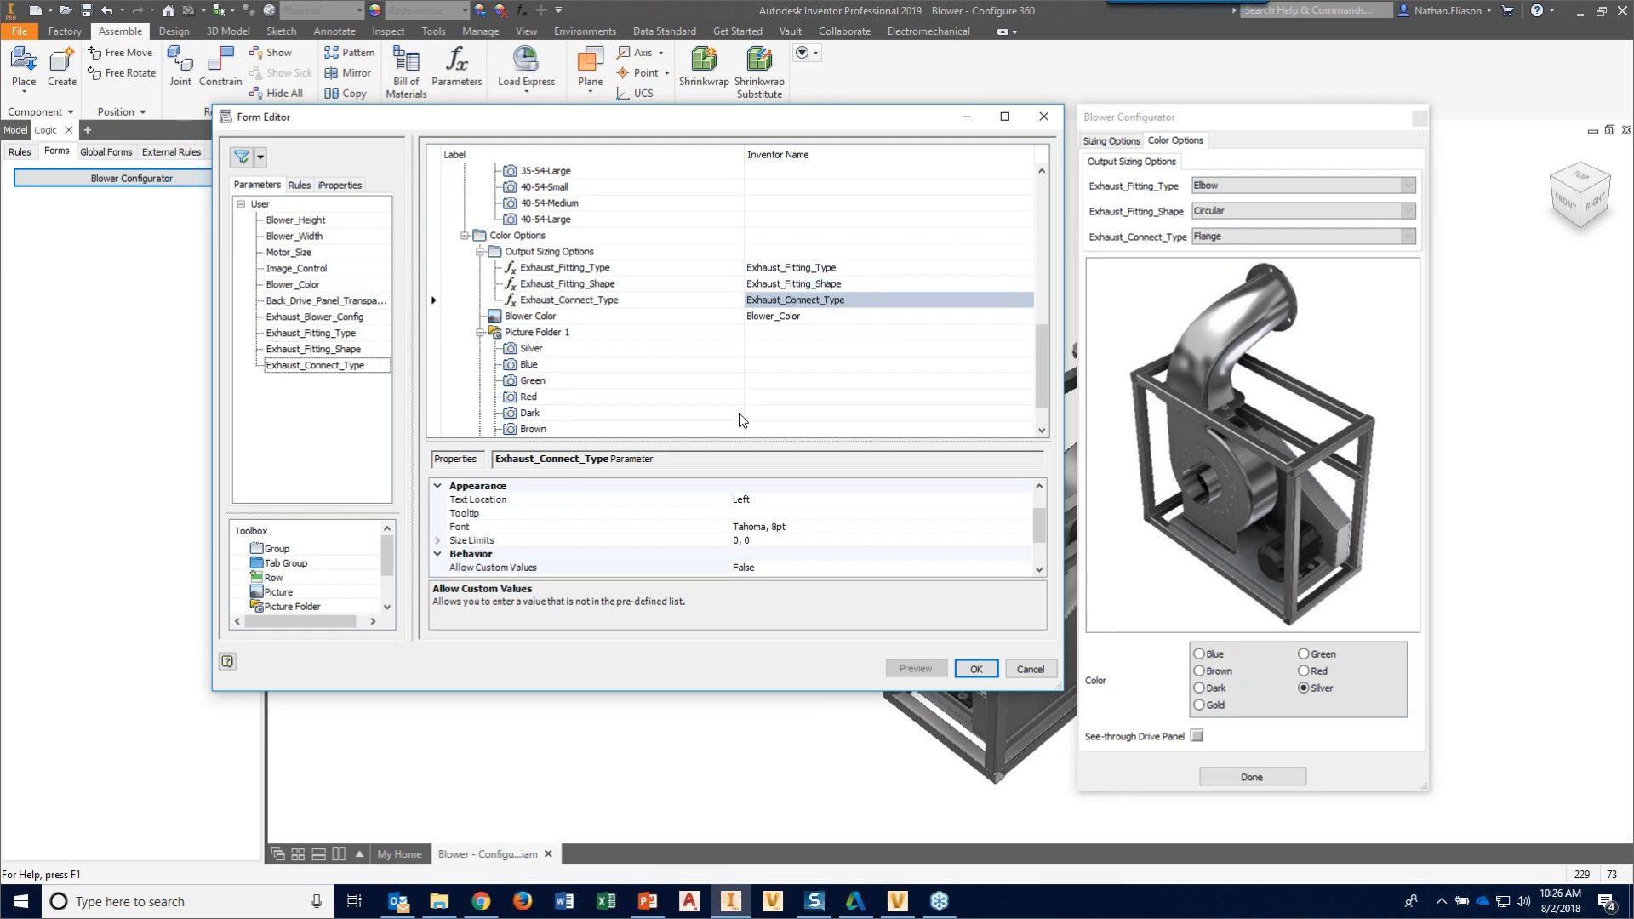
left_click(976, 669)
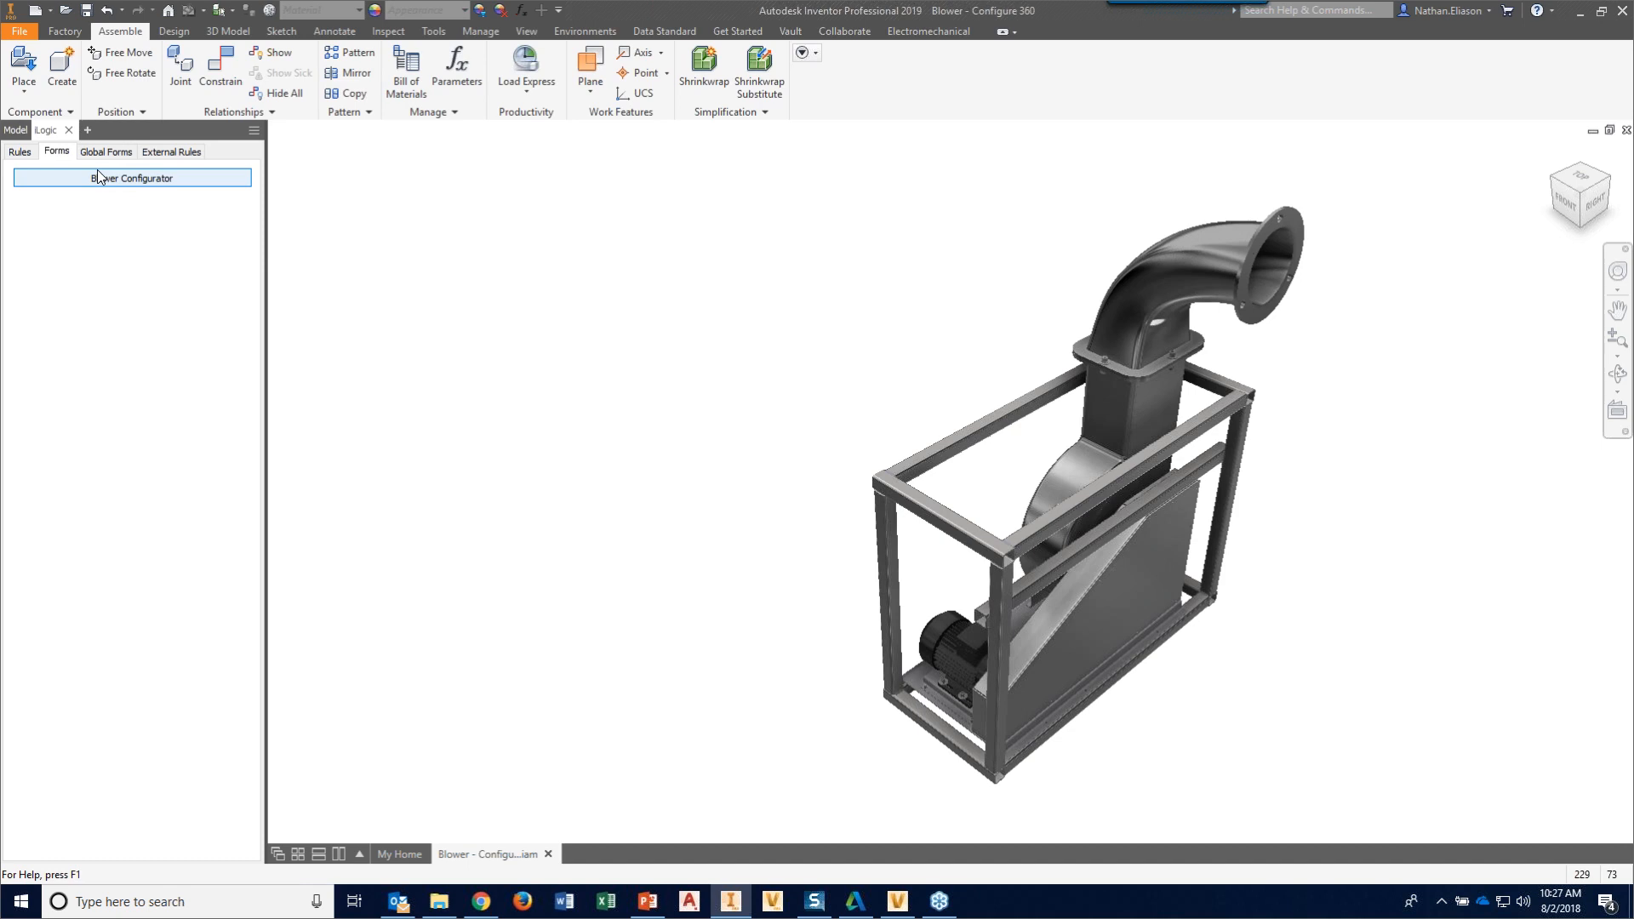
- Open the Blower Configurator form and set Exhaust_Fitting_Type to Straight in its output sizing options
left_click(97, 176)
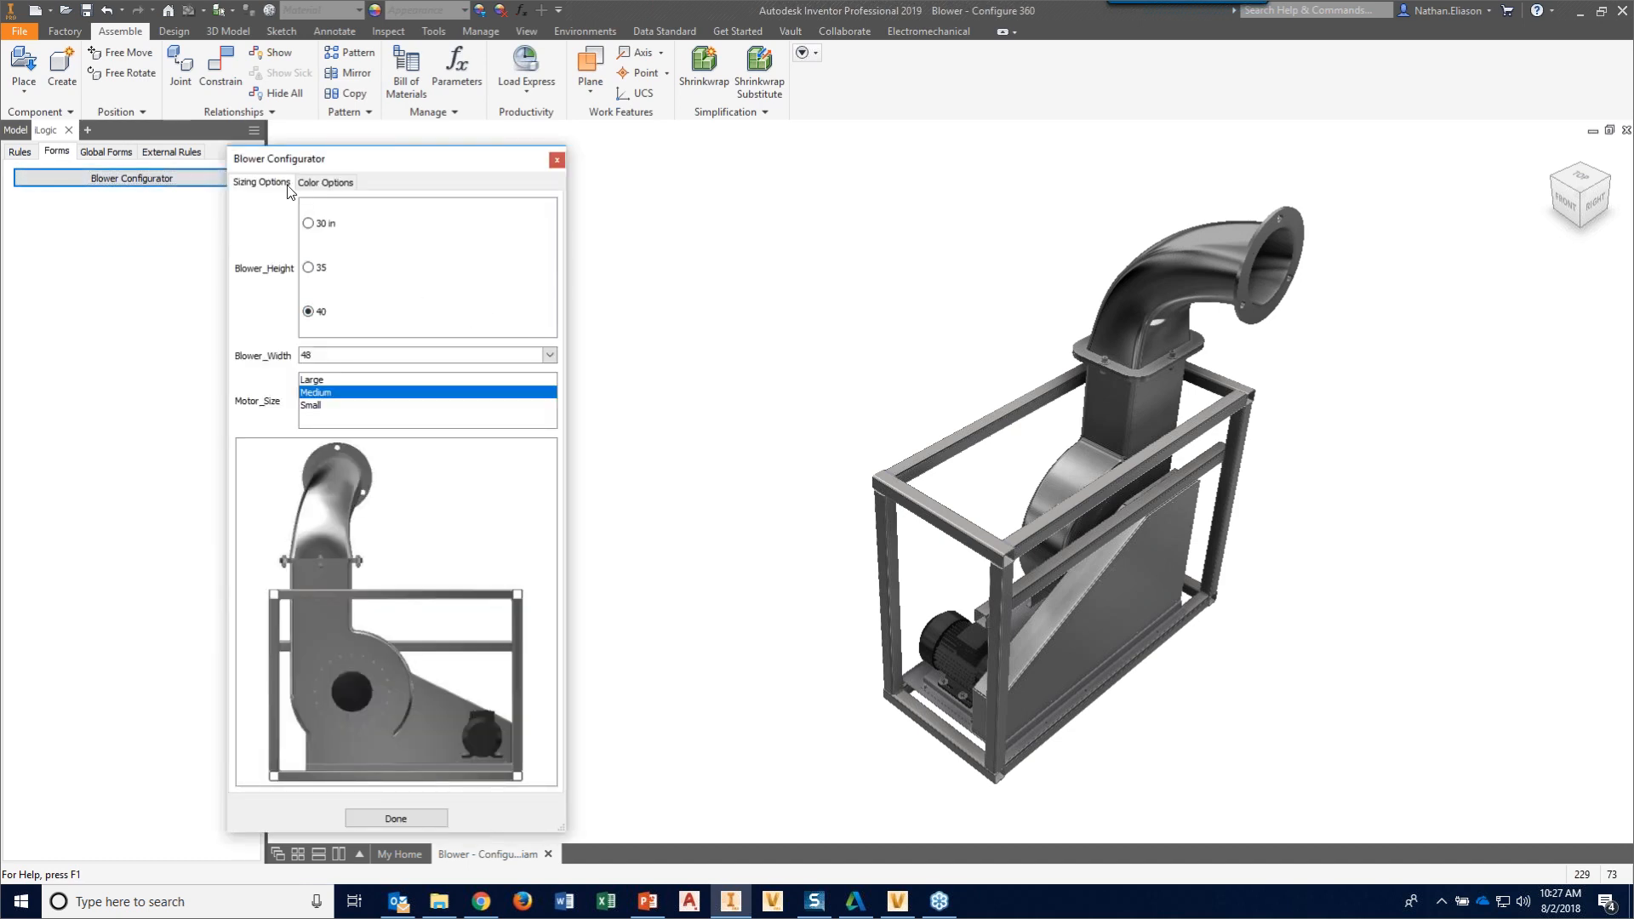
left_click(325, 182)
left_click(407, 227)
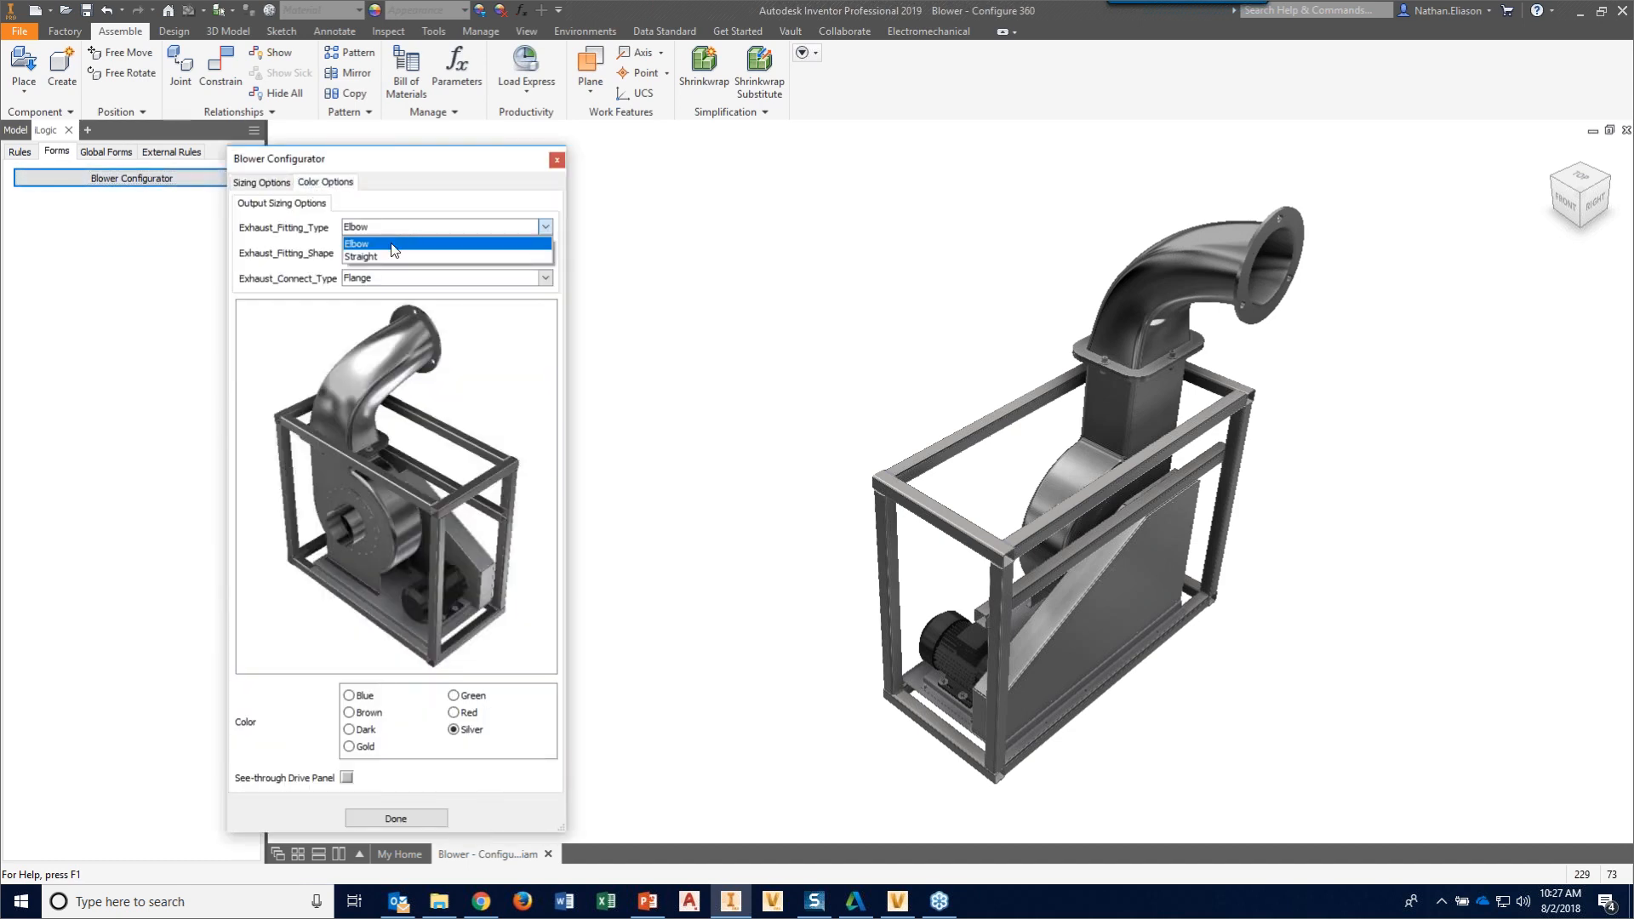
left_click(381, 254)
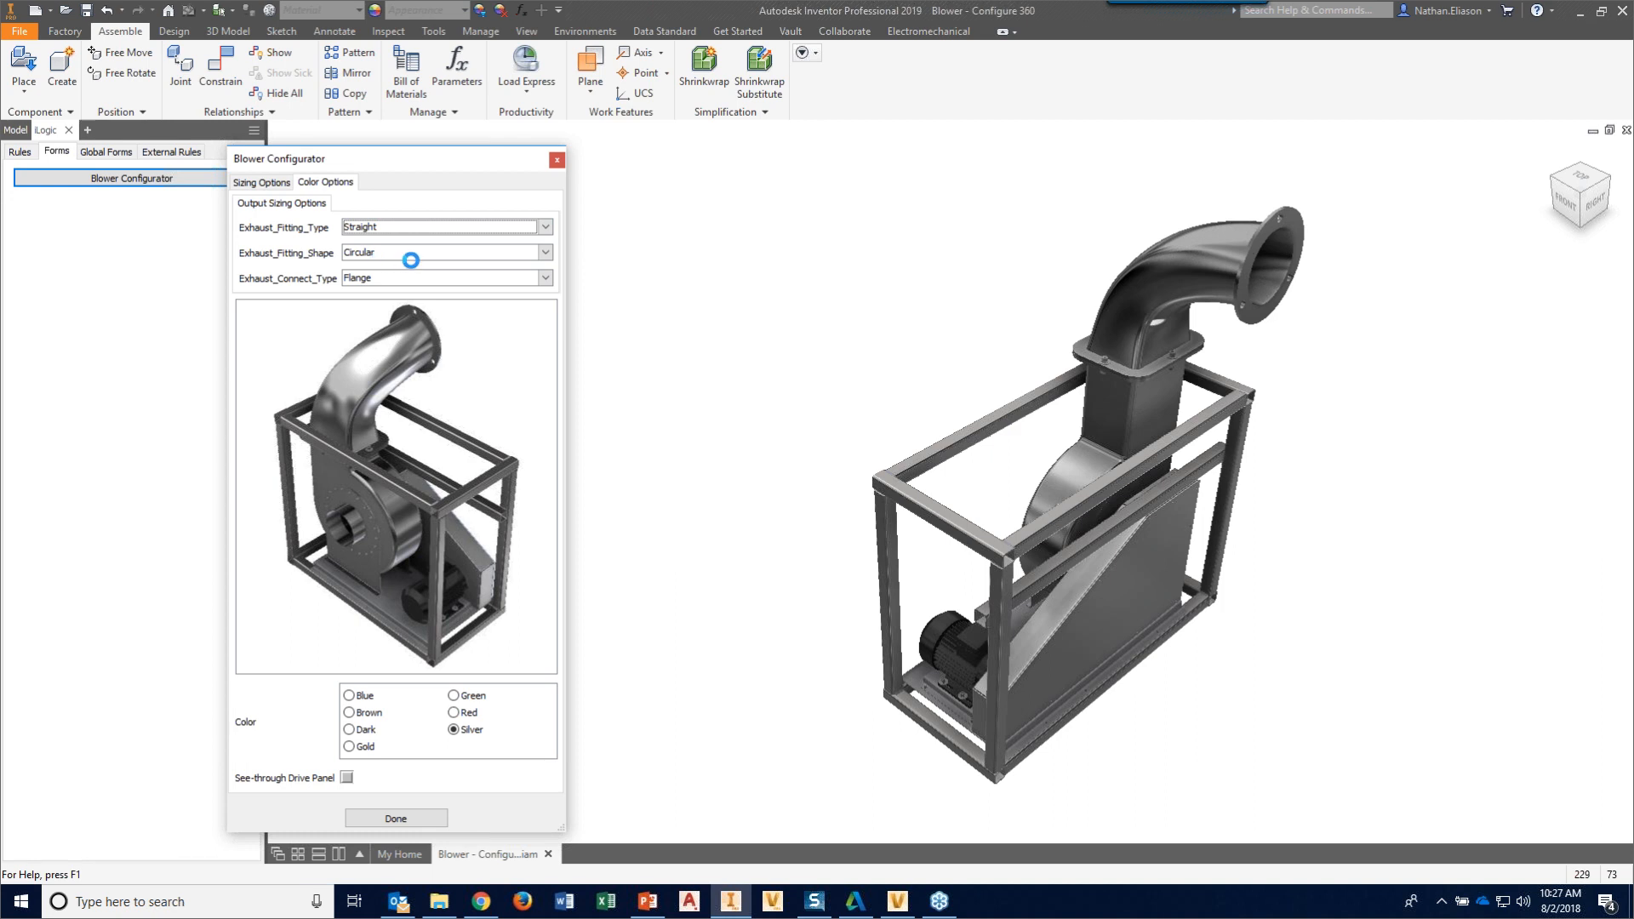
- Set the form's Blower_Height to 35 and the color to Brown, inspect the blower from its left side, and close the form
left_click(264, 183)
left_click(307, 268)
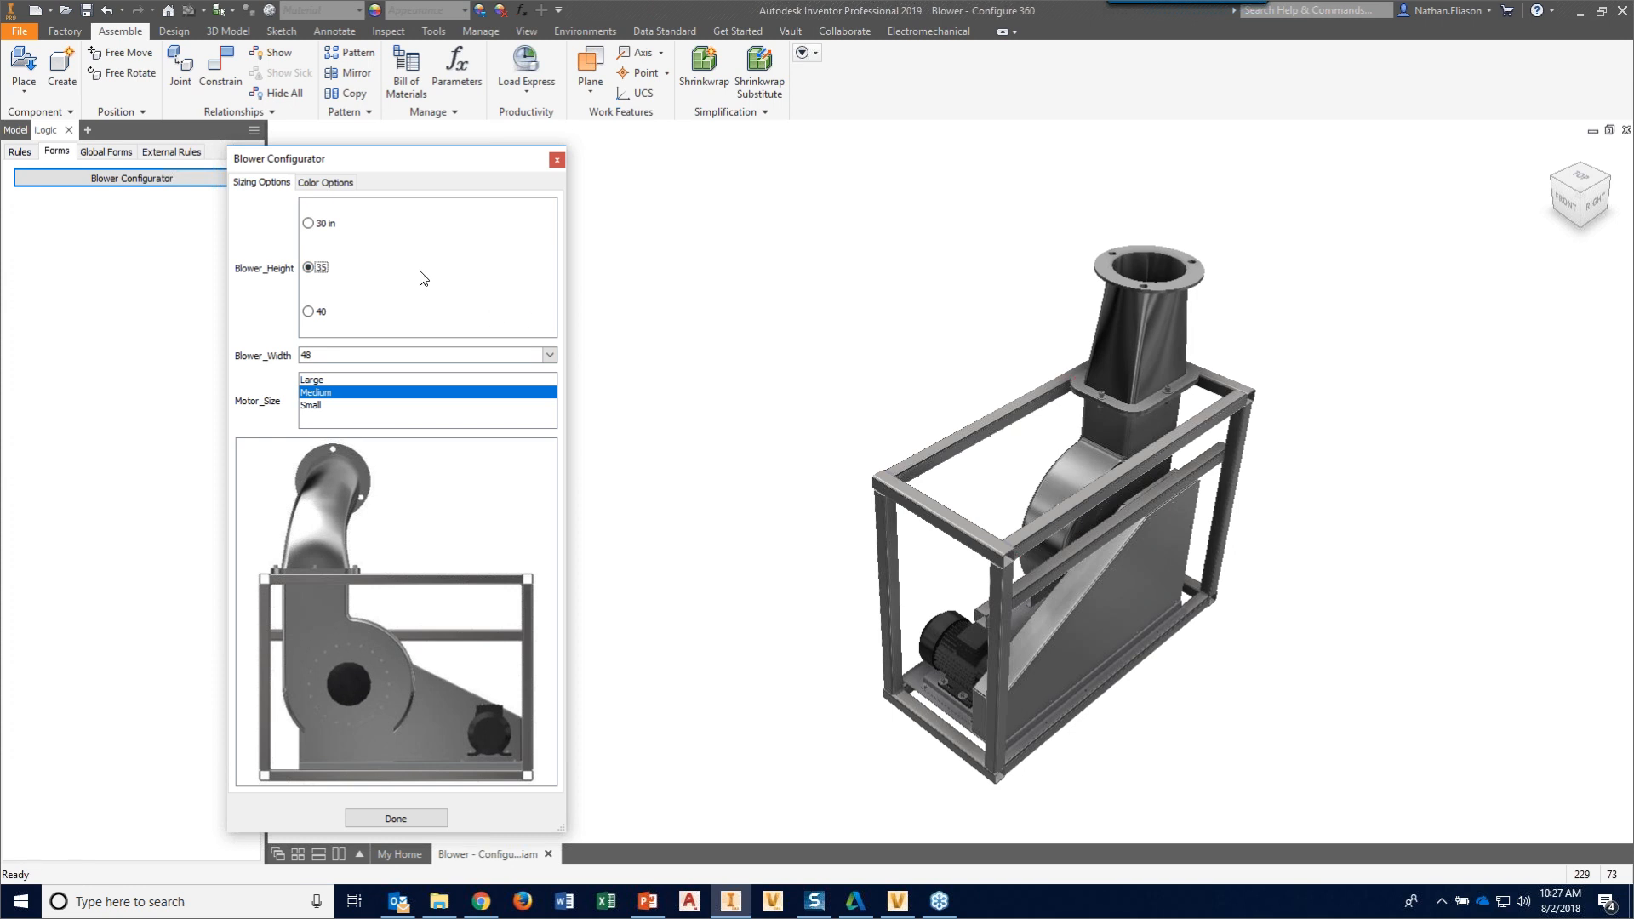
left_click(326, 183)
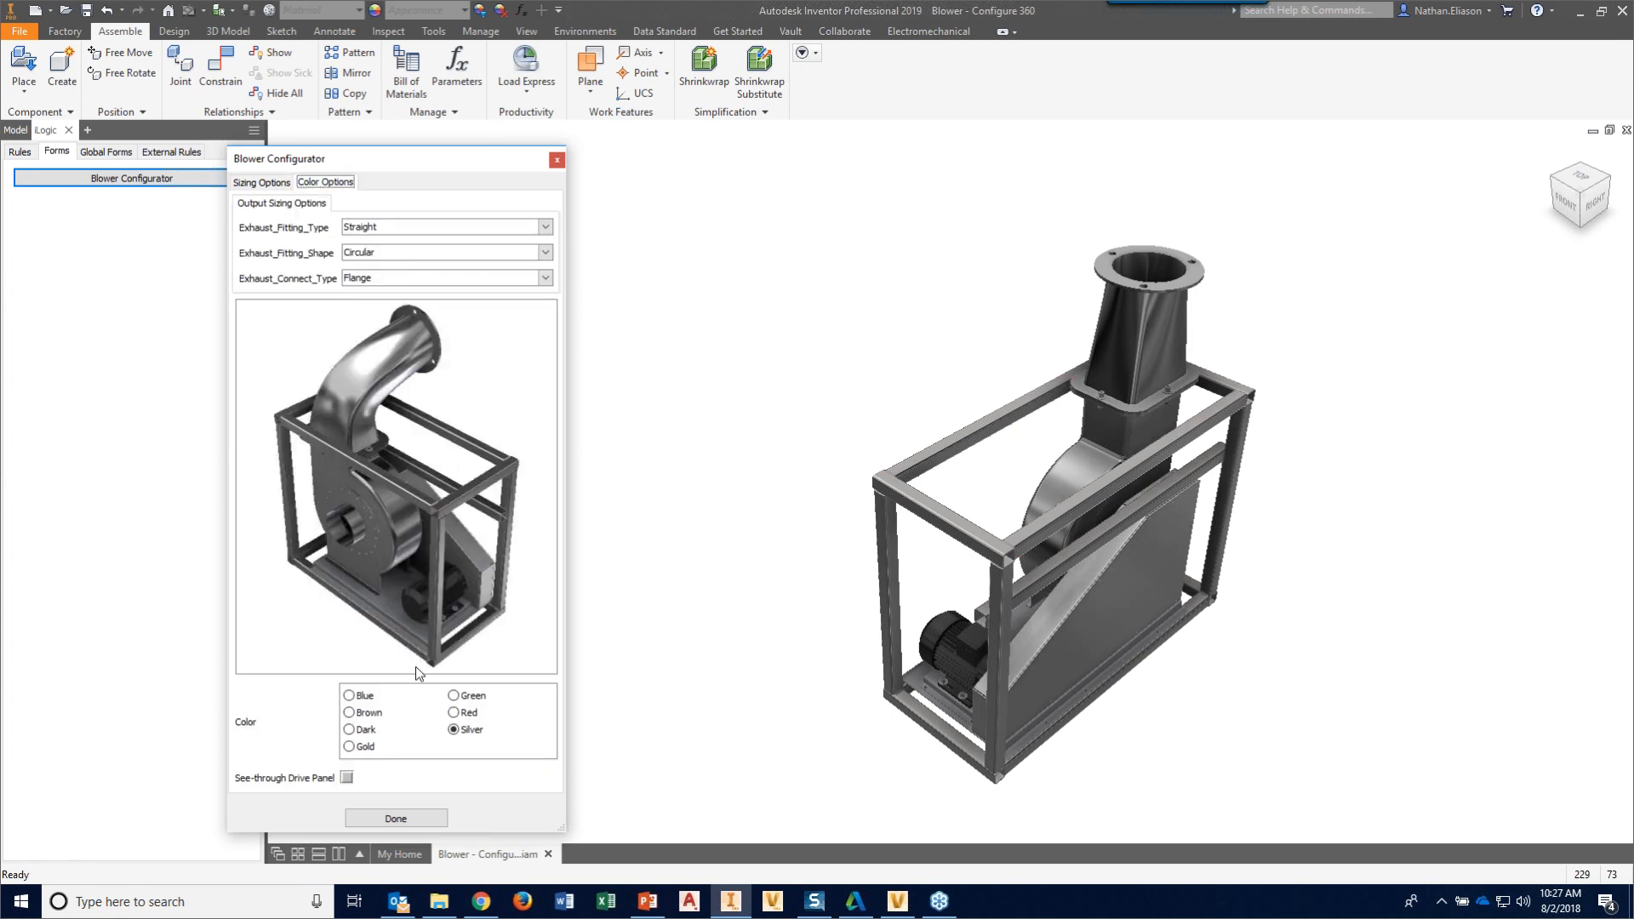
left_click(349, 713)
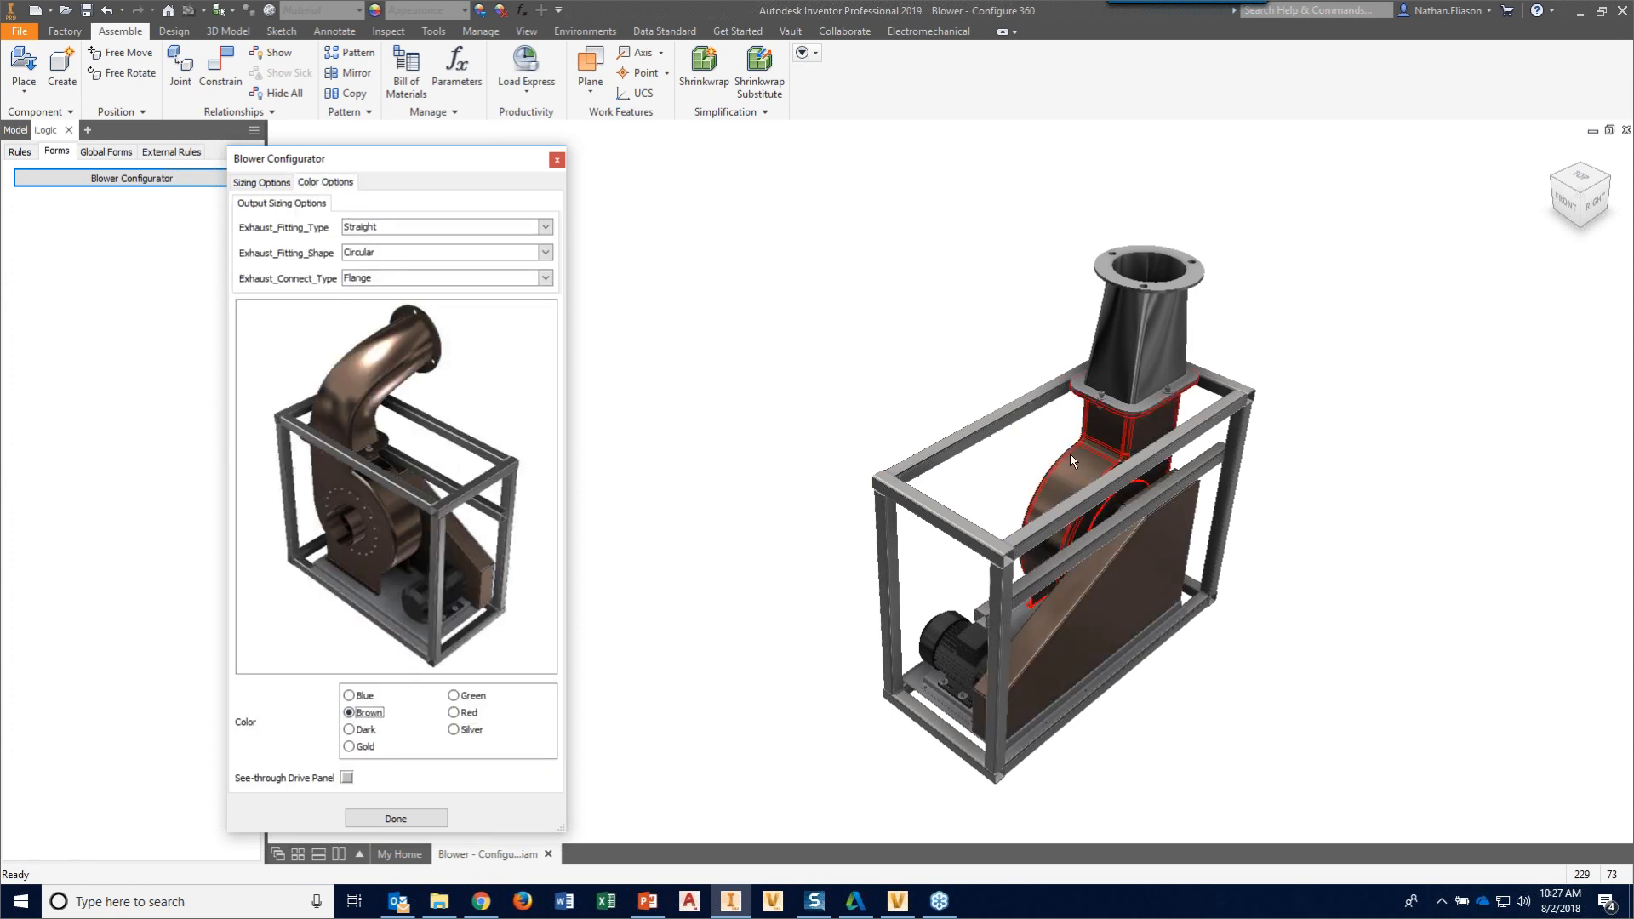
middle_click_drag(1035, 641, 1125, 551, "shift")
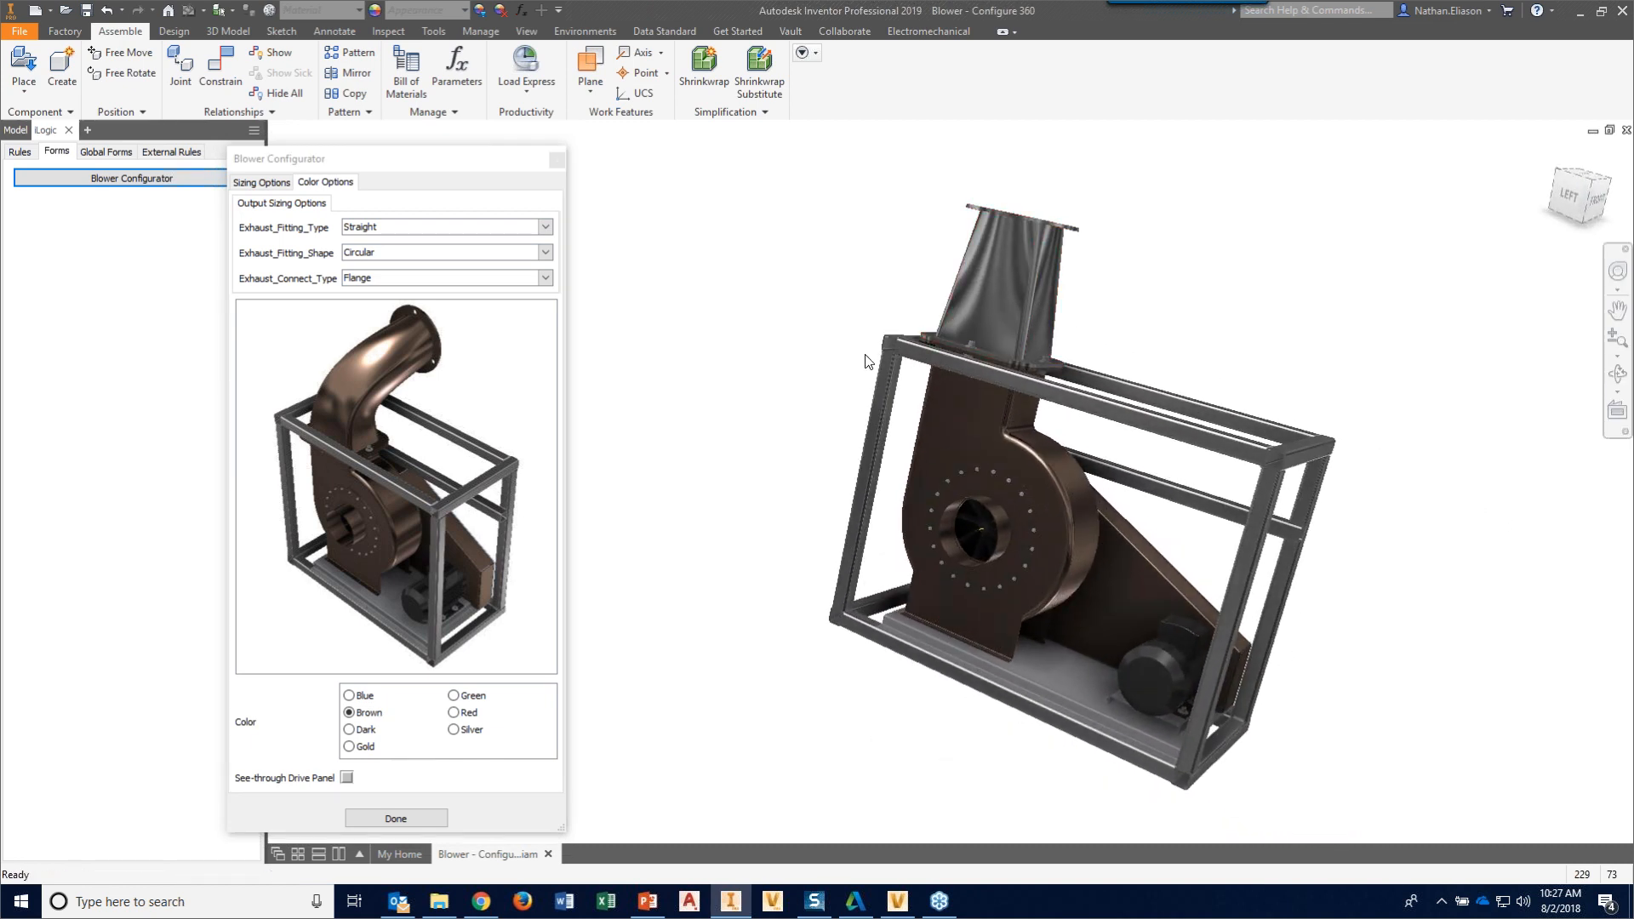
left_click(406, 818)
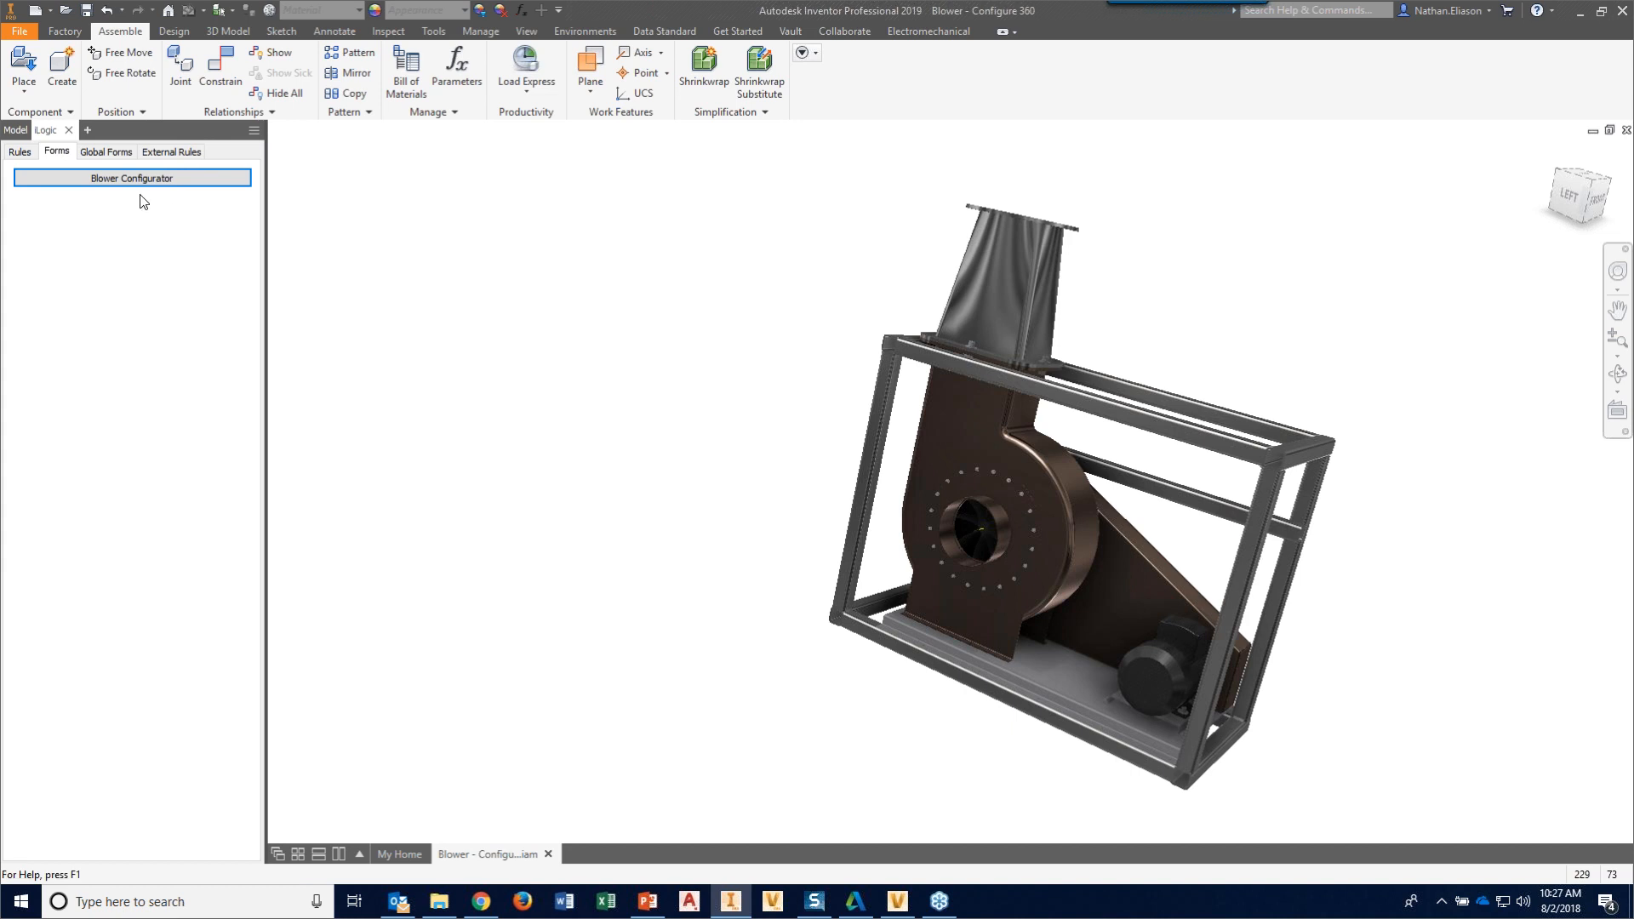
- Open the Blower Color rule for editing and uncomment the Component.Color line for "Elbow Circular Flange"
left_click(20, 151)
left_click(56, 232)
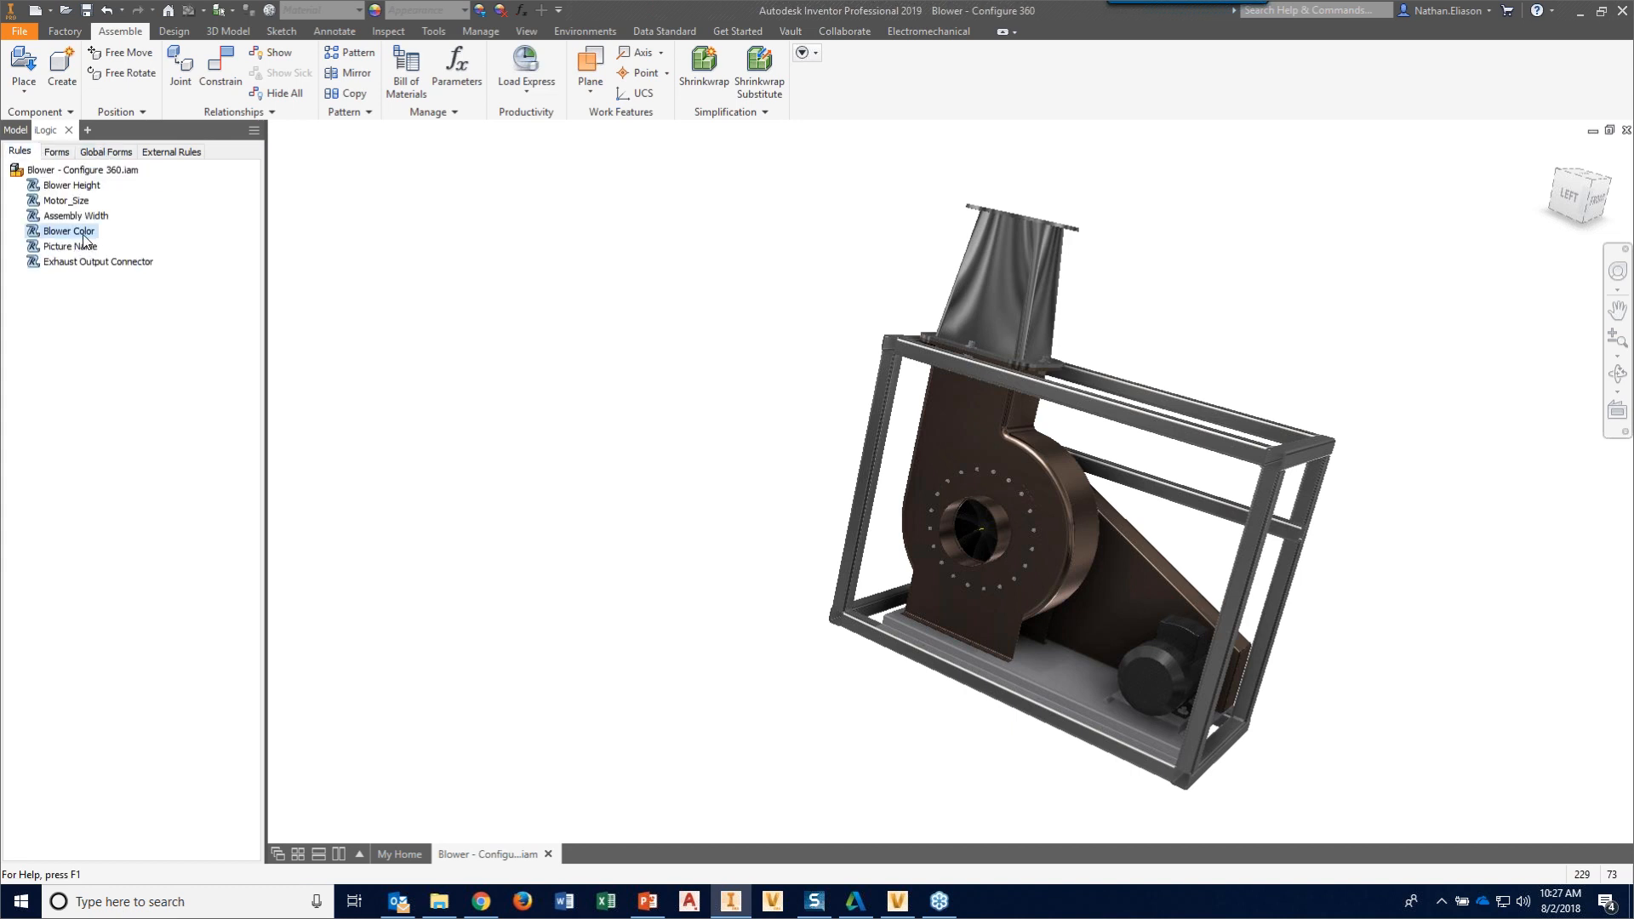
right_click(84, 233)
left_click(124, 257)
scroll(709, 484, "down", 5)
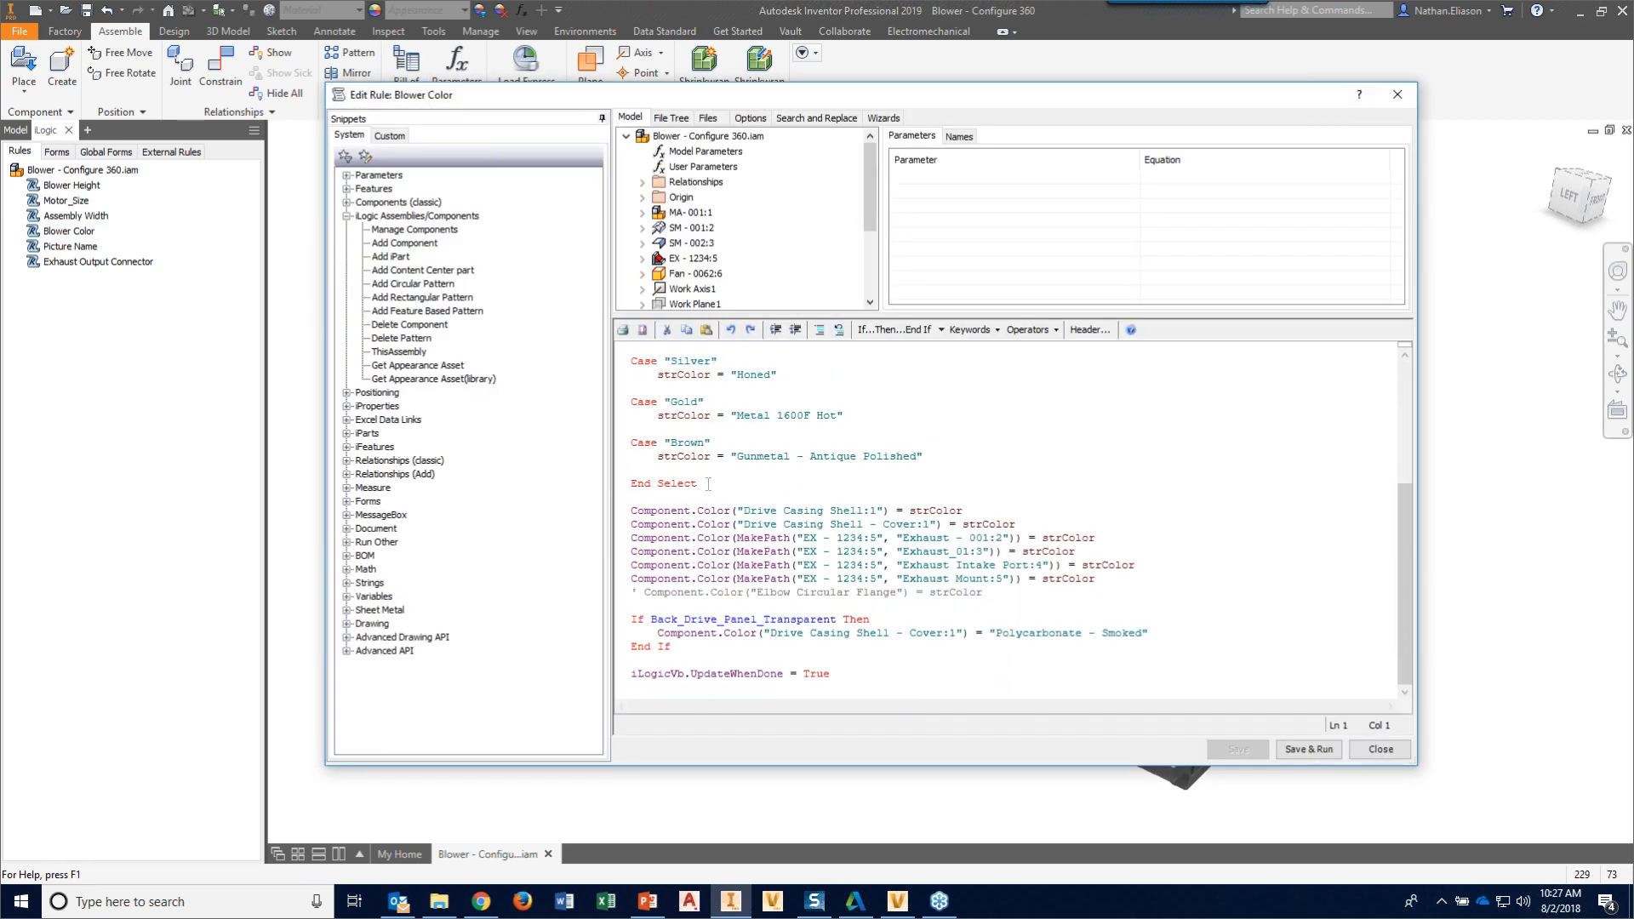
left_click_drag(634, 504, 1097, 580)
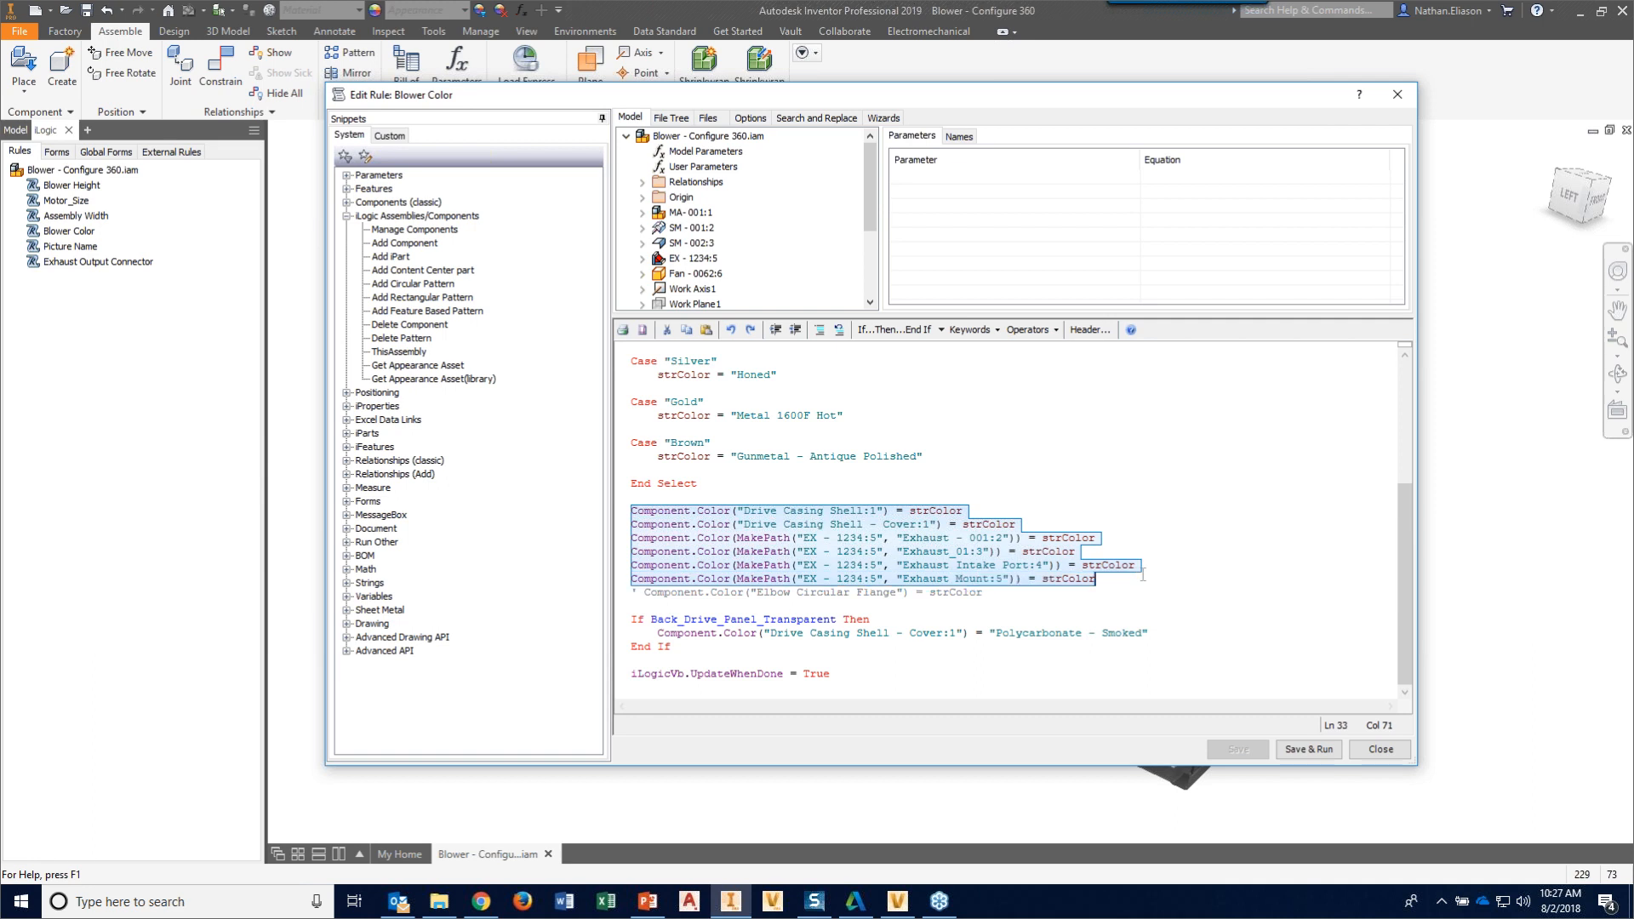
left_click(649, 595)
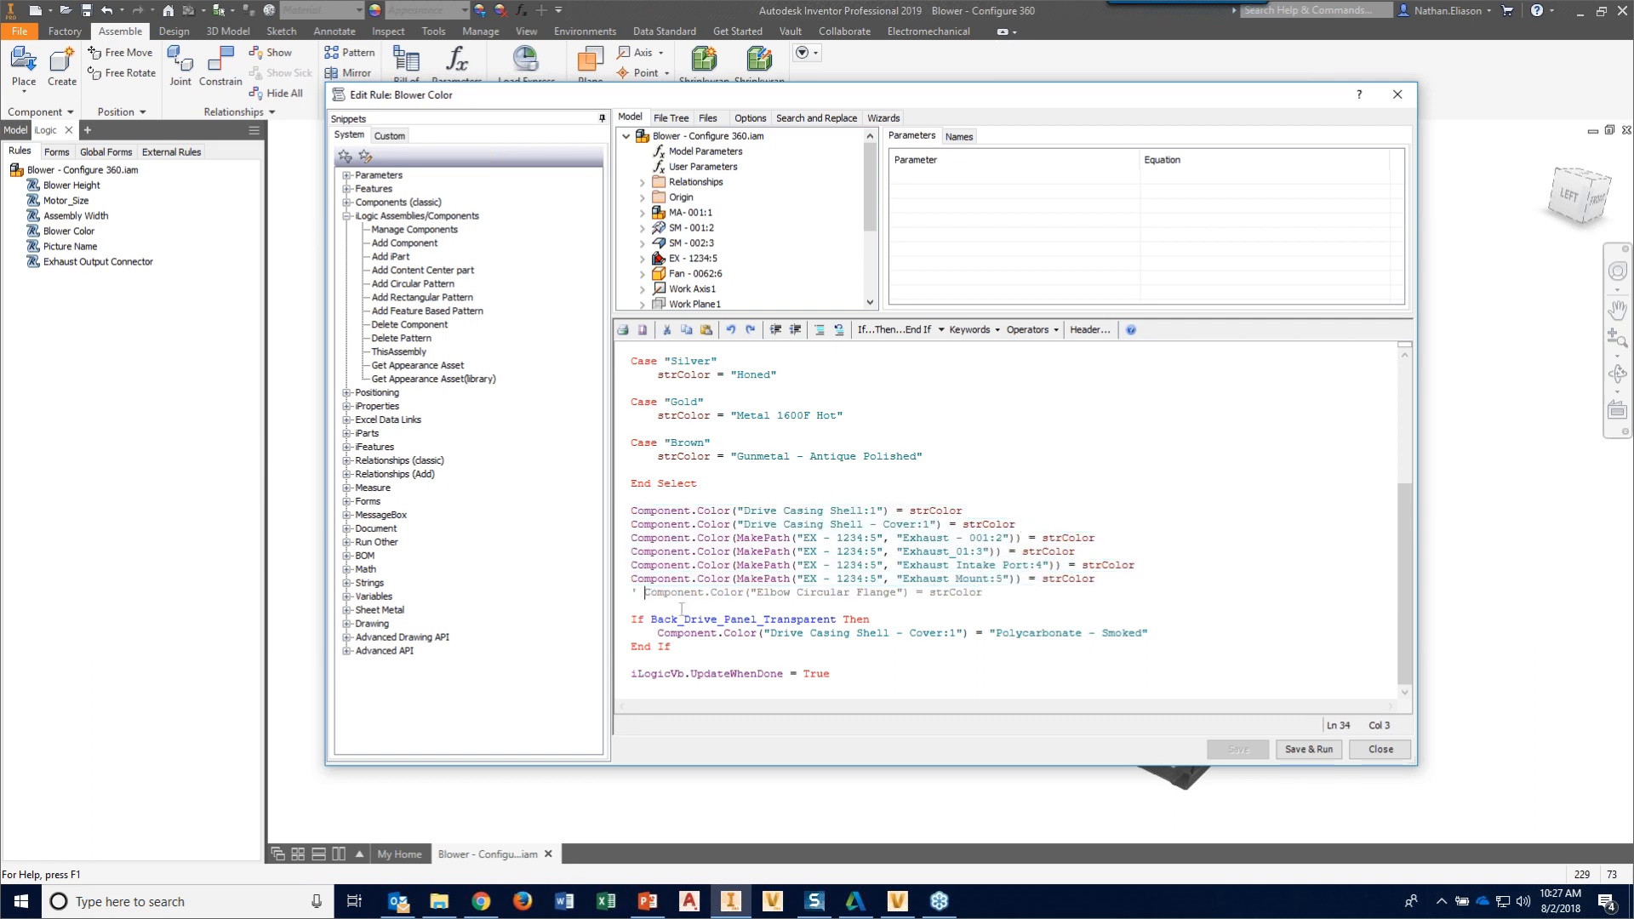
key("BackSpace")
key("BackSpace")
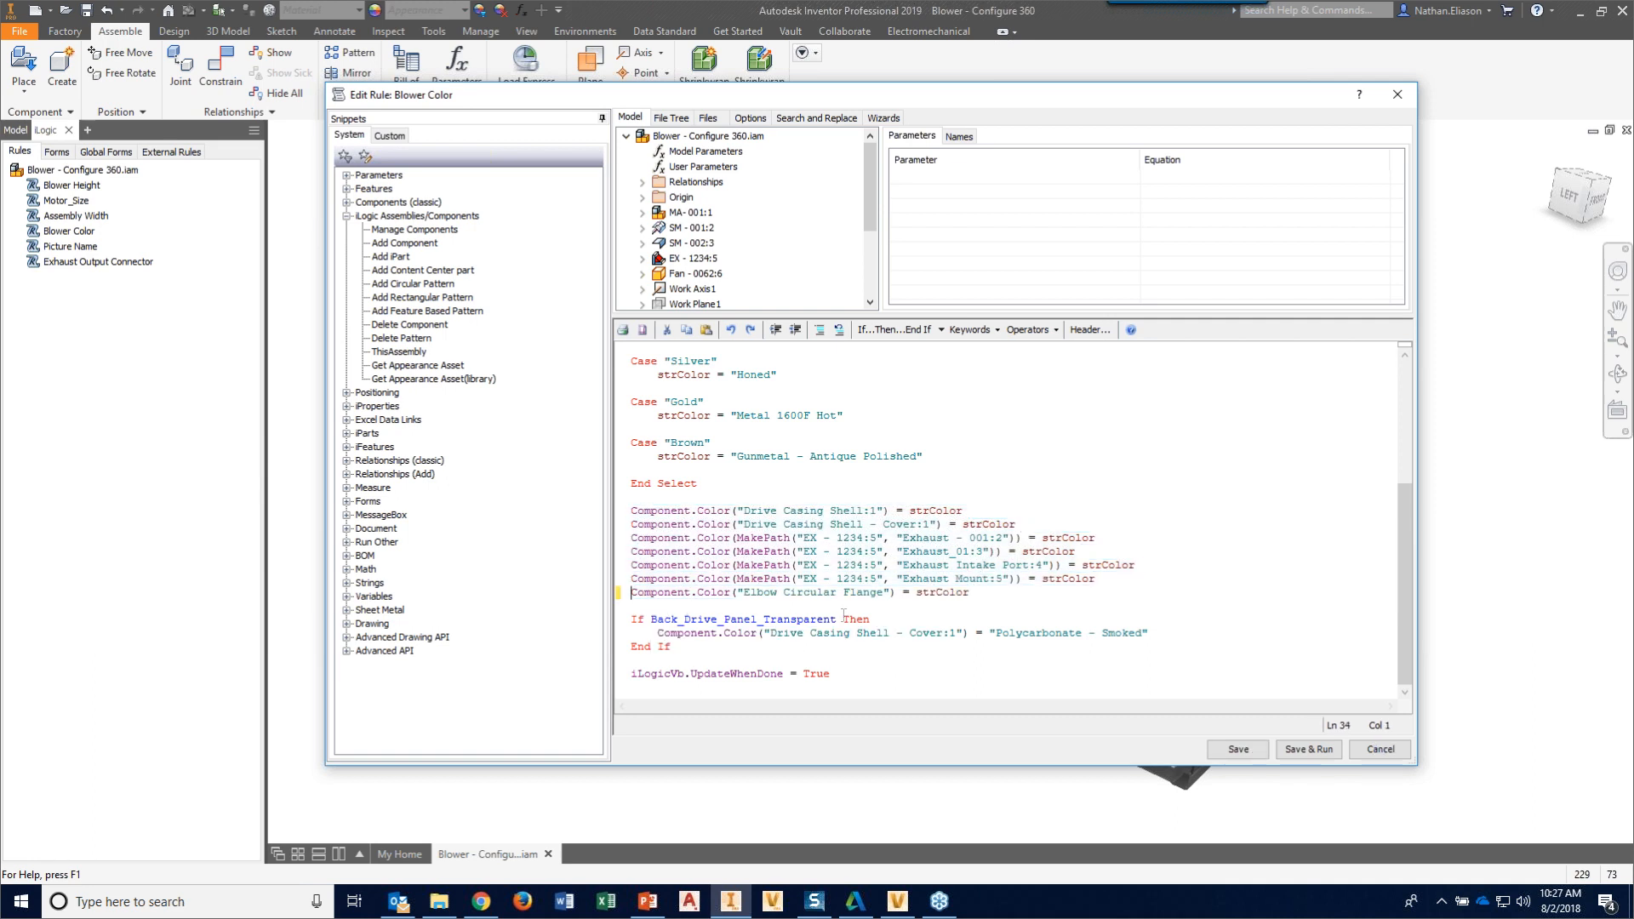
- Replace "Elbow Circular Flange" in the uncommented color line with Exhaust_Blower_Config & ":1", and save and run the rule
left_click(737, 595)
left_click_drag(739, 595, 891, 595)
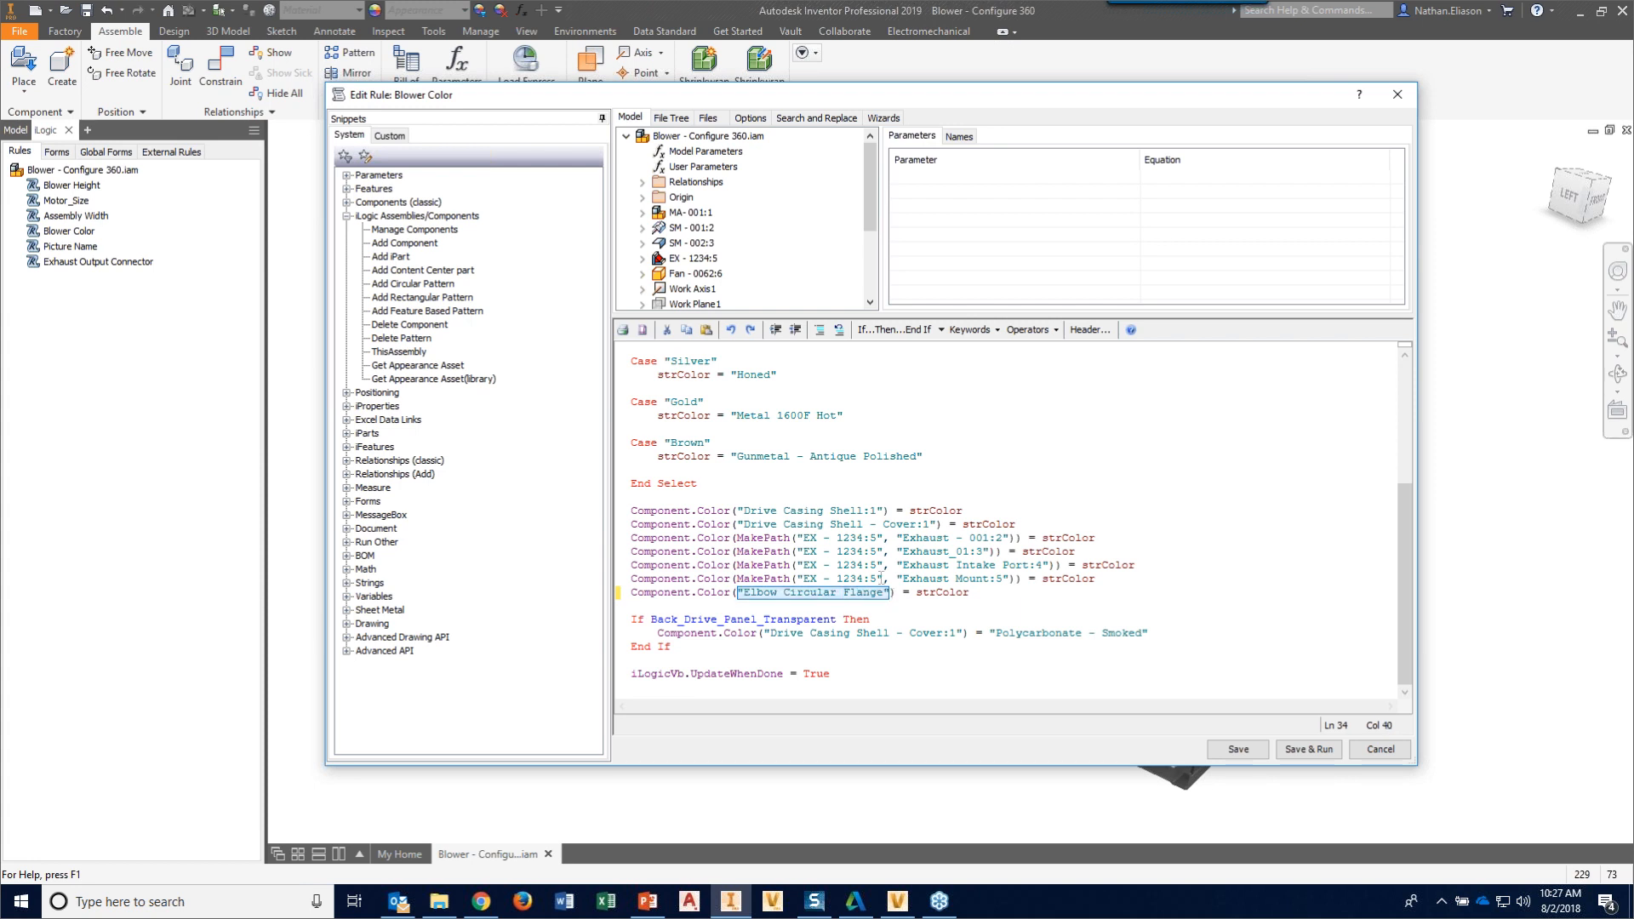
left_click(693, 168)
left_click(980, 266)
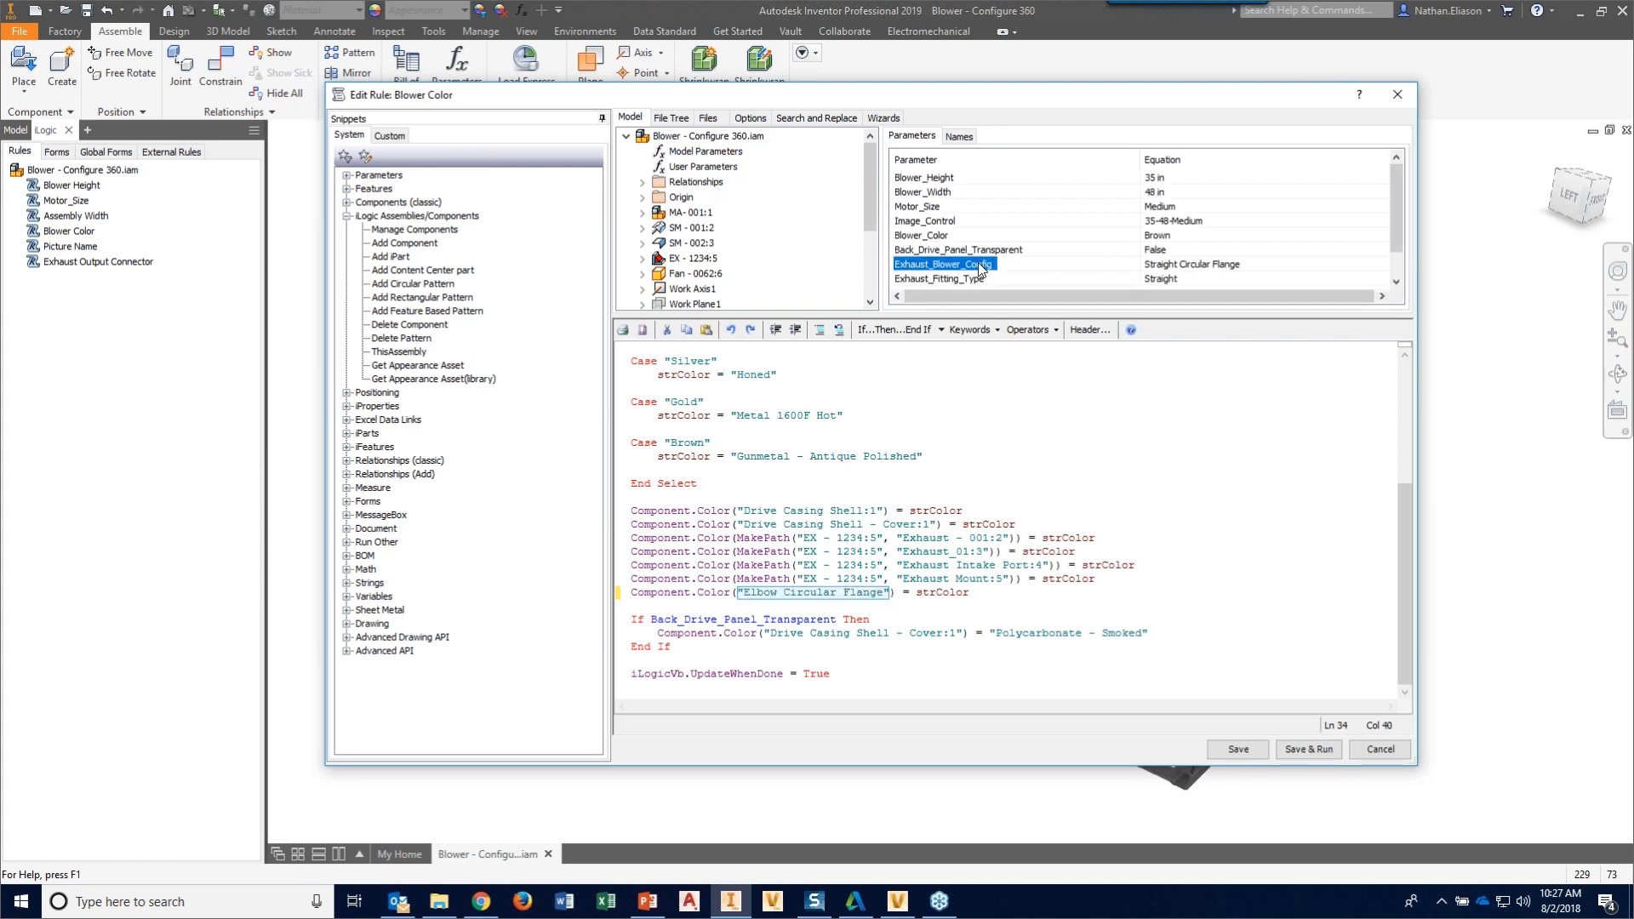
double_click(980, 266)
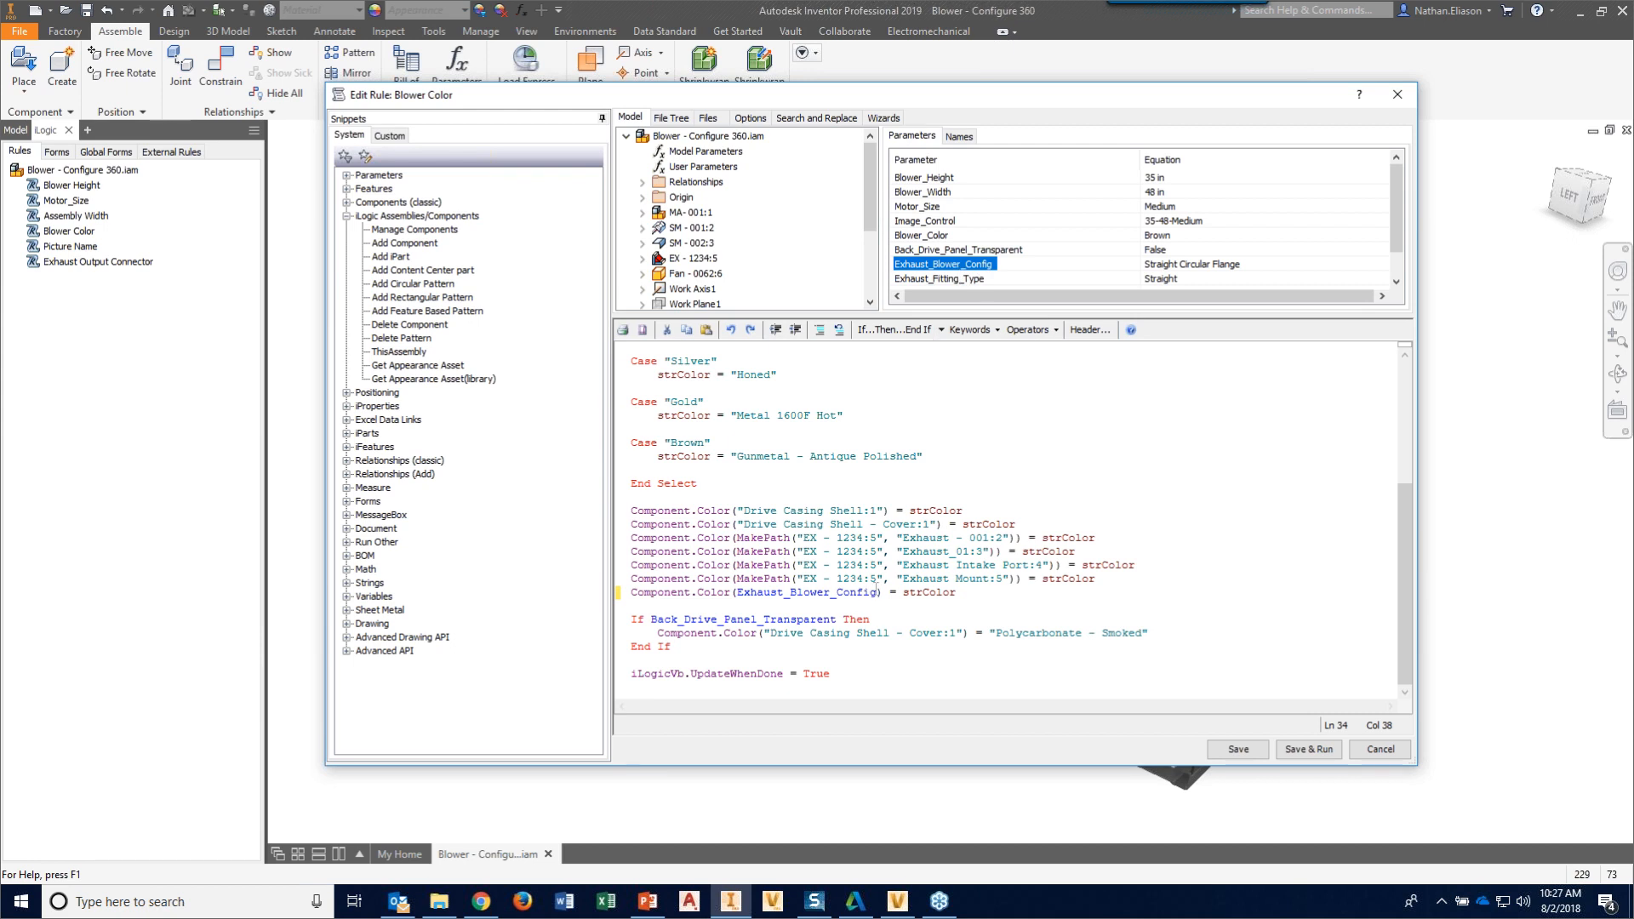
left_click(877, 591)
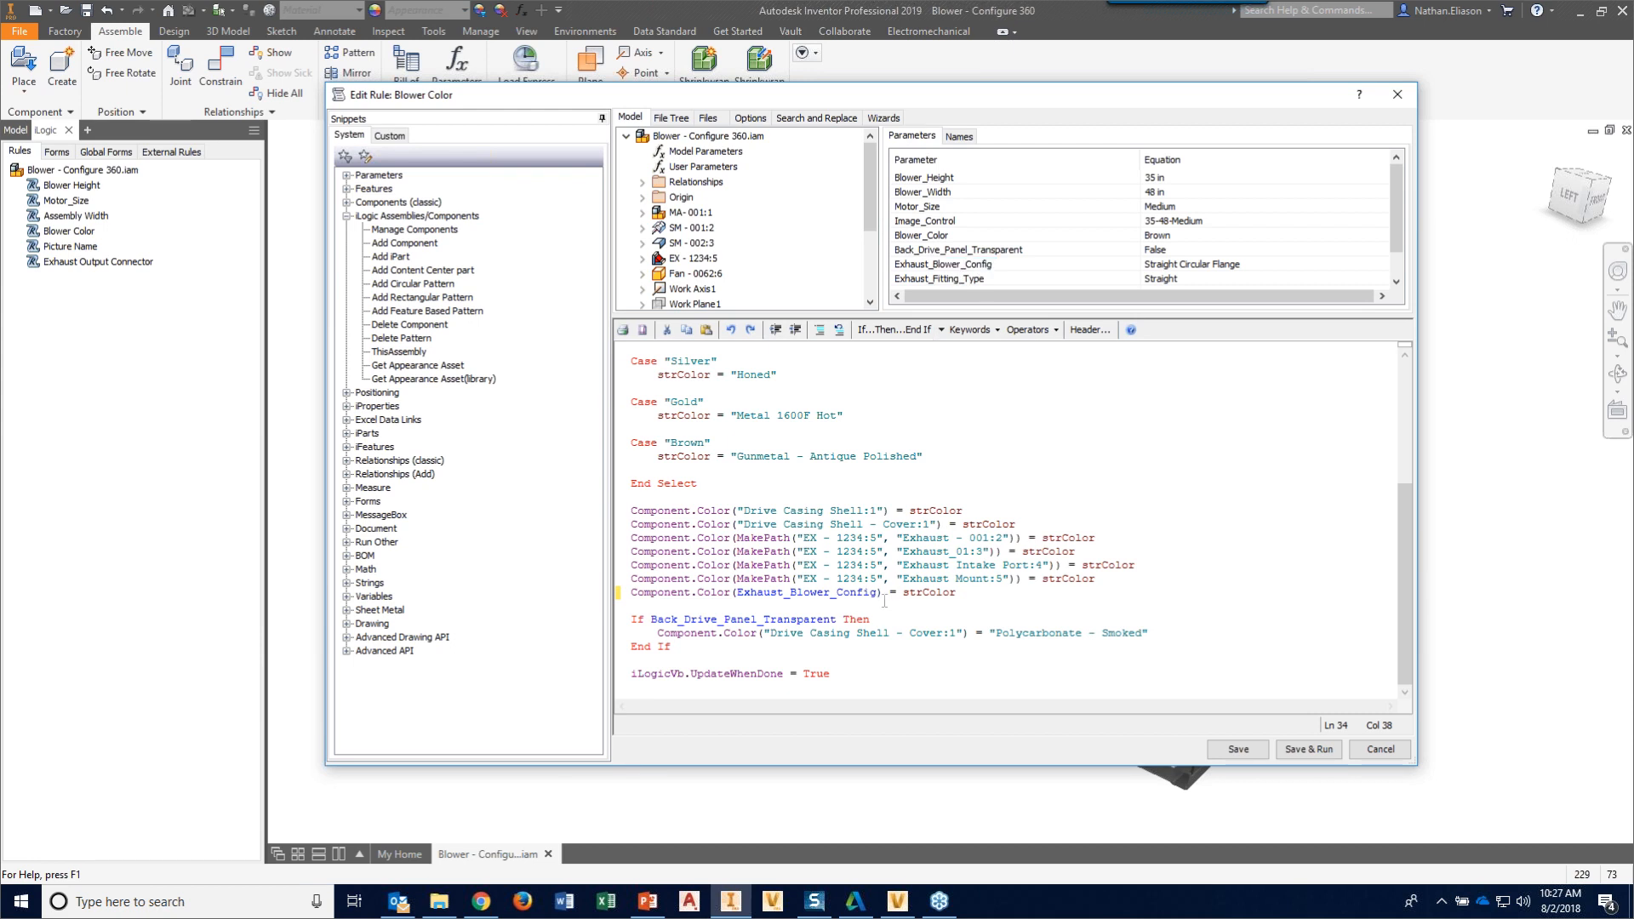
type("& \"")
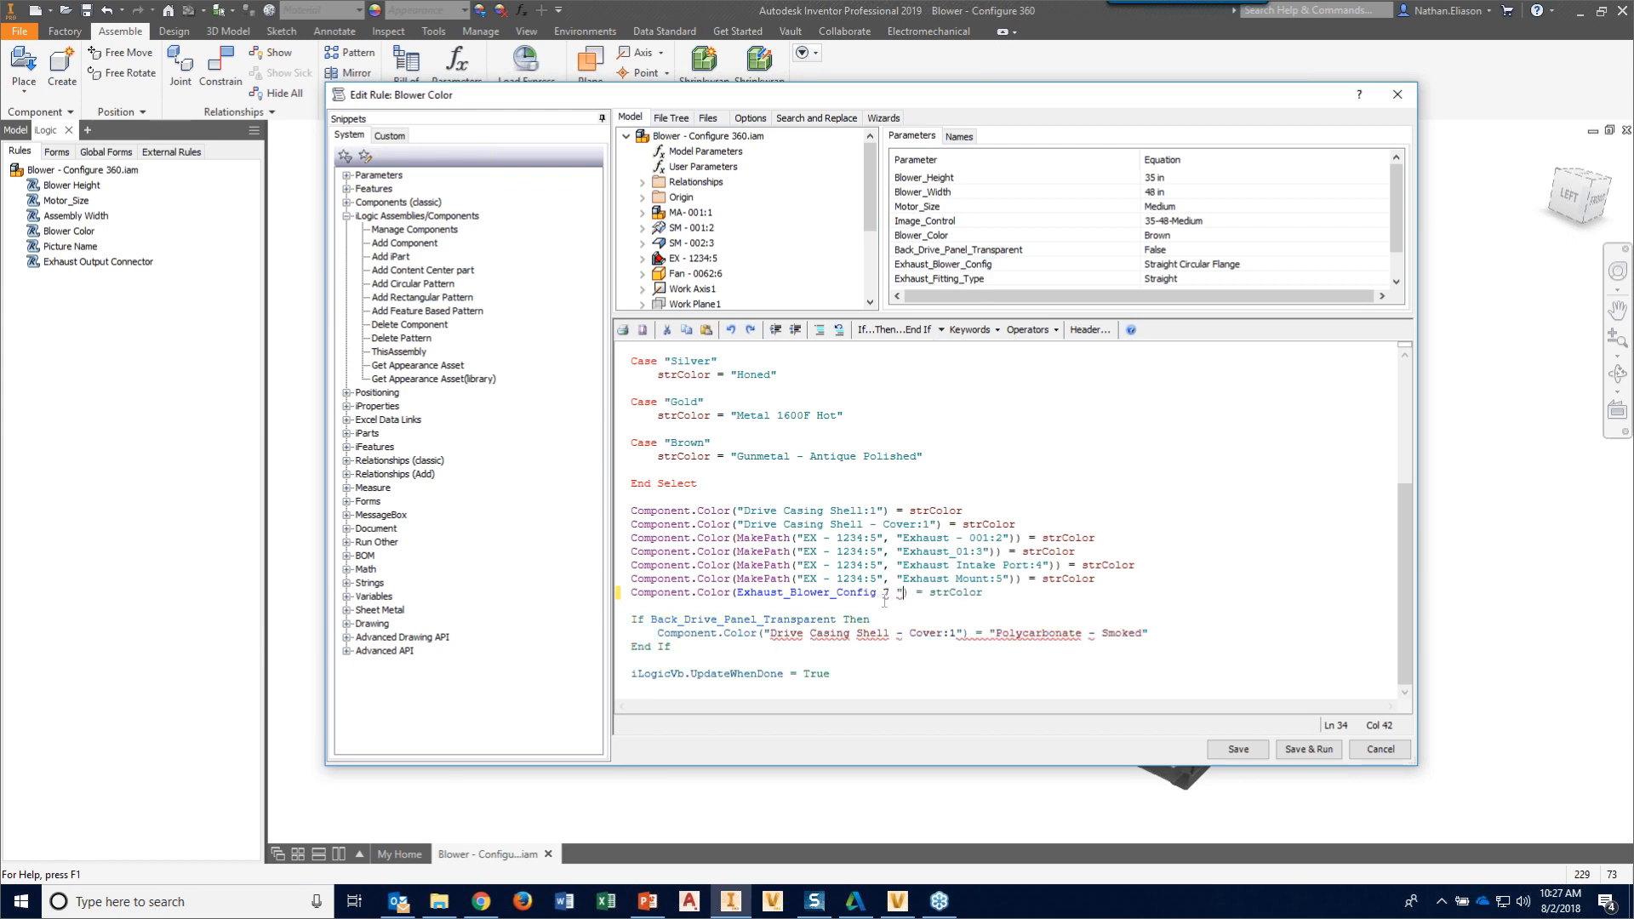
type(":1\"")
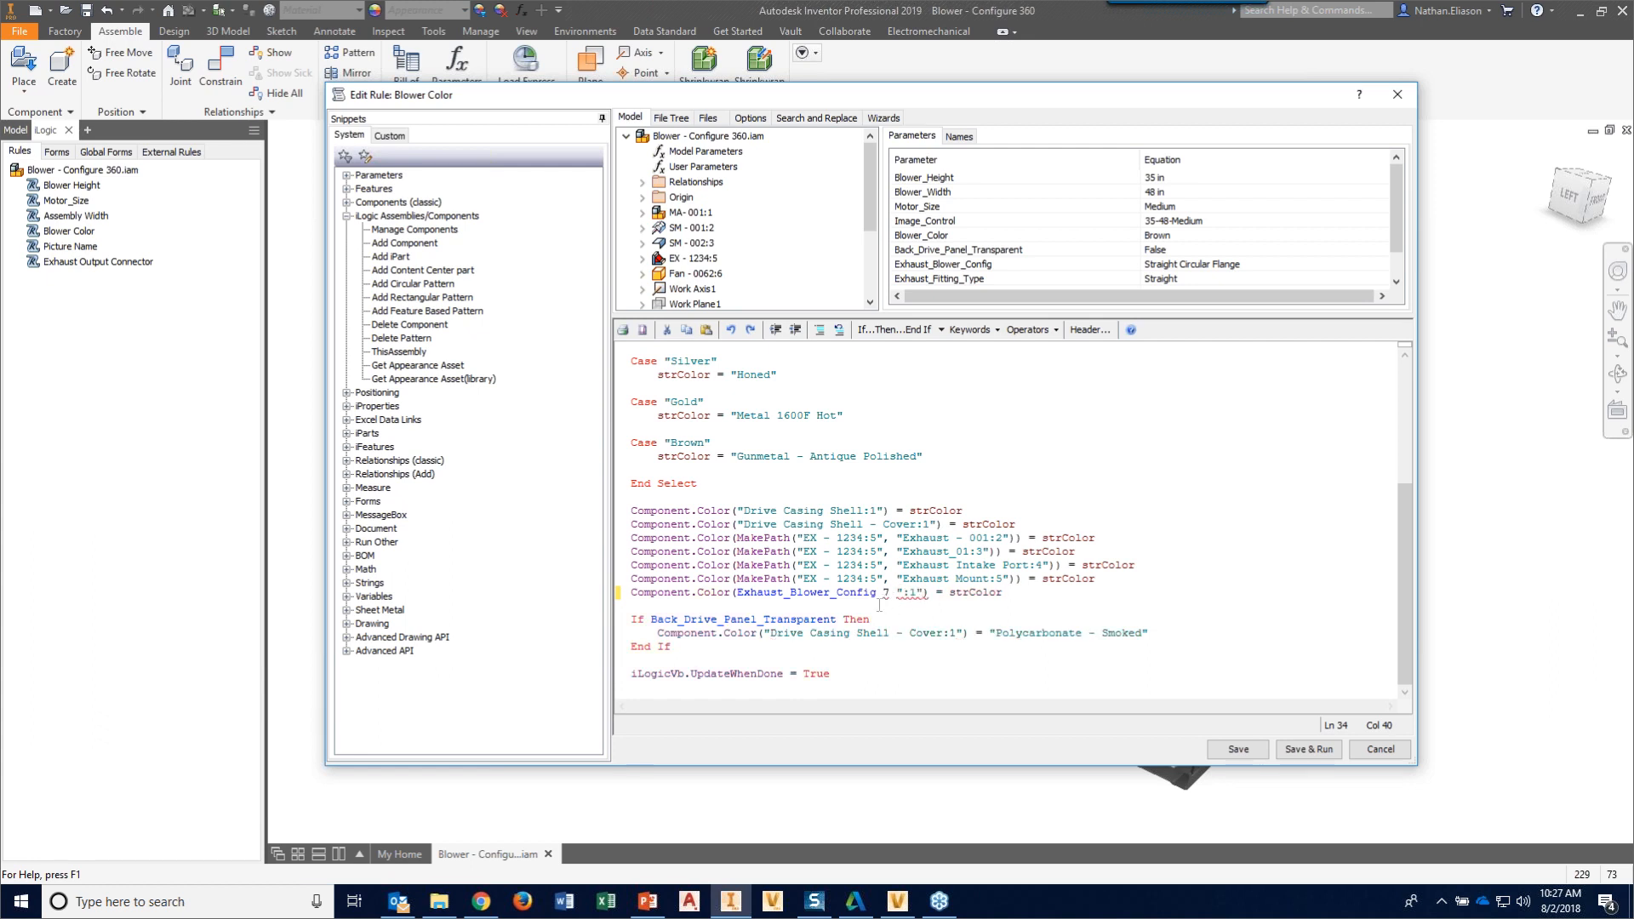
key("BackSpace")
type("&")
left_click(1306, 751)
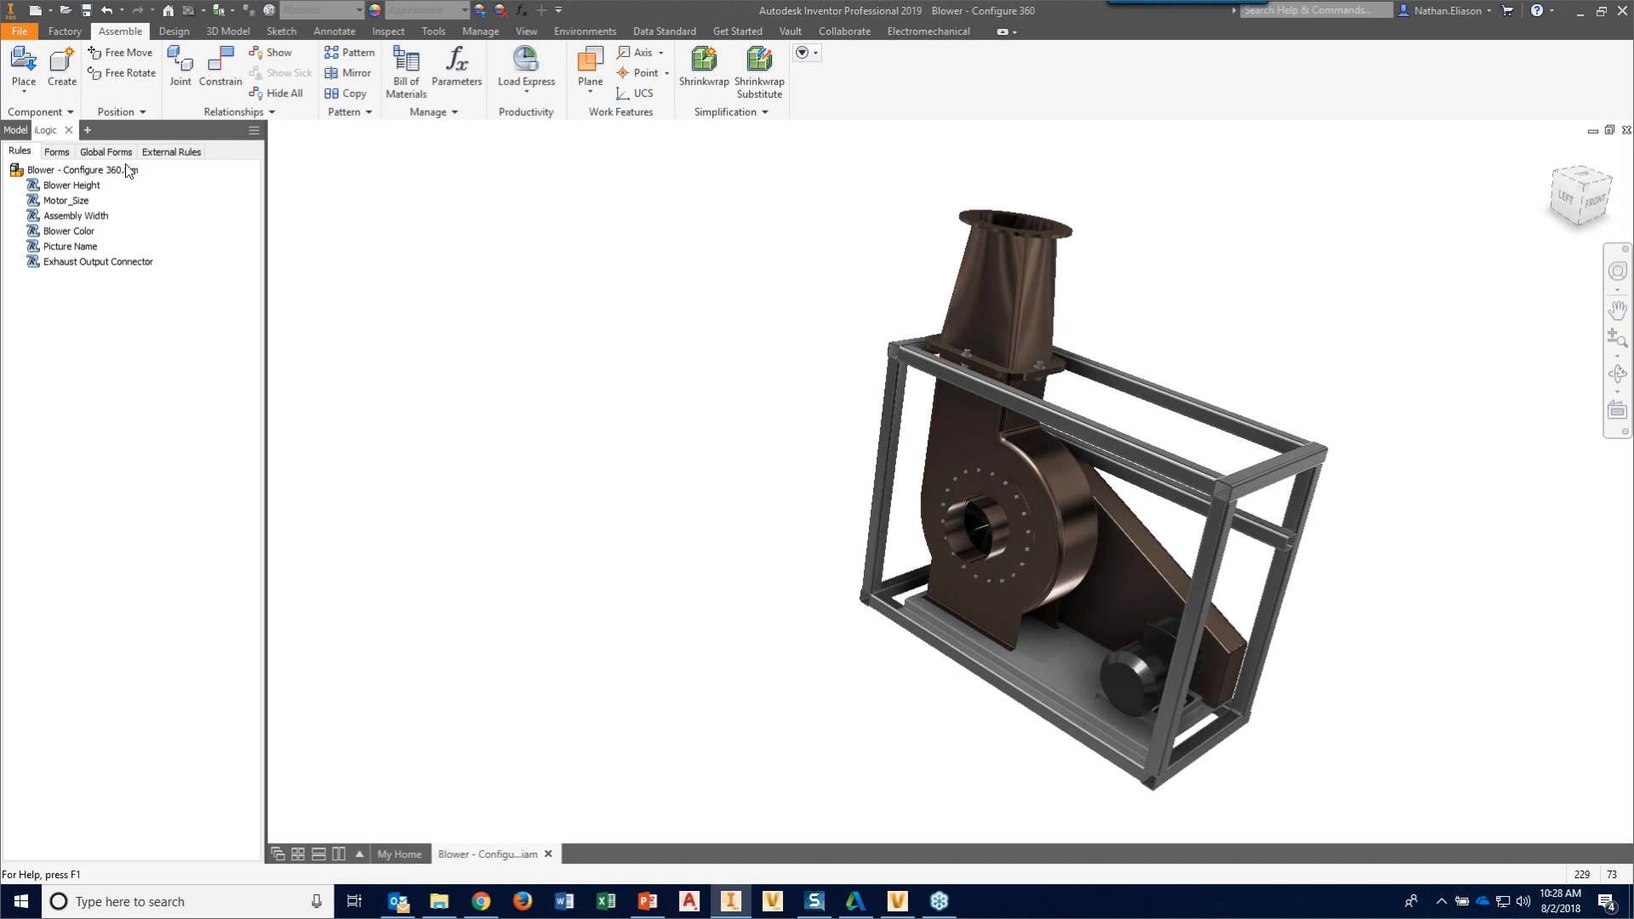
- Open the Blower Configurator form, try Red, set the blower color to Blue, and close the form
left_click(56, 152)
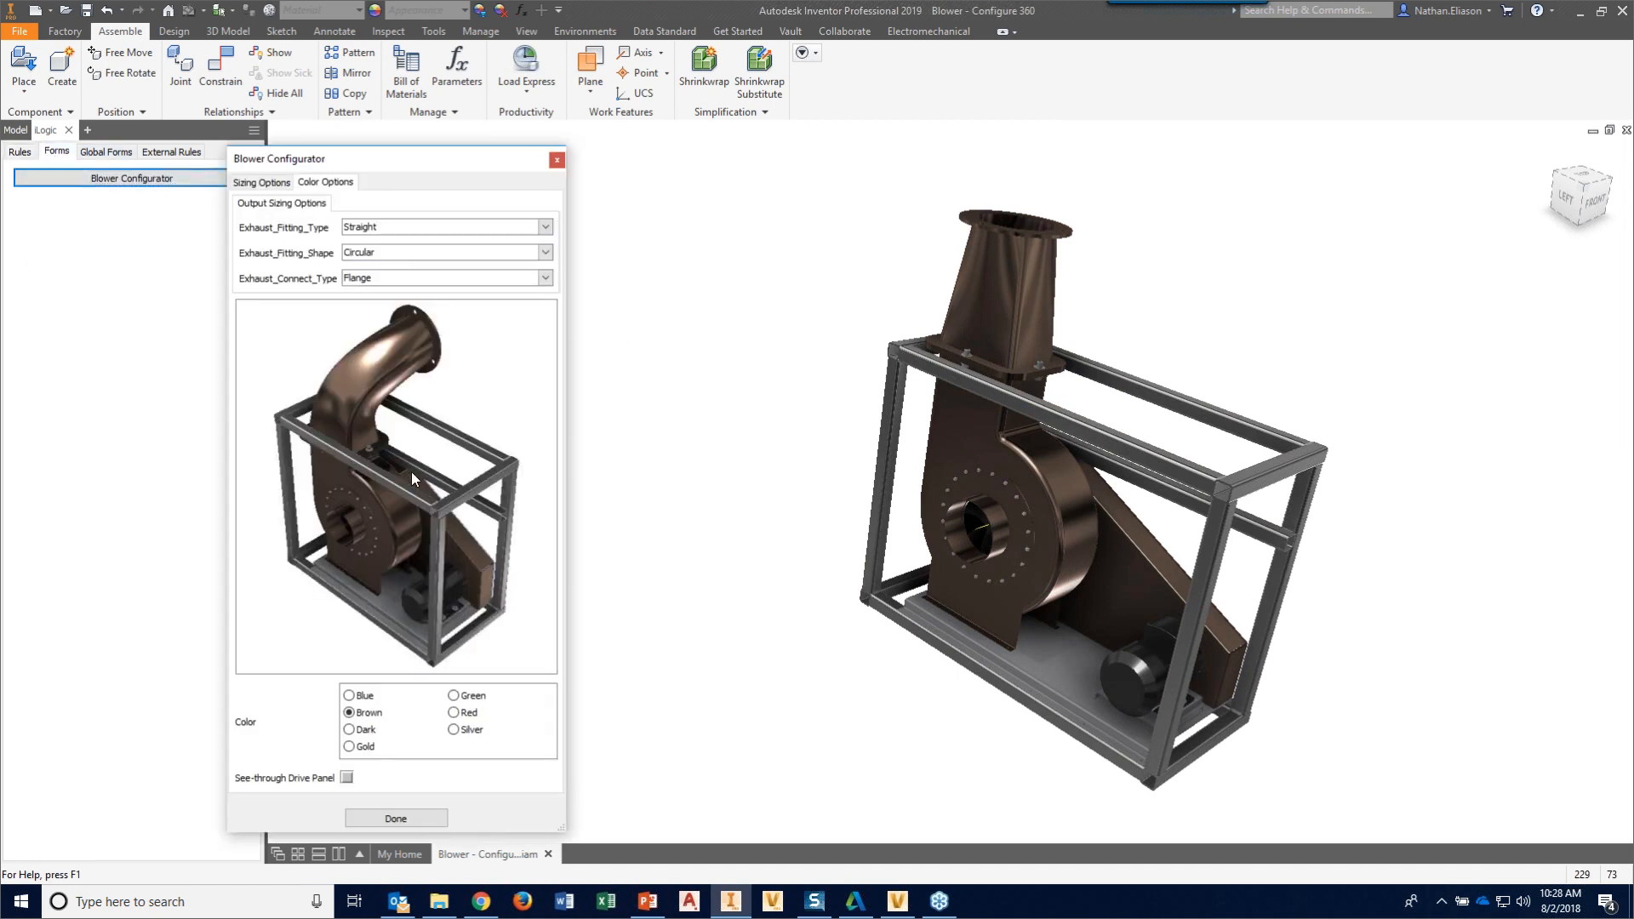
left_click(453, 712)
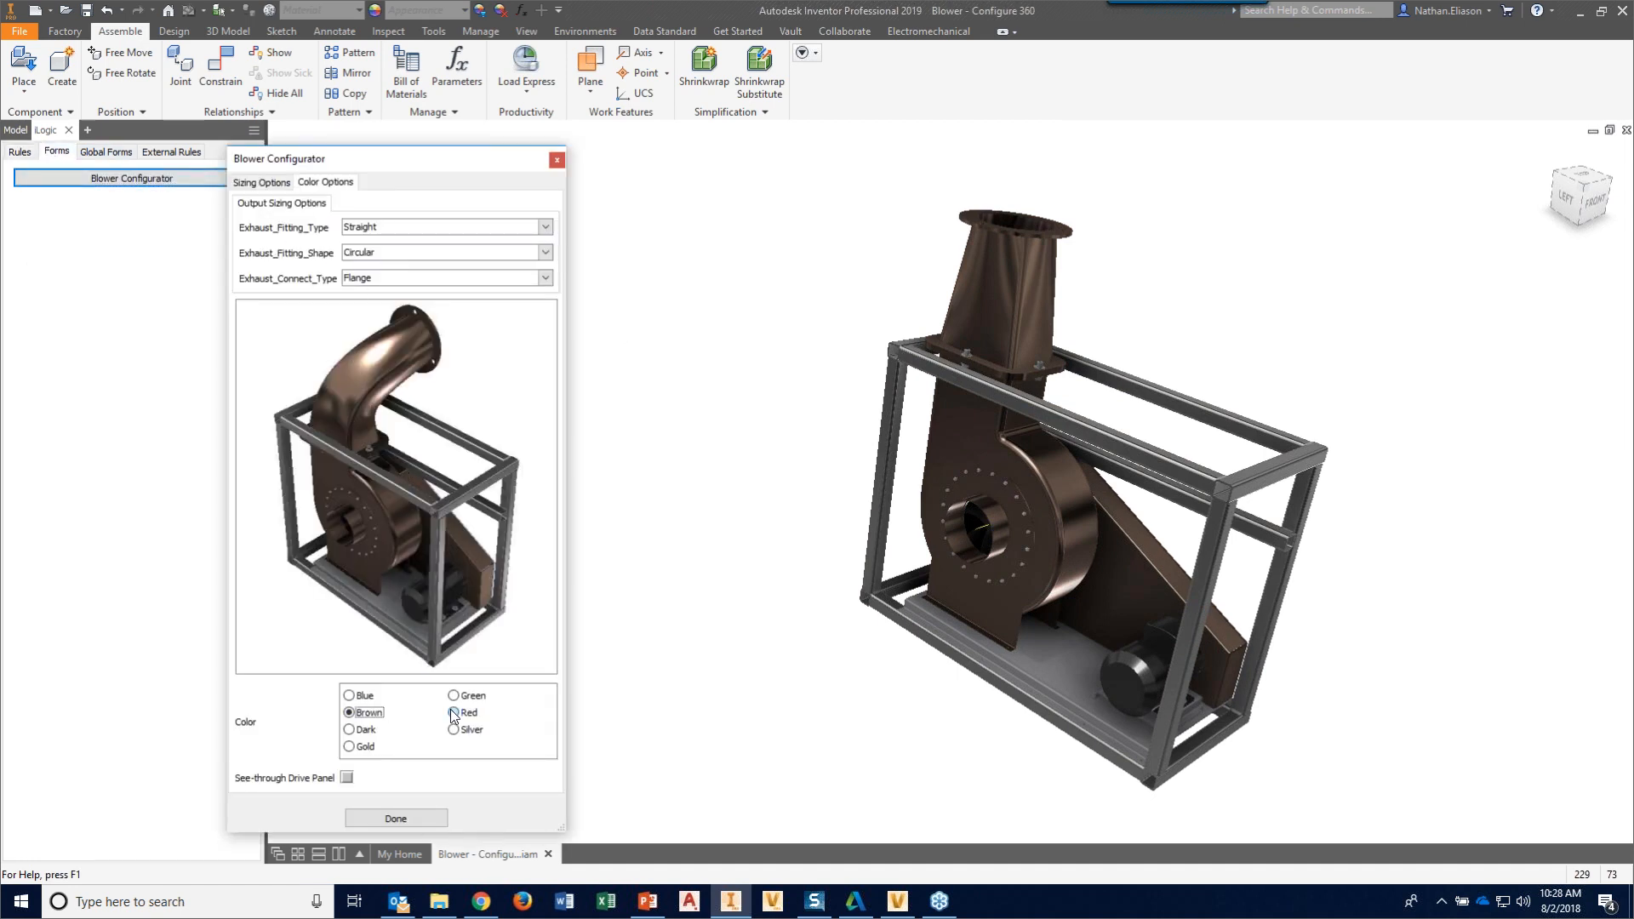
left_click(350, 697)
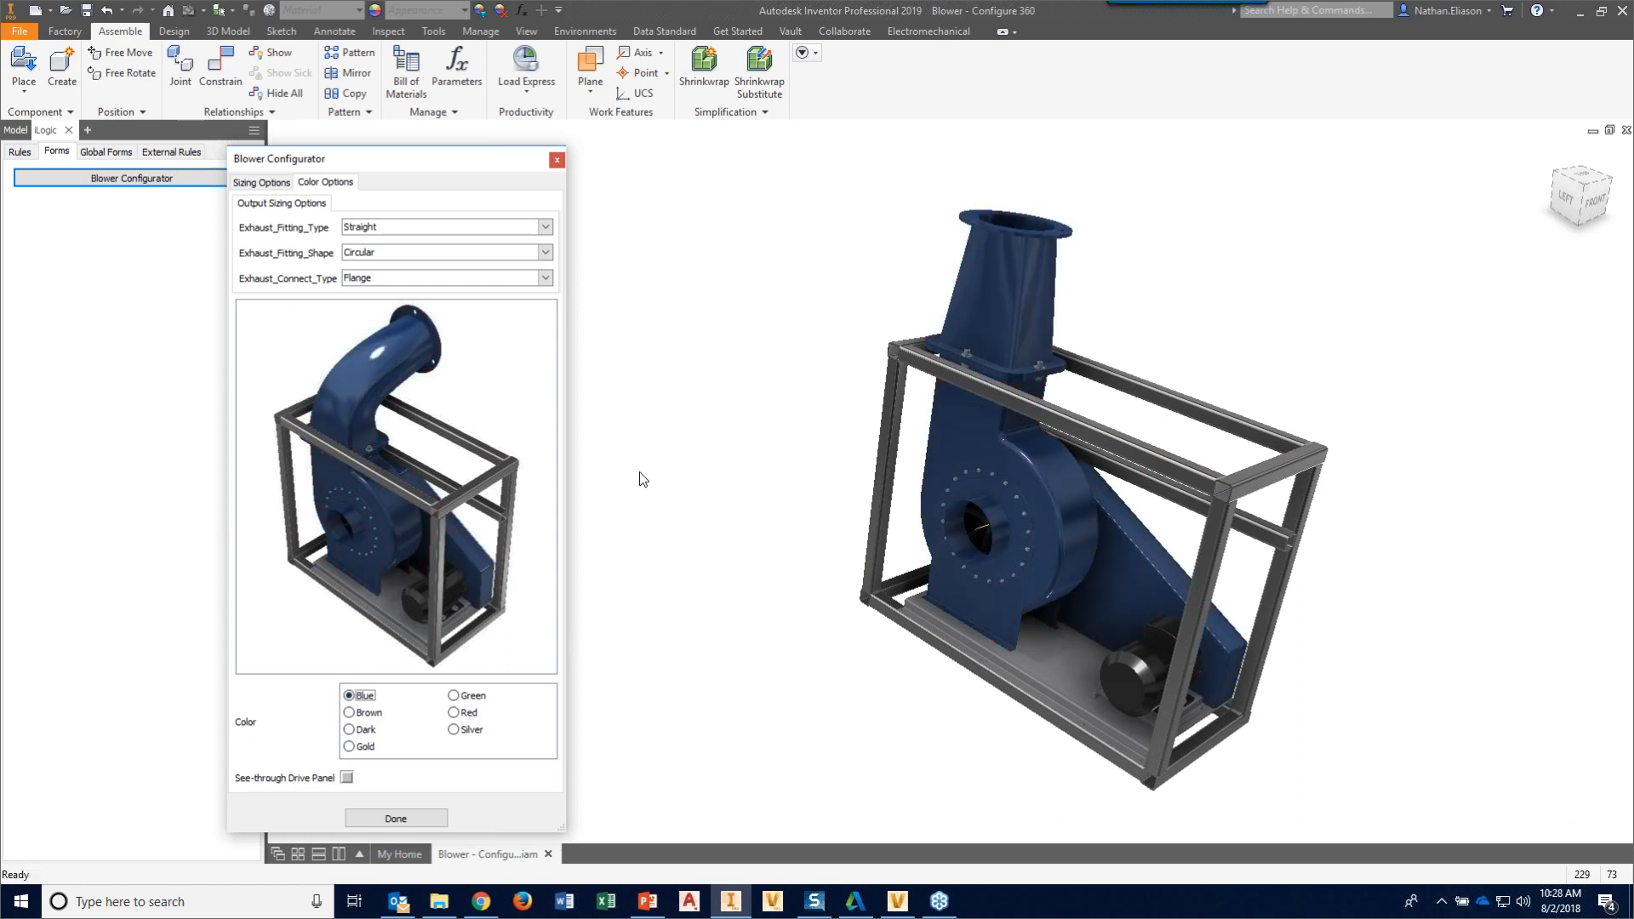
left_click(556, 159)
- Open the Exhaust Output Connector rule, review its component and constraint code, and close it without changes
left_click(20, 151)
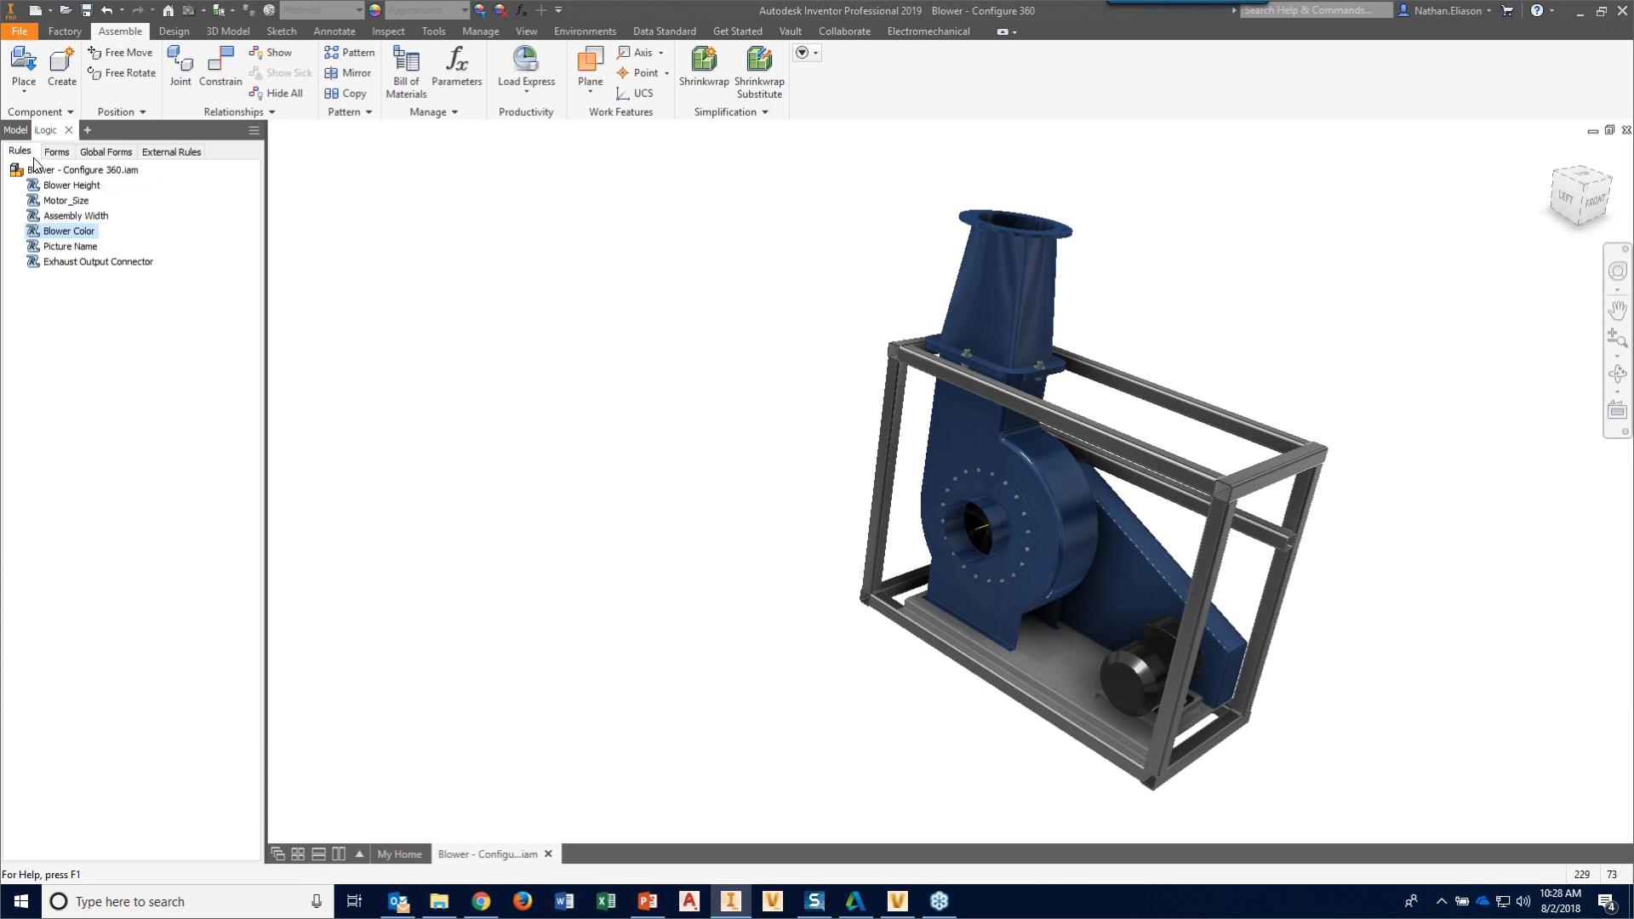
right_click(84, 266)
left_click(122, 291)
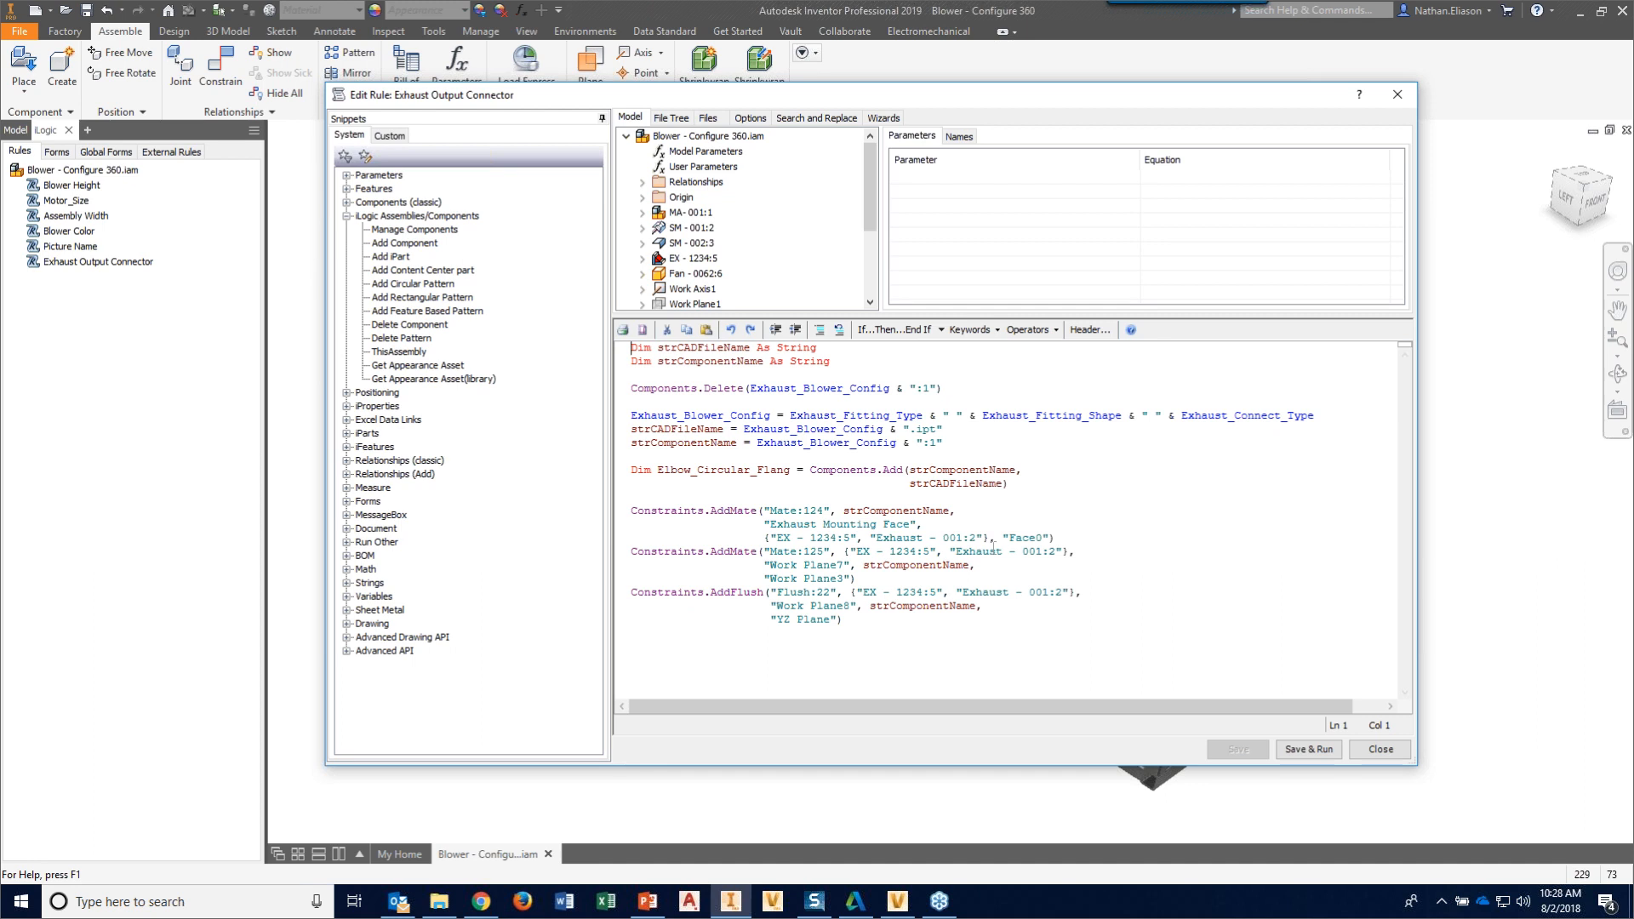
left_click(1379, 750)
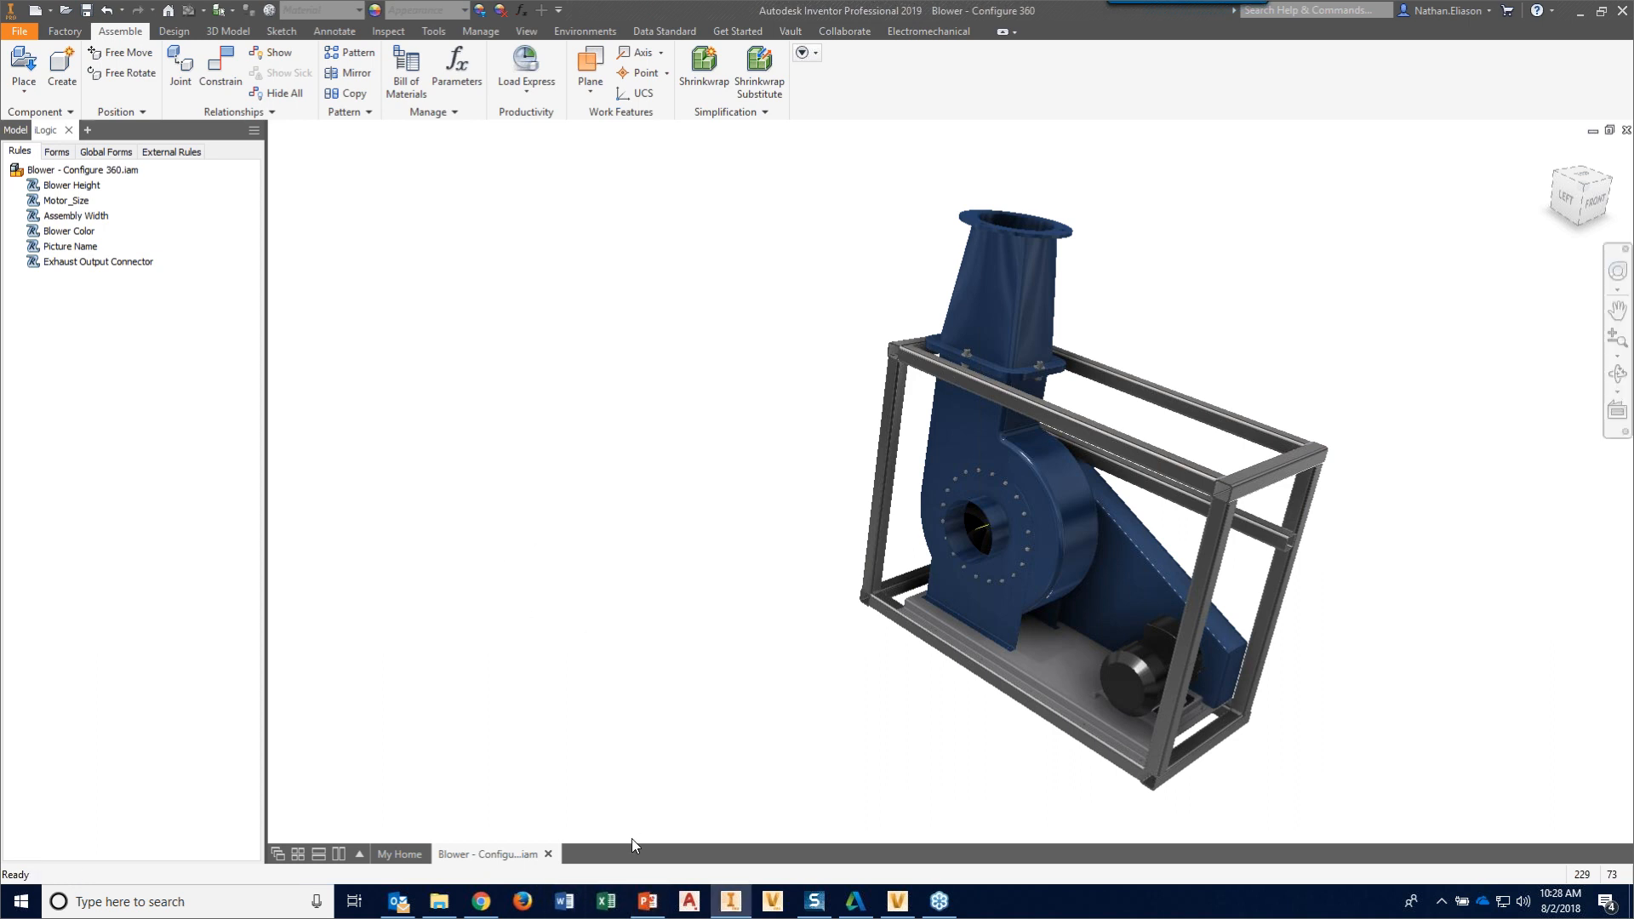
left_click(647, 901)
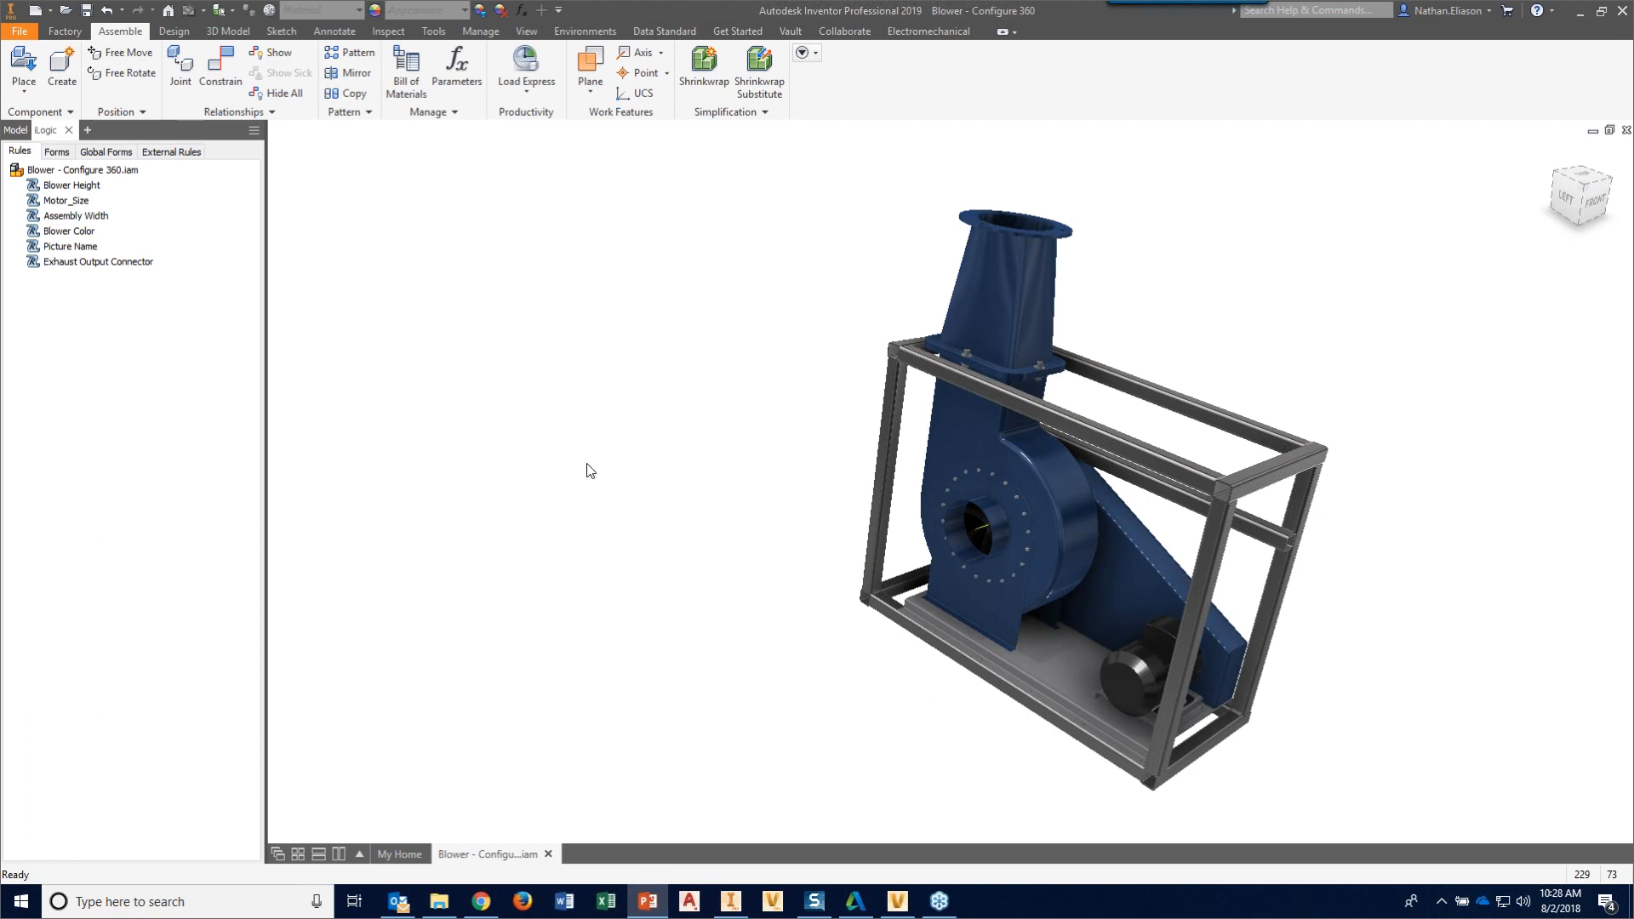
- Save the assembly with its dependents and upload it to Configurator 360 as new design Blower - Configure 360, including all folder and subfolder files
left_click_drag(1581, 189, 854, 238)
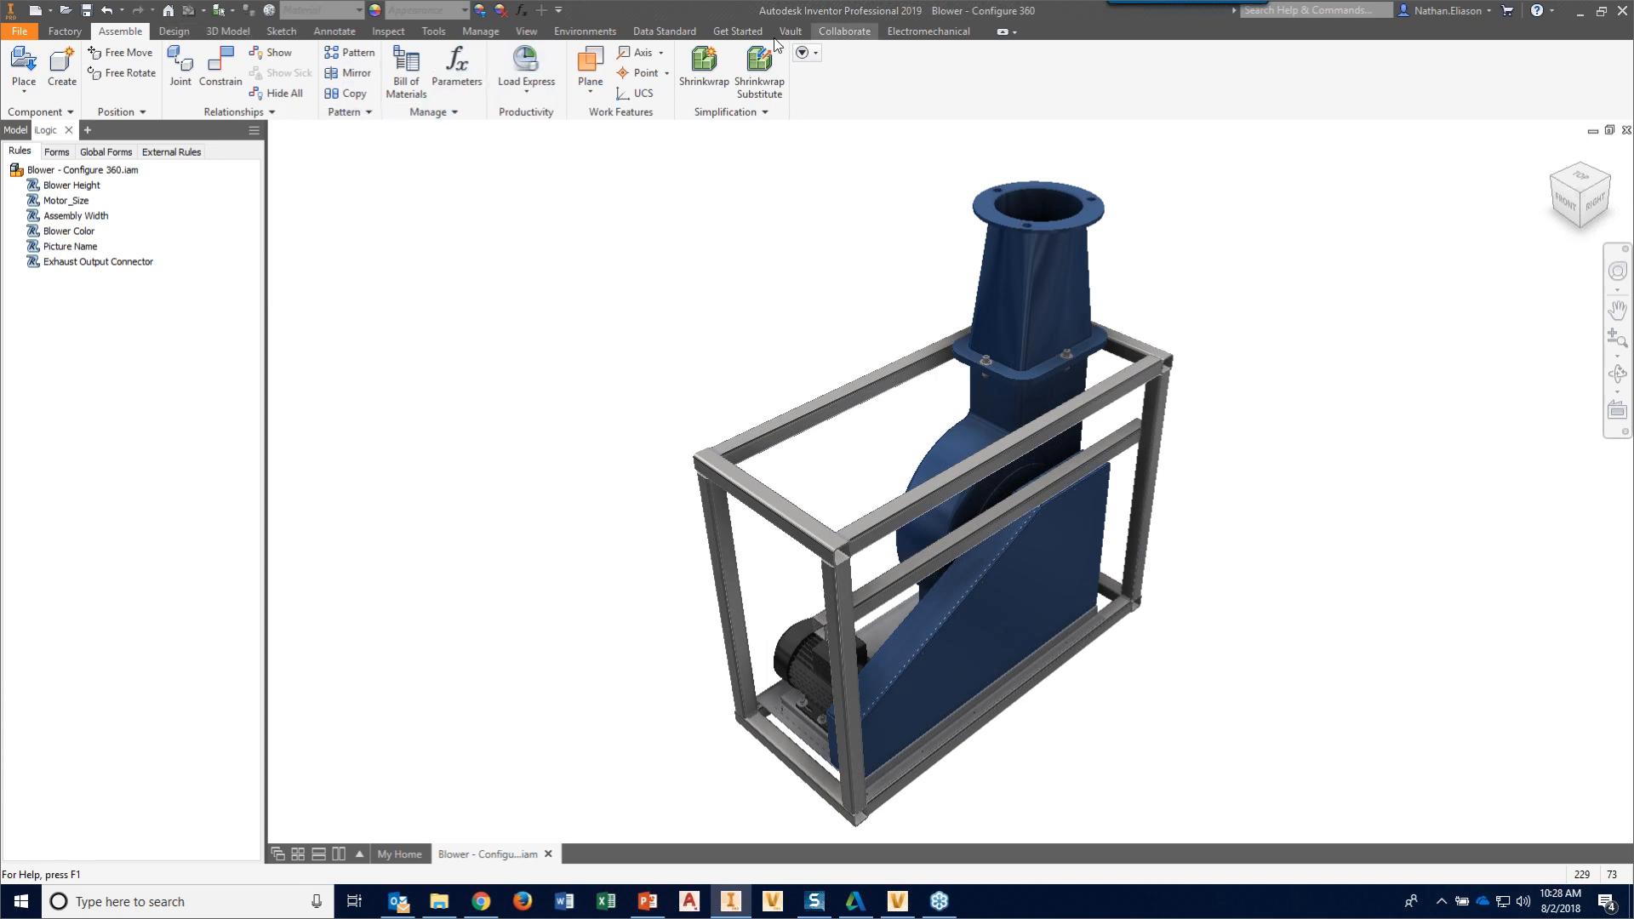
left_click(858, 36)
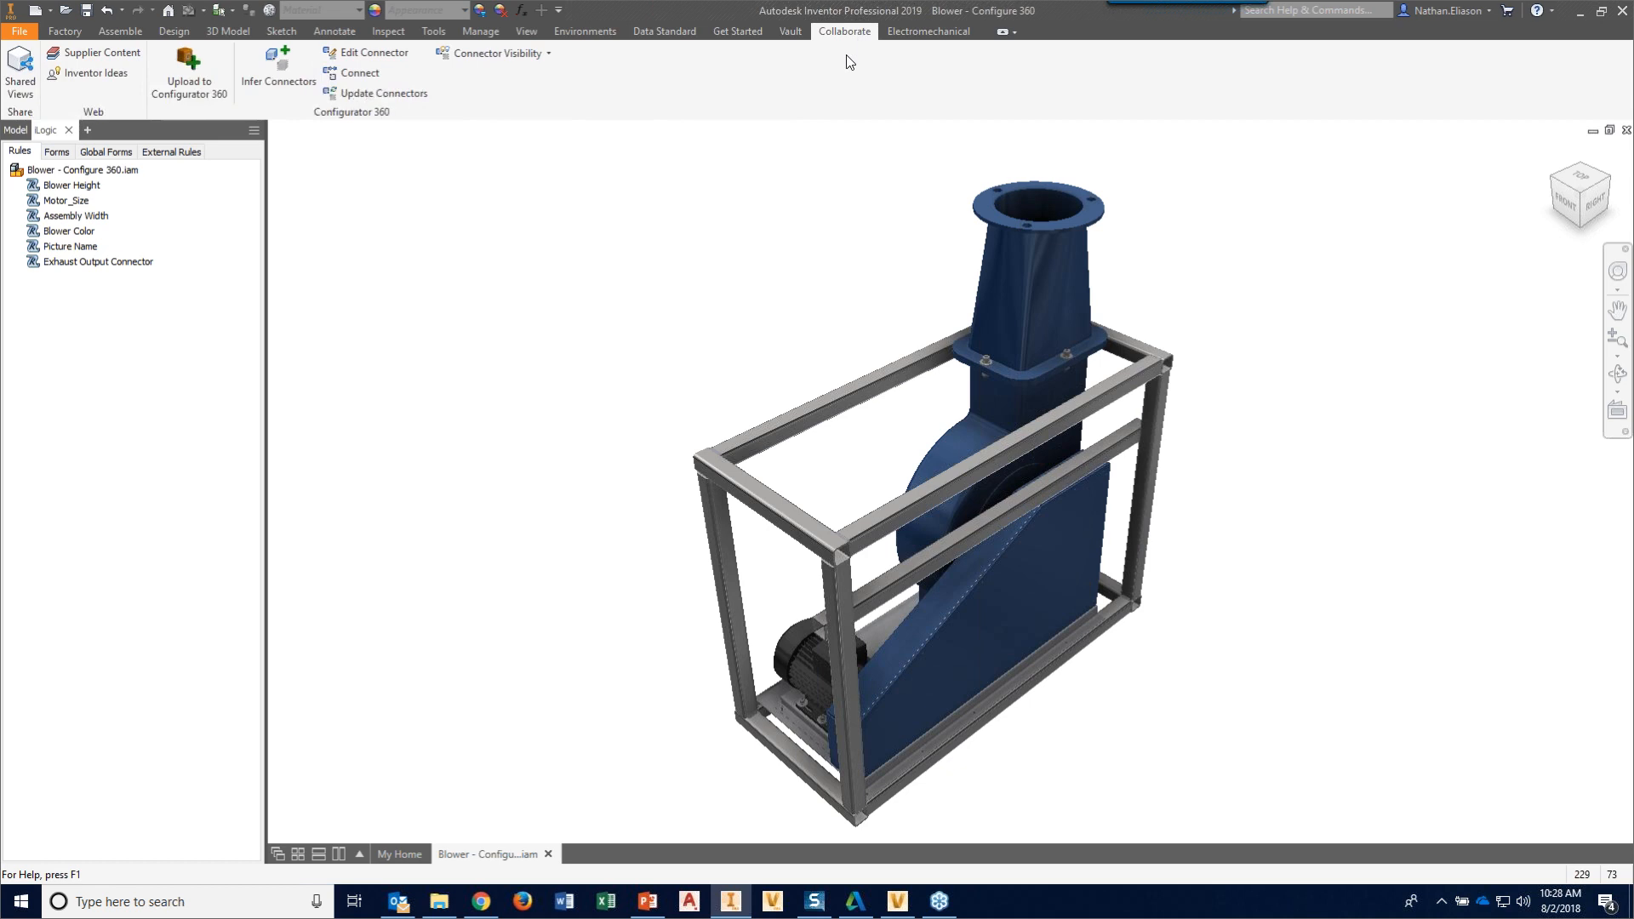
left_click(188, 73)
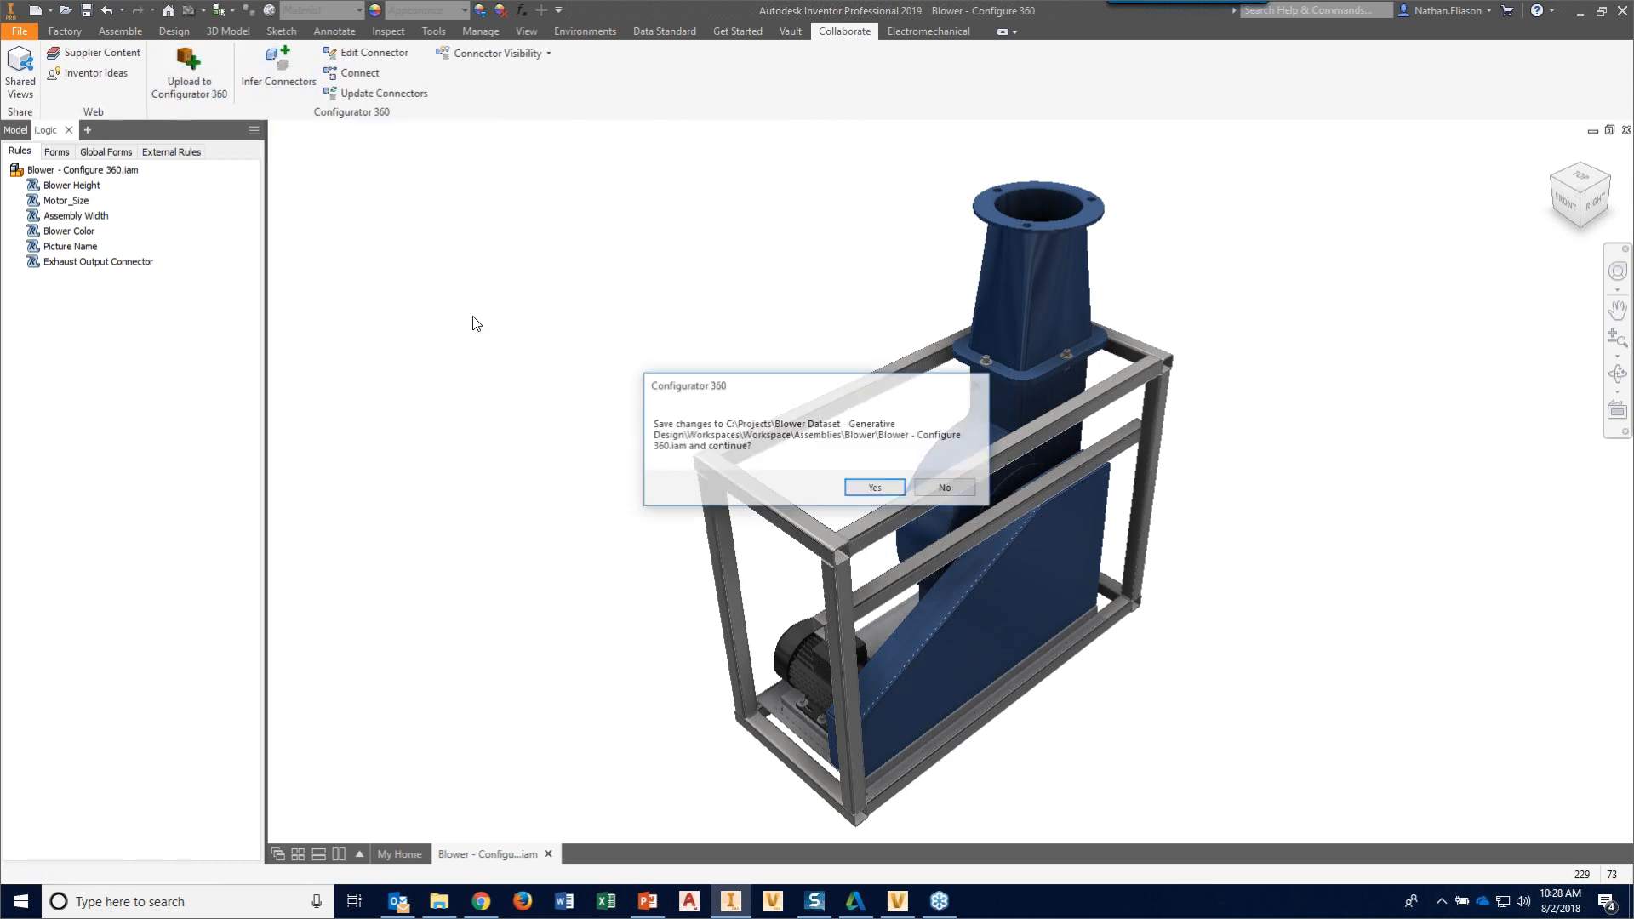
left_click(868, 490)
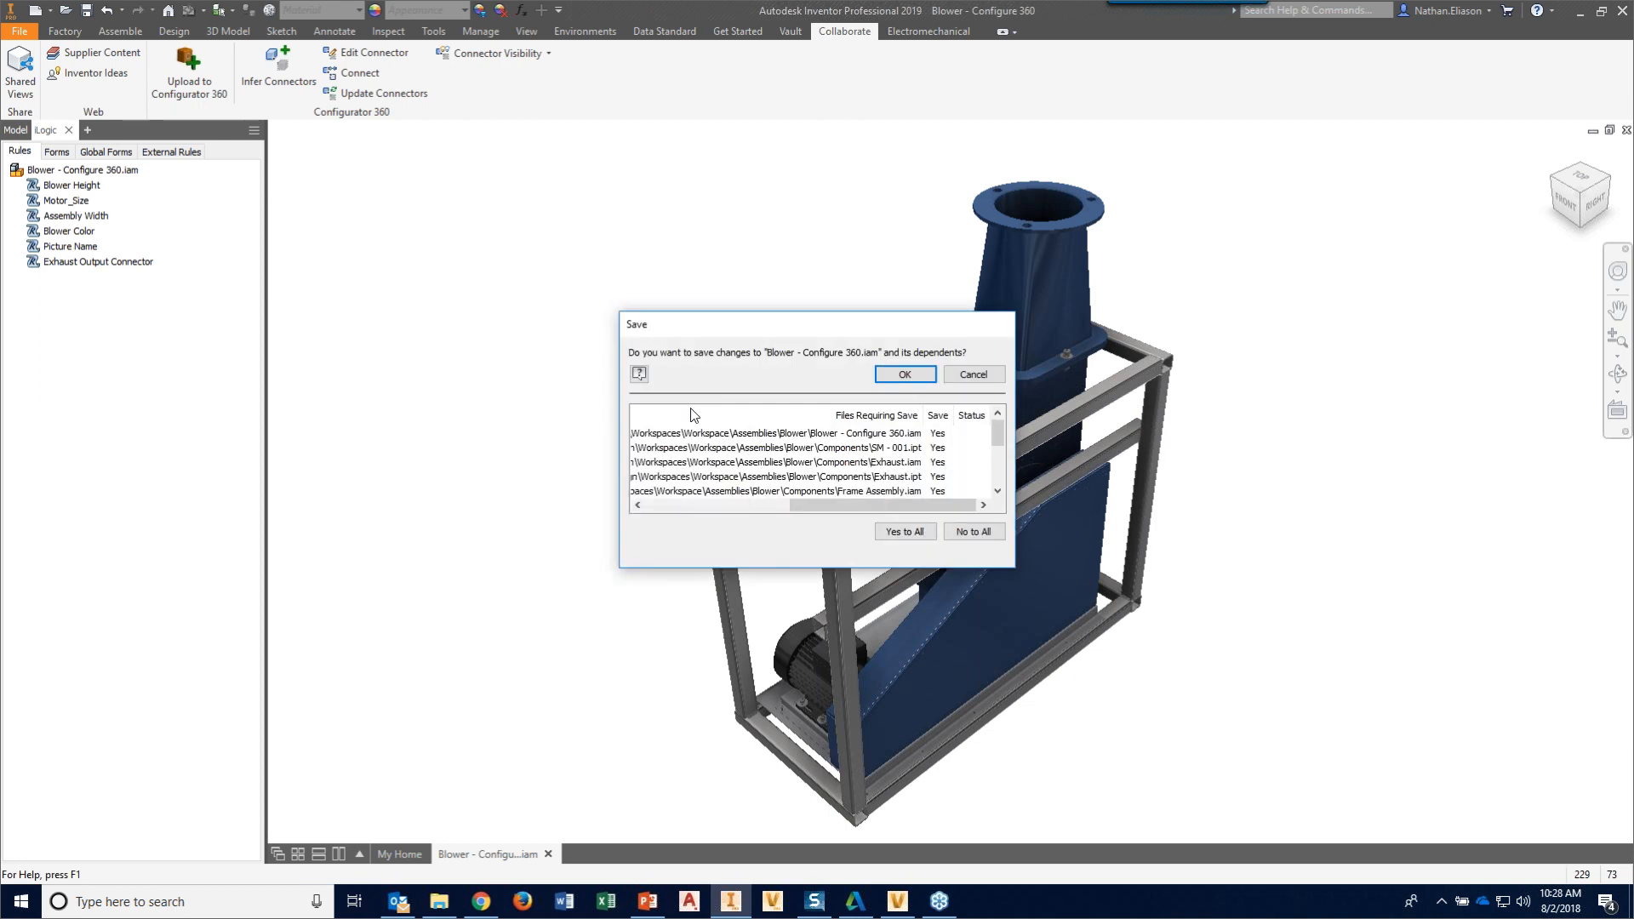
left_click(909, 376)
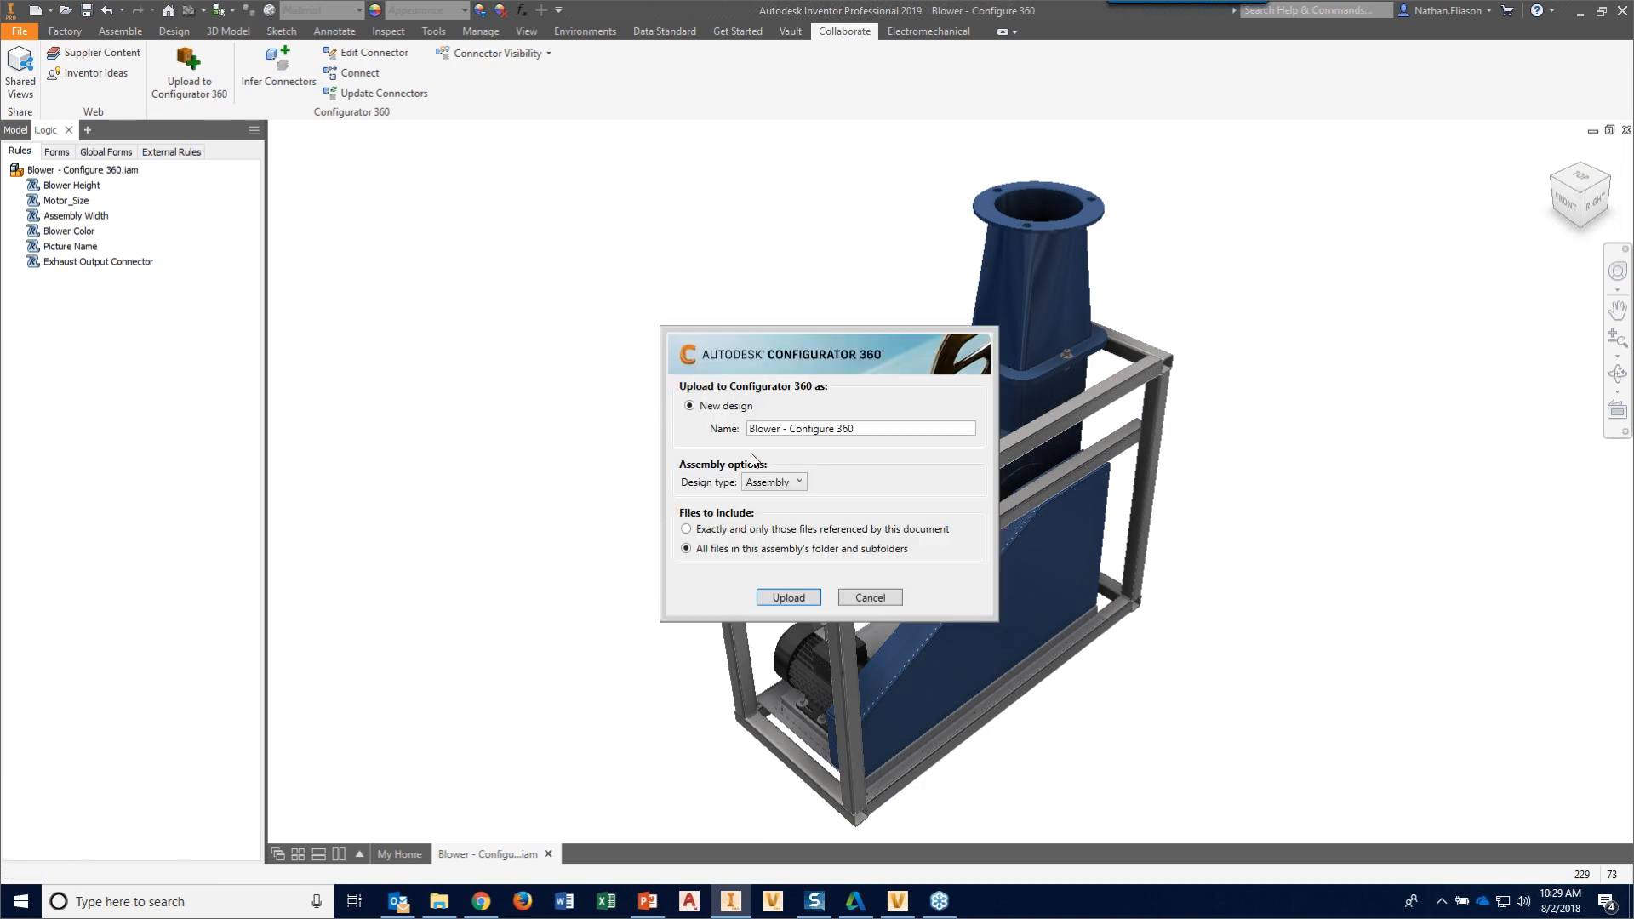
left_click(789, 599)
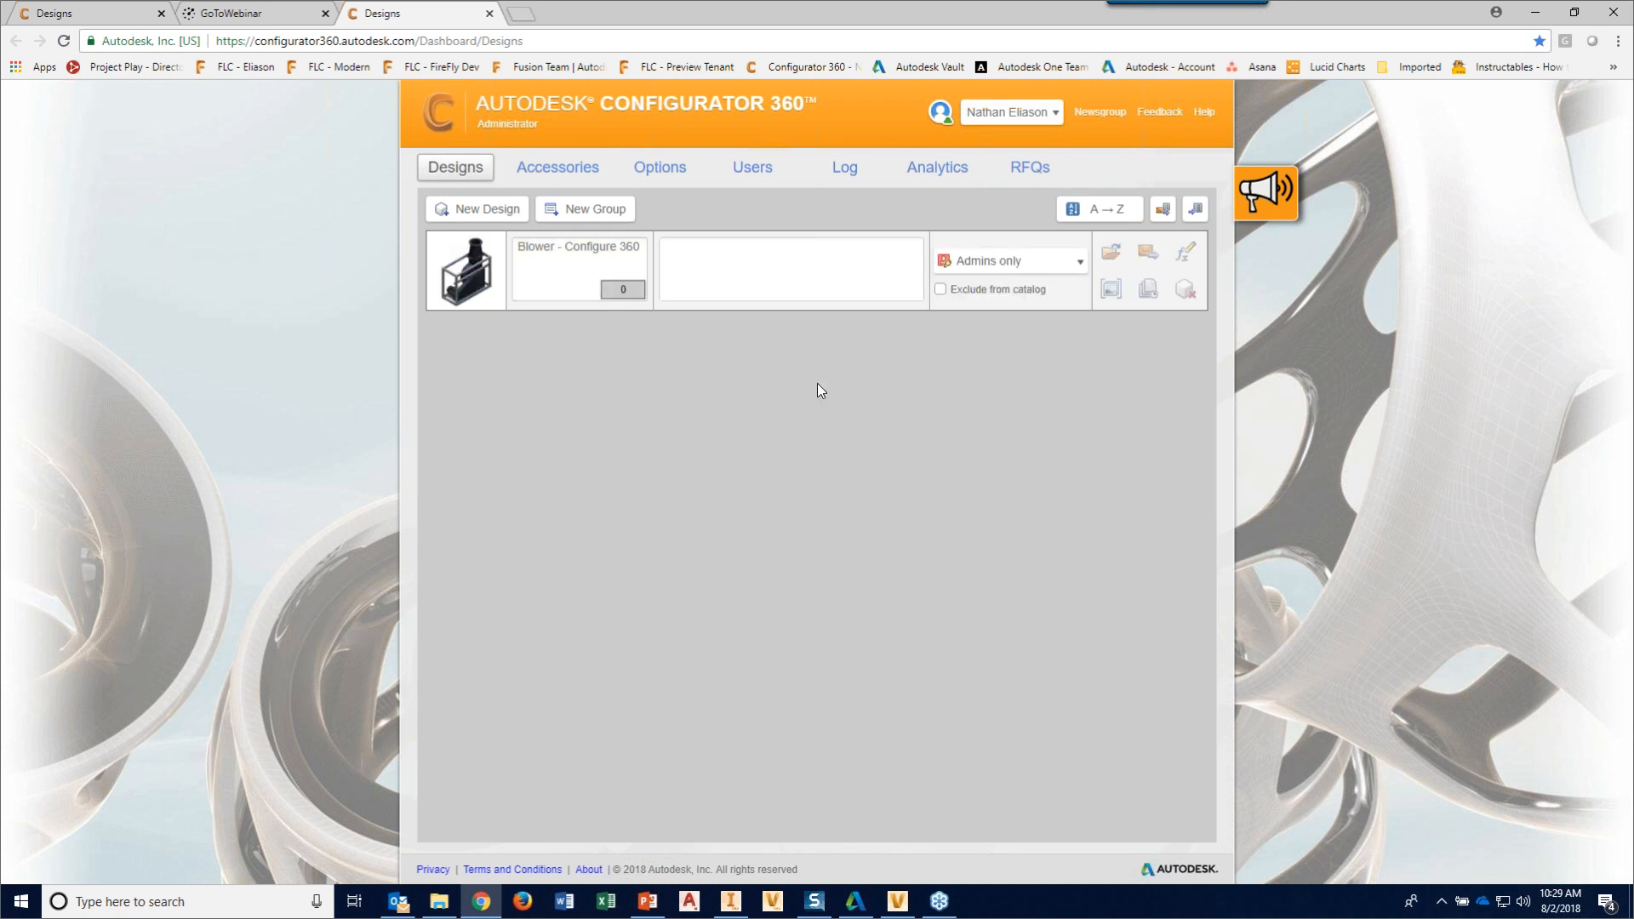
- In Configurator 360 in the browser, open the Blower - Configure 360 design, try the Dark color, and set the color to Gold
left_click(467, 273)
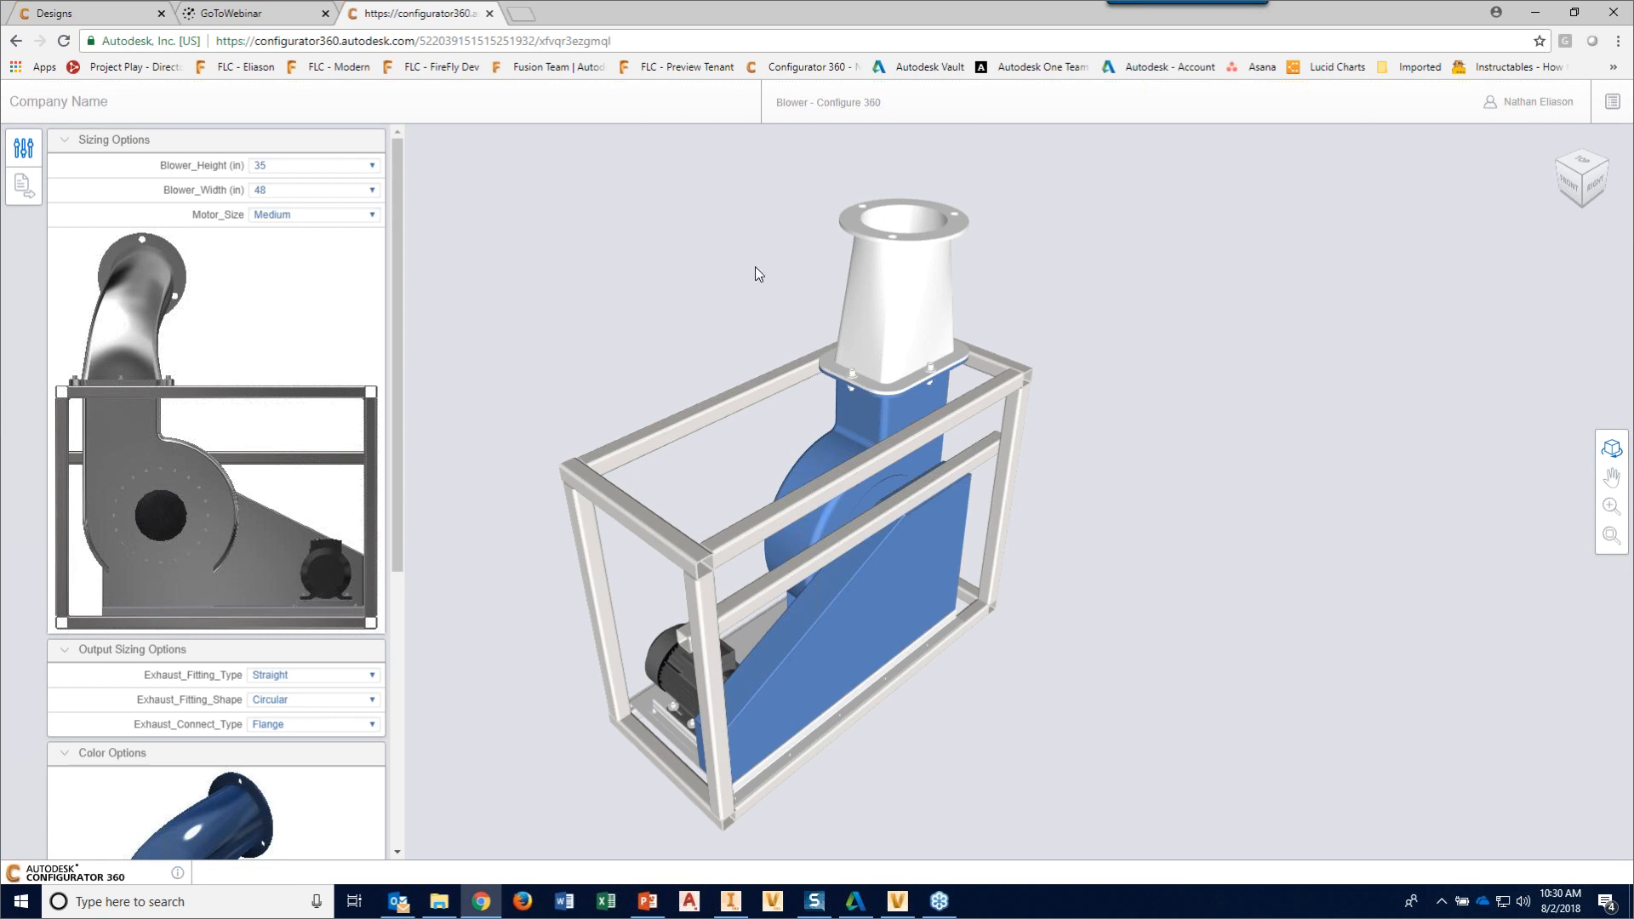
left_click(88, 138)
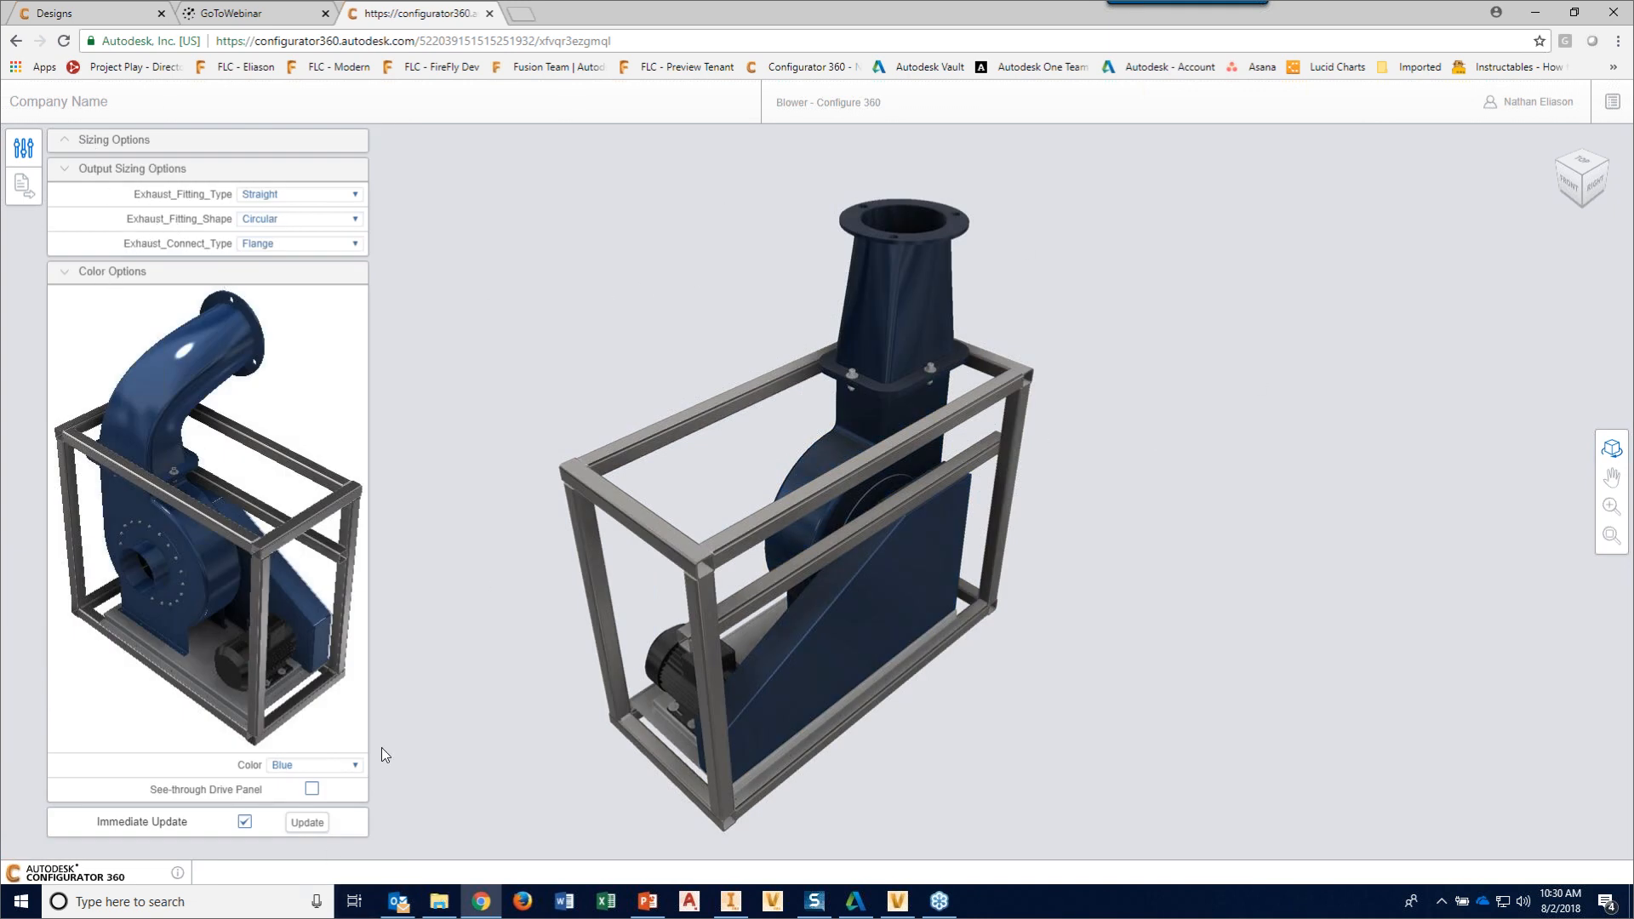
left_click(314, 766)
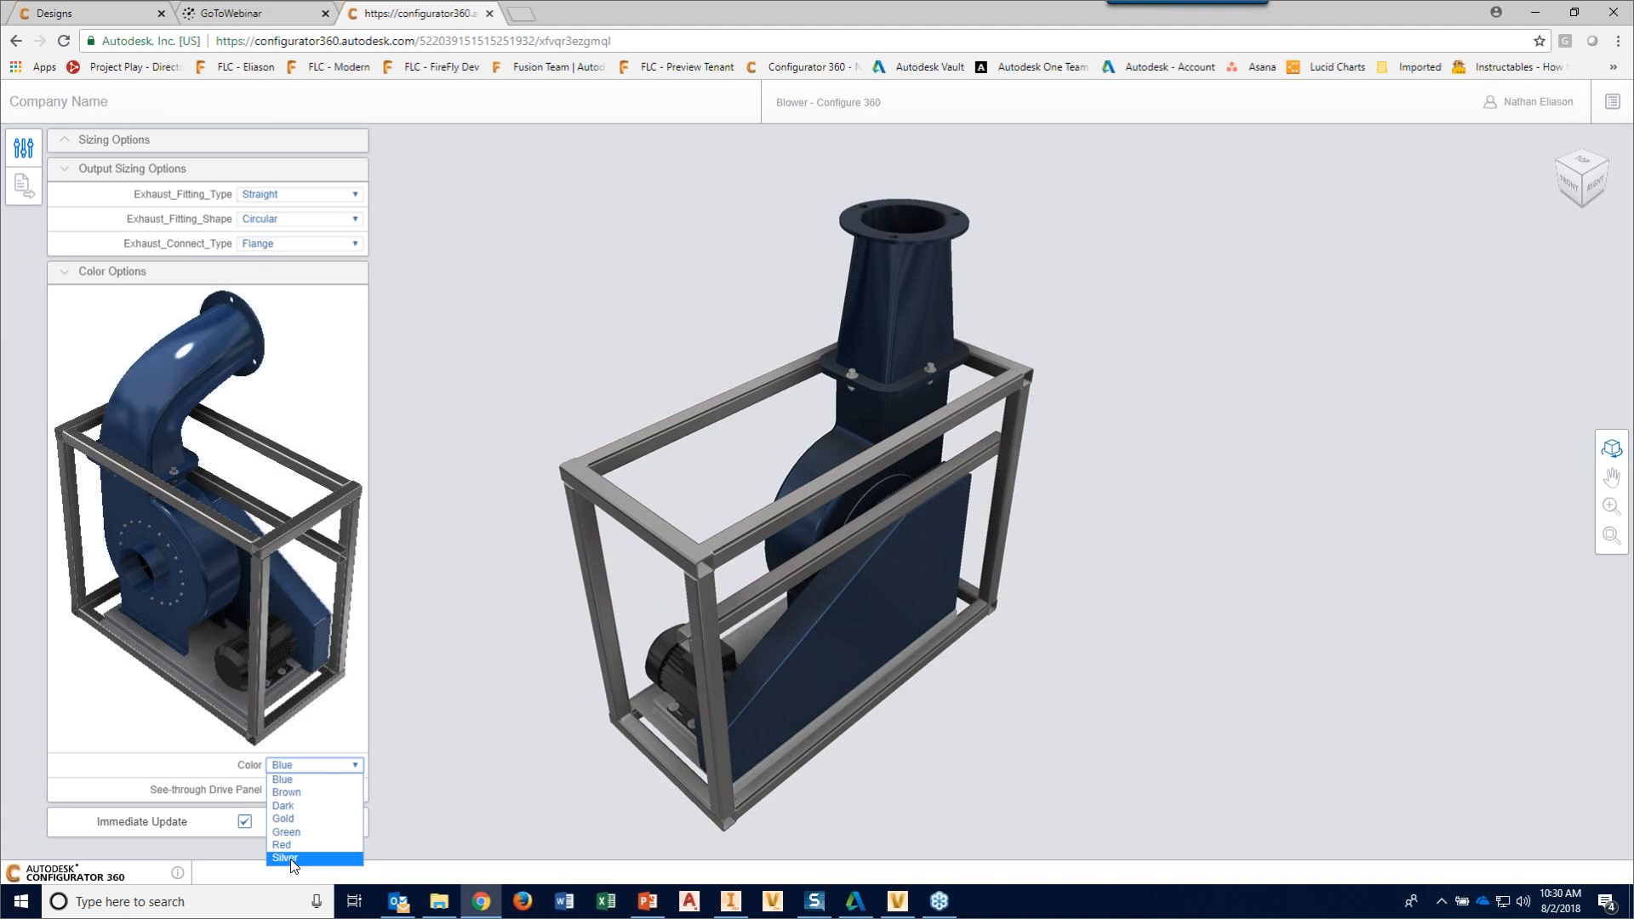
left_click(286, 806)
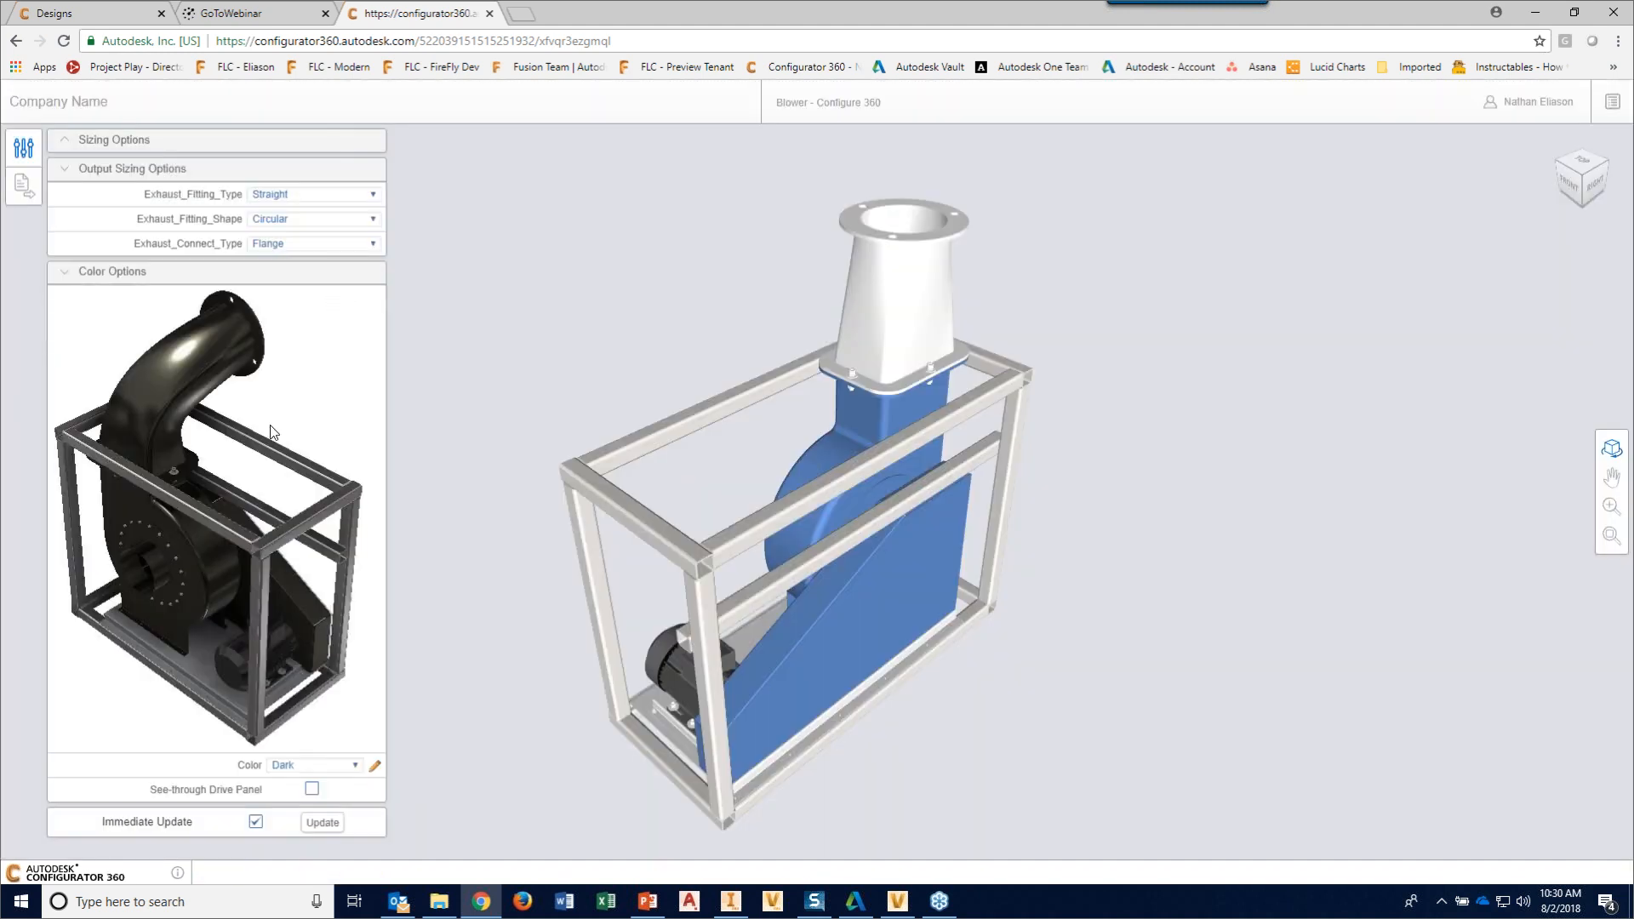
left_click(309, 766)
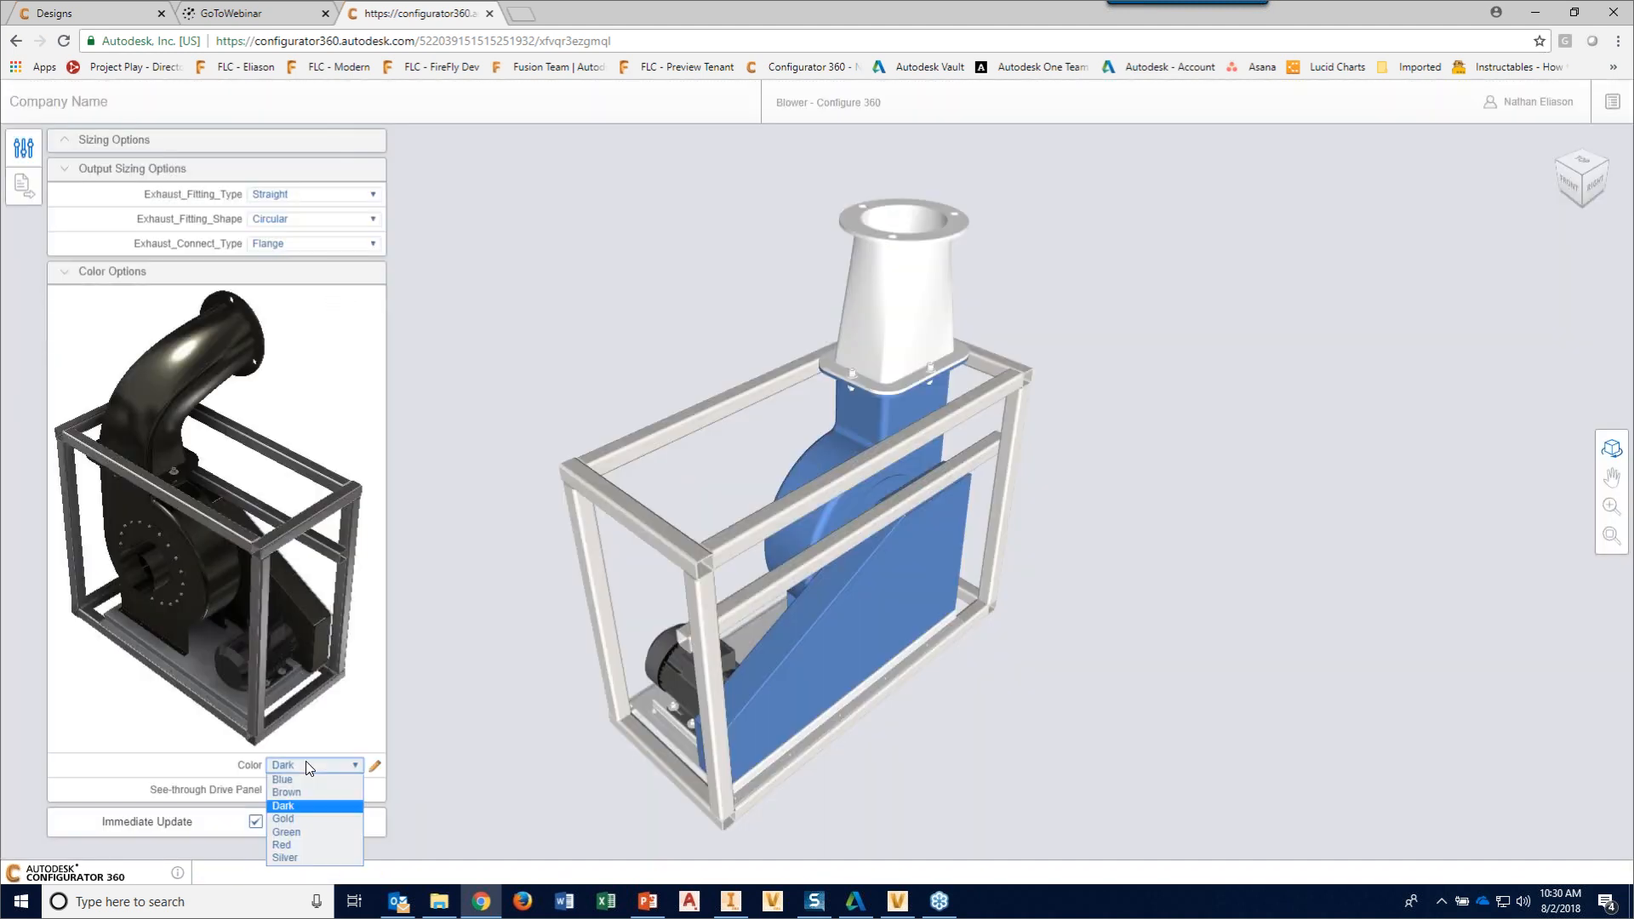
left_click(293, 817)
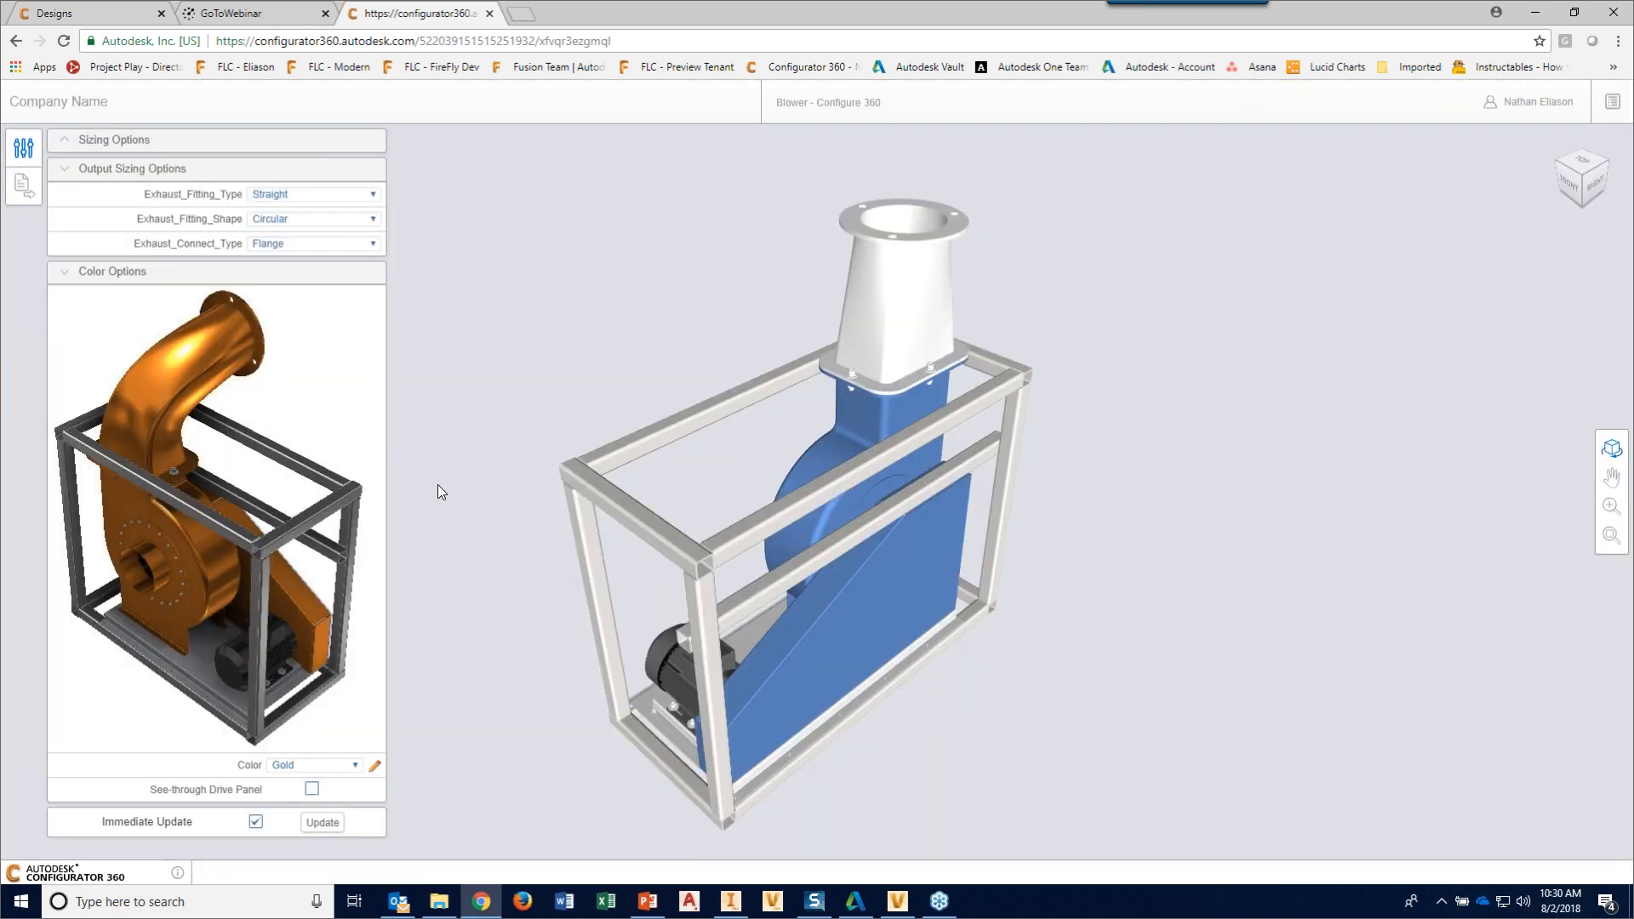
- Collapse the color and sizing options and set Exhaust_Fitting_Type to Elbow in the Output Sizing Options
left_click(101, 273)
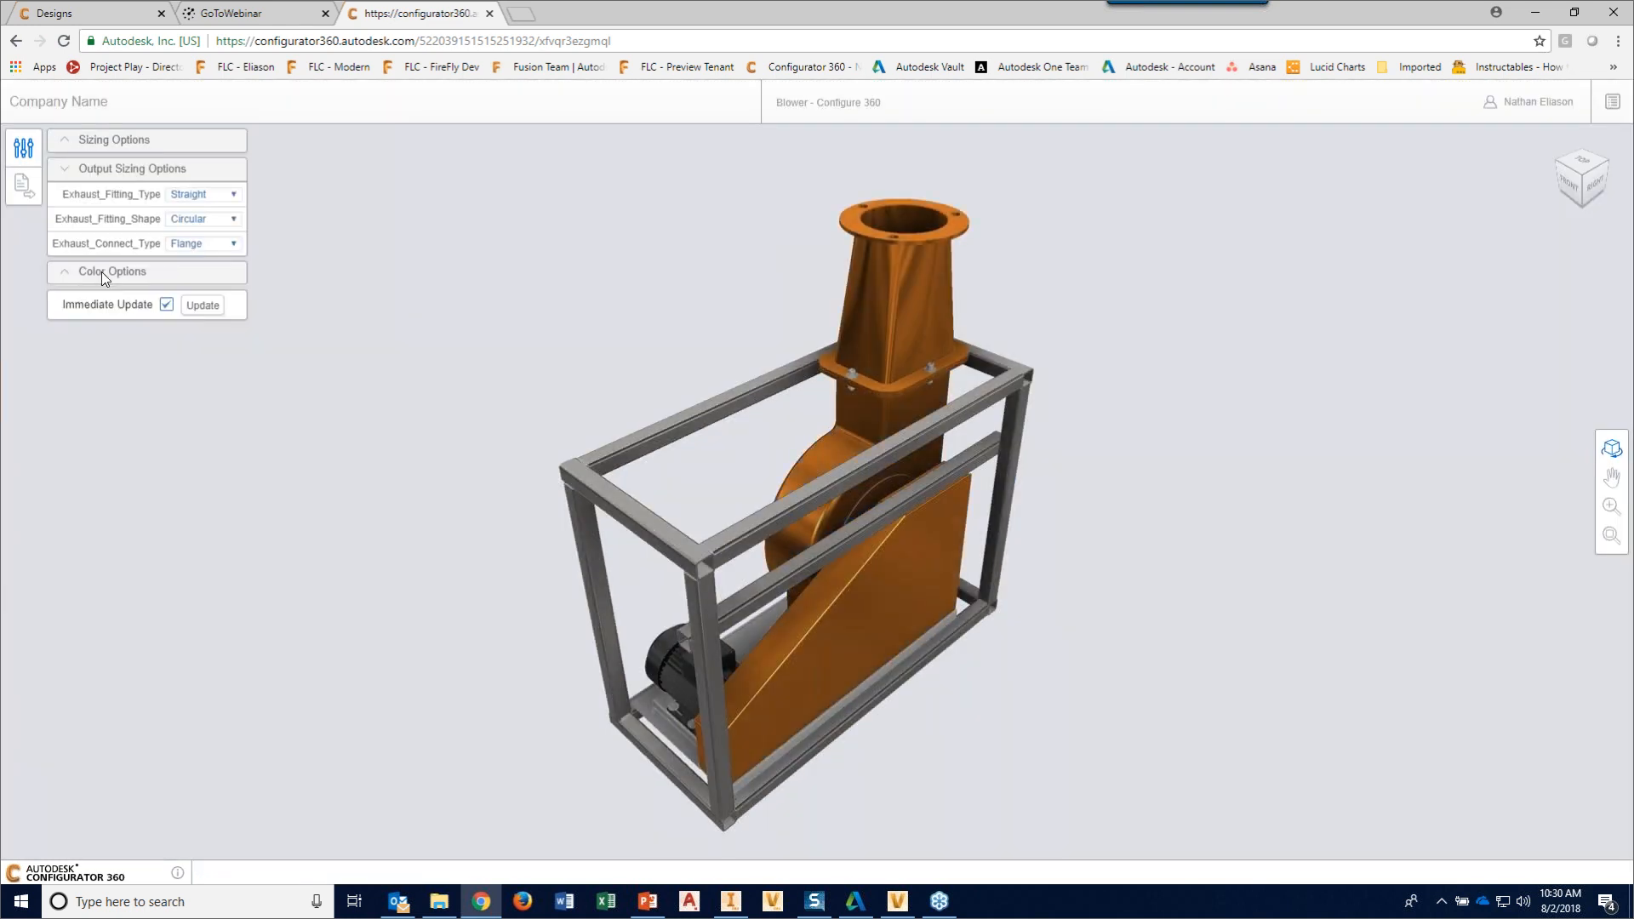
left_click(99, 143)
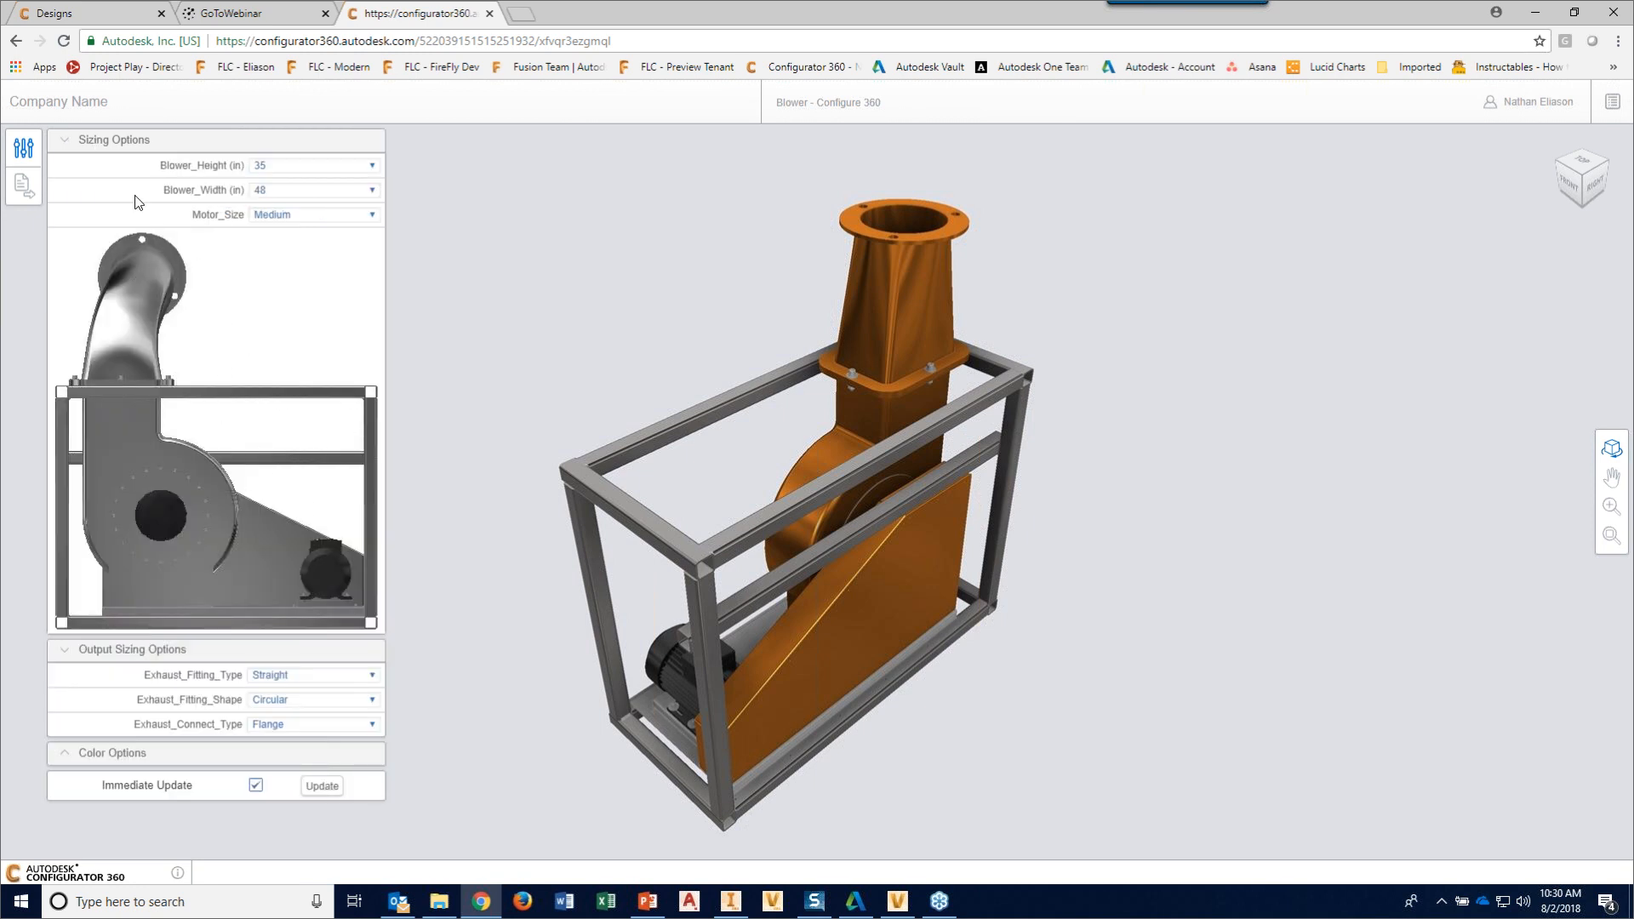
left_click(98, 140)
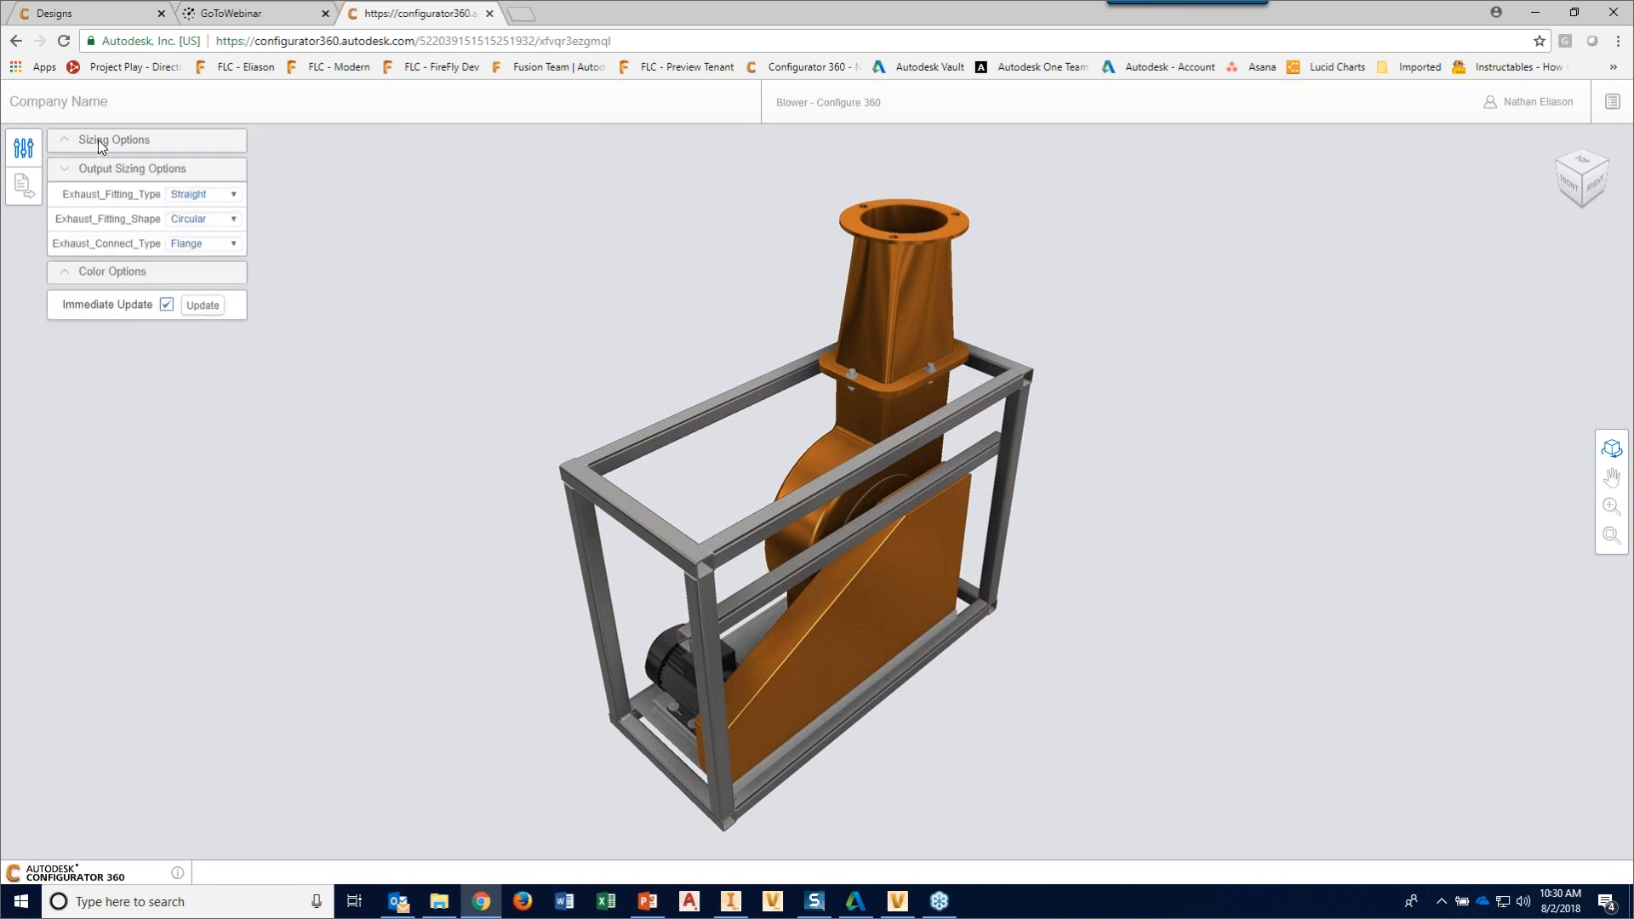
left_click(198, 209)
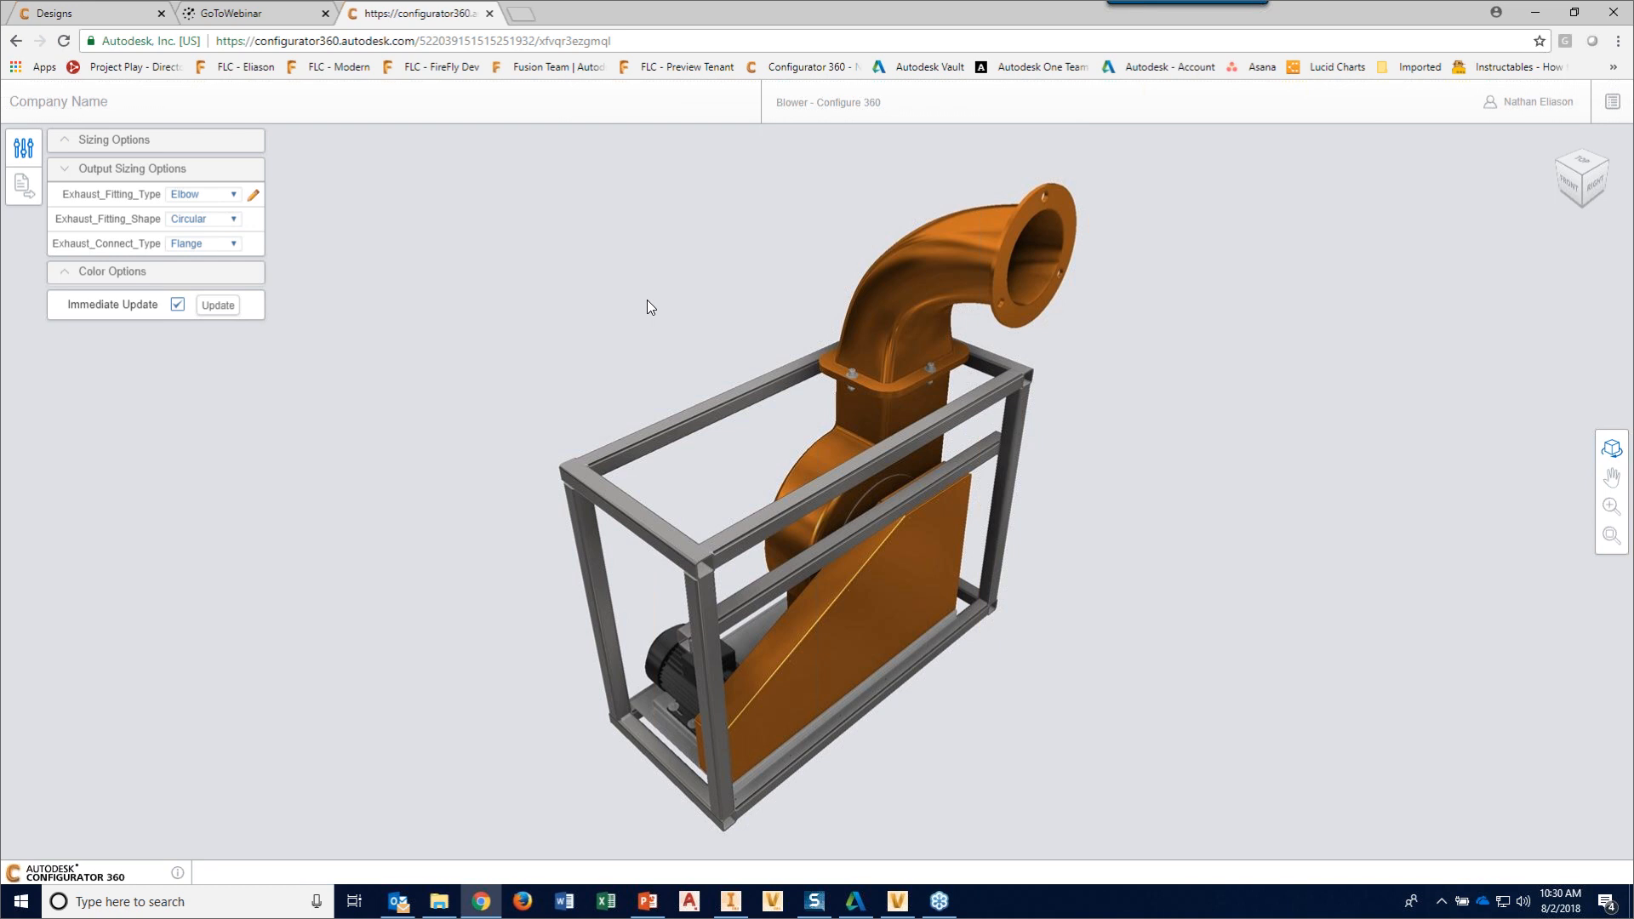
- Set Exhaust_Fitting_Shape to Rectangular in the Output Sizing Options
left_click(235, 246)
left_click(235, 246)
left_click(233, 219)
left_click(205, 247)
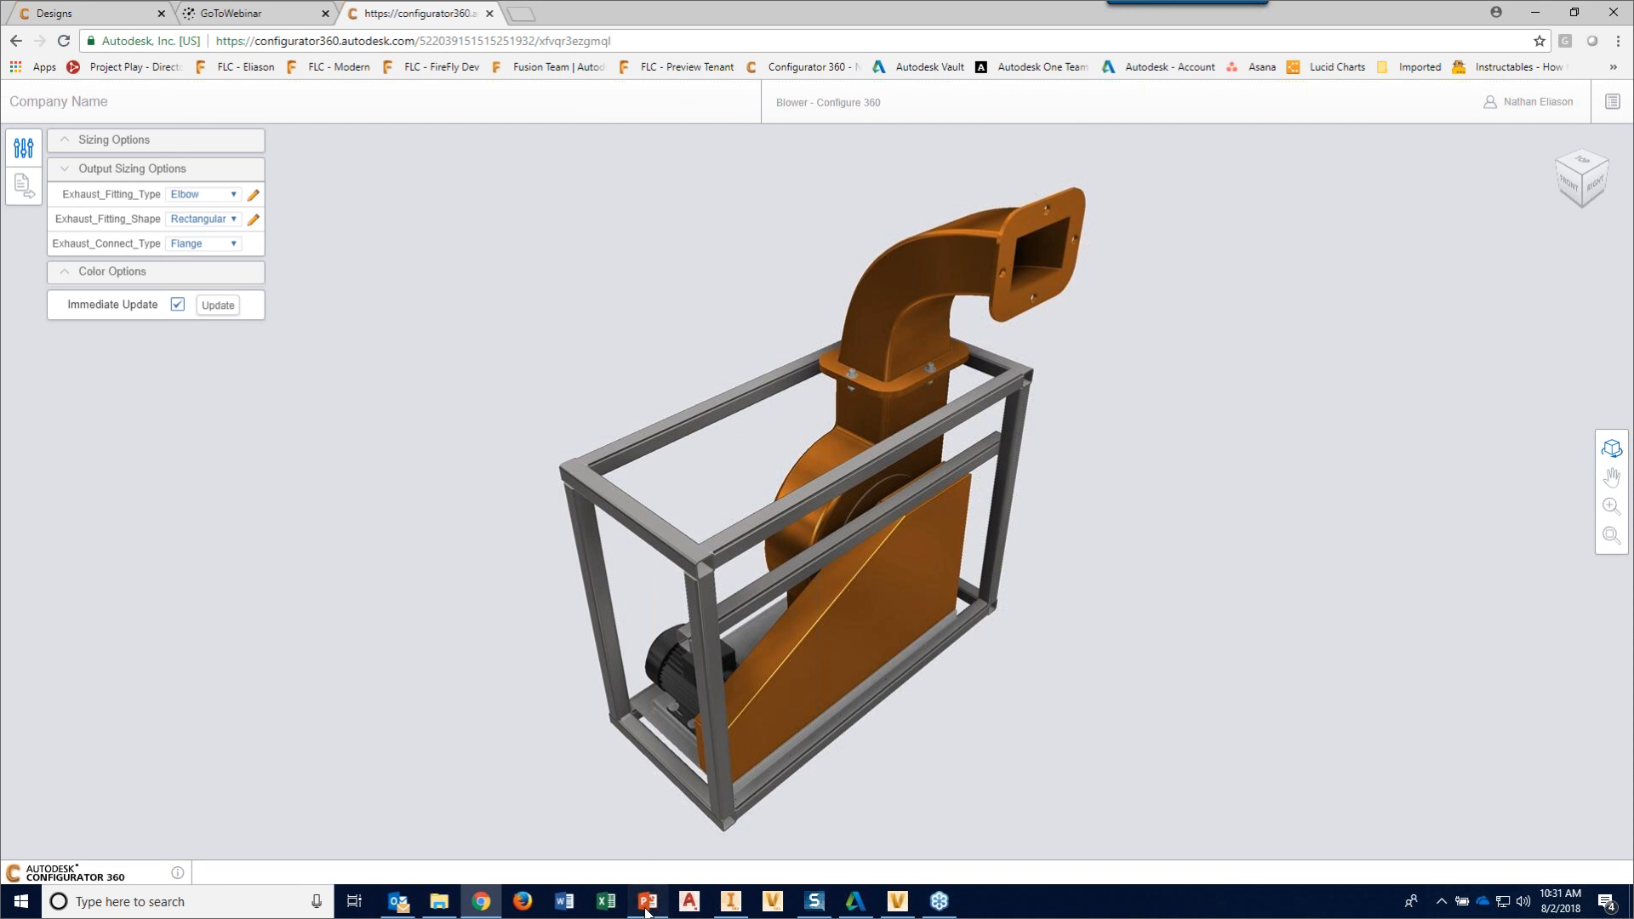
- Switch to the PowerPoint presentation and start the slide show from the current slide
left_click(647, 901)
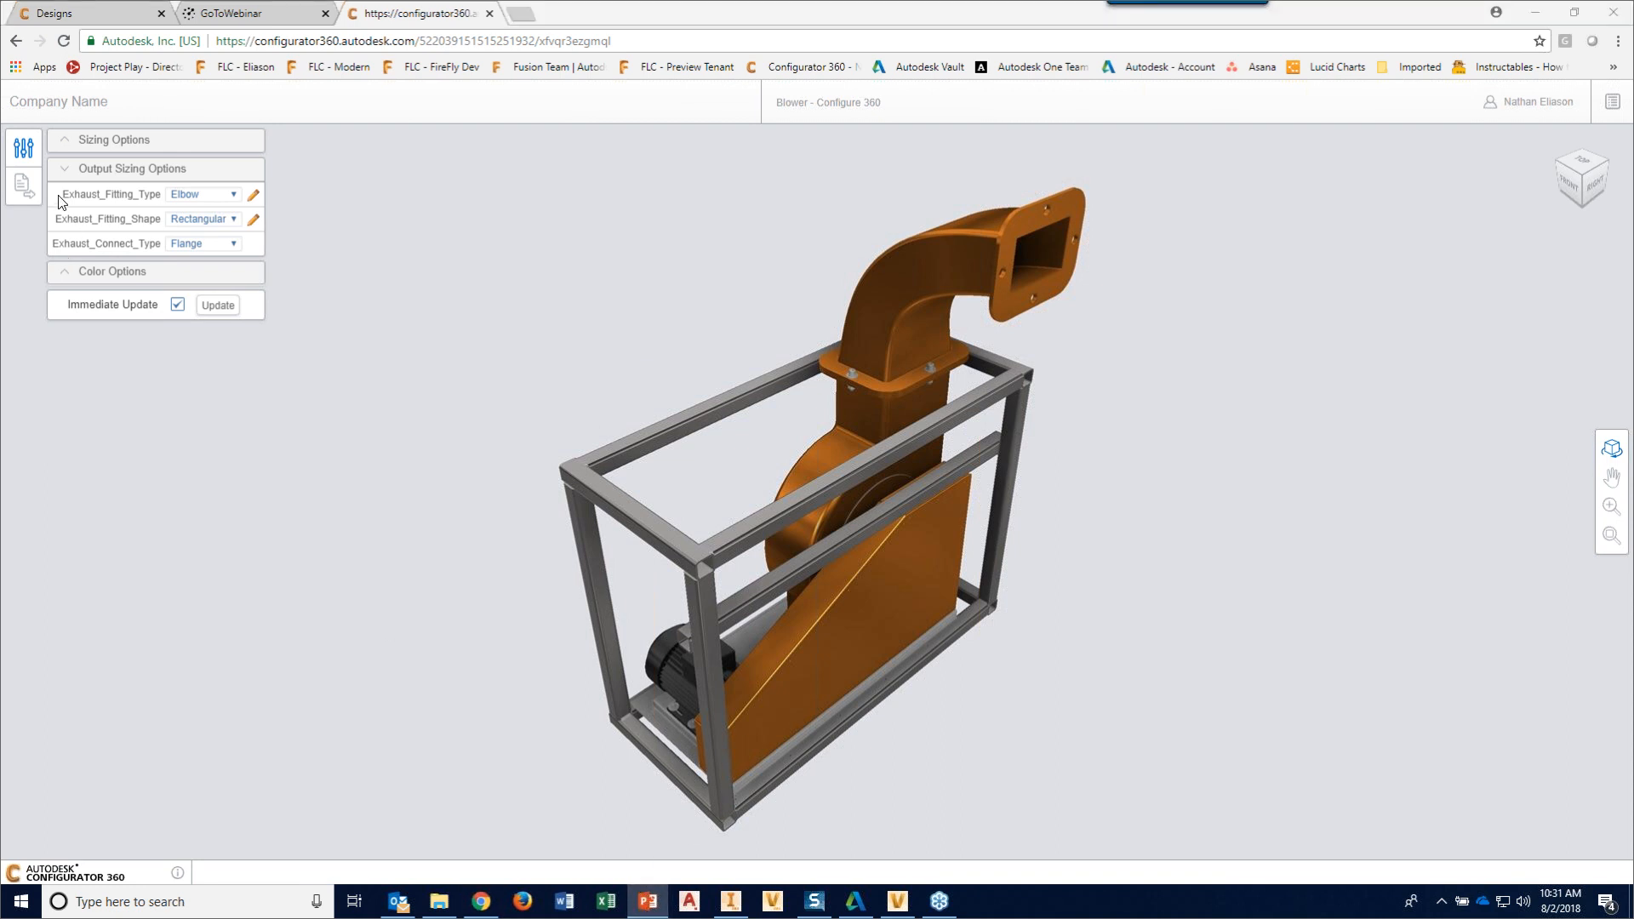
left_click_drag(0, 59, 0, 38)
key("shift+F5")
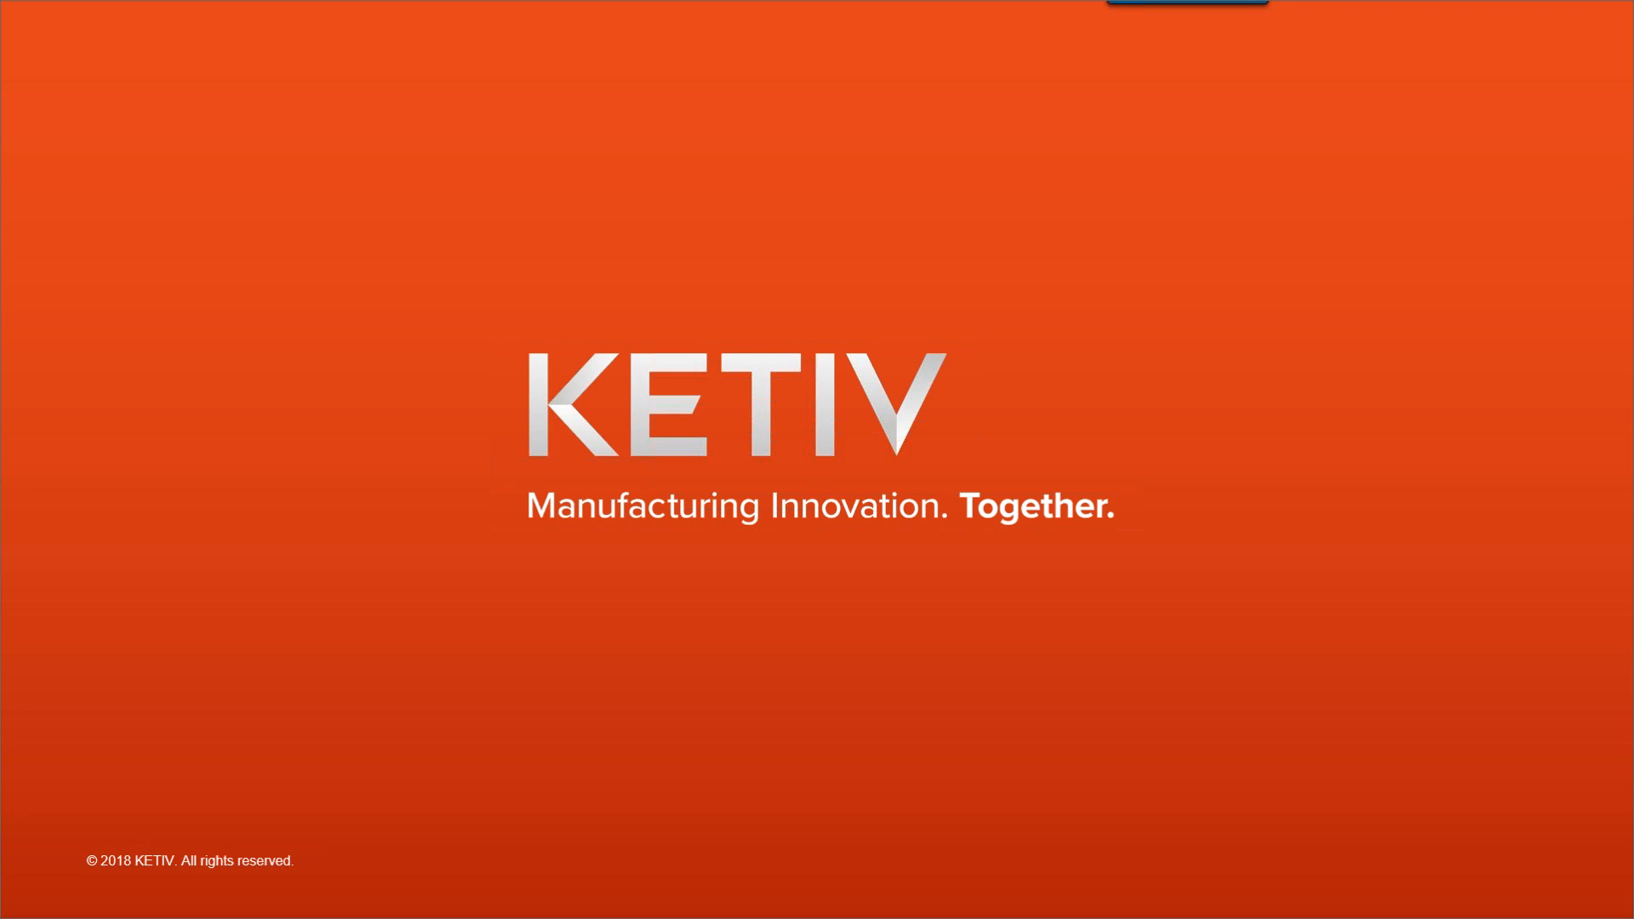
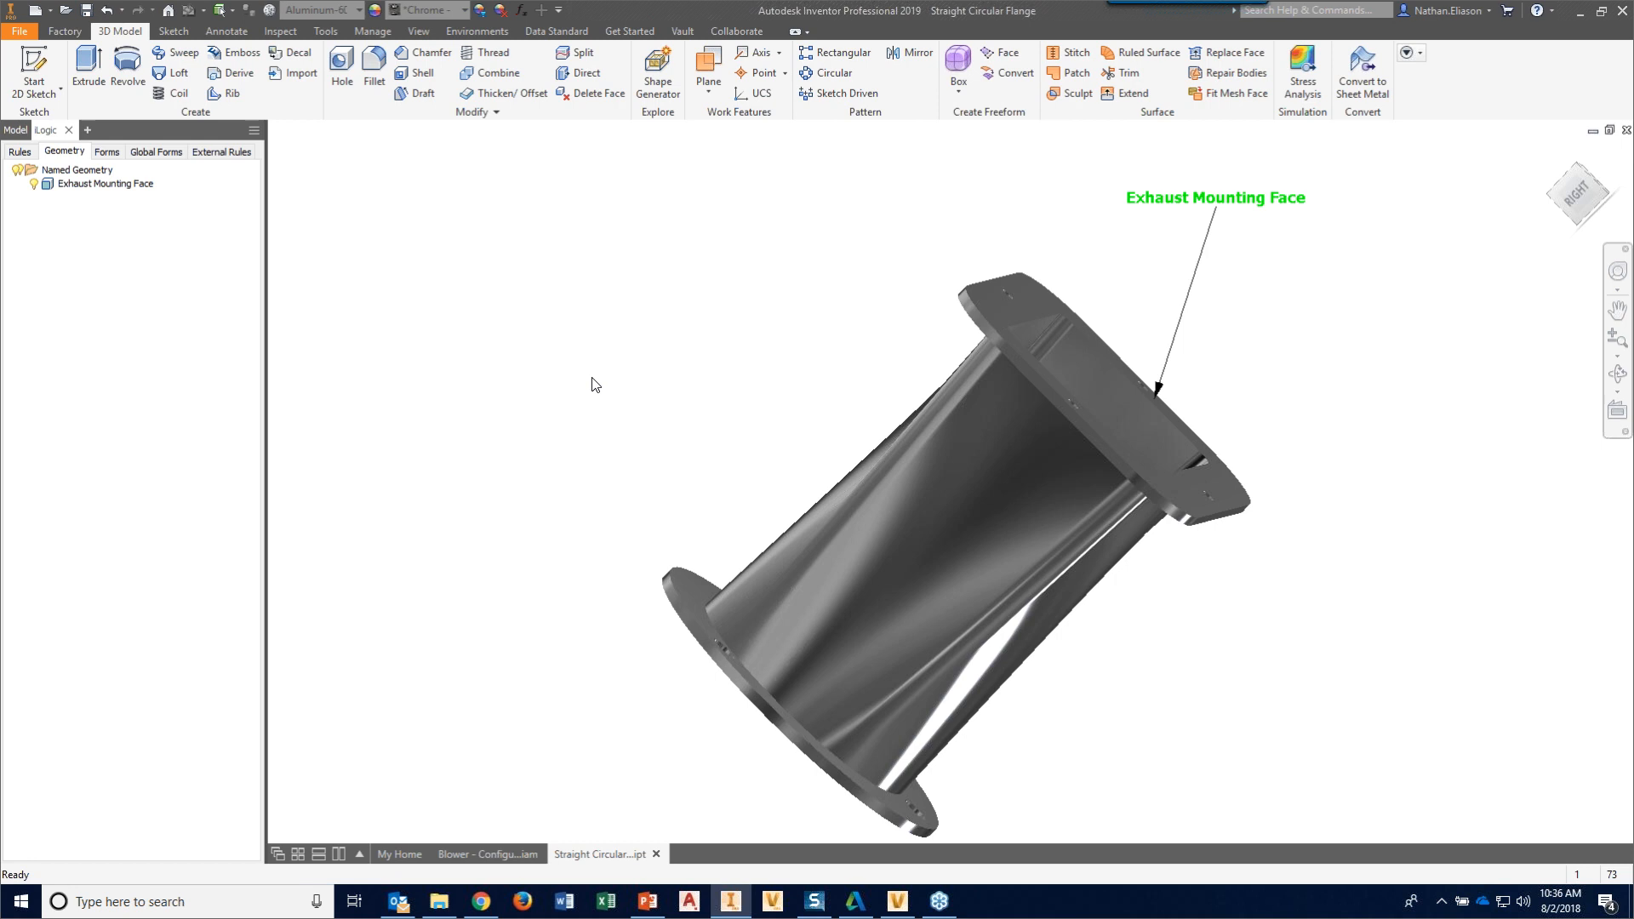
- In Inventor, hide the Exhaust Mounting Face geometry label in the Straight Circular Flange part
right_click(118, 189)
left_click(675, 311)
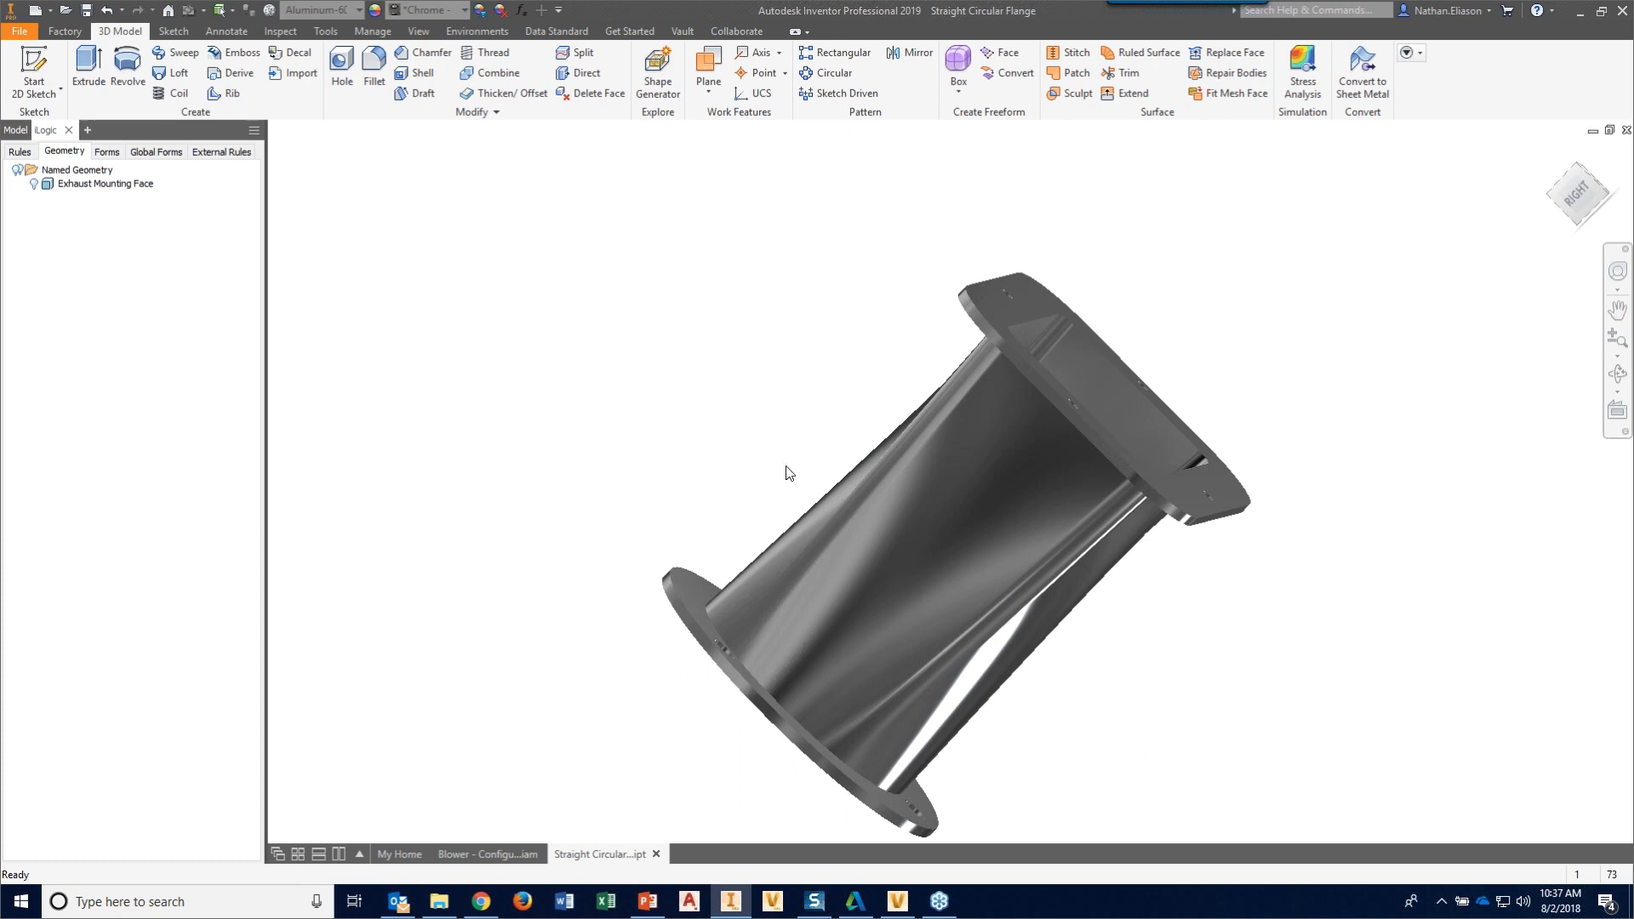
key("F2")
left_click_drag(784, 470, 700, 379)
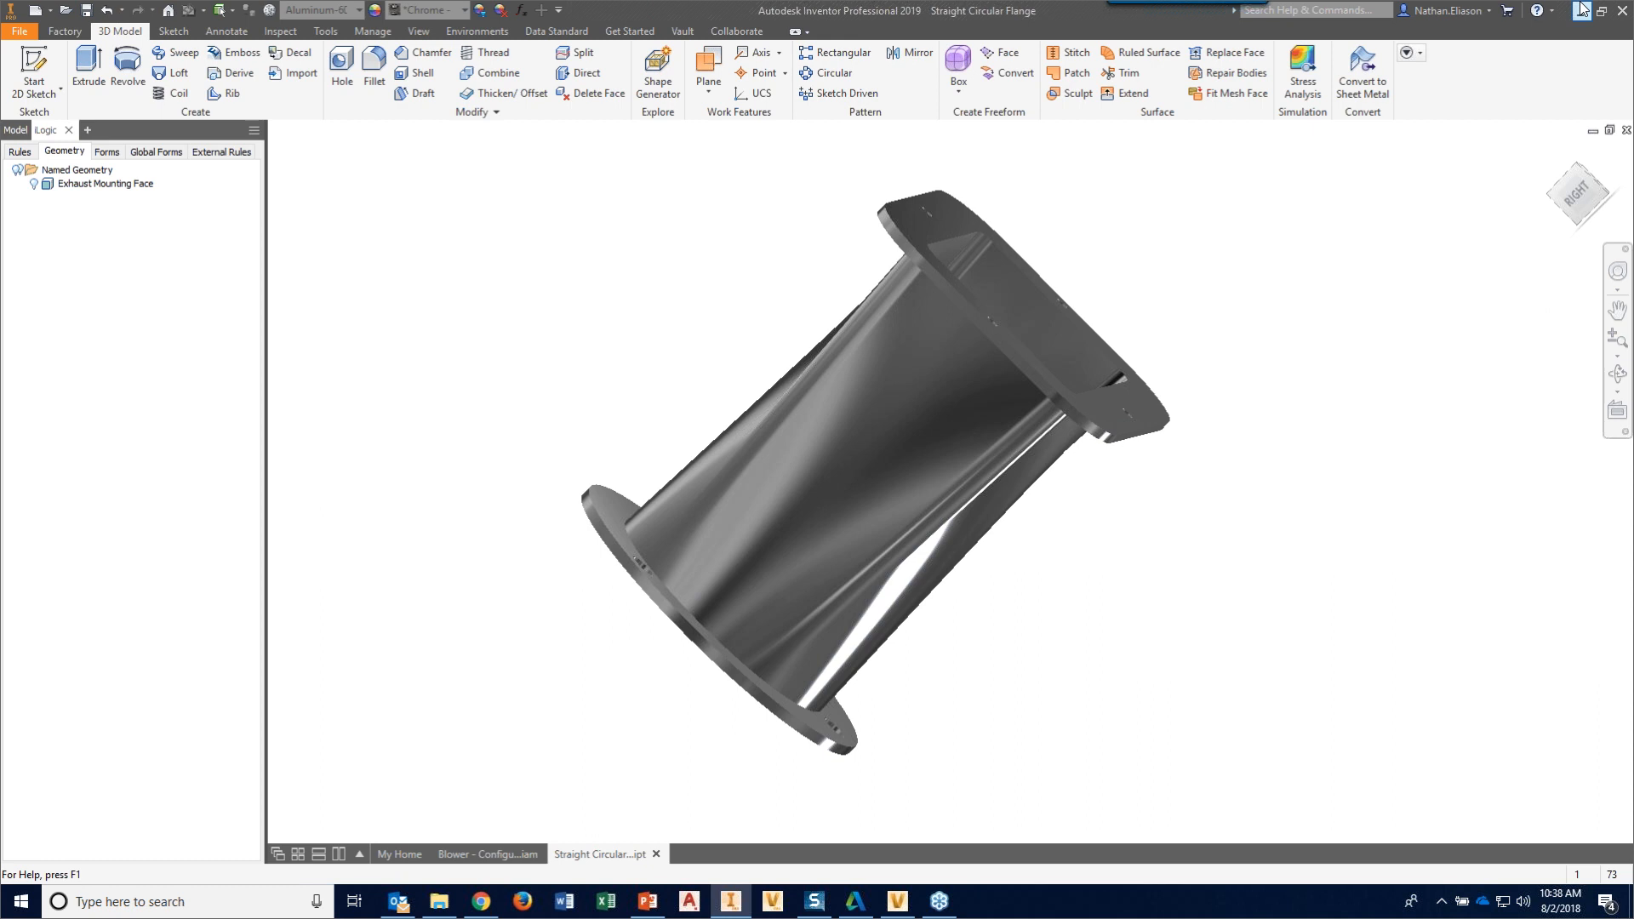
left_click(1553, 10)
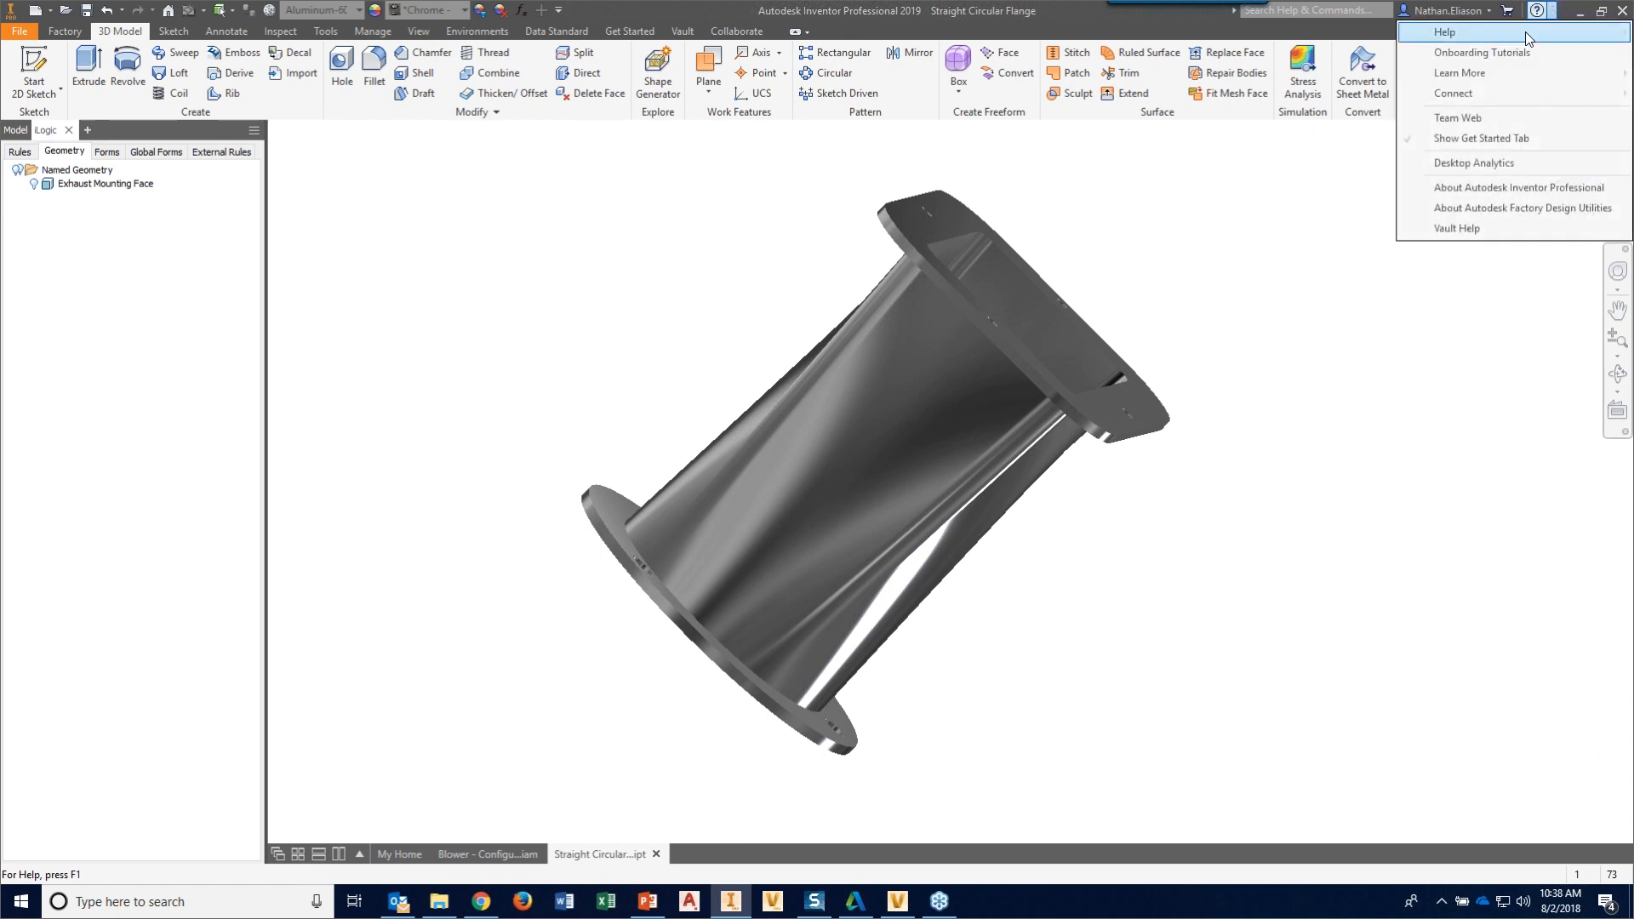
mouse_move(1525, 32)
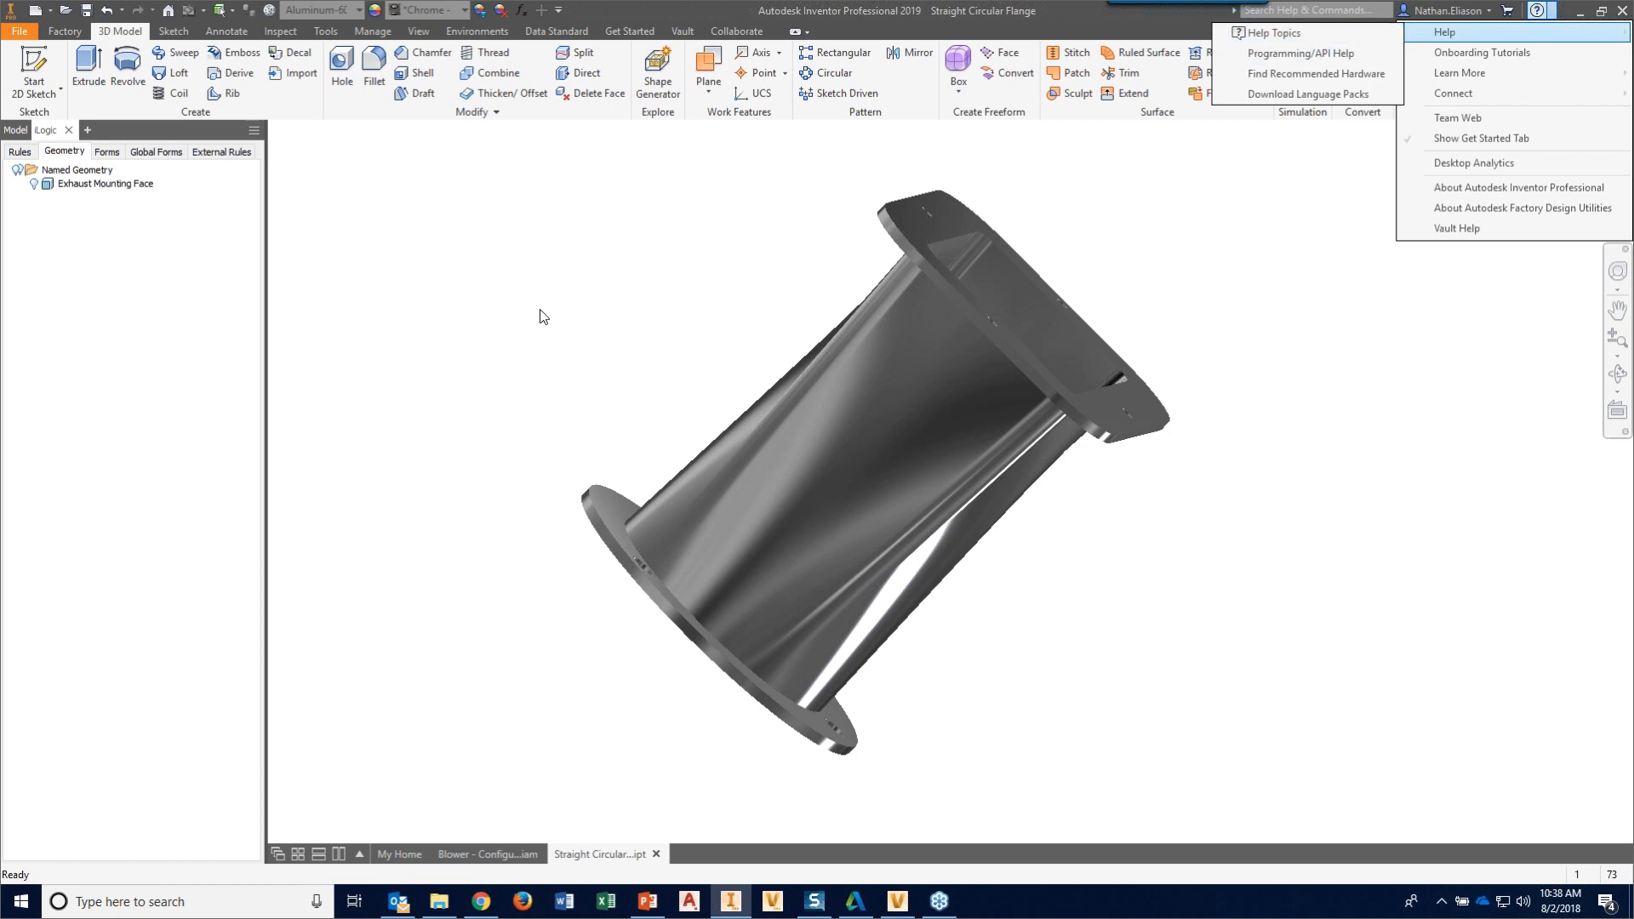
left_click(396, 322)
- Open the Exhaust Output Connector rule of the Blower - Configure 360 assembly, try its editor's help, and close the rule without changes
left_click(19, 153)
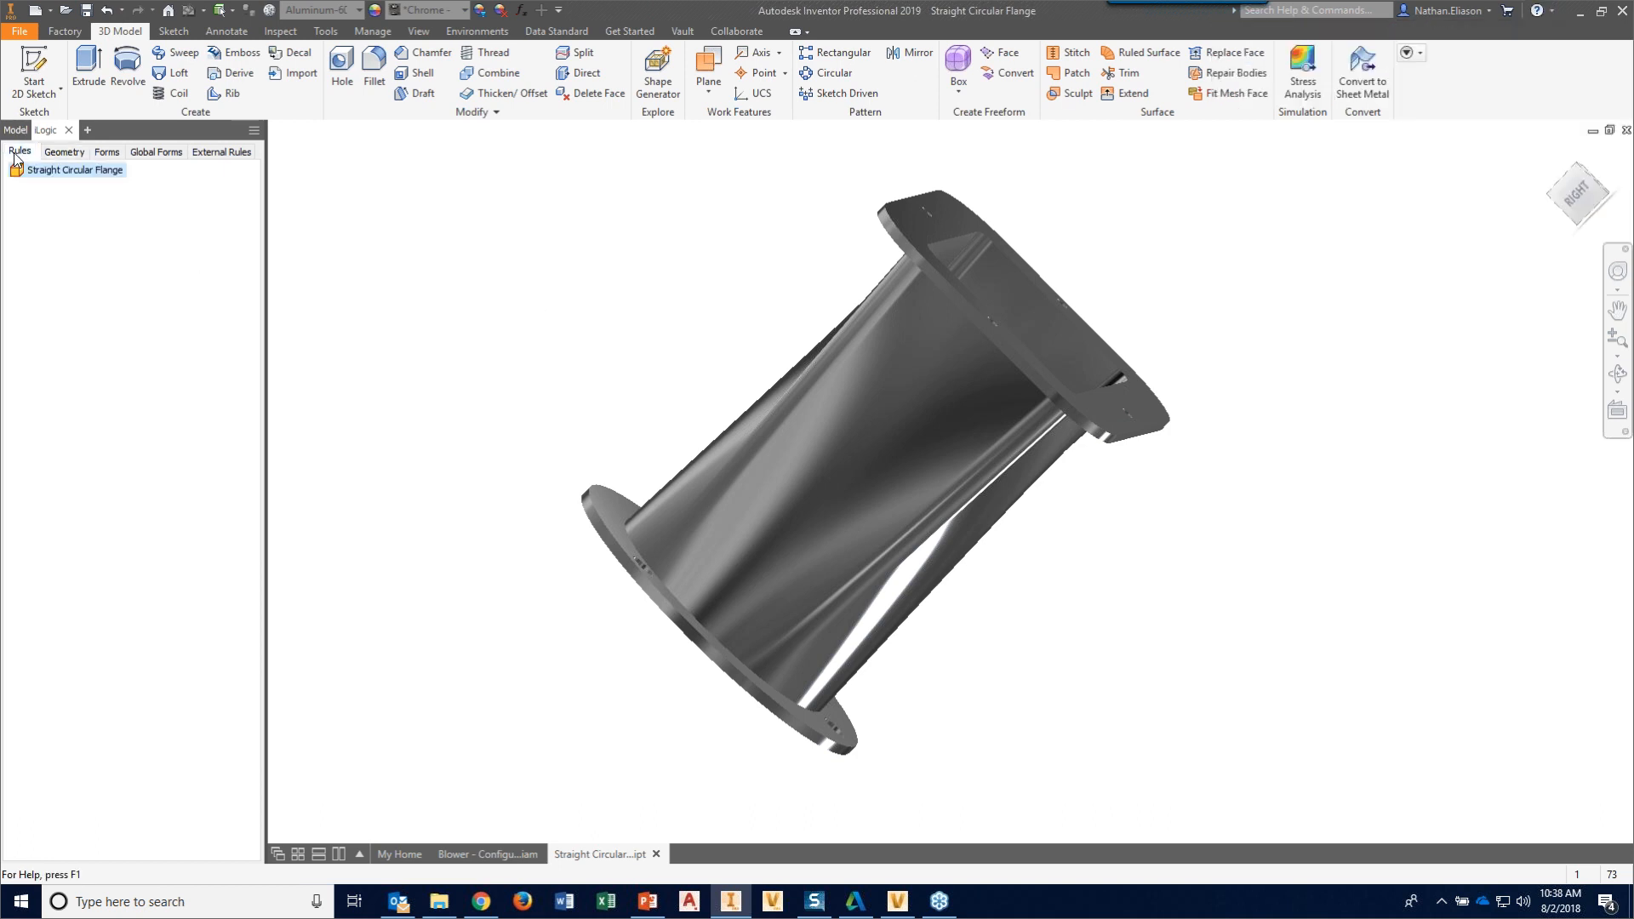
left_click(476, 855)
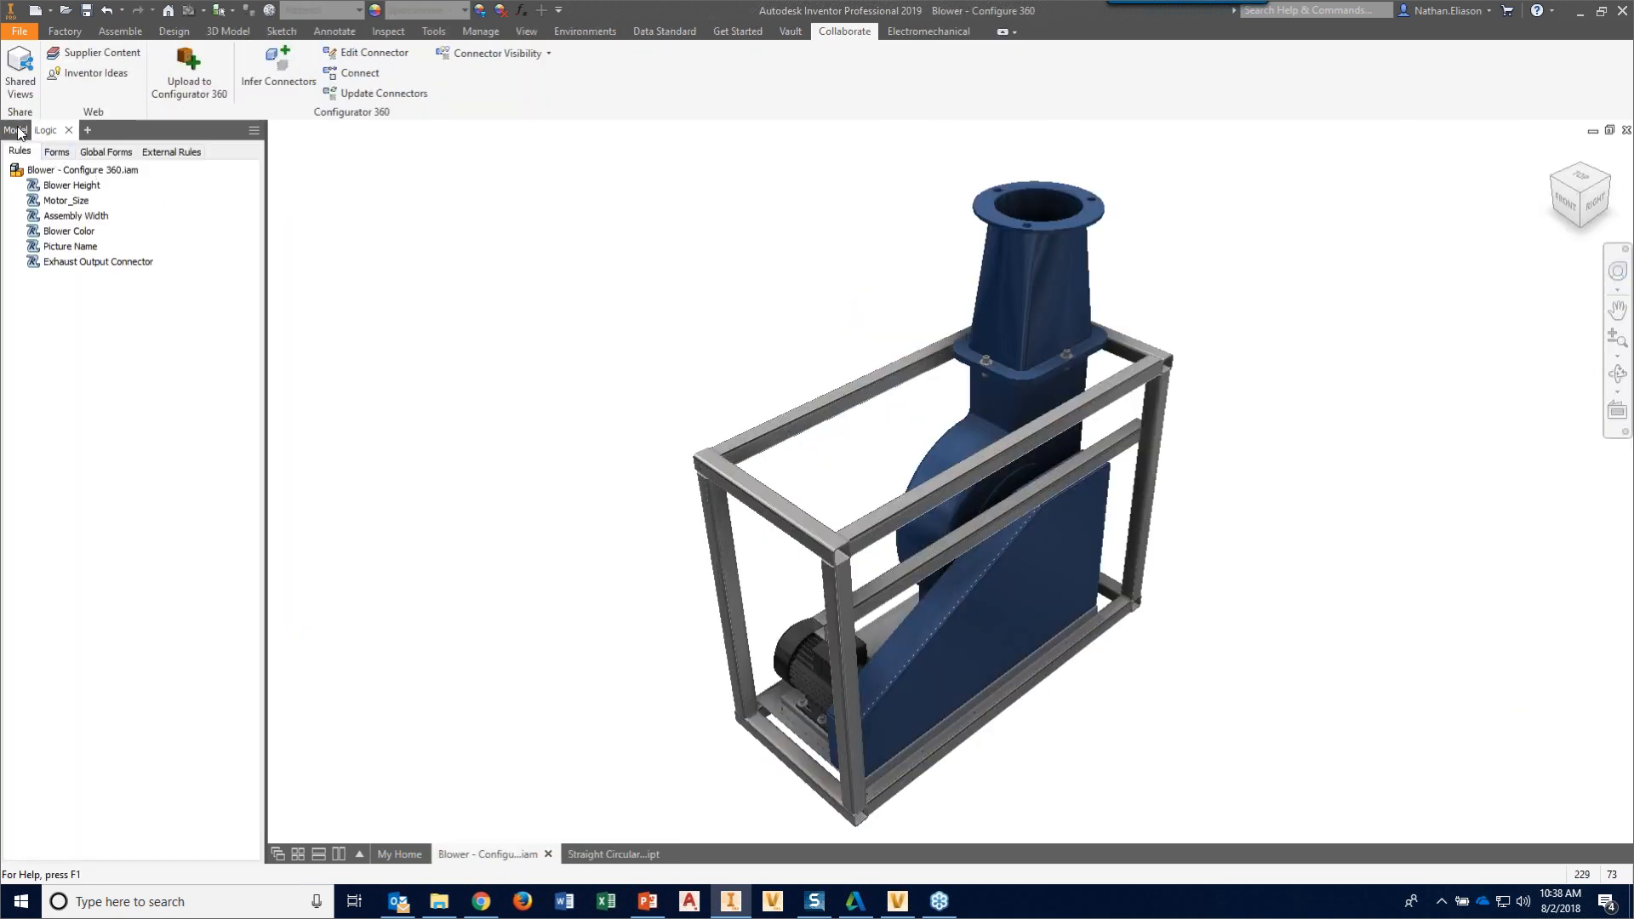
right_click(81, 261)
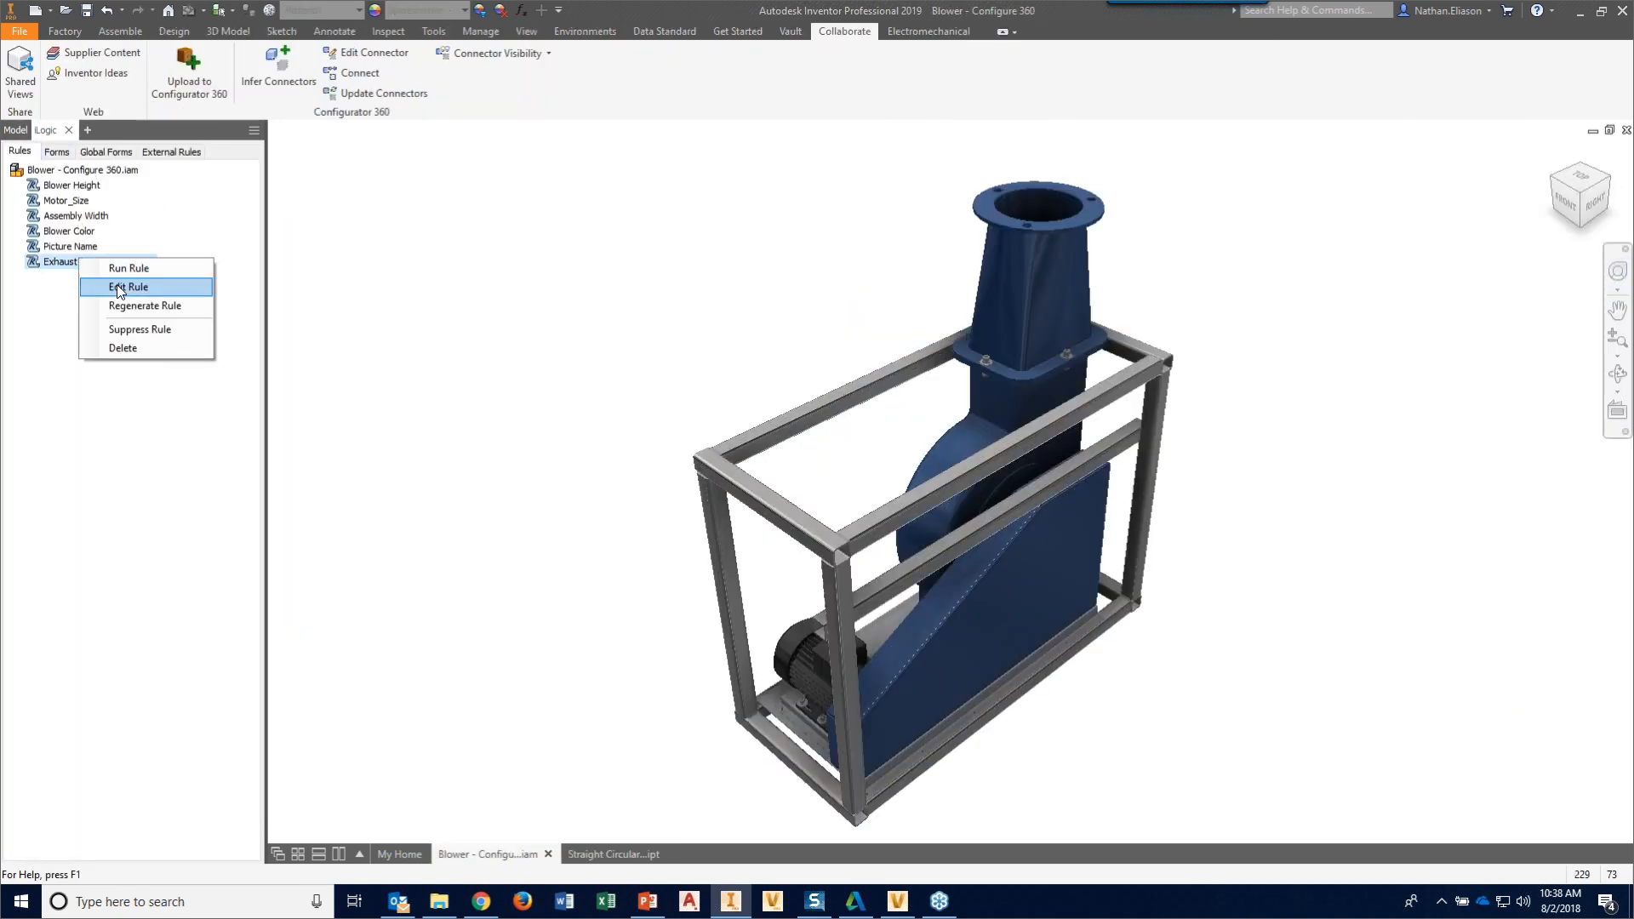
left_click(119, 288)
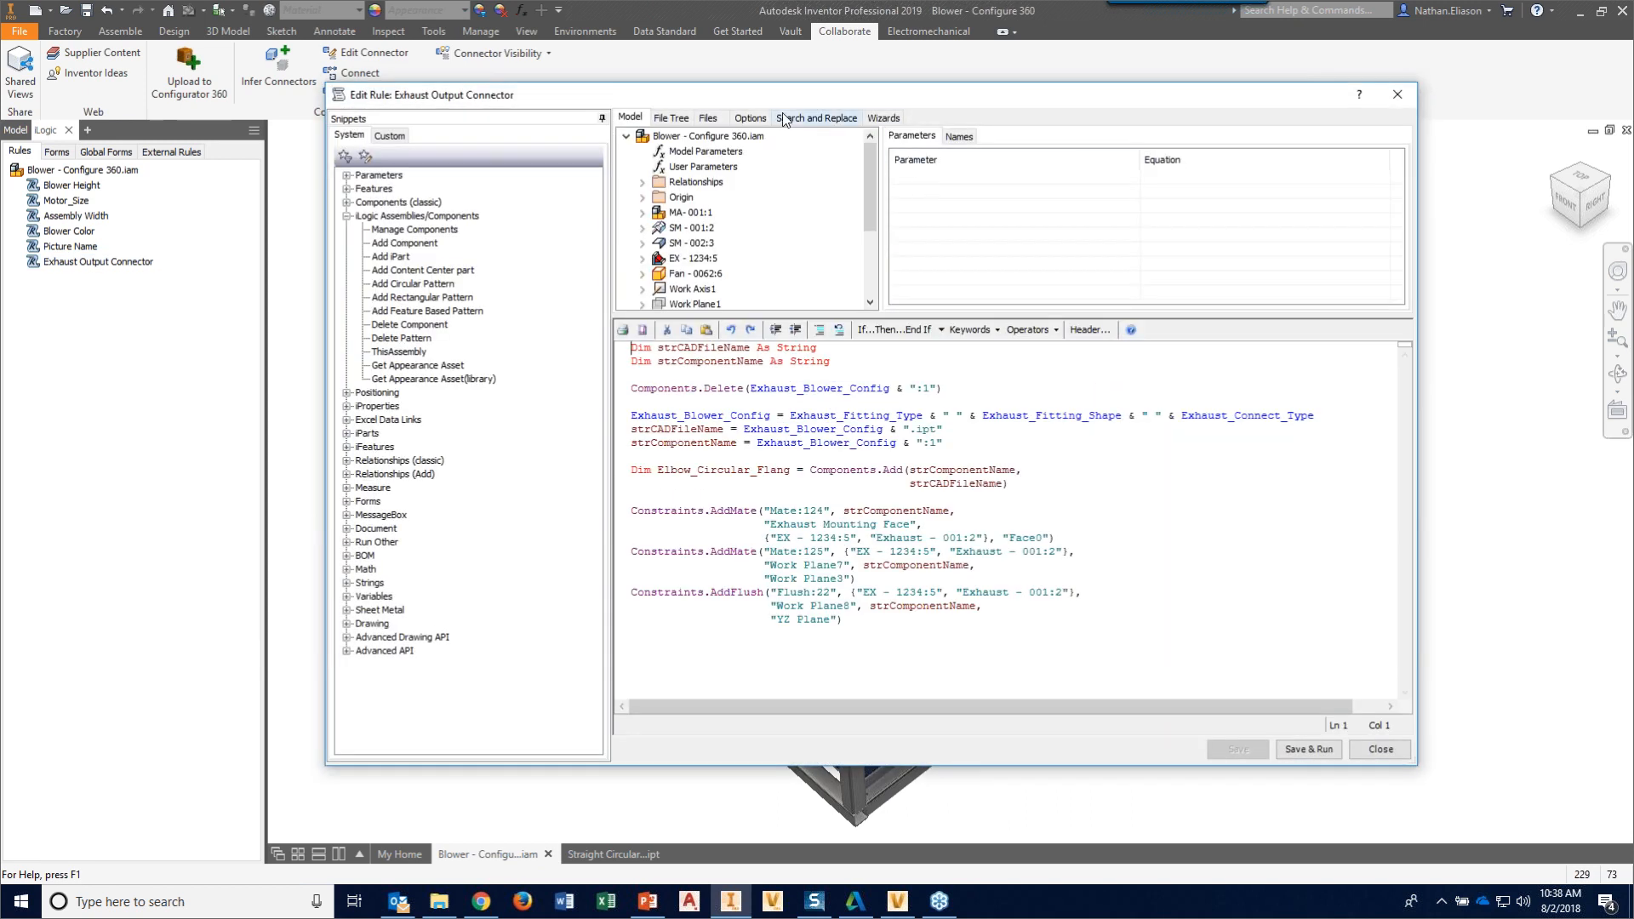
left_click(1359, 95)
left_click(1363, 167)
- Open the Inventor 2019 Help topics in the browser
left_click(1537, 10)
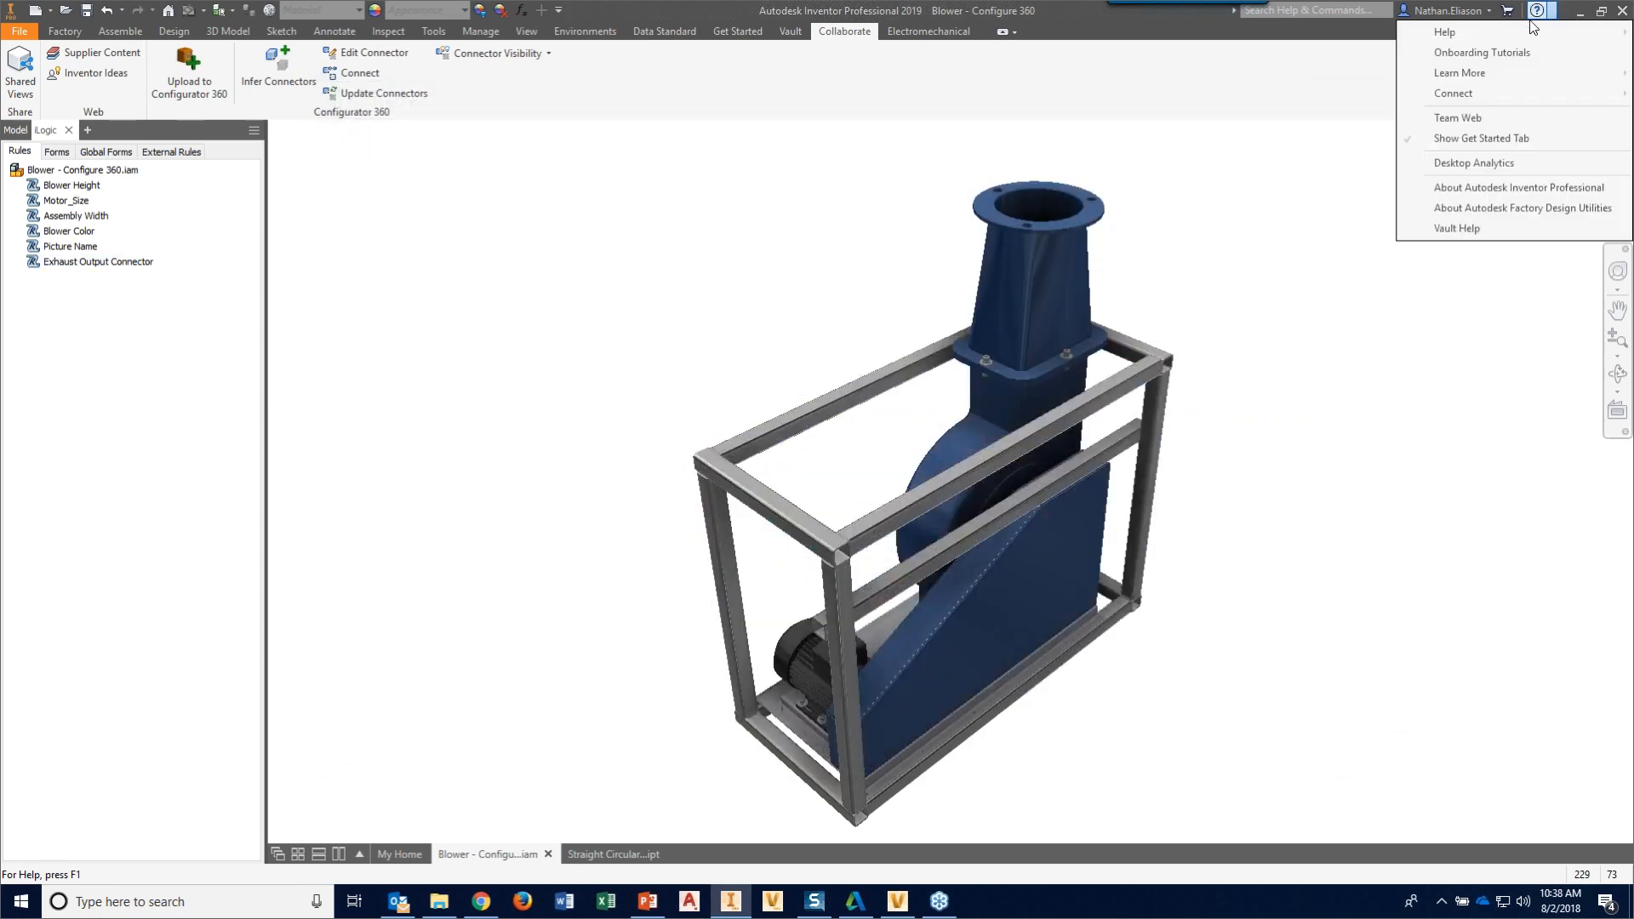
mouse_move(1494, 29)
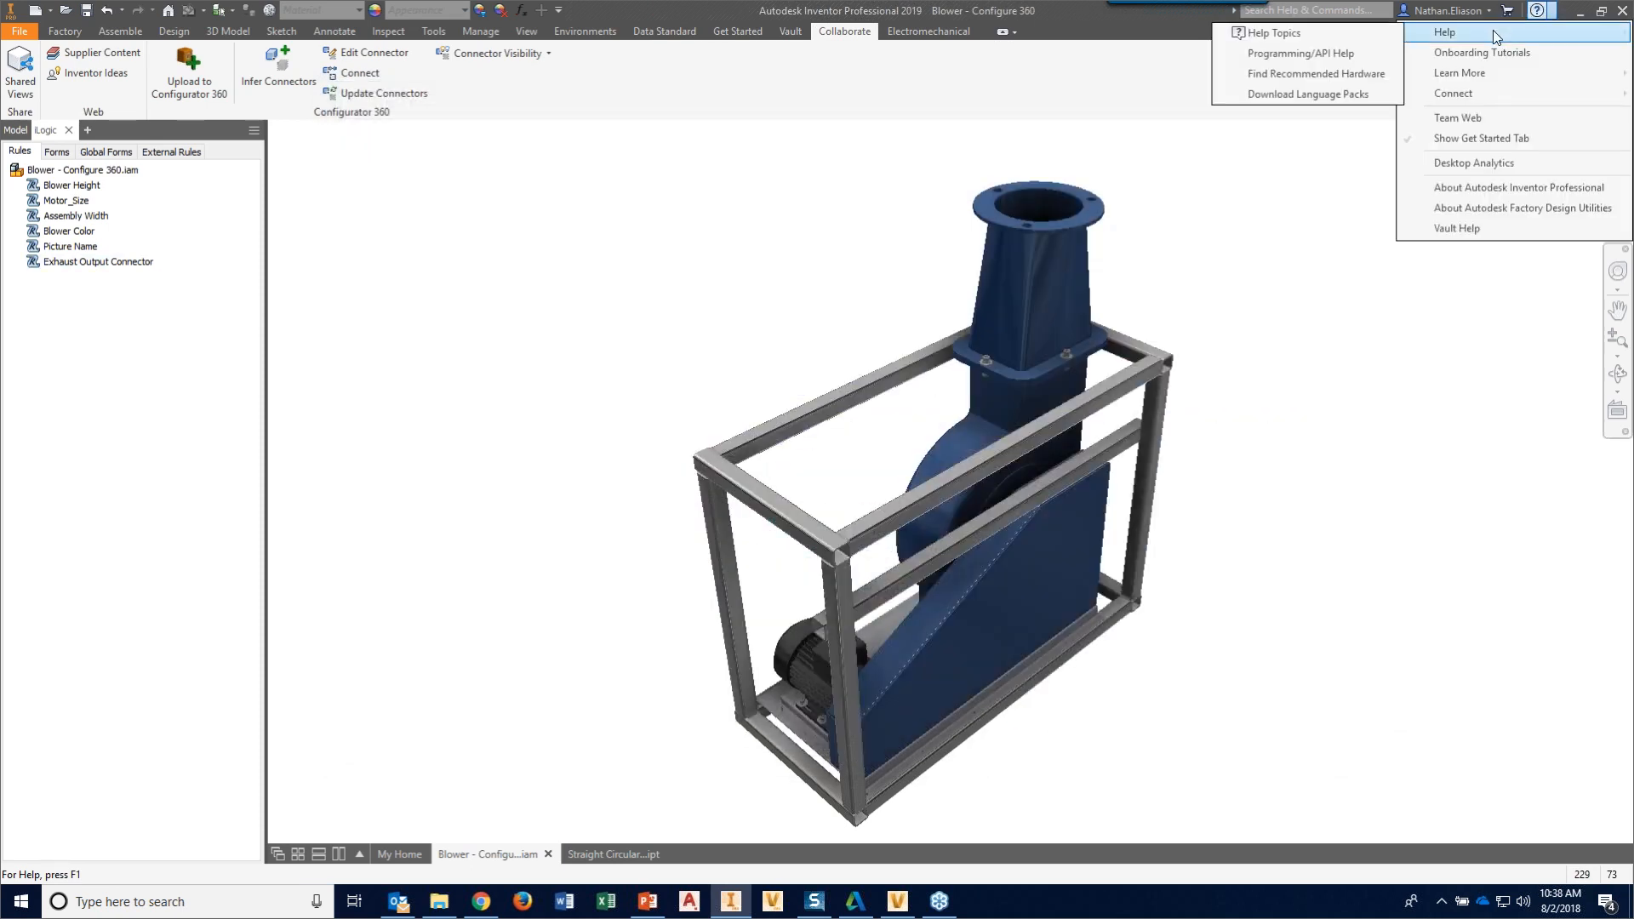
left_click(1319, 34)
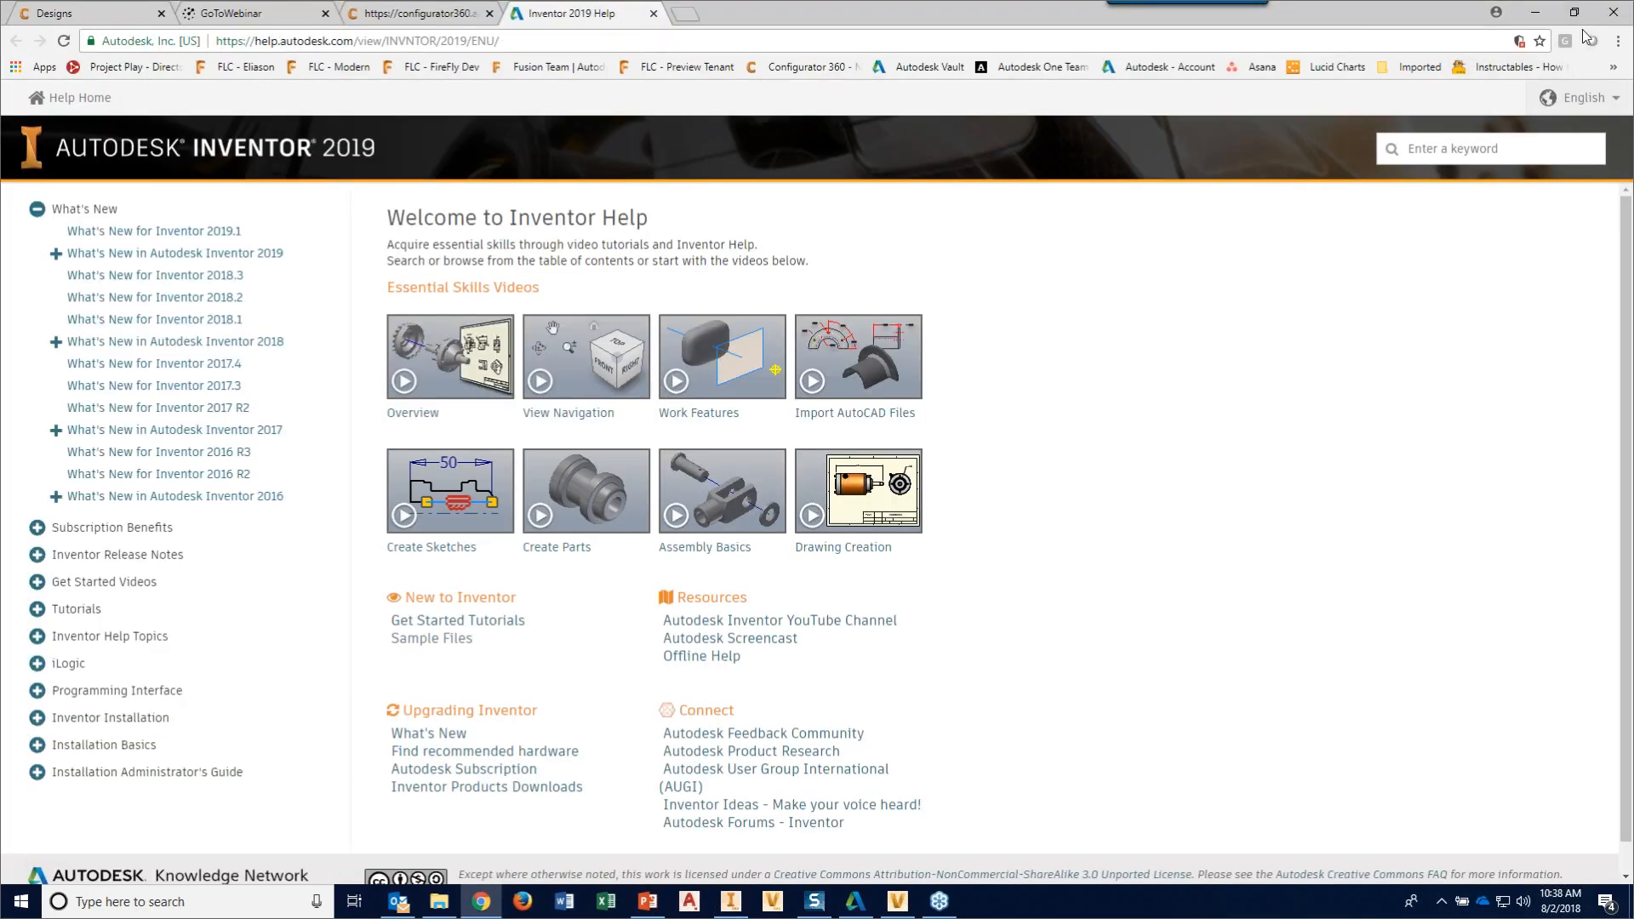
left_click(1617, 39)
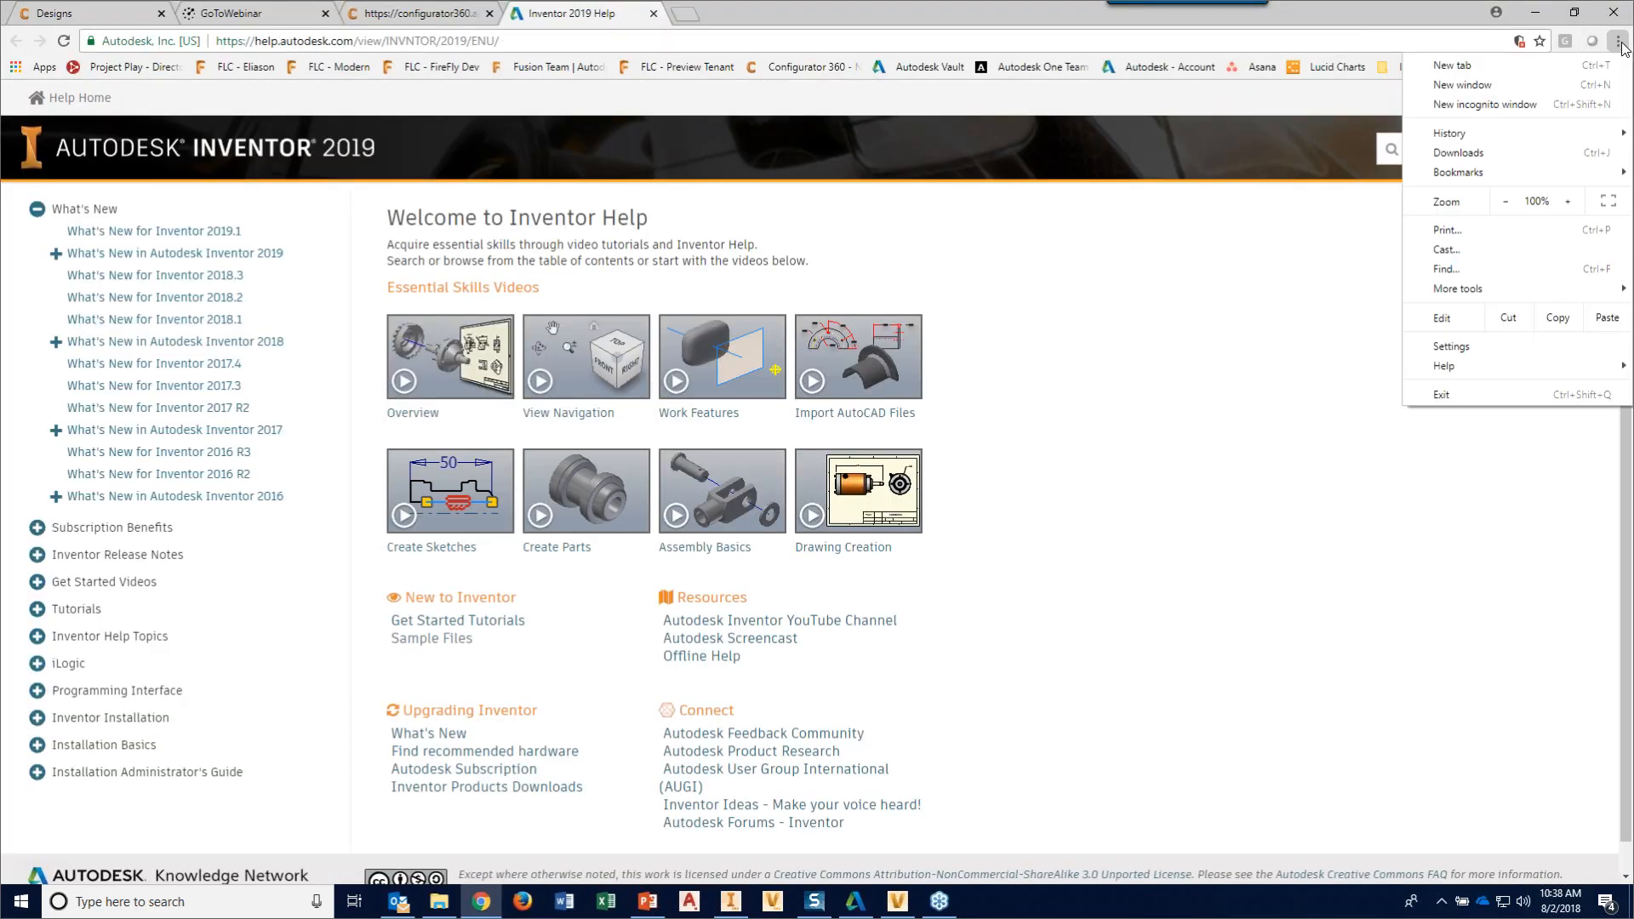
left_click(1241, 259)
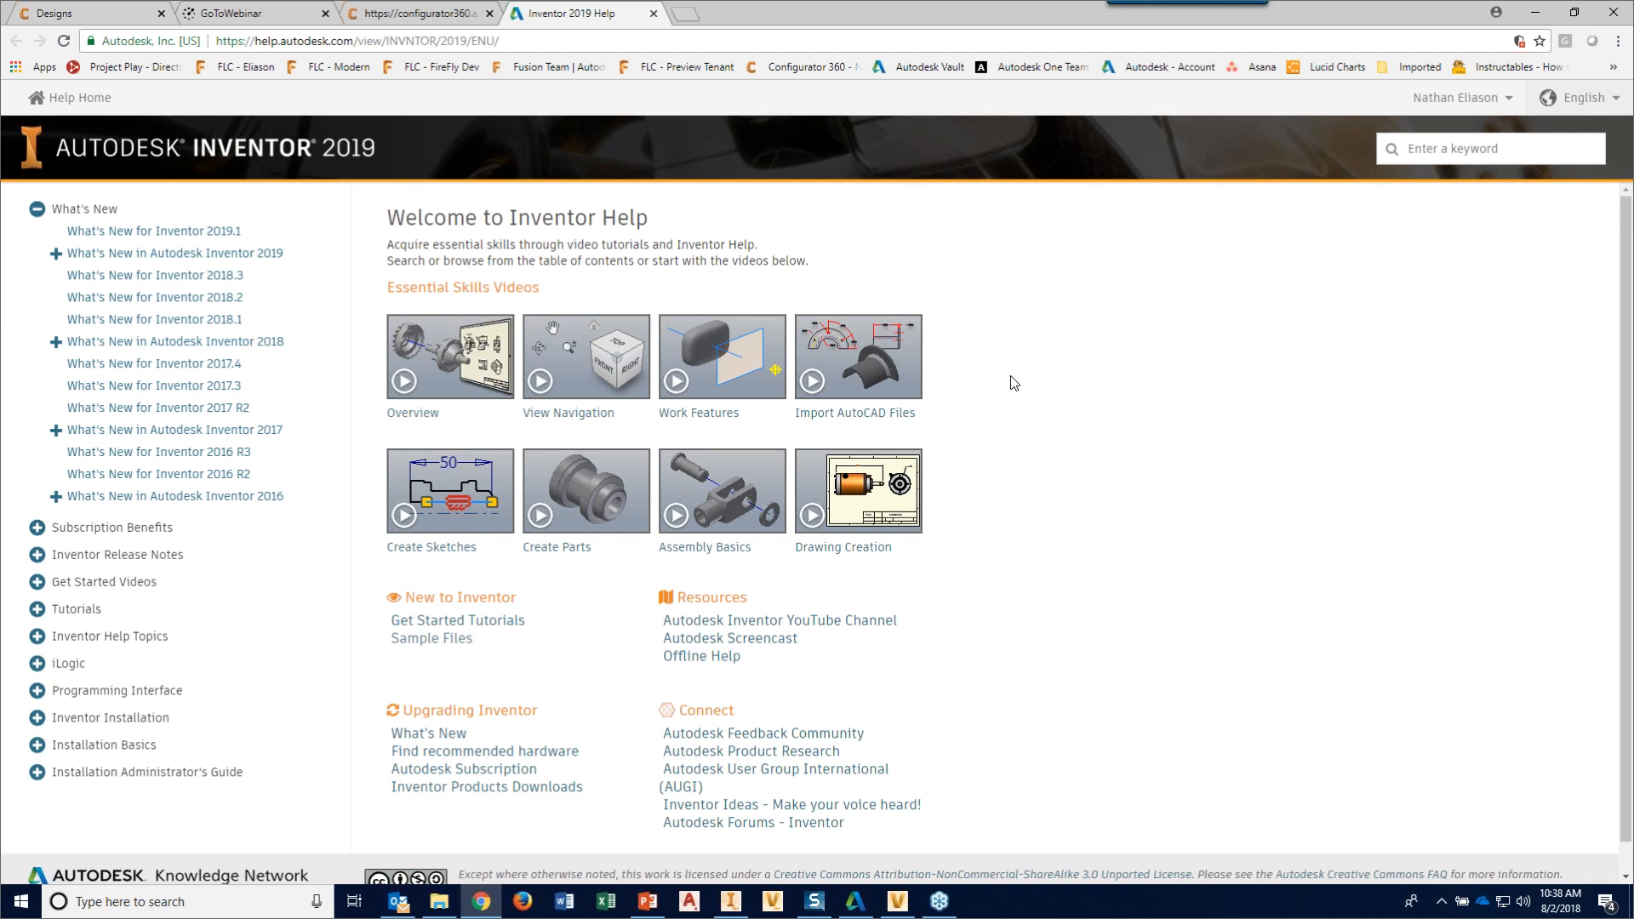
- Expand the iLogic help section and open the About iLogic Functionality page
left_click(38, 665)
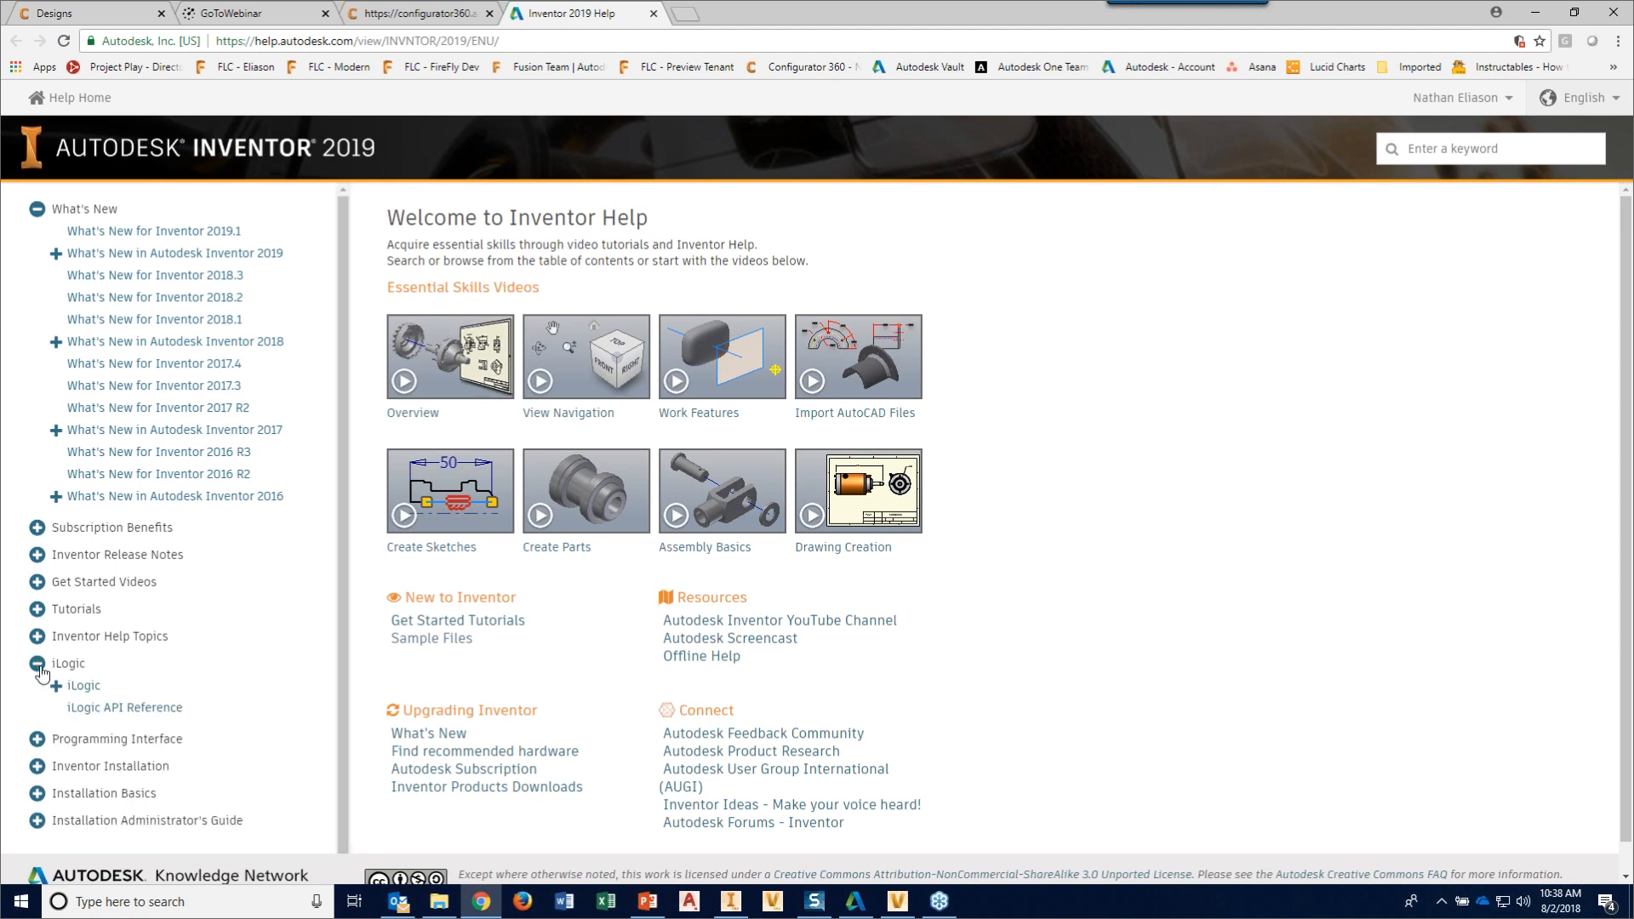
left_click(55, 676)
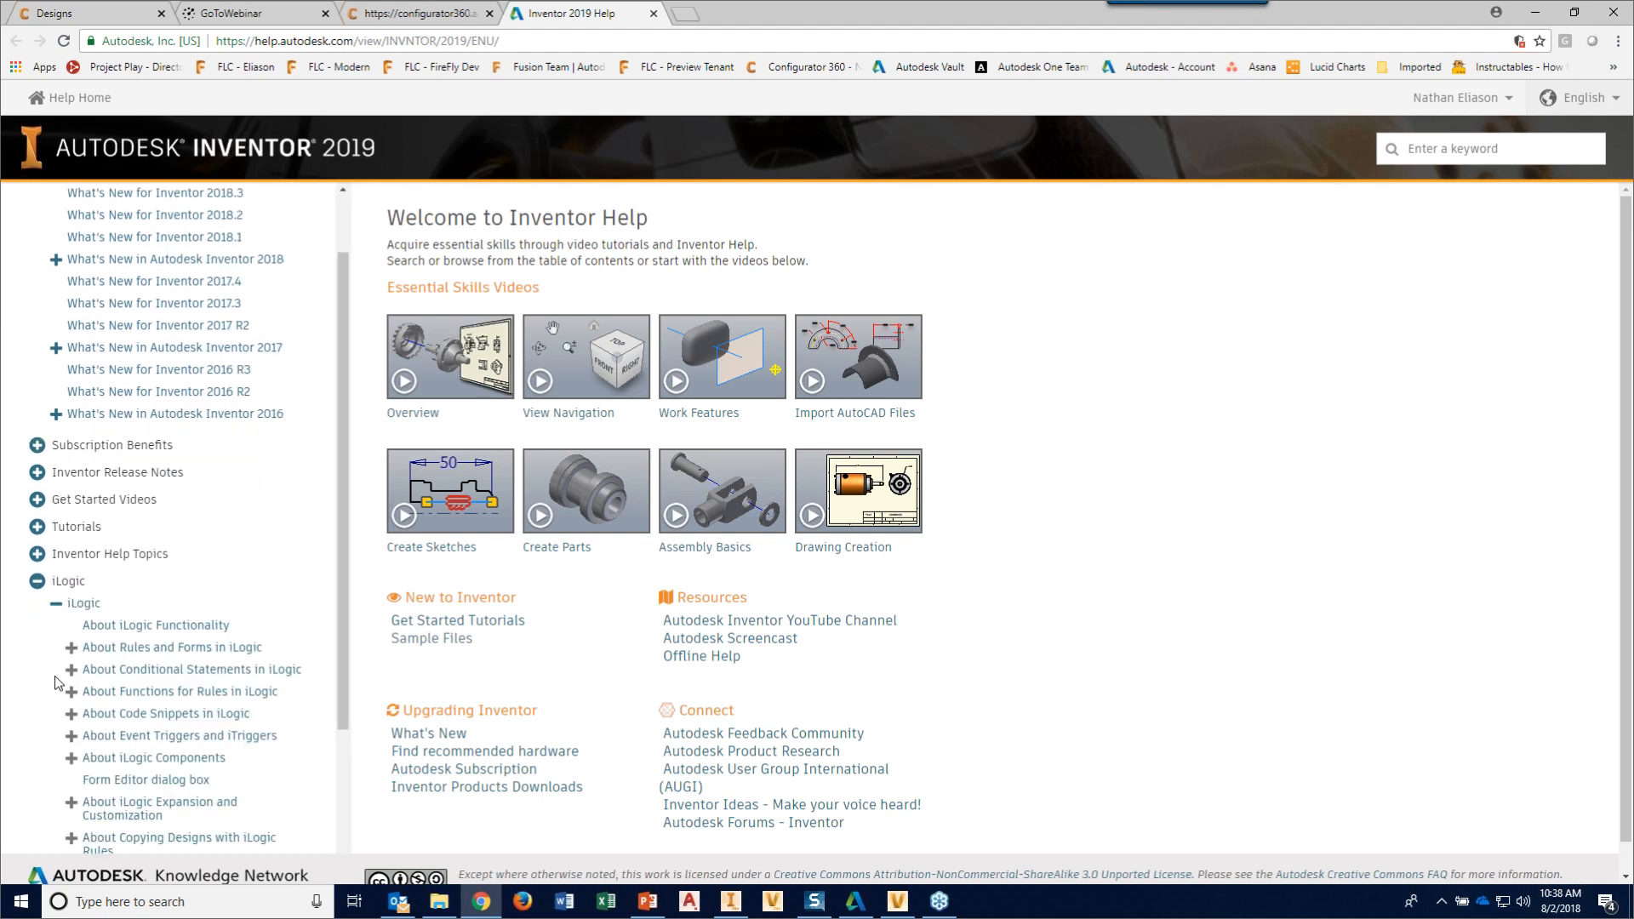
scroll(58, 682, "down", 3)
left_click(132, 422)
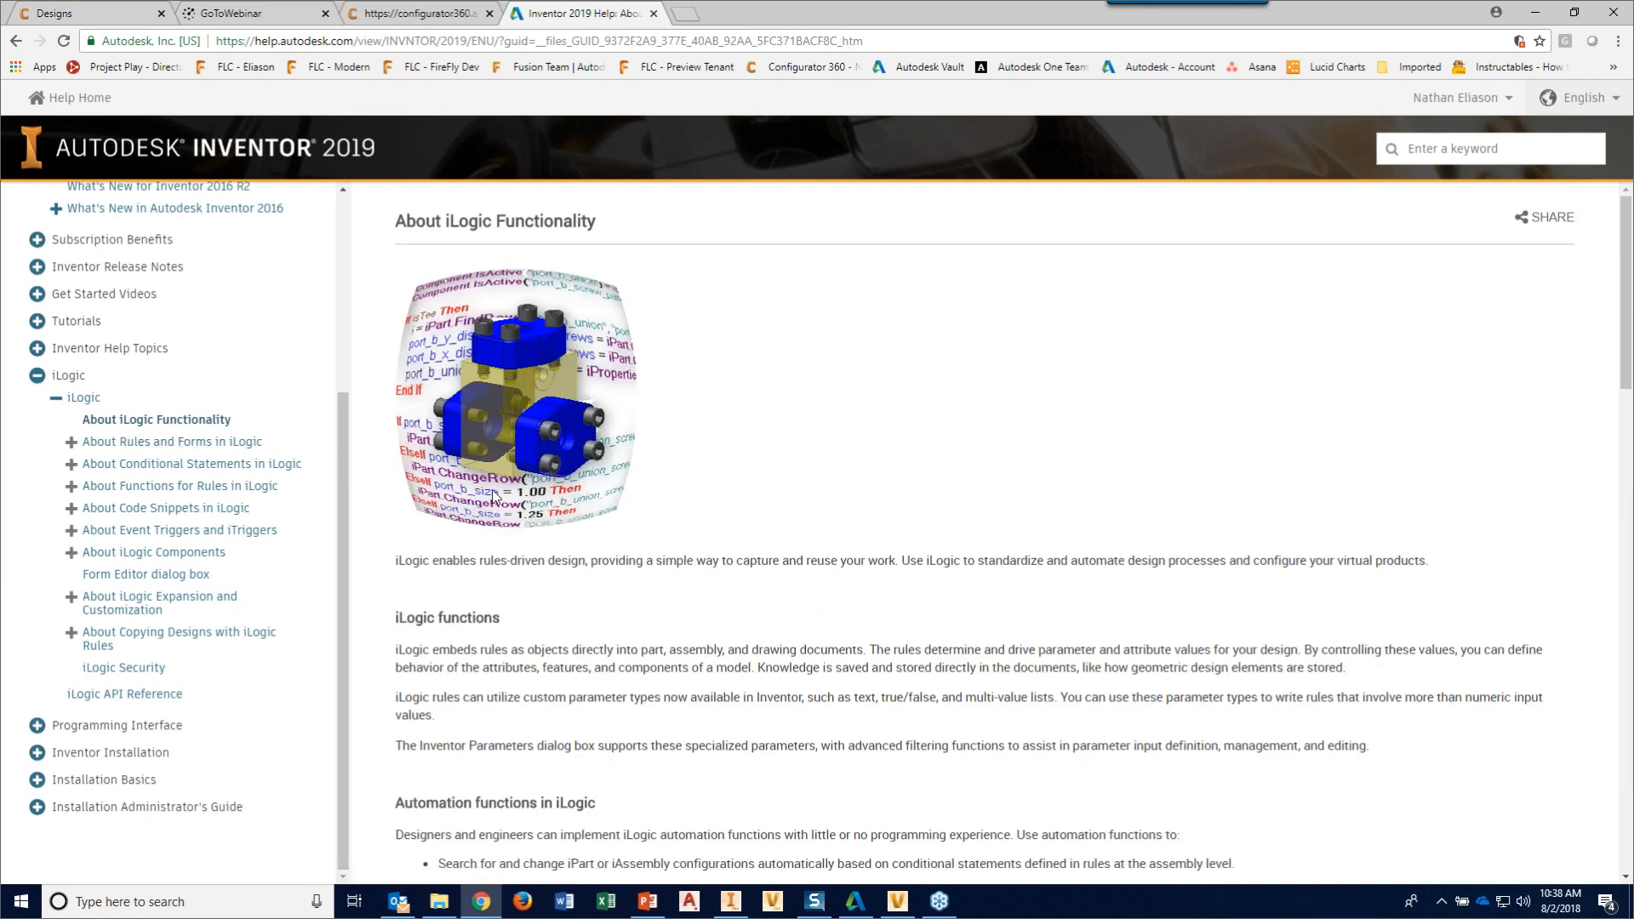
- Examine the iLogic help topics on rules and forms, conditional statements, and functions for rules, and collapse these sections again
left_click(71, 443)
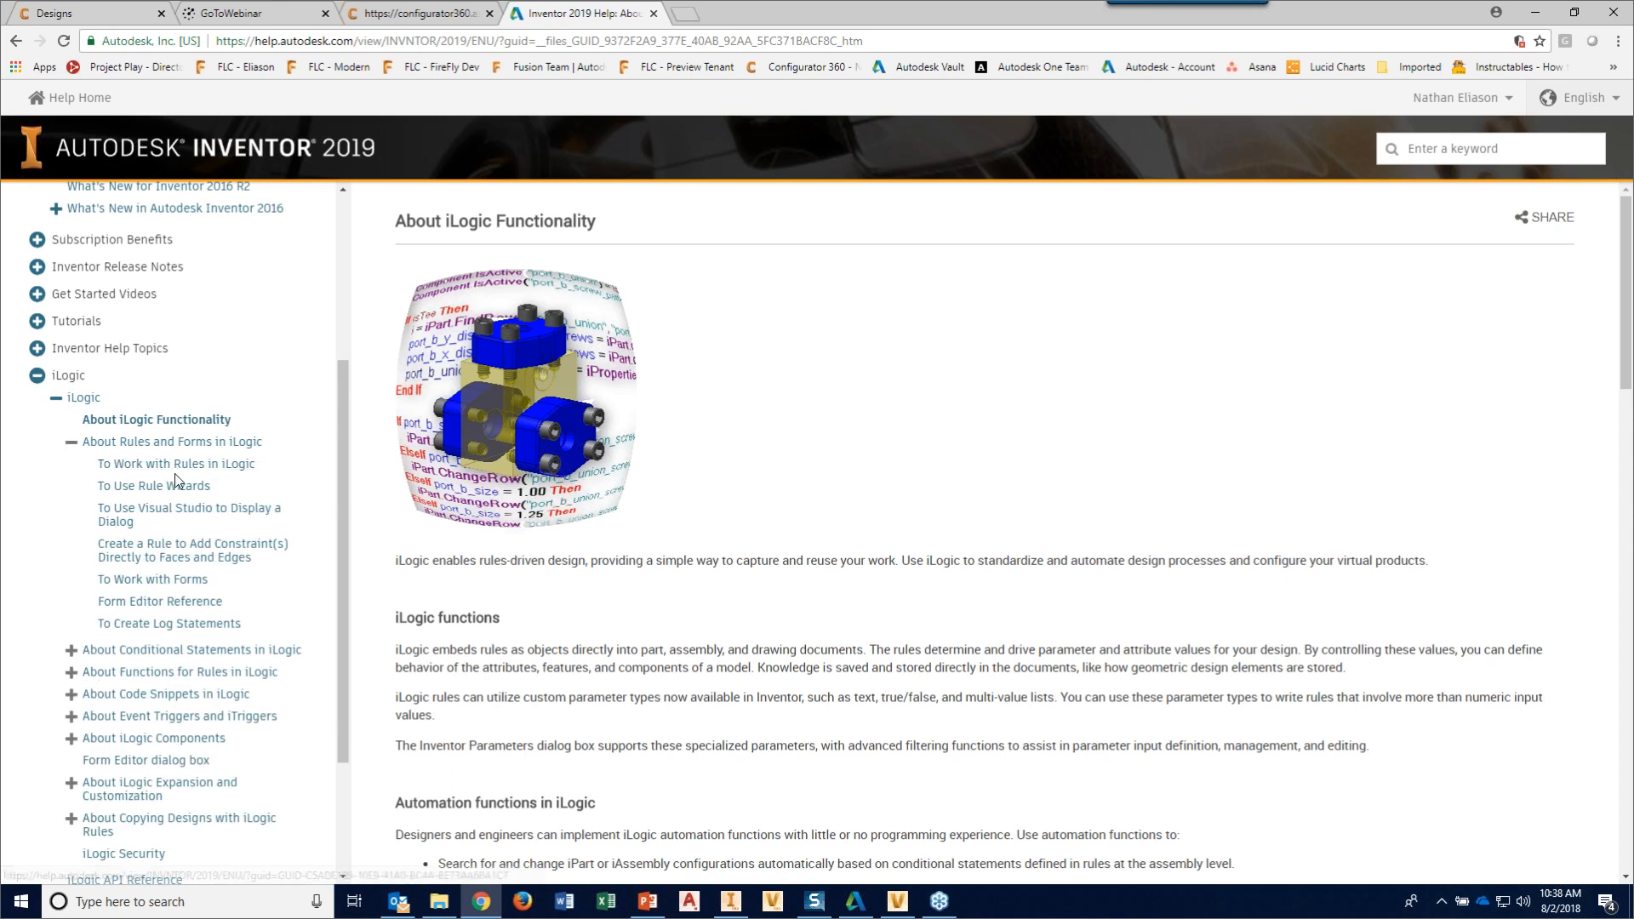
left_click(72, 650)
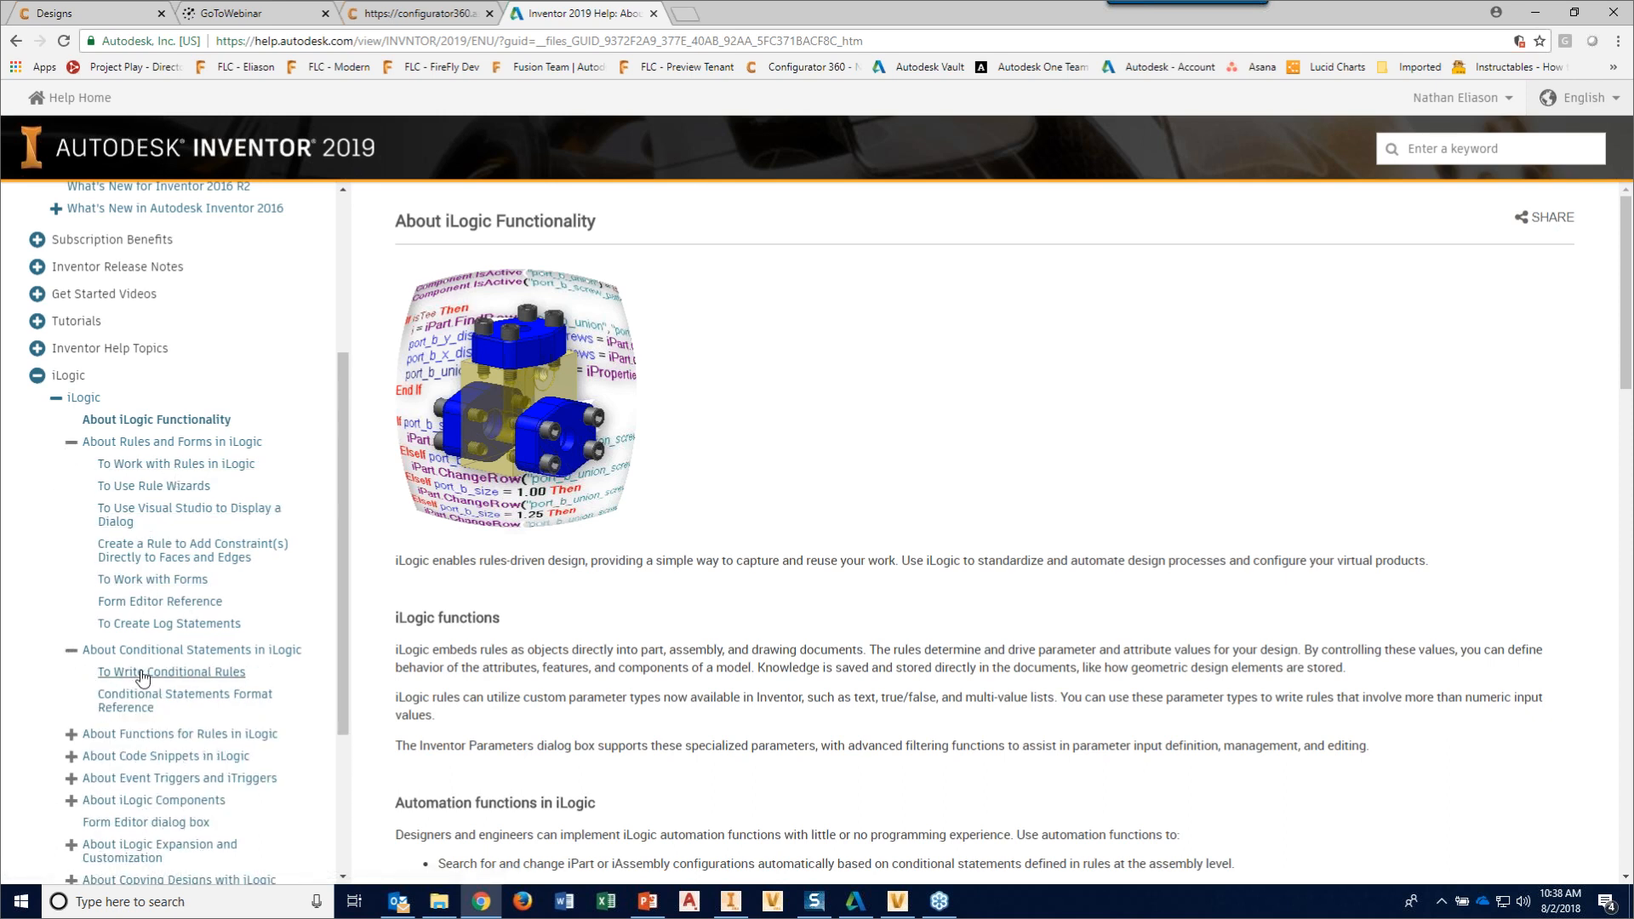
scroll(143, 678, "down", 3)
left_click(71, 486)
scroll(244, 531, "down", 4)
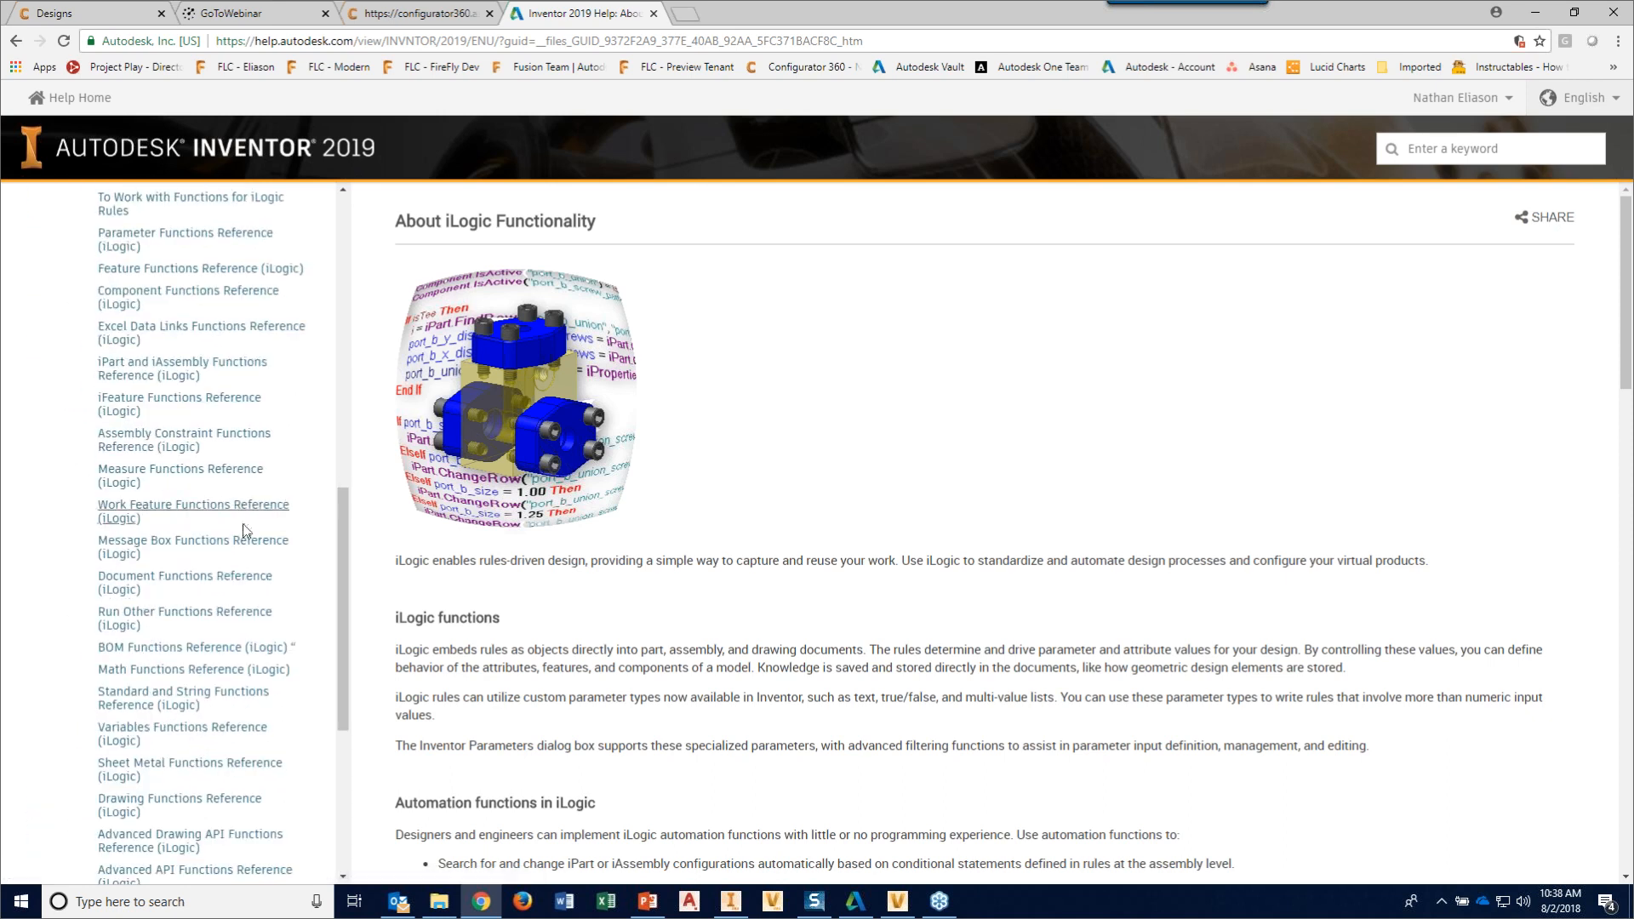
scroll(149, 672, "up", 4)
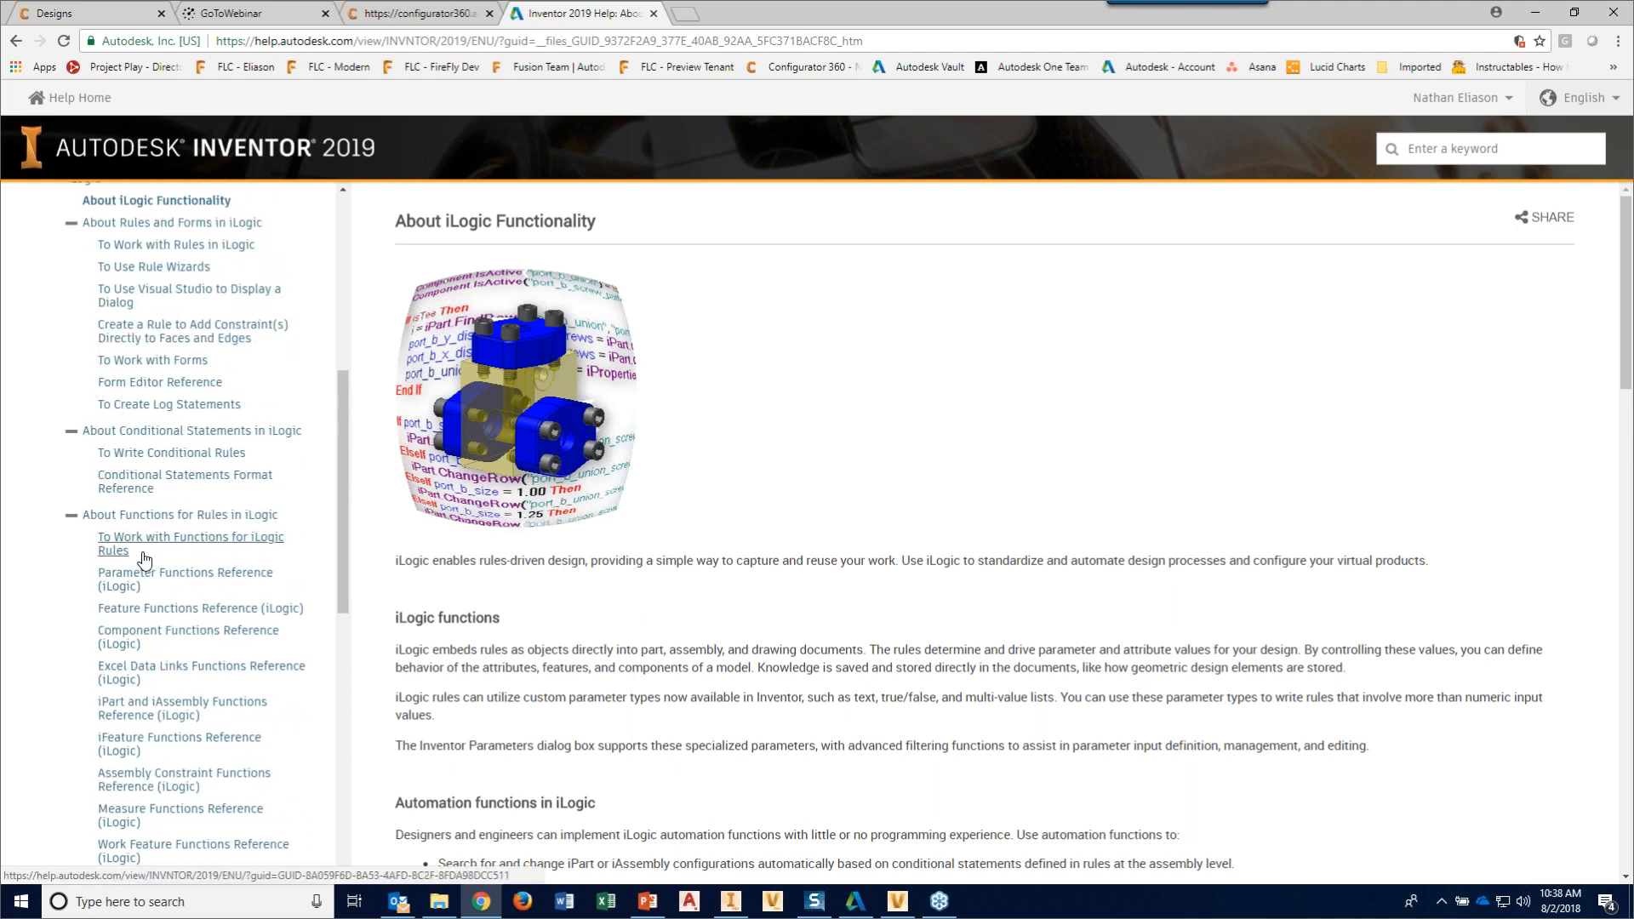
left_click(71, 515)
left_click(72, 432)
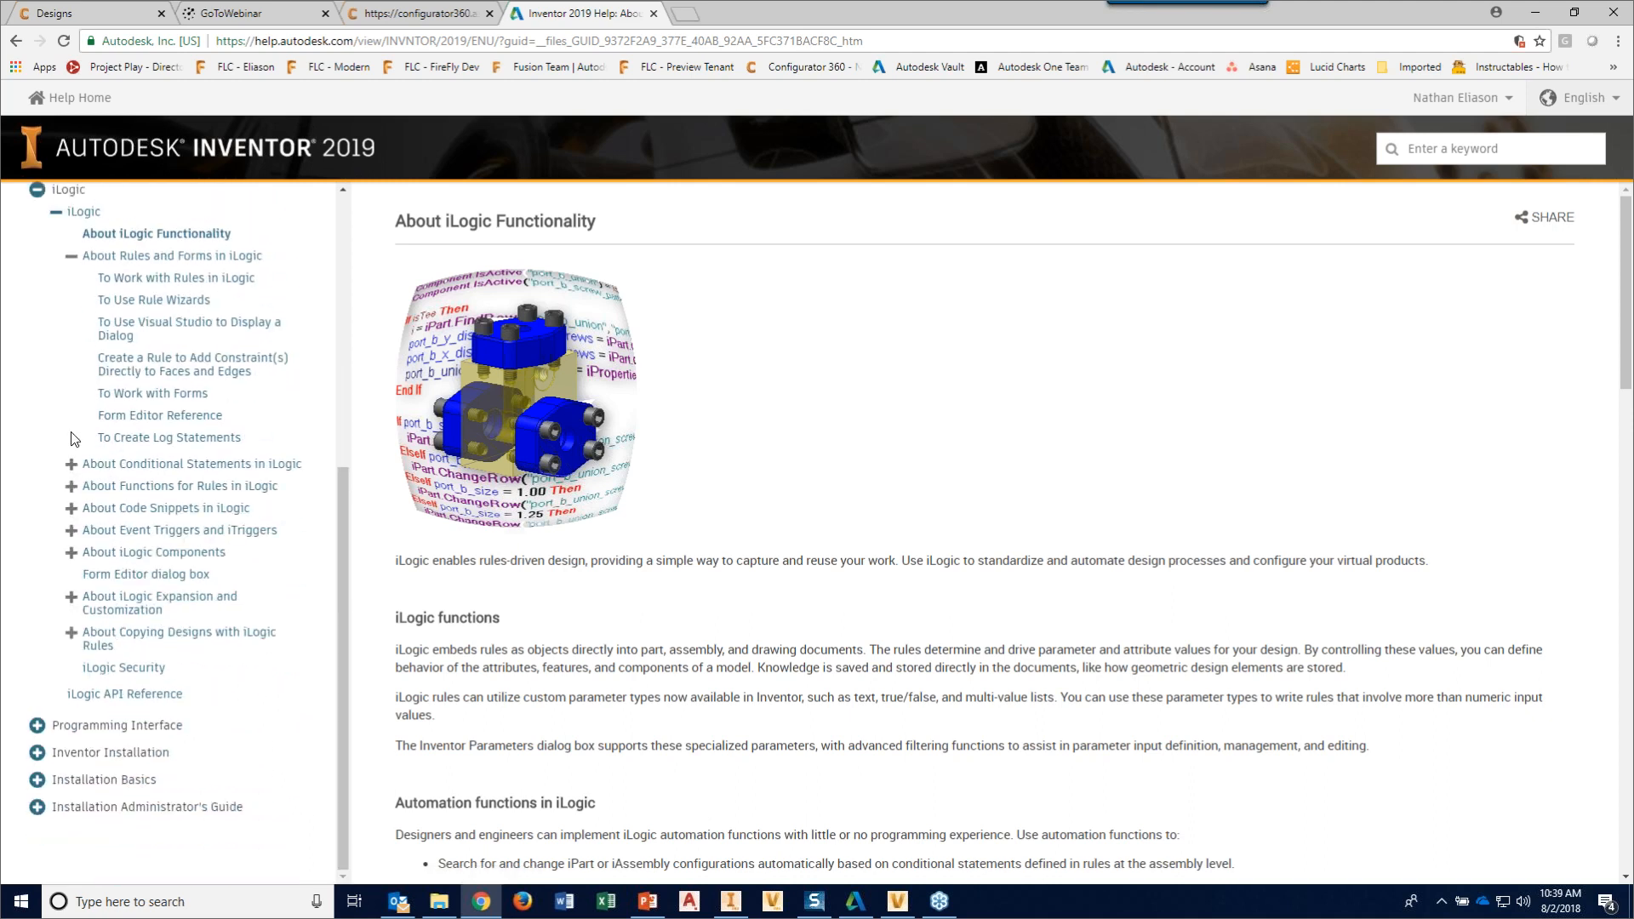
scroll(120, 681, "up", 3)
left_click(71, 511)
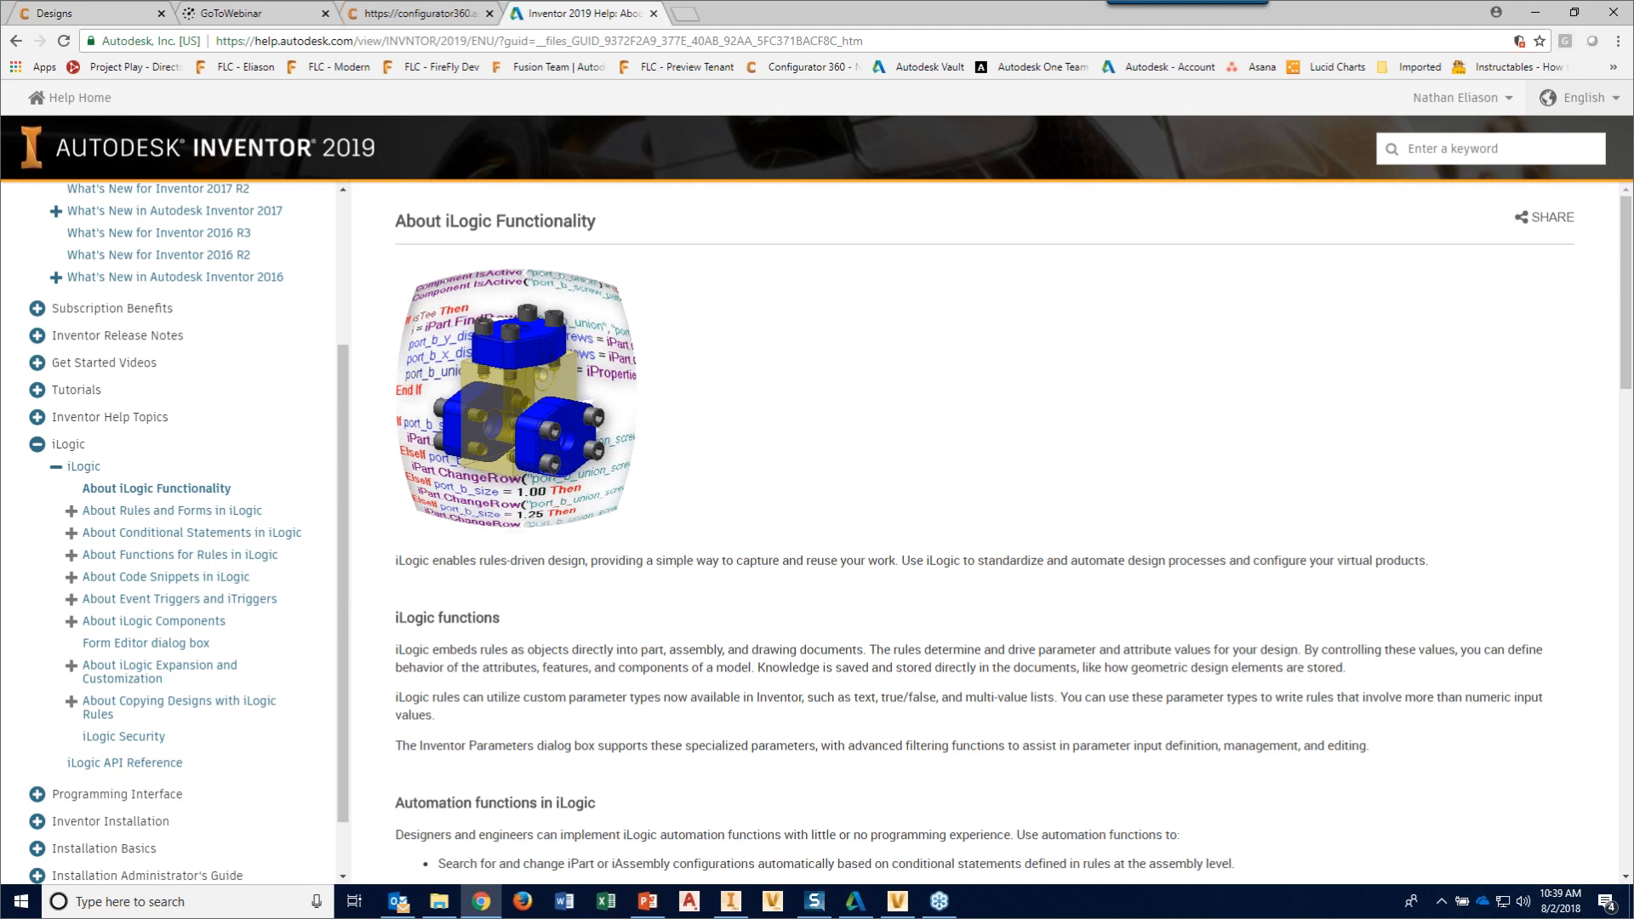
- Check the blower assembly in Inventor, return to the browser help, and open Autodesk Inventor Tutorials from the Tutorial Archive
left_click(730, 901)
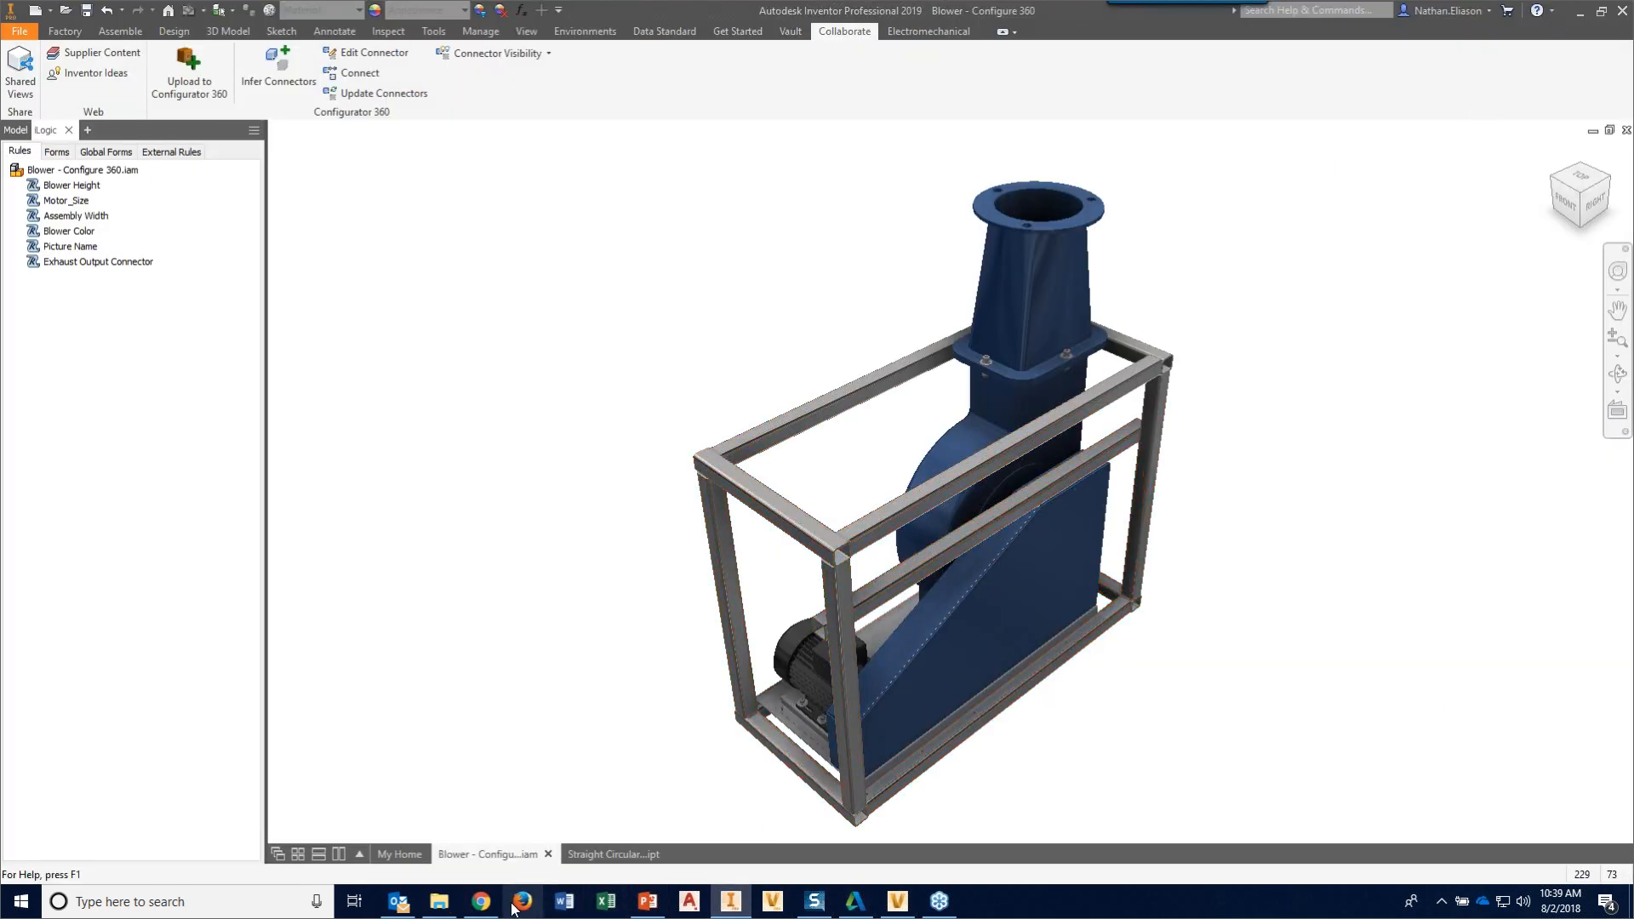
left_click(483, 901)
scroll(220, 754, "down", 1)
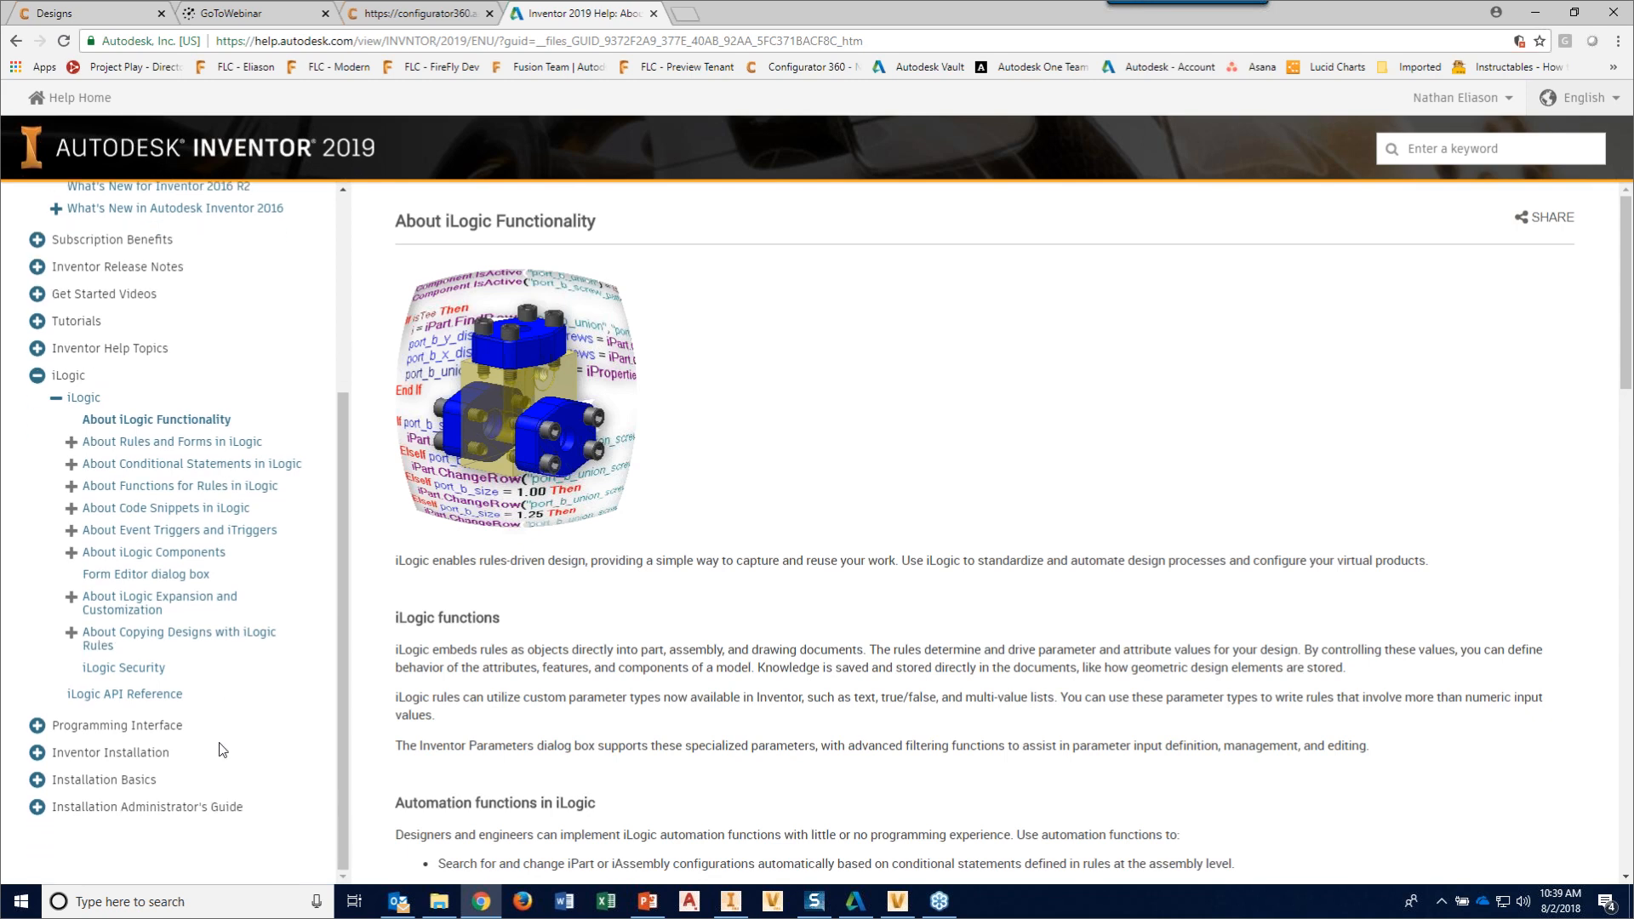
scroll(220, 750, "up", 4)
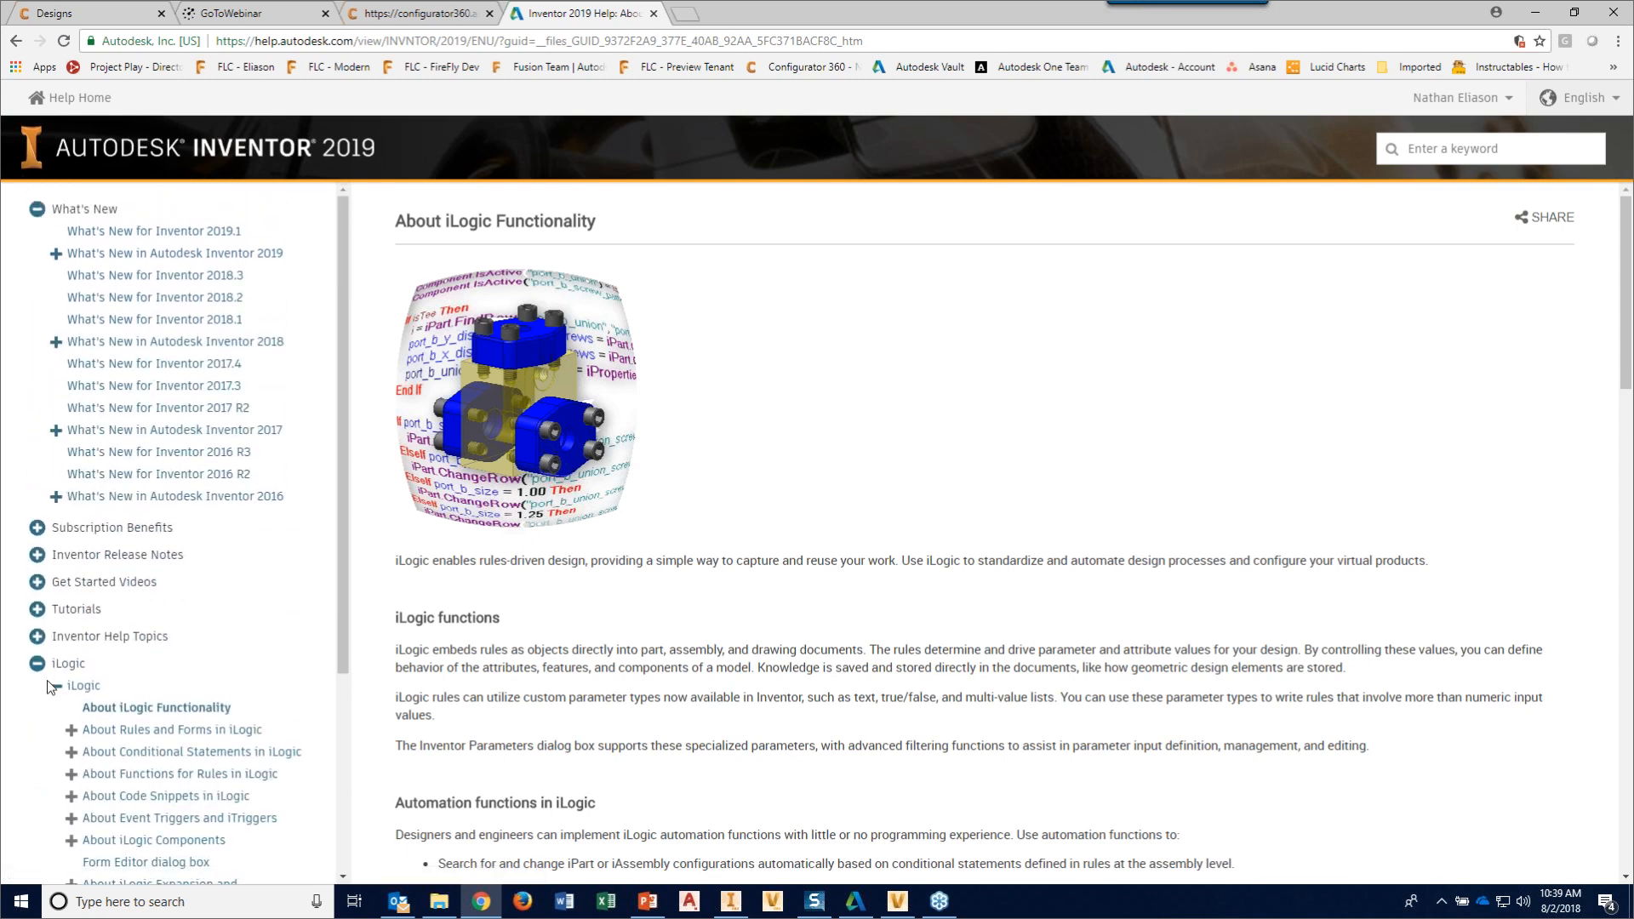
left_click(37, 610)
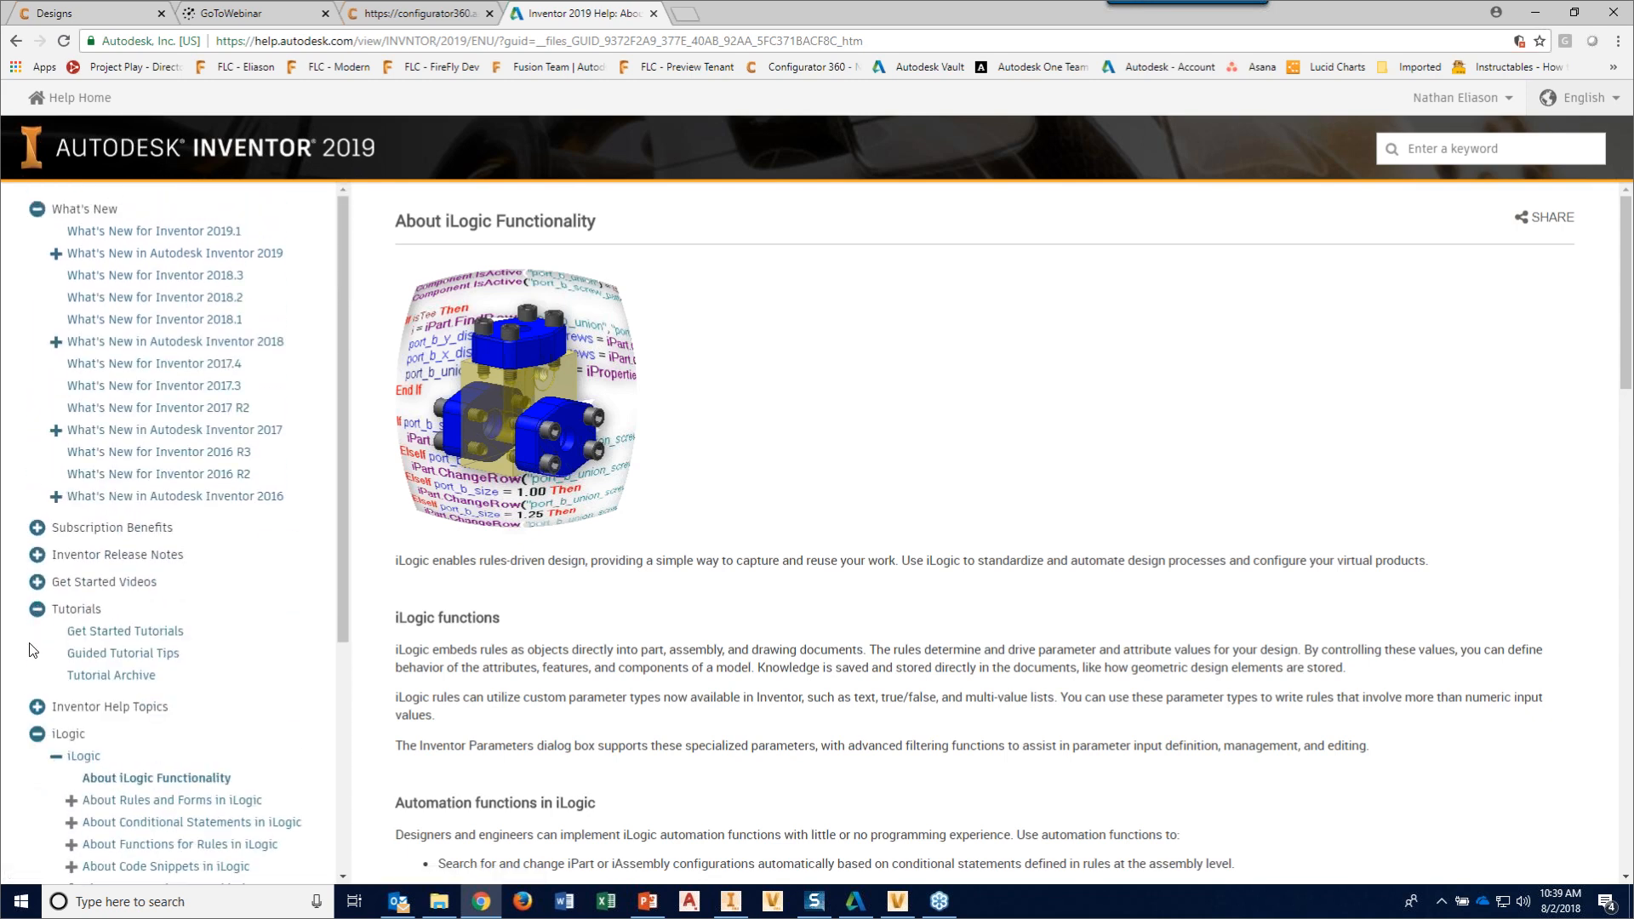
left_click(96, 677)
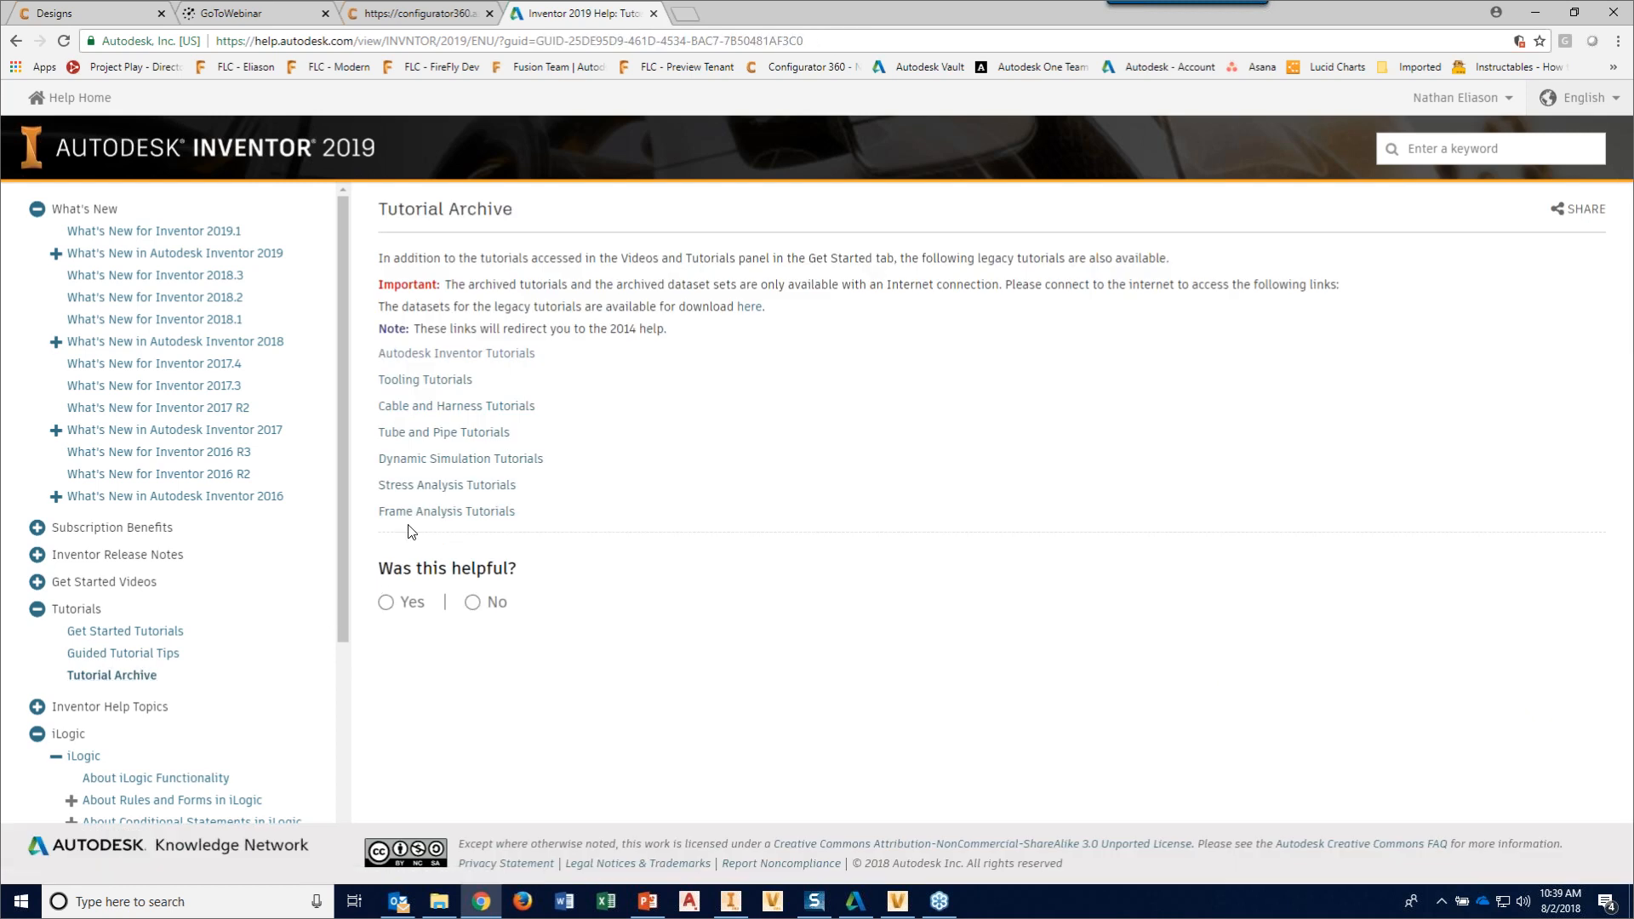
left_click(433, 354)
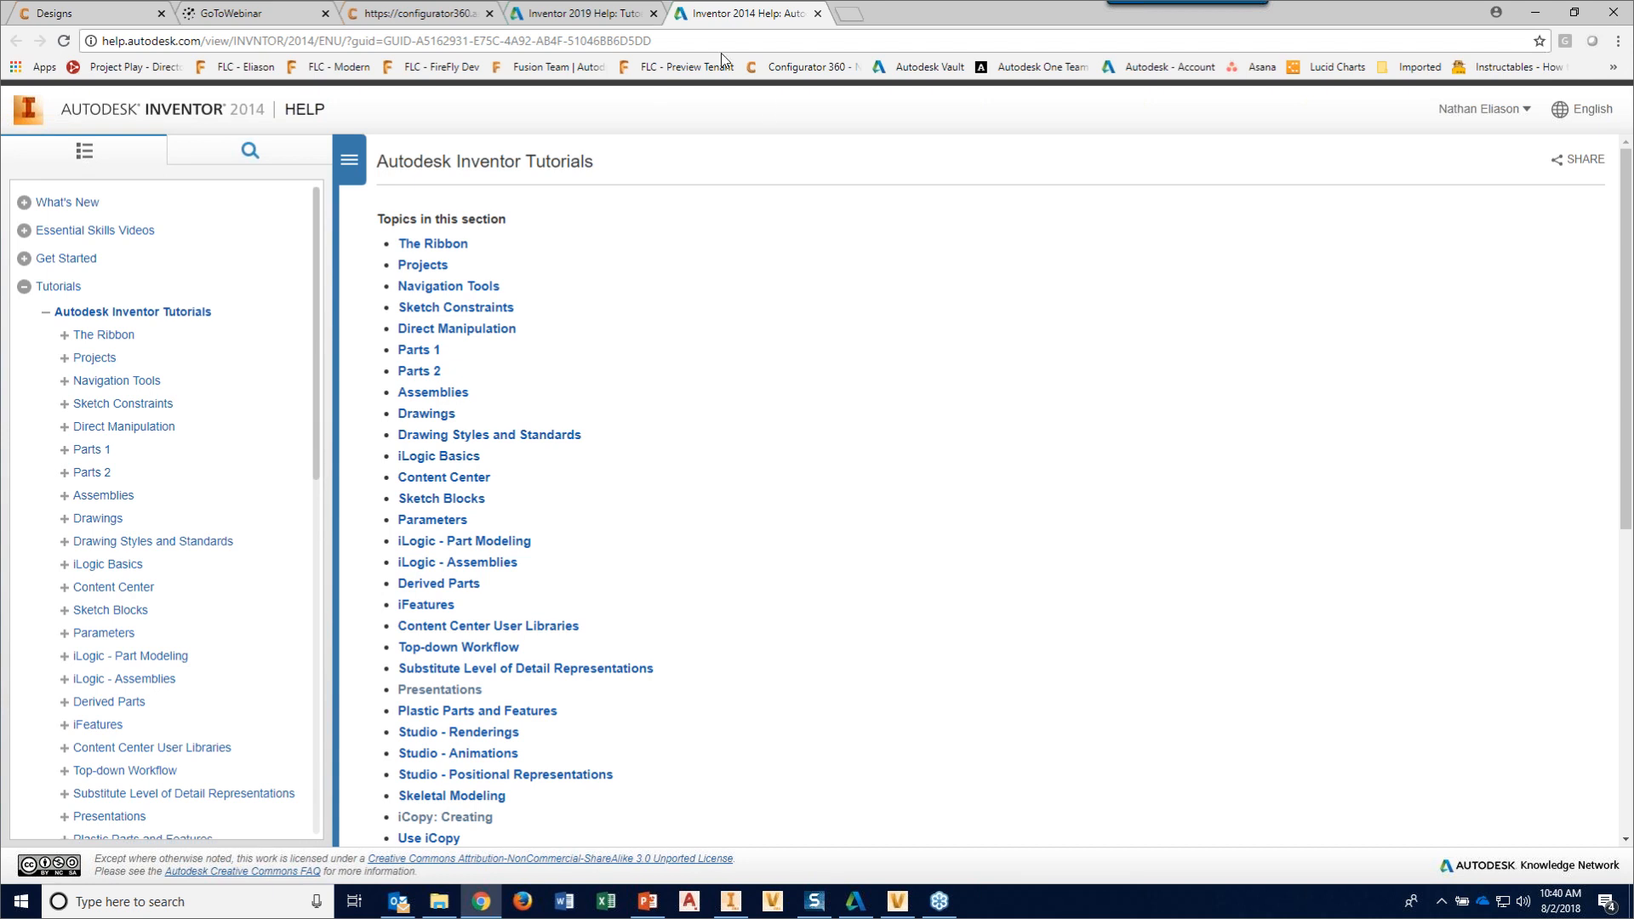
- Return to the Inventor 2019 help and open the iLogic Enhancements page under What's New in Autodesk Inventor 2019, General
left_click(542, 12)
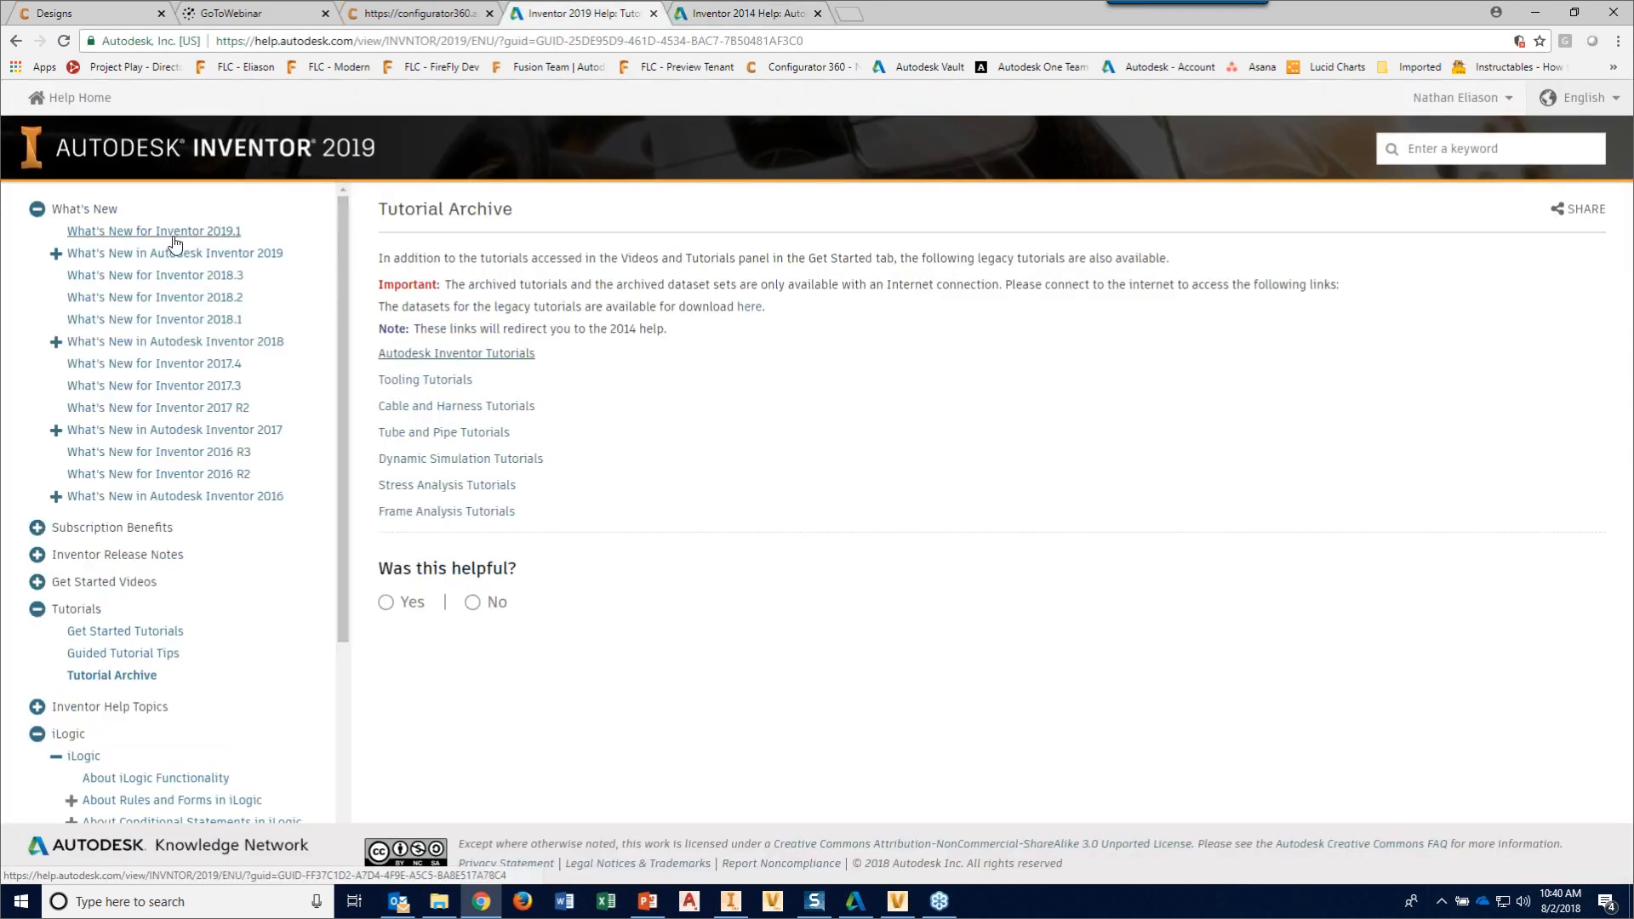
left_click(104, 255)
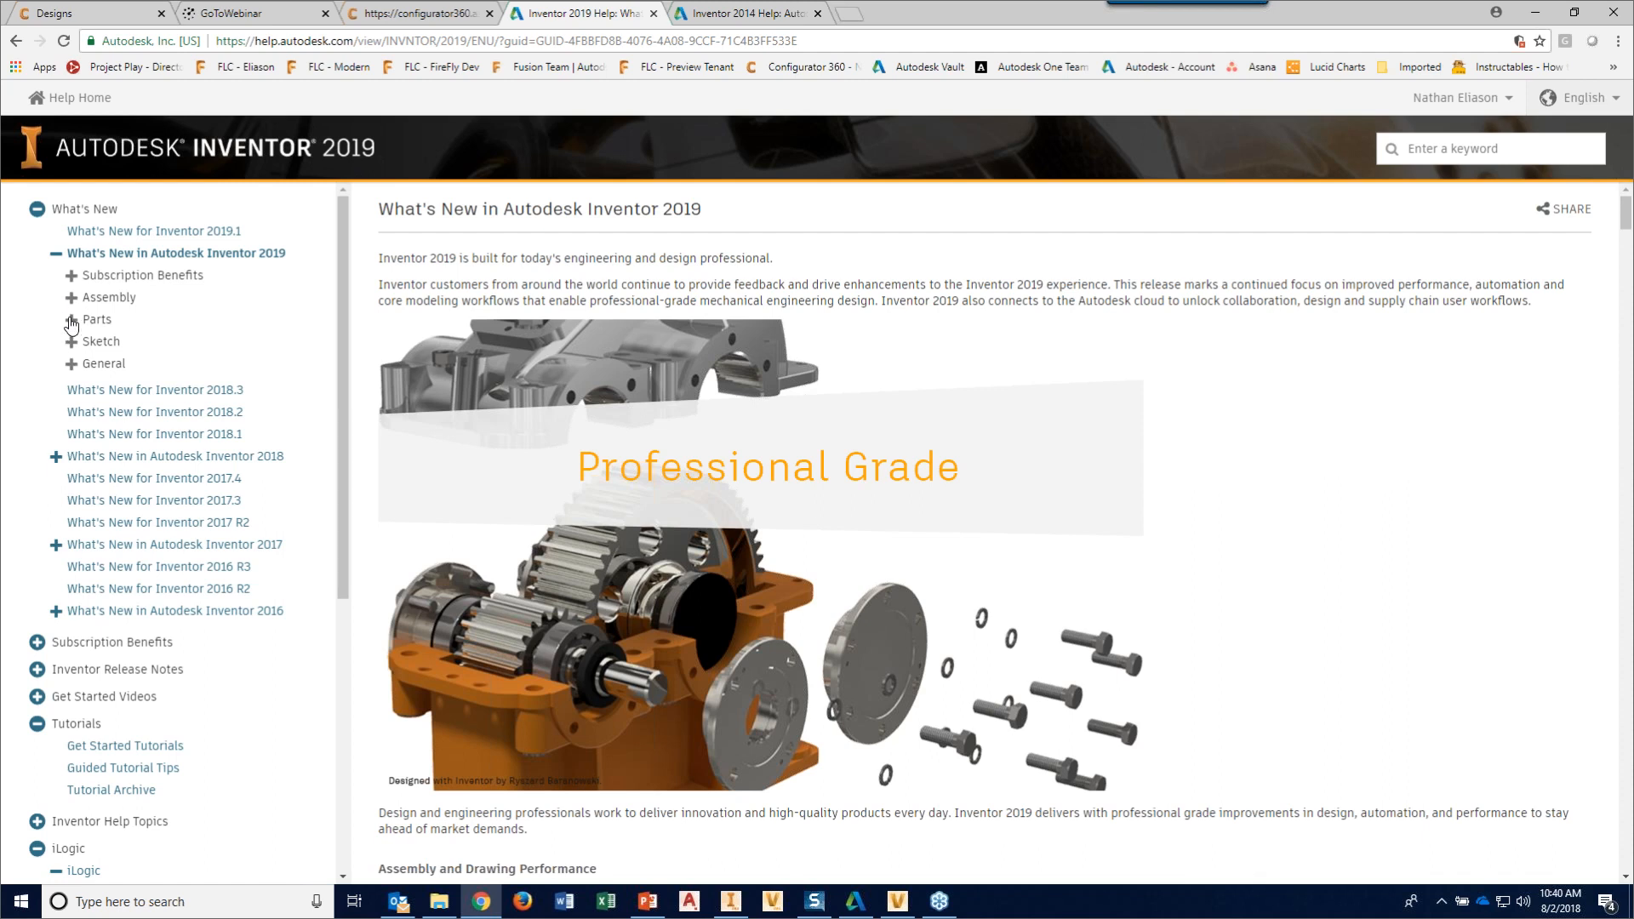
left_click(72, 364)
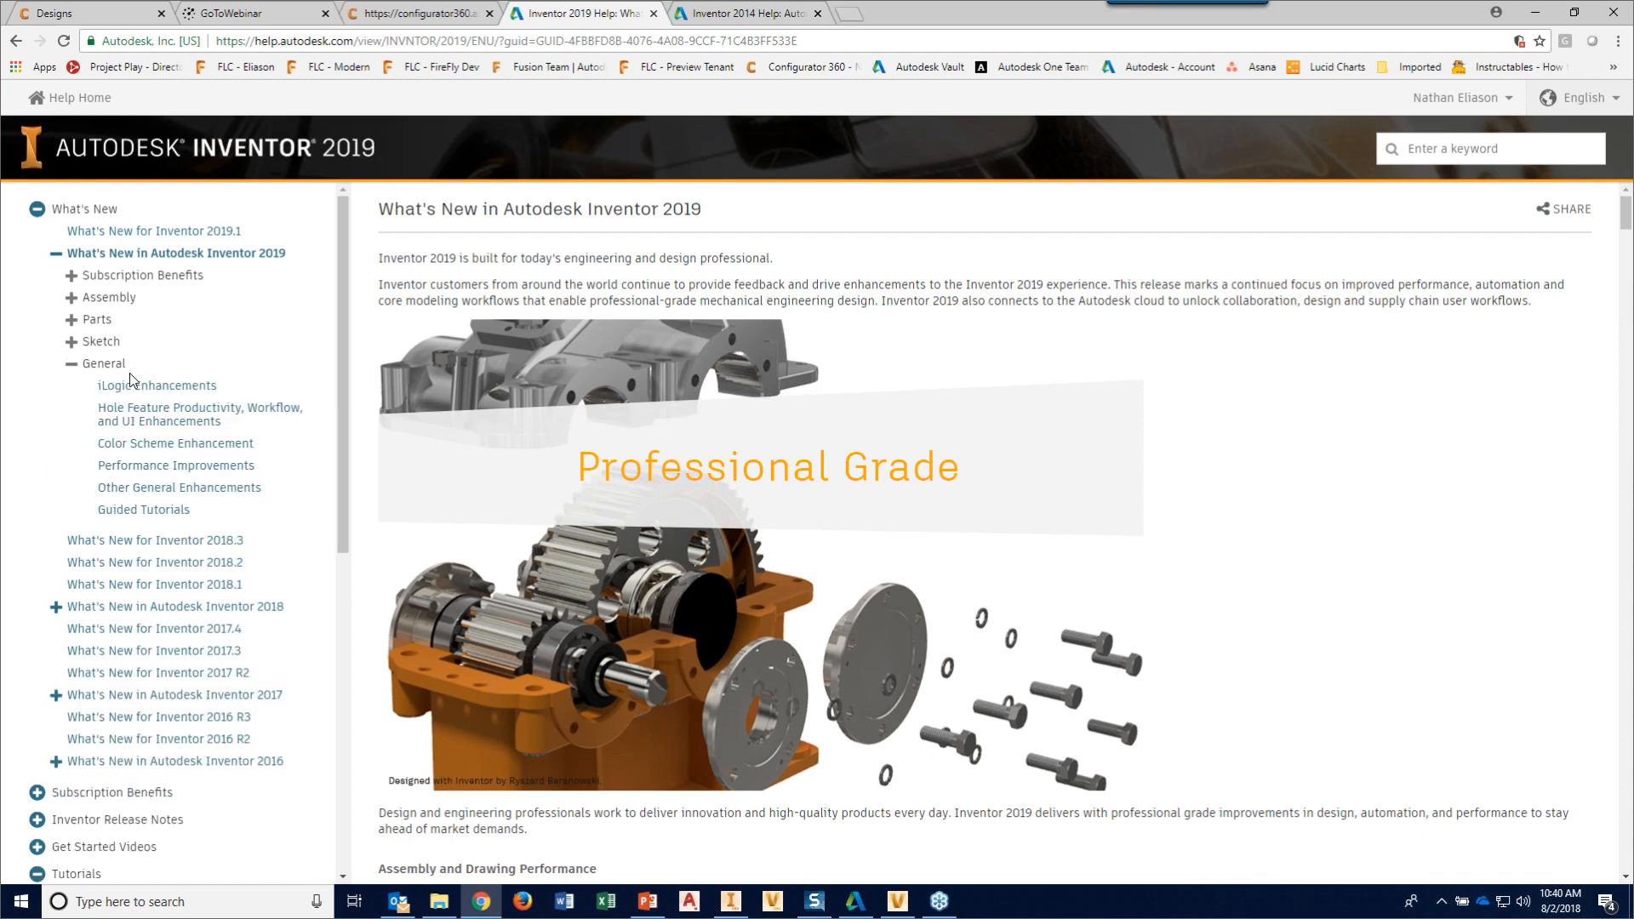
left_click(157, 388)
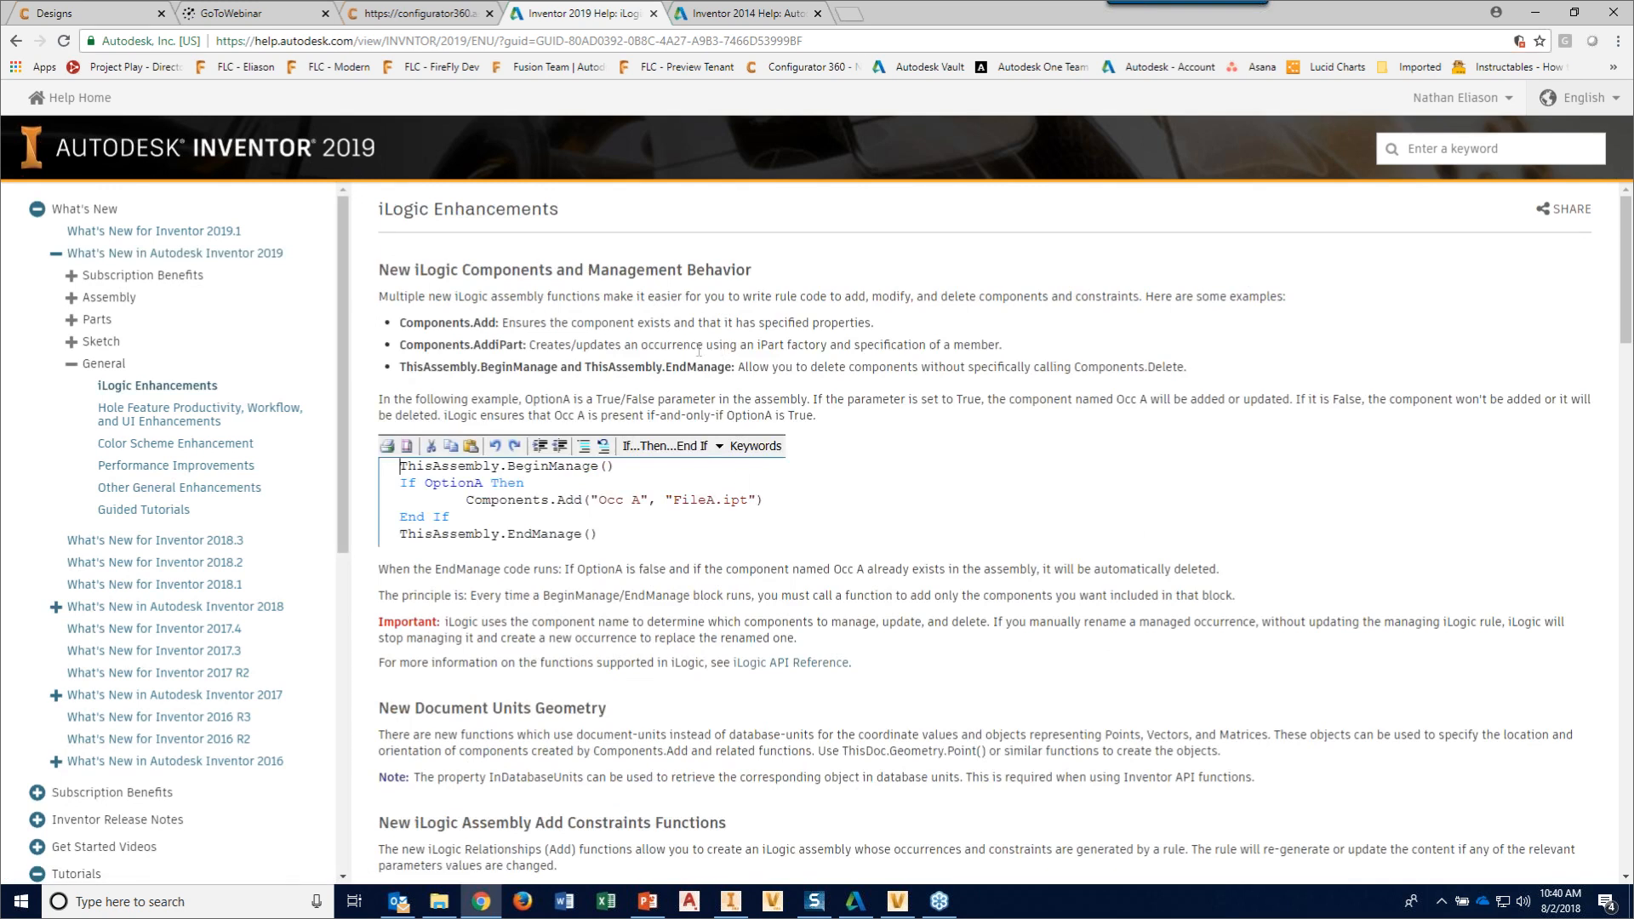
- Examine the iLogic enhancements from the new component functions through the help for functions section, and switch to Inventor
scroll(712, 608, "down", 4)
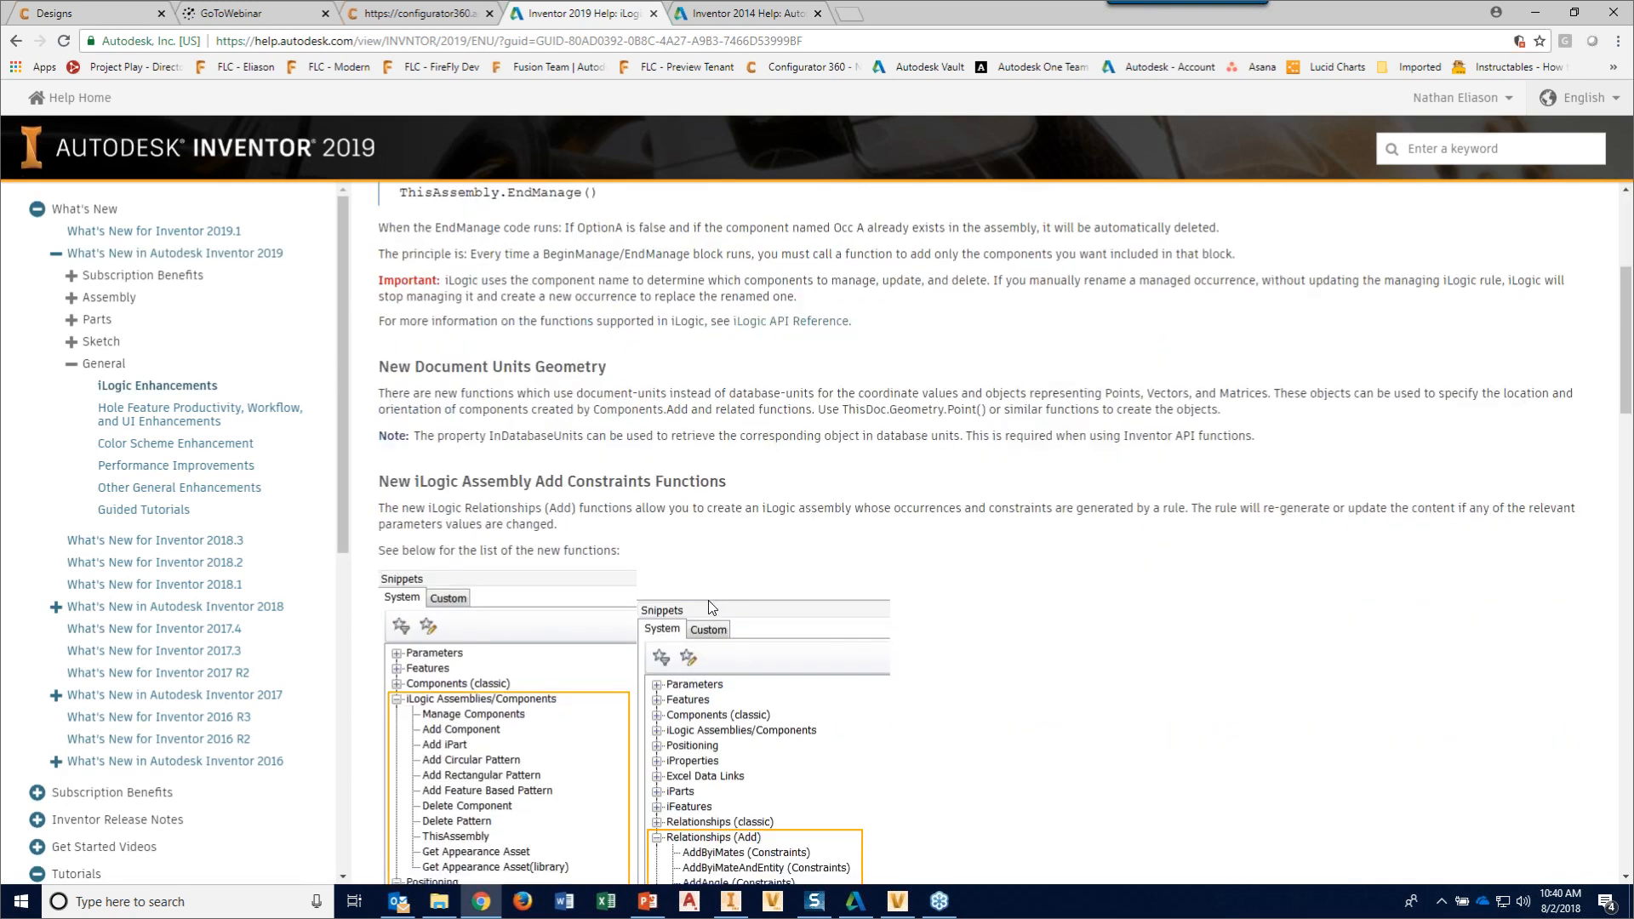
scroll(712, 607, "down", 7)
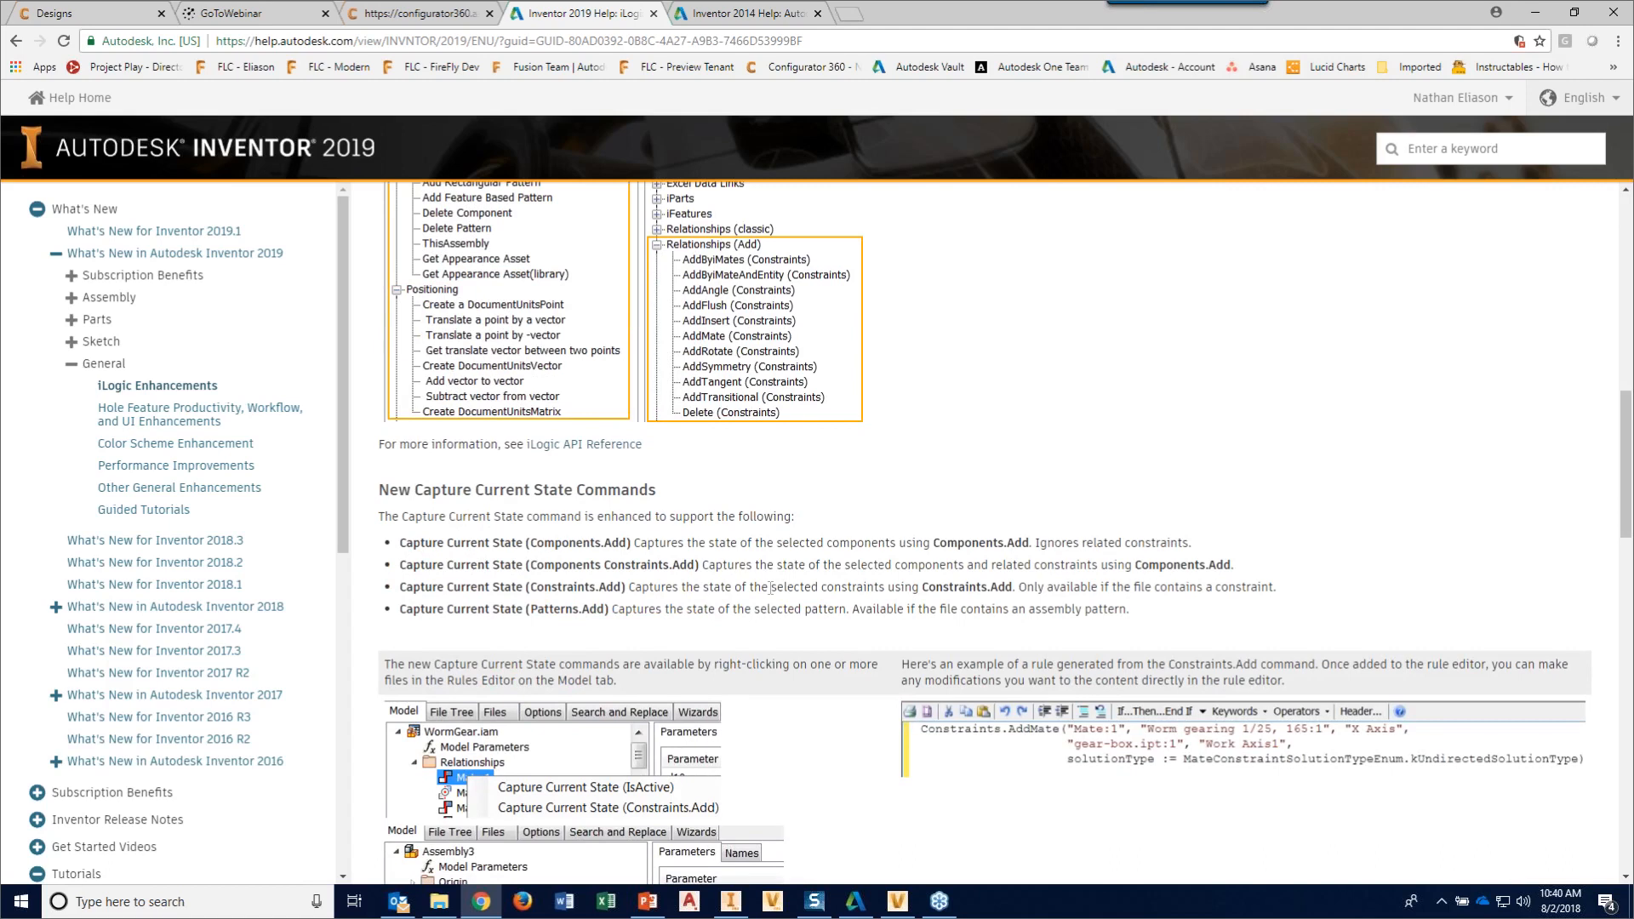
scroll(770, 588, "down", 9)
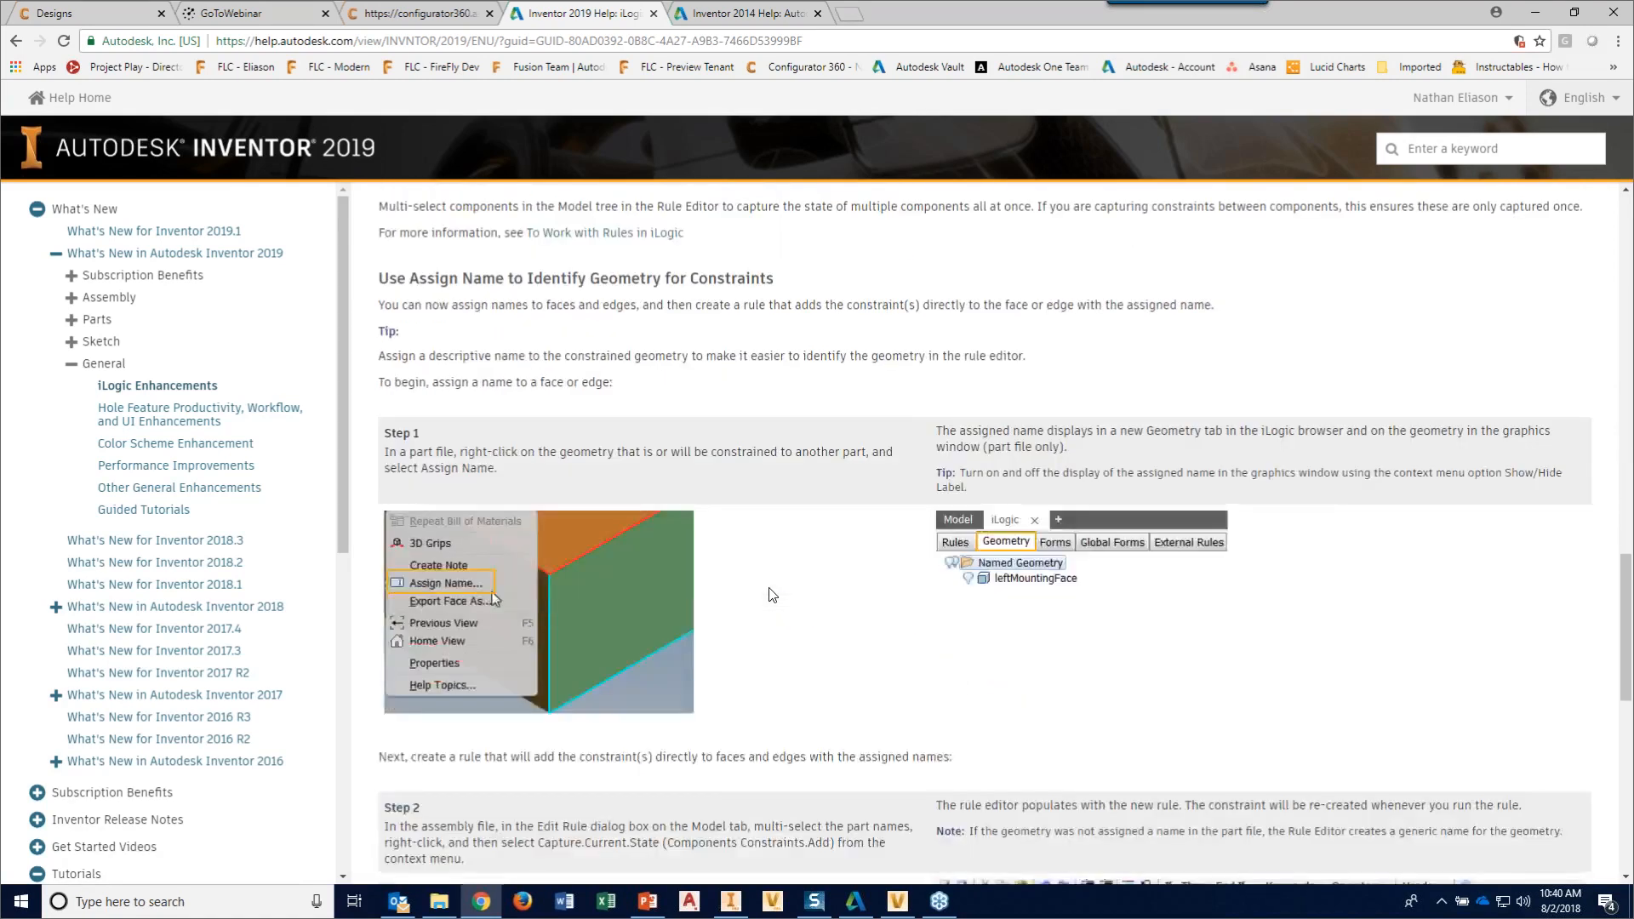
scroll(773, 594, "down", 7)
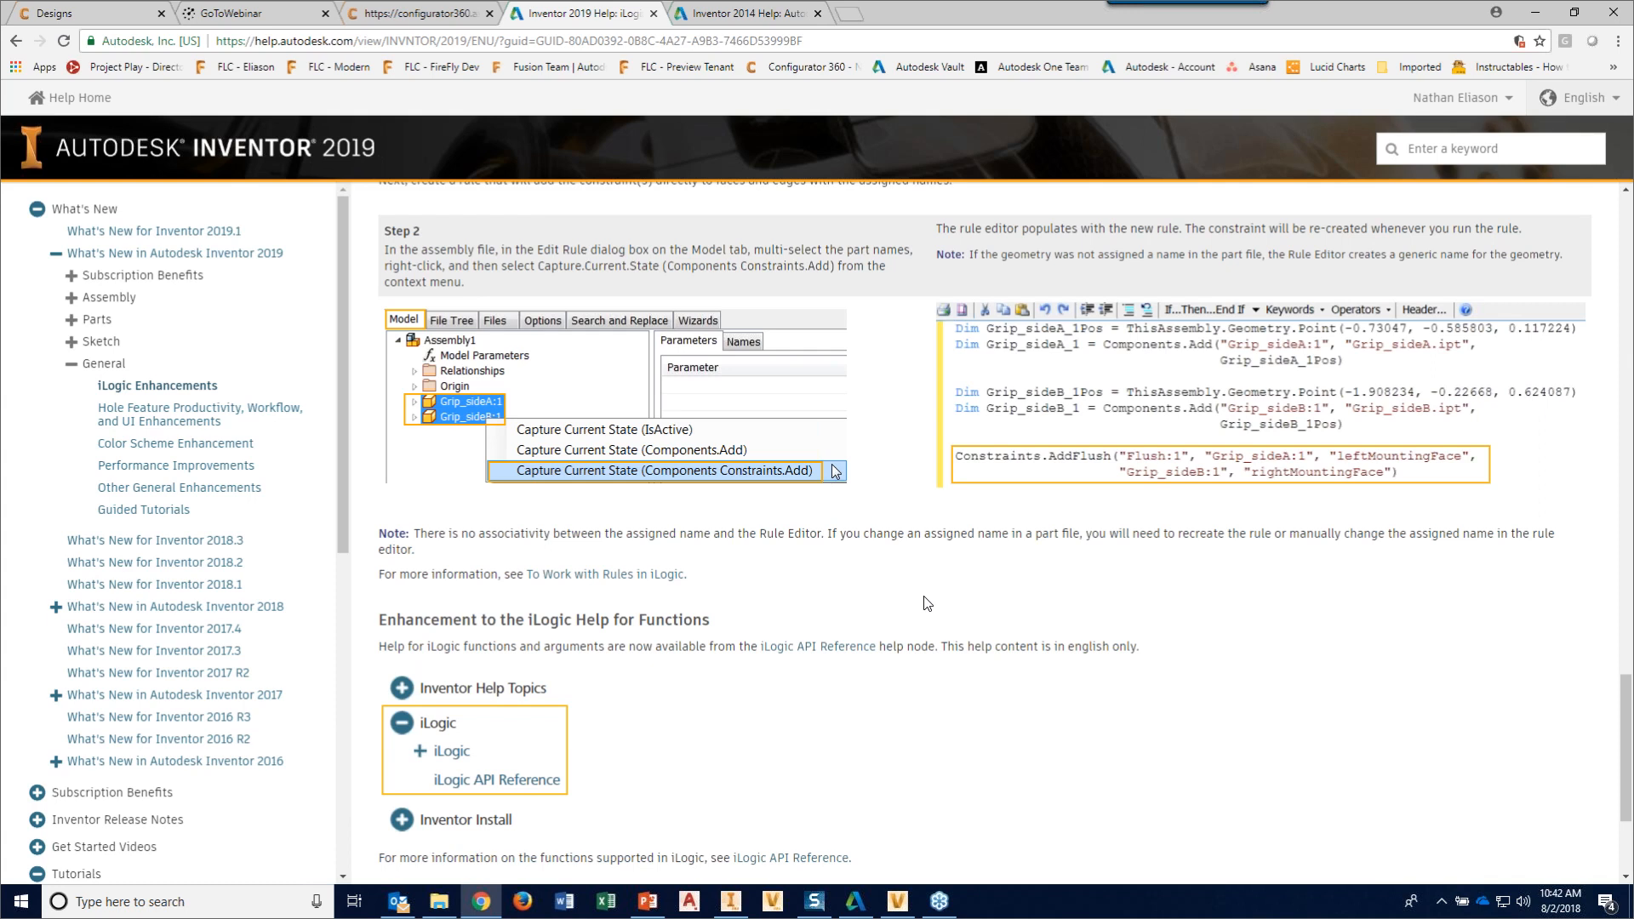
left_click(730, 902)
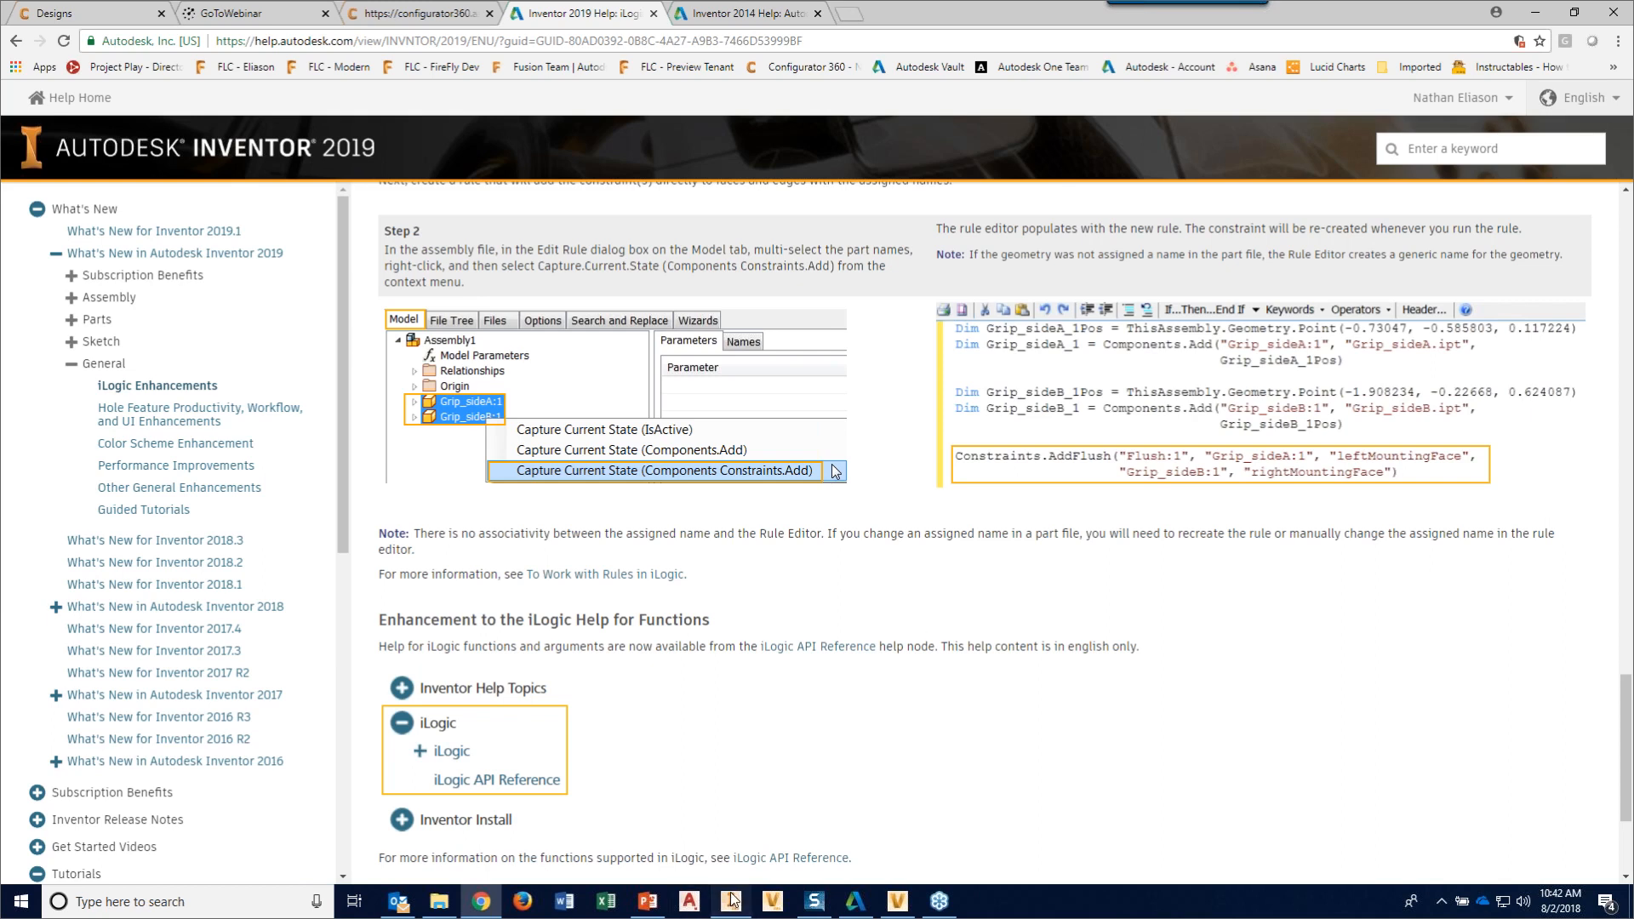